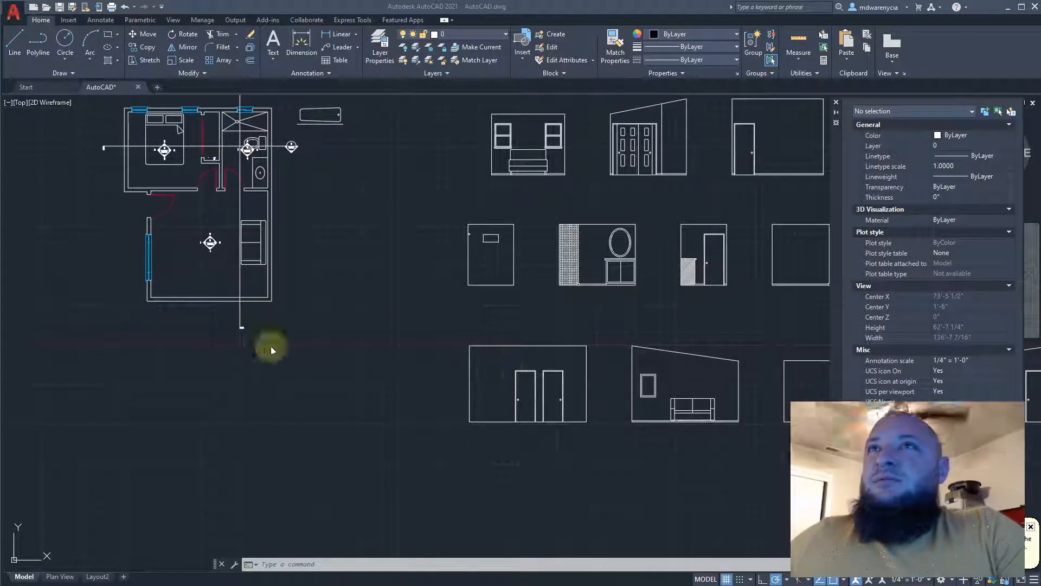
# Delete the solid hatch from the building section with the flat top edge, keeping its outlines
pyautogui.moveTo(89, 353); pyautogui.dragTo(16, 264, button='middle')
pyautogui.moveTo(139, 153); pyautogui.dragTo(18, 70, button='middle')
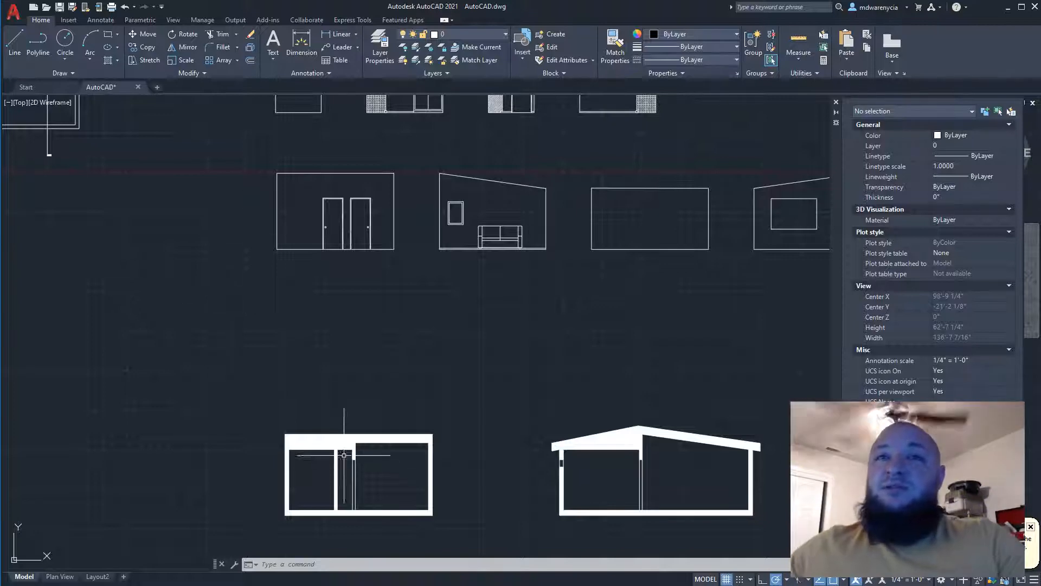
pyautogui.scroll(8, 317, 447)
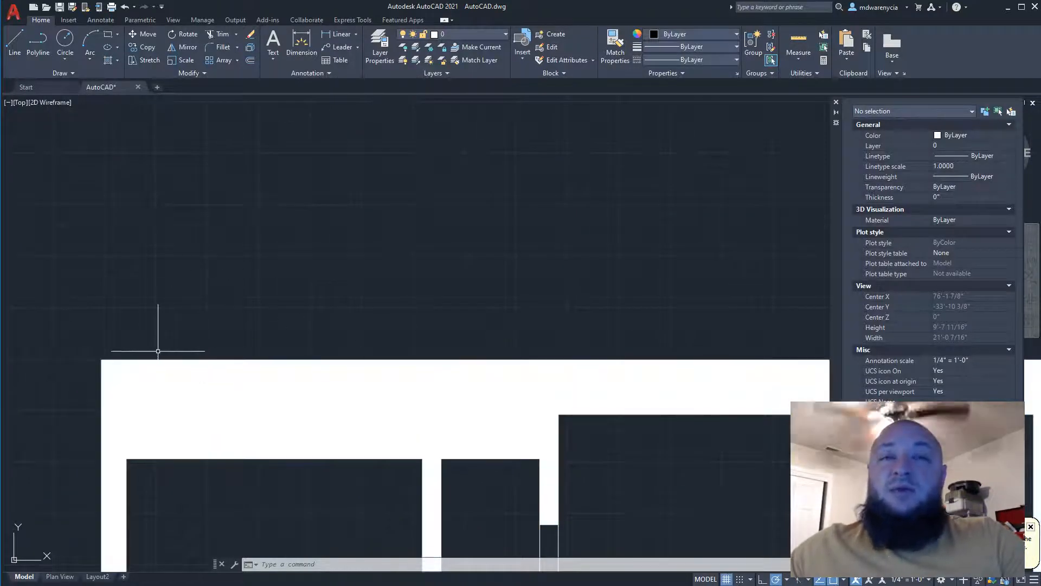
pyautogui.scroll(-4, 152, 330)
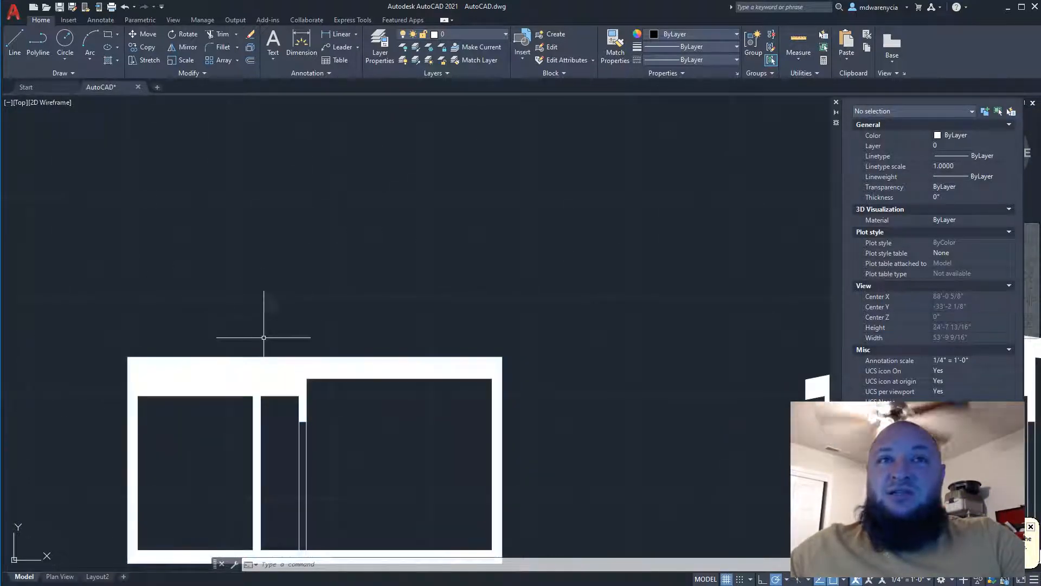
pyautogui.click(217, 381)
pyautogui.press('Delete')
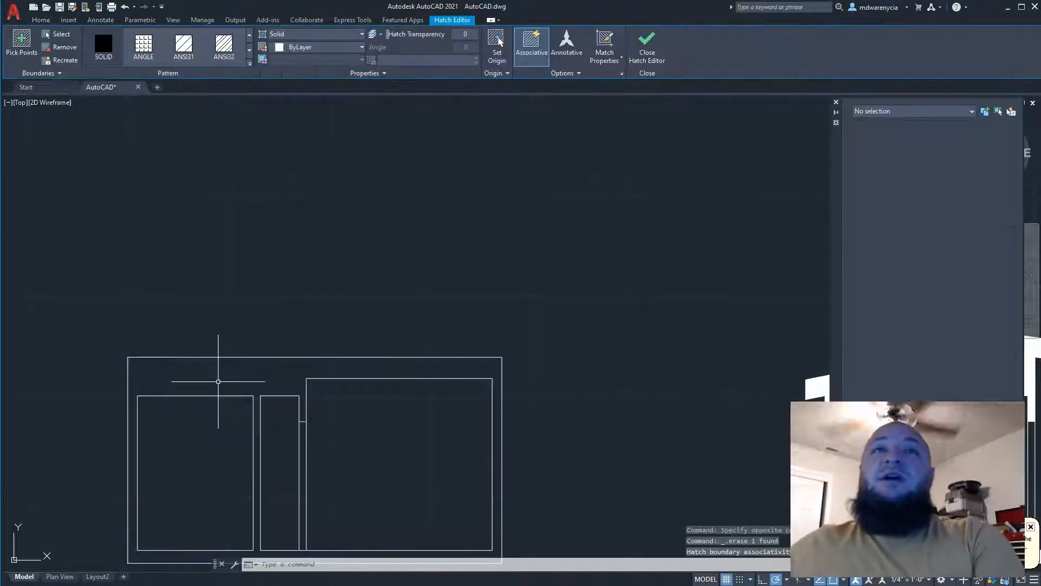
# Draw a 3-in-12 slope triangle at the section's upper-left corner: 12 inches left, 3 inches down, and back to the corner
pyautogui.scroll(3, 141, 386)
pyautogui.write('l')
pyautogui.press('Return')
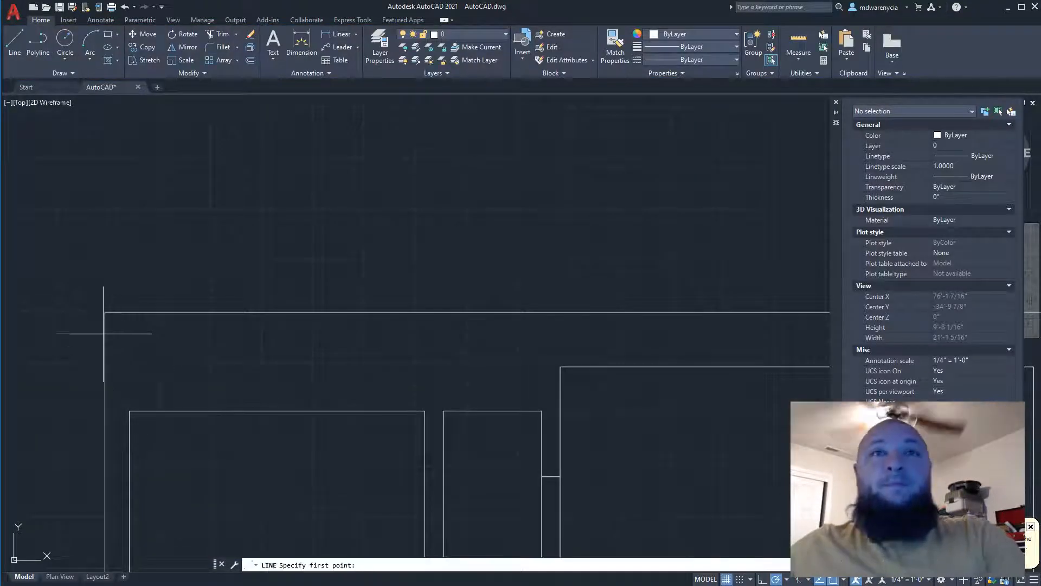
pyautogui.scroll(-5, 105, 312)
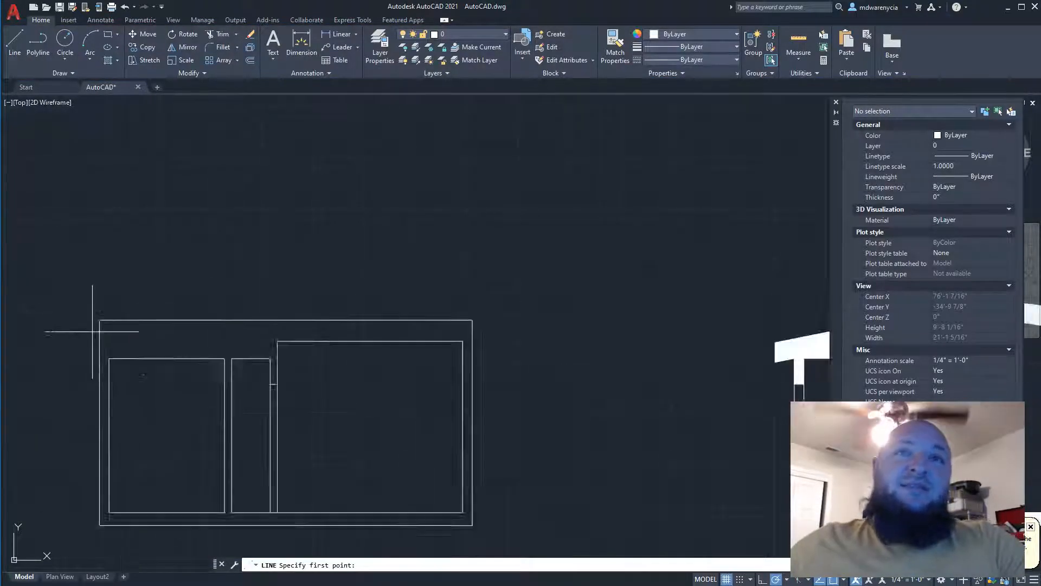
pyautogui.scroll(4, 98, 370)
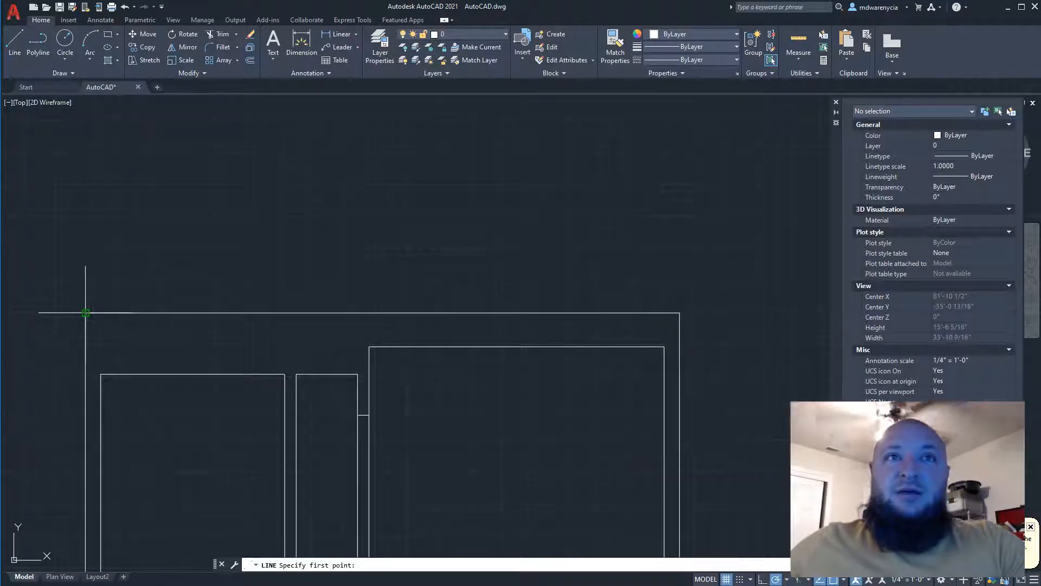
pyautogui.click(86, 312)
pyautogui.scroll(3, 103, 312)
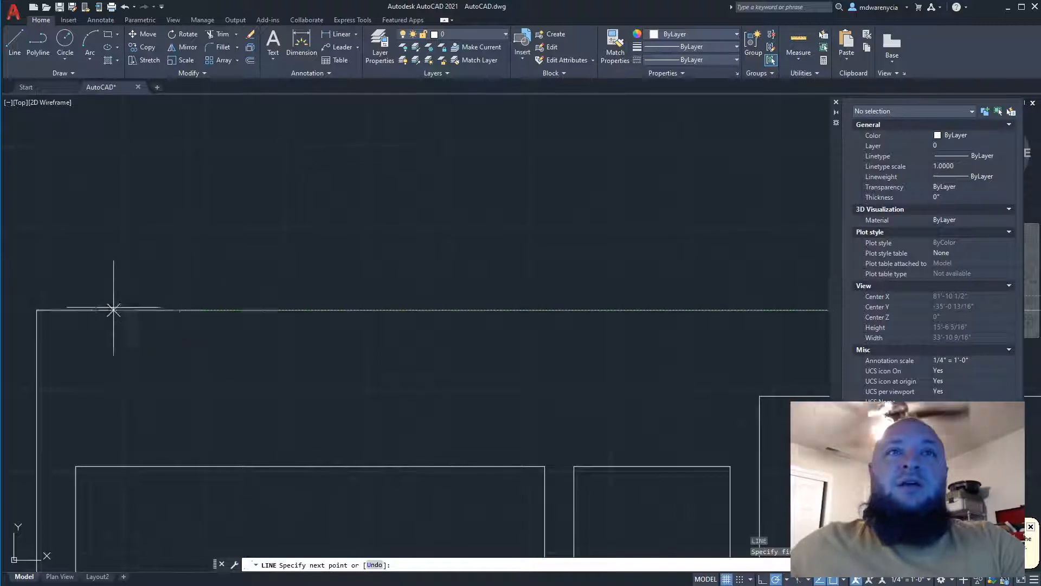
pyautogui.moveTo(82, 310); pyautogui.dragTo(328, 284, button='middle')
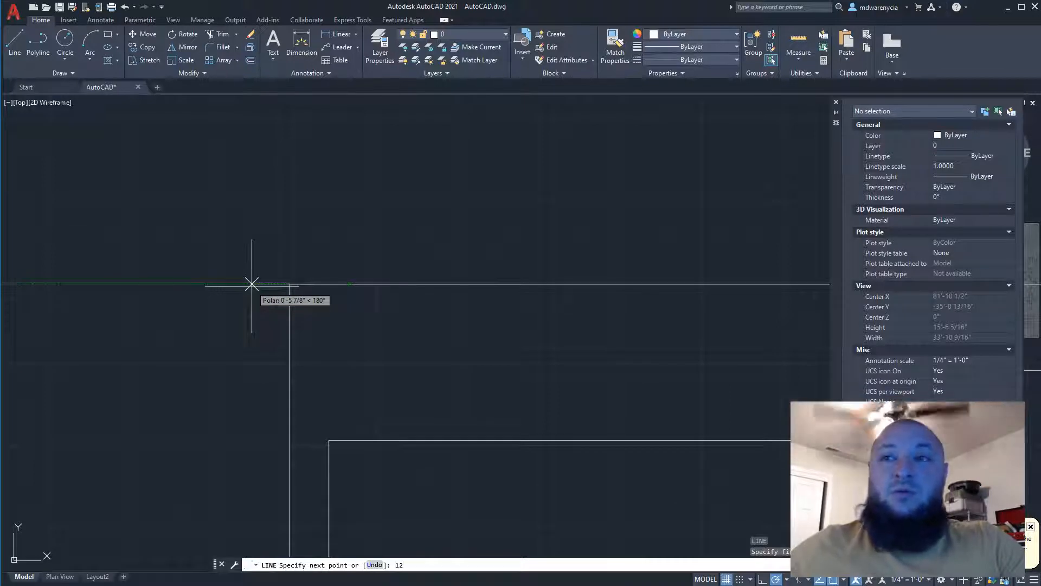
pyautogui.press('Return')
pyautogui.scroll(2, 193, 295)
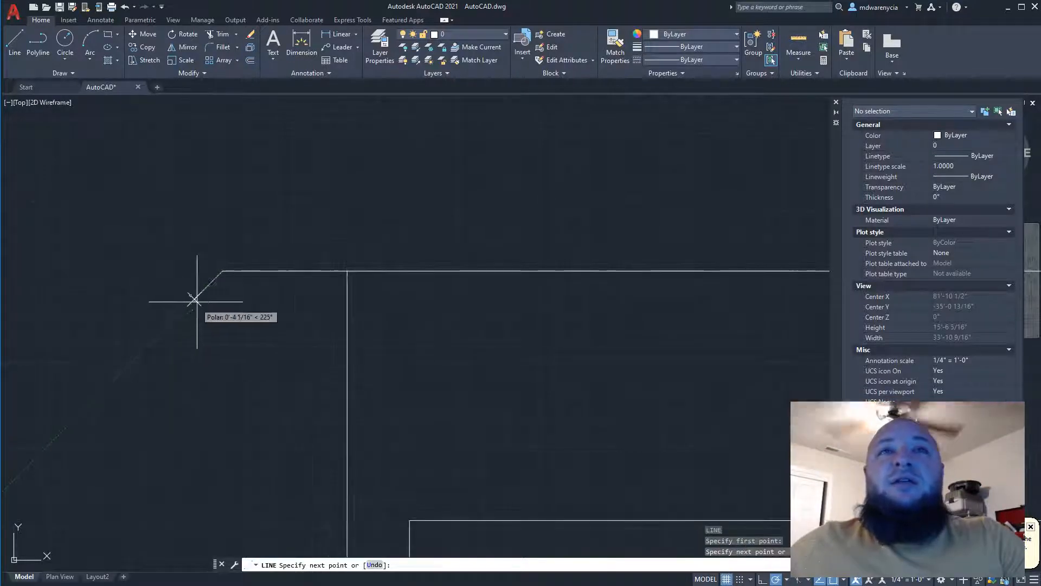
pyautogui.write('3')
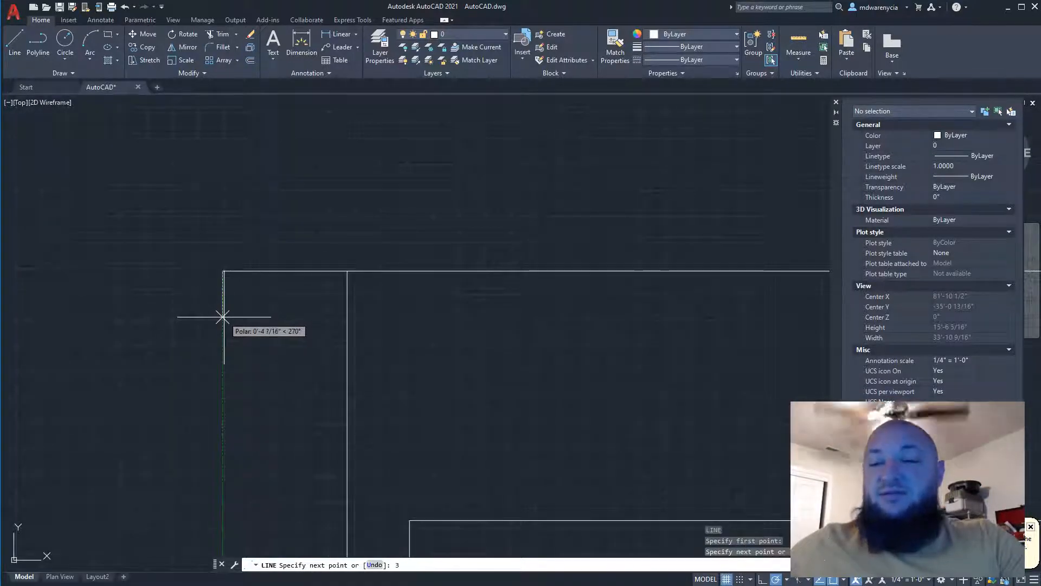
pyautogui.press('Return')
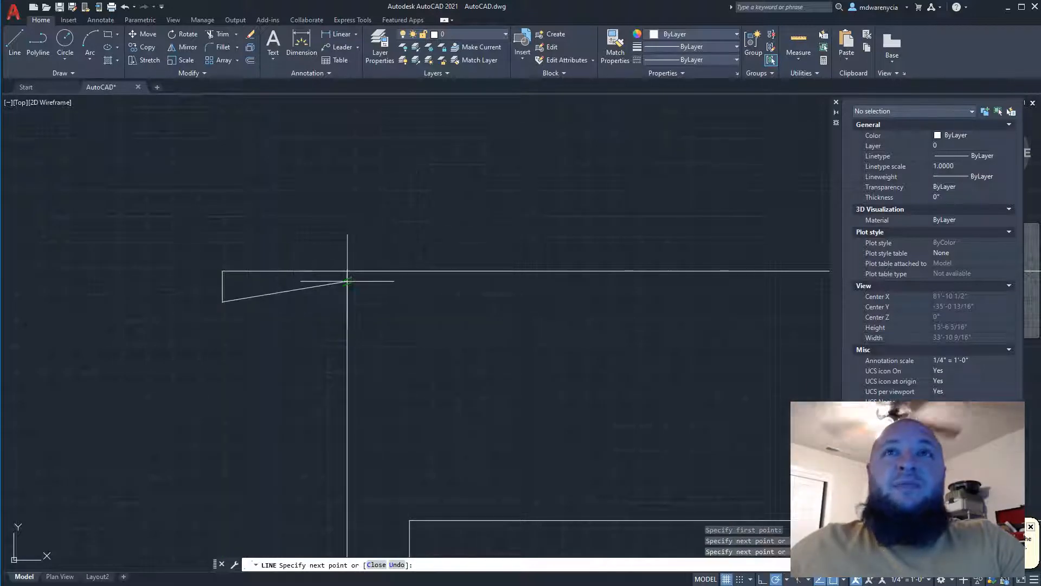
pyautogui.click(347, 271)
pyautogui.press('Escape')
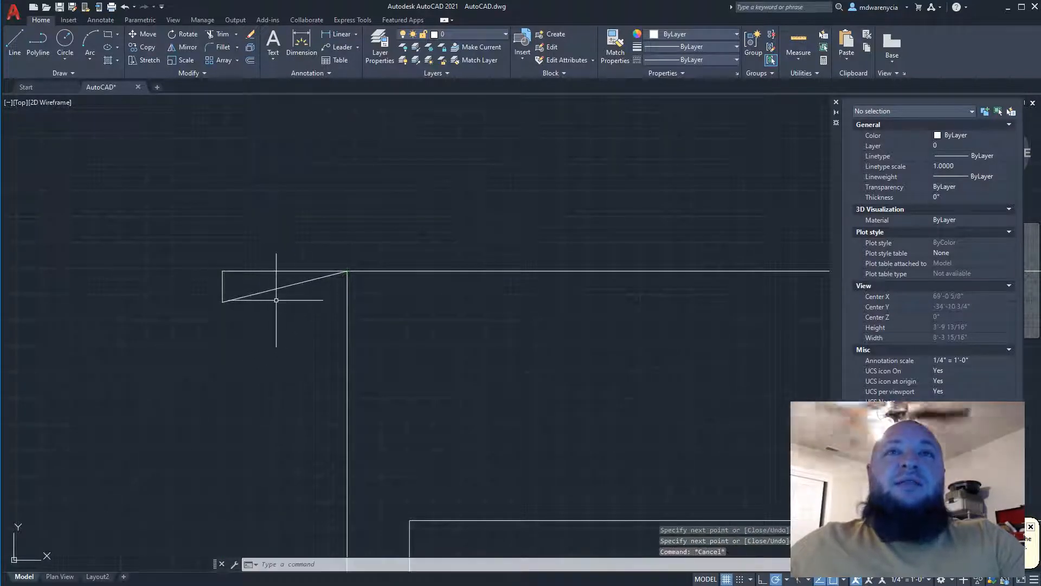
# Draw a line 4 inches down from the triangle's outer upper corner and back to the section's upper-left corner
pyautogui.scroll(-4, 253, 310)
pyautogui.scroll(-4, 250, 321)
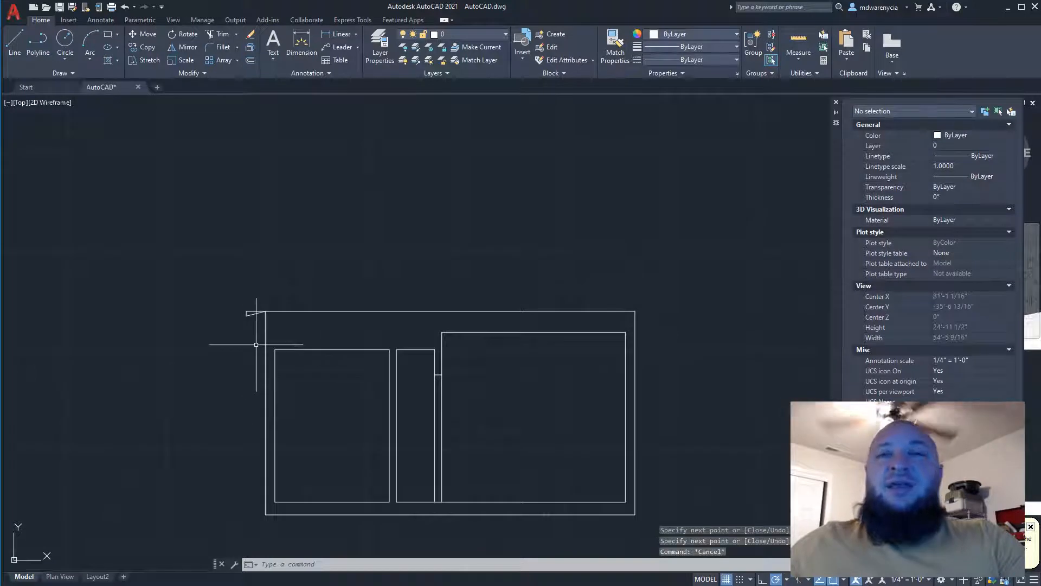
pyautogui.scroll(5, 252, 339)
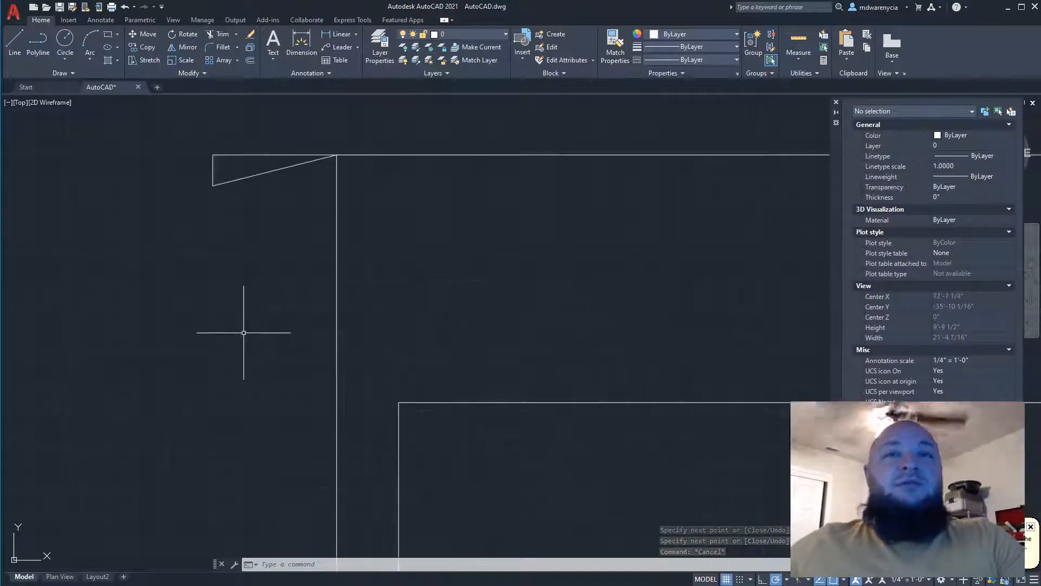
pyautogui.write('l')
pyautogui.press('Return')
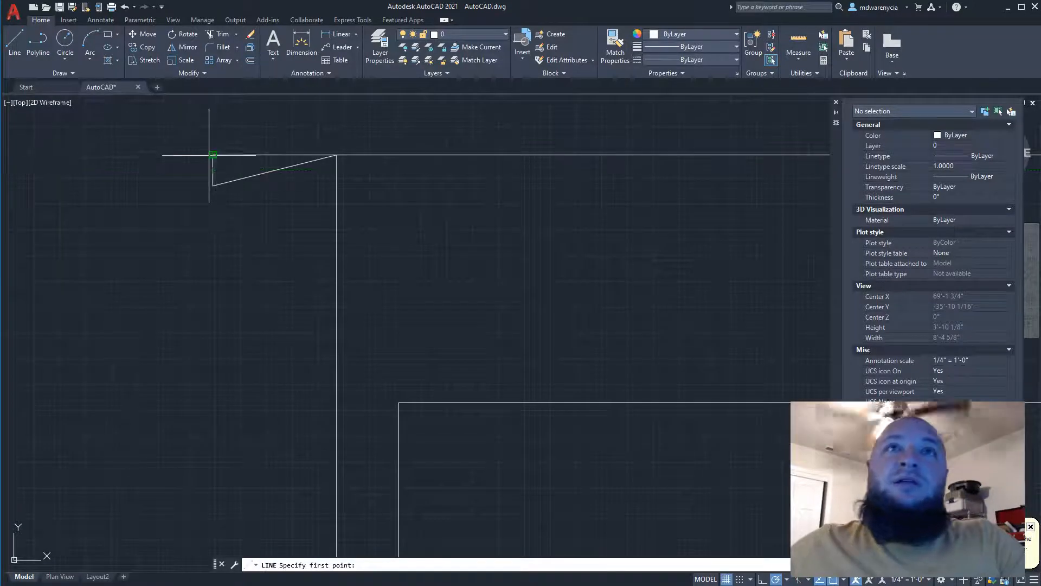
pyautogui.click(213, 157)
pyautogui.write('4')
pyautogui.press('Return')
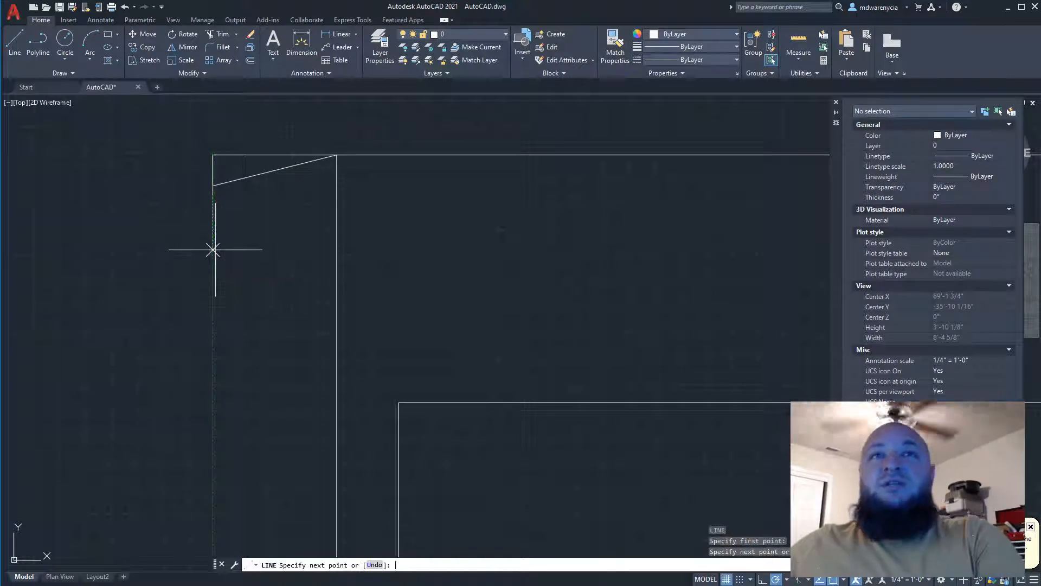
pyautogui.click(336, 155)
pyautogui.press('Escape')
pyautogui.press('Escape')
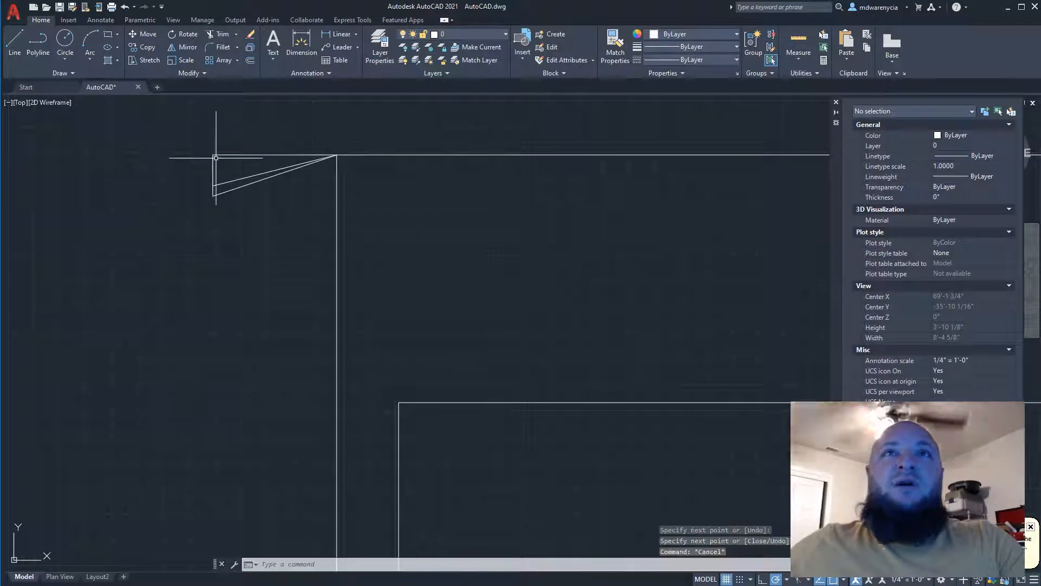
# Draw a steeper slope from the same outer corner, 9 inches down and back to the section's upper-left corner
pyautogui.write('l')
pyautogui.press('Return')
pyautogui.click(213, 155)
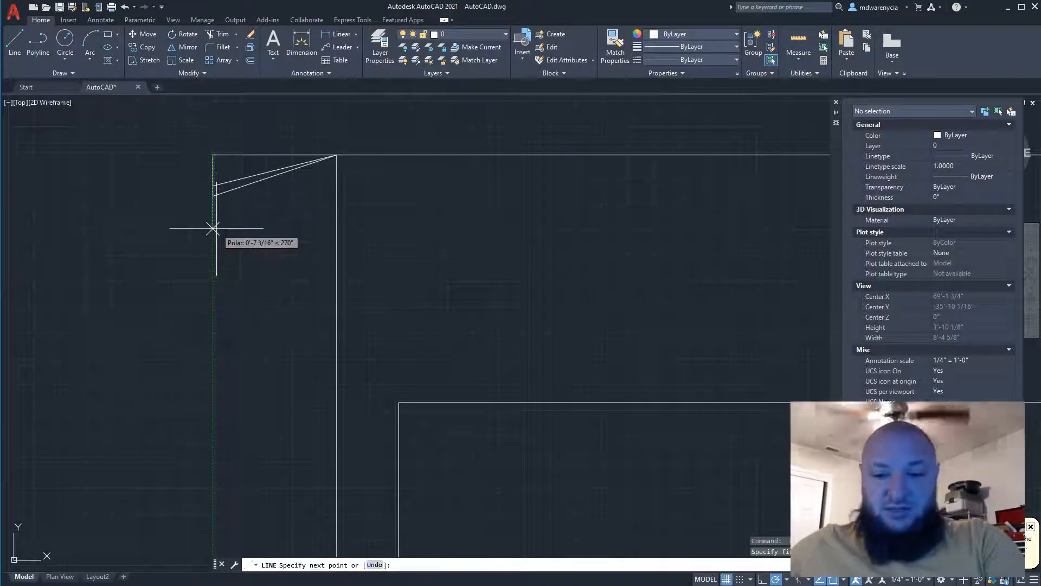
pyautogui.write('9')
pyautogui.press('Return')
pyautogui.click(337, 155)
pyautogui.press('Escape')
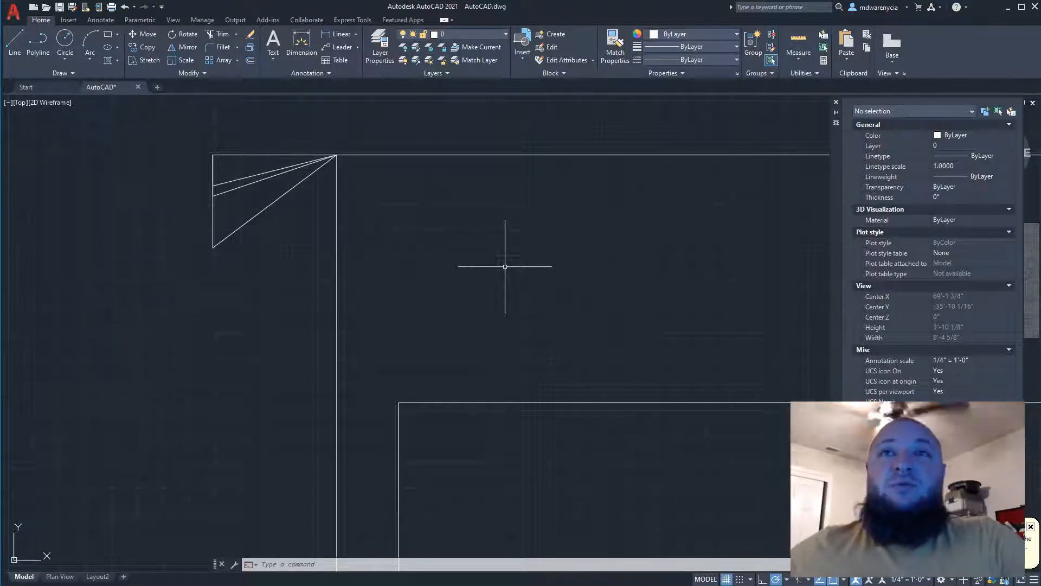
# Erase the 4-inch and 9-inch slope trials and the triangle's horizontal and vertical legs, leaving only the 3-in-12 sloped line
pyautogui.click(276, 245)
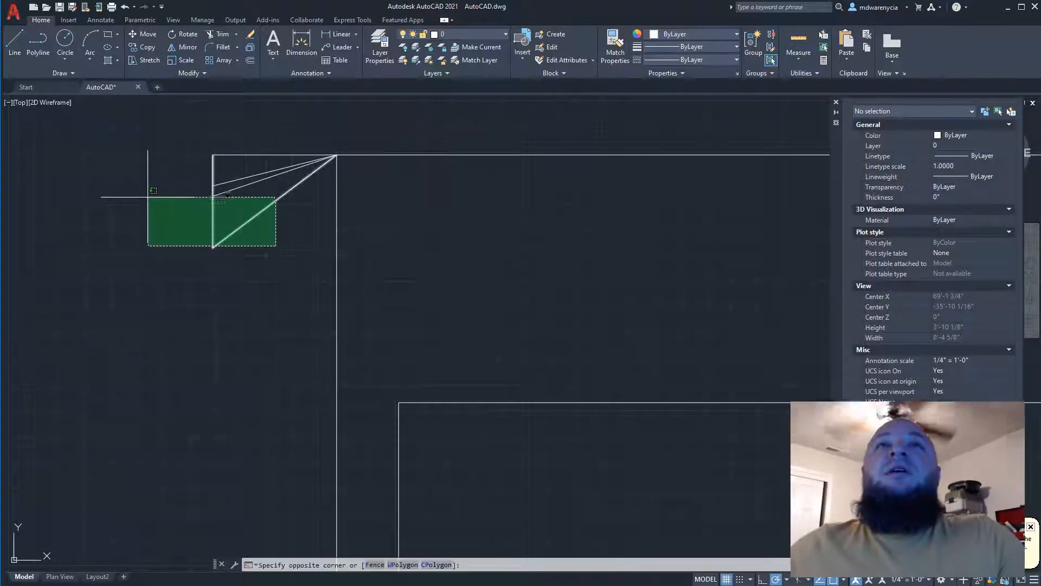
pyautogui.click(145, 193)
pyautogui.press('Escape')
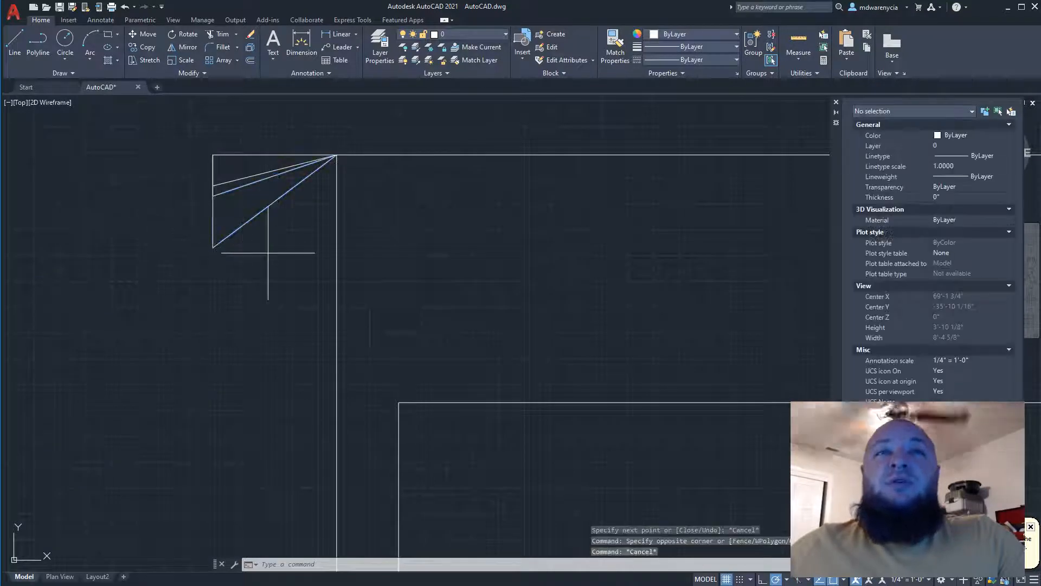
pyautogui.click(268, 253)
pyautogui.click(145, 187)
pyautogui.press('Delete')
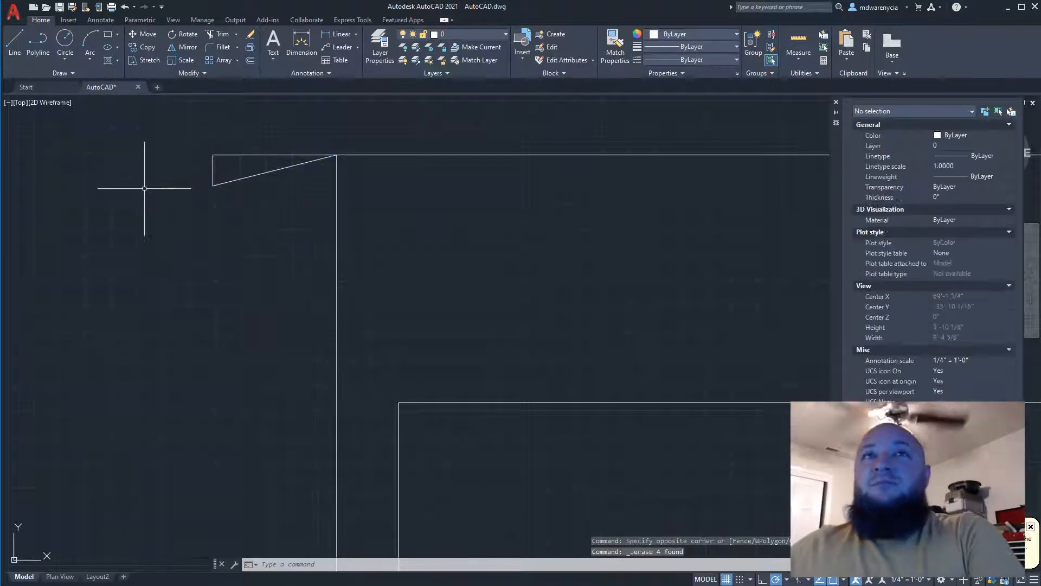
pyautogui.click(216, 163)
pyautogui.press('Delete')
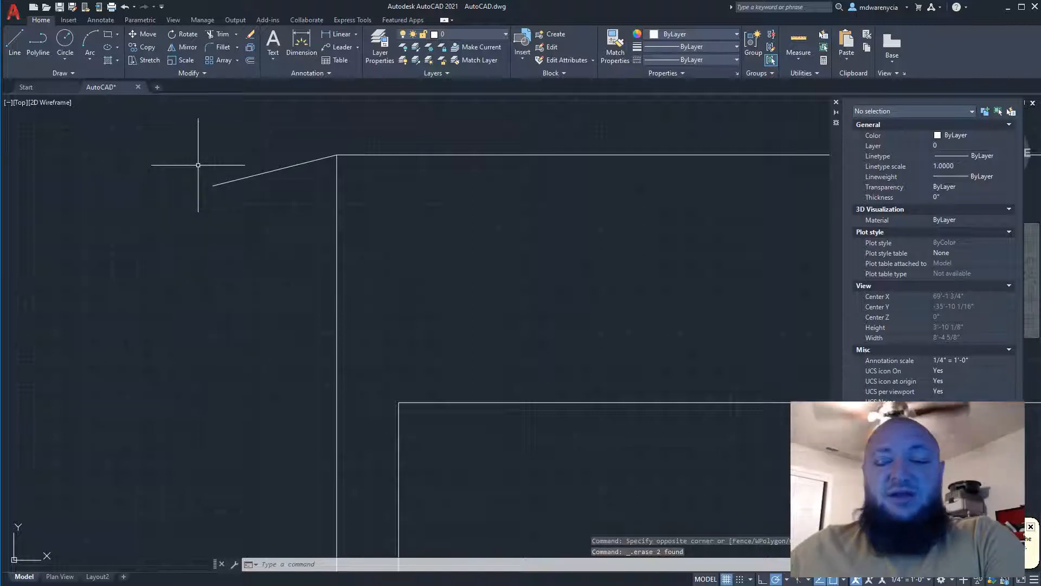
# Check the properties of the remaining sloped line at the section's upper-left corner and remove the line
pyautogui.scroll(-4, 198, 173)
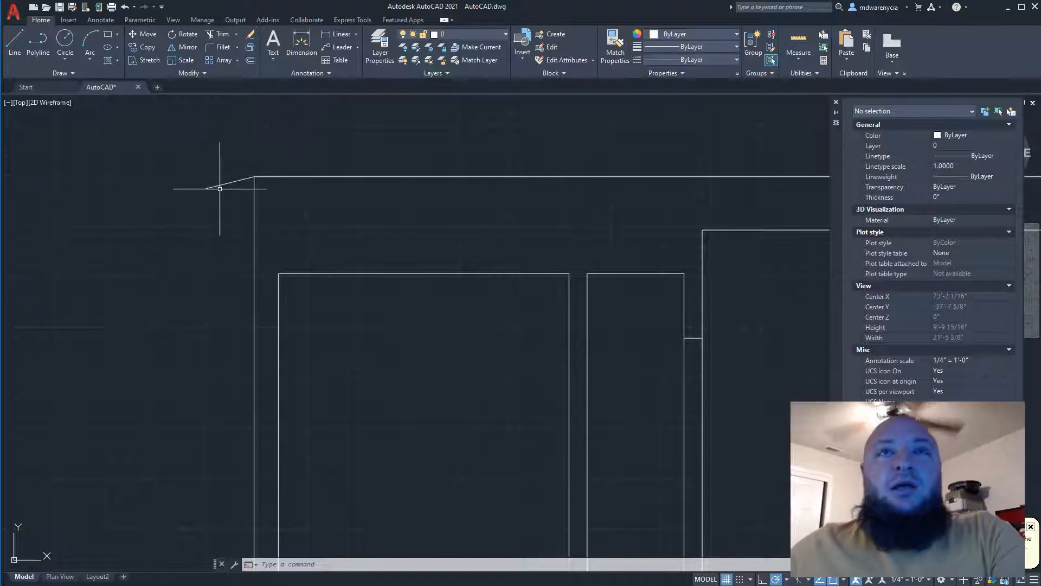
pyautogui.scroll(-6, 162, 221)
pyautogui.scroll(8, 213, 197)
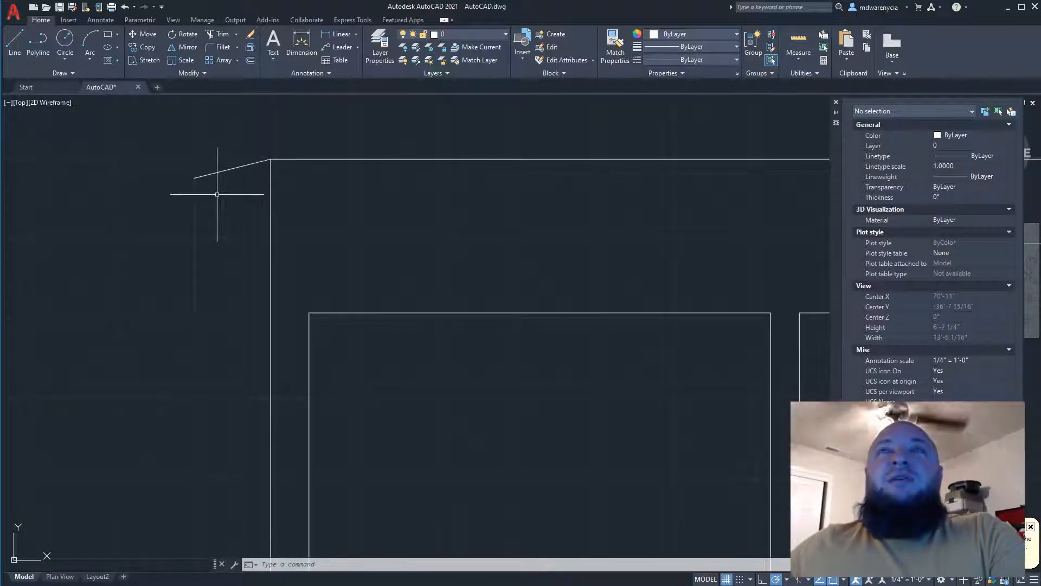
pyautogui.click(209, 193)
pyautogui.click(128, 163)
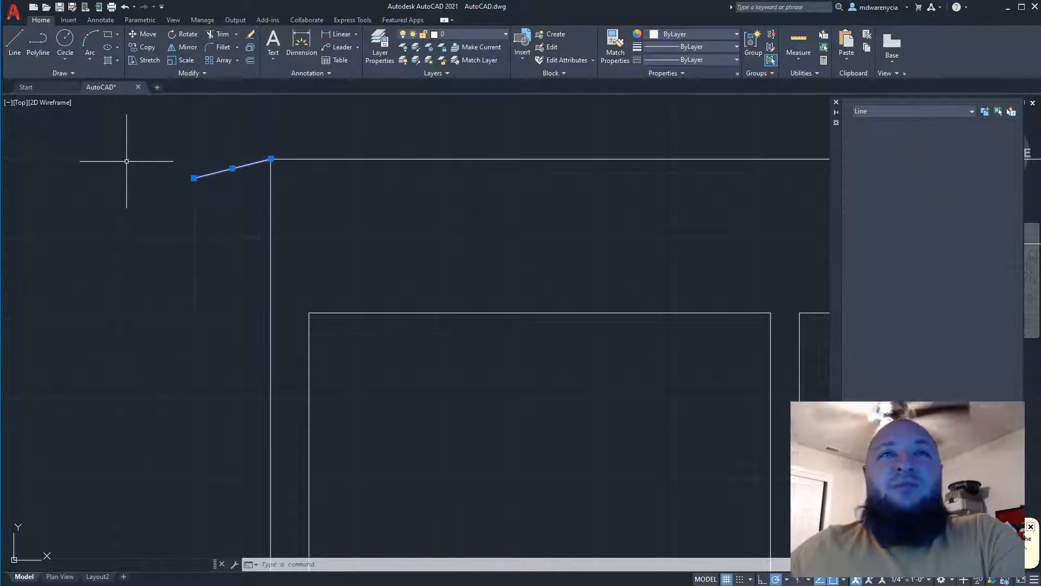
pyautogui.scroll(-5, 63, 225)
pyautogui.scroll(4, 86, 221)
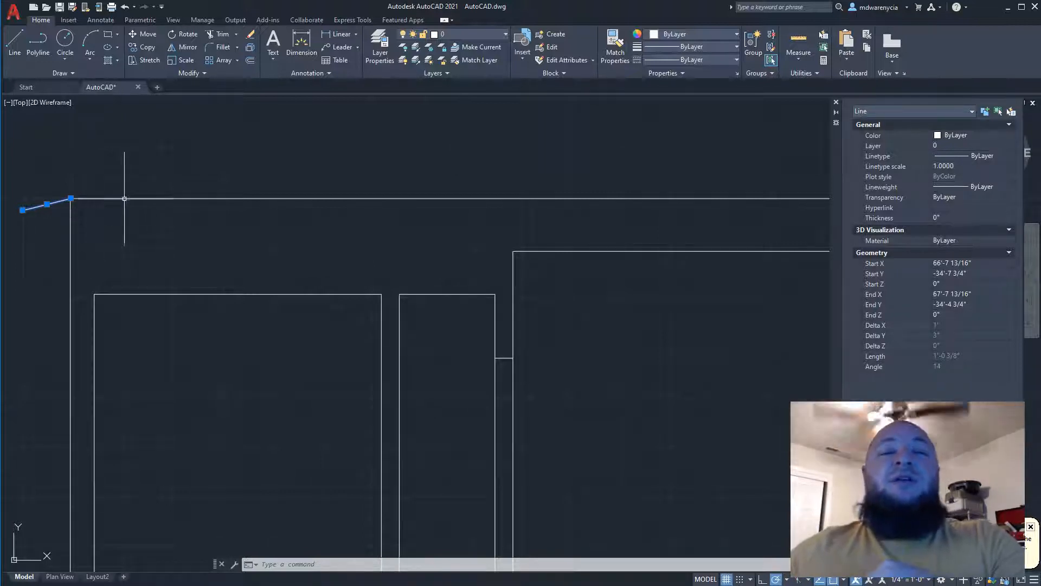
pyautogui.scroll(-5, 124, 220)
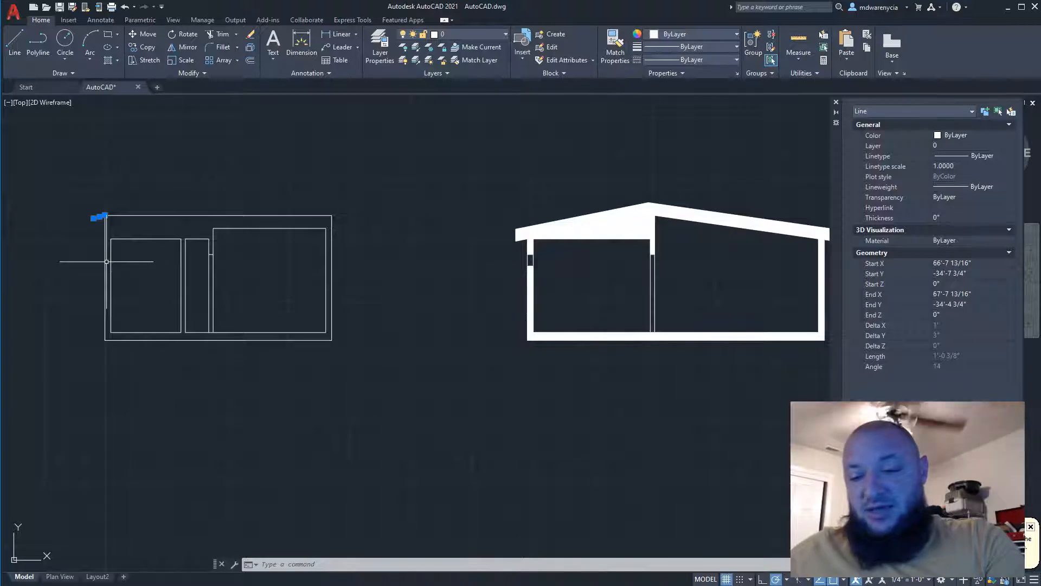
pyautogui.press('Escape')
# Draw a line from the section's upper-left corner 12 inches to the left and 10 inches down
pyautogui.write('l')
pyautogui.press('Return')
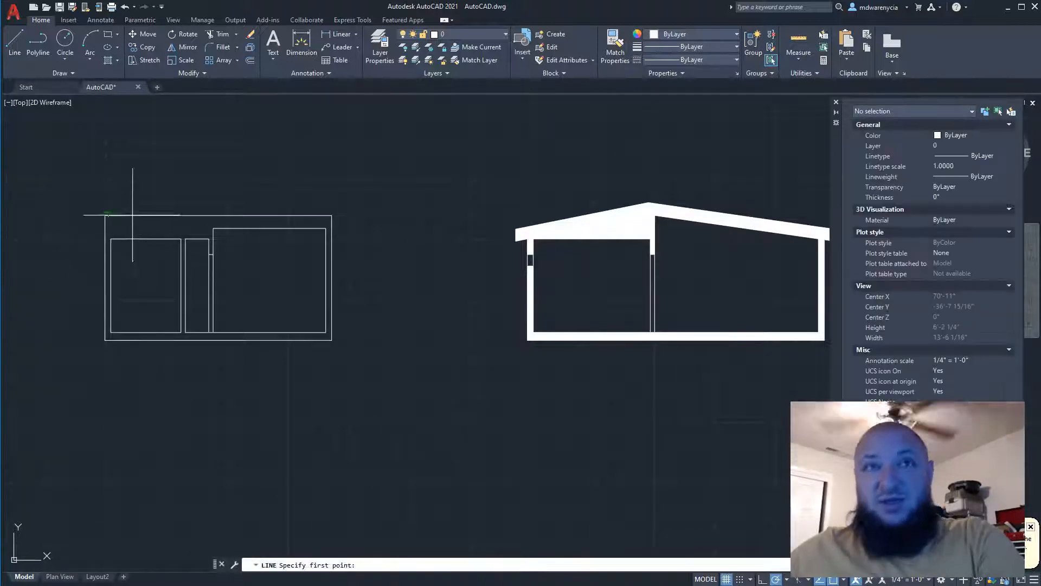
pyautogui.click(105, 215)
pyautogui.scroll(3, 56, 210)
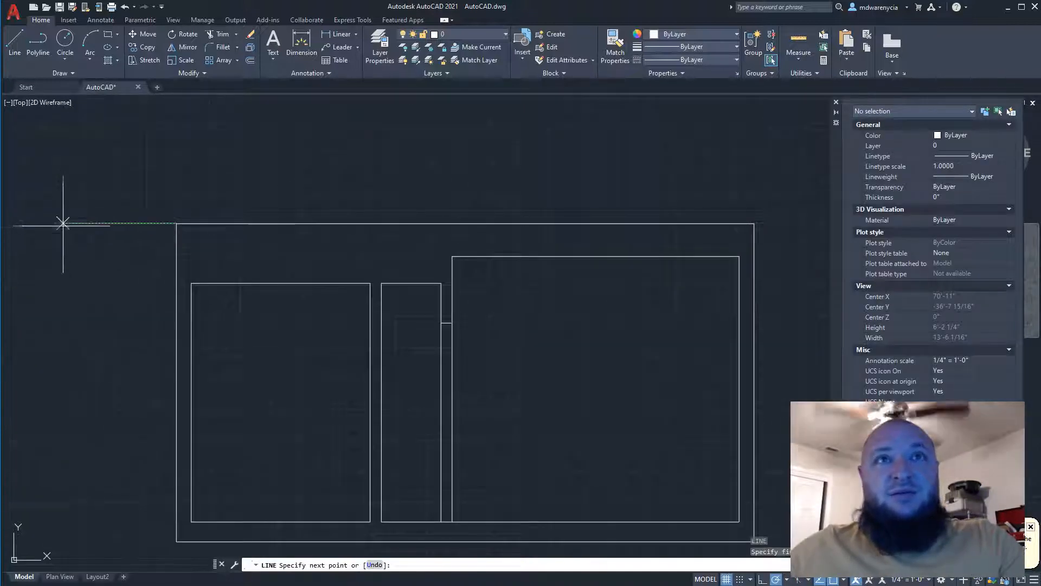
pyautogui.write('12')
pyautogui.press('Return')
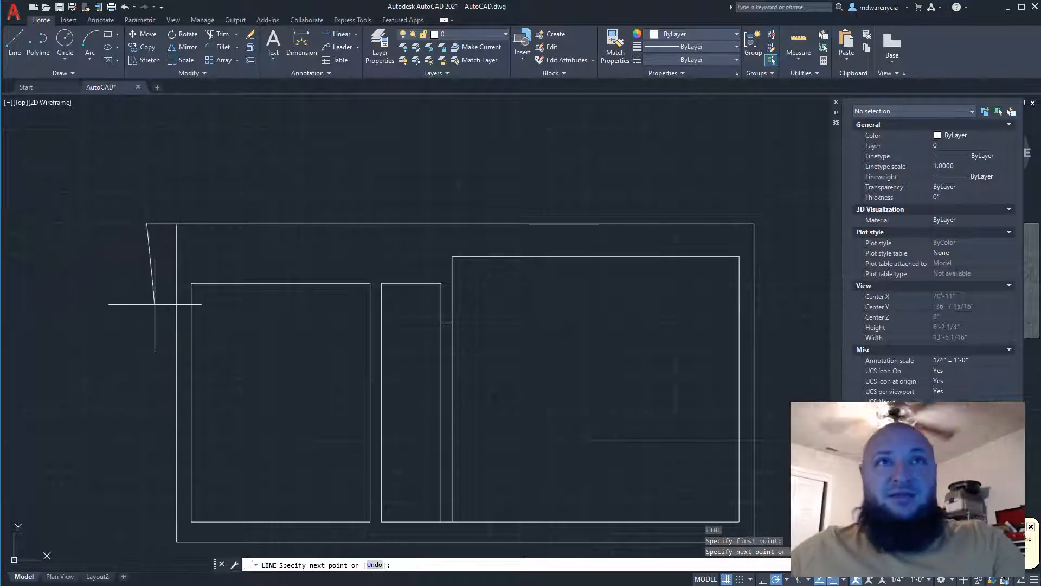
pyautogui.write('10')
pyautogui.press('Return')
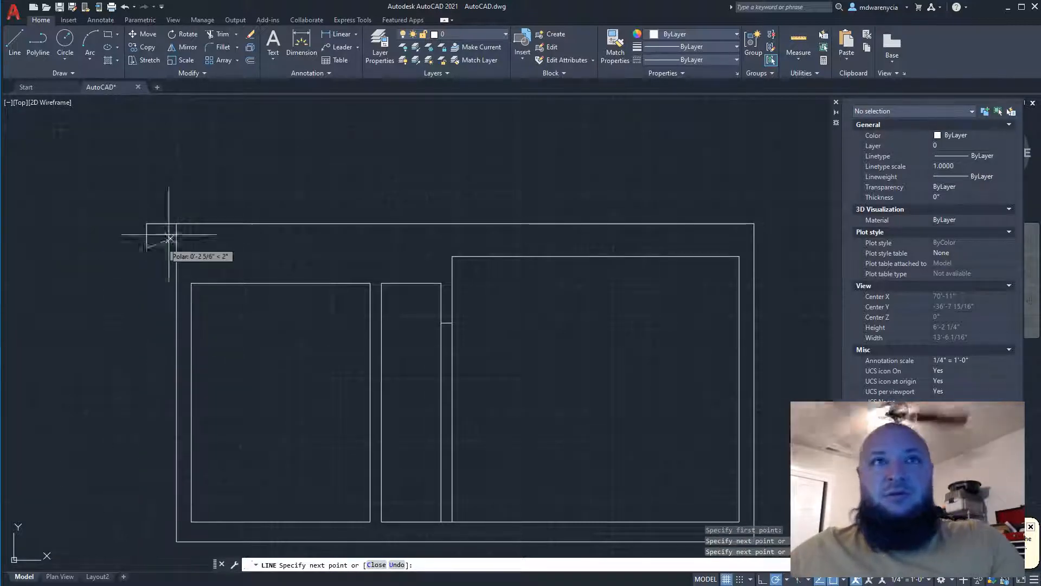
pyautogui.press('Return')
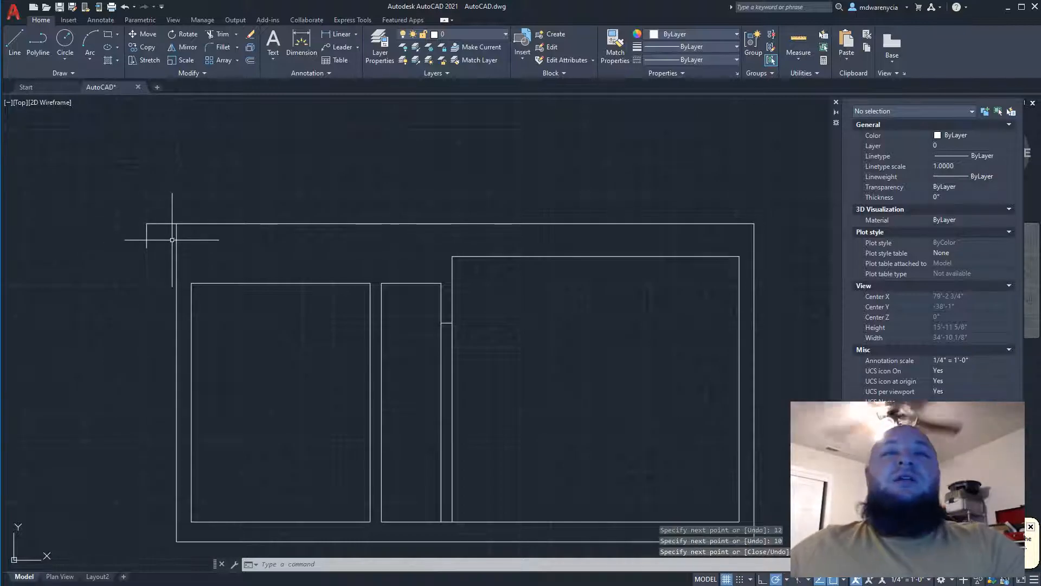
pyautogui.press('Escape')
pyautogui.moveTo(153, 258); pyautogui.dragTo(112, 239)
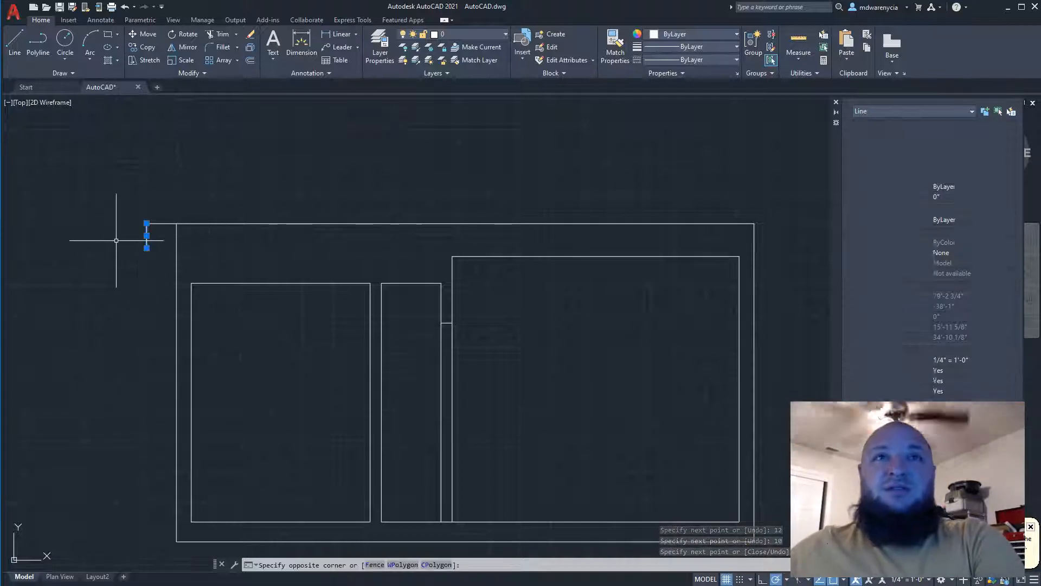
pyautogui.moveTo(145, 248)
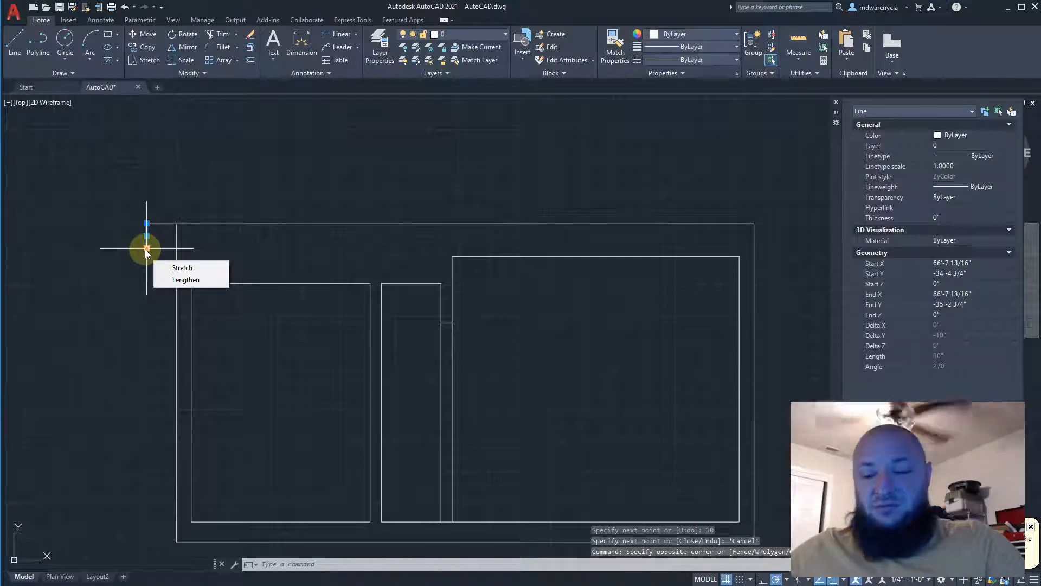
pyautogui.click(146, 248)
pyautogui.press('space')
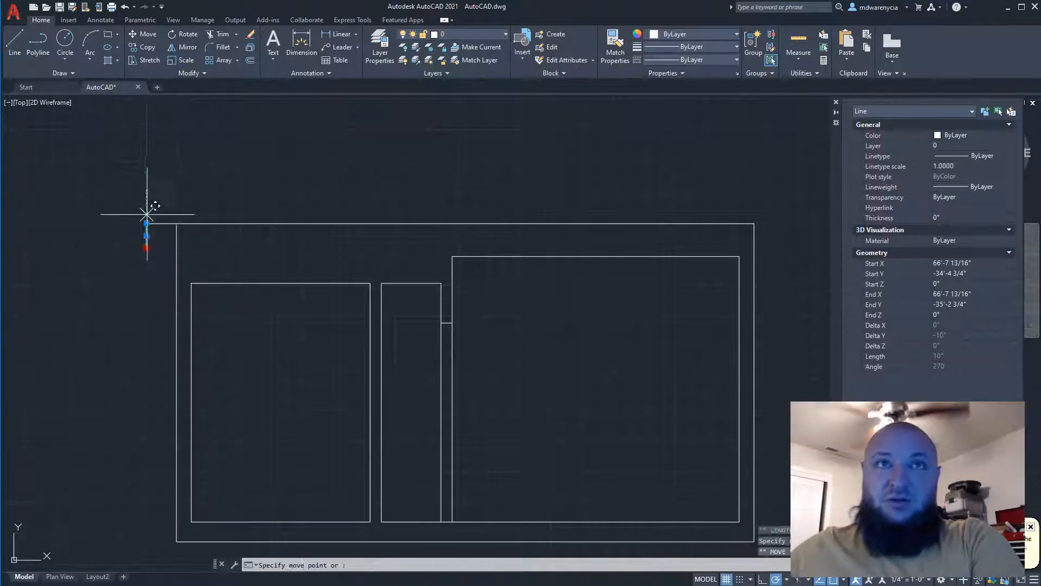
pyautogui.press('Escape')
pyautogui.press('Escape')
# Erase the 10-inch vertical line at the outer end of the overhang
pyautogui.click(155, 257)
pyautogui.click(129, 233)
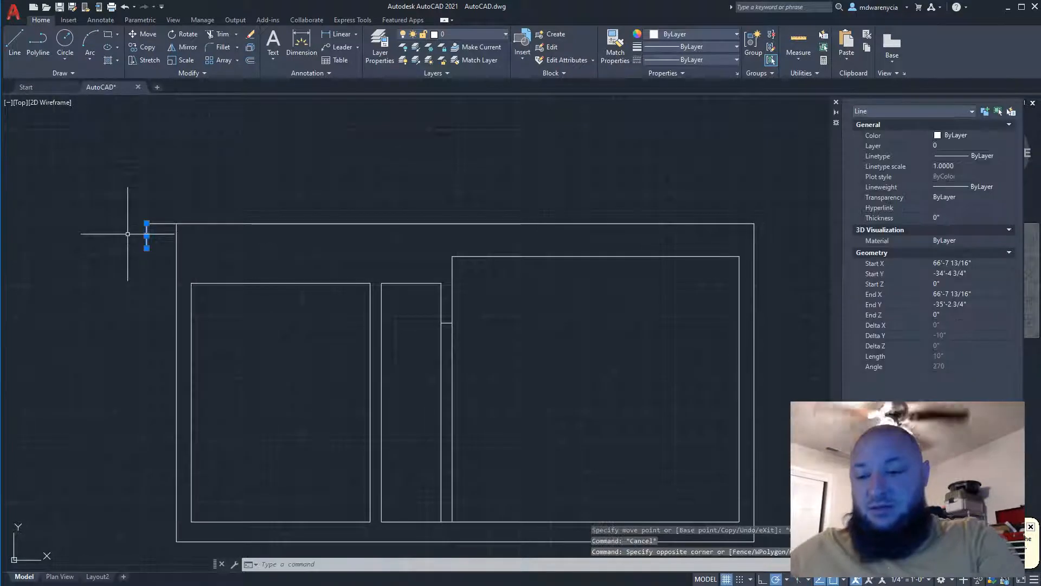
pyautogui.press('Delete')
# Draw a line from the overhang's outer end 16 inches down and back up to the section's upper-left corner
pyautogui.press('l')
pyautogui.press('space')
pyautogui.click(144, 227)
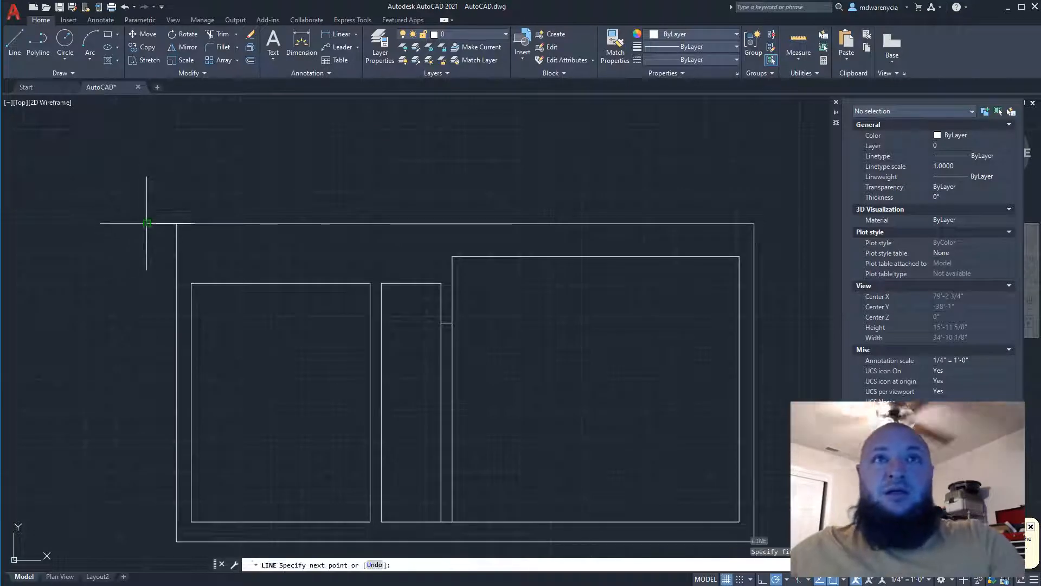
pyautogui.write('16')
pyautogui.press('Return')
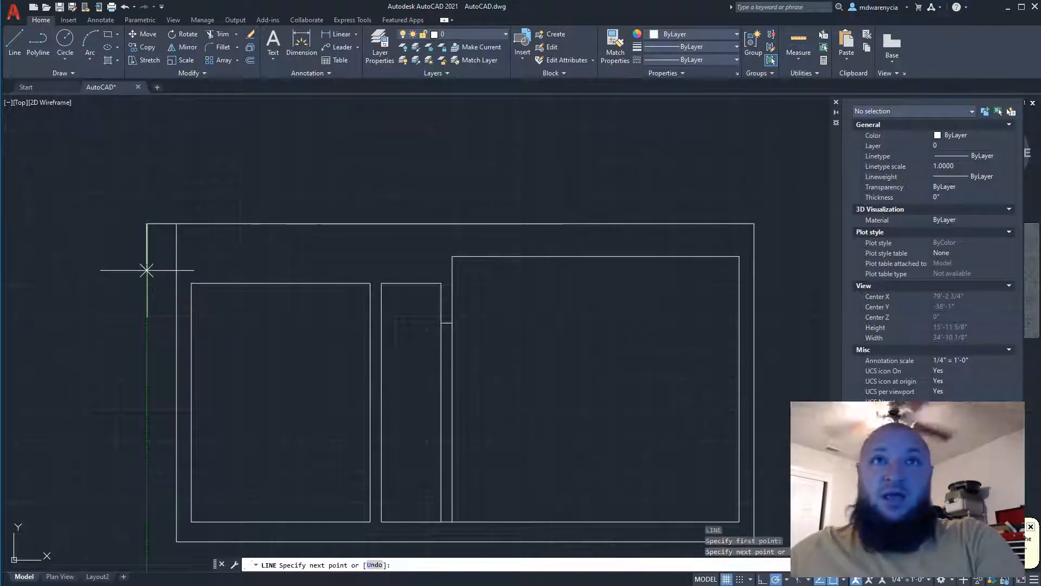
pyautogui.click(177, 223)
pyautogui.press('Escape')
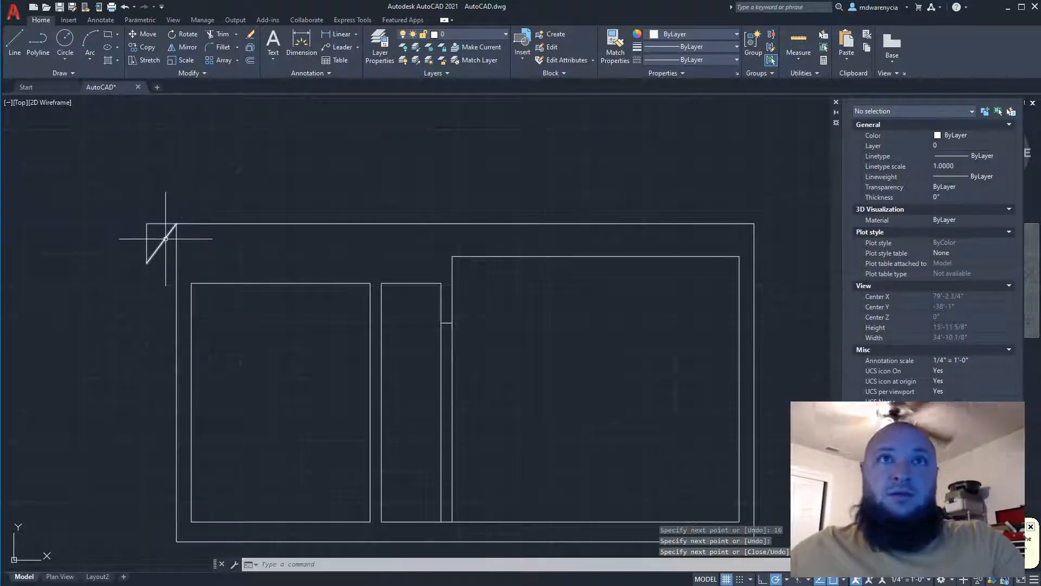
# Stretch the upper end of the 16-in-12 sloped line along its own direction to a length of about 12'-4"
pyautogui.click(163, 241)
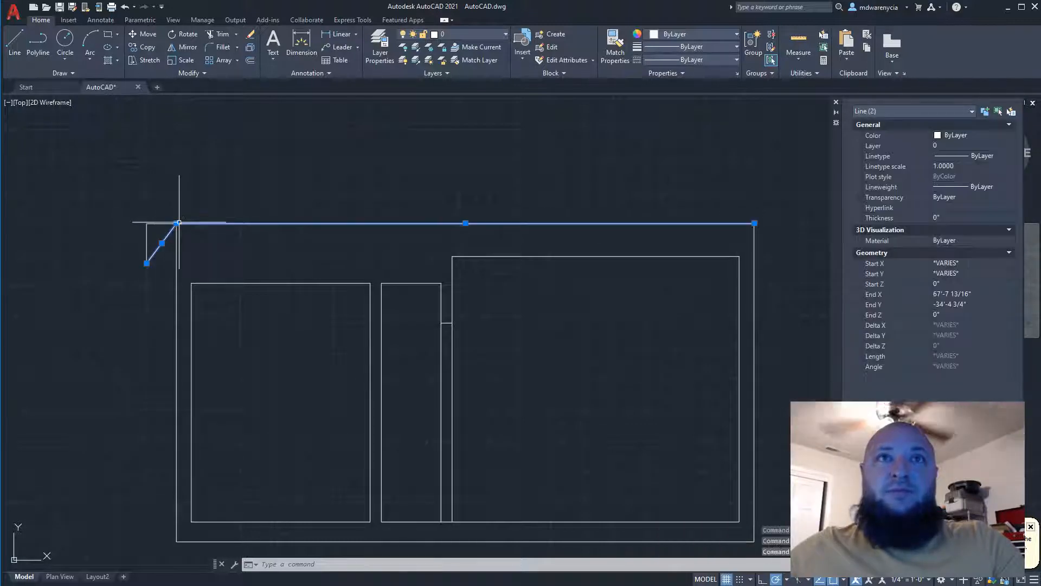
pyautogui.press('Escape')
pyautogui.click(174, 227)
pyautogui.scroll(-5, 155, 356)
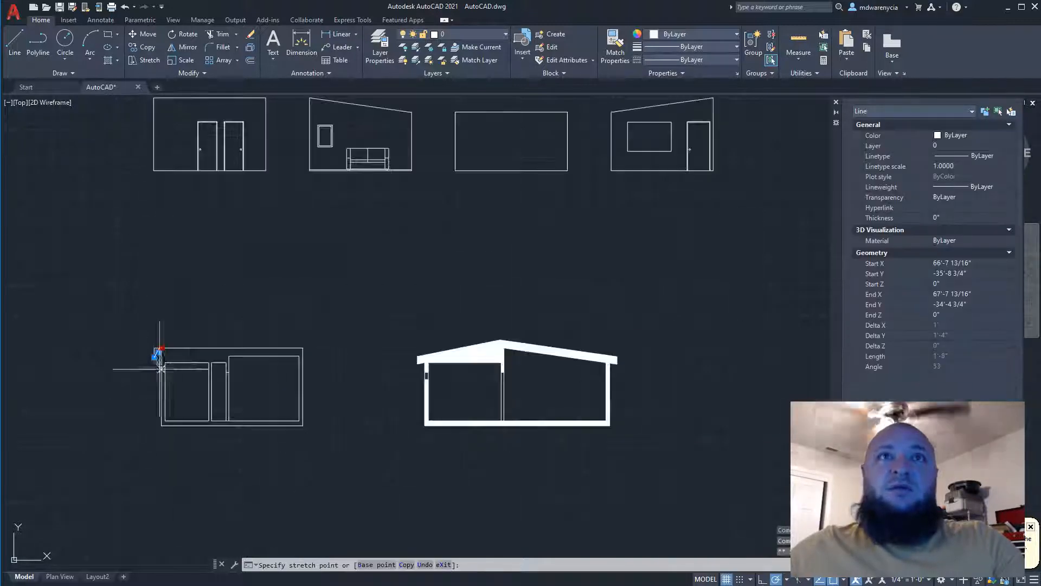
pyautogui.click(157, 356)
pyautogui.scroll(2, 157, 356)
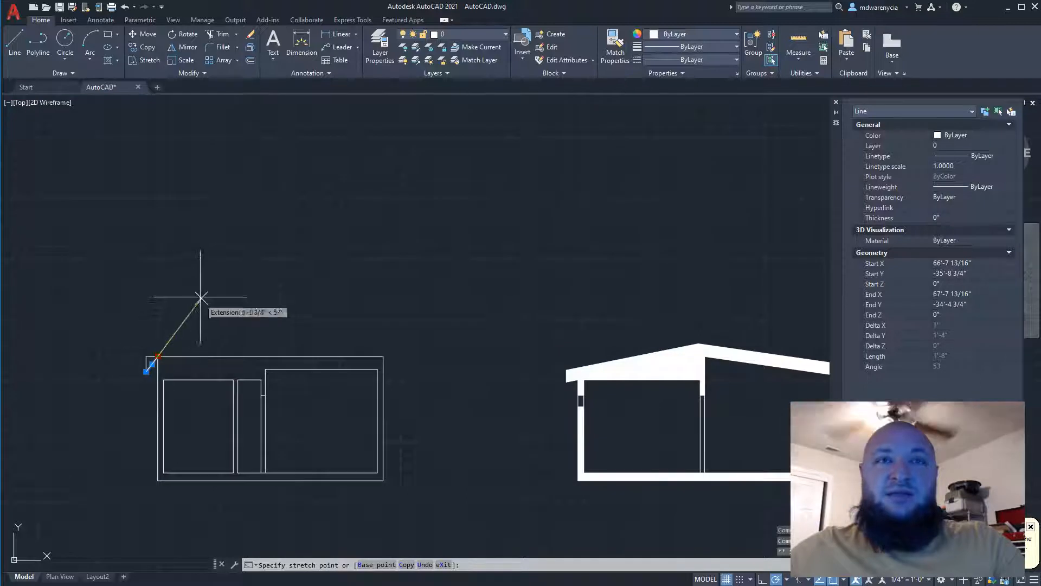
pyautogui.scroll(3, 146, 353)
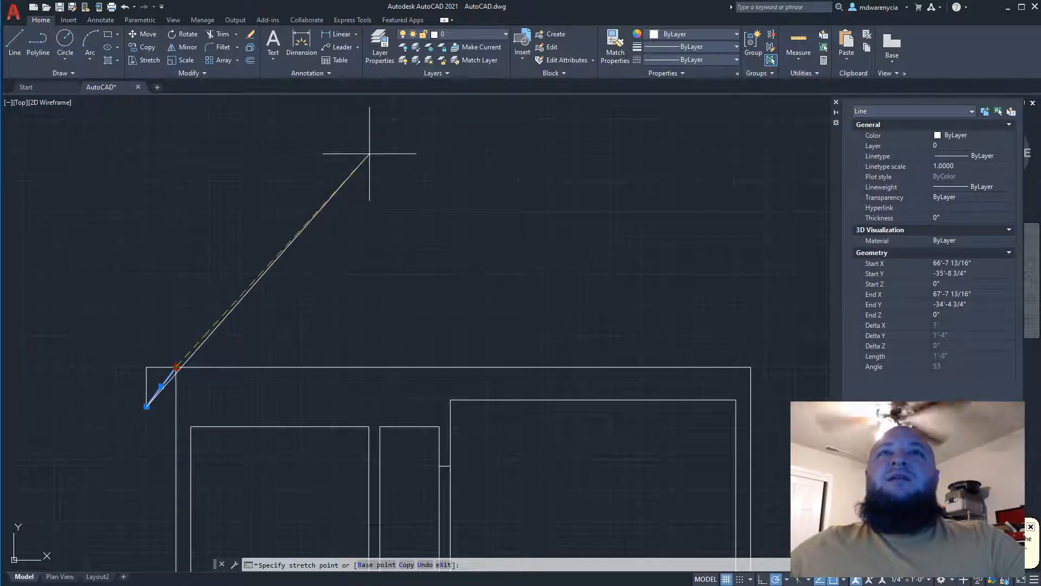
pyautogui.click(366, 113)
pyautogui.moveTo(355, 218); pyautogui.dragTo(191, 379, button='middle')
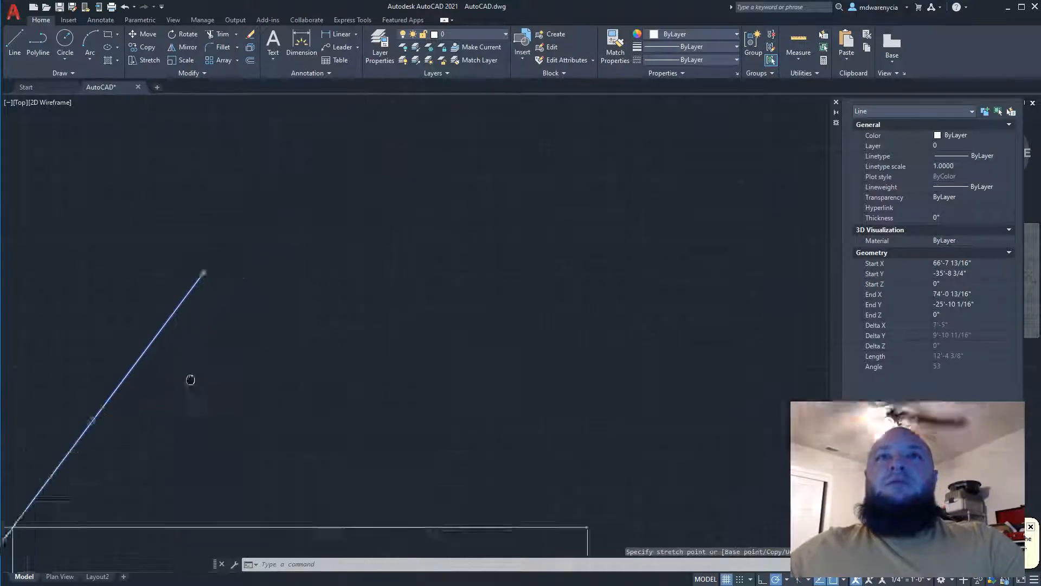
# Stretch the steep roof line's upper end further at the same angle to a length of about 21'-10"
pyautogui.scroll(-2, 189, 381)
pyautogui.click(191, 321)
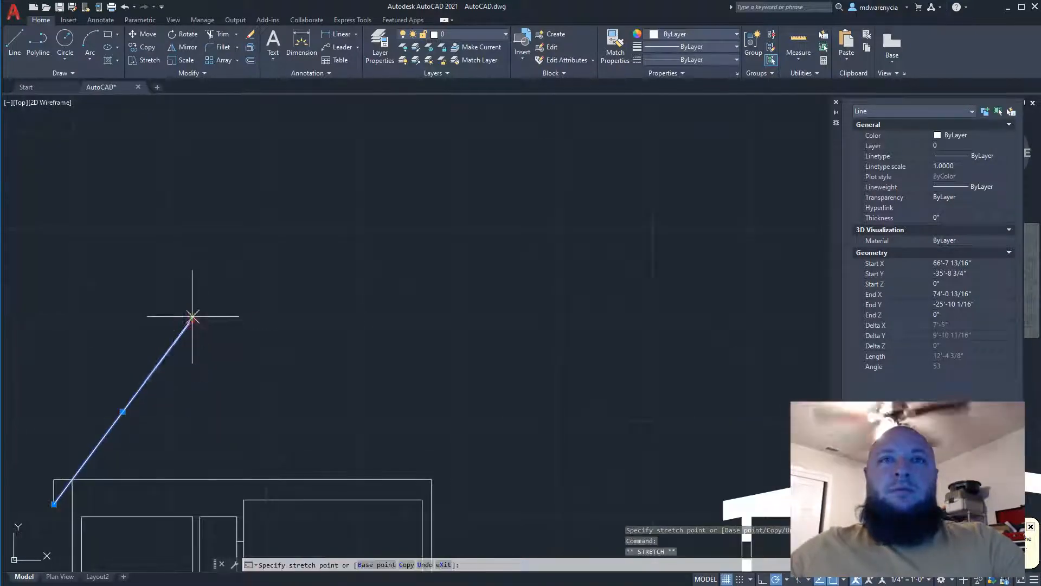
pyautogui.click(296, 181)
pyautogui.scroll(-4, 281, 363)
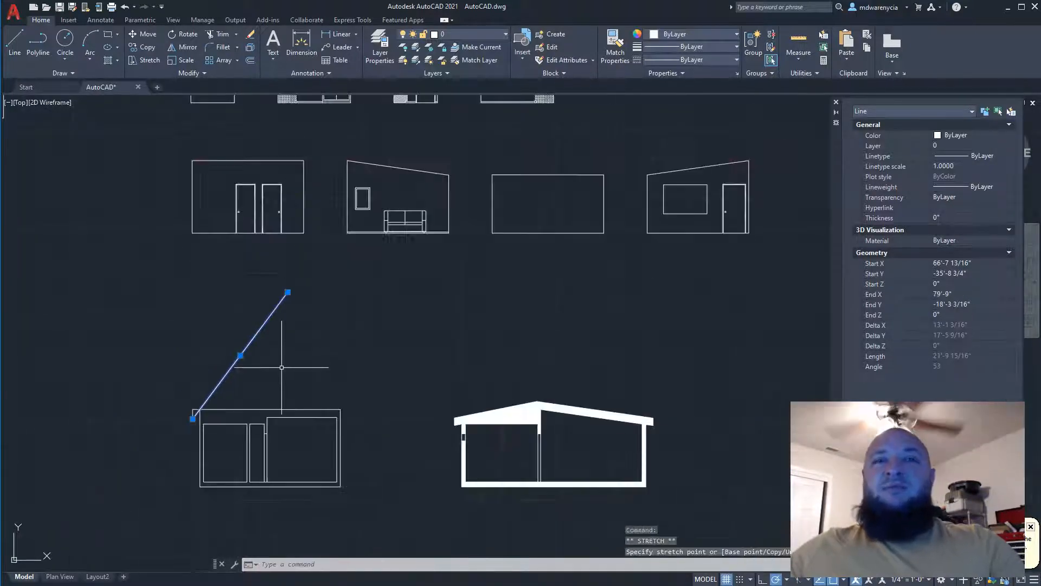
pyautogui.press('Escape')
pyautogui.click(278, 360)
pyautogui.click(233, 298)
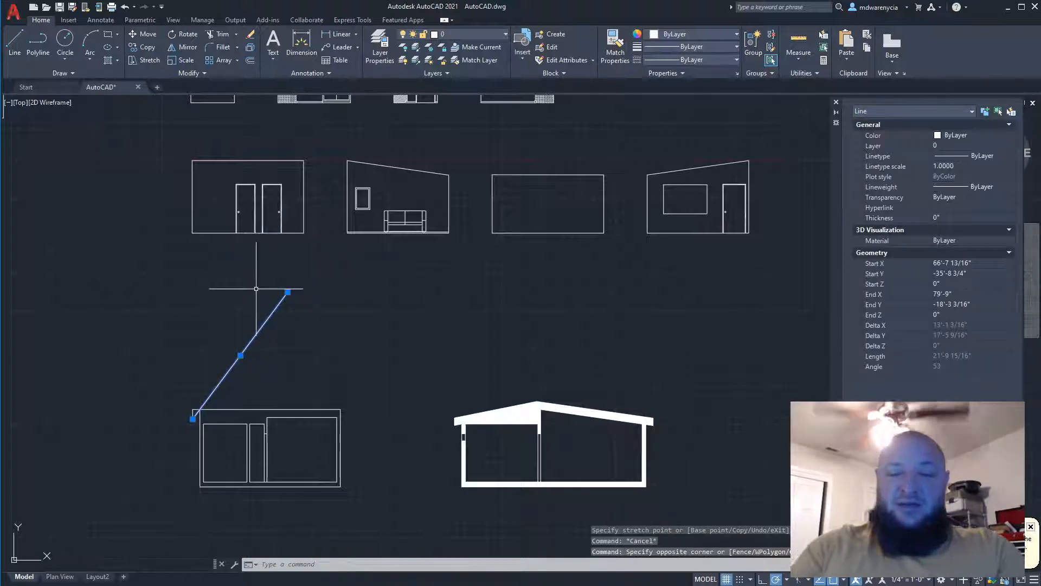
pyautogui.write('mir')
pyautogui.press('Return')
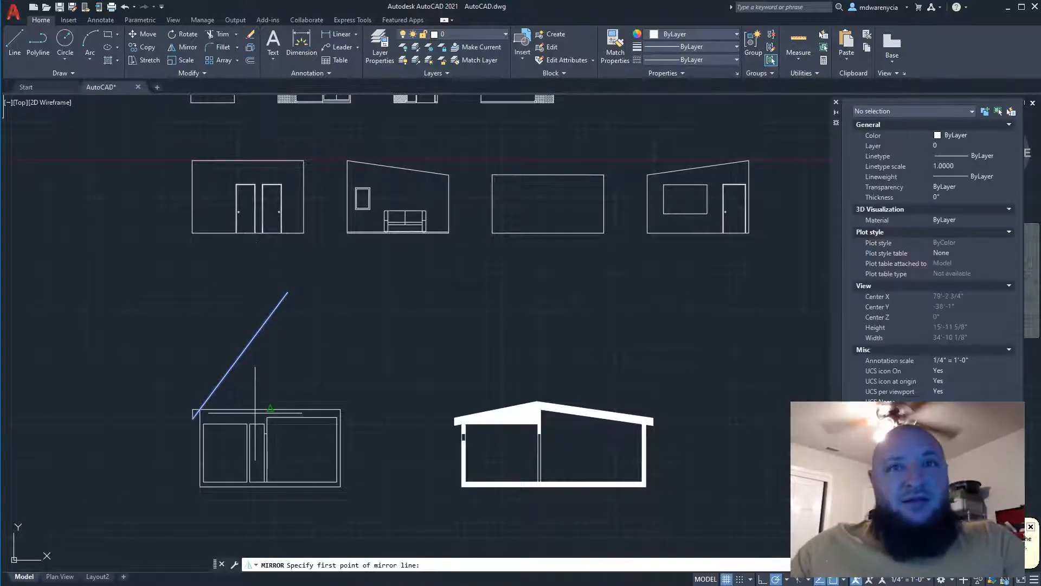
pyautogui.press('Escape')
pyautogui.click(245, 408)
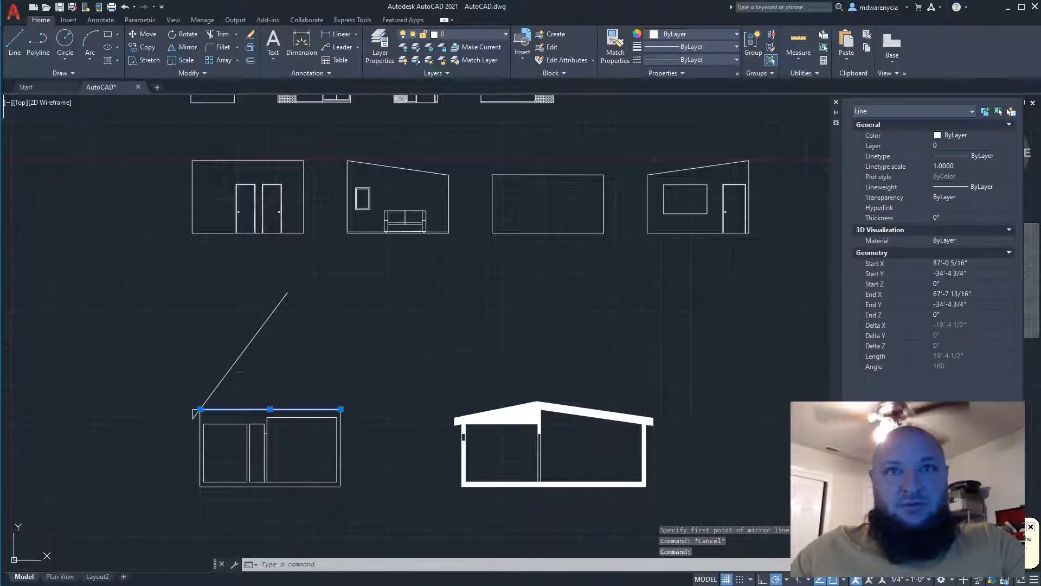
pyautogui.press('Escape')
# Mirror the steep roof line about a vertical axis through the midpoint of the section's top edge, keeping the original
pyautogui.click(284, 369)
pyautogui.click(229, 324)
pyautogui.write('mir')
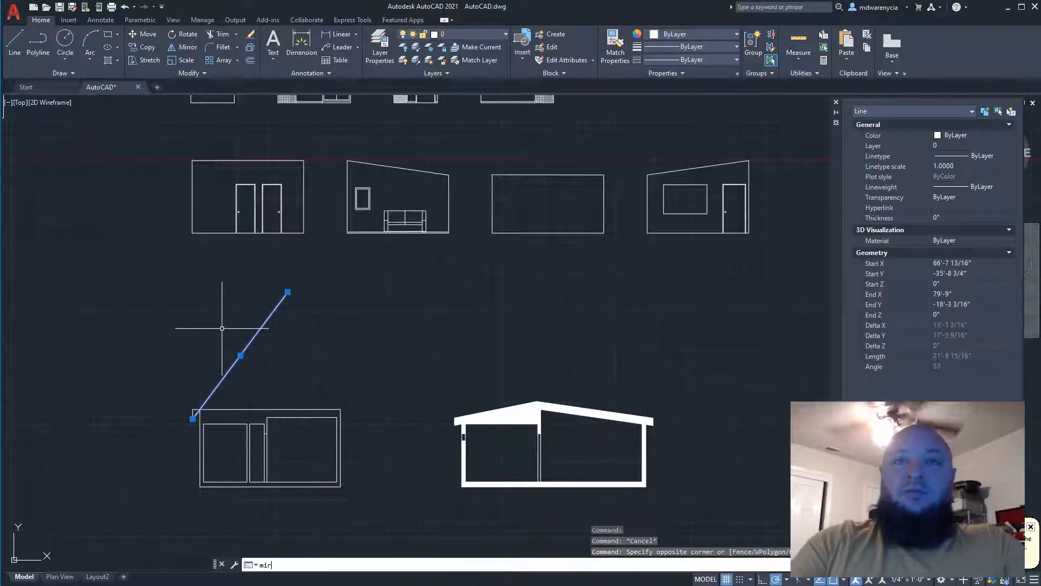
pyautogui.write('ror')
pyautogui.press('Return')
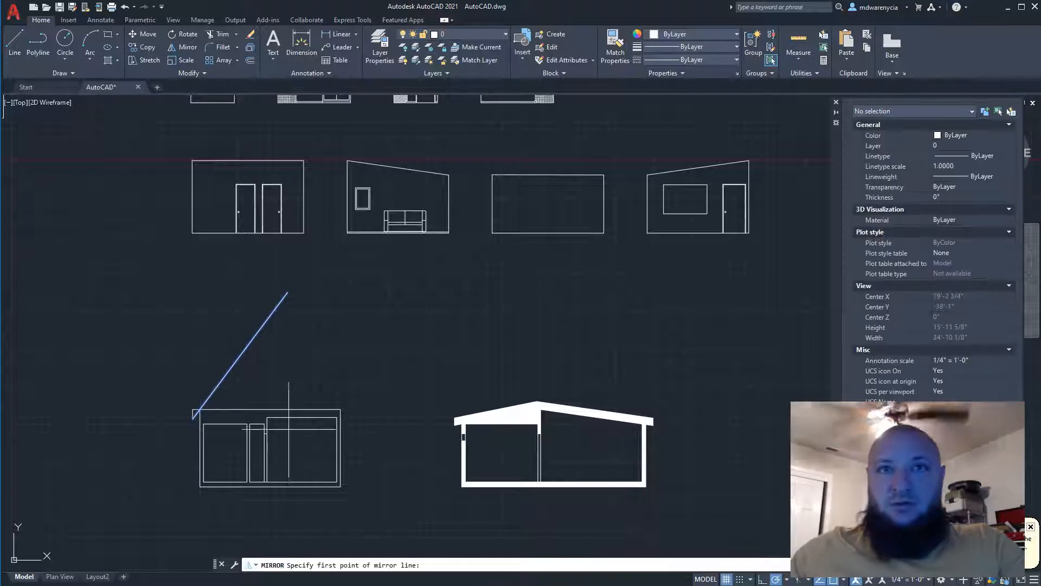
pyautogui.click(270, 409)
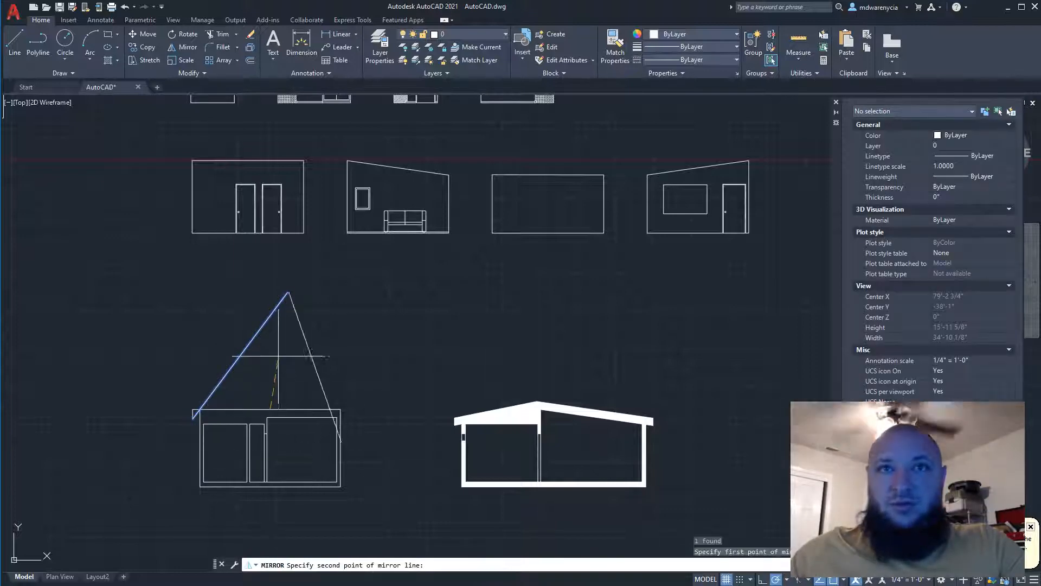
pyautogui.click(271, 287)
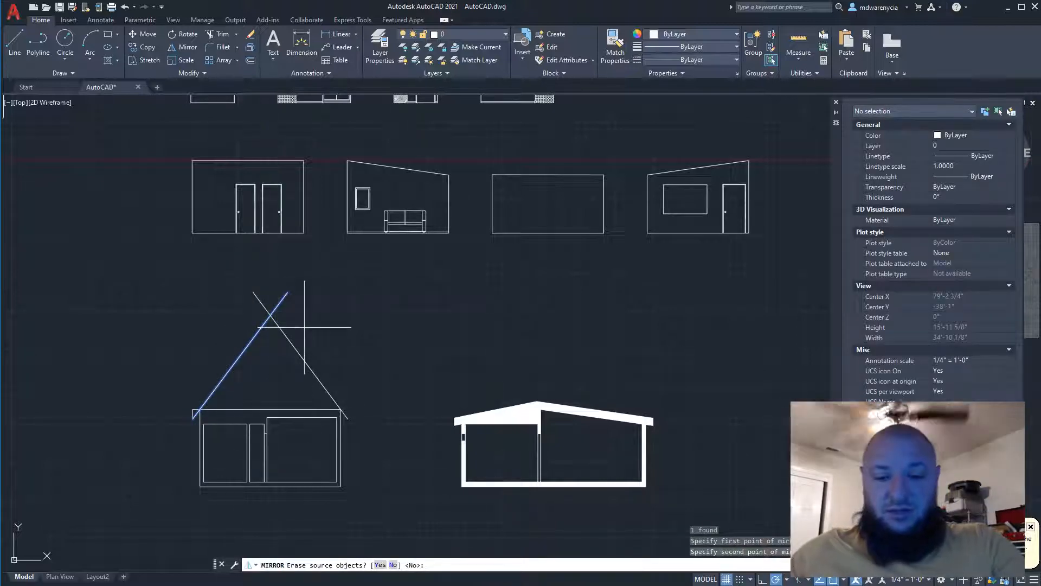
pyautogui.write('n')
pyautogui.press('Return')
# Trim the crossing ends of both roof lines above their intersection to form a peak
pyautogui.click(322, 352)
pyautogui.click(225, 292)
pyautogui.write('tri')
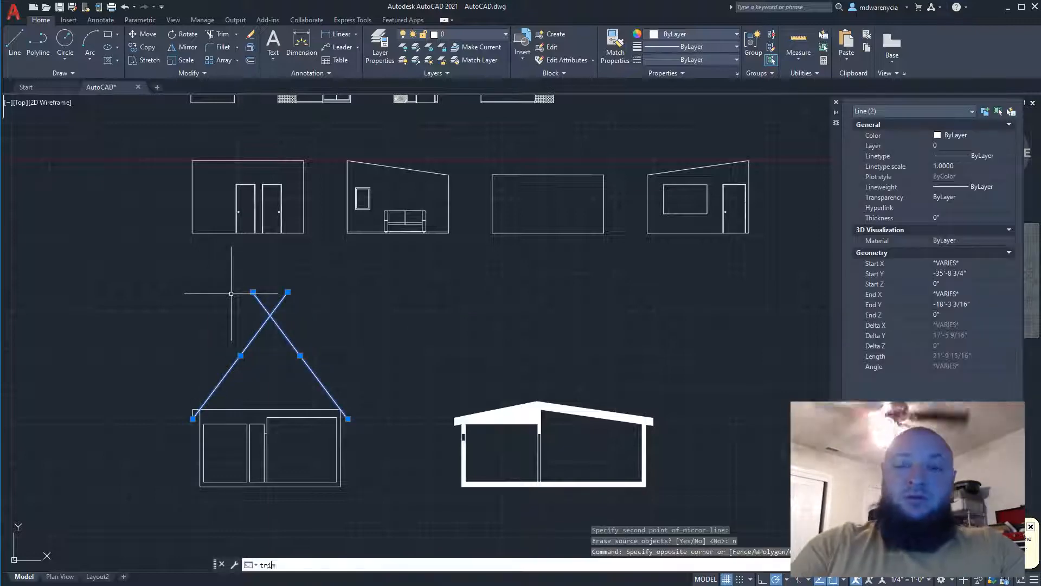
pyautogui.write('m')
pyautogui.press('Return')
pyautogui.moveTo(292, 302); pyautogui.dragTo(249, 301)
pyautogui.press('Escape')
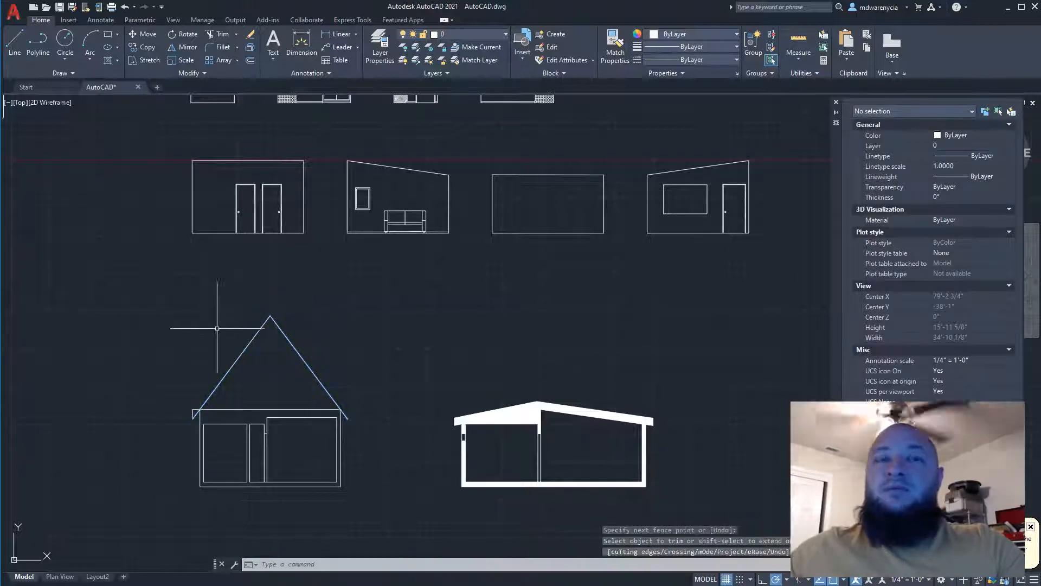
# Erase the overhang's horizontal and vertical construction lines and both steep roof lines, leaving the plain section outline
pyautogui.scroll(4, 199, 405)
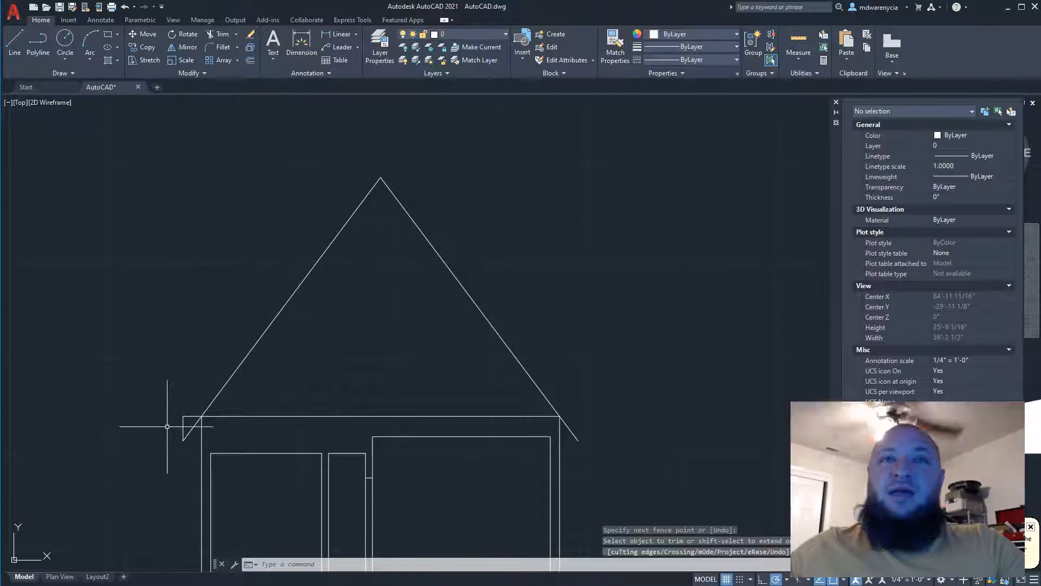
pyautogui.click(186, 417)
pyautogui.click(144, 379)
pyautogui.press('Delete')
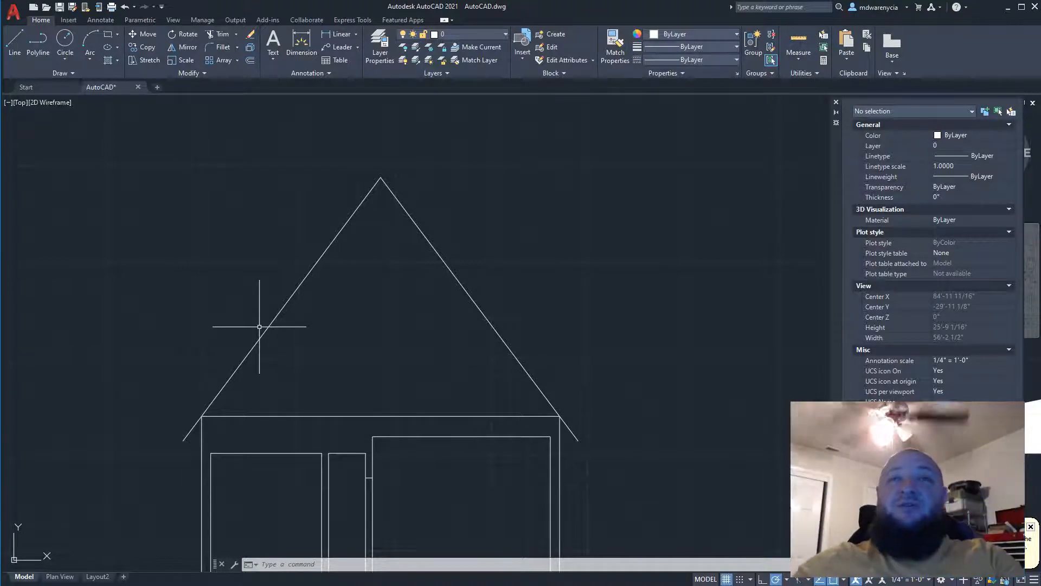
pyautogui.click(488, 213)
pyautogui.click(307, 197)
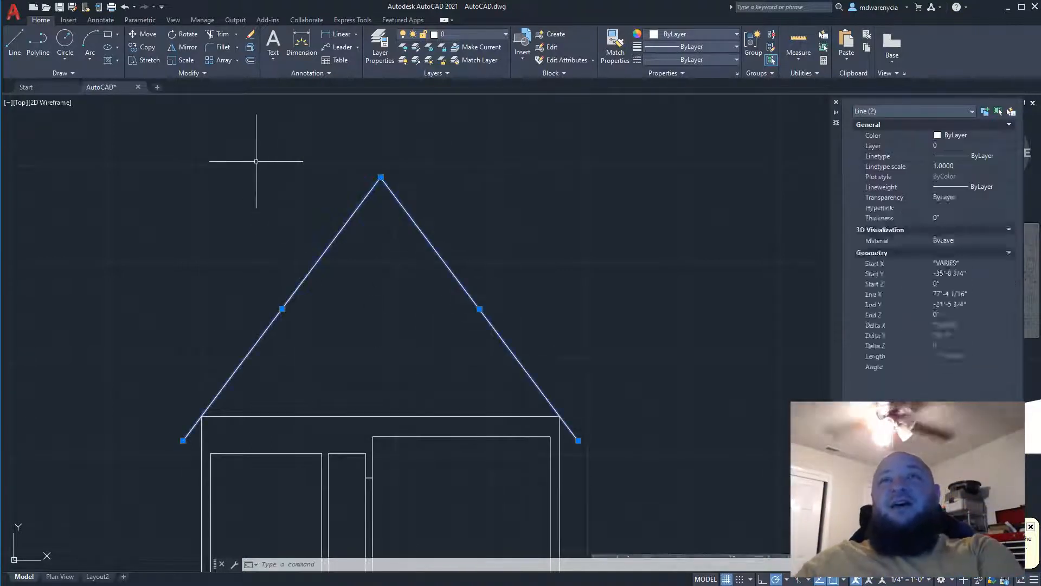
pyautogui.press('Delete')
# Draw a 12-inch horizontal overhang line to the left from the section's upper-left corner
pyautogui.write('l')
pyautogui.press('Return')
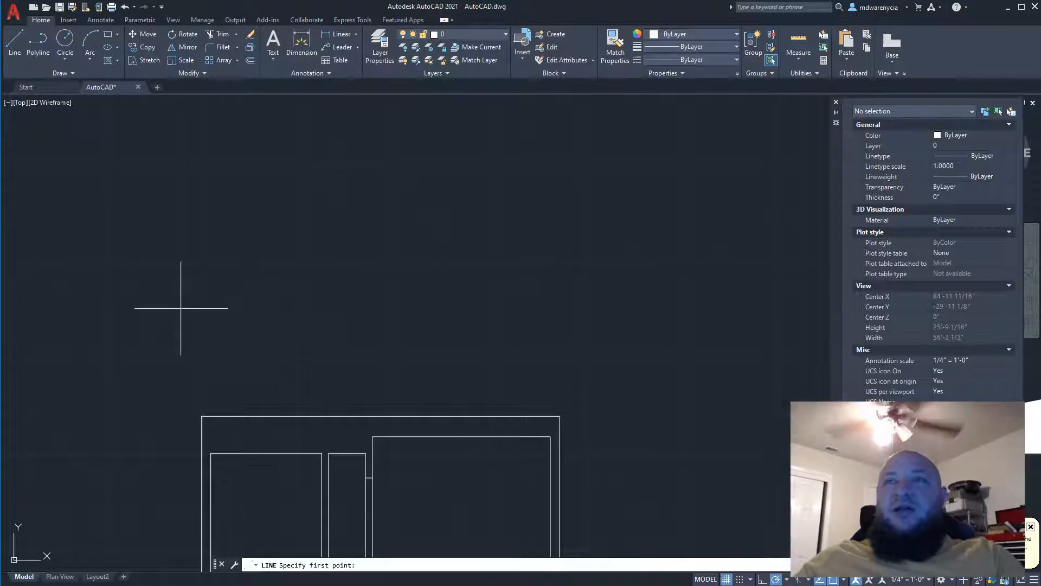
pyautogui.moveTo(315, 307); pyautogui.dragTo(62, 263, button='middle')
pyautogui.scroll(-5, 62, 262)
pyautogui.scroll(3, 415, 296)
pyautogui.scroll(2, 415, 296)
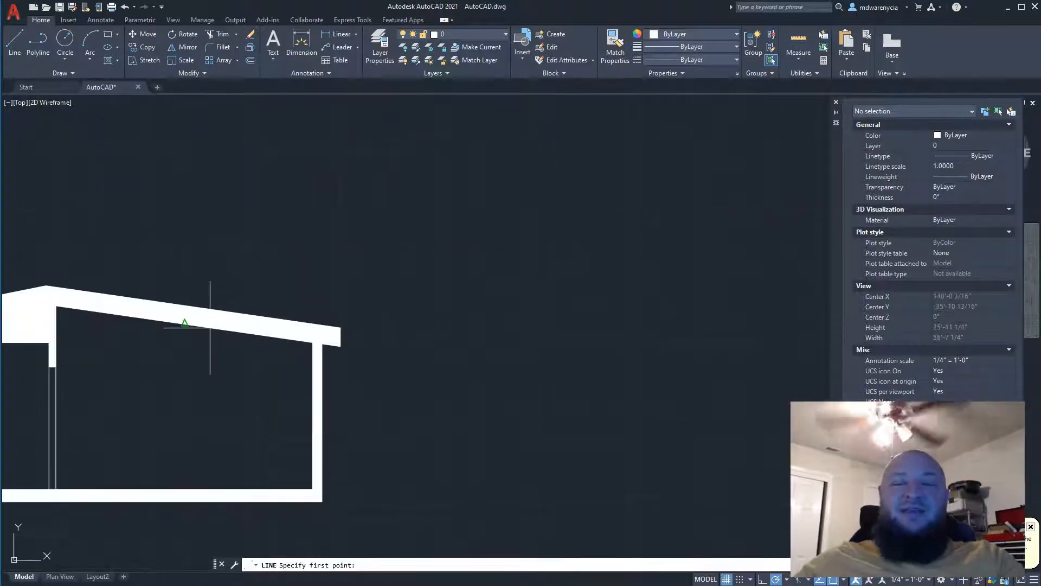
pyautogui.moveTo(183, 331); pyautogui.dragTo(511, 356, button='middle')
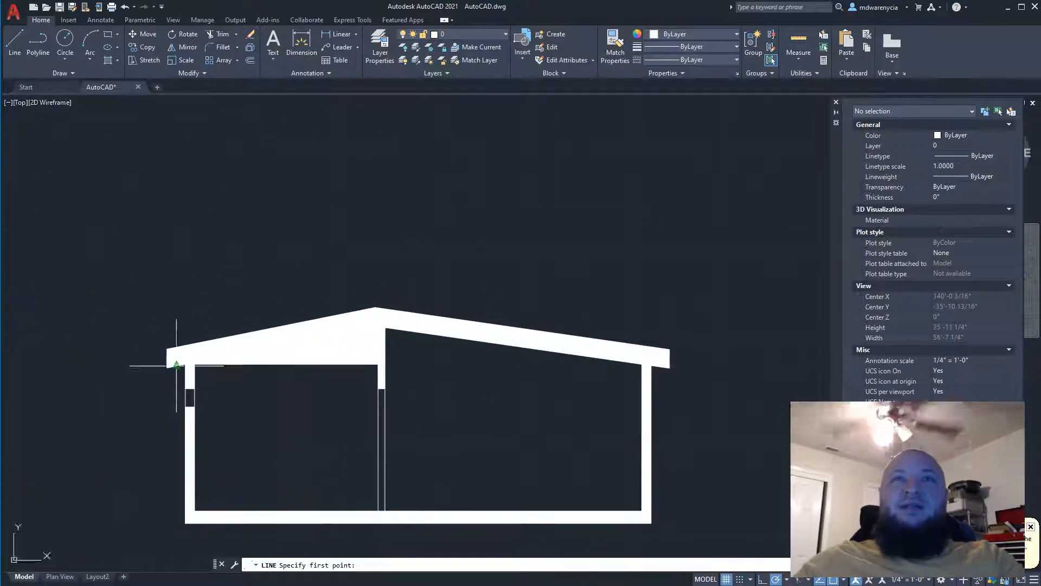
pyautogui.moveTo(293, 404); pyautogui.dragTo(620, 384, button='middle')
pyautogui.moveTo(257, 354); pyautogui.dragTo(564, 374, button='middle')
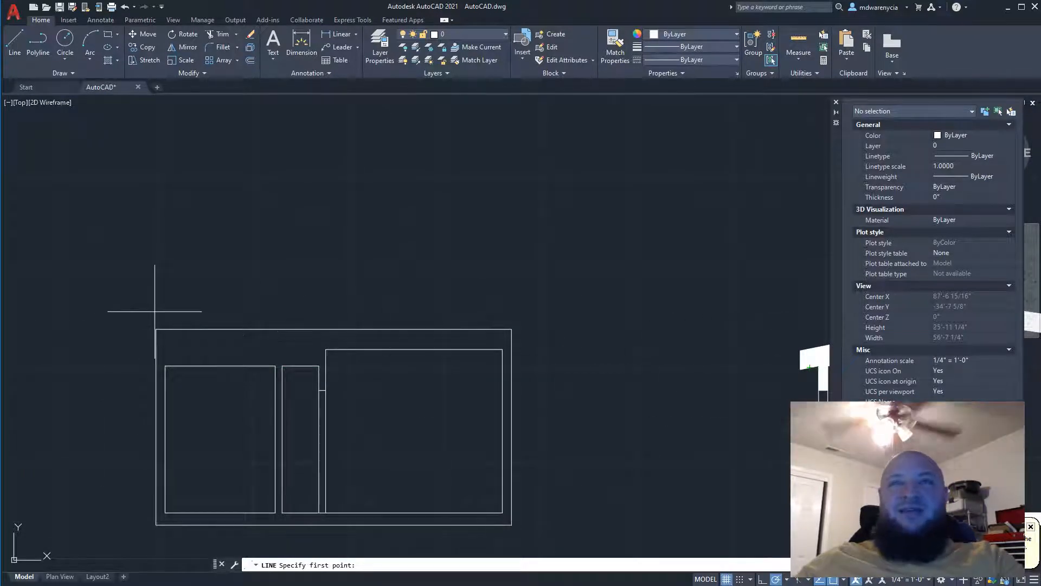
pyautogui.click(156, 330)
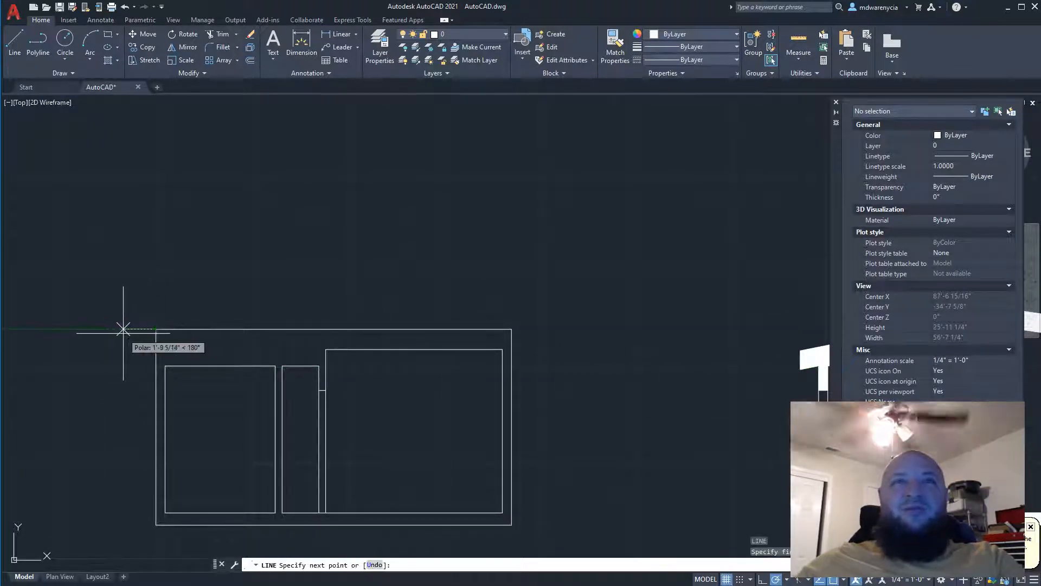
pyautogui.write('12')
pyautogui.press('Return')
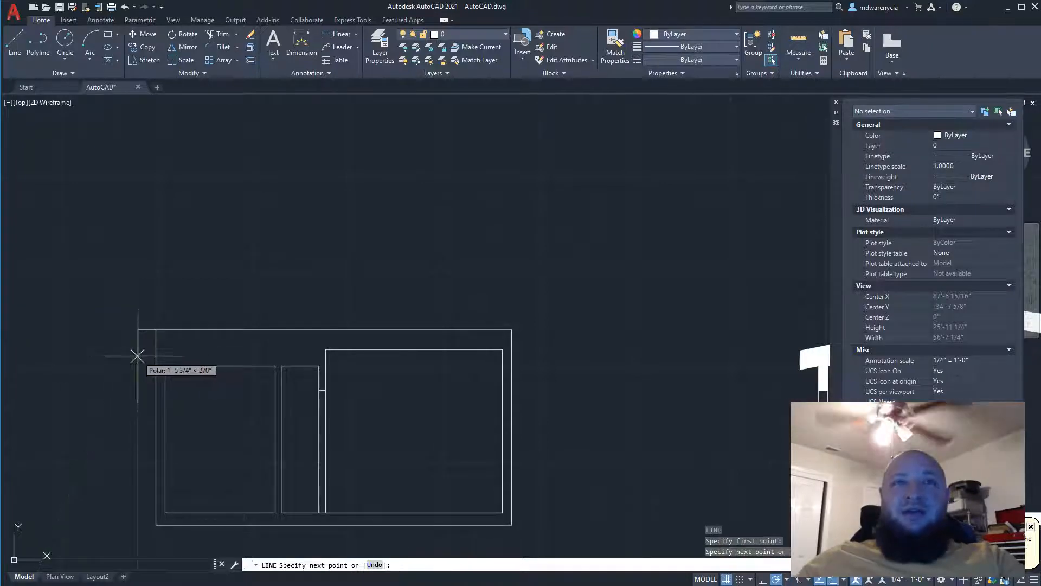
# Try a 3-foot vertical line down from the overhang's outer end and erase it
pyautogui.write('3')
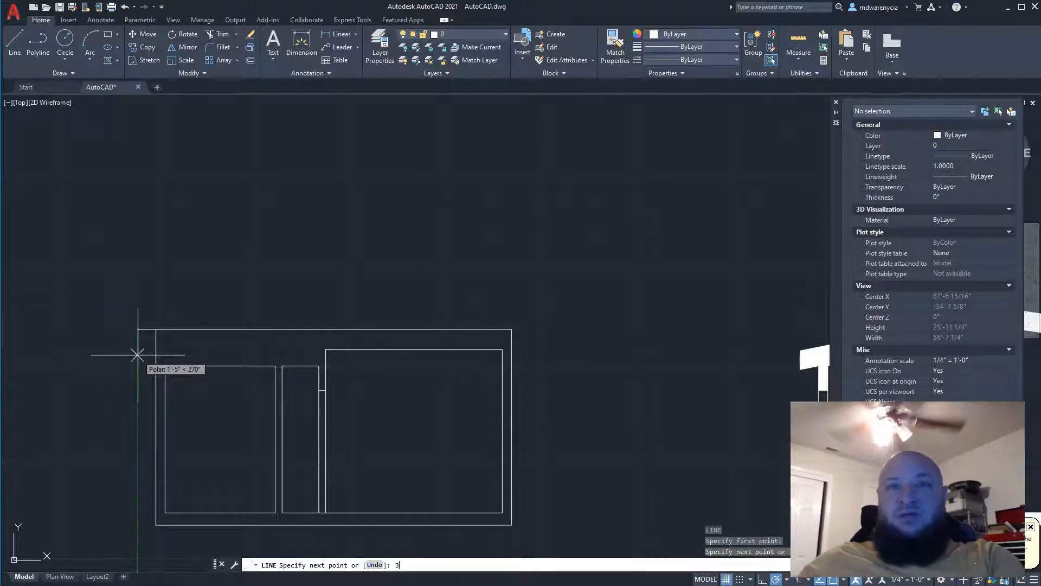
pyautogui.write("'")
pyautogui.press('Return')
pyautogui.scroll(5, 167, 332)
pyautogui.press('Escape')
pyautogui.click(103, 371)
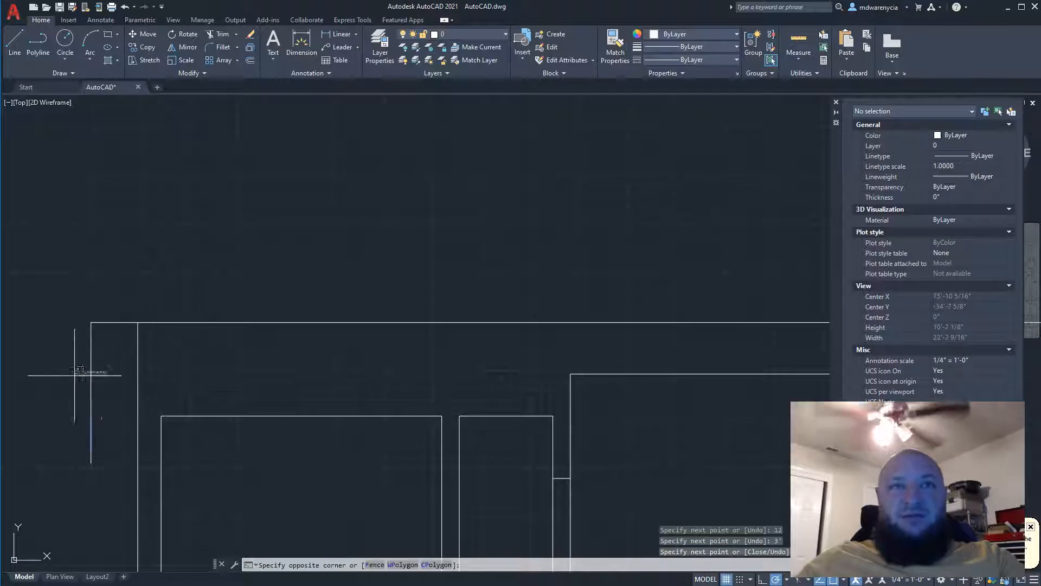
pyautogui.click(80, 369)
pyautogui.press('Delete')
# Draw a 3-inch line down from the overhang's outer end and a sloped line from there to the section's upper-left corner
pyautogui.write('l')
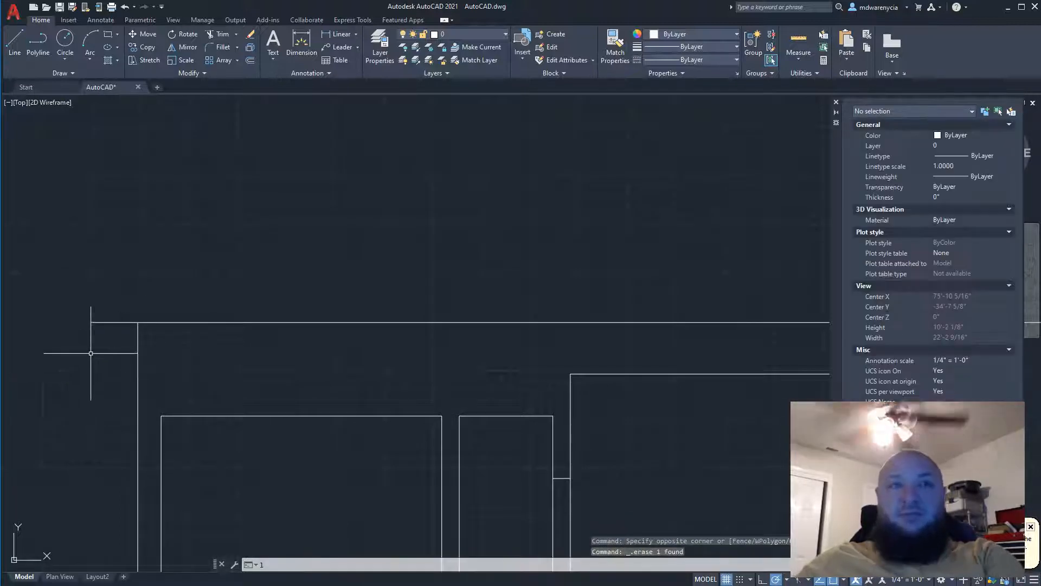
pyautogui.press('Return')
pyautogui.click(91, 323)
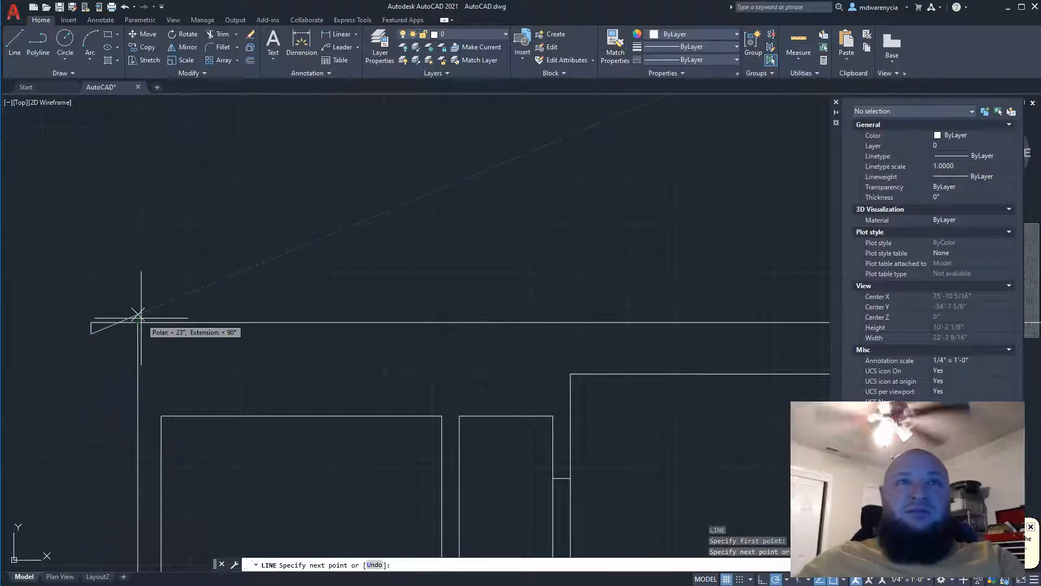
pyautogui.click(138, 323)
pyautogui.press('Escape')
# Stretch the sloped line's upper end along its own slope past the section's middle, making it about 16'-10" long
pyautogui.click(111, 329)
pyautogui.click(98, 325)
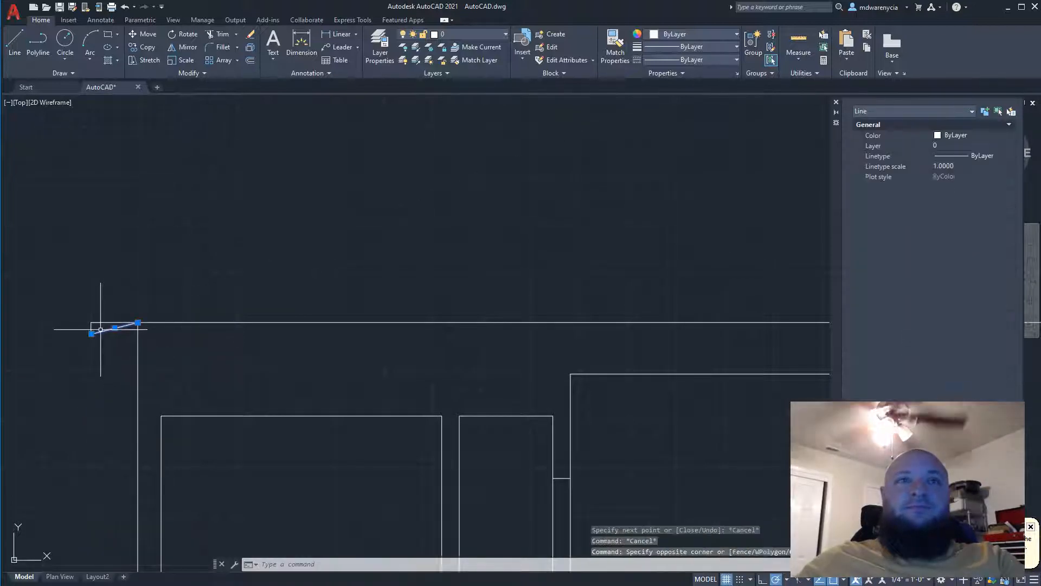
pyautogui.scroll(-4, 98, 353)
pyautogui.click(113, 345)
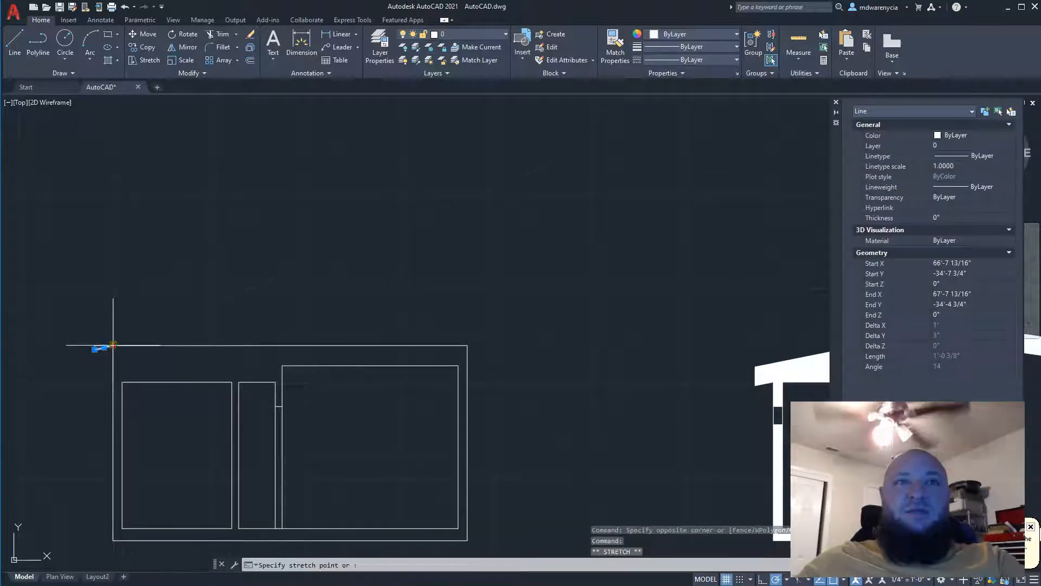
pyautogui.click(393, 275)
pyautogui.press('Escape')
pyautogui.press('Escape')
# Mirror the sloped roof line about a vertical axis through the midpoint of the section's top line, keeping the original
pyautogui.click(319, 320)
pyautogui.click(285, 272)
pyautogui.write('mi')
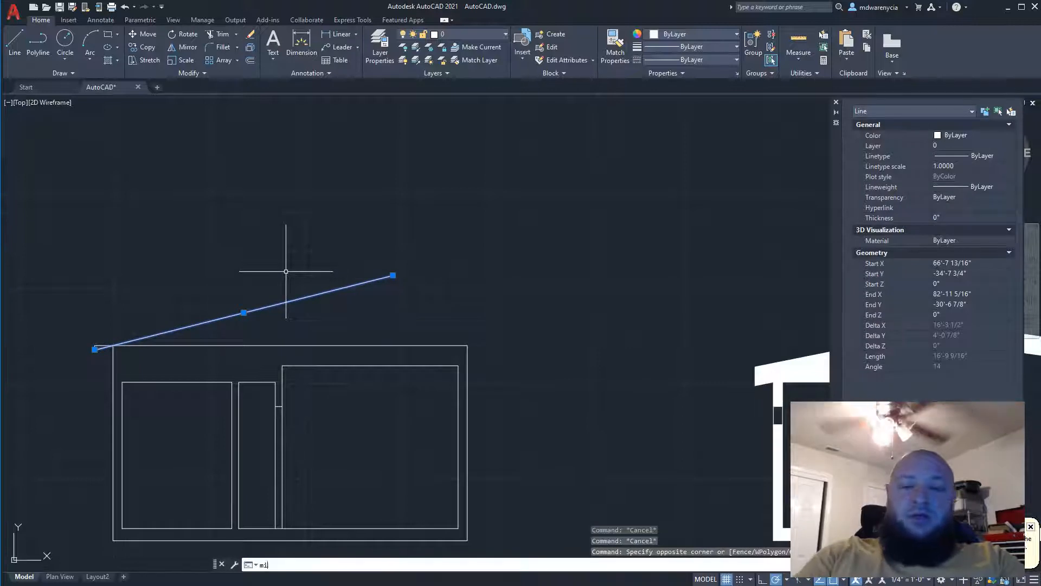
pyautogui.press('Return')
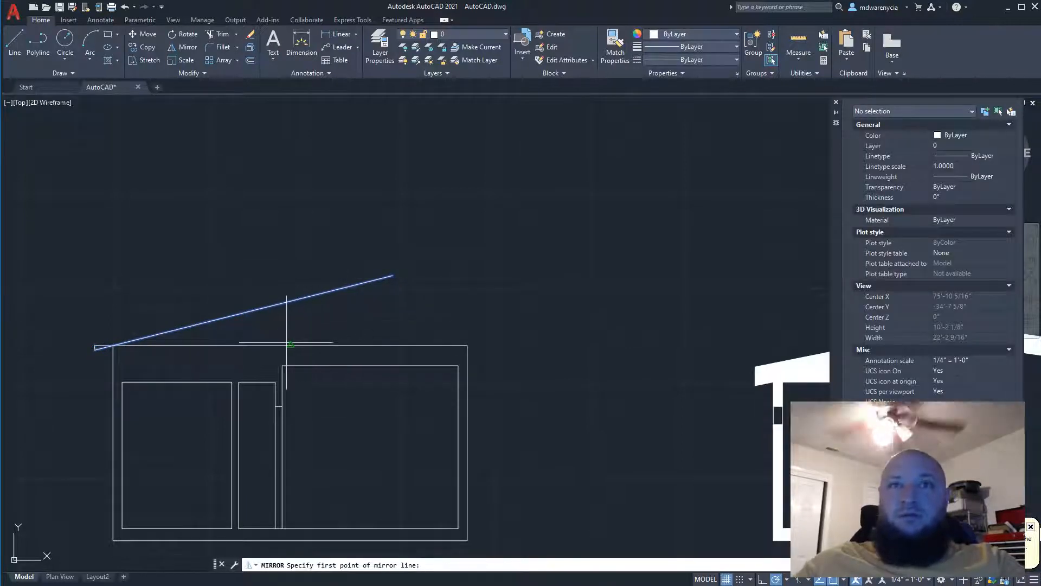
pyautogui.click(288, 343)
pyautogui.click(292, 217)
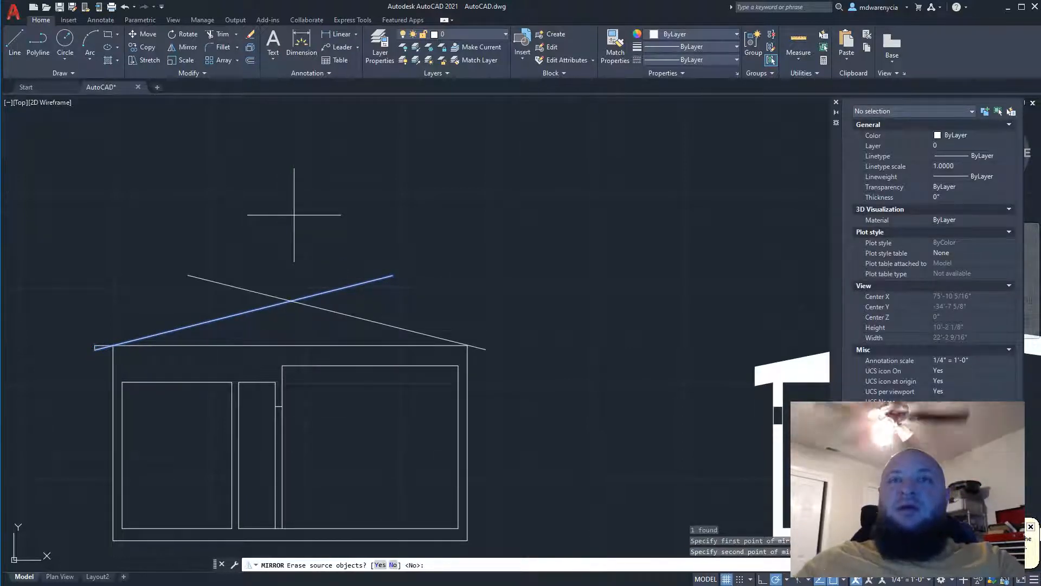
pyautogui.press('Return')
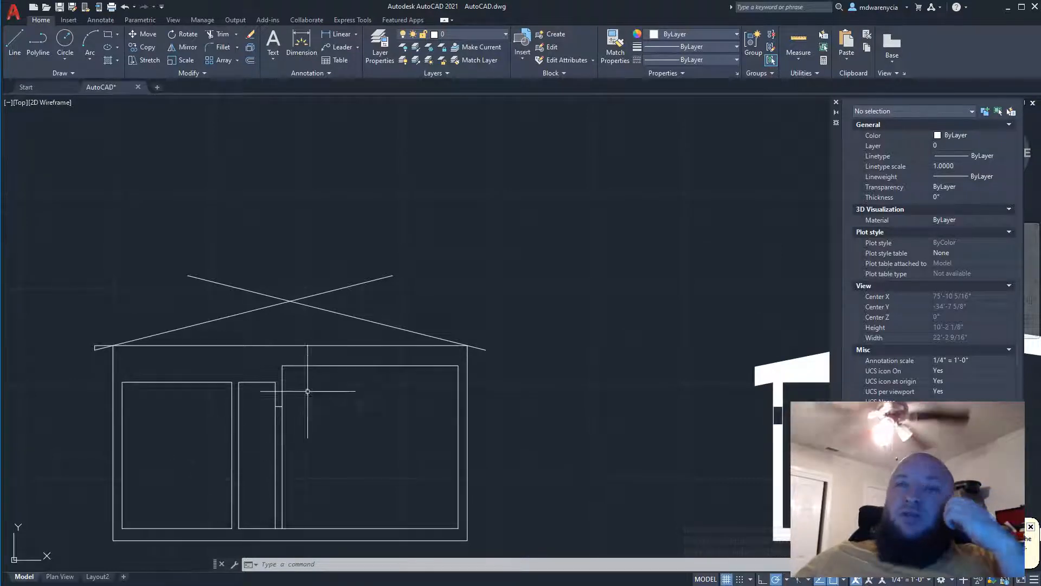
# Move both roof lines and the section's horizontal top line straight up, well clear of the walls
pyautogui.moveTo(538, 388); pyautogui.dragTo(313, 351, button='middle')
pyautogui.scroll(-4, 312, 351)
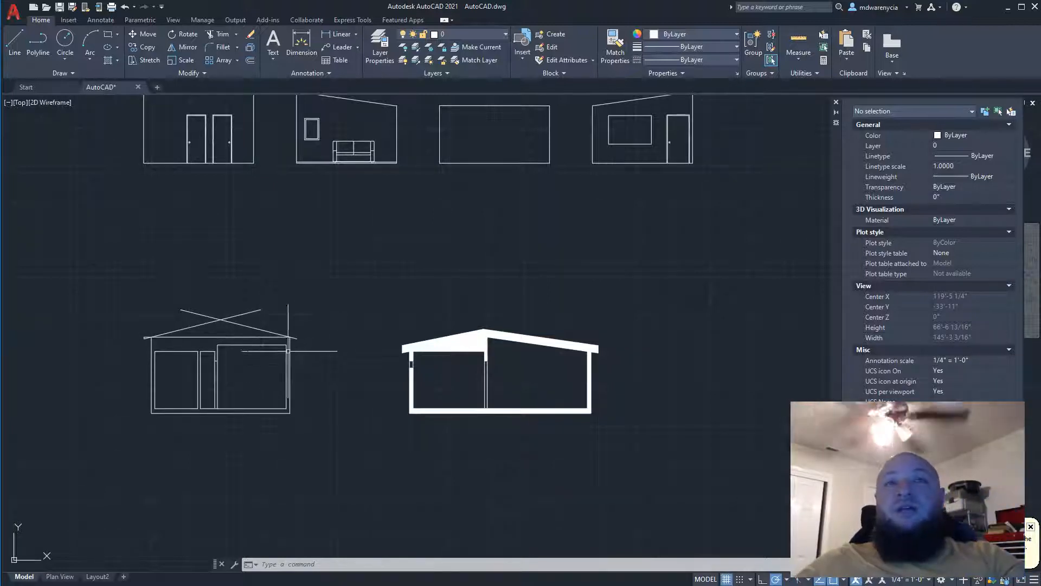
pyautogui.scroll(4, 206, 320)
pyautogui.click(331, 375)
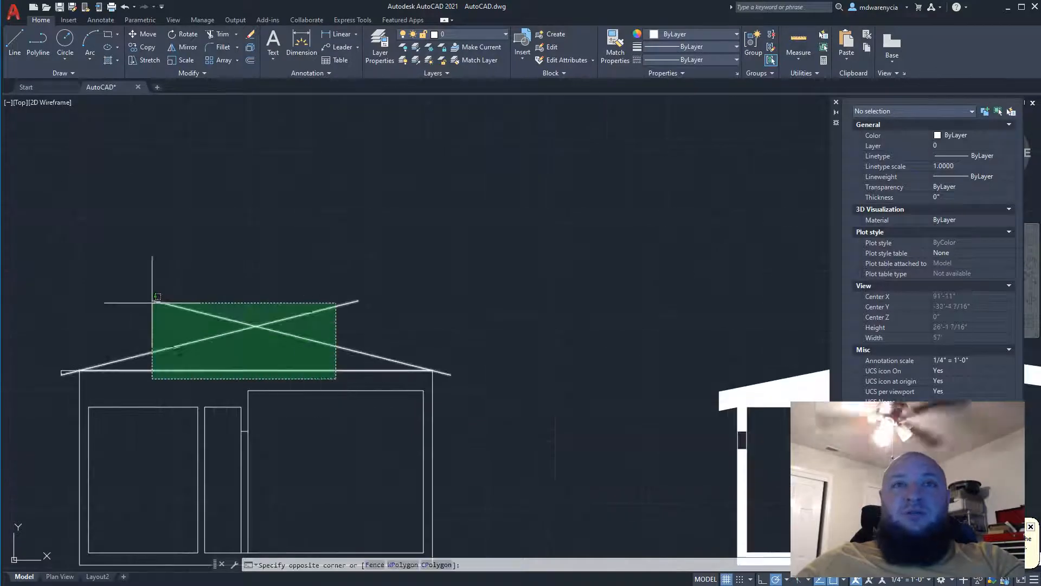
pyautogui.click(151, 302)
pyautogui.write('m')
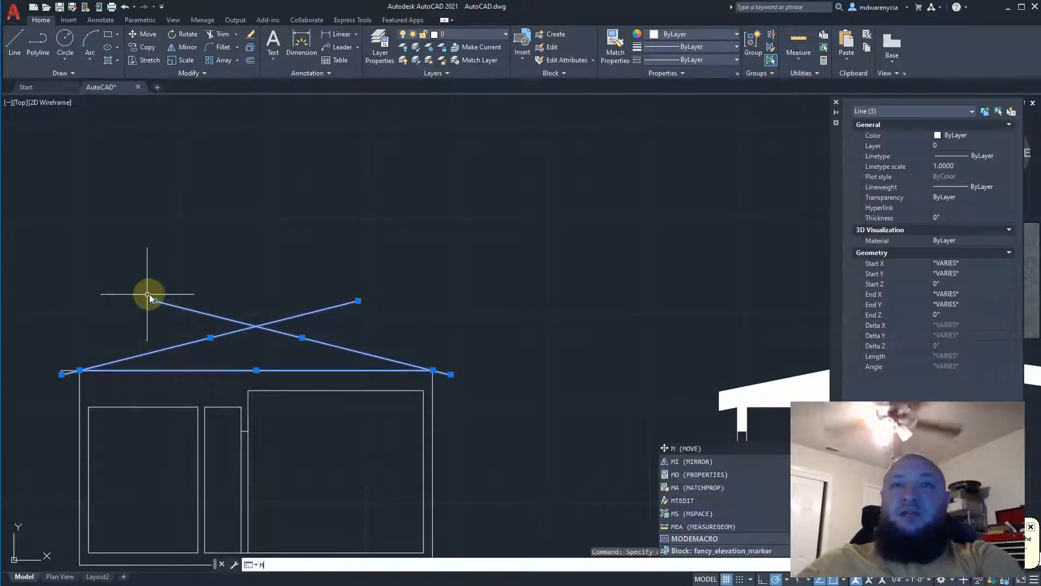
pyautogui.press('Return')
pyautogui.click(566, 476)
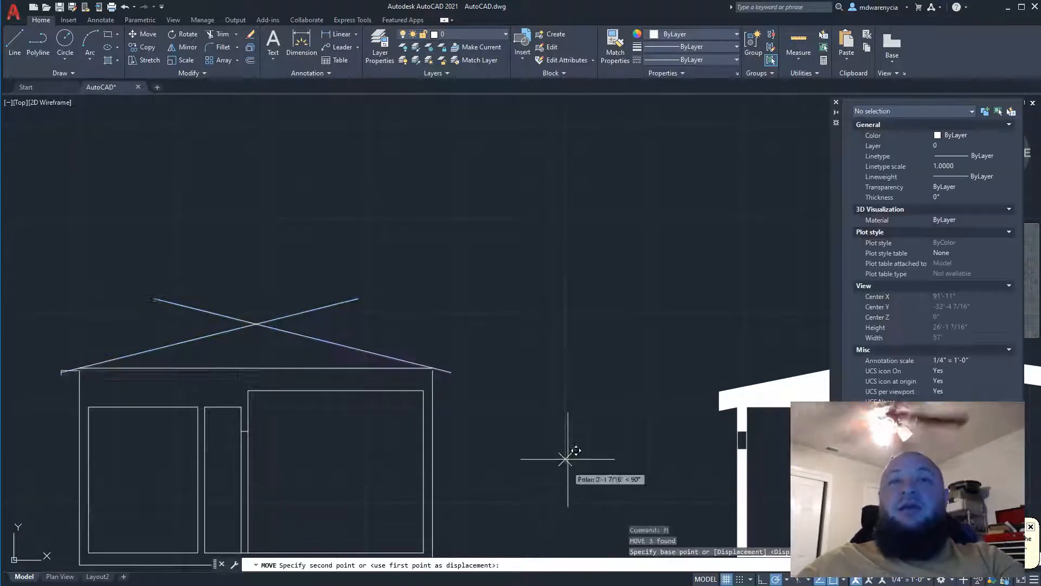
pyautogui.click(565, 267)
pyautogui.press('Escape')
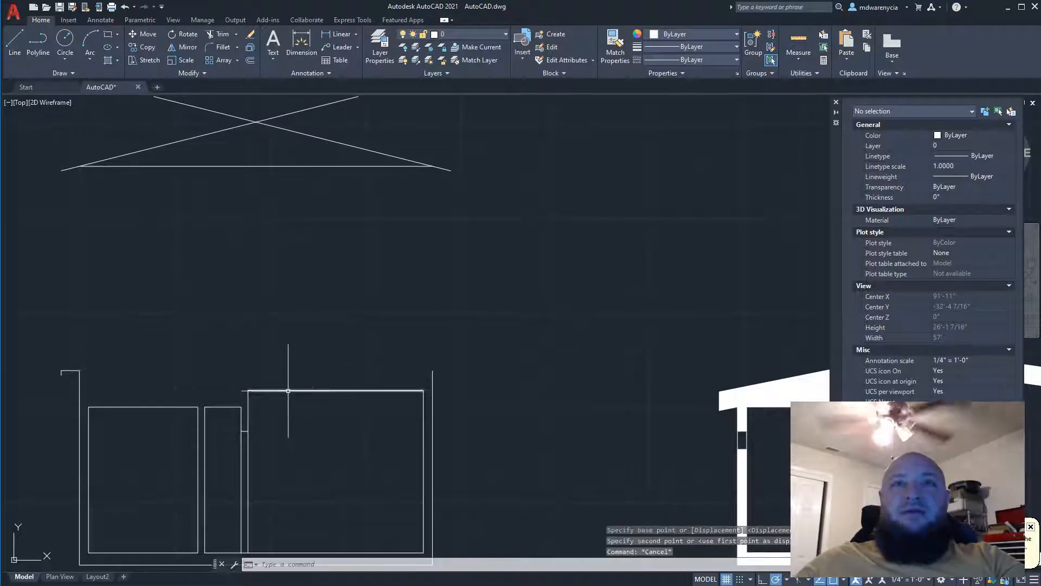
pyautogui.click(280, 374)
pyautogui.press('Escape')
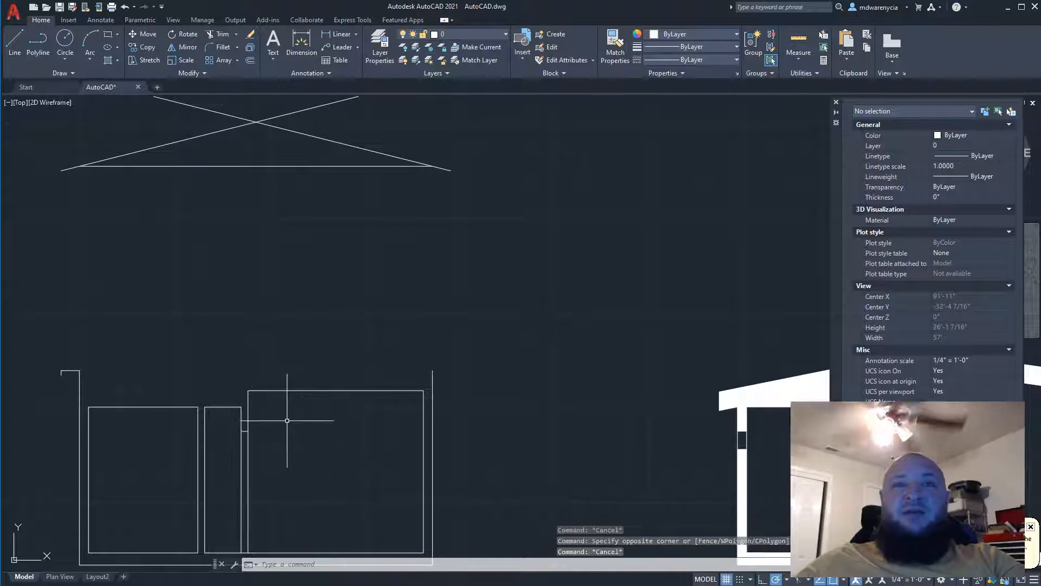
pyautogui.scroll(6, 292, 419)
pyautogui.click(479, 363)
pyautogui.click(372, 244)
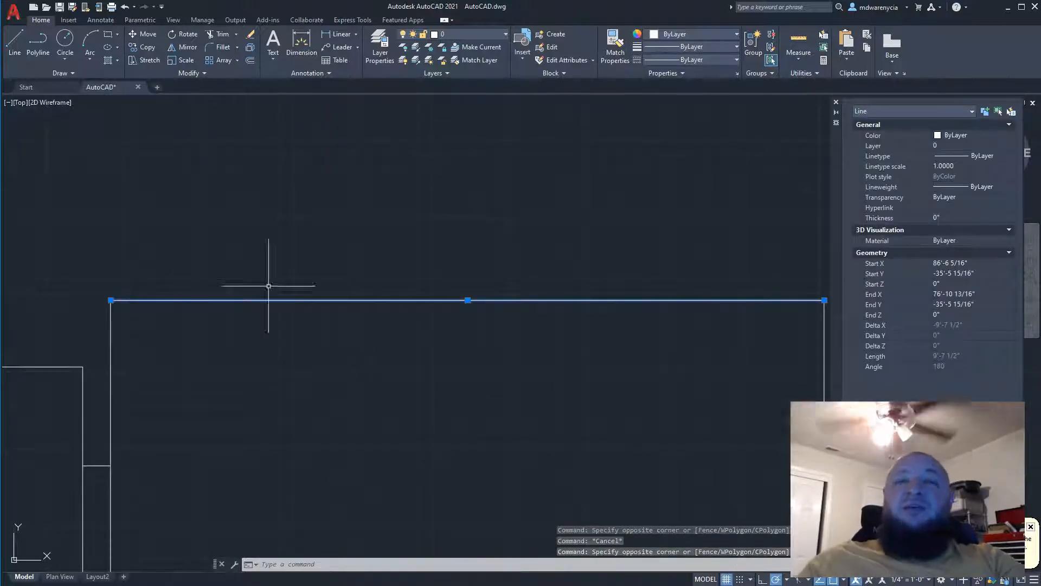
pyautogui.scroll(-4, 339, 204)
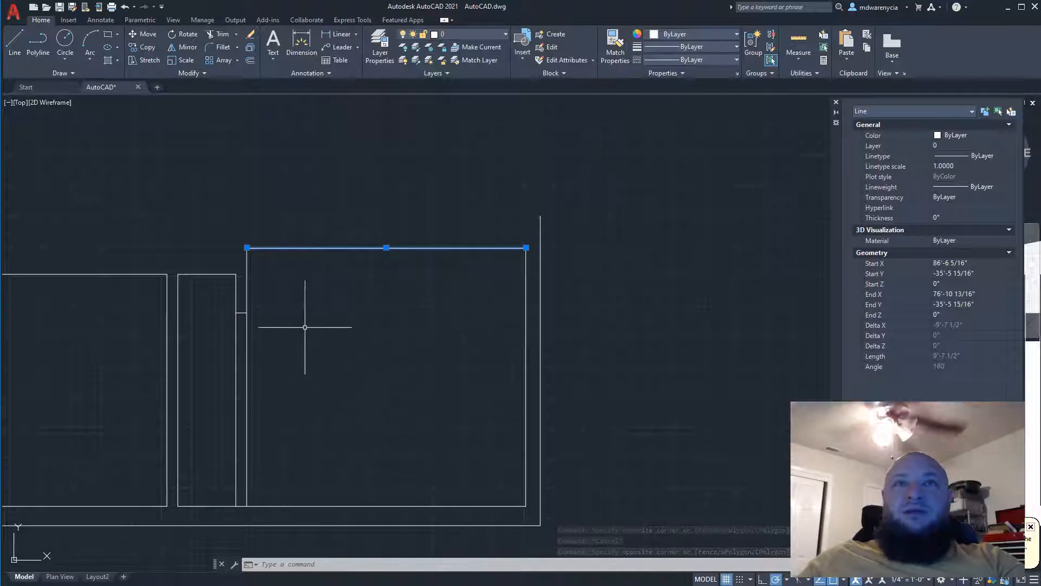
pyautogui.press('Escape')
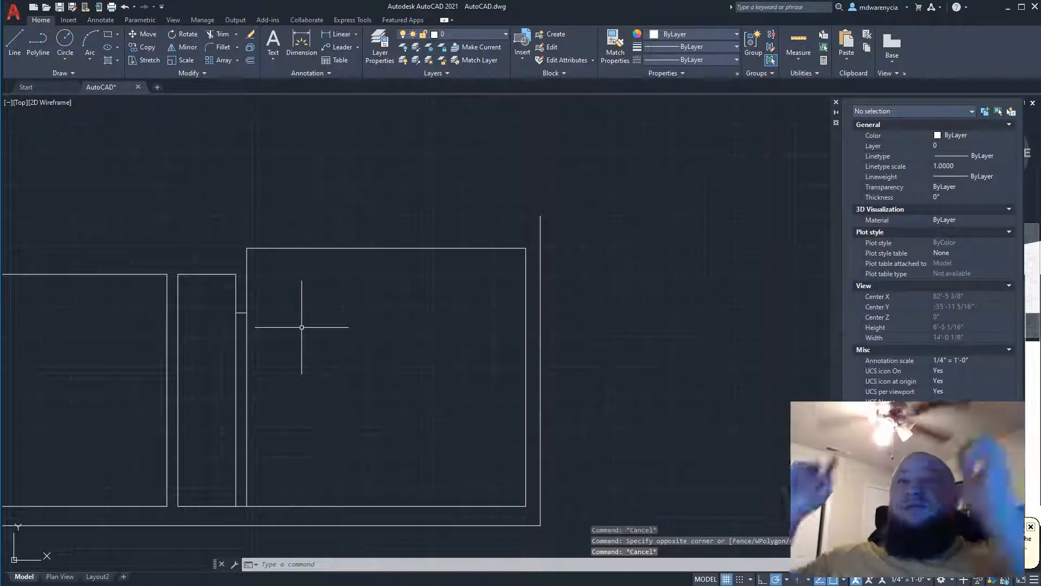
# Offset the large right-hand room's ceiling line 5/8 inch upward
pyautogui.click(432, 295)
pyautogui.click(392, 239)
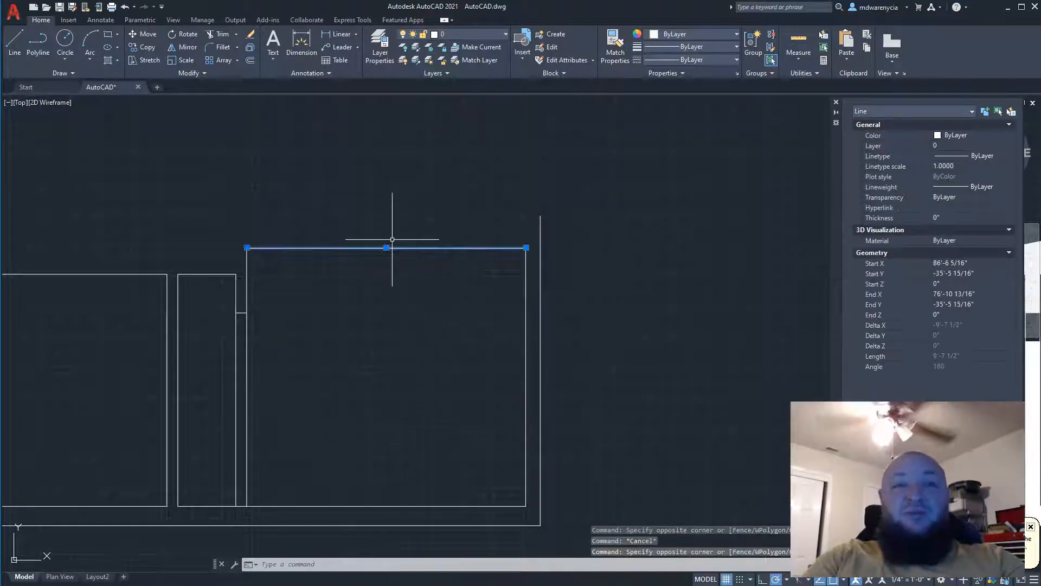
pyautogui.write('FO')
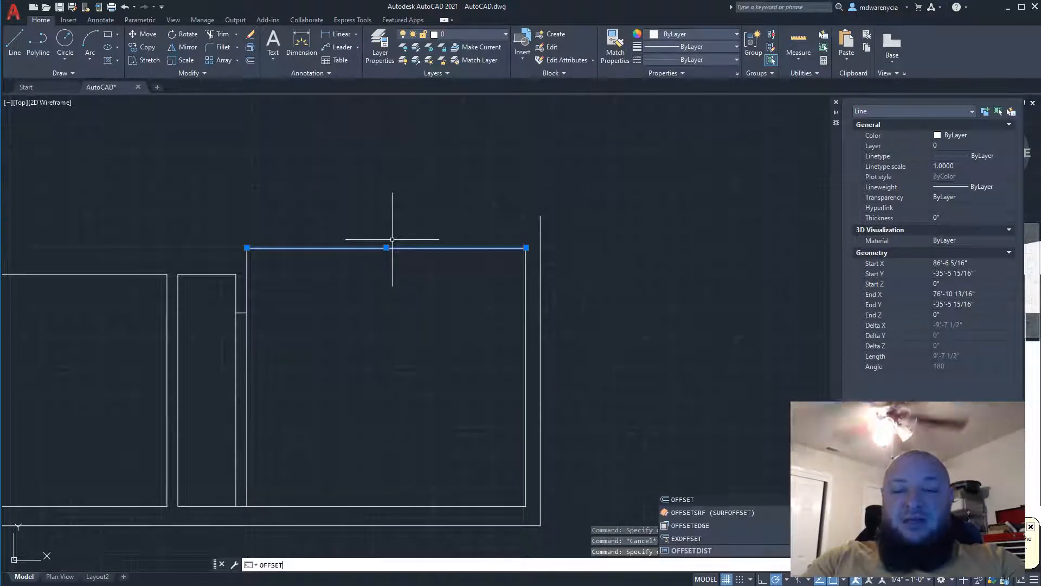
pyautogui.press('Return')
pyautogui.write('5/8')
pyautogui.press('Return')
pyautogui.click(391, 247)
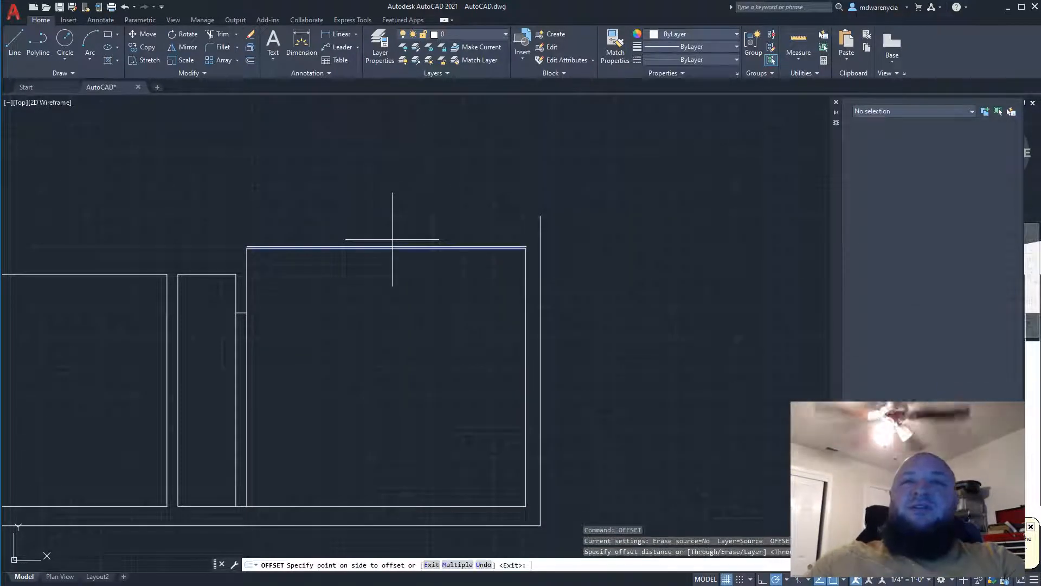
pyautogui.click(396, 222)
pyautogui.scroll(4, 349, 221)
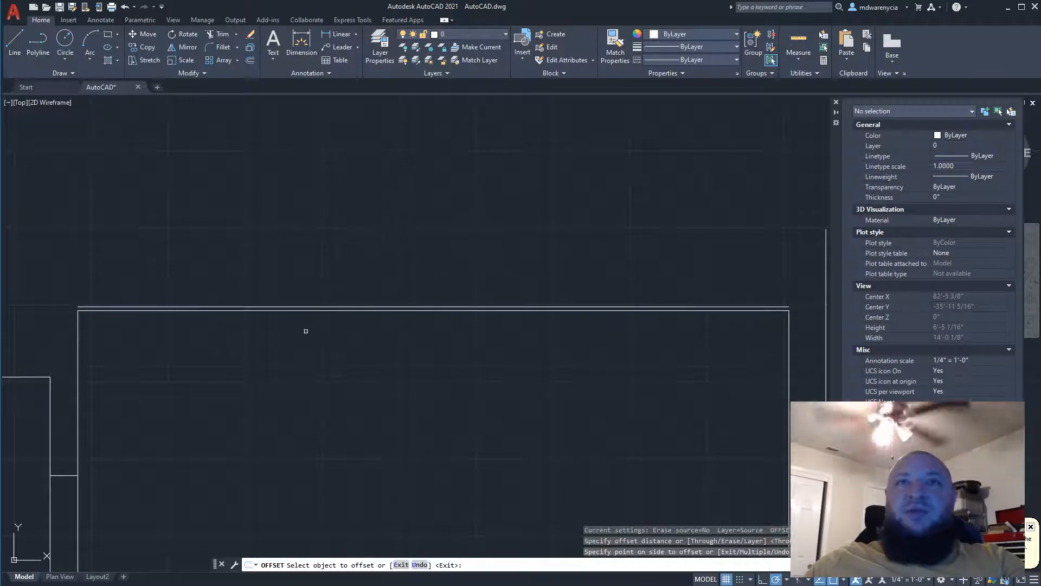
pyautogui.press('Escape')
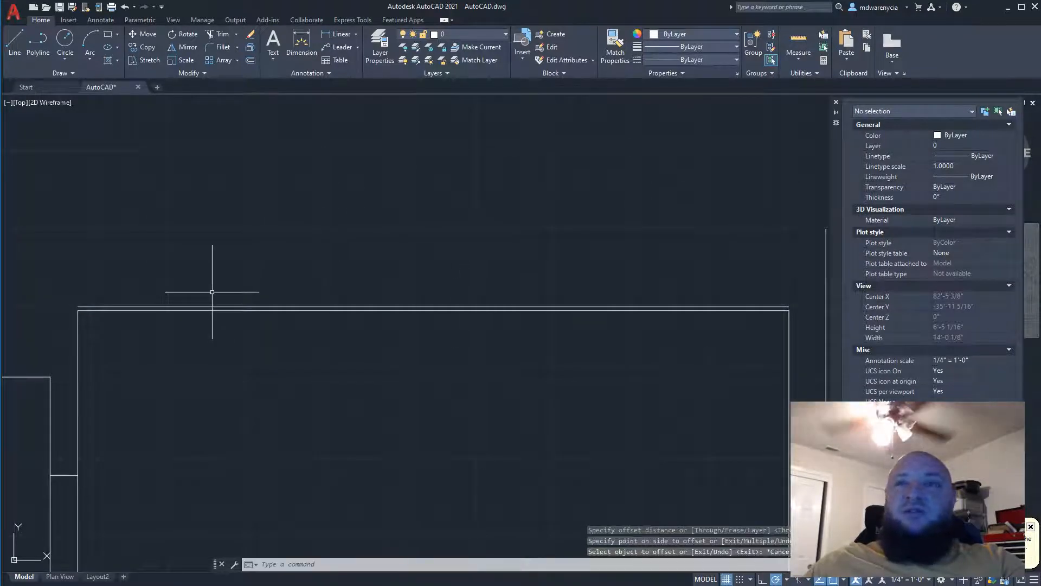
# Offset the upper line of the right-hand room's ceiling pair 8 inches upward
pyautogui.click(302, 306)
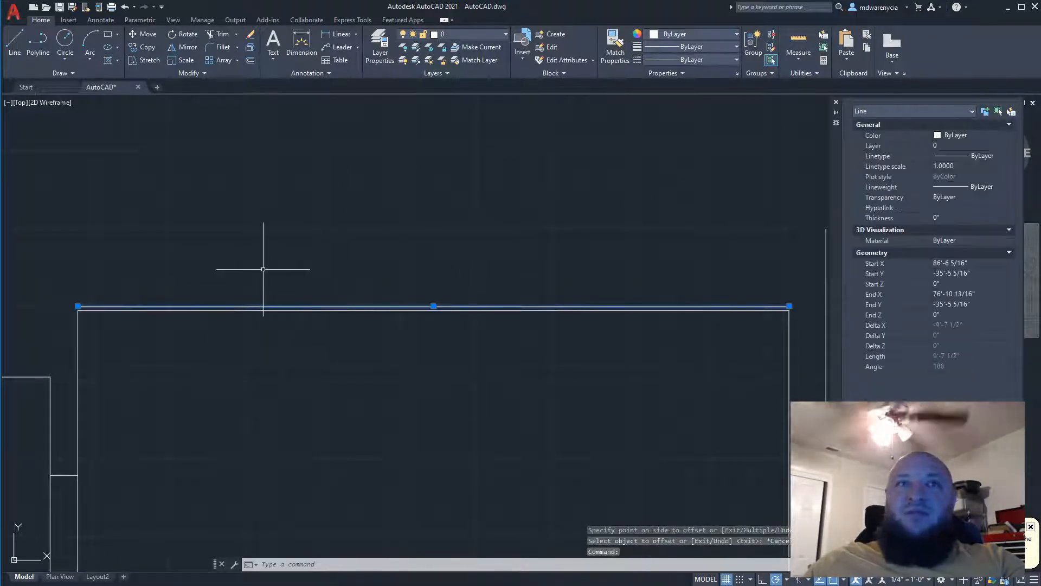
pyautogui.write('off')
pyautogui.press('Return')
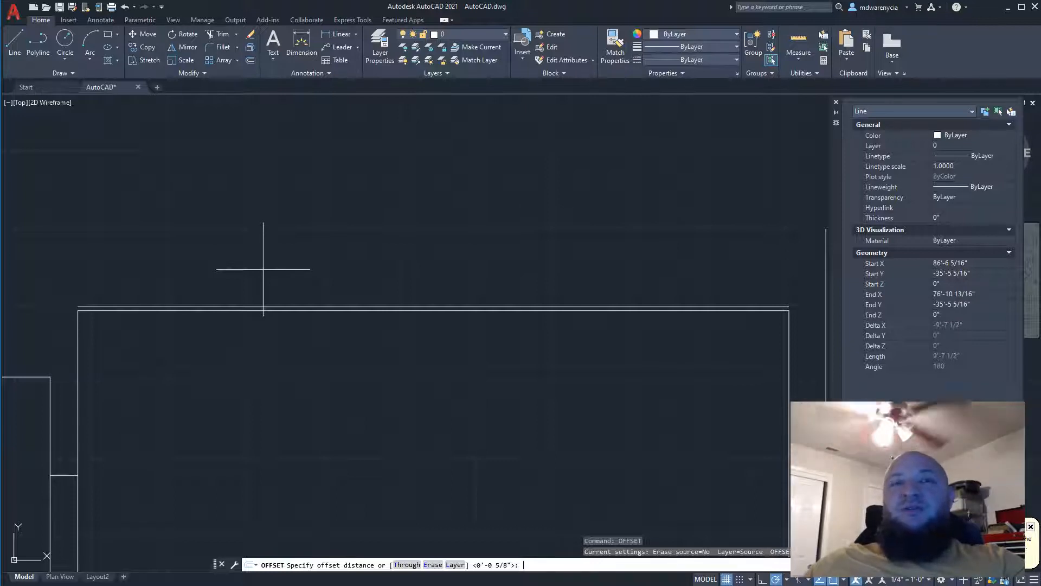
pyautogui.press('Return')
pyautogui.click(351, 308)
pyautogui.click(363, 217)
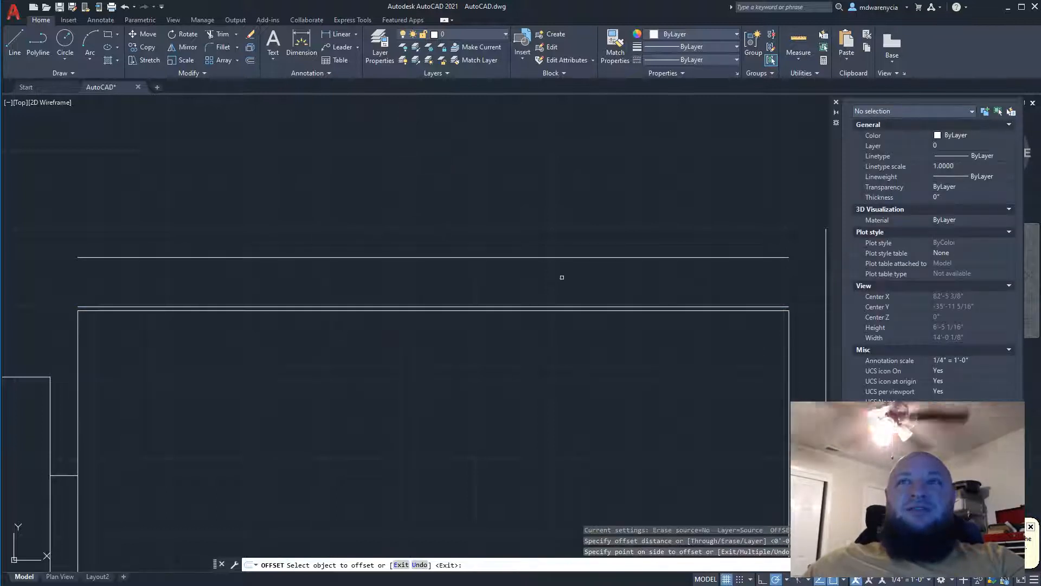
pyautogui.press('Escape')
pyautogui.press('Escape')
pyautogui.click(473, 271)
pyautogui.click(423, 228)
pyautogui.moveTo(467, 277); pyautogui.dragTo(439, 276, button='middle')
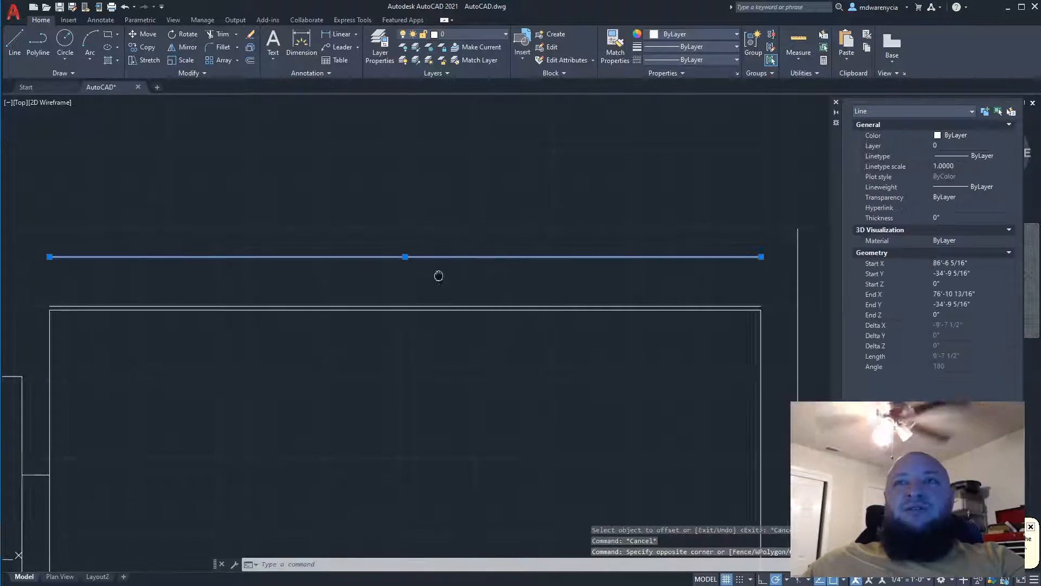
pyautogui.scroll(-4, 184, 265)
pyautogui.scroll(4, 206, 262)
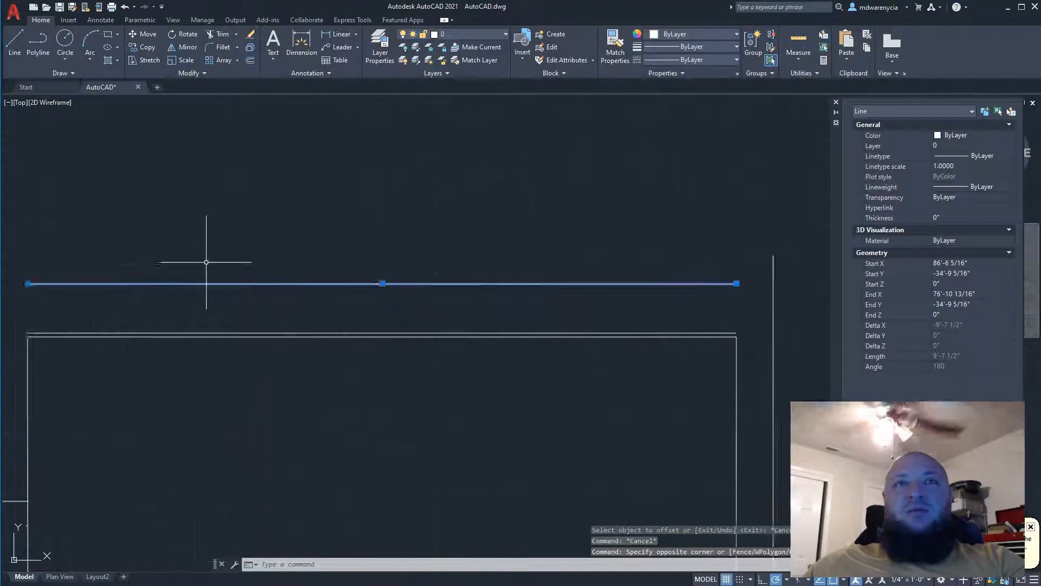
pyautogui.moveTo(206, 262); pyautogui.dragTo(229, 272, button='middle')
pyautogui.press('Escape')
pyautogui.press('Escape')
pyautogui.click(356, 316)
pyautogui.click(300, 278)
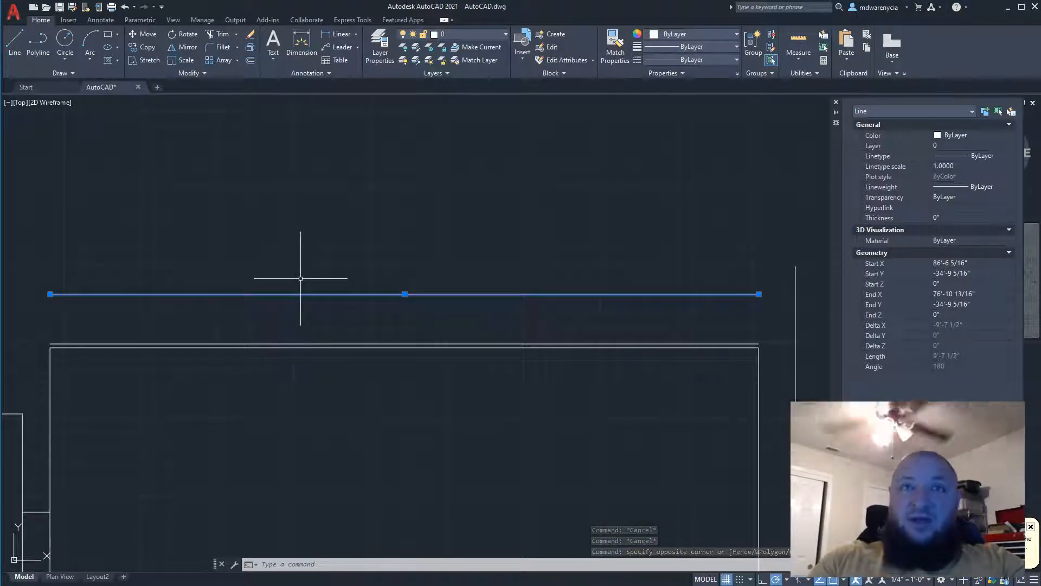
pyautogui.press('Escape')
# Offset the uppermost line above the right-hand room's ceiling 5/8 inch upward
pyautogui.click(228, 297)
pyautogui.click(199, 268)
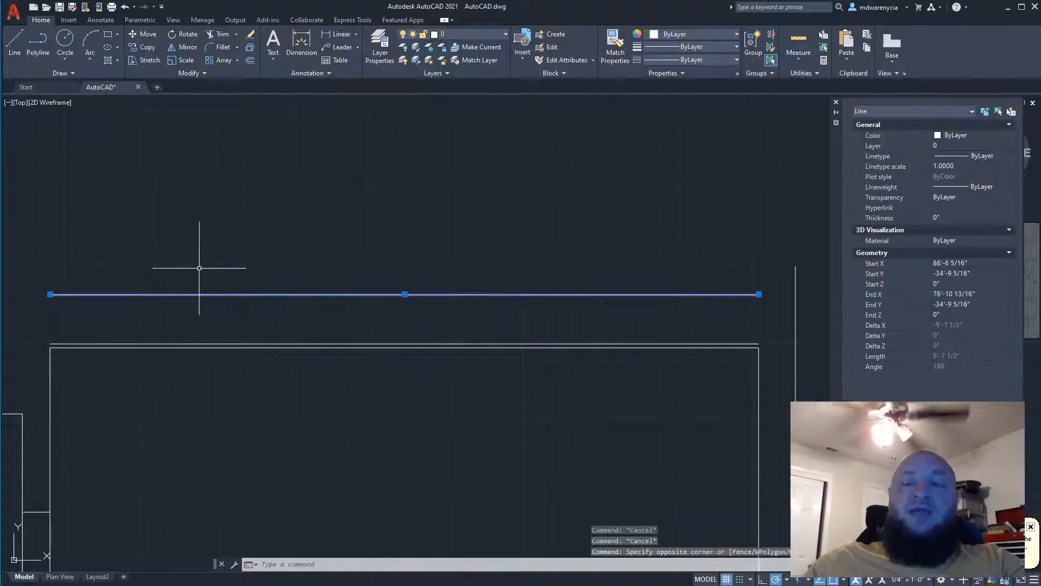
pyautogui.write('offset')
pyautogui.press('Return')
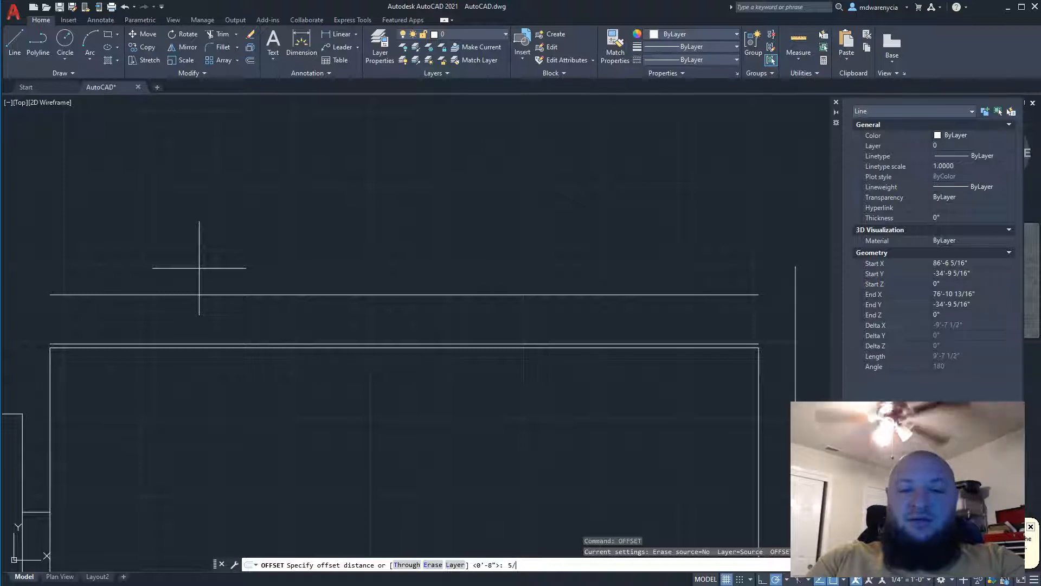
pyautogui.write('5/8')
pyautogui.press('Return')
pyautogui.click(360, 205)
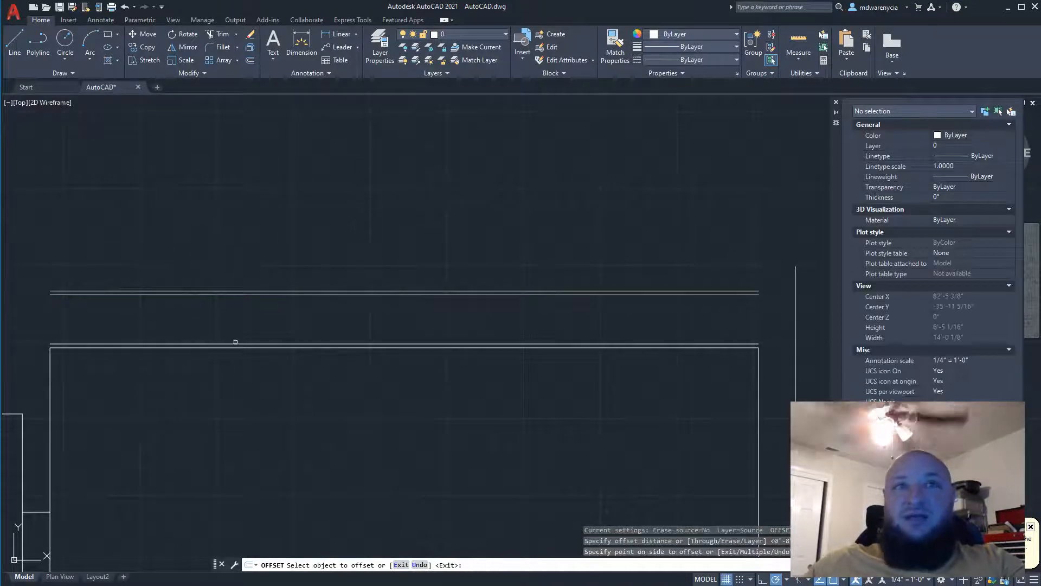
pyautogui.press('Escape')
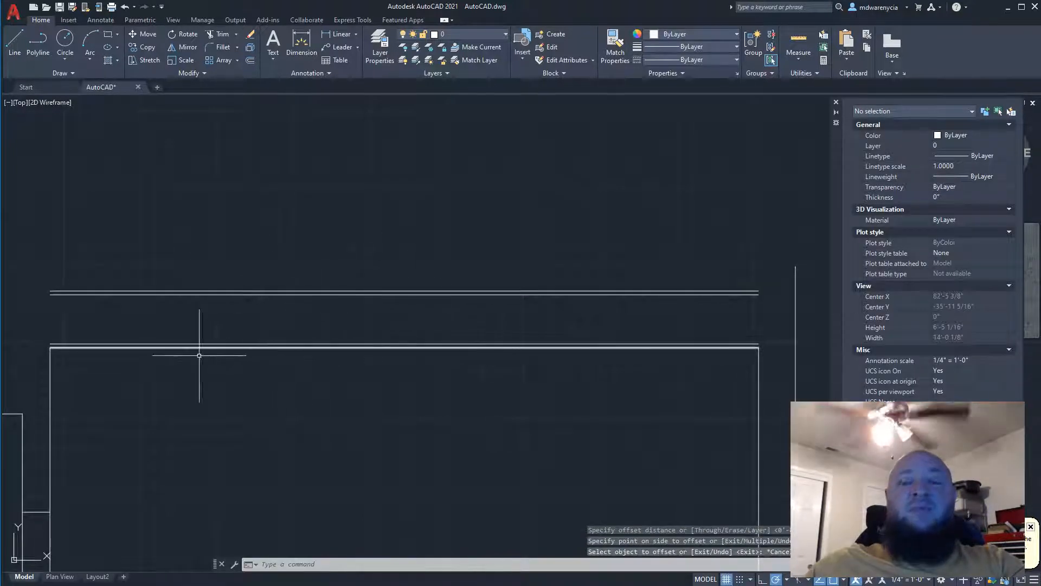
# Offset the uppermost line above the right-hand room's ceiling 1/4 inch upward
pyautogui.scroll(3, 202, 350)
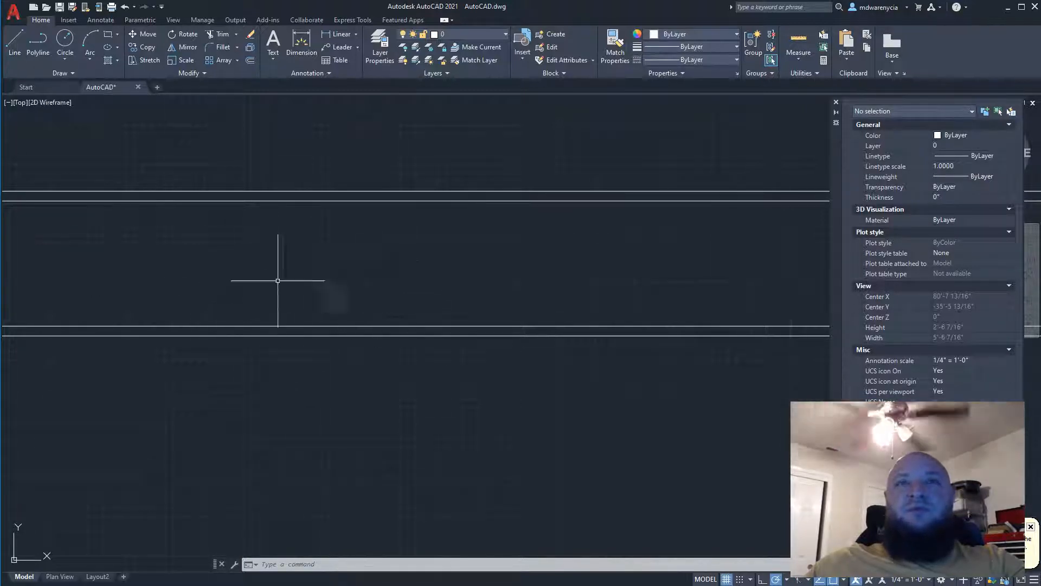
pyautogui.click(191, 193)
pyautogui.click(166, 169)
pyautogui.moveTo(245, 198); pyautogui.dragTo(266, 342, button='middle')
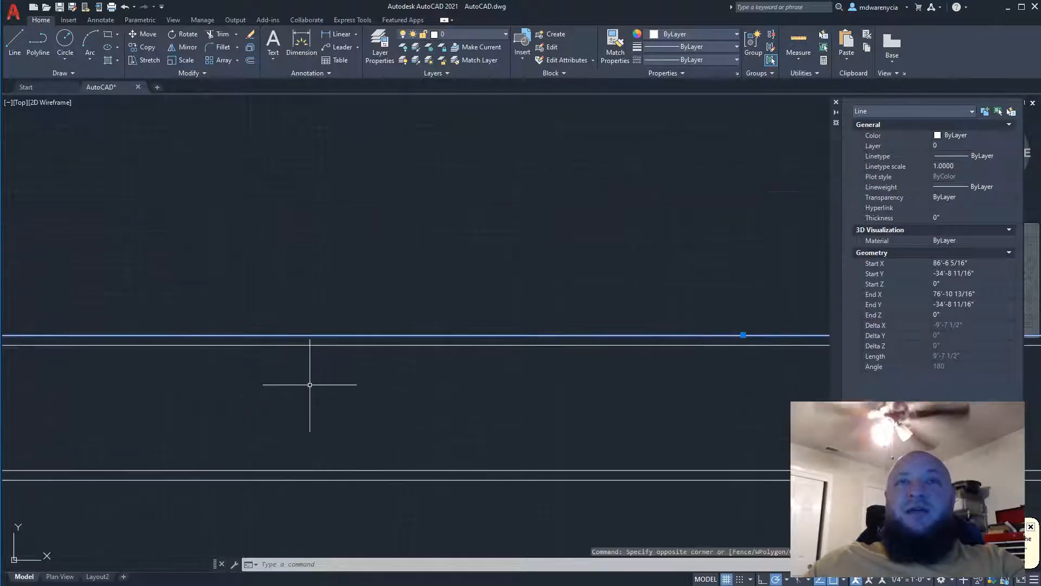
pyautogui.write('offset')
pyautogui.press('Return')
pyautogui.press('Return')
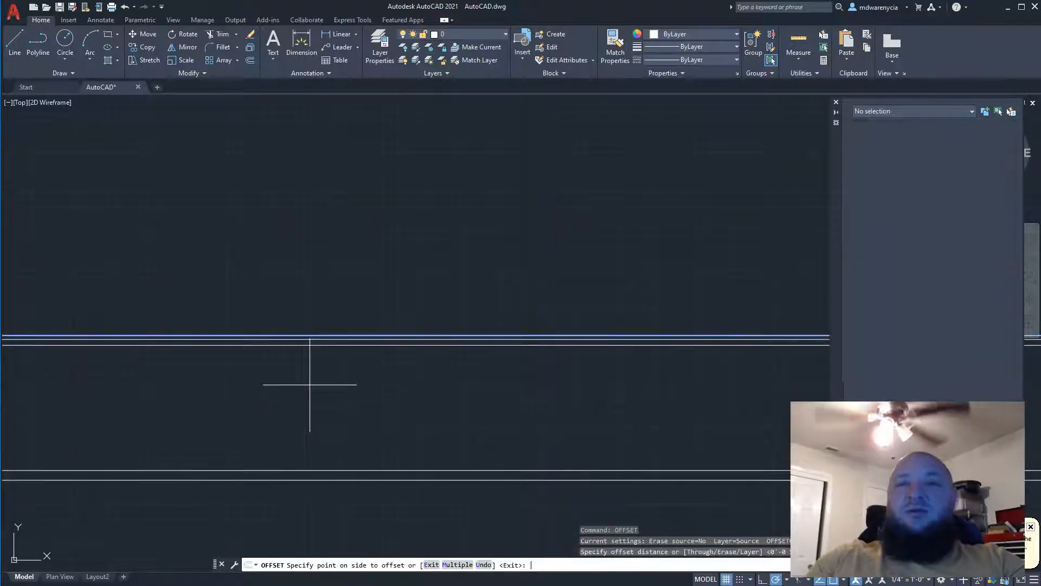
pyautogui.click(309, 327)
pyautogui.press('Escape')
# Offset the new topmost floor line above the right-hand room 3/8 inch upward
pyautogui.click(286, 330)
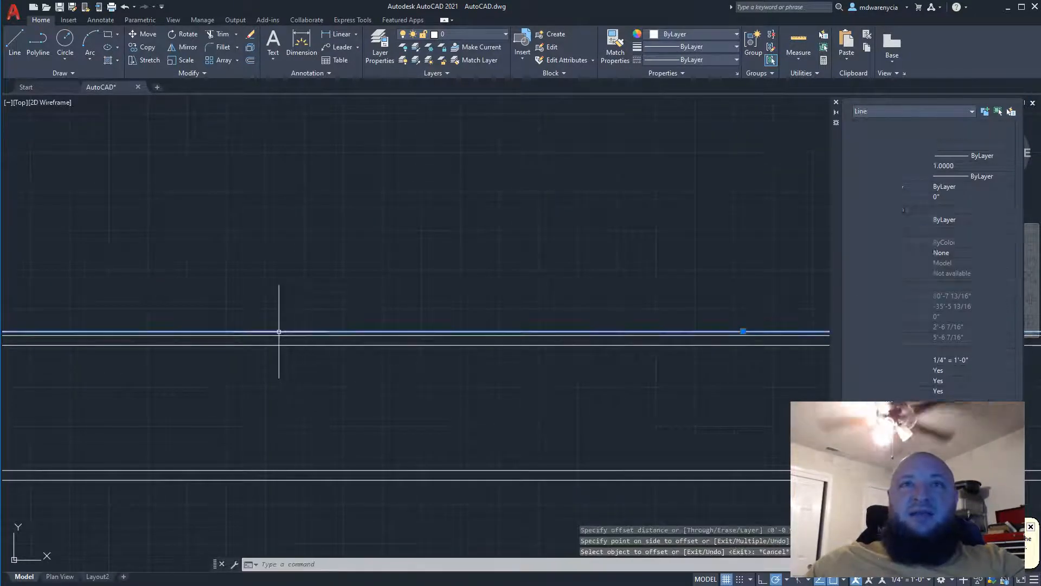
pyautogui.write('offset')
pyautogui.press('Return')
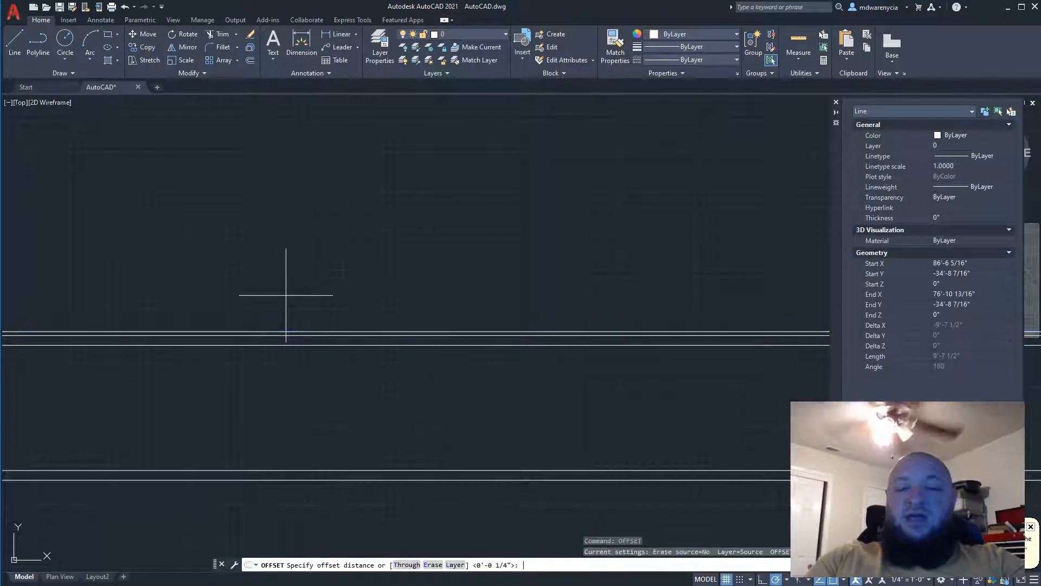
pyautogui.press('Return')
pyautogui.click(326, 166)
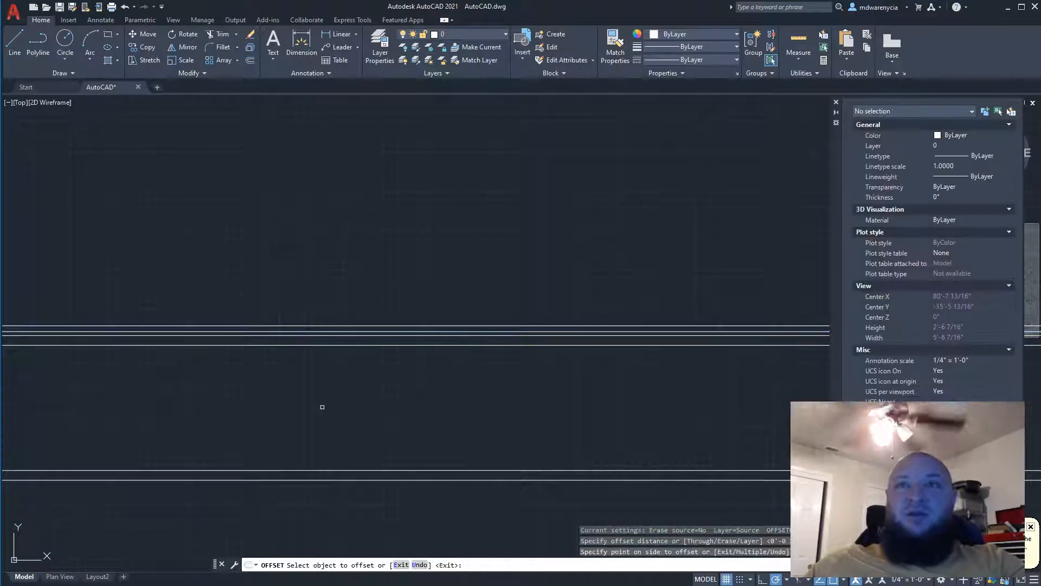
# Draw a 9-foot vertical wall line up from the right end of the upper floor group's lowest line
pyautogui.scroll(-1, 323, 406)
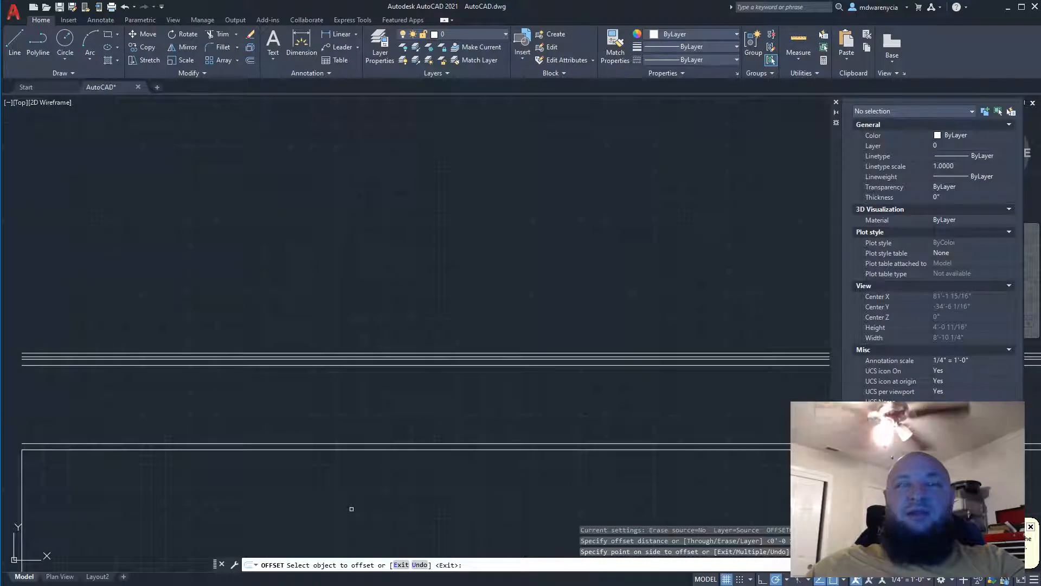
pyautogui.moveTo(338, 495); pyautogui.dragTo(168, 442, button='middle')
pyautogui.moveTo(499, 418); pyautogui.dragTo(358, 402, button='middle')
pyautogui.moveTo(657, 348); pyautogui.dragTo(325, 309, button='middle')
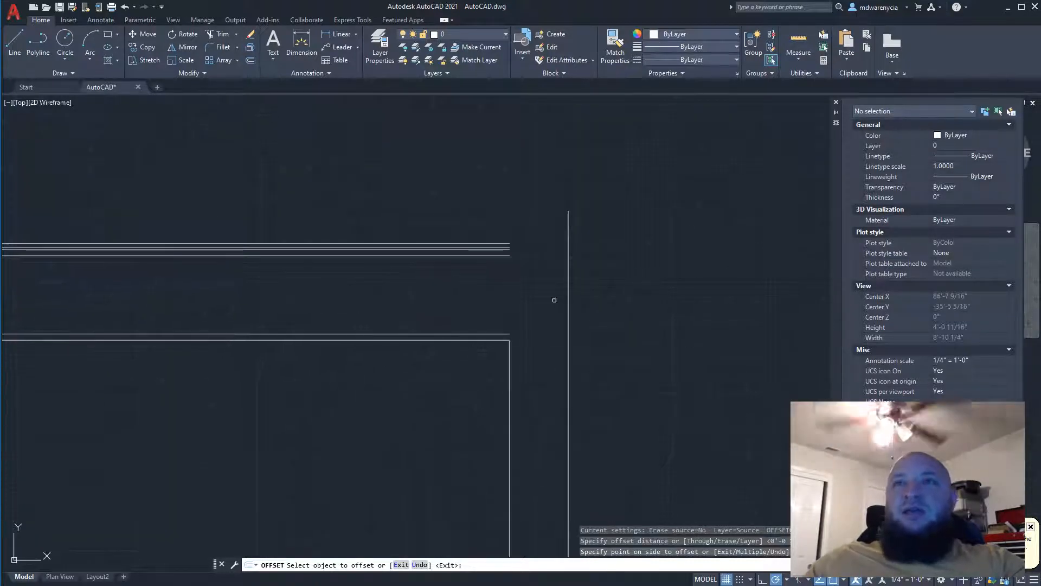
pyautogui.moveTo(480, 247); pyautogui.dragTo(442, 417, button='middle')
pyautogui.scroll(-1, 442, 418)
pyautogui.scroll(2, 421, 428)
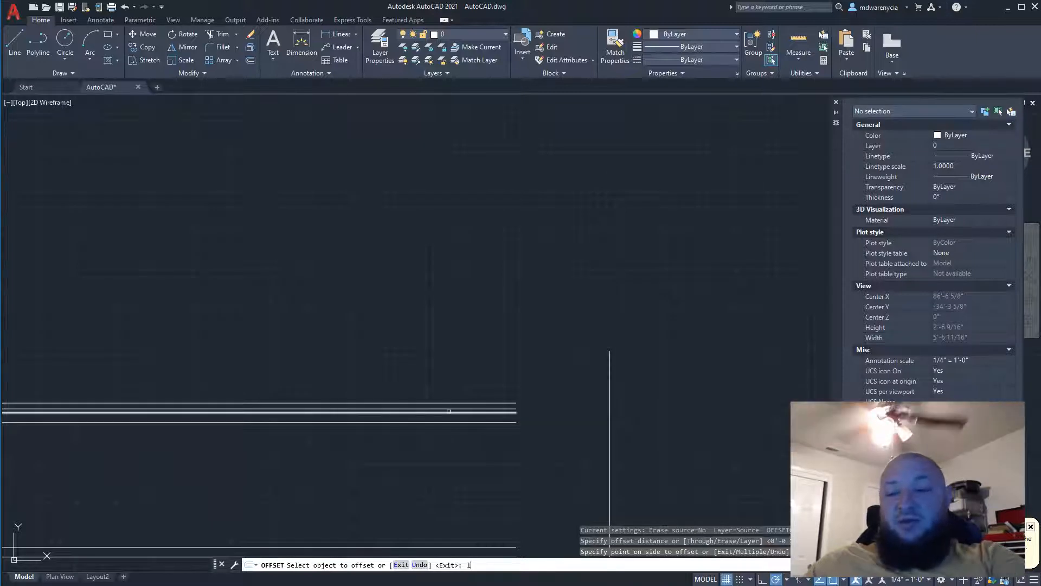
pyautogui.press('Return')
pyautogui.press('Escape')
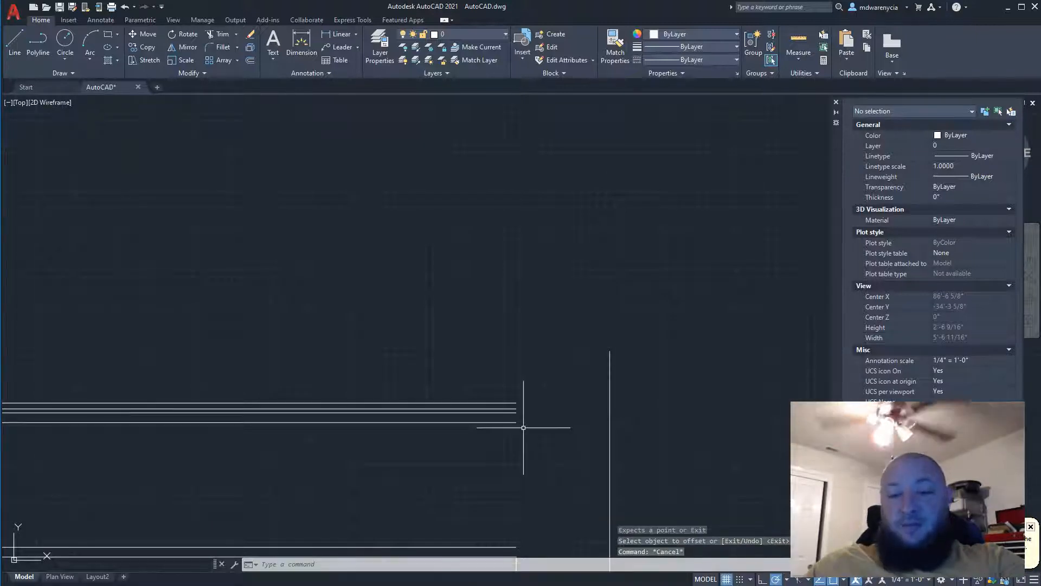
pyautogui.write('l')
pyautogui.press('Return')
pyautogui.click(516, 422)
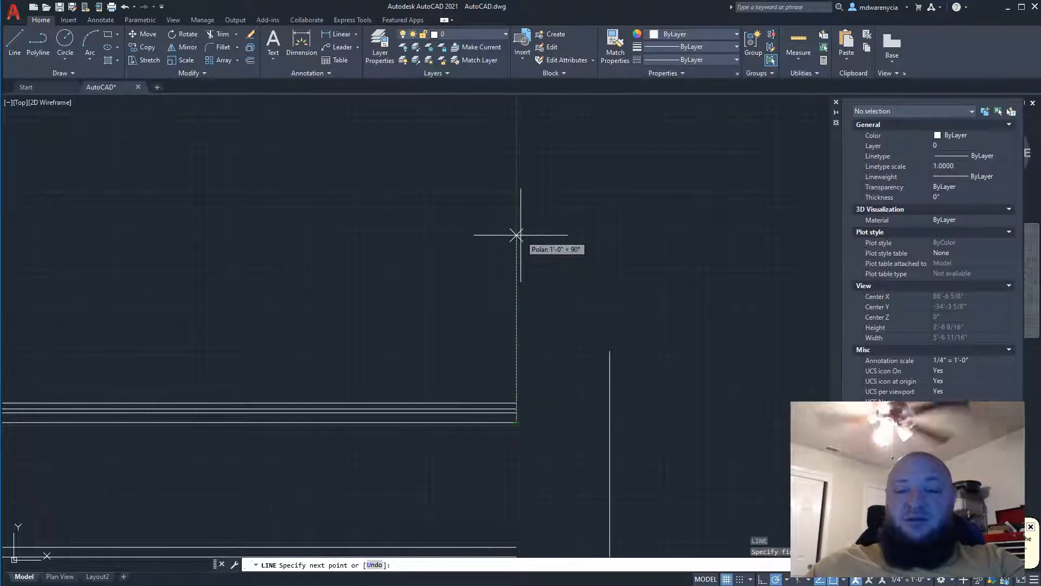
pyautogui.write("9'")
pyautogui.press('Return')
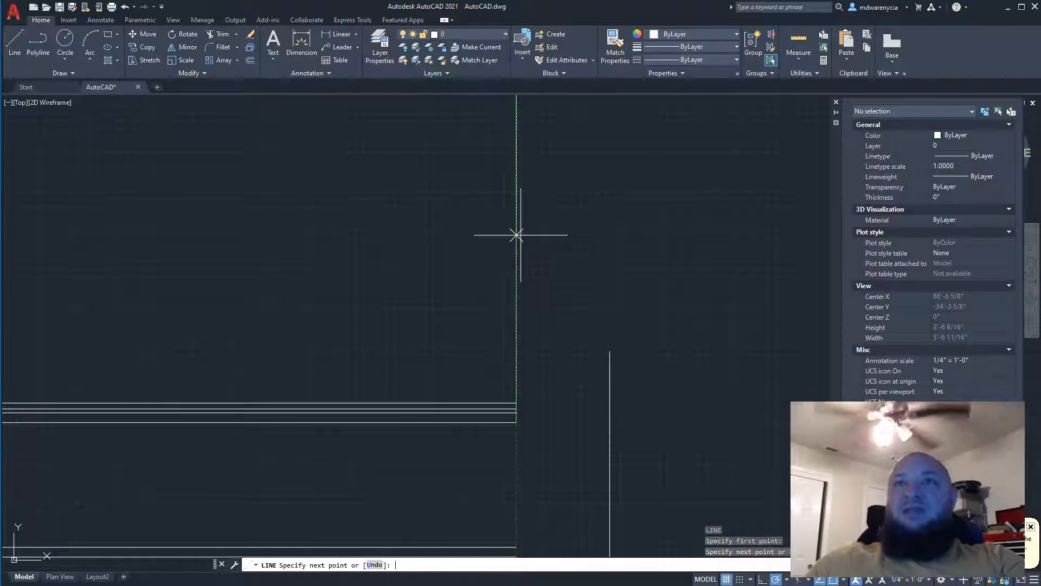
# Continue the outline horizontally to above the floor lines' left end, then straight down to the lowest line of the upper floor group
pyautogui.scroll(-10, 424, 277)
pyautogui.moveTo(424, 277); pyautogui.dragTo(475, 464, button='middle')
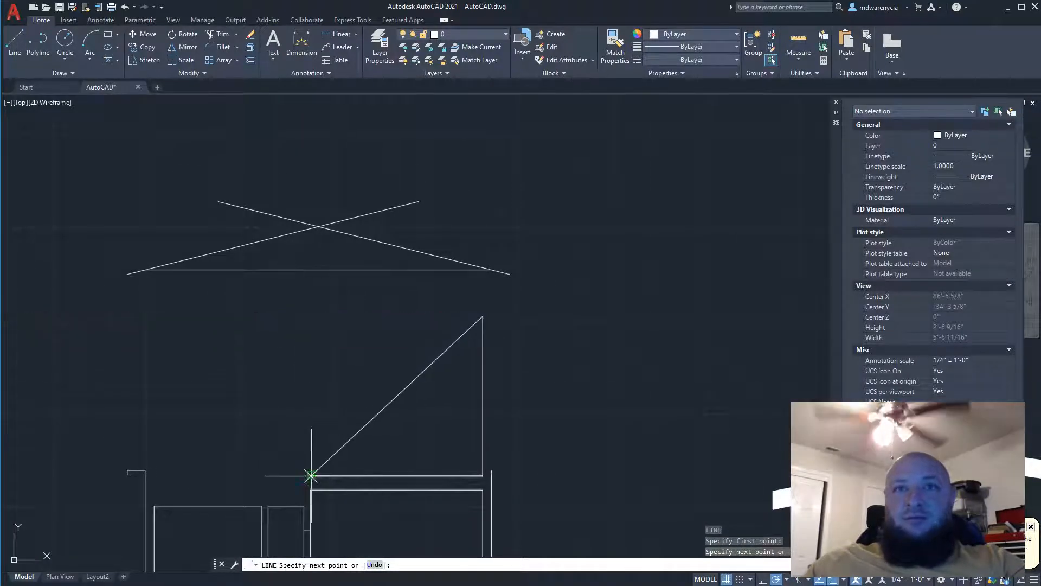
pyautogui.click(311, 316)
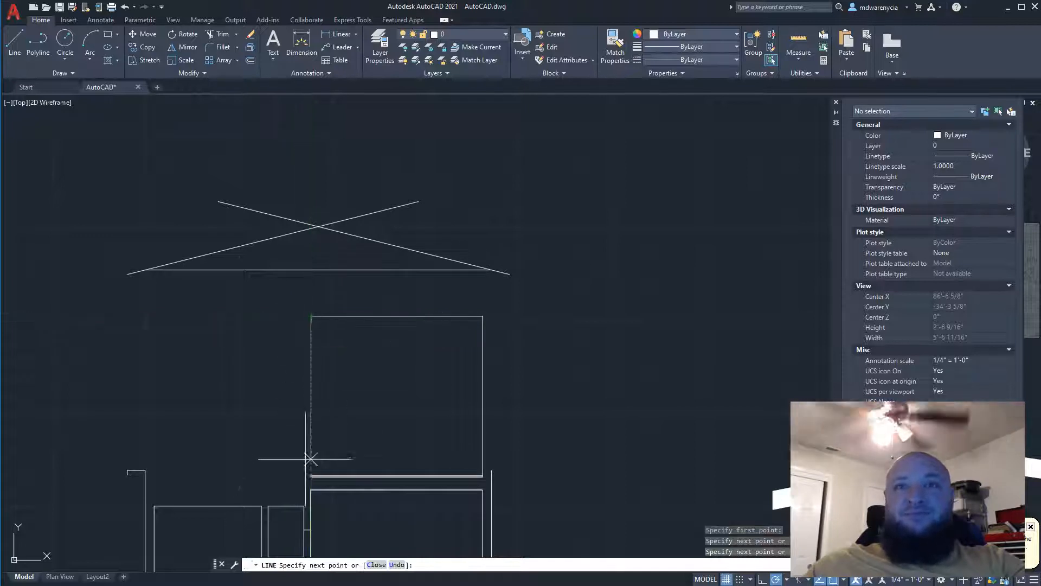
pyautogui.scroll(6, 308, 477)
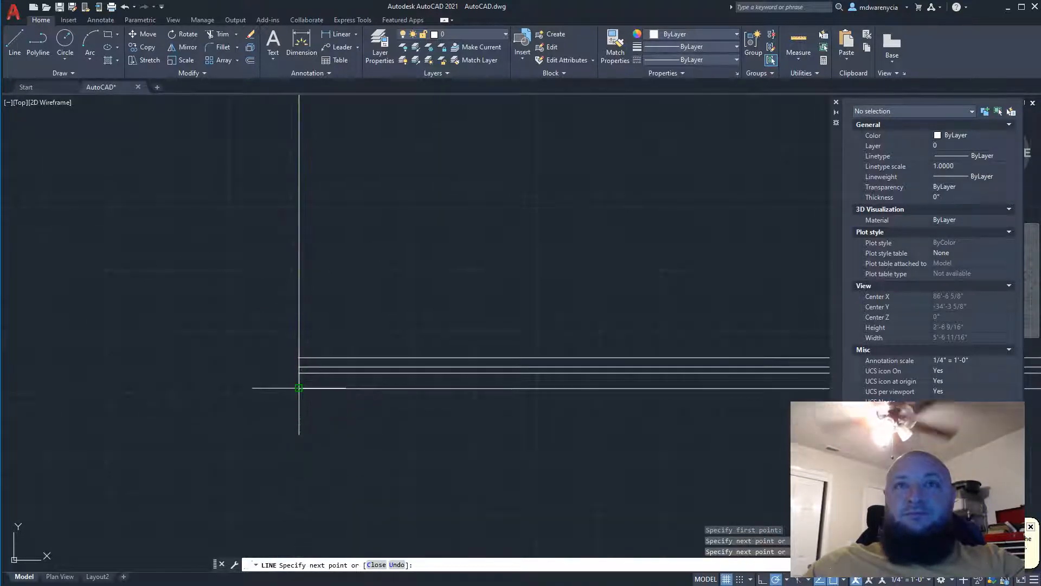
pyautogui.press('Escape')
pyautogui.scroll(-5, 304, 412)
pyautogui.scroll(2, 521, 460)
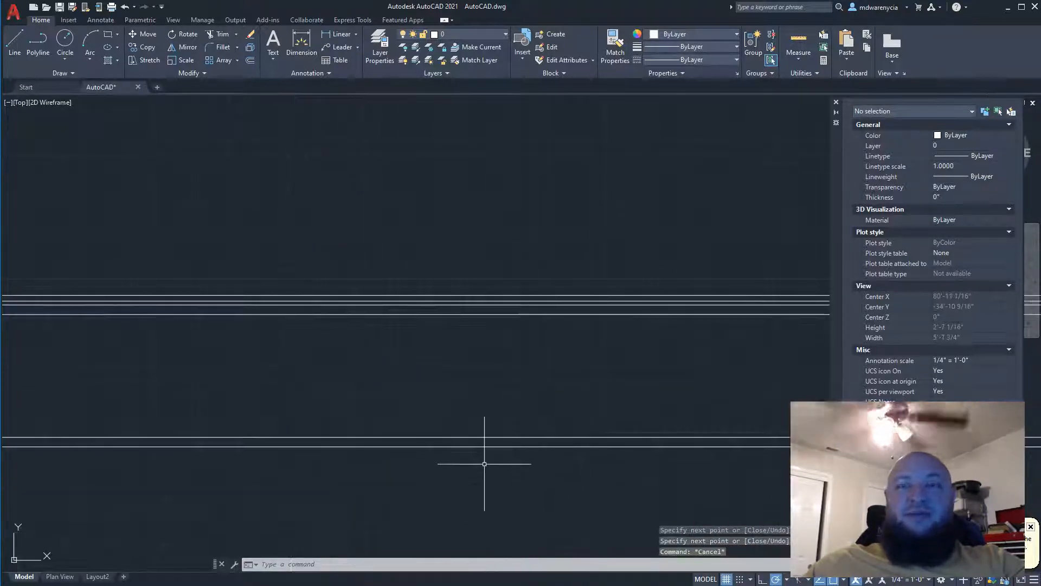
pyautogui.scroll(2, 488, 466)
pyautogui.click(490, 487)
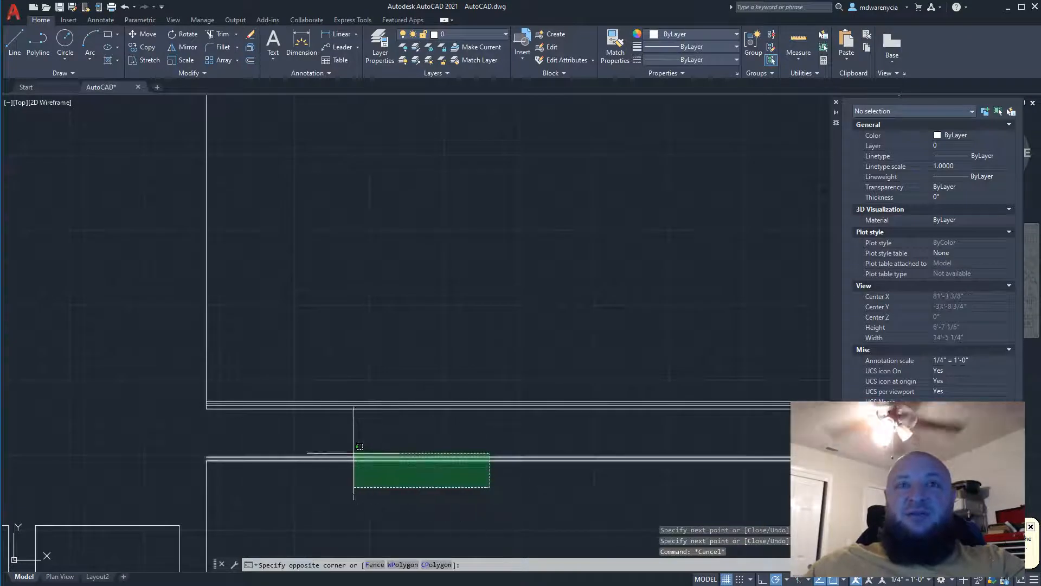
pyautogui.click(297, 401)
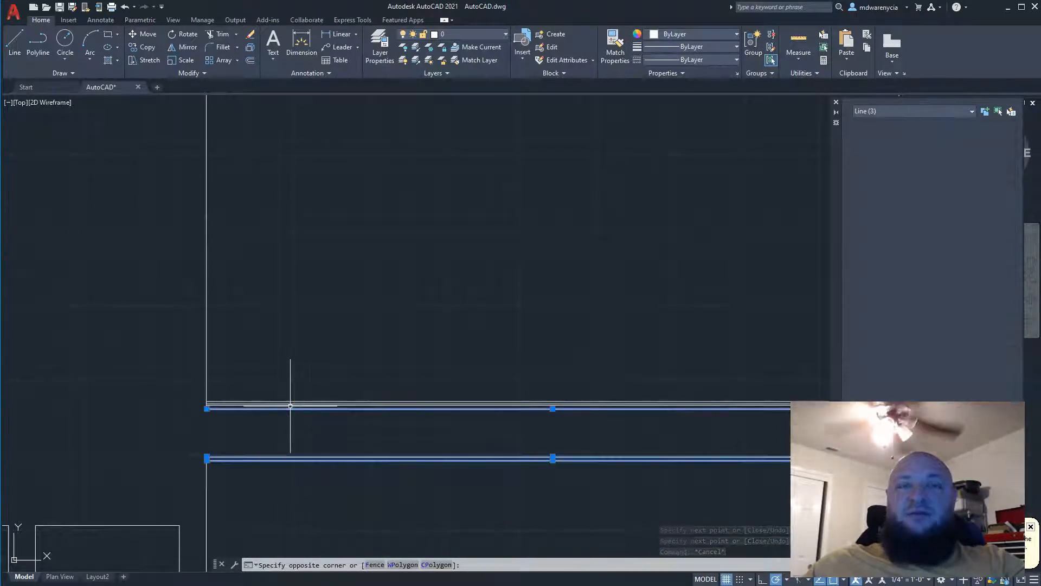
pyautogui.scroll(-4, 295, 428)
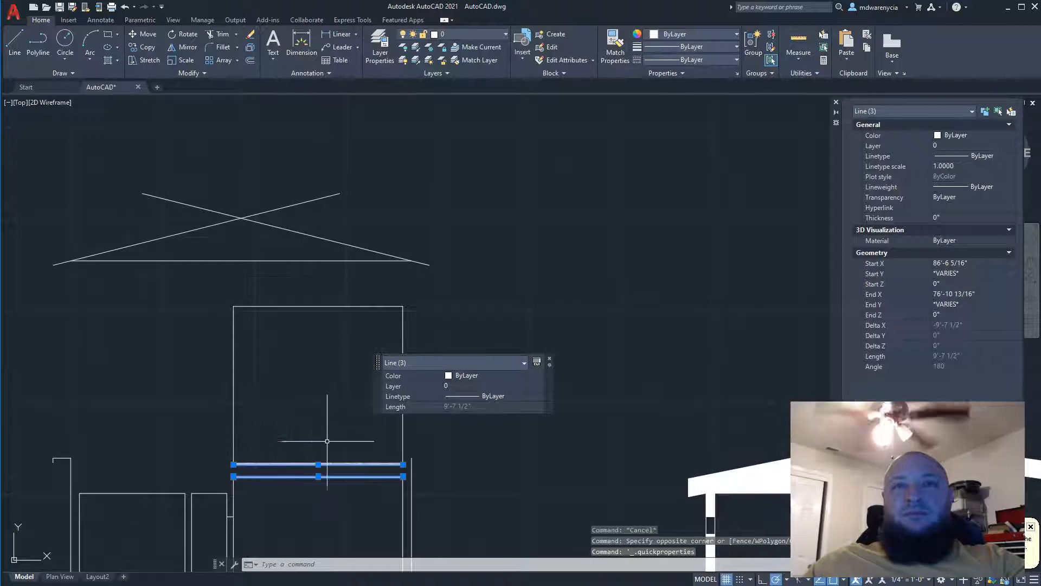
pyautogui.press('Escape')
pyautogui.press('Escape')
# Offset the ceiling line of the upper room 5/8 inch upward
pyautogui.click(318, 307)
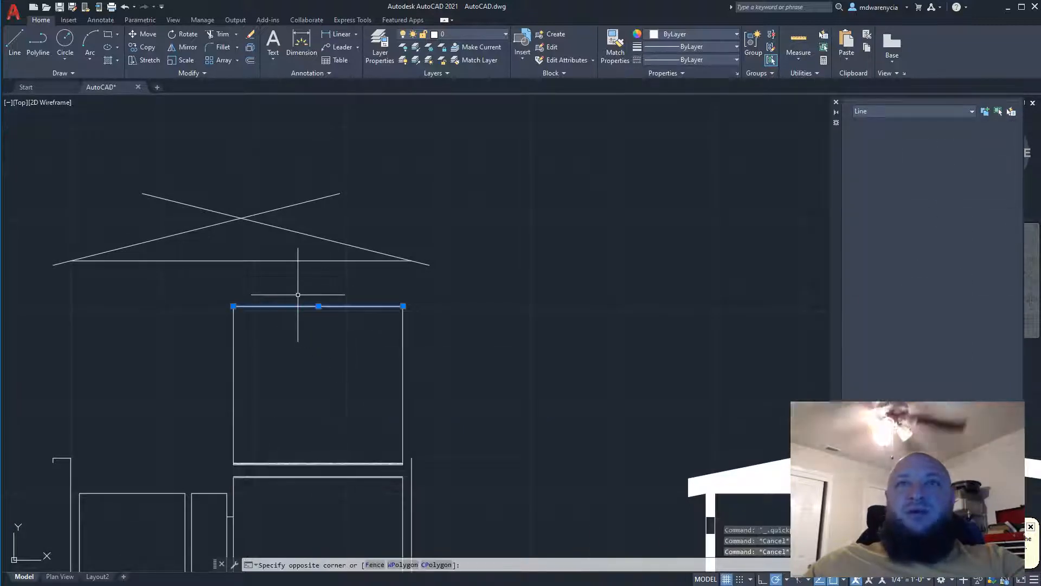
pyautogui.write('offs')
pyautogui.press('Return')
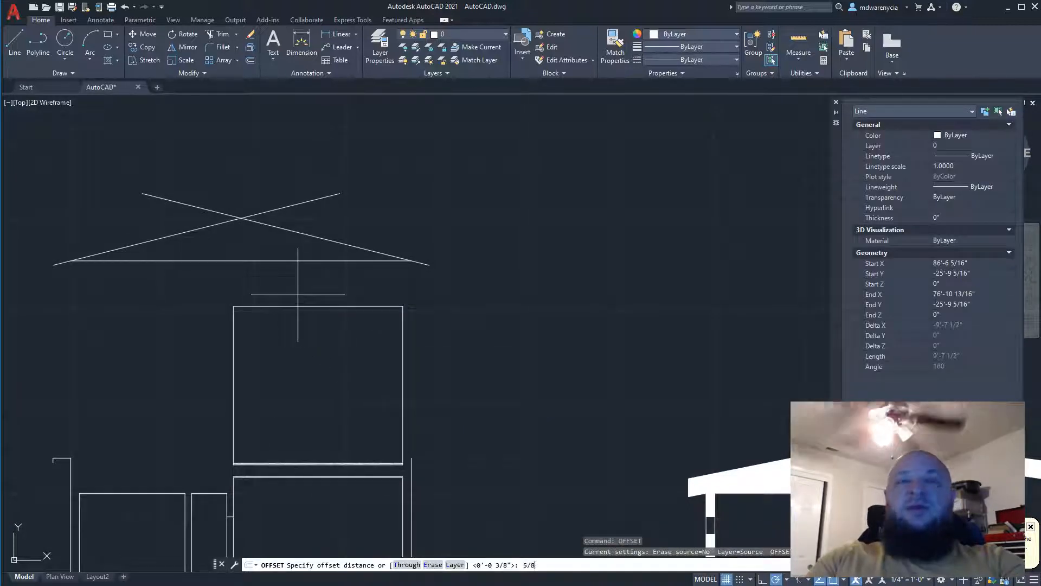
pyautogui.press('Return')
pyautogui.scroll(5, 298, 295)
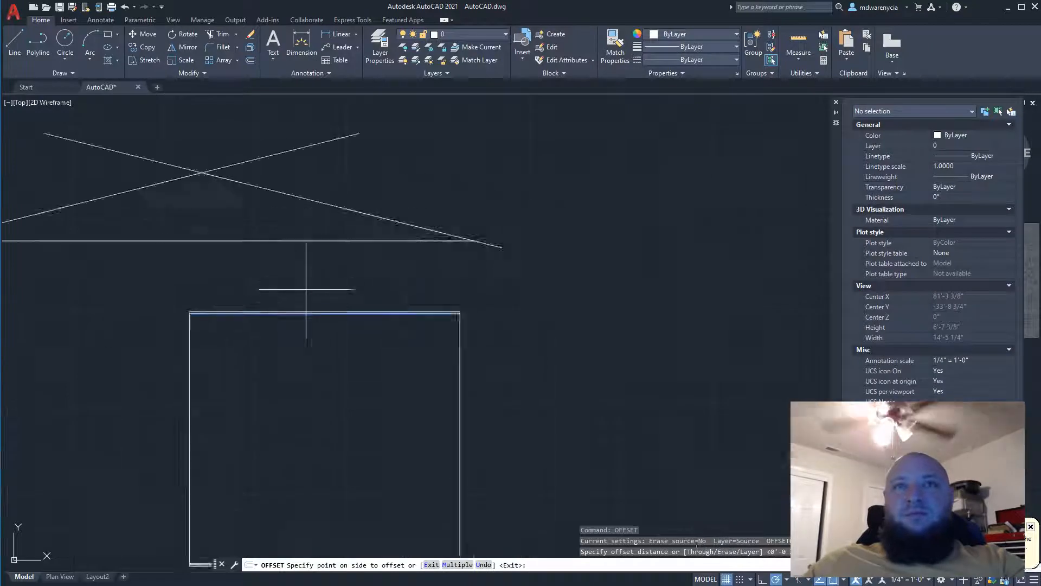
pyautogui.click(320, 229)
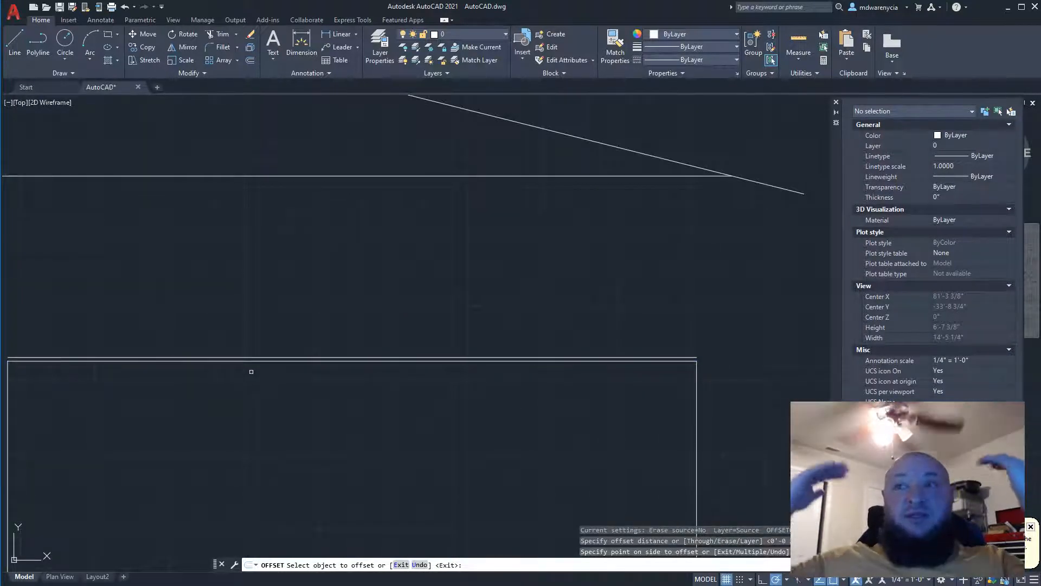
pyautogui.press('Escape')
pyautogui.press('Escape')
# Offset the upper line of the upper room's ceiling pair 6 inches upward
pyautogui.scroll(-4, 403, 319)
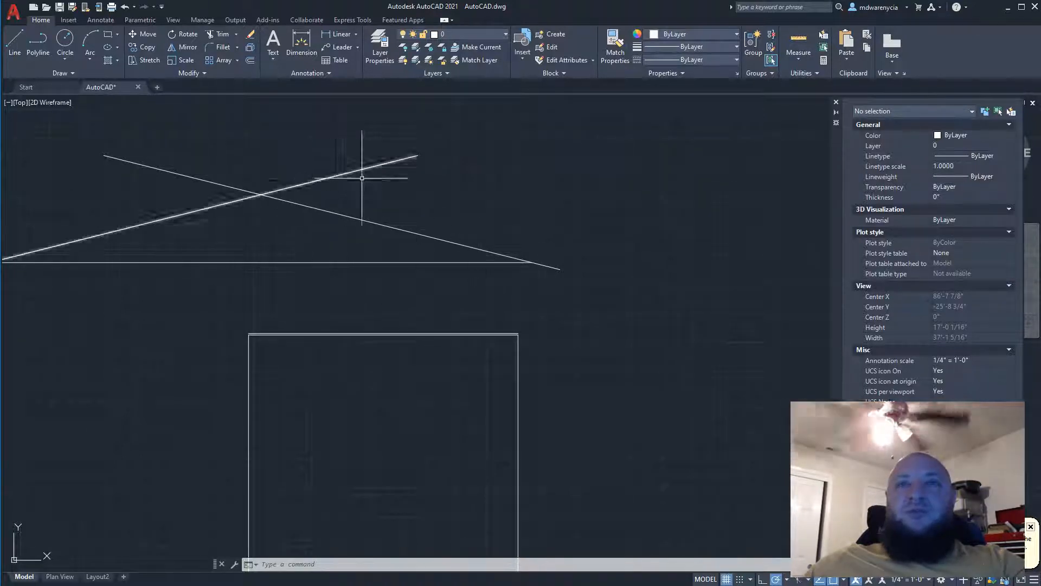
pyautogui.scroll(2, 428, 315)
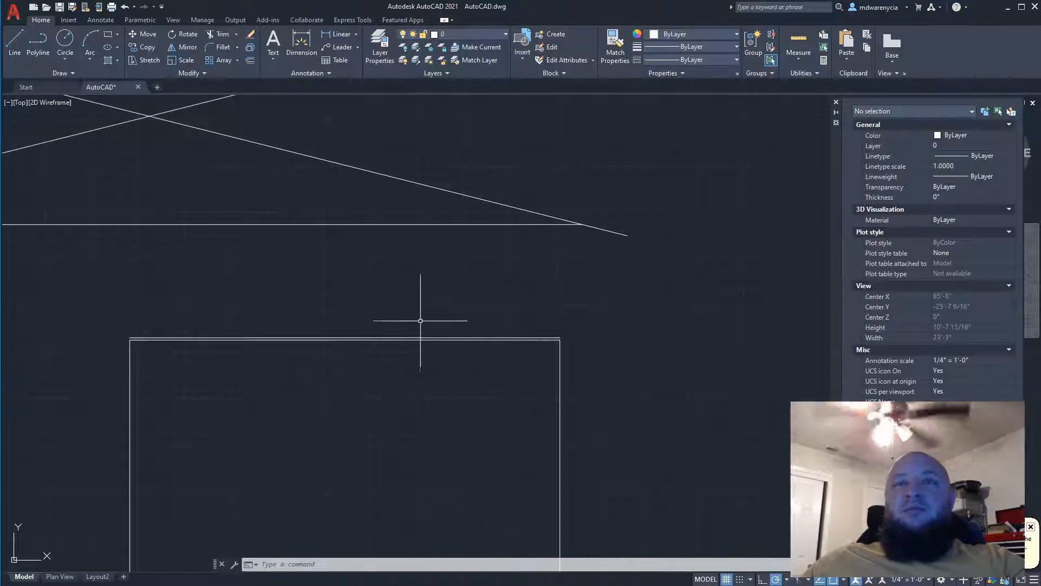
pyautogui.click(416, 337)
pyautogui.write('opff')
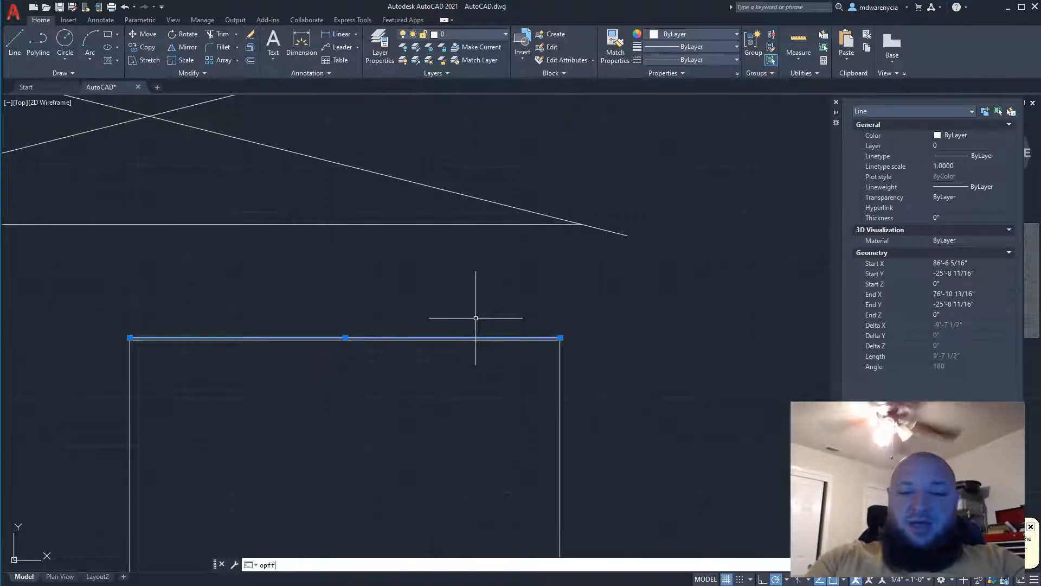
pyautogui.press('Return')
pyautogui.press('Return')
pyautogui.click(417, 296)
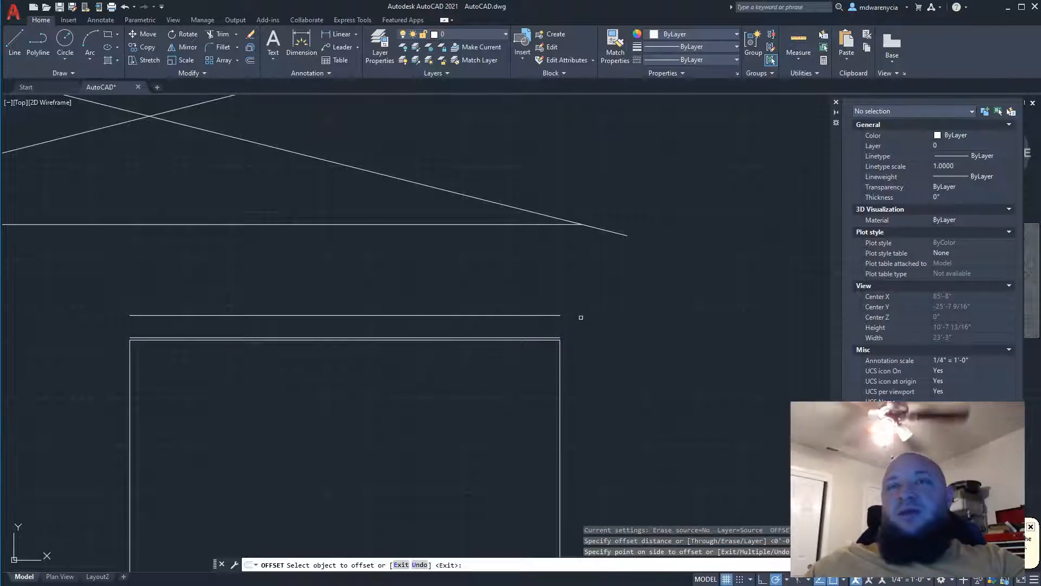
pyautogui.press('Escape')
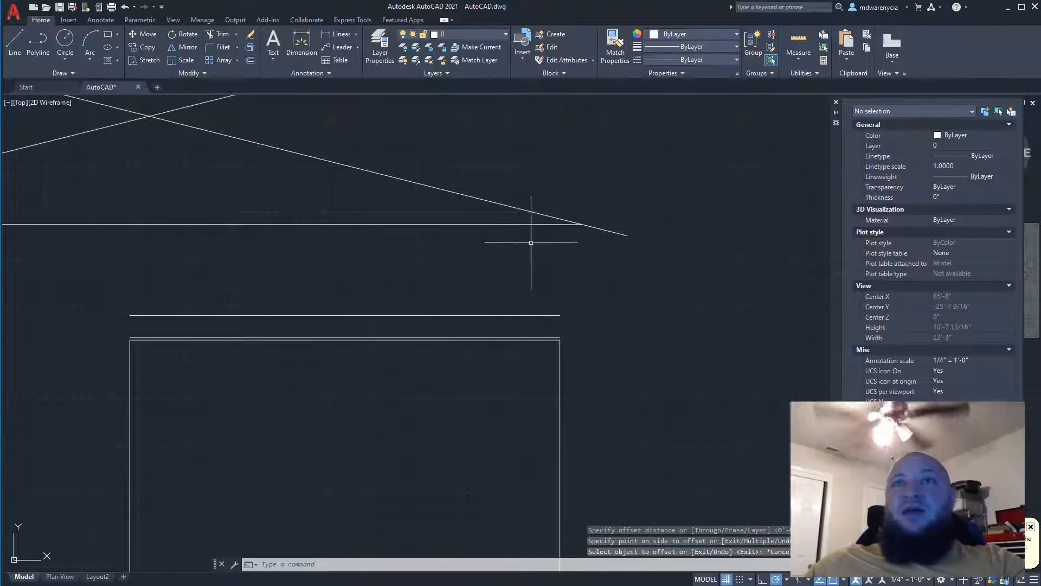
pyautogui.click(497, 204)
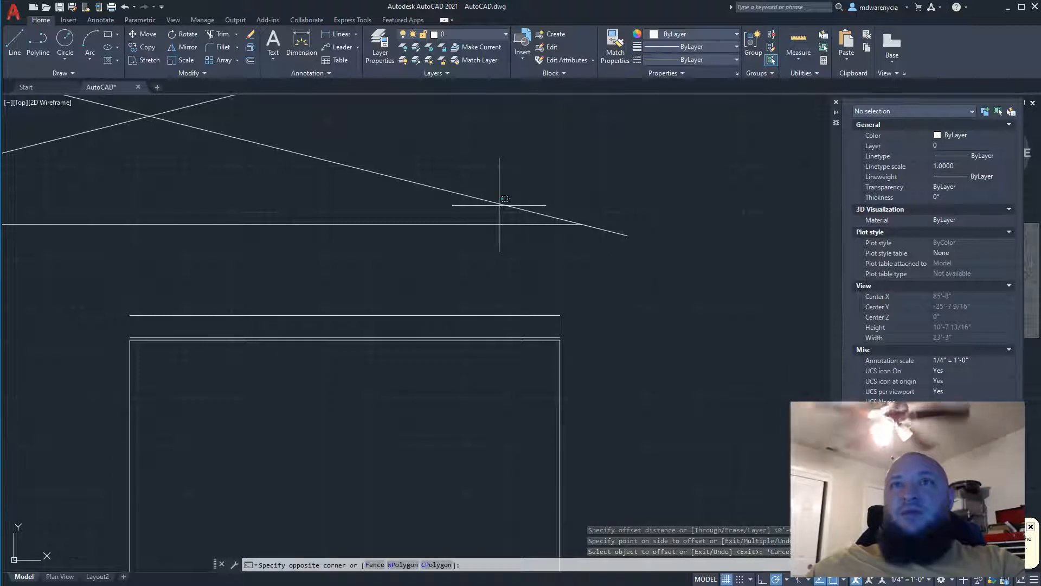
pyautogui.click(447, 195)
pyautogui.write('offse')
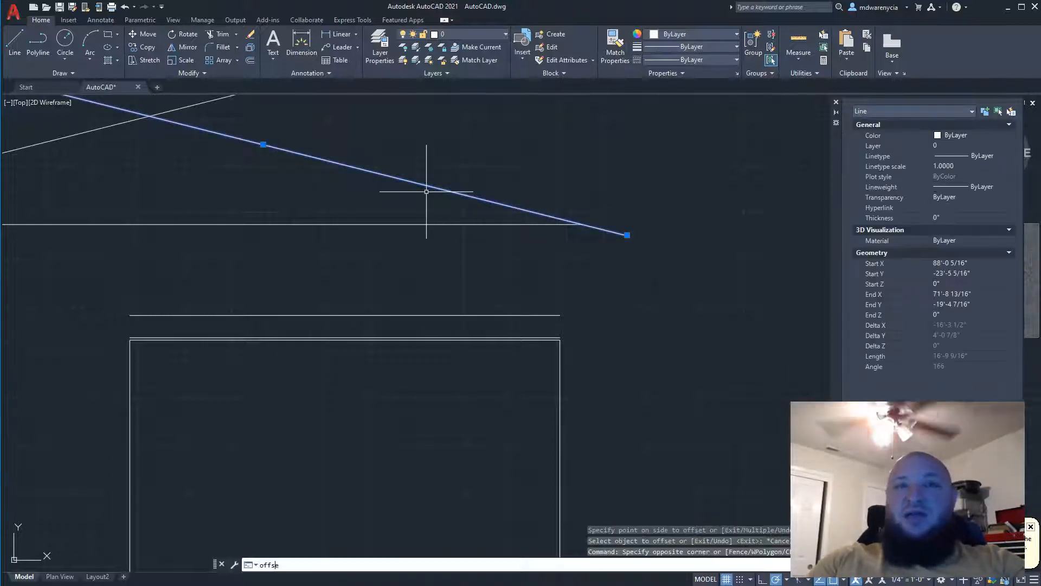
pyautogui.press('Return')
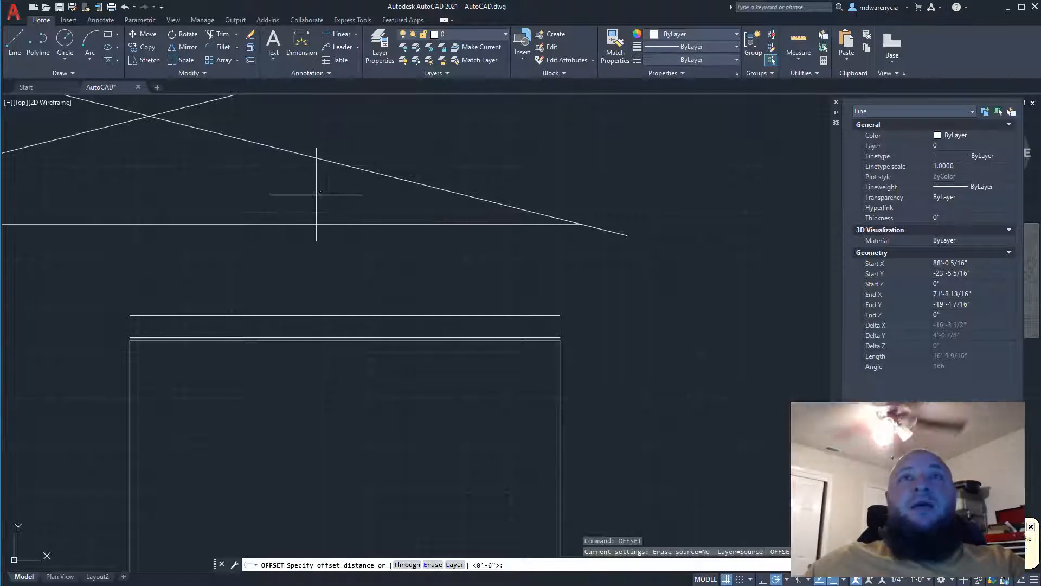
pyautogui.scroll(4, 354, 161)
pyautogui.press('Escape')
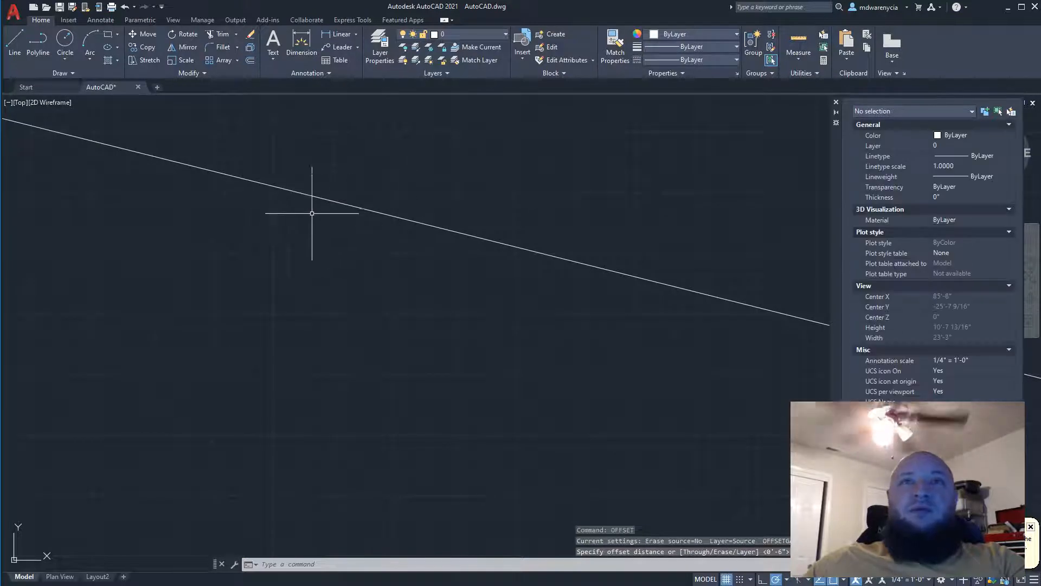
# Offset the roof line sloping down to the right 10 inches downward
pyautogui.click(428, 175)
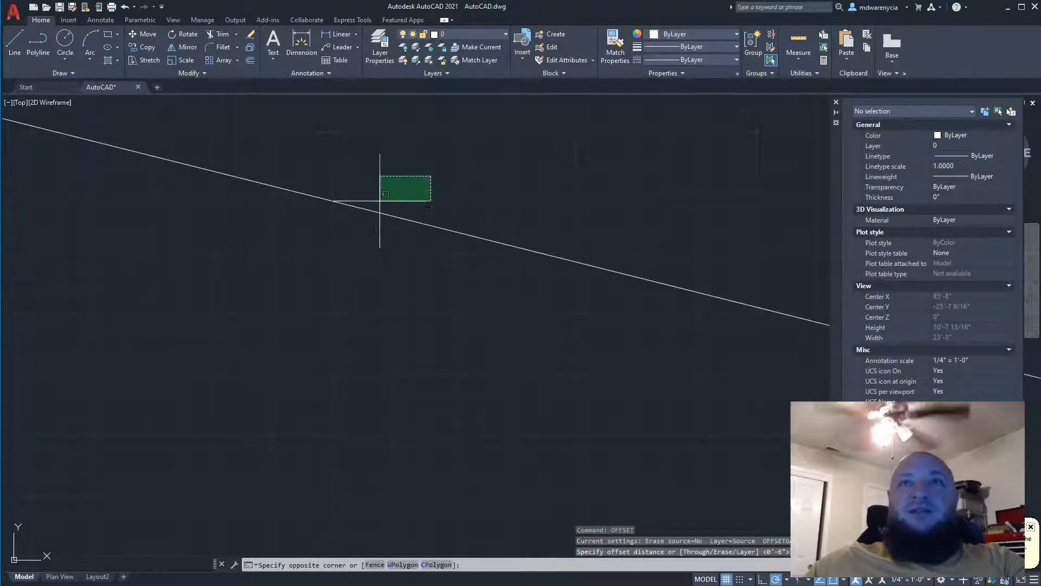
pyautogui.click(301, 245)
pyautogui.scroll(-2, 318, 327)
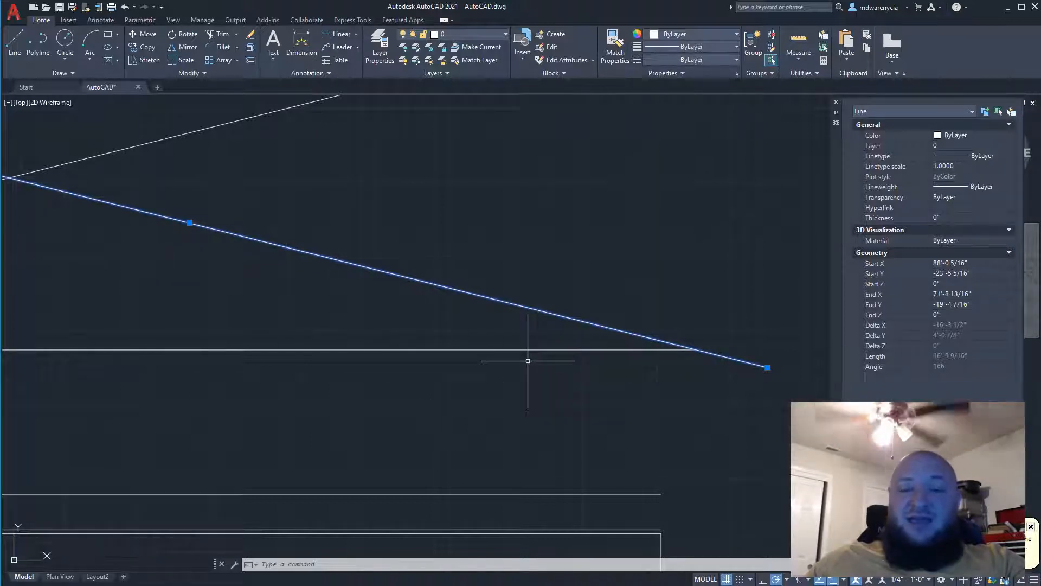
pyautogui.write('off')
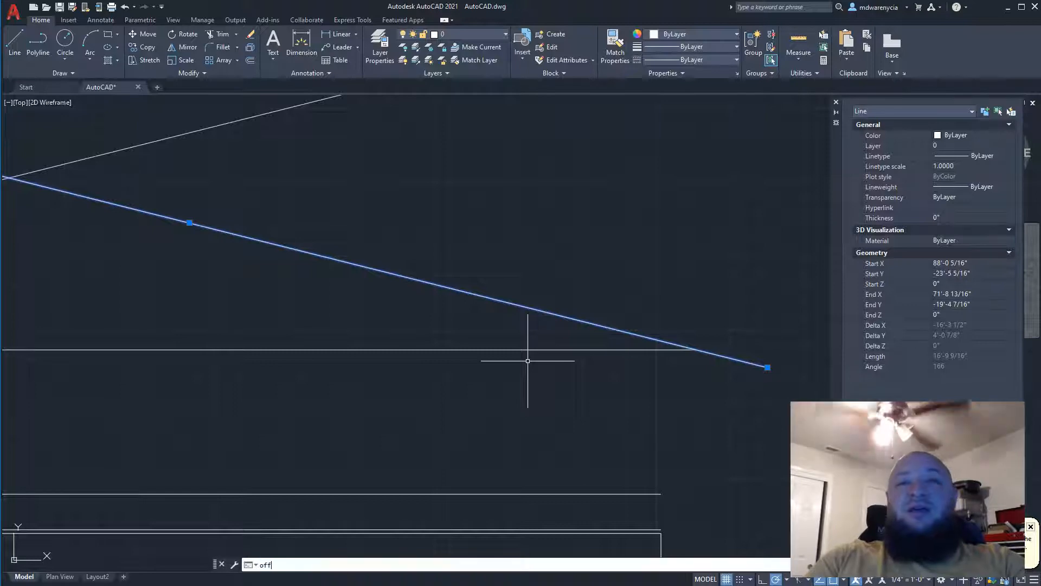
pyautogui.write('set')
pyautogui.press('Return')
pyautogui.write('10')
pyautogui.press('Return')
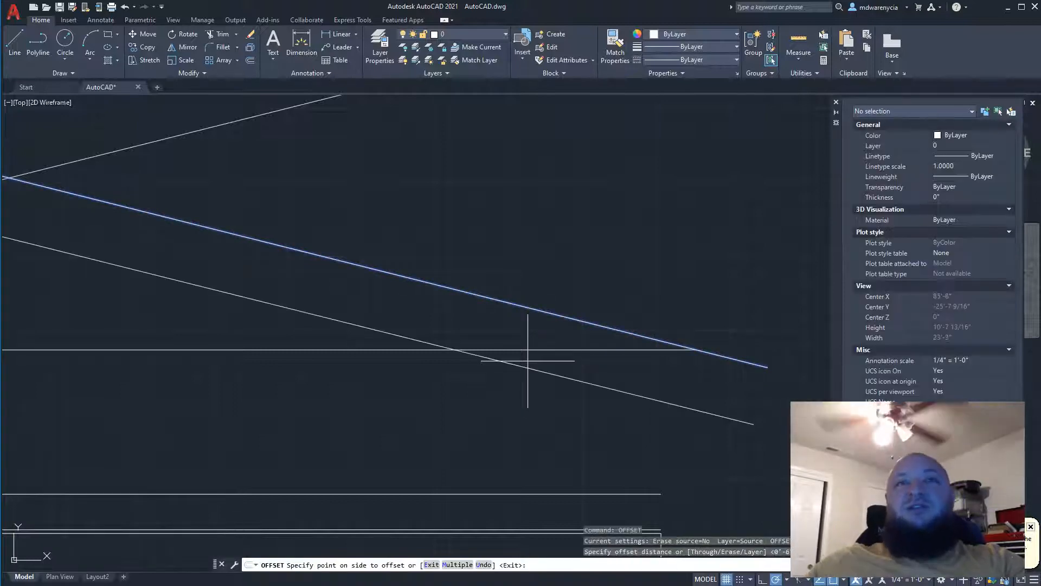
pyautogui.click(208, 420)
# Offset the roof line sloping down to the left 10 inches downward
pyautogui.moveTo(208, 420); pyautogui.dragTo(600, 378, button='middle')
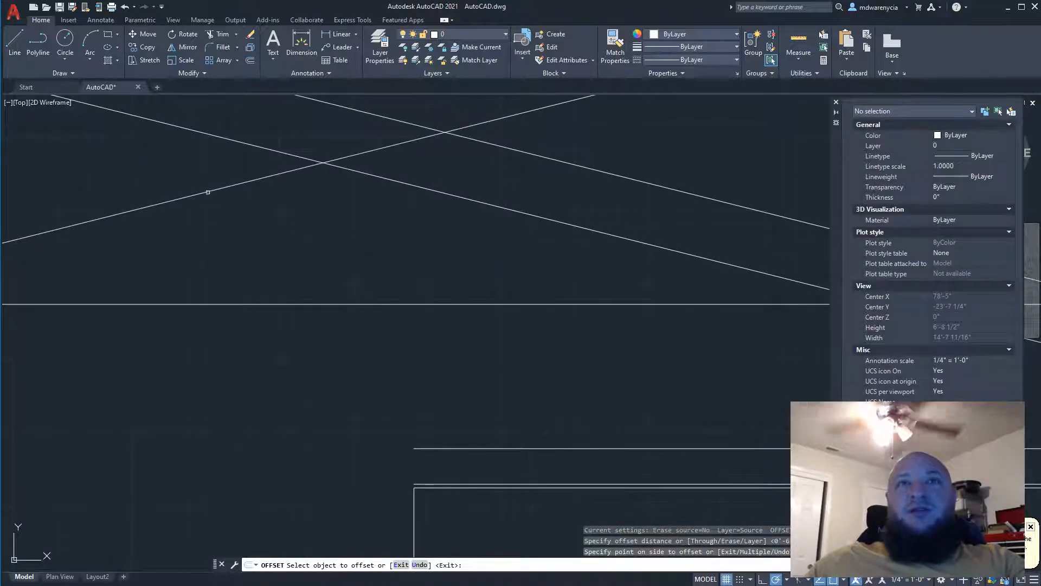
pyautogui.click(208, 192)
pyautogui.click(220, 197)
pyautogui.scroll(-3, 372, 290)
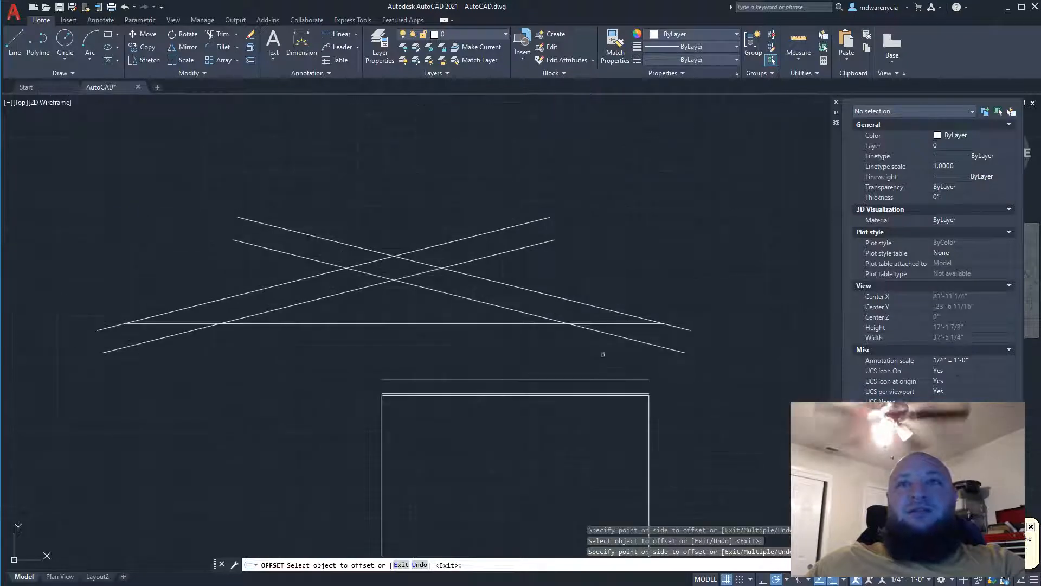
pyautogui.press('Escape')
pyautogui.moveTo(684, 394); pyautogui.dragTo(621, 356, button='middle')
pyautogui.click(481, 327)
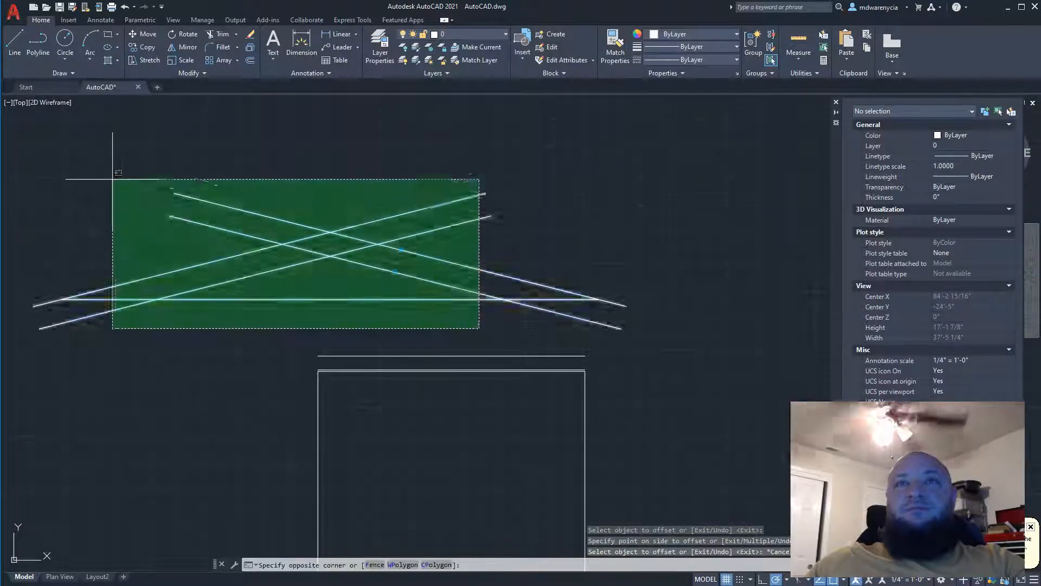
pyautogui.click(111, 181)
pyautogui.moveTo(599, 297); pyautogui.dragTo(466, 275, button='middle')
pyautogui.scroll(2, 405, 328)
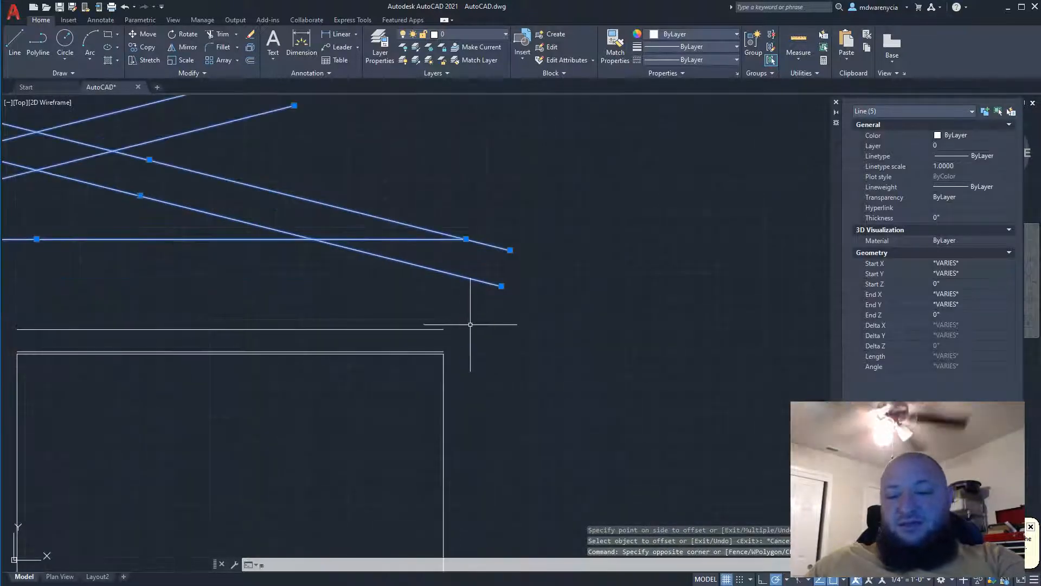
pyautogui.write('m')
pyautogui.press('Return')
pyautogui.scroll(2, 477, 317)
pyautogui.press('Escape')
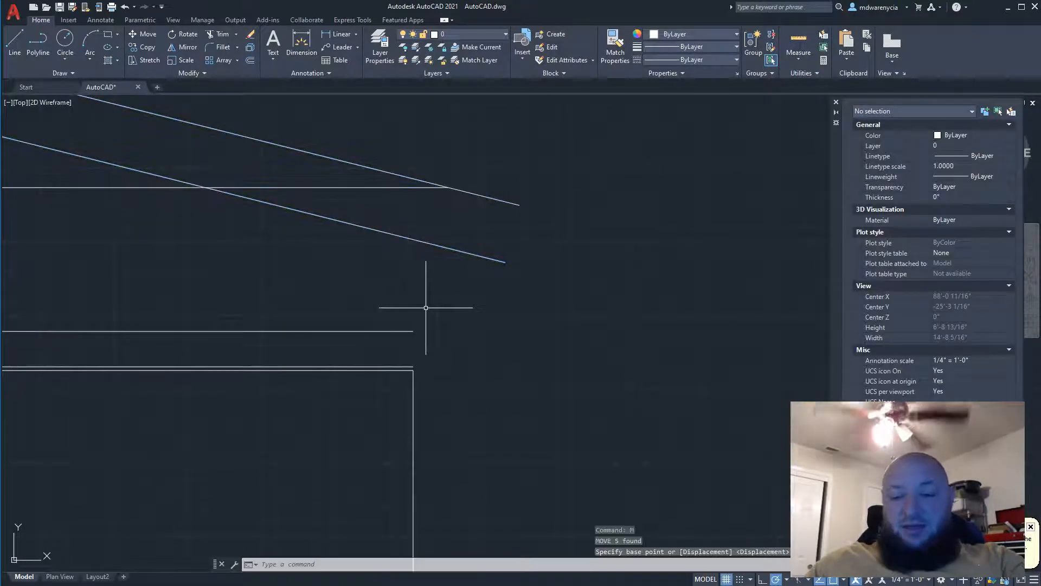
# Draw a vertical helper line from the right end of the upper room's topmost ceiling line up through both right roof slopes
pyautogui.write('l')
pyautogui.press('Return')
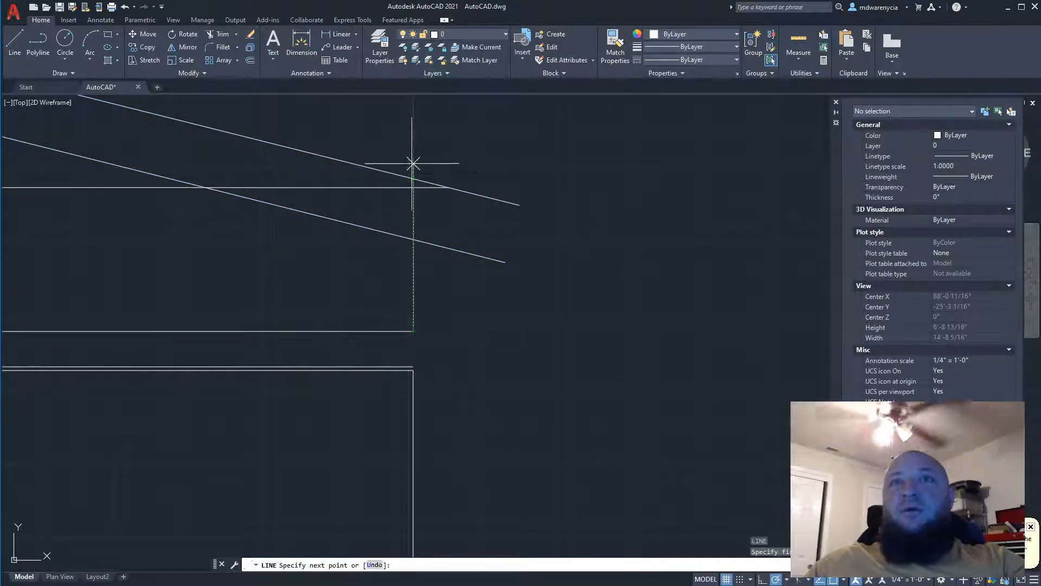
pyautogui.click(413, 142)
pyautogui.press('Escape')
# Move the five roof lines down so the lower right slope meets the right end of the upper room's ceiling pair at the wall
pyautogui.scroll(-4, 370, 279)
pyautogui.click(356, 272)
pyautogui.click(198, 191)
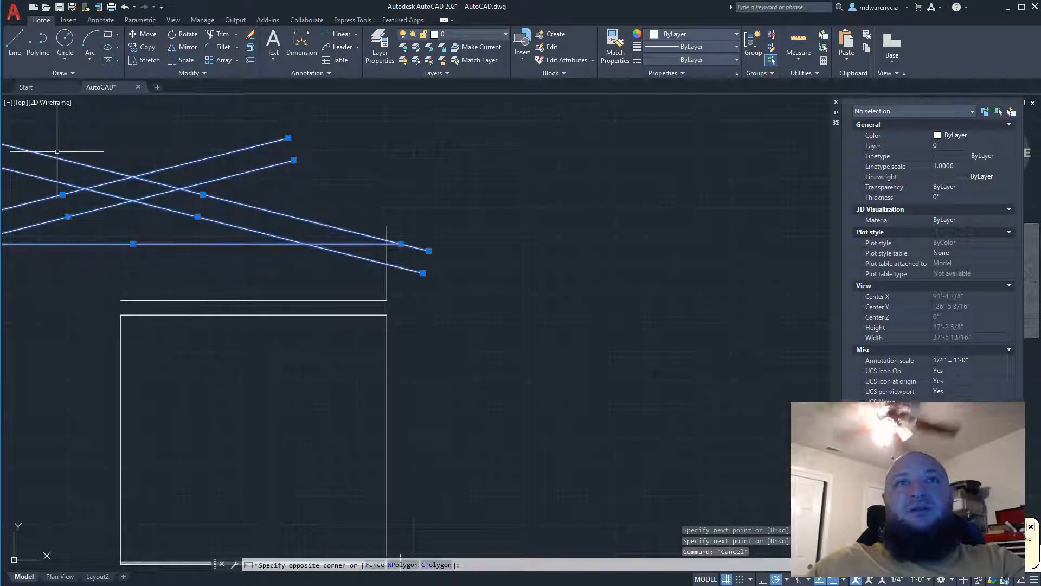
pyautogui.write('m')
pyautogui.press('Return')
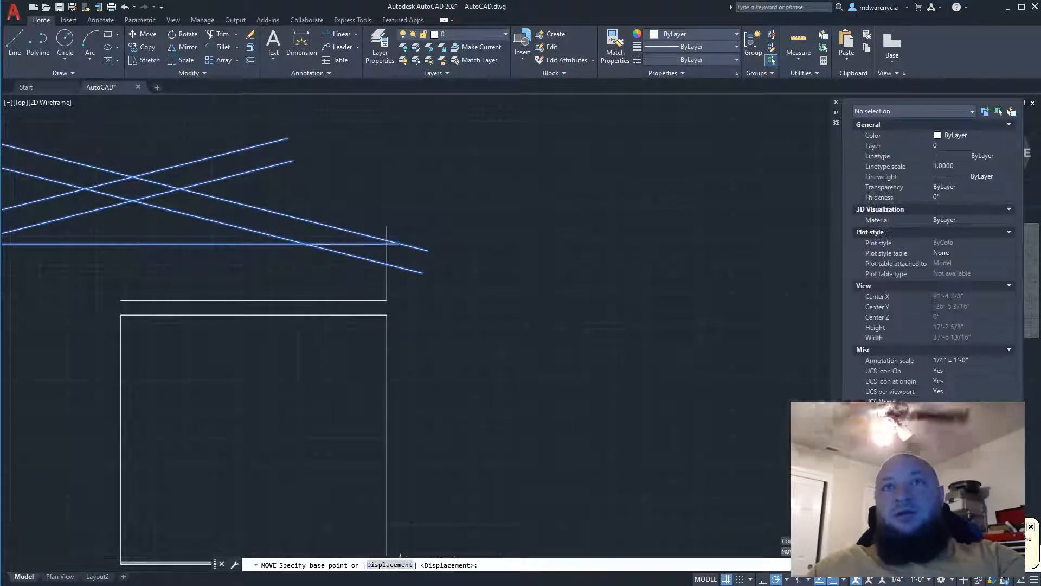
pyautogui.scroll(2, 352, 251)
pyautogui.scroll(3, 408, 259)
pyautogui.moveTo(397, 313); pyautogui.dragTo(396, 211, button='middle')
pyautogui.scroll(-2, 396, 211)
pyautogui.click(394, 215)
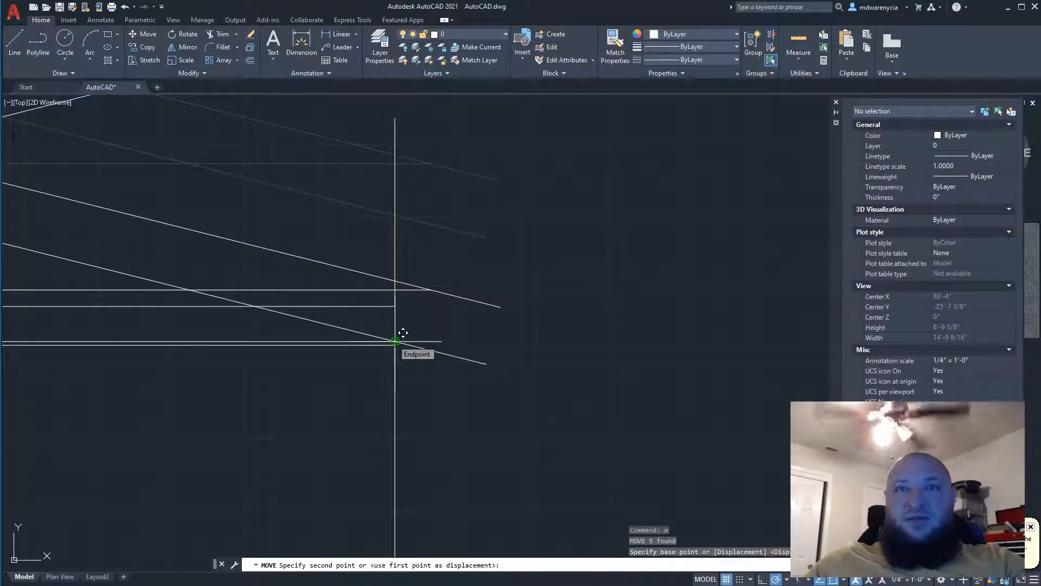
pyautogui.click(403, 332)
pyautogui.scroll(-6, 261, 378)
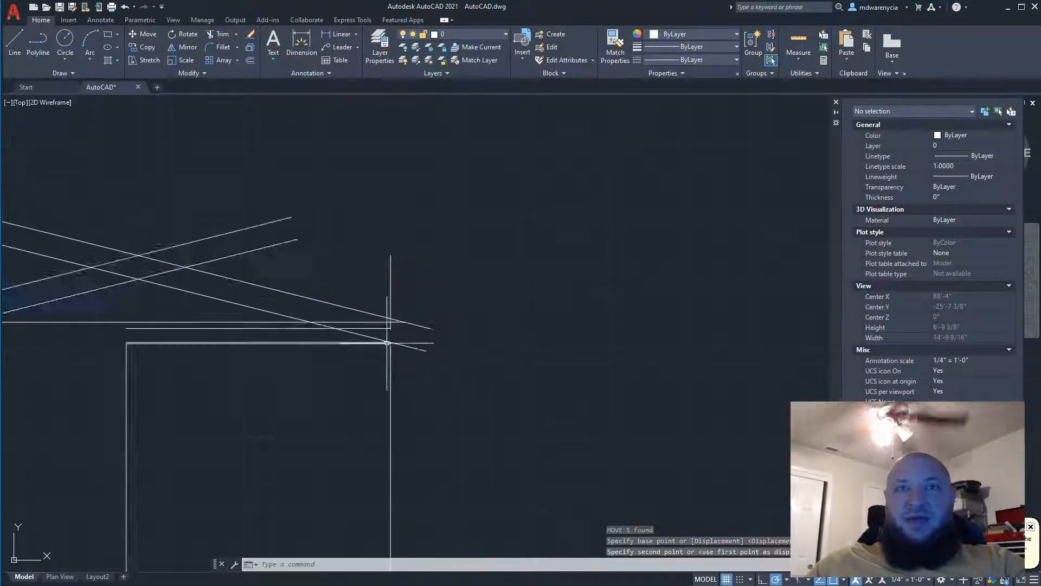
pyautogui.press('Escape')
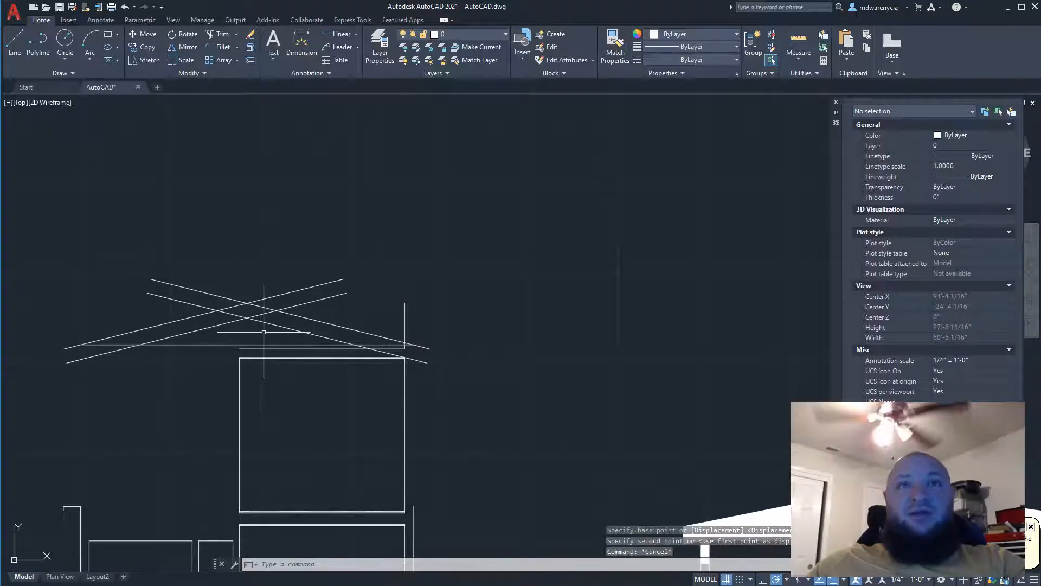
# Trim the crossing ends of the roof slopes above the outer ridge, using the four sloped lines as cutting edges
pyautogui.click(261, 328)
pyautogui.click(238, 296)
pyautogui.write('tr')
pyautogui.press('Return')
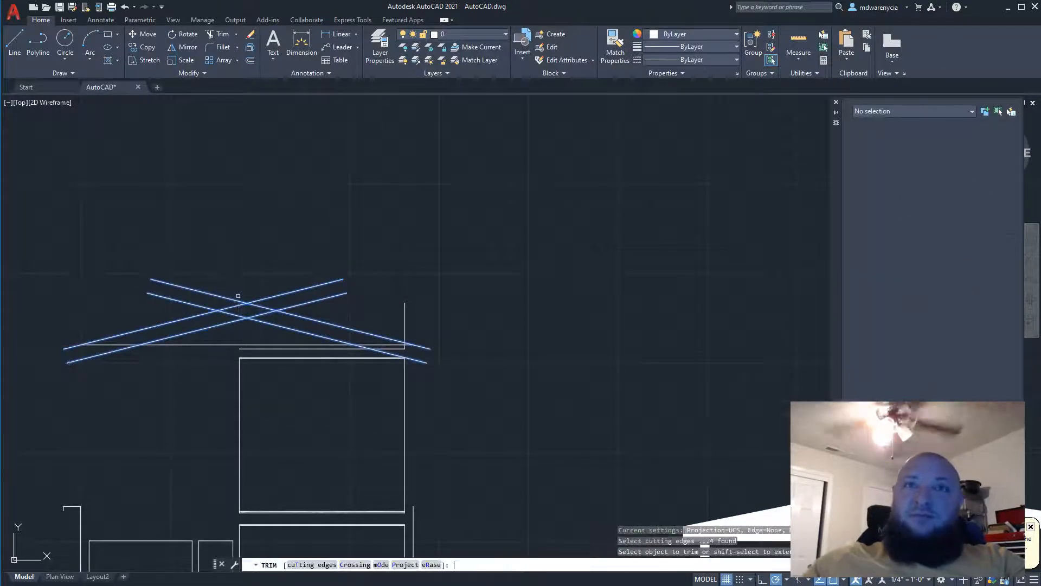
pyautogui.click(368, 299)
pyautogui.click(276, 275)
pyautogui.press('Return')
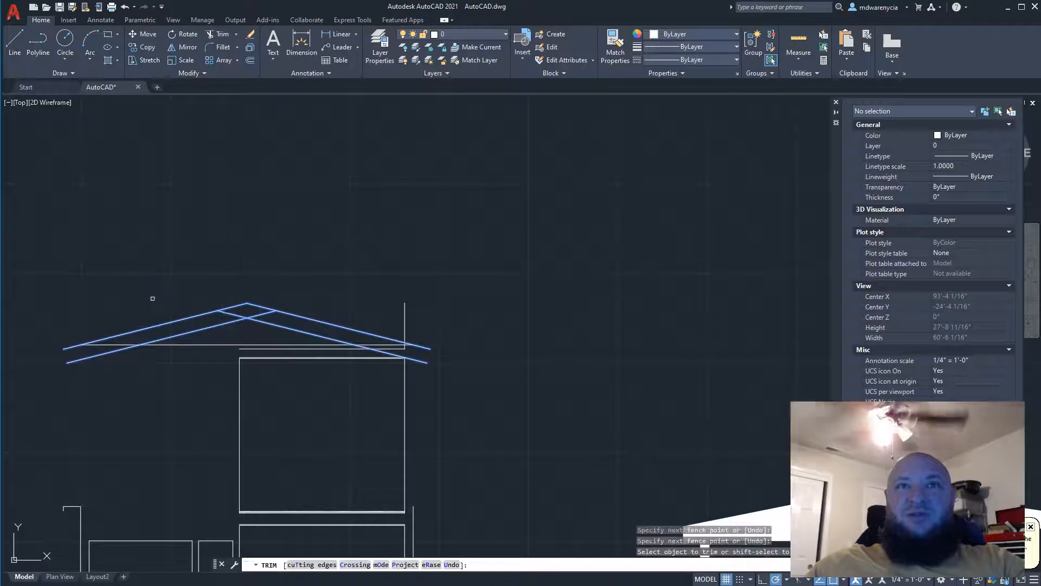
# Trim the inner roof slopes where they extend past their crossing, leaving a clean inner peak below the outer ridge
pyautogui.scroll(4, 257, 317)
pyautogui.click(276, 314)
pyautogui.click(250, 300)
pyautogui.click(228, 292)
pyautogui.click(176, 313)
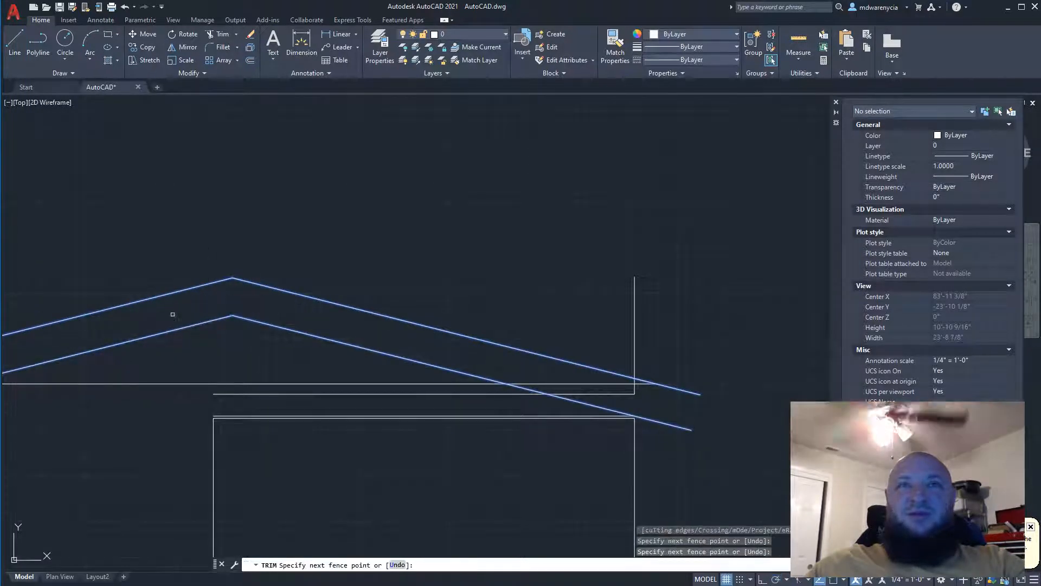
pyautogui.moveTo(619, 427); pyautogui.dragTo(397, 383, button='middle')
pyautogui.moveTo(158, 350); pyautogui.dragTo(534, 309, button='middle')
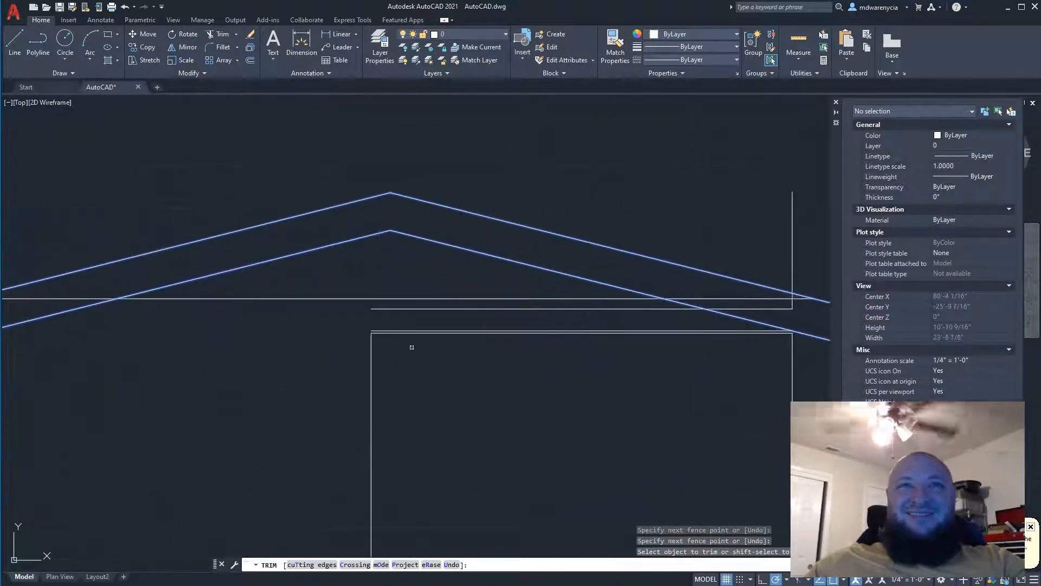
pyautogui.moveTo(234, 347); pyautogui.dragTo(377, 314, button='middle')
pyautogui.moveTo(758, 287); pyautogui.dragTo(363, 305, button='middle')
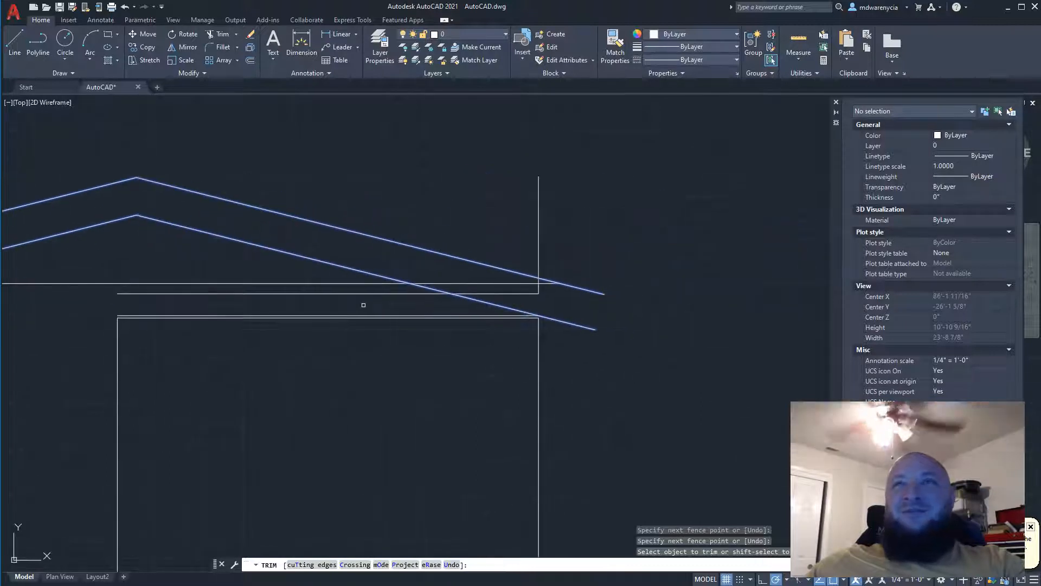
pyautogui.press('Escape')
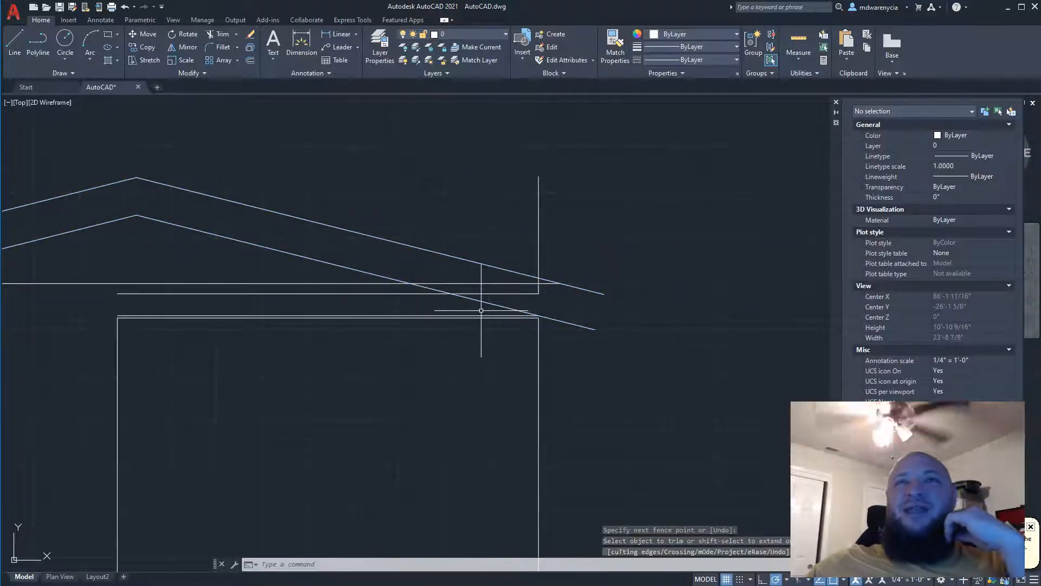
# Erase the long horizontal line between the roof slopes and the vertical helper line at the right wall
pyautogui.click(519, 285)
pyautogui.click(493, 276)
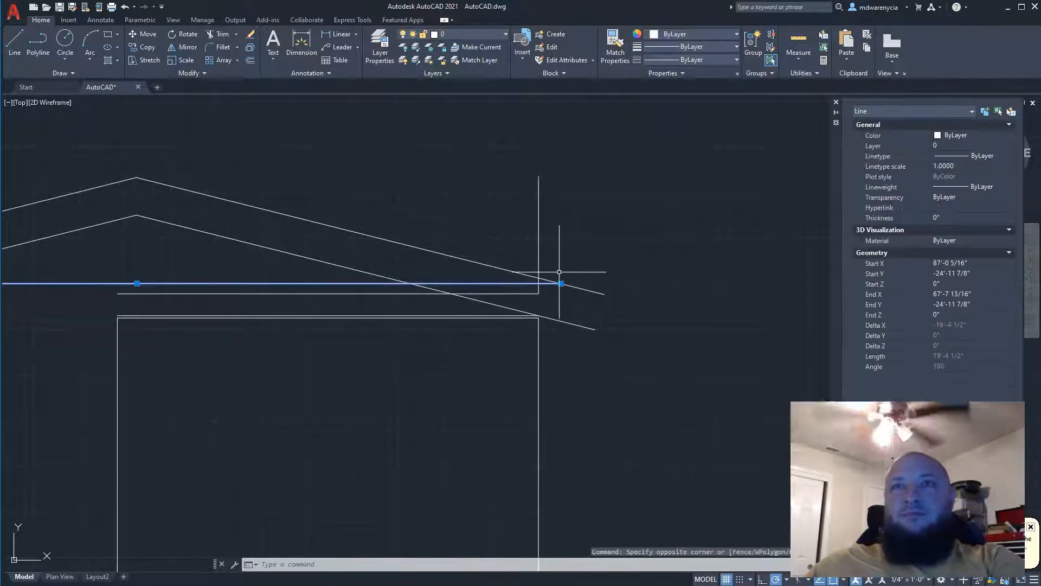
pyautogui.press('Delete')
pyautogui.click(547, 255)
pyautogui.click(505, 229)
pyautogui.press('Delete')
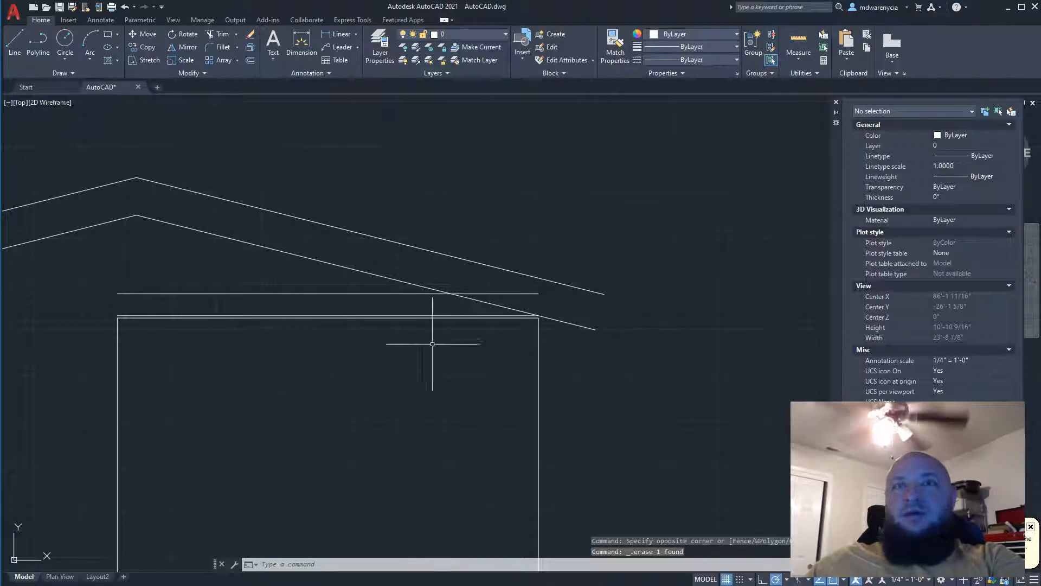
# Offset the outer right roof slope 2 inches downward
pyautogui.scroll(4, 499, 303)
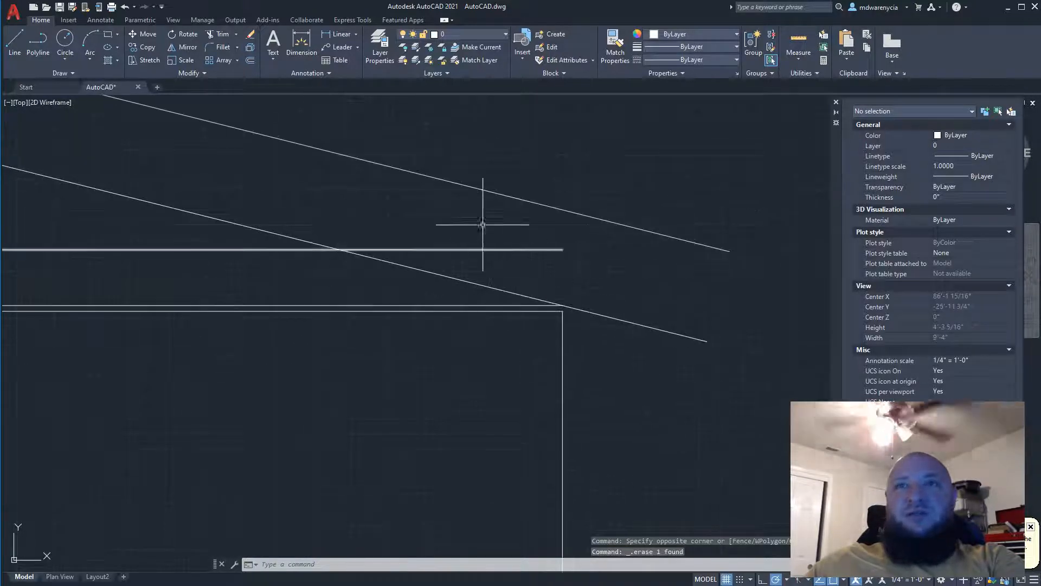
pyautogui.click(407, 155)
pyautogui.write('offset')
pyautogui.press('Return')
pyautogui.write('2')
pyautogui.press('Return')
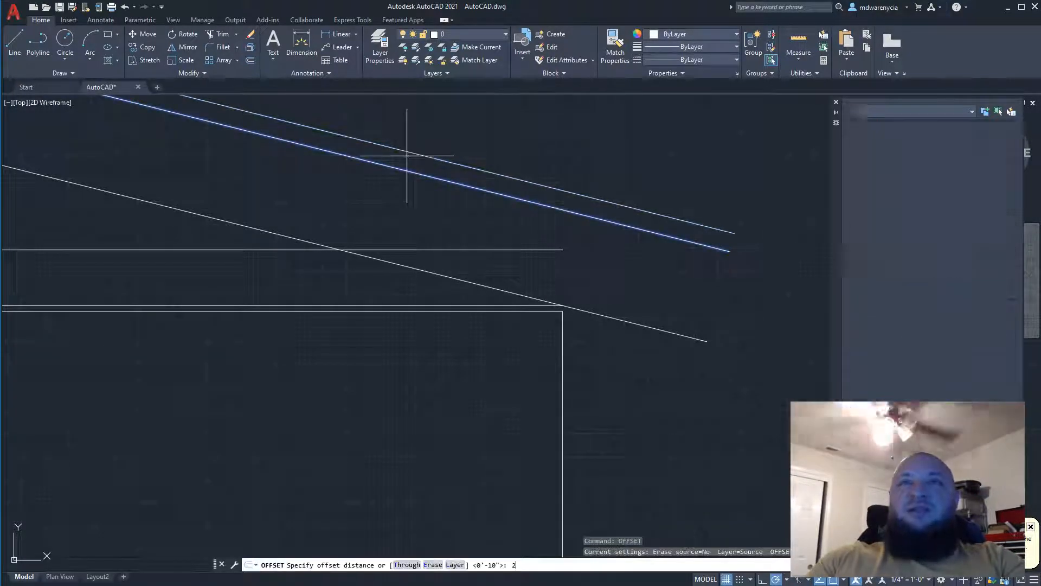
pyautogui.click(452, 214)
pyautogui.scroll(-2, 439, 266)
pyautogui.moveTo(439, 242); pyautogui.dragTo(516, 306, button='middle')
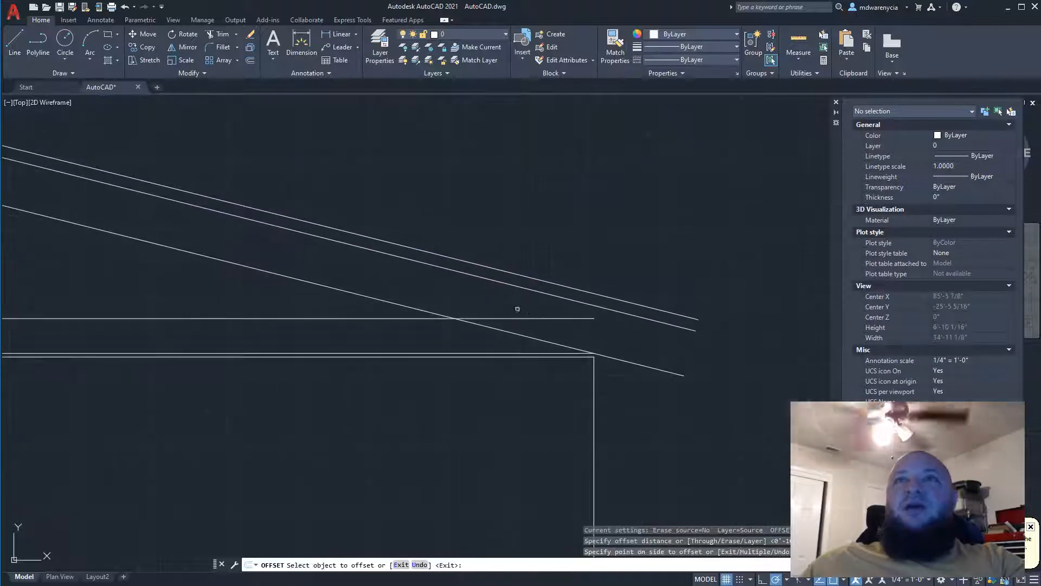
pyautogui.press('Escape')
pyautogui.moveTo(301, 293)
pyautogui.mouseDown(button='middle')
pyautogui.moveTo(521, 307)
pyautogui.moveTo(562, 286)
pyautogui.mouseUp(button='middle')
pyautogui.moveTo(349, 238); pyautogui.dragTo(207, 197, button='middle')
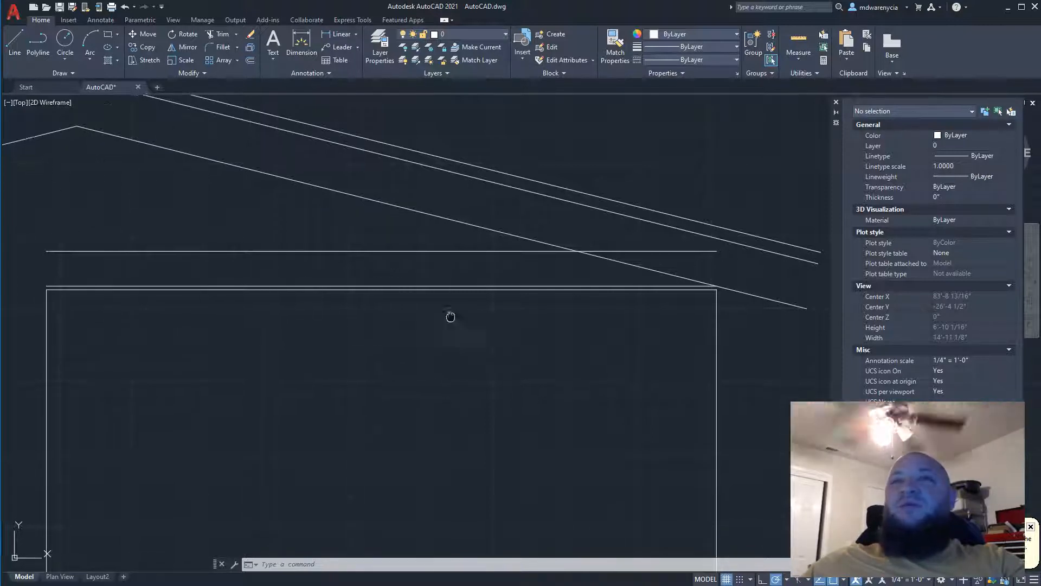
pyautogui.moveTo(448, 314); pyautogui.dragTo(346, 255, button='middle')
pyautogui.scroll(-4, 626, 224)
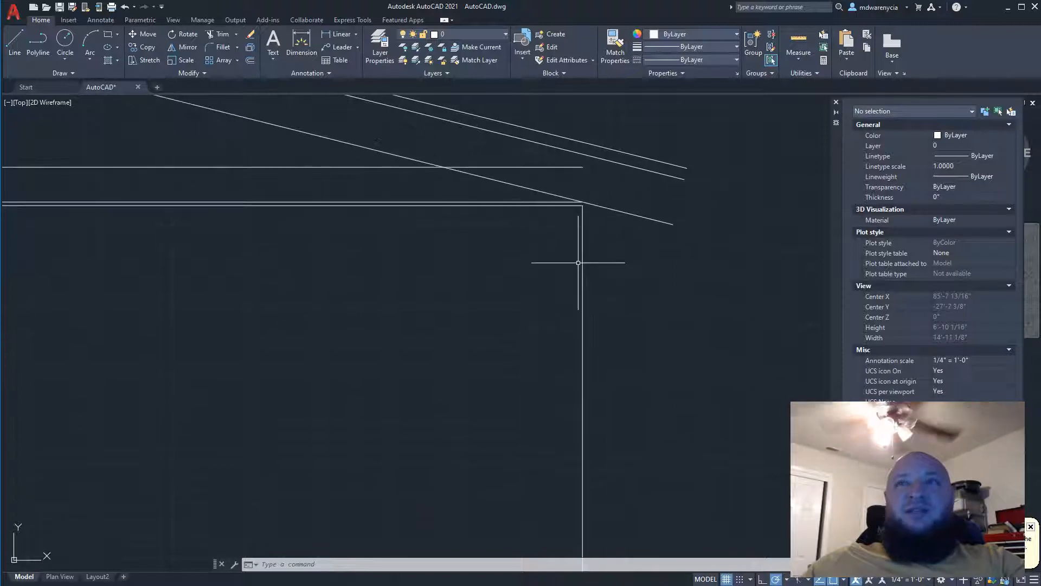
pyautogui.click(587, 325)
pyautogui.click(569, 336)
pyautogui.write('offs')
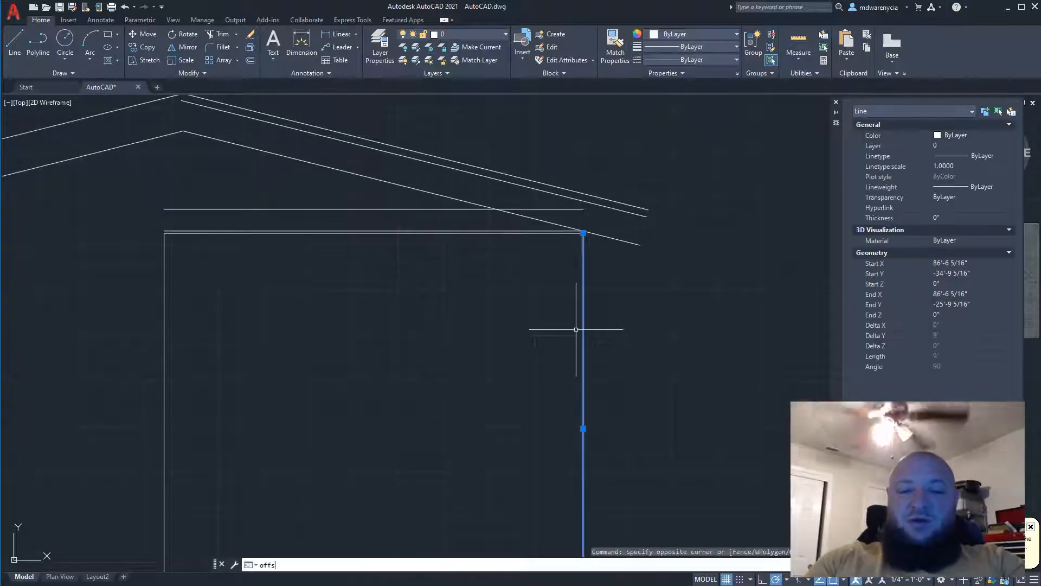
pyautogui.press('Return')
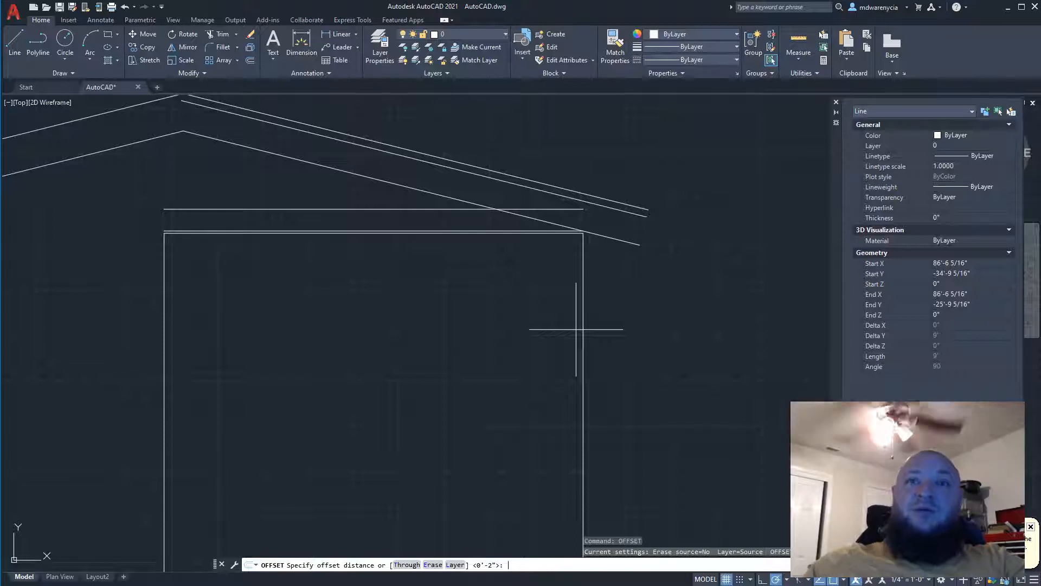
pyautogui.press('Escape')
pyautogui.moveTo(605, 332); pyautogui.dragTo(530, 330, button='middle')
pyautogui.click(529, 344)
pyautogui.click(470, 274)
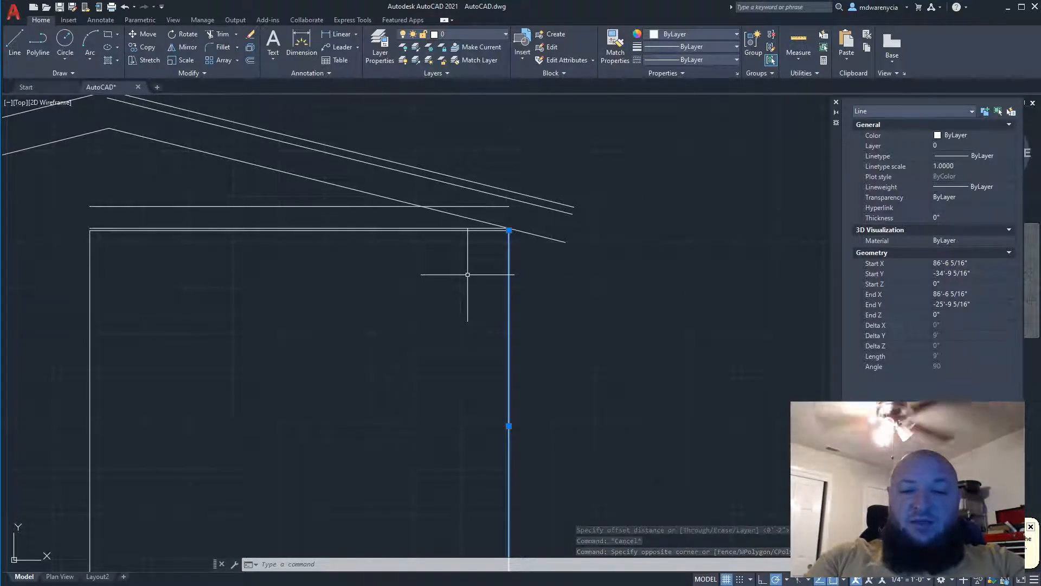
pyautogui.write('3/8')
pyautogui.press('Return')
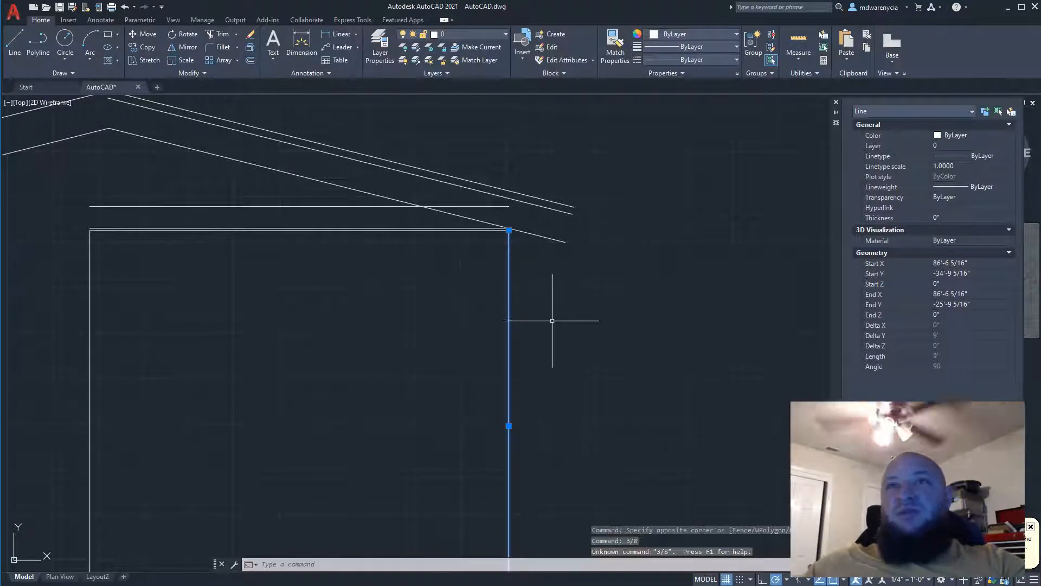
pyautogui.moveTo(550, 318)
pyautogui.mouseDown(button='middle')
pyautogui.moveTo(441, 353)
pyautogui.moveTo(309, 356)
pyautogui.mouseUp(button='middle')
pyautogui.press('Escape')
pyautogui.press('Escape')
# Offset the upper room's right wall line 3/8 inch outward
pyautogui.click(302, 369)
pyautogui.click(227, 336)
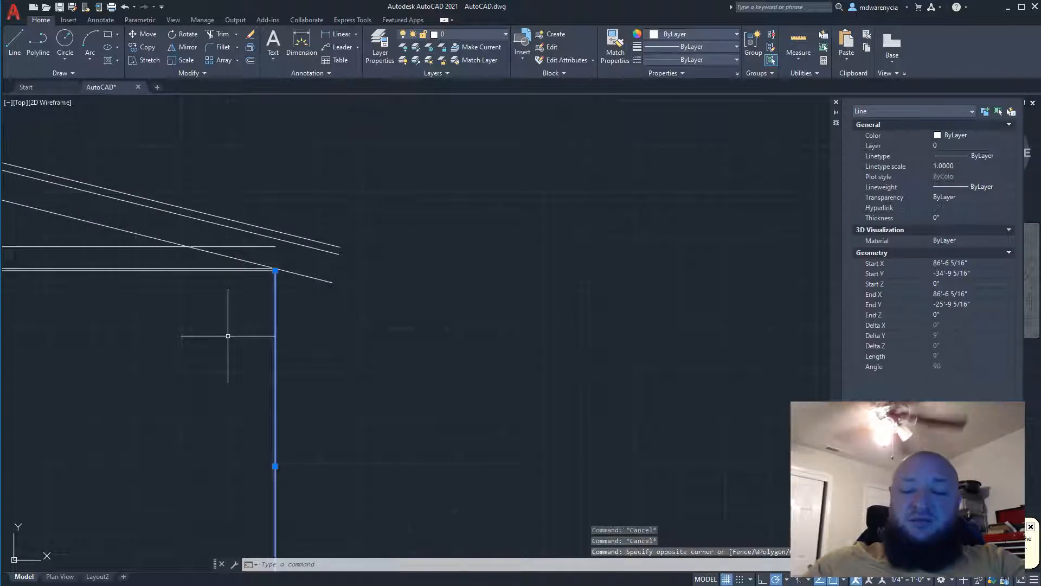
pyautogui.write('of')
pyautogui.press('Return')
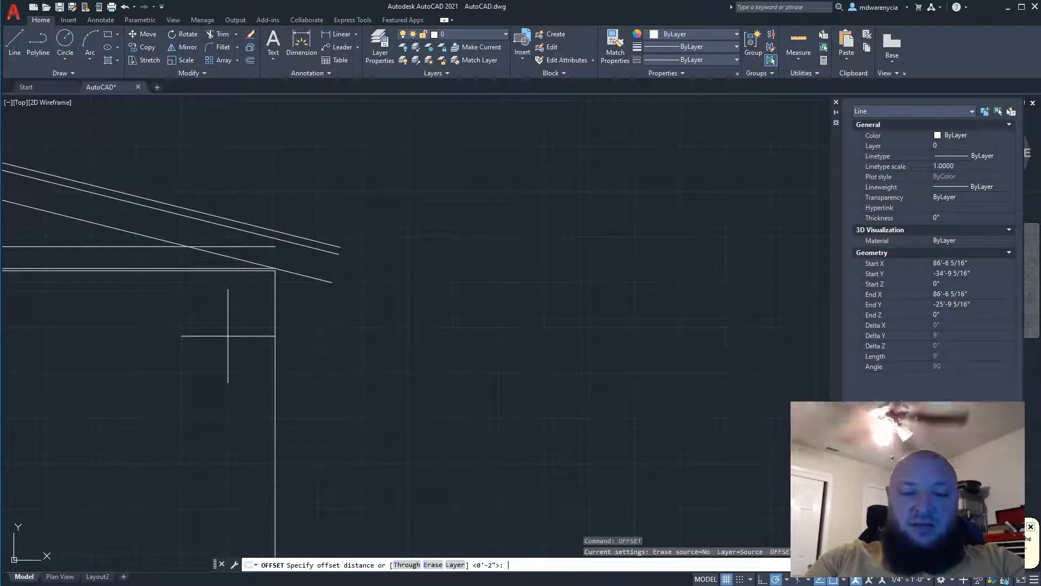
pyautogui.write('3')
pyautogui.press('Return')
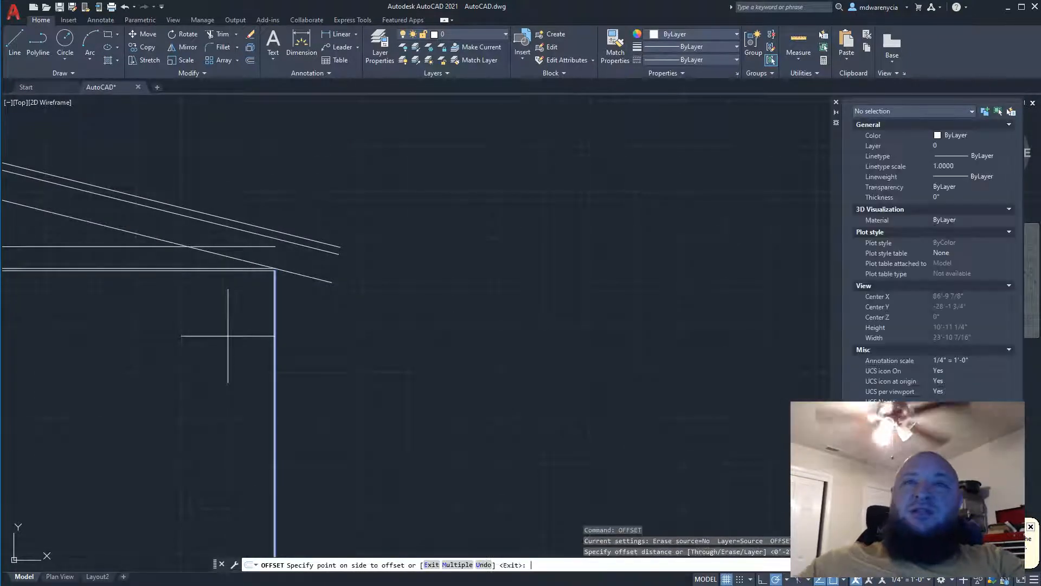
pyautogui.click(372, 353)
pyautogui.scroll(2, 237, 293)
pyautogui.scroll(3, 237, 292)
pyautogui.moveTo(423, 226); pyautogui.dragTo(374, 239, button='middle')
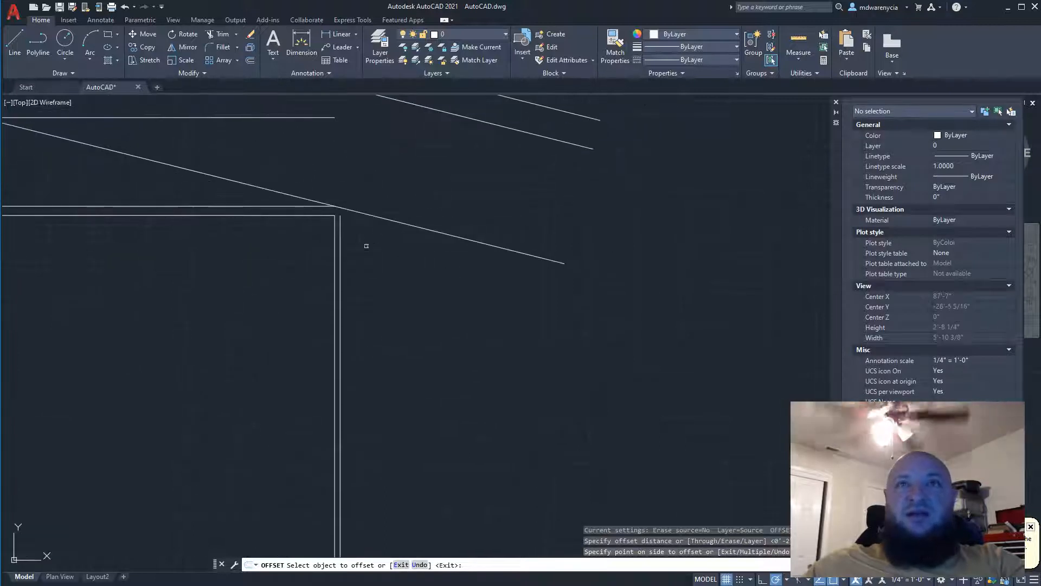
pyautogui.press('Escape')
# Offset the outer of the two right wall lines 5 1/2 inches outward to form the stud cavity
pyautogui.click(339, 266)
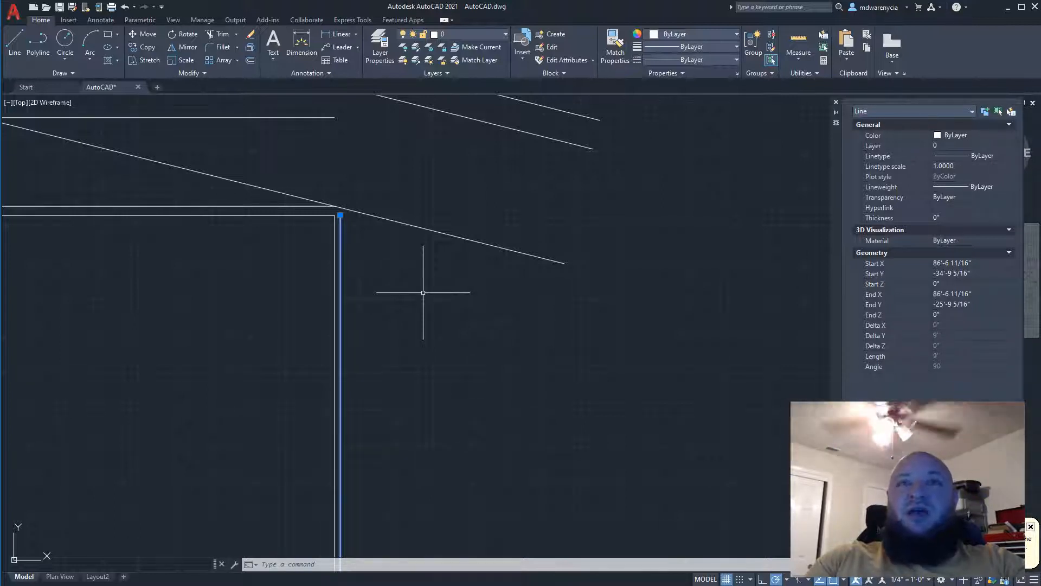
pyautogui.write('off')
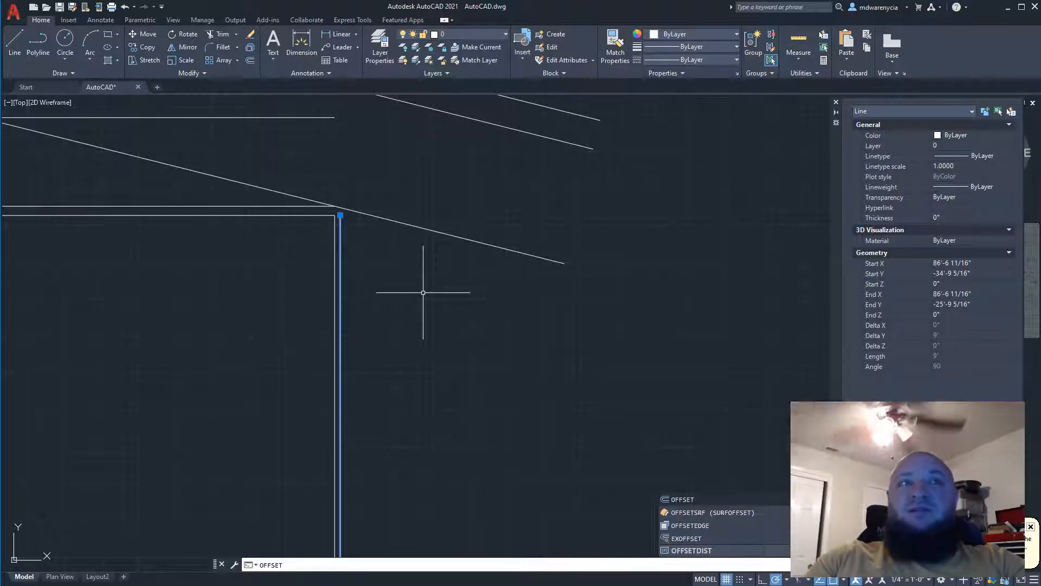
pyautogui.press('Return')
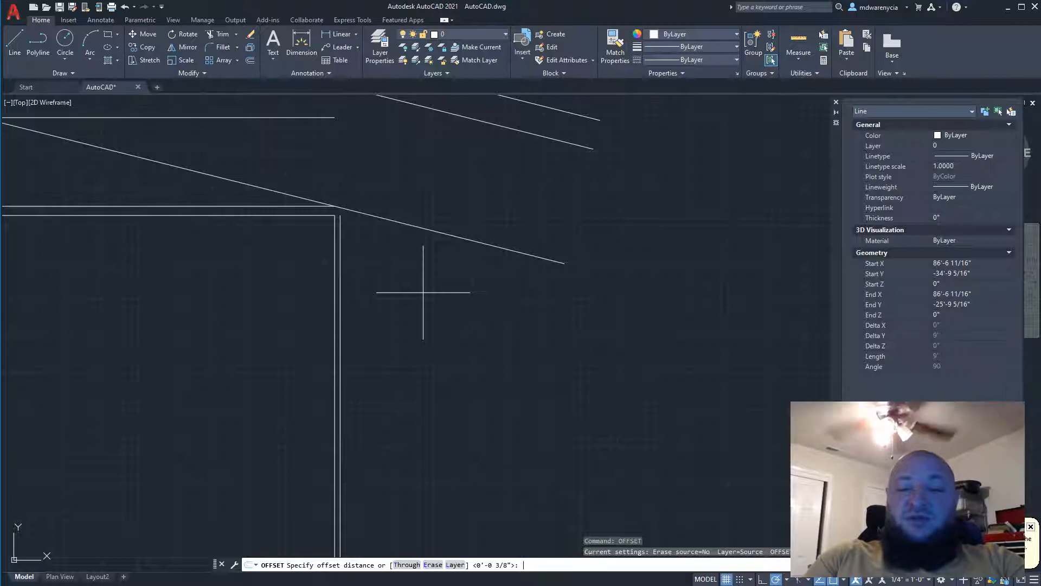
pyautogui.press('Return')
pyautogui.click(422, 292)
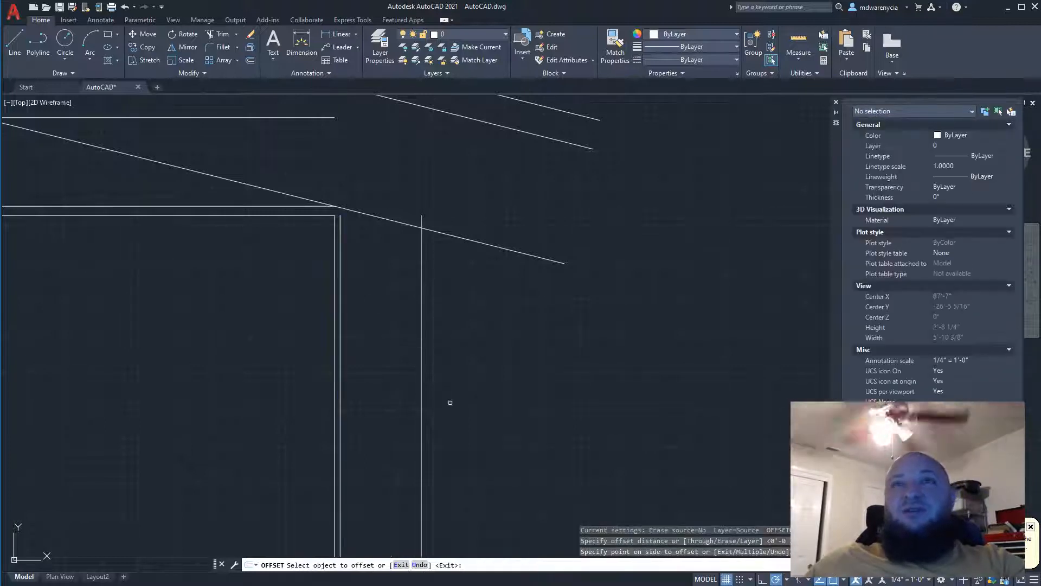
pyautogui.moveTo(449, 402); pyautogui.dragTo(359, 351, button='middle')
pyautogui.press('Escape')
# Offset the outermost right wall line 3/8 inch outward as the exterior sheathing layer
pyautogui.click(360, 353)
pyautogui.click(311, 305)
pyautogui.write('of')
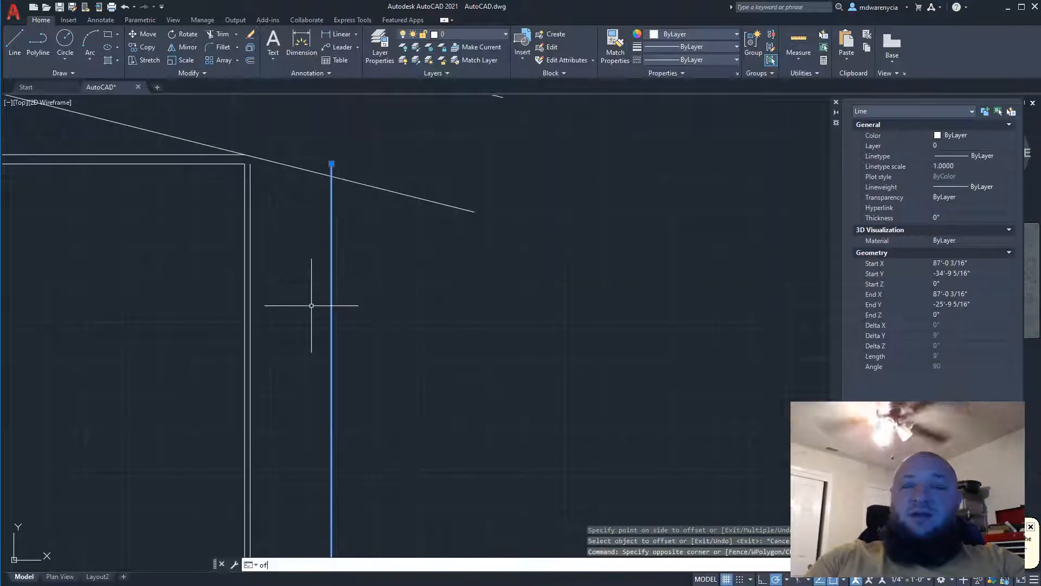
pyautogui.press('Return')
pyautogui.write('3/8')
pyautogui.press('Return')
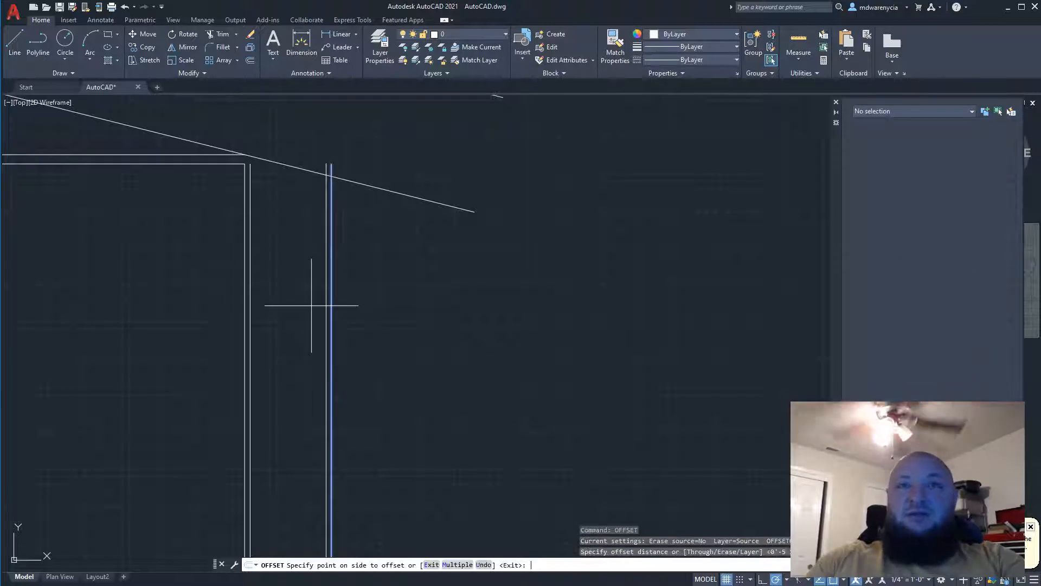
pyautogui.click(435, 363)
pyautogui.press('Escape')
# Examine the upper right wall's layers from the floor junction up to where they meet the roof slope
pyautogui.scroll(-9, 347, 308)
pyautogui.scroll(-2, 346, 336)
pyautogui.scroll(6, 353, 426)
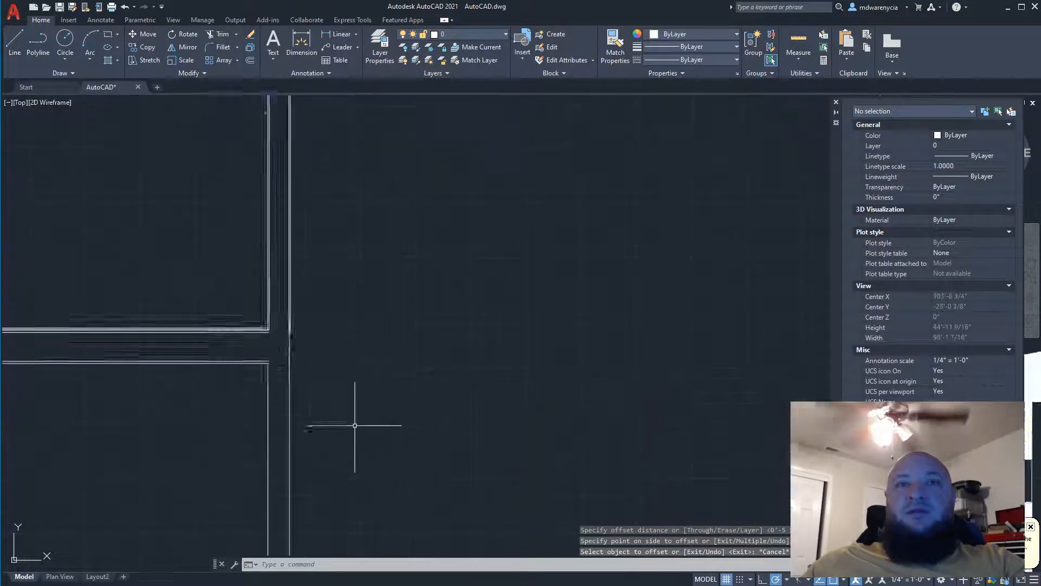
pyautogui.scroll(8, 295, 373)
pyautogui.moveTo(325, 227); pyautogui.dragTo(341, 331, button='middle')
pyautogui.moveTo(248, 279); pyautogui.dragTo(260, 467, button='middle')
pyautogui.scroll(-2, 273, 395)
pyautogui.scroll(-2, 278, 364)
pyautogui.moveTo(261, 343); pyautogui.dragTo(229, 558, button='middle')
pyautogui.moveTo(223, 386); pyautogui.dragTo(218, 512, button='middle')
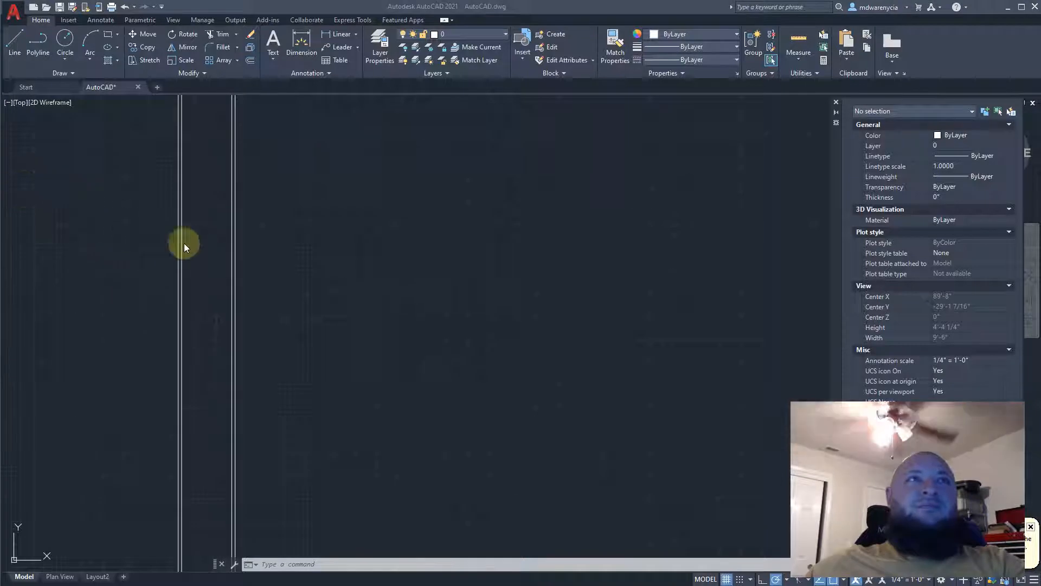
pyautogui.scroll(-3, 356, 336)
pyautogui.scroll(3, 310, 326)
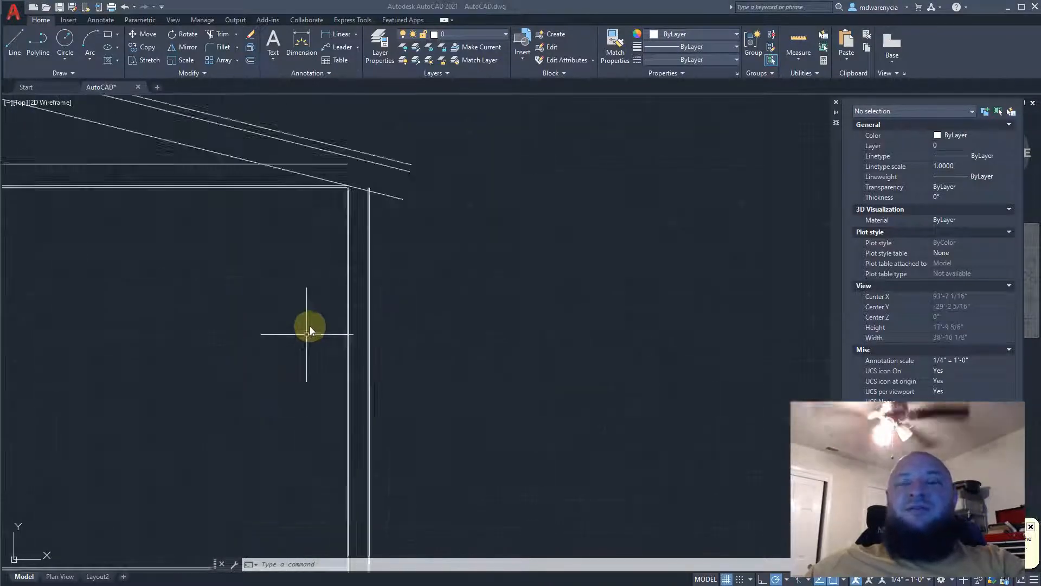
pyautogui.moveTo(338, 262); pyautogui.dragTo(70, 567, button='middle')
pyautogui.moveTo(237, 335); pyautogui.dragTo(358, 231, button='middle')
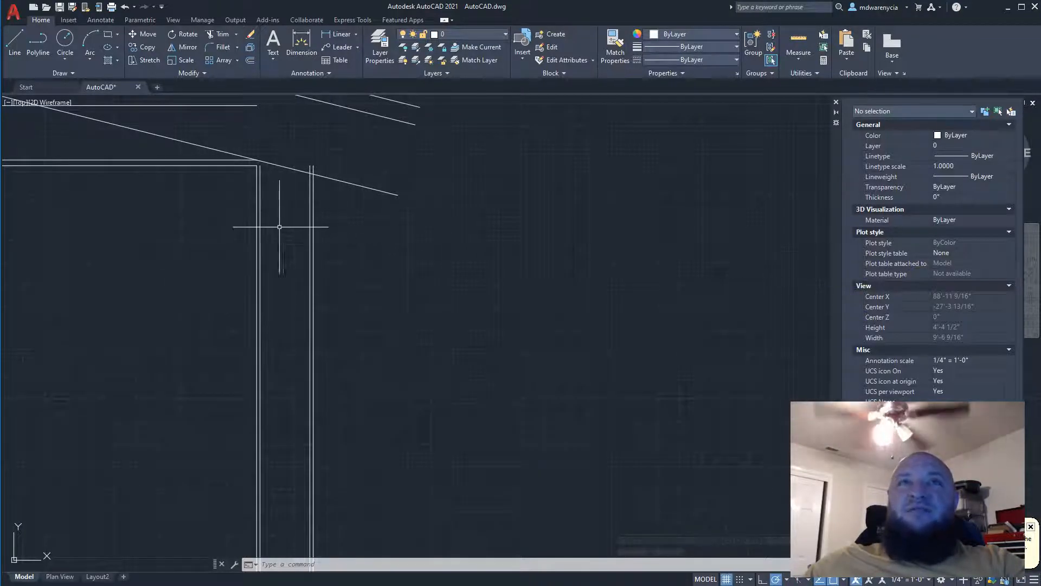
# Erase the three offset lines outside the upper room's original right wall line
pyautogui.scroll(2, 263, 221)
pyautogui.click(383, 282)
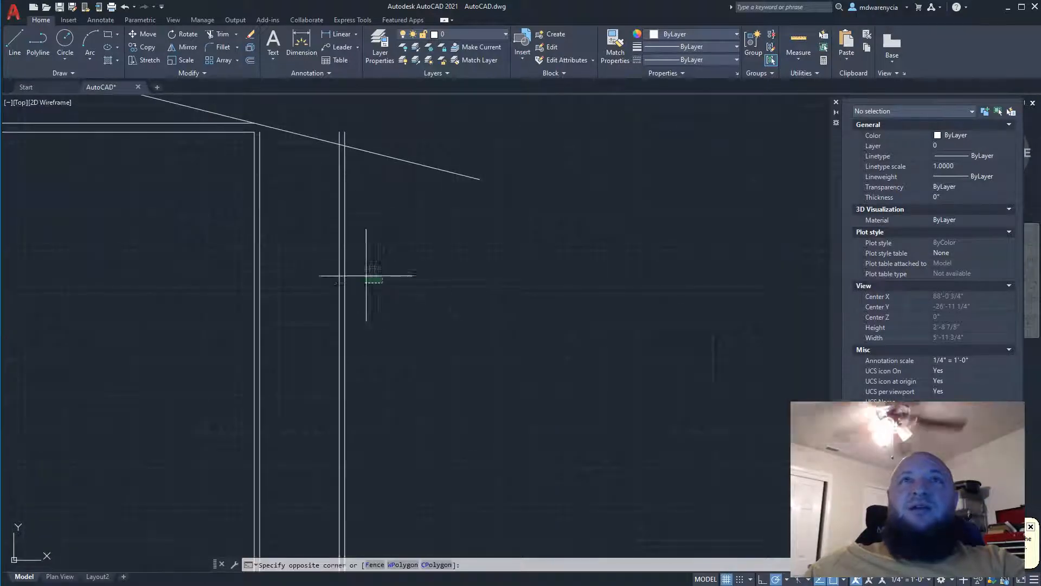
pyautogui.click(276, 230)
pyautogui.press('Delete')
# Offset the upper room's right wall line 1/2 inch outward
pyautogui.click(273, 240)
pyautogui.click(232, 221)
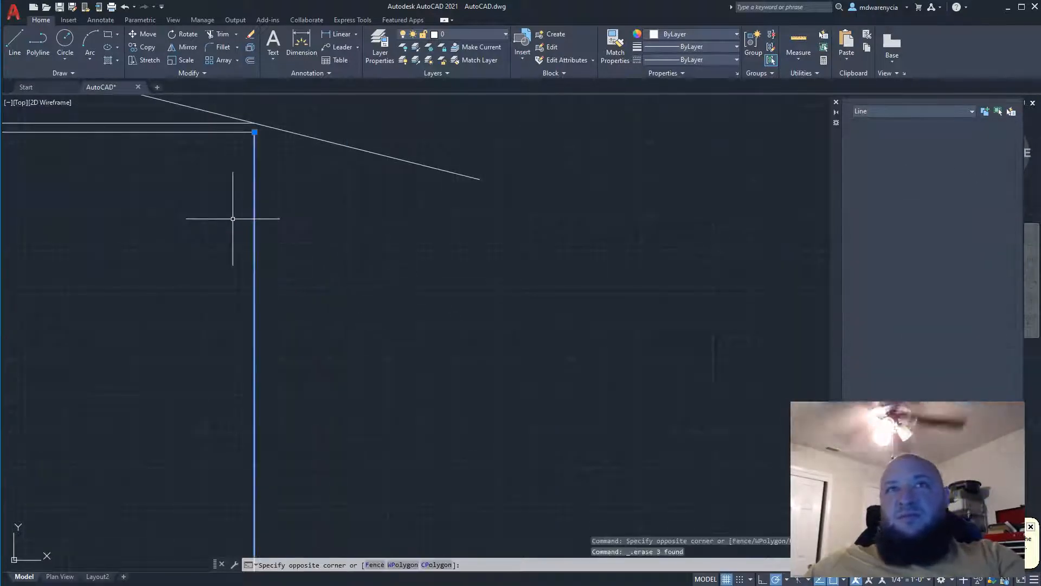
pyautogui.write('offset')
pyautogui.press('Return')
pyautogui.write('1/2')
pyautogui.press('Return')
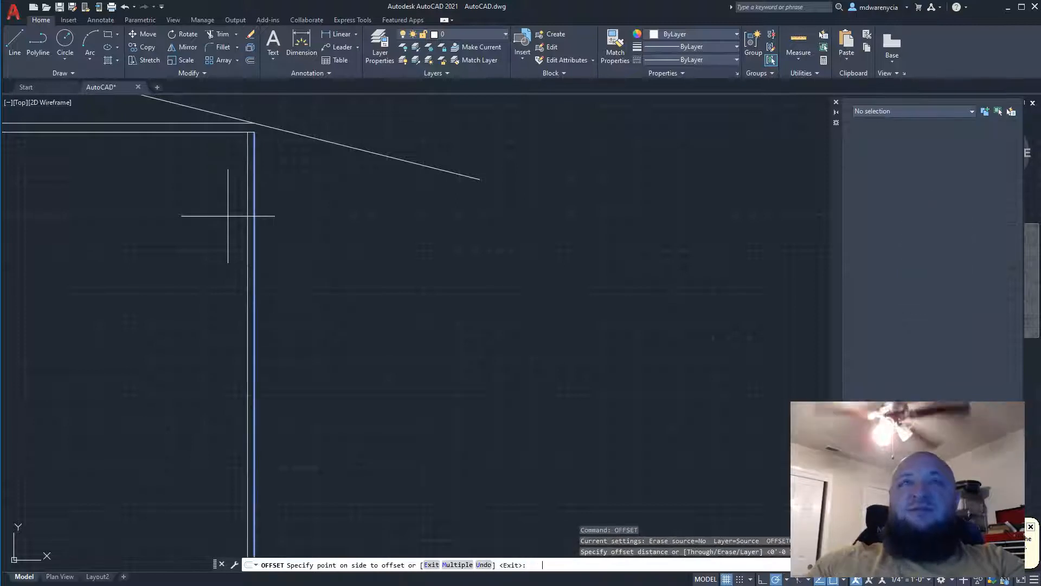
pyautogui.click(328, 226)
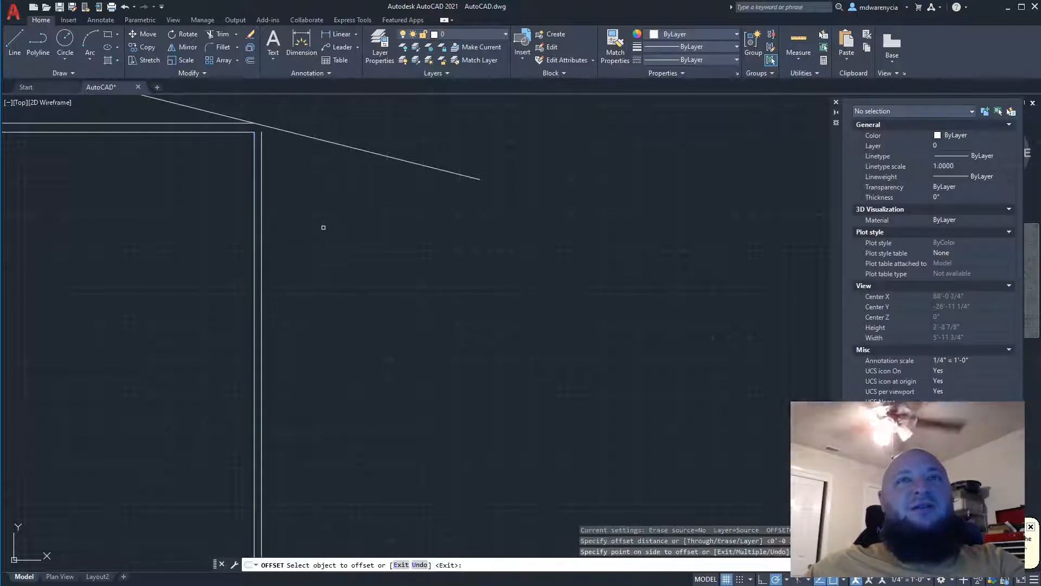
pyautogui.press('Escape')
# Offset the outer line of the right wall pair 5 1/2 inches outward to form the stud cavity
pyautogui.click(267, 181)
pyautogui.click(259, 198)
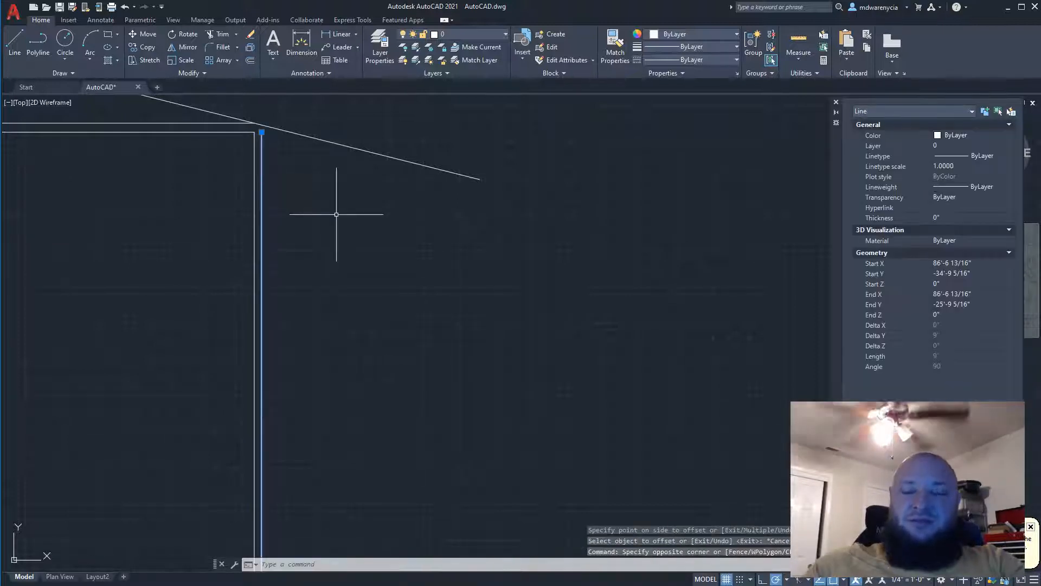
pyautogui.press('Escape')
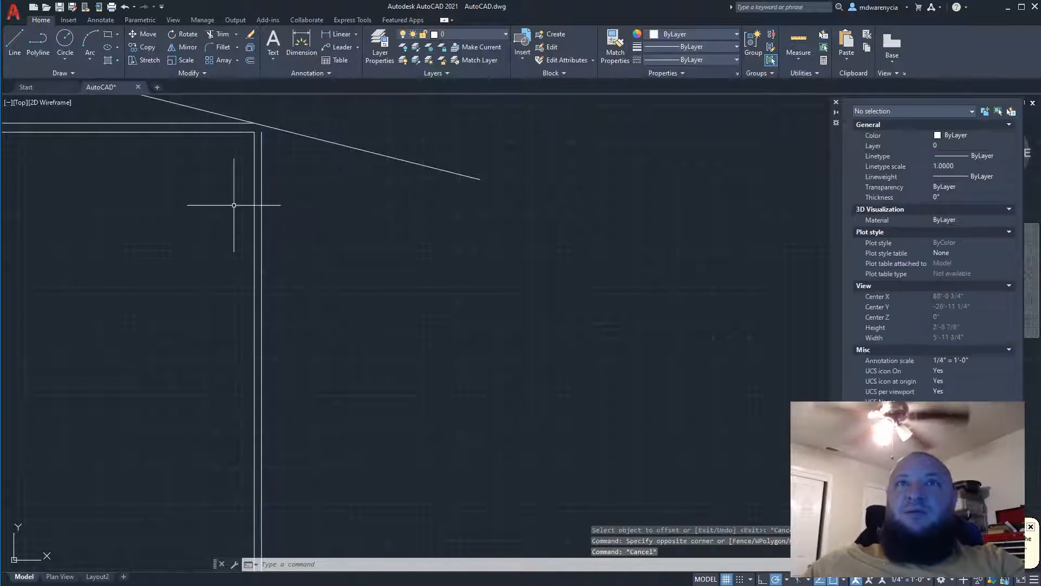
pyautogui.click(261, 205)
pyautogui.write('offset')
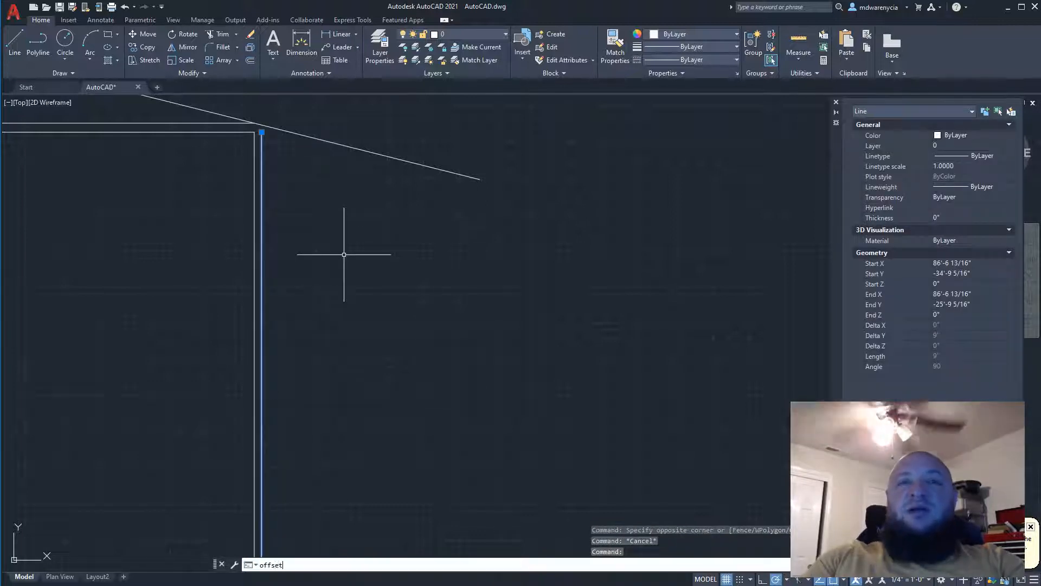
pyautogui.press('Return')
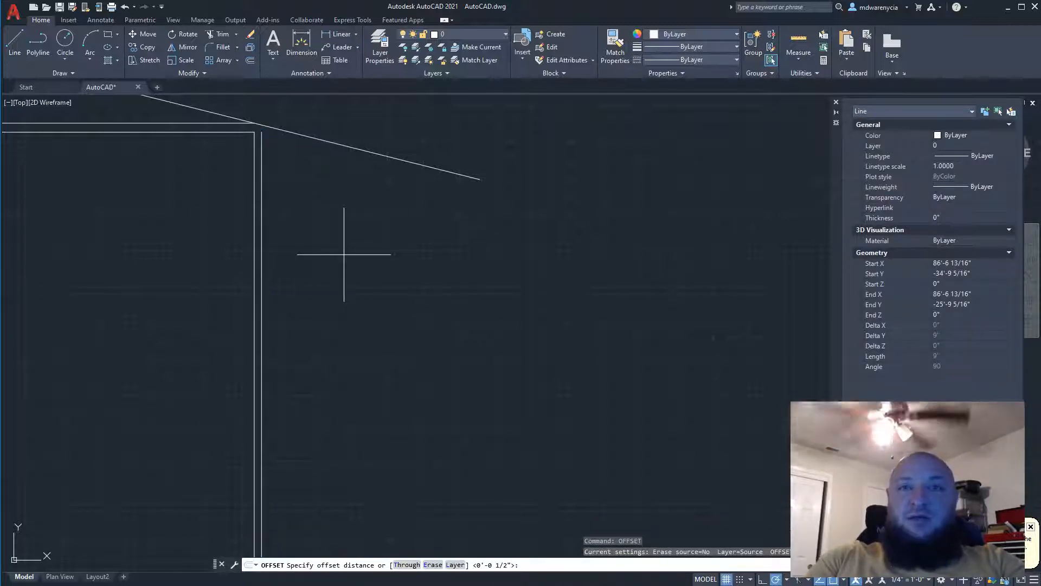
pyautogui.write('5')
pyautogui.press('Return')
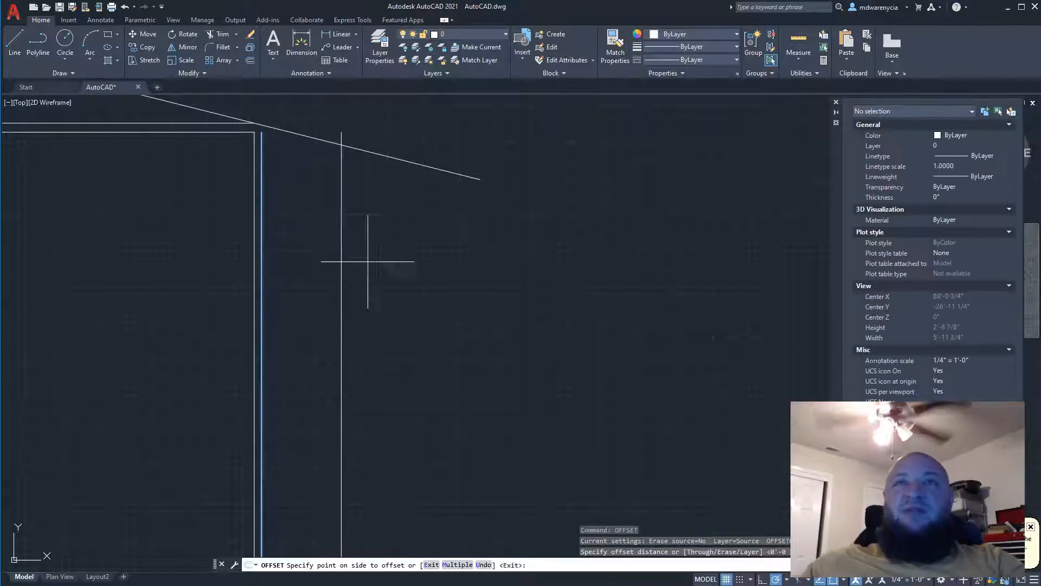
pyautogui.click(283, 228)
pyautogui.press('Escape')
# Offset the right wall's outer stud line 1/2 inch outward as a sheathing layer
pyautogui.click(382, 325)
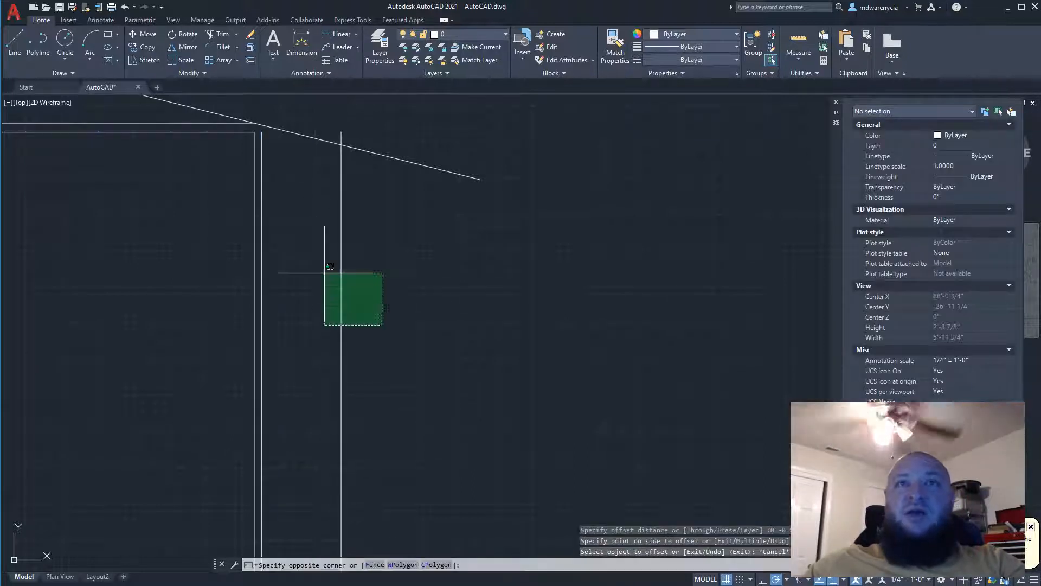
pyautogui.click(317, 261)
pyautogui.write('off')
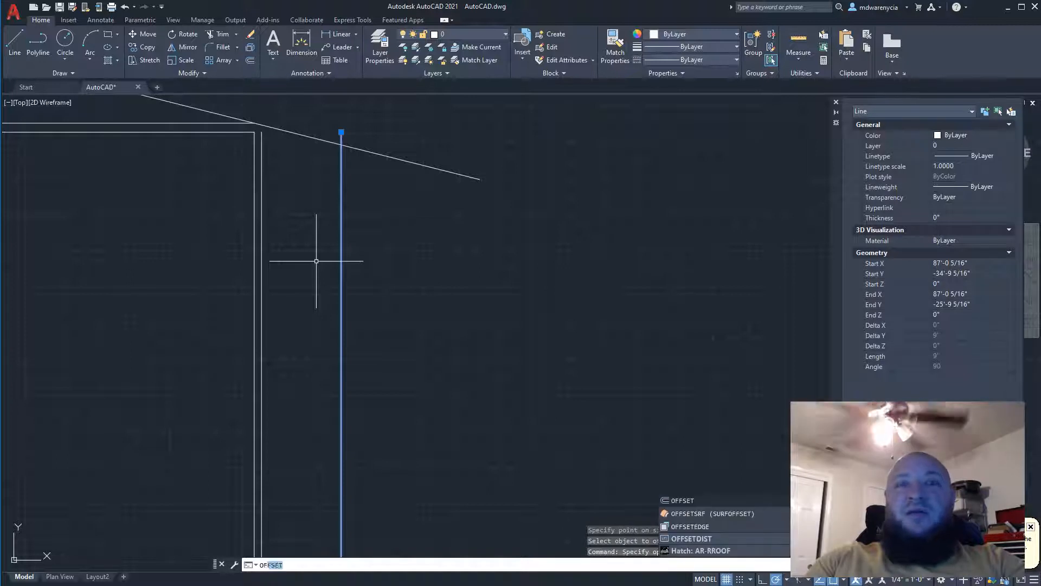
pyautogui.press('Return')
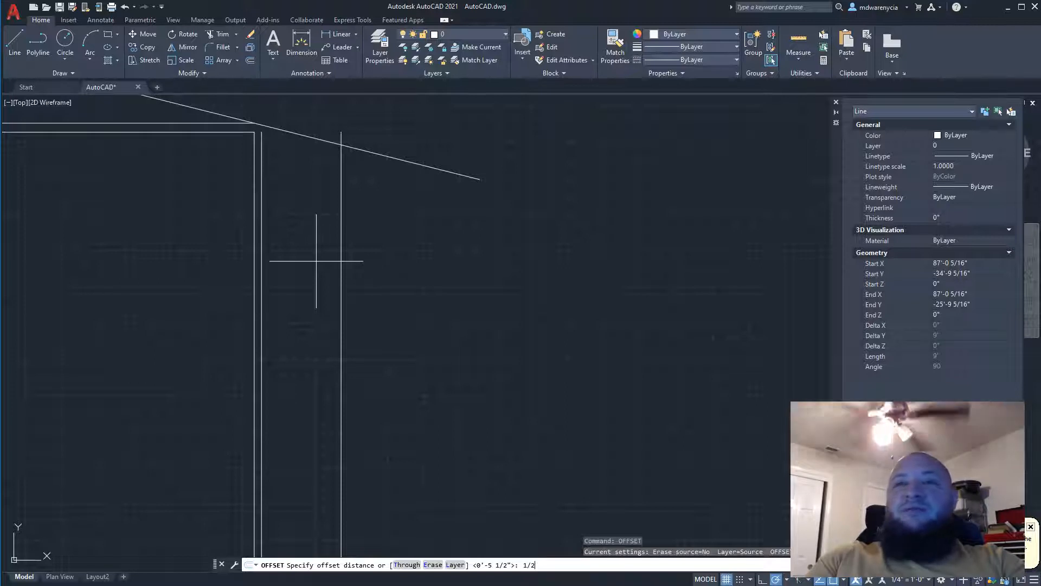
pyautogui.write('1/2')
pyautogui.press('Return')
pyautogui.click(341, 261)
pyautogui.click(429, 250)
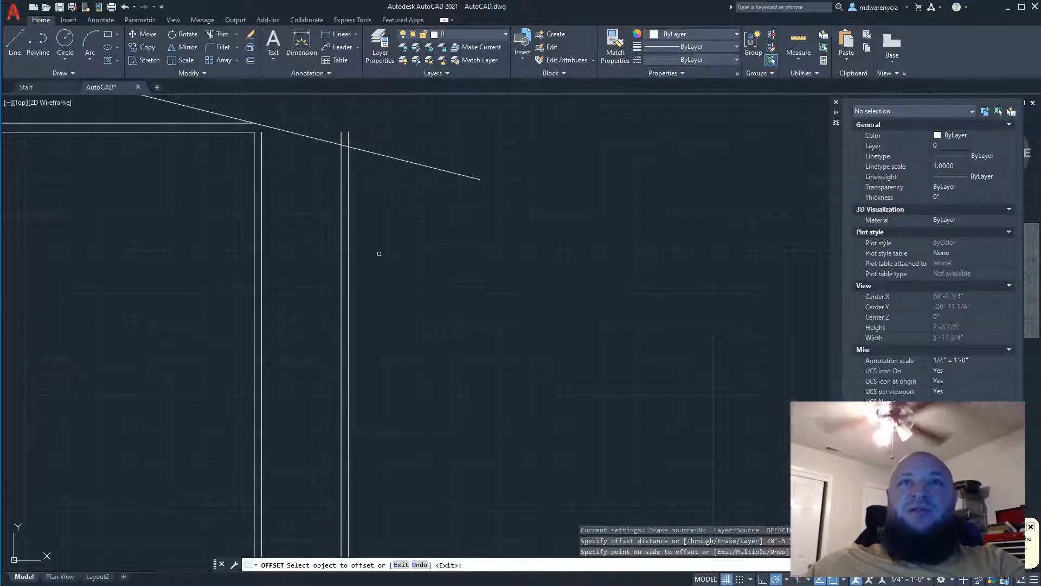
pyautogui.press('Escape')
# Add another exterior layer by offsetting the outermost right wall line 1/2 inch outward
pyautogui.click(352, 235)
pyautogui.click(351, 243)
pyautogui.click(346, 256)
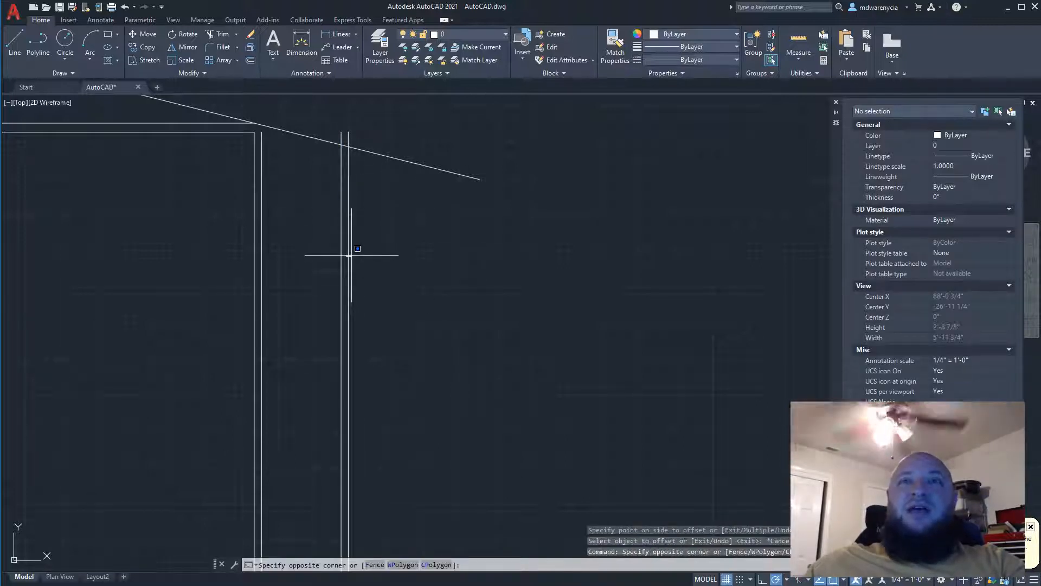
pyautogui.click(347, 263)
pyautogui.write('offs')
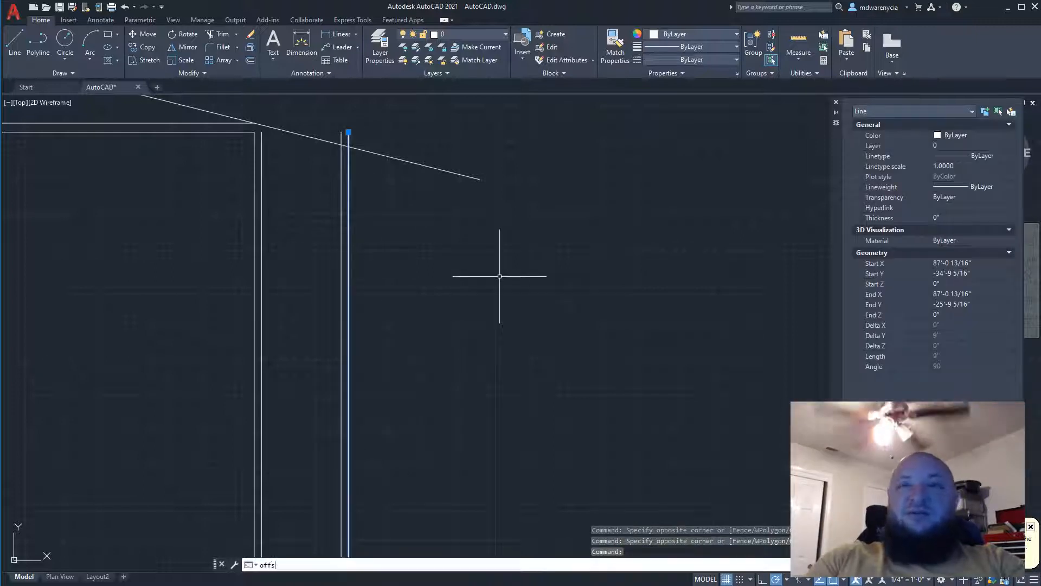
pyautogui.press('Return')
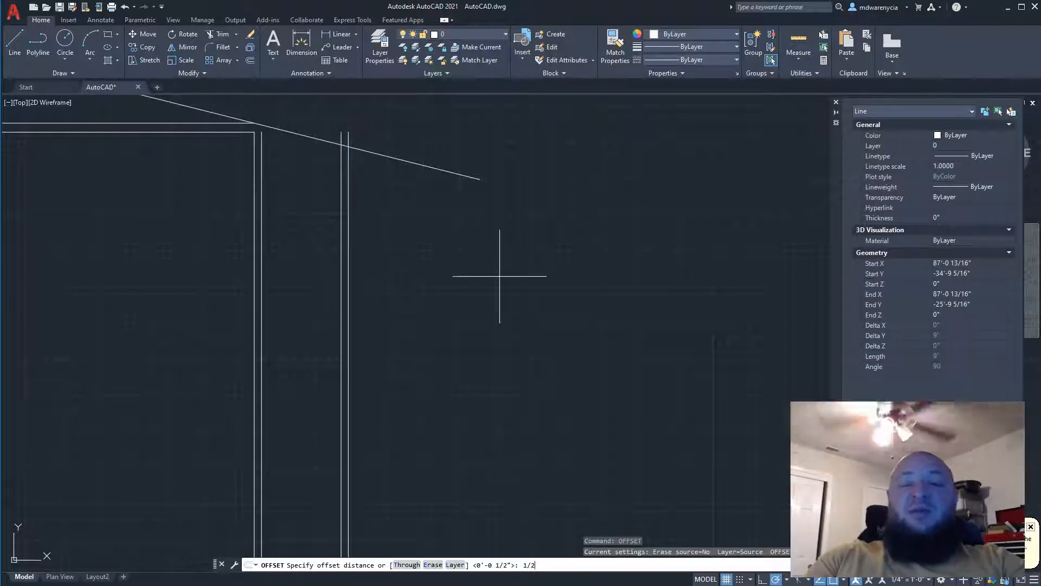
pyautogui.press('Return')
pyautogui.click(499, 276)
pyautogui.moveTo(381, 317); pyautogui.dragTo(288, 235, button='middle')
pyautogui.scroll(-4, 226, 219)
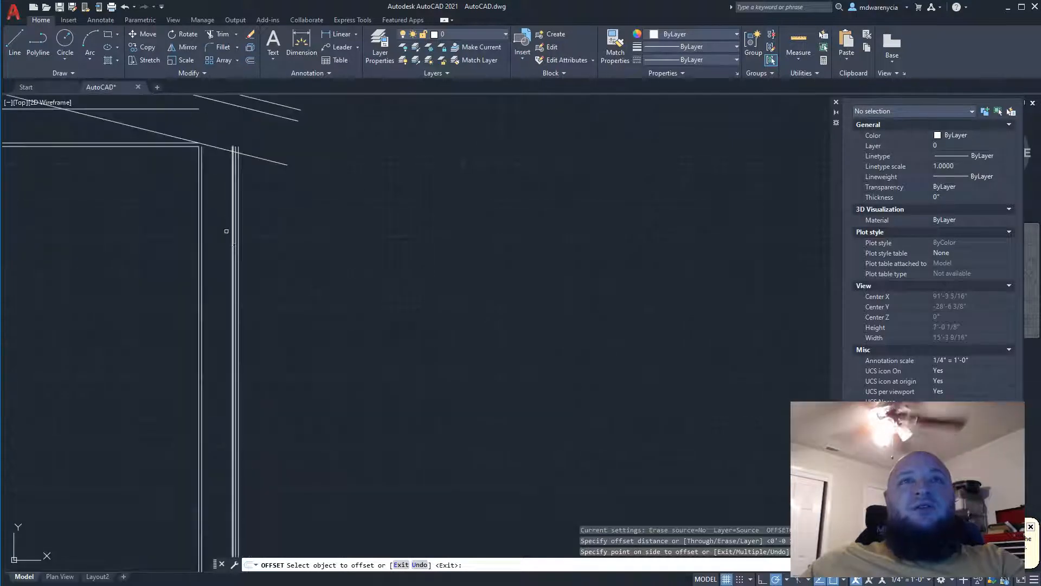
pyautogui.scroll(6, 226, 231)
pyautogui.press('Escape')
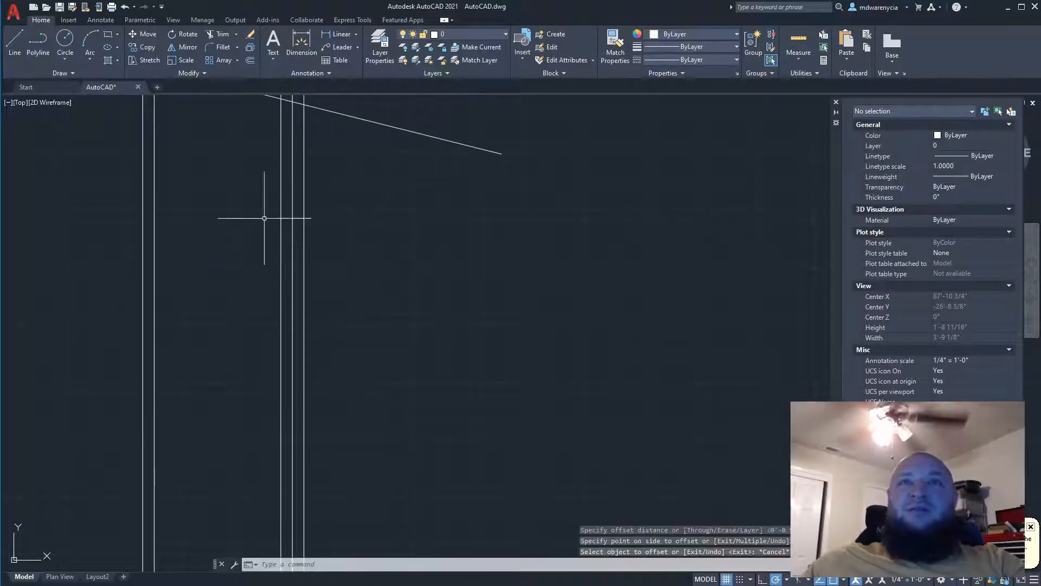
pyautogui.scroll(-4, 223, 278)
pyautogui.moveTo(231, 462); pyautogui.dragTo(196, 282, button='middle')
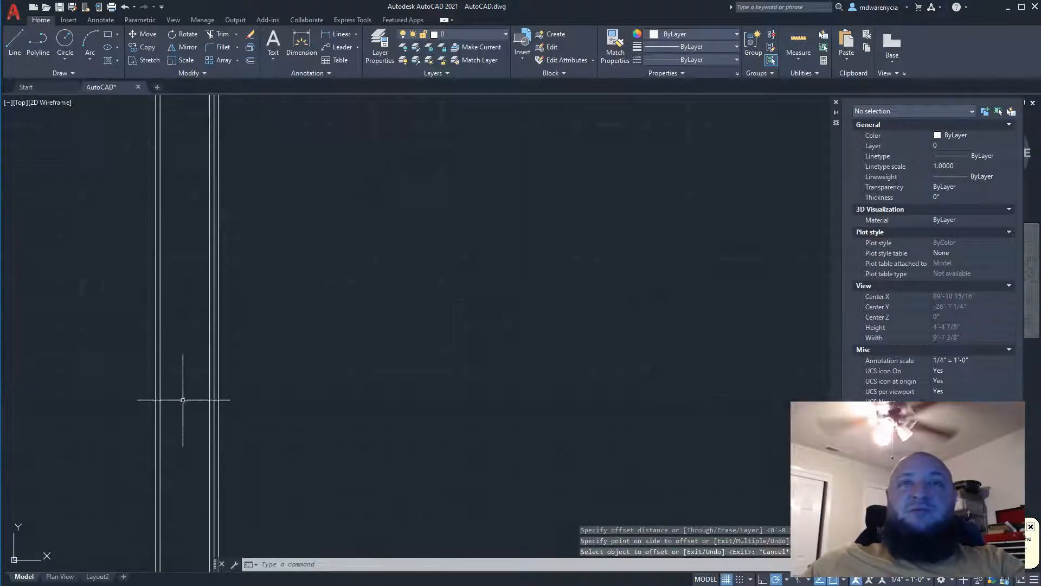
pyautogui.moveTo(195, 516); pyautogui.dragTo(202, 293, button='middle')
pyautogui.scroll(-4, 220, 377)
pyautogui.moveTo(222, 412); pyautogui.dragTo(252, 330, button='middle')
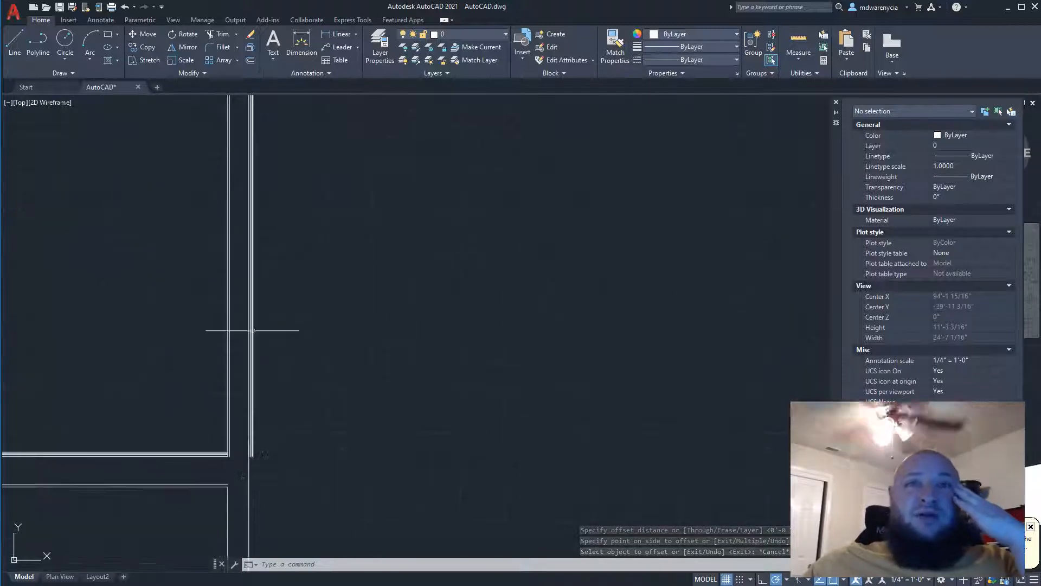
pyautogui.scroll(-2, 198, 420)
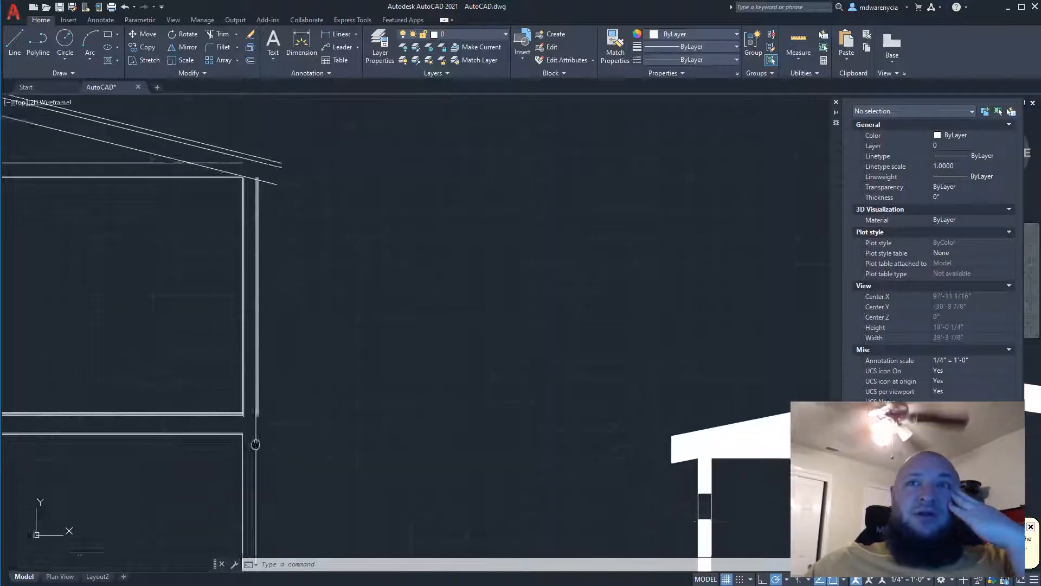
# Compare the unfinished two-storey section's wall, floor and eave linework with the finished solid-filled section
pyautogui.moveTo(255, 445); pyautogui.dragTo(230, 311, button='middle')
pyautogui.scroll(6, 219, 302)
pyautogui.scroll(-8, 380, 303)
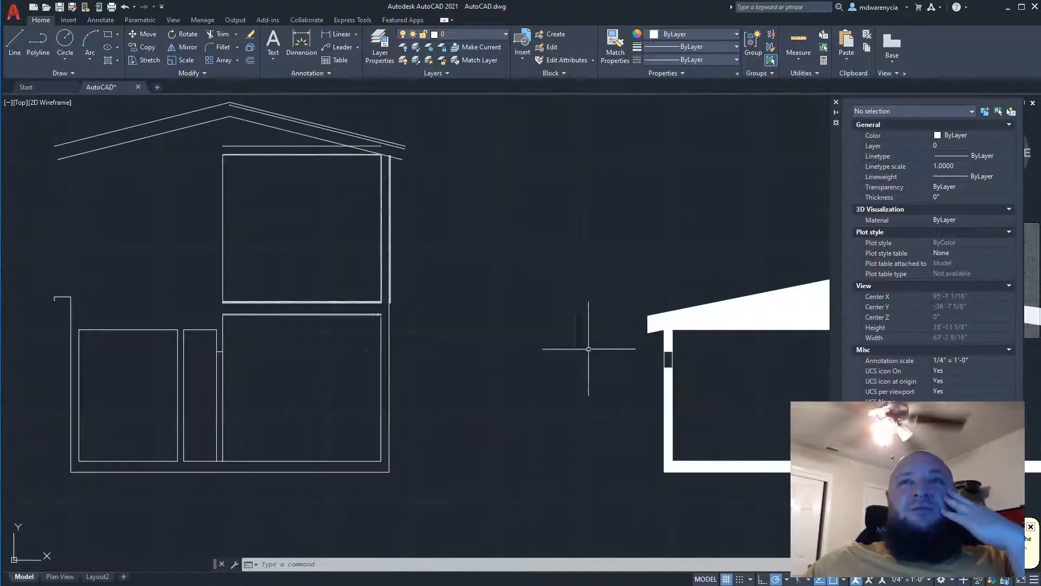
pyautogui.moveTo(588, 349); pyautogui.dragTo(80, 281, button='middle')
pyautogui.moveTo(247, 281); pyautogui.dragTo(444, 321, button='middle')
pyautogui.scroll(8, 415, 312)
pyautogui.scroll(-2, 214, 243)
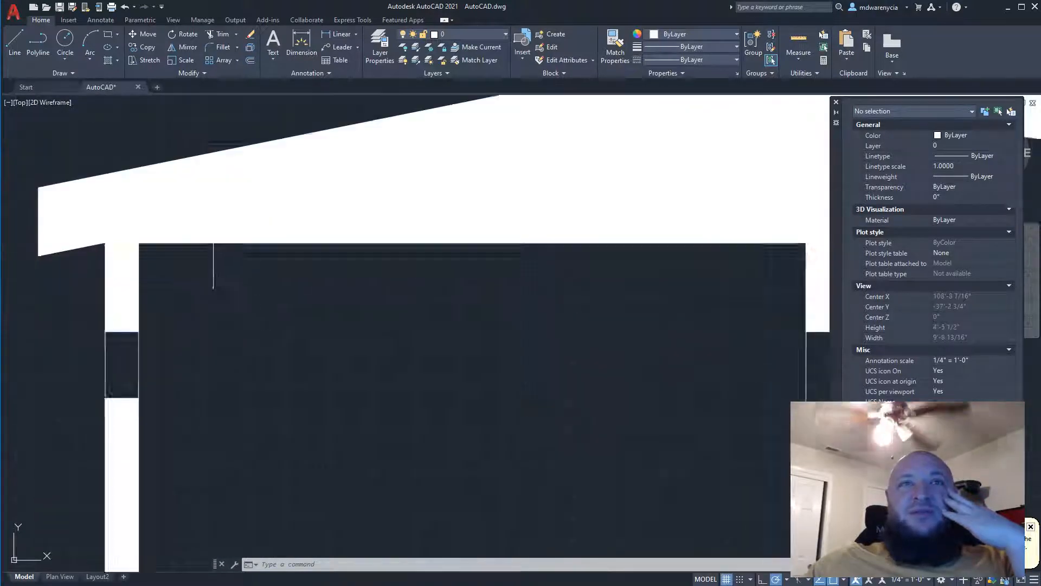
pyautogui.scroll(-4, 213, 266)
pyautogui.scroll(-4, 216, 237)
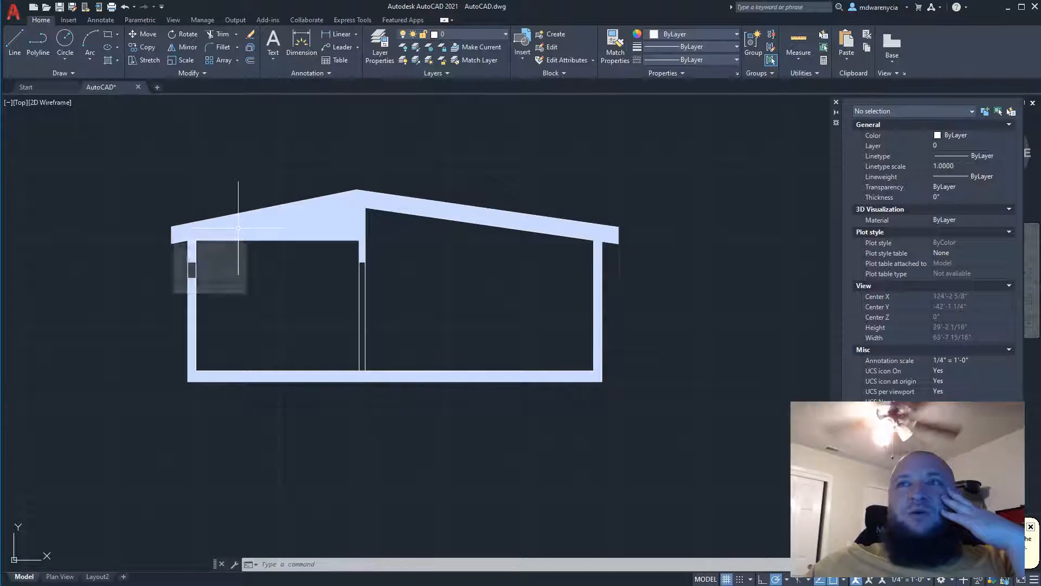
pyautogui.scroll(2, 133, 210)
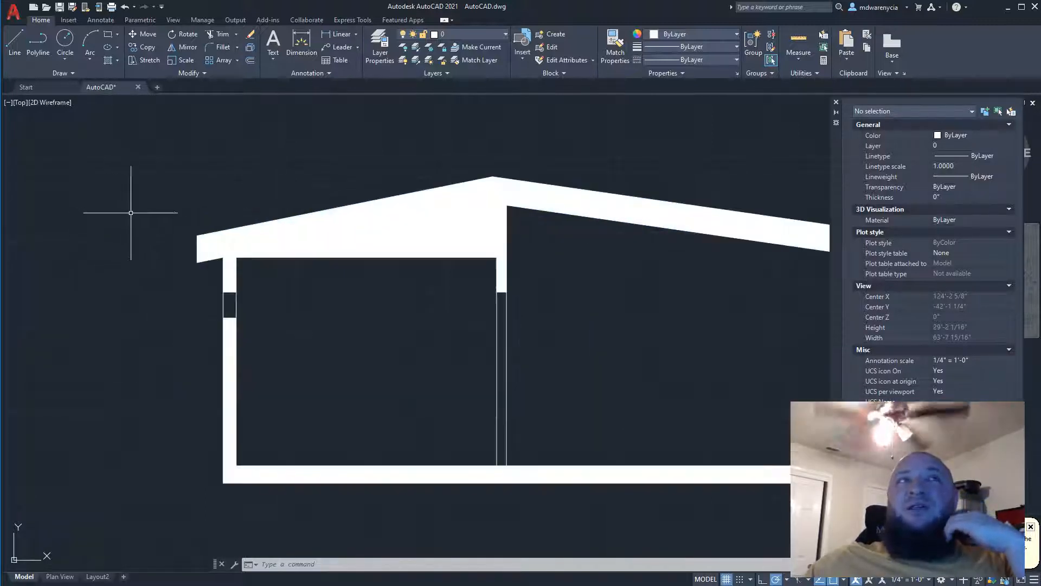
pyautogui.moveTo(222, 254); pyautogui.dragTo(431, 360, button='middle')
pyautogui.moveTo(262, 343); pyautogui.dragTo(544, 409, button='middle')
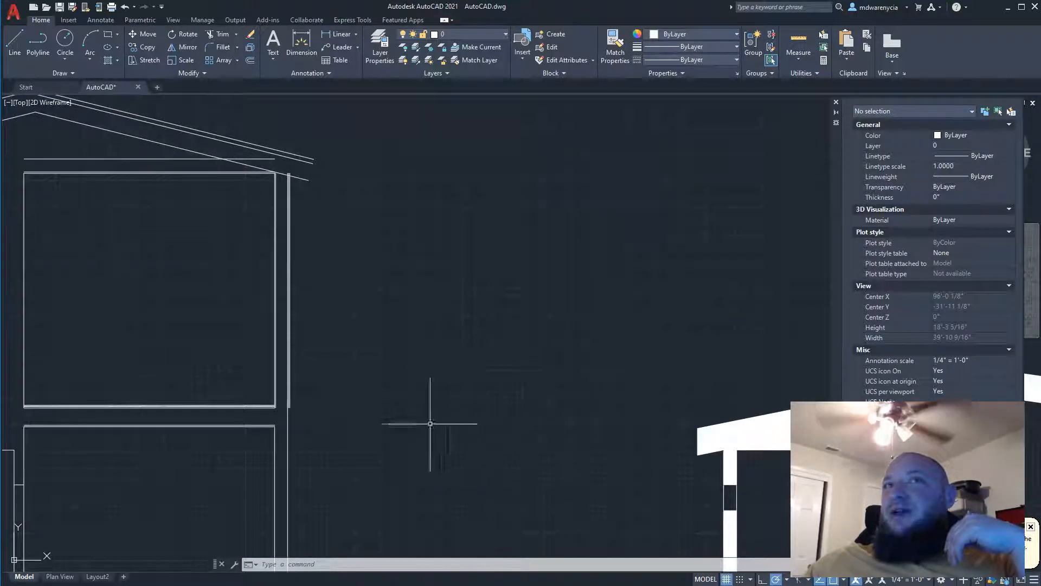
pyautogui.scroll(6, 186, 188)
pyautogui.moveTo(429, 170); pyautogui.dragTo(238, 358, button='middle')
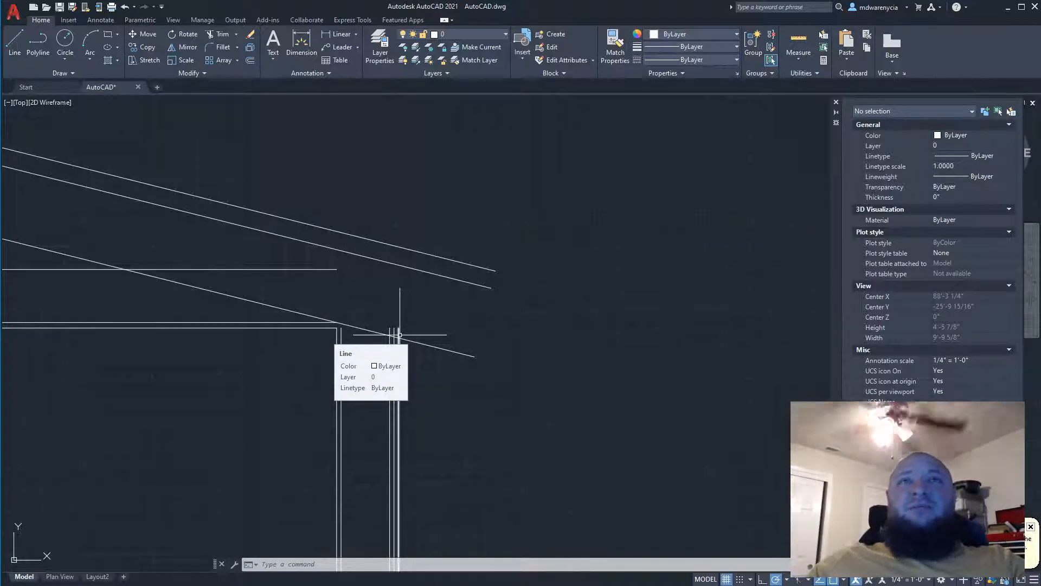
pyautogui.scroll(-5, 353, 206)
pyautogui.moveTo(251, 325)
pyautogui.mouseDown(button='middle')
pyautogui.moveTo(208, 459)
pyautogui.moveTo(300, 333)
pyautogui.mouseUp(button='middle')
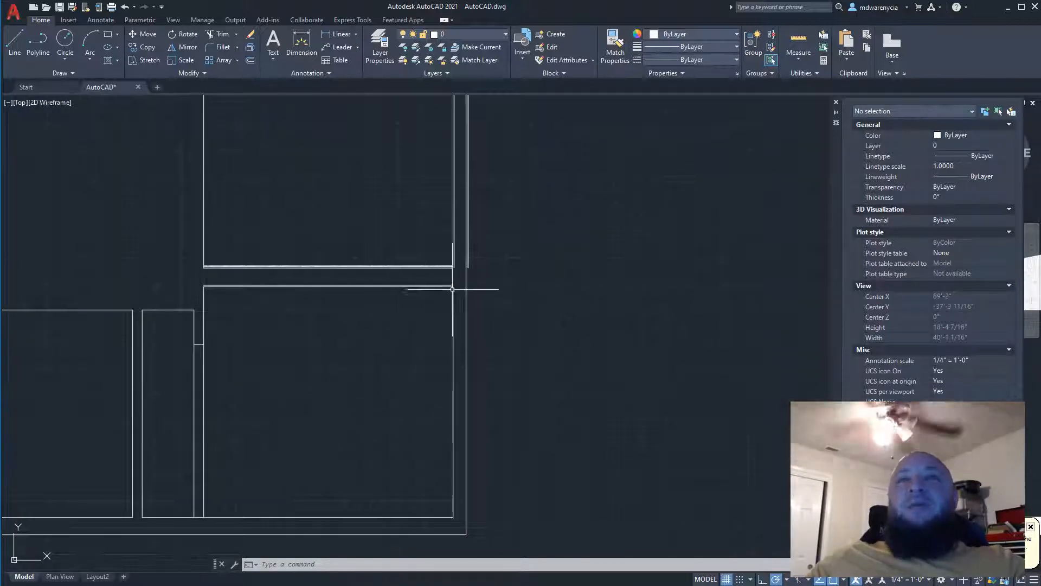
pyautogui.scroll(4, 456, 291)
pyautogui.scroll(-4, 437, 306)
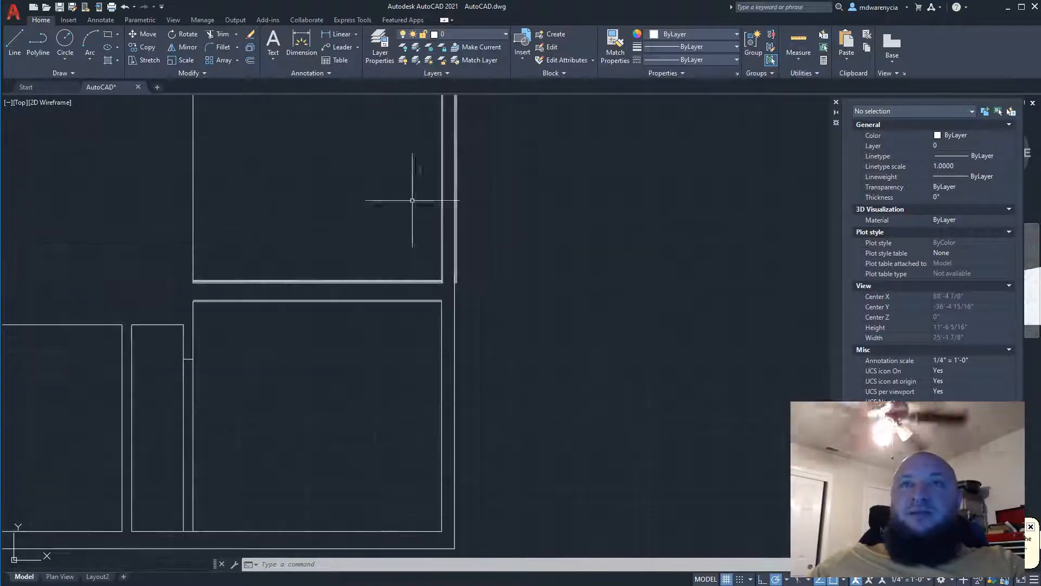
# Measure the roof thickness on the right slope of the finished solid-filled section
pyautogui.moveTo(414, 203); pyautogui.dragTo(366, 482, button='middle')
pyautogui.moveTo(446, 330); pyautogui.dragTo(103, 271, button='middle')
pyautogui.moveTo(698, 427); pyautogui.dragTo(341, 318, button='middle')
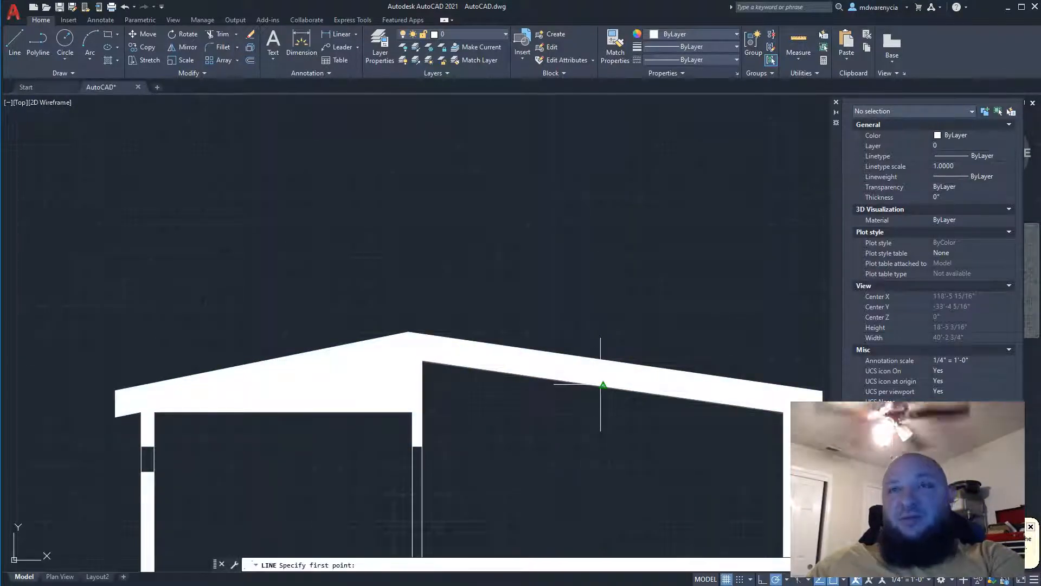
pyautogui.click(798, 40)
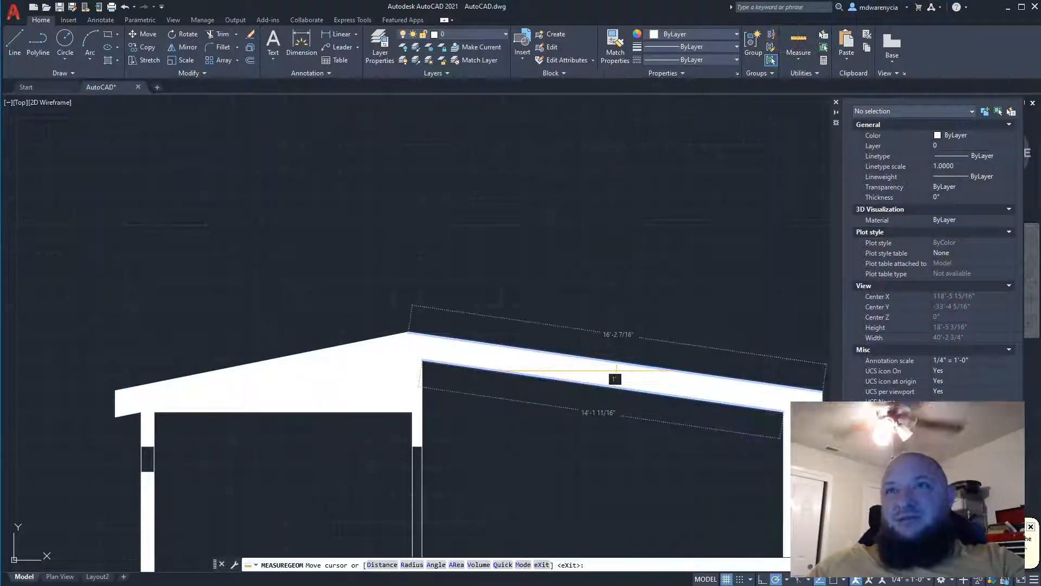
pyautogui.press('Escape')
# Delete the middle layer line on the right roof slope of the two-storey section
pyautogui.scroll(6, 750, 274)
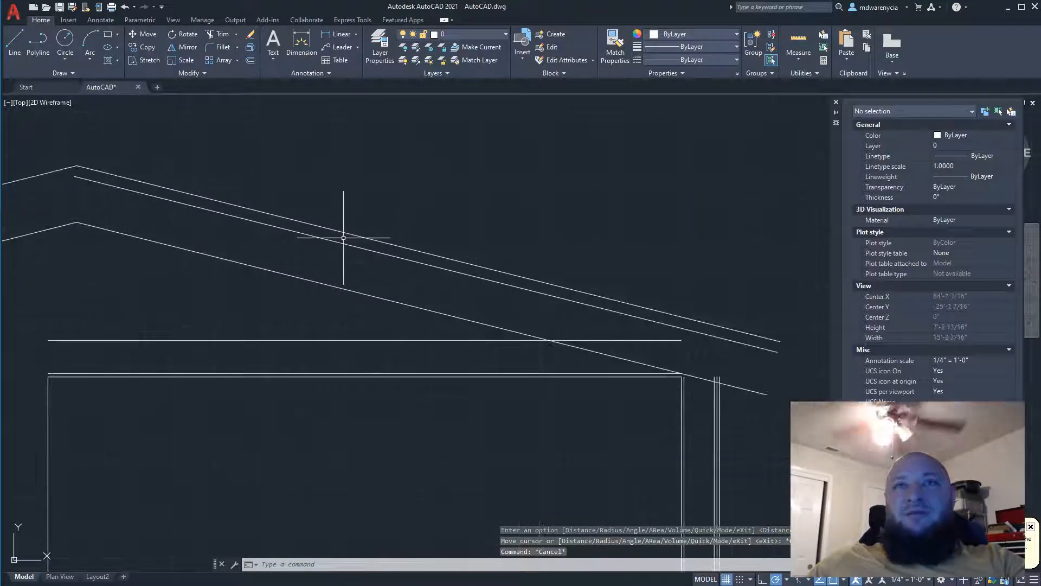
pyautogui.click(333, 240)
pyautogui.press('Delete')
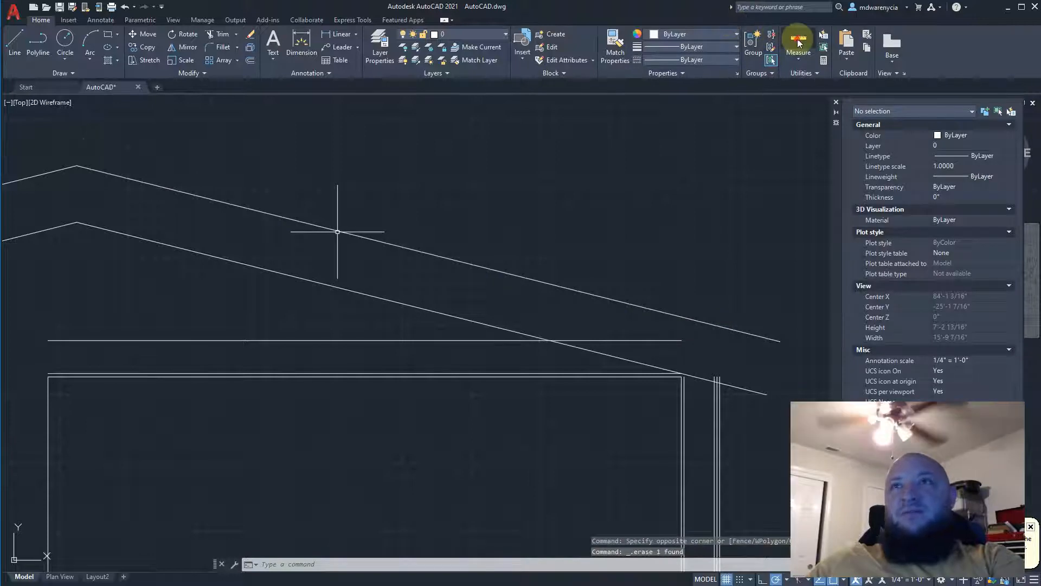
# Measure the distance between the two remaining right-slope roof lines and compare it with the finished section's roof
pyautogui.click(798, 44)
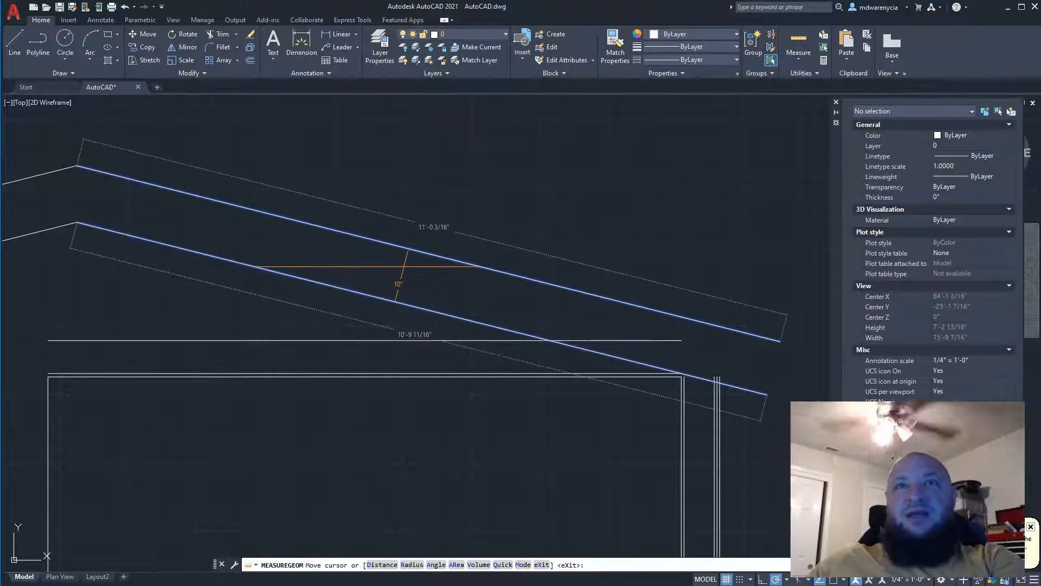
pyautogui.scroll(-8, 437, 264)
pyautogui.moveTo(612, 332); pyautogui.dragTo(222, 250, button='middle')
pyautogui.scroll(6, 551, 282)
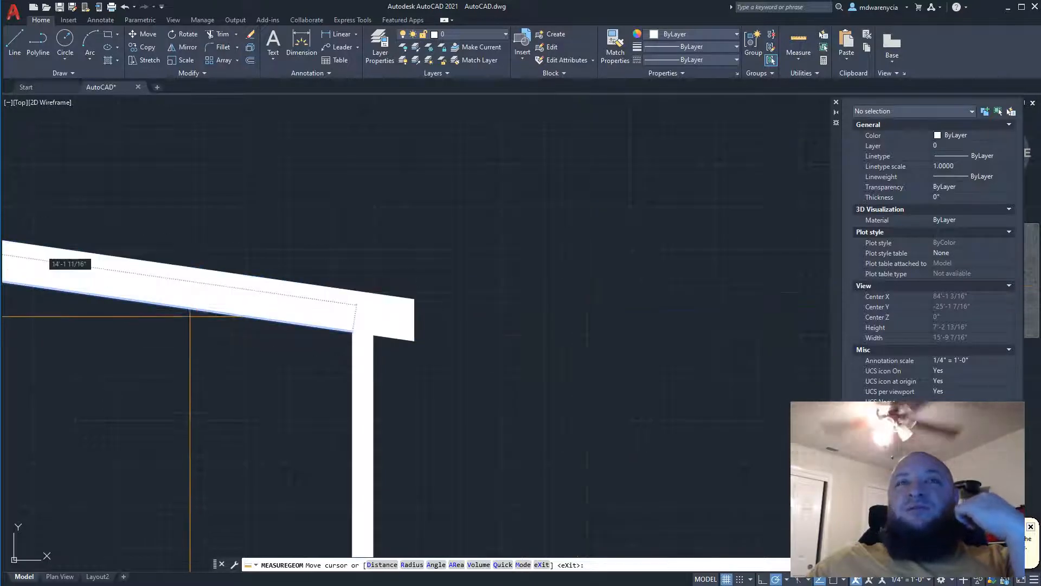
pyautogui.moveTo(250, 337); pyautogui.dragTo(506, 339, button='middle')
pyautogui.press('Escape')
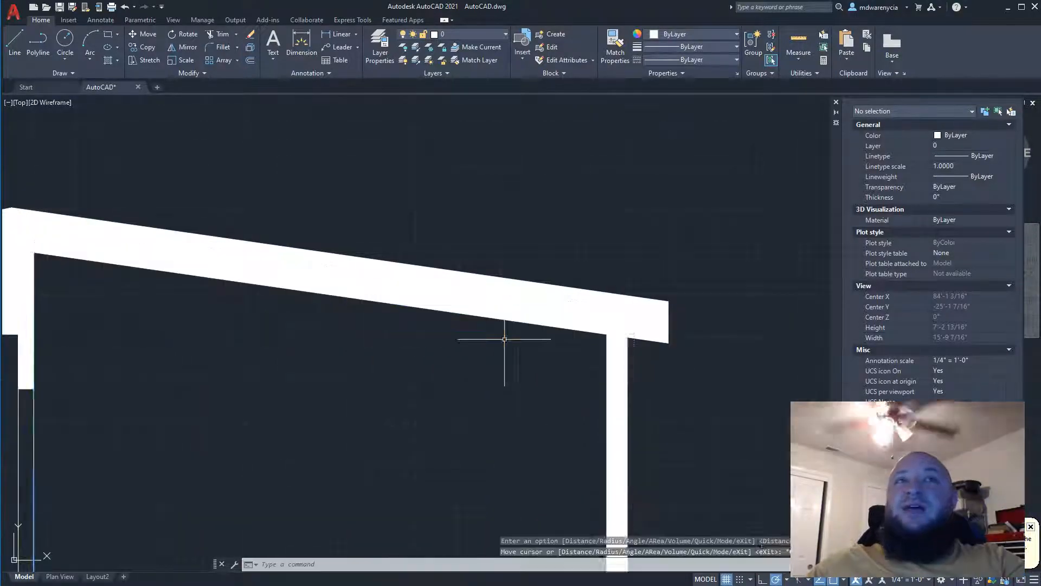
pyautogui.scroll(2, 346, 380)
pyautogui.press('Escape')
pyautogui.moveTo(297, 362); pyautogui.dragTo(518, 346, button='middle')
pyautogui.scroll(-6, 518, 346)
pyautogui.moveTo(293, 259); pyautogui.dragTo(553, 305, button='middle')
pyautogui.scroll(-2, 305, 286)
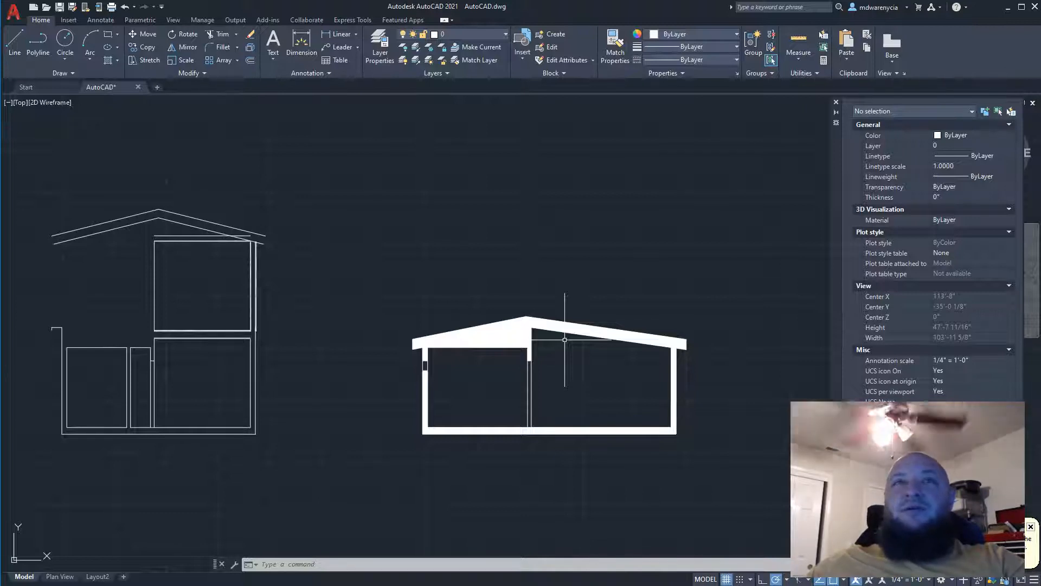
pyautogui.scroll(4, 343, 298)
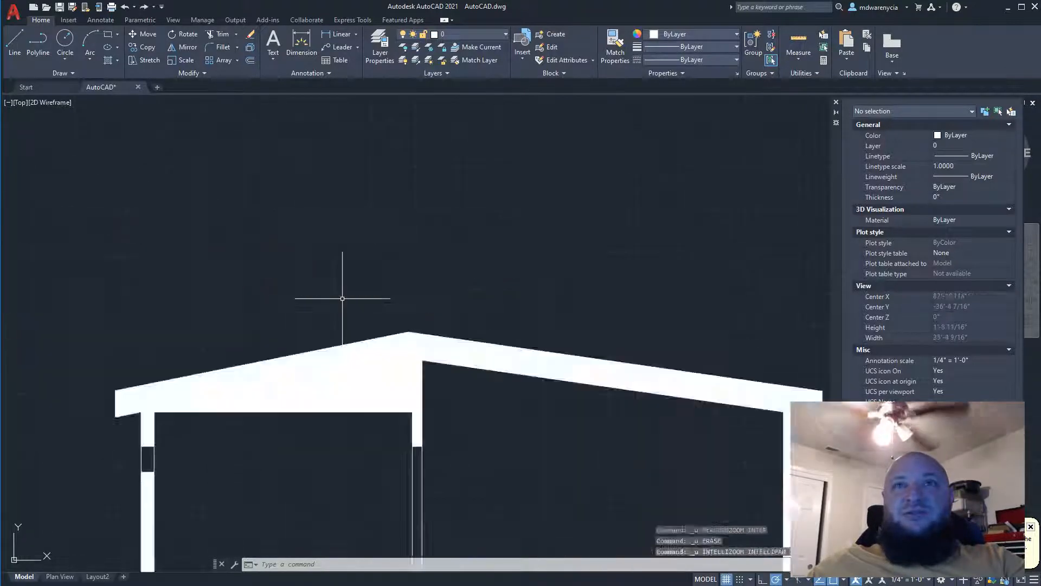
# Undo the whole two-storey section build-up, back to the original pair of solid-filled building sections
pyautogui.hotkey('ctrl', 'z')
pyautogui.hotkey('ctrl', 'z')
pyautogui.hotkey('ctrl', 'z')
pyautogui.hotkey('ctrl', 'z')
pyautogui.hotkey('ctrl', 'z')
pyautogui.hotkey('ctrl', 'z')
pyautogui.hotkey('ctrl', 'z')
pyautogui.hotkey('ctrl', 'z')
pyautogui.hotkey('ctrl', 'z')
pyautogui.hotkey('ctrl', 'z')
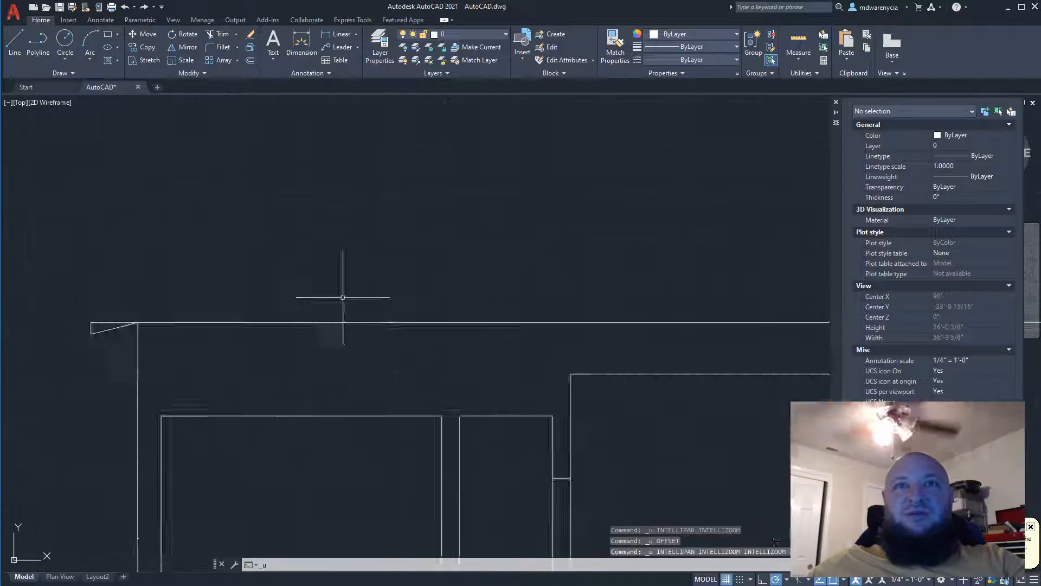
pyautogui.hotkey('ctrl', 'z')
pyautogui.hotkey('ctrl', 'z')
pyautogui.hotkey('ctrl', 'z')
pyautogui.hotkey('ctrl', 'z')
pyautogui.hotkey('ctrl', 'z')
pyautogui.hotkey('ctrl', 'z')
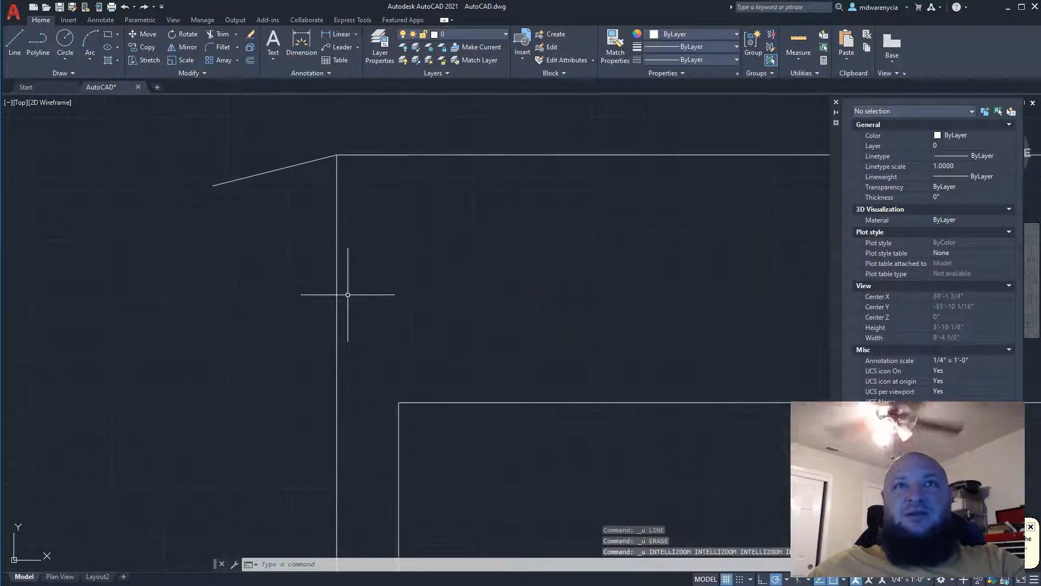
pyautogui.hotkey('ctrl', 'z')
pyautogui.hotkey('ctrl', 'z')
pyautogui.hotkey('ctrl', 'z')
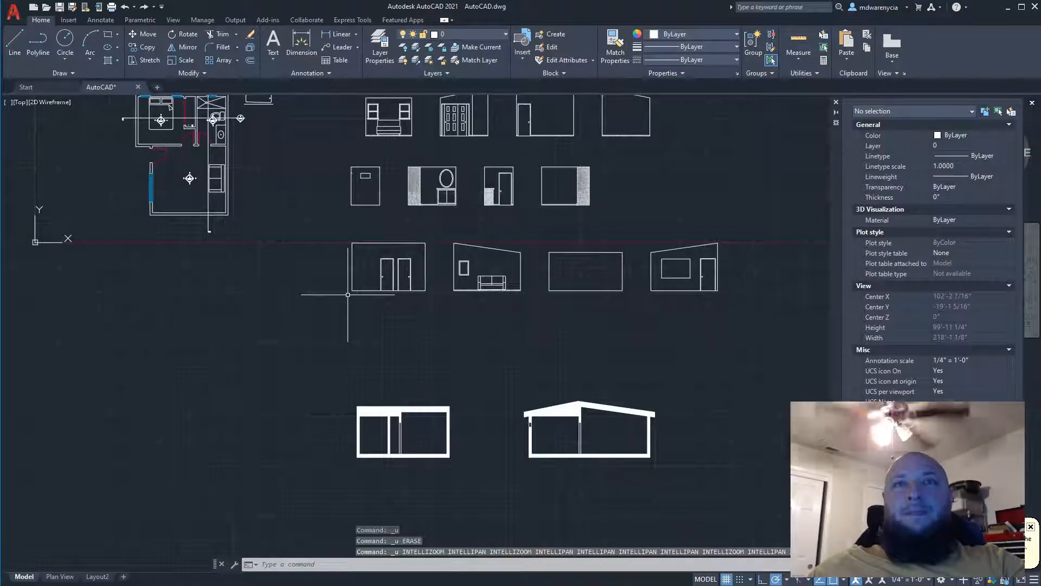
# Redo the last undone grouping and save the drawing
pyautogui.hotkey('ctrl', 'z')
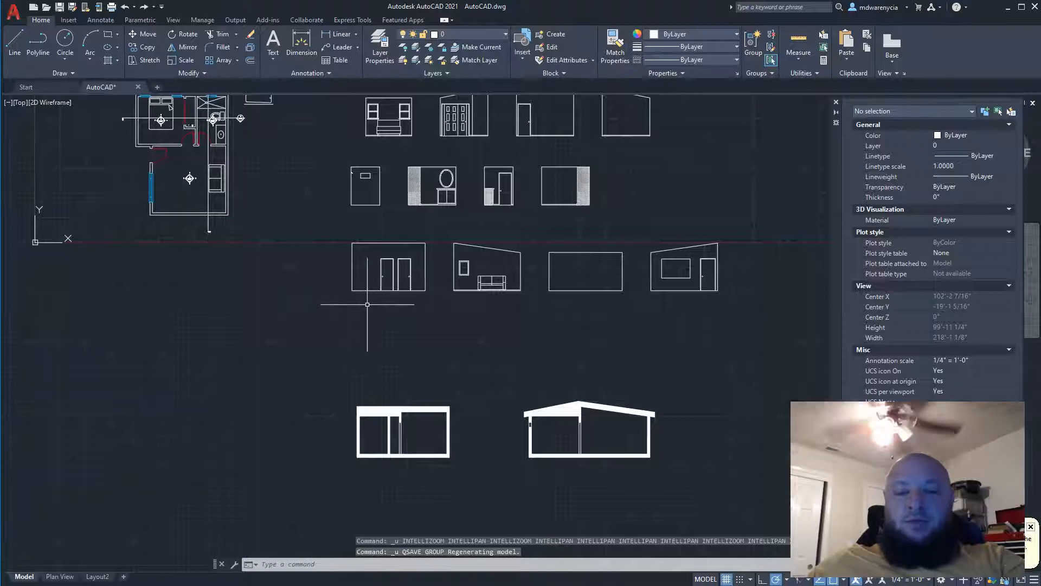
pyautogui.hotkey('ctrl', 'y')
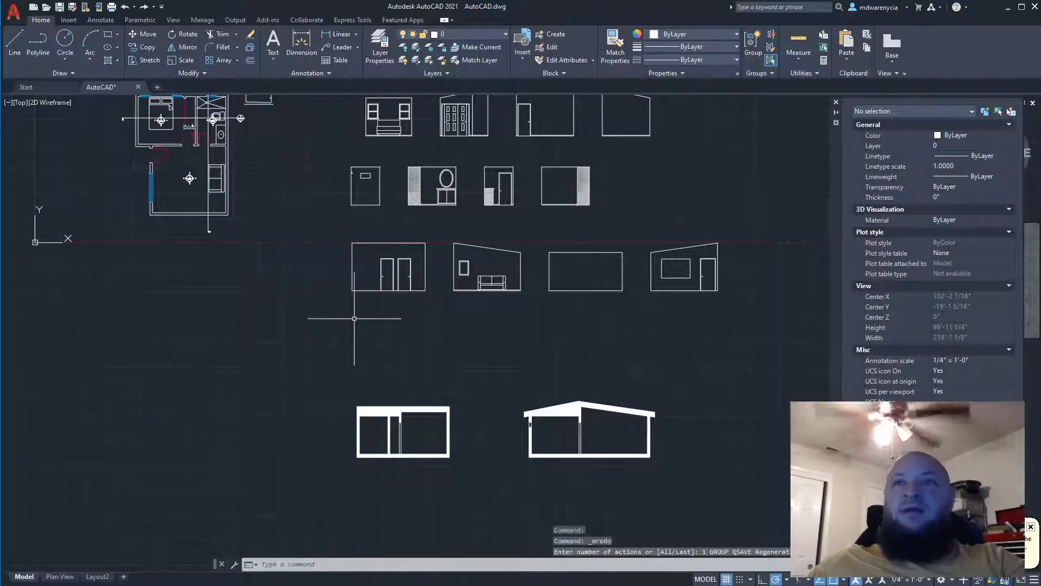
pyautogui.hotkey('ctrl', 'y')
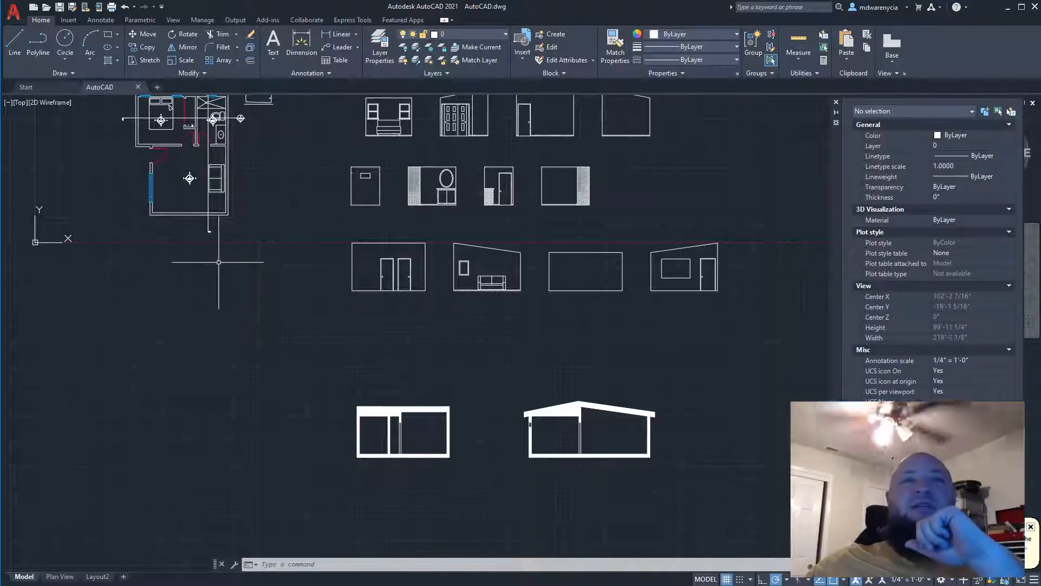
# Examine the elevation marker in the floor plan's living room and open the text style settings
pyautogui.moveTo(249, 293); pyautogui.dragTo(302, 430, button='middle')
pyautogui.scroll(4, 250, 331)
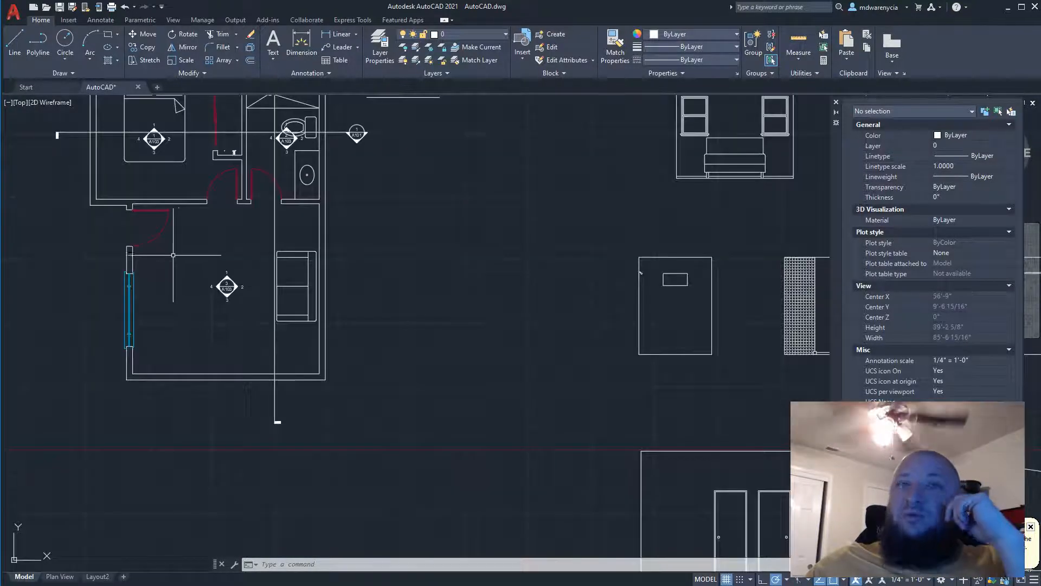
pyautogui.scroll(6, 178, 244)
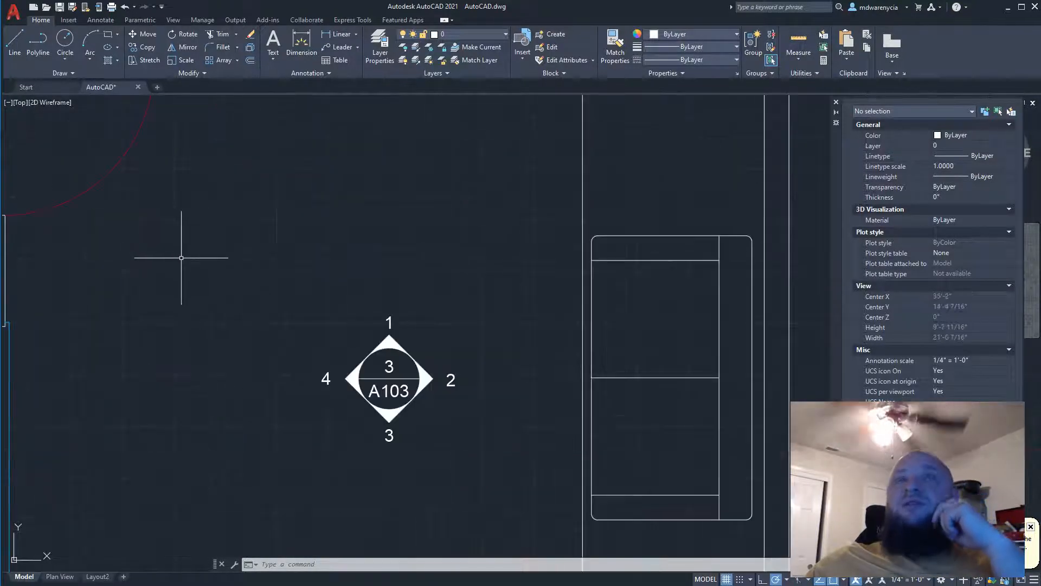
pyautogui.click(93, 23)
pyautogui.click(76, 36)
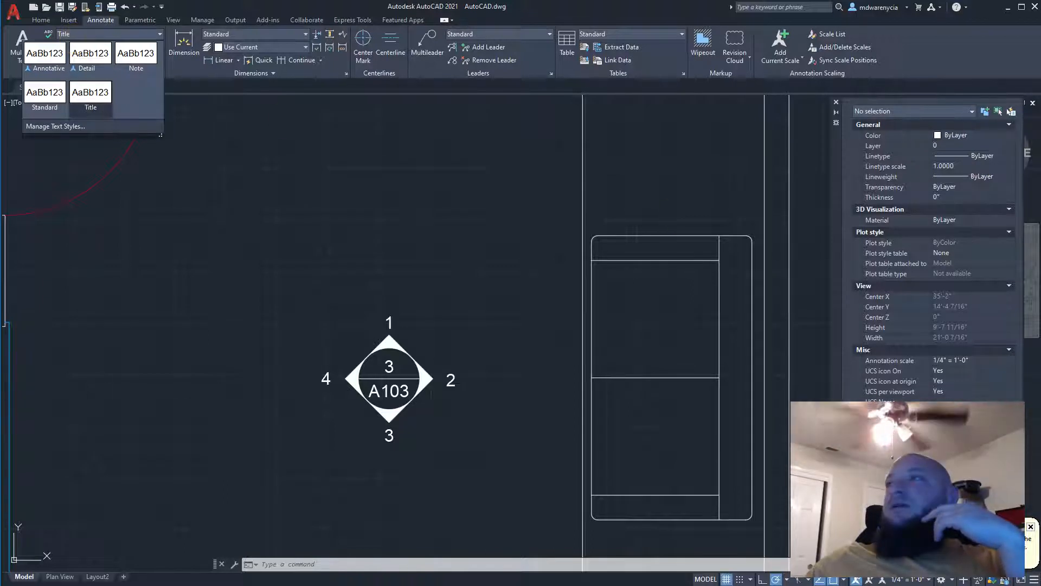
pyautogui.click(56, 127)
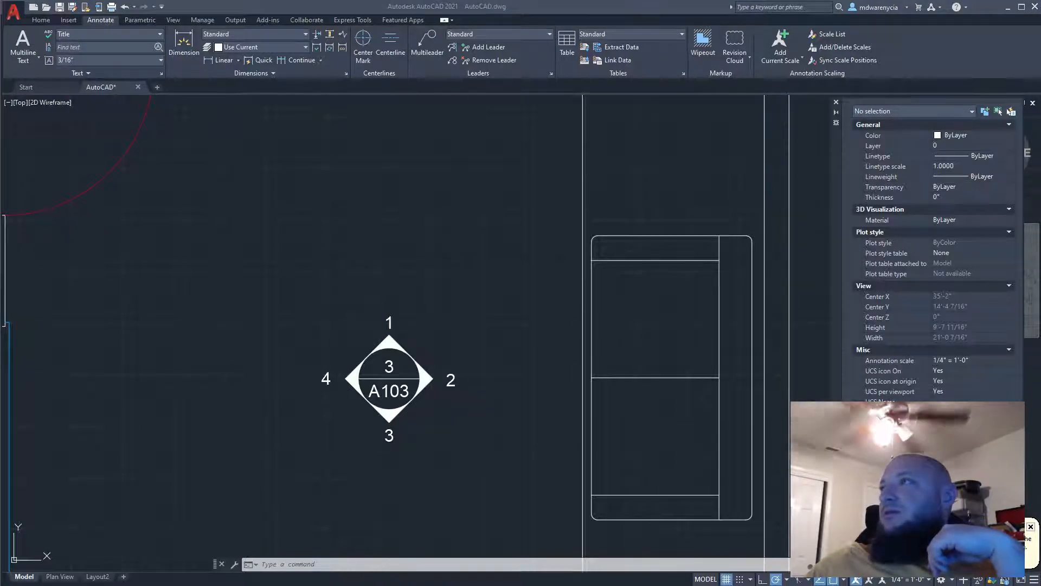
# From the Plan View layout, set the Annotative text style's paper text height to 1/8"
pyautogui.click(59, 577)
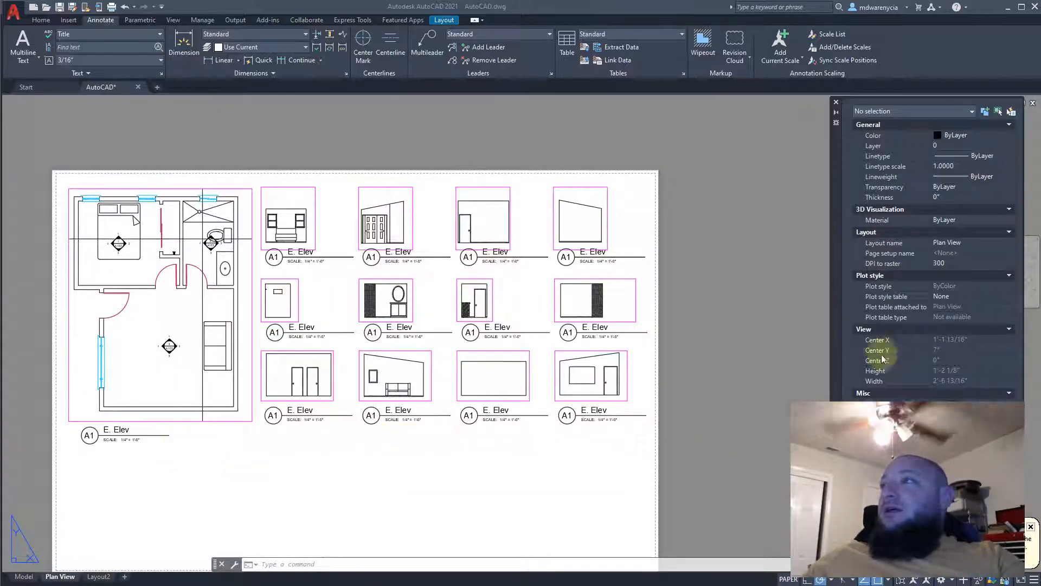
pyautogui.click(79, 34)
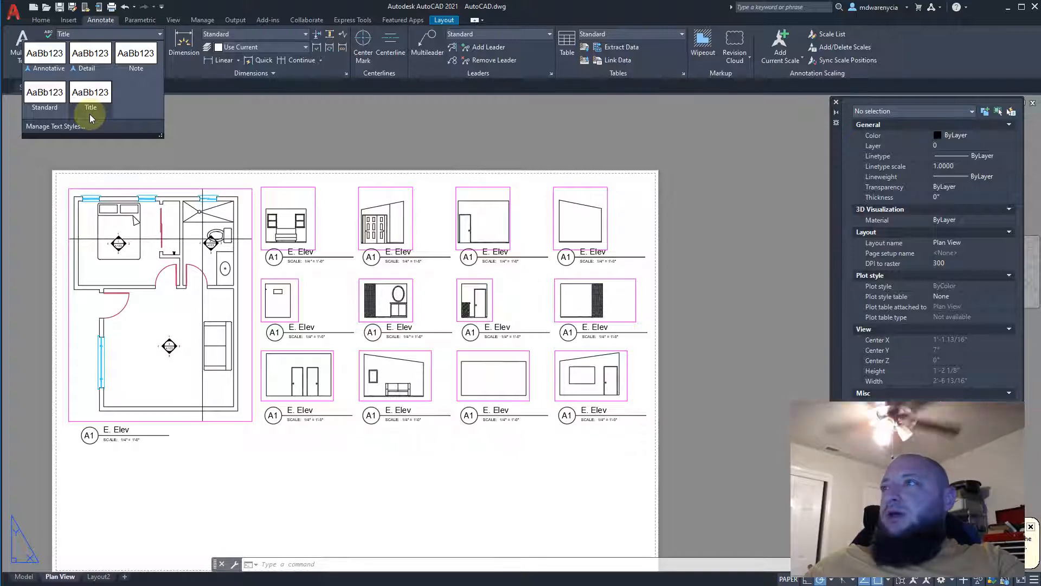
pyautogui.click(49, 130)
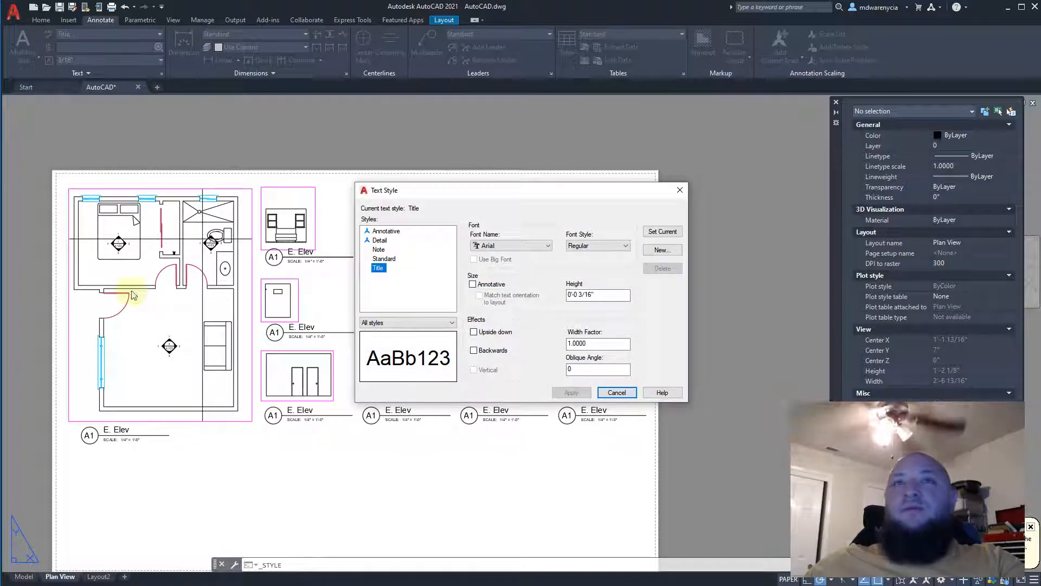
pyautogui.click(379, 232)
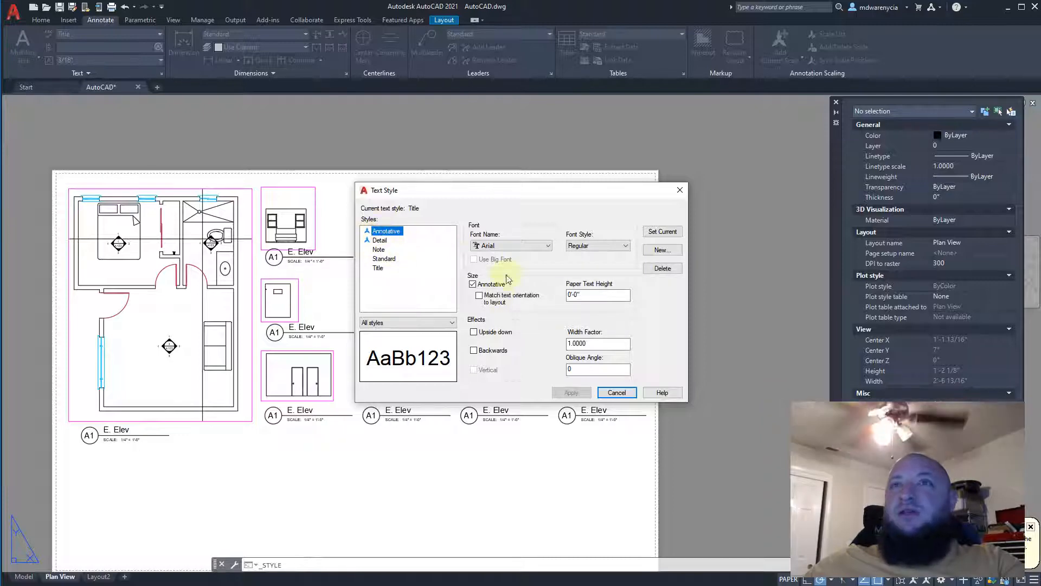
pyautogui.doubleClick(594, 295)
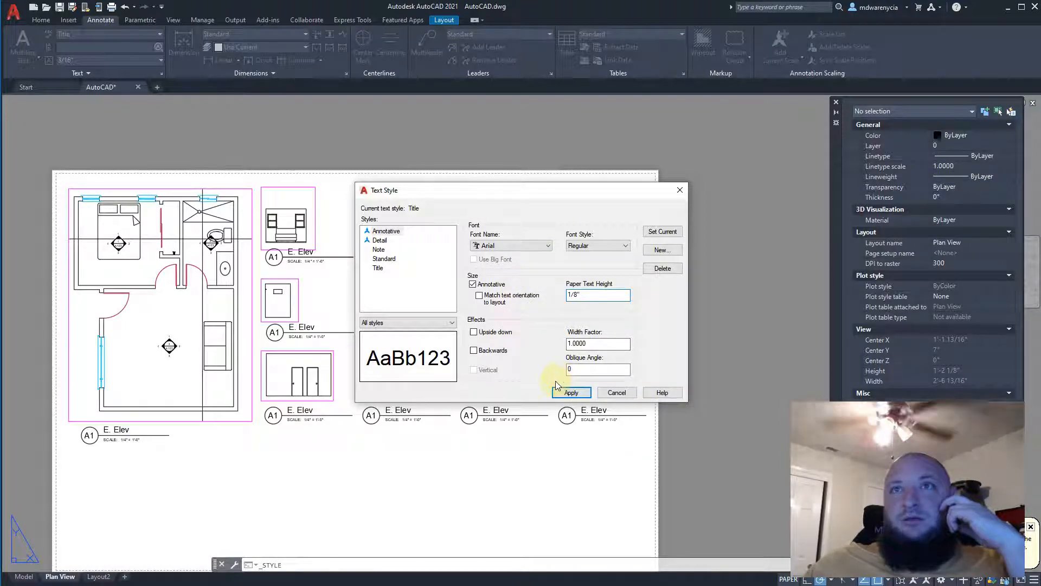
pyautogui.click(617, 392)
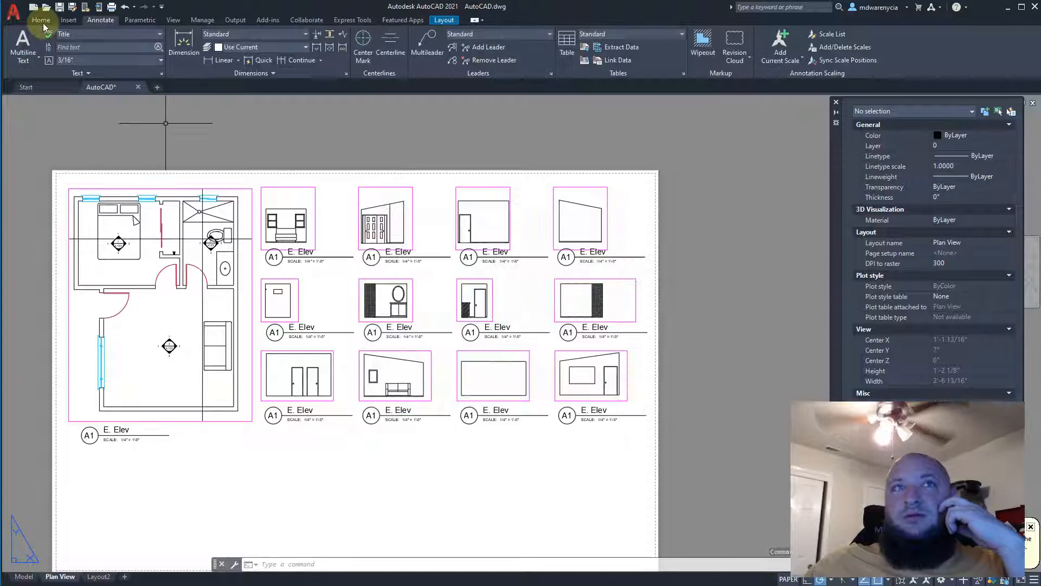
# Create a text style named Room, based on the Annotative style, with a paper text height of 1/8"
pyautogui.click(83, 73)
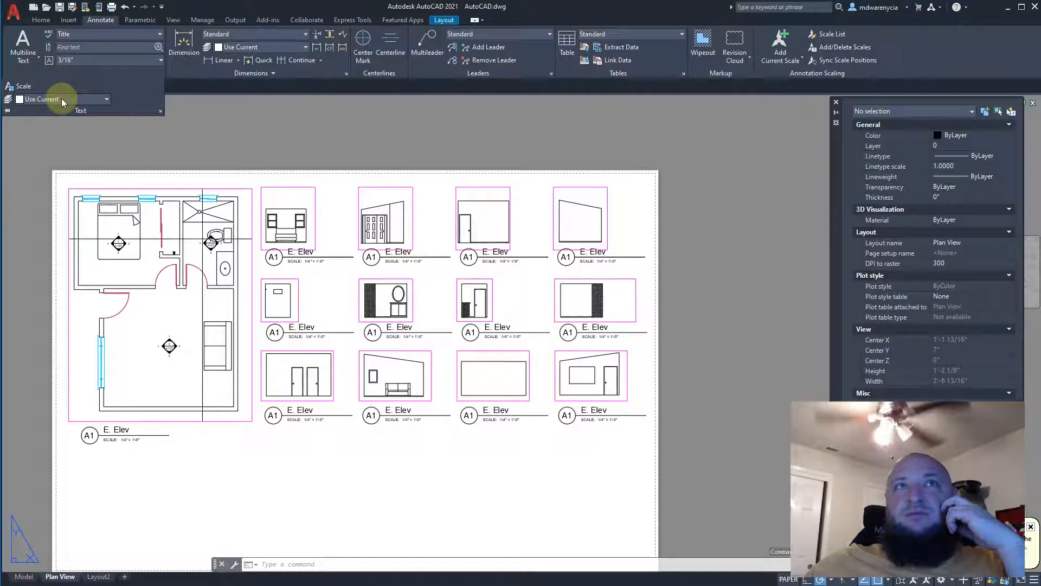
pyautogui.click(78, 36)
pyautogui.click(67, 128)
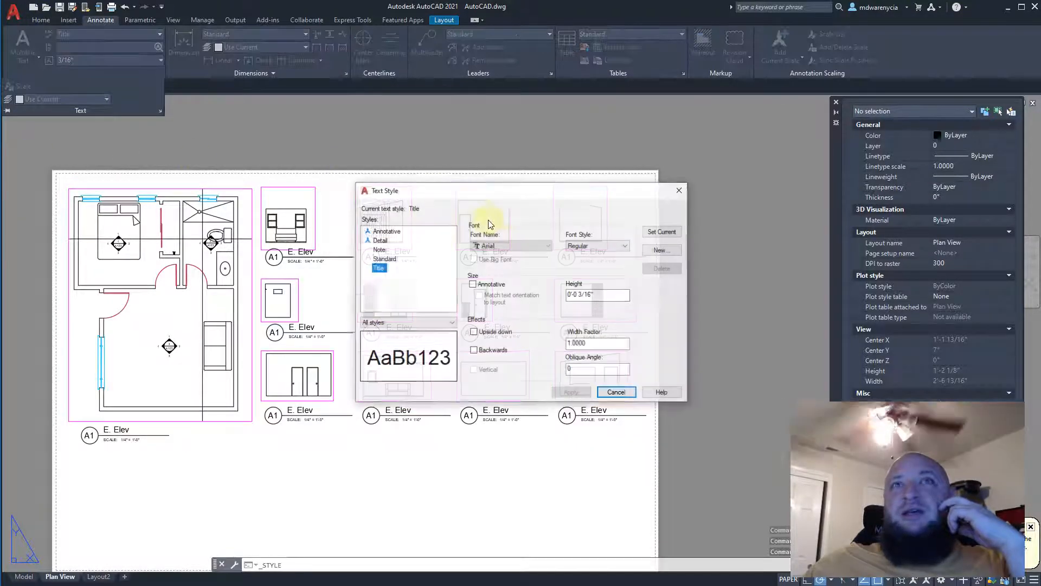
pyautogui.click(386, 231)
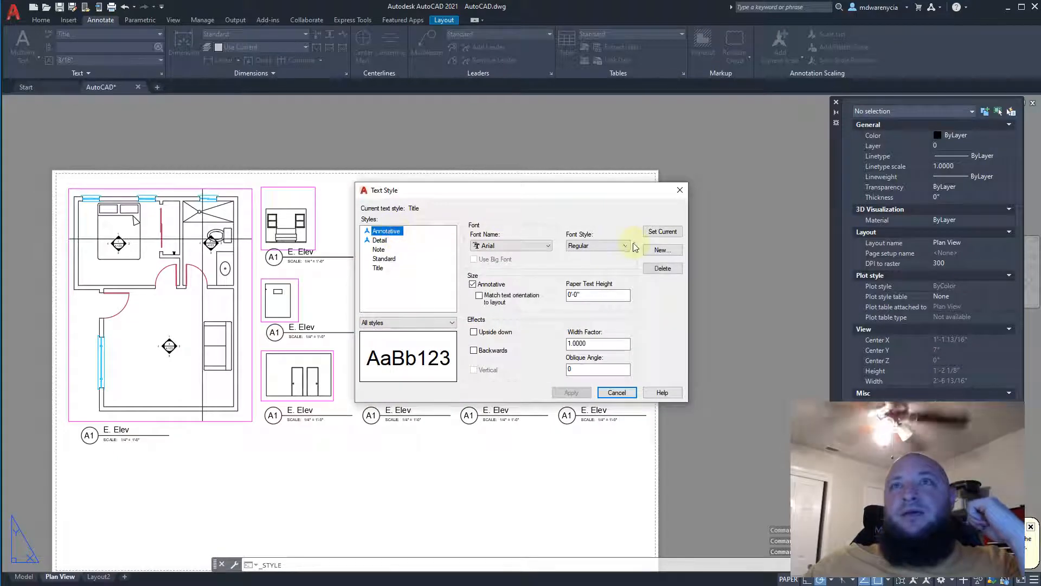
pyautogui.click(660, 252)
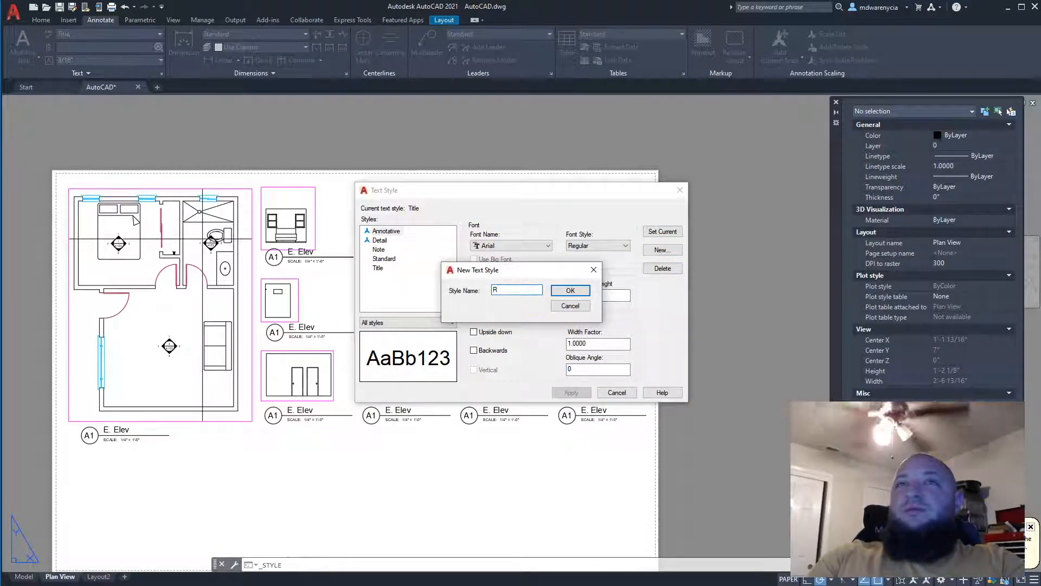
pyautogui.press('Return')
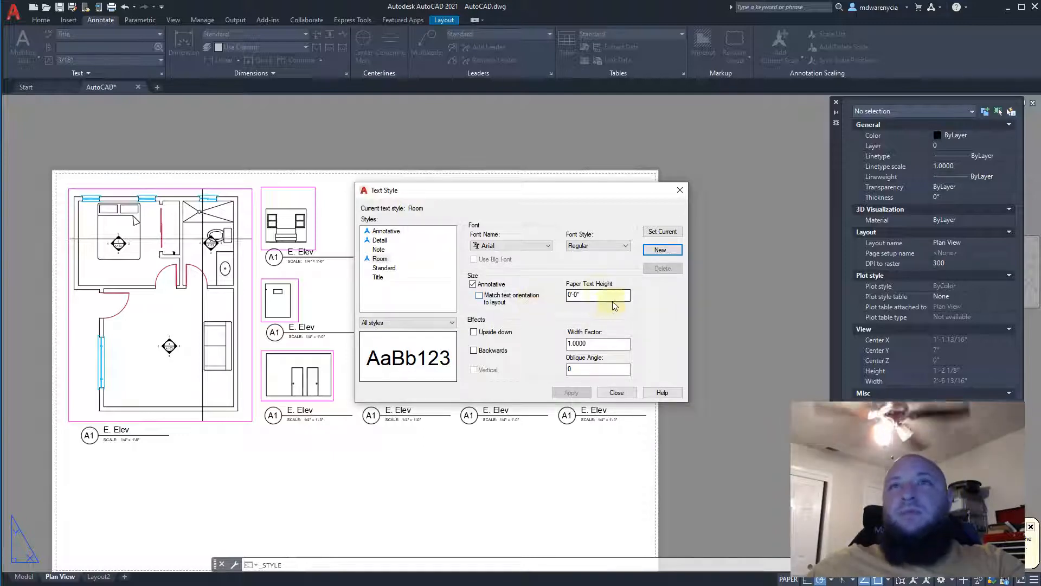
pyautogui.write('1/8')
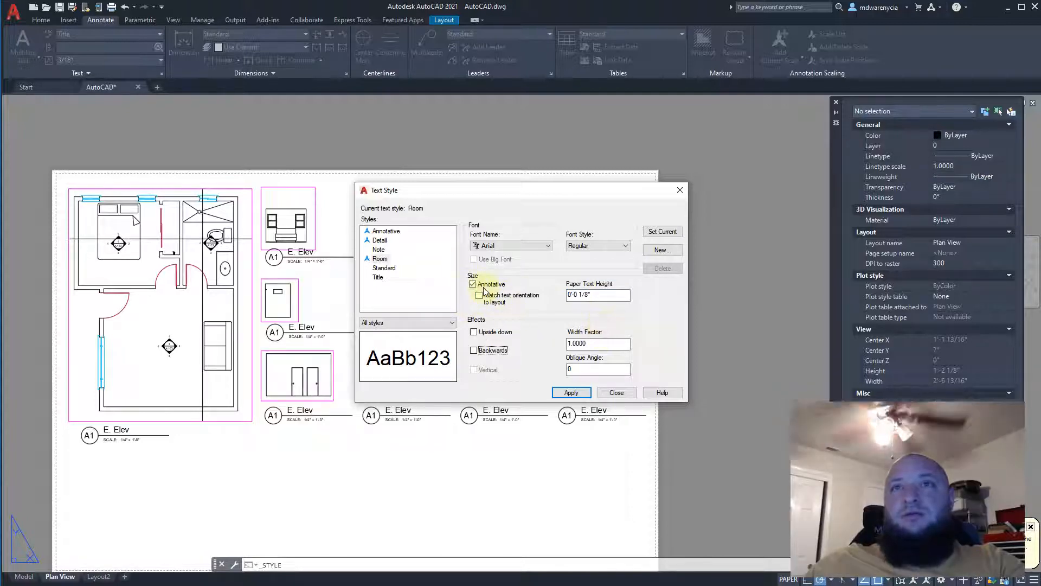
pyautogui.click(570, 393)
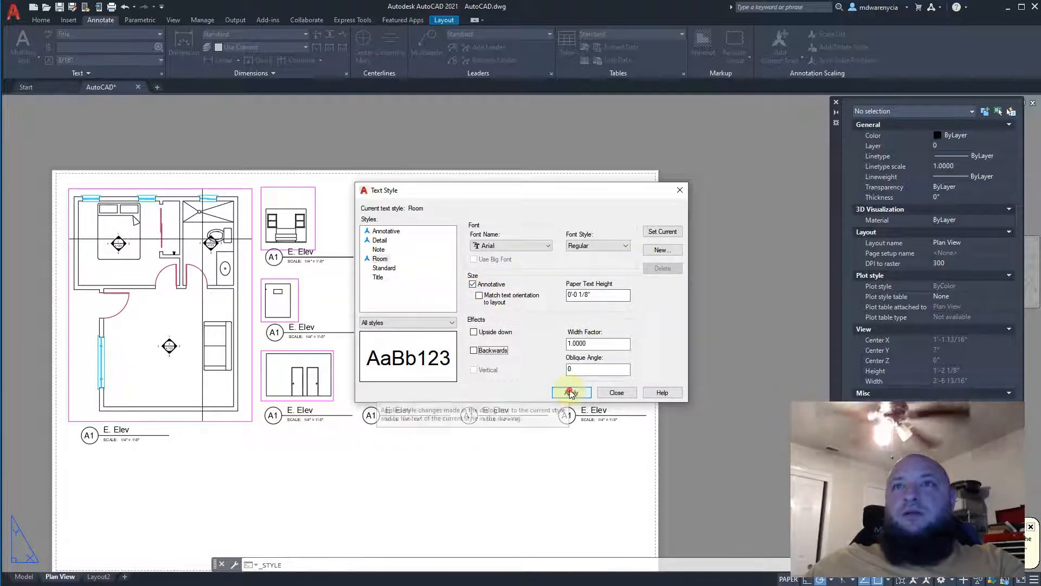
pyautogui.click(616, 392)
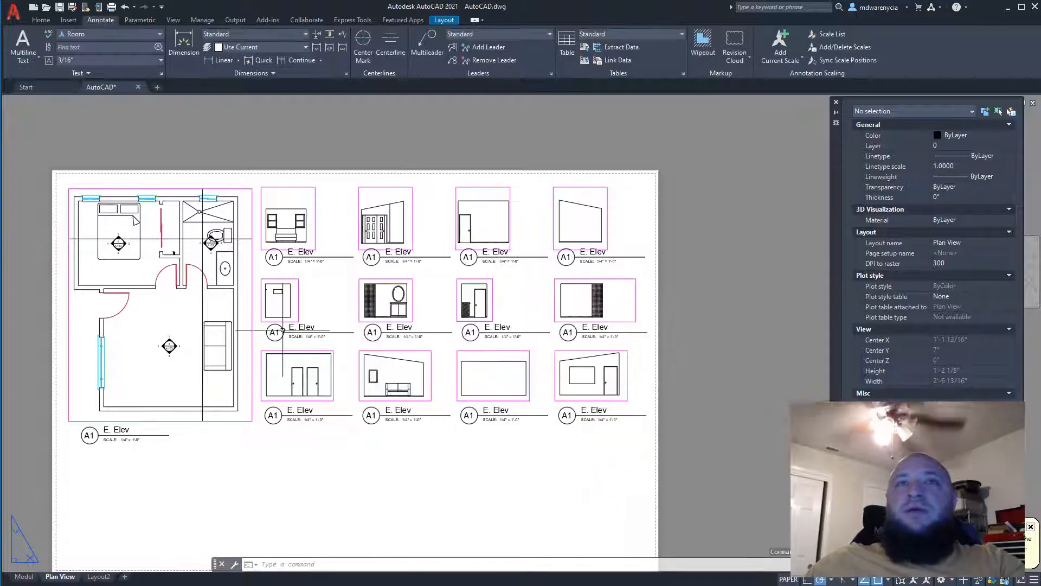
# In model space, add the centred single-line text "LIVING ROOM" above and beside the living room's elevation marker
pyautogui.click(42, 573)
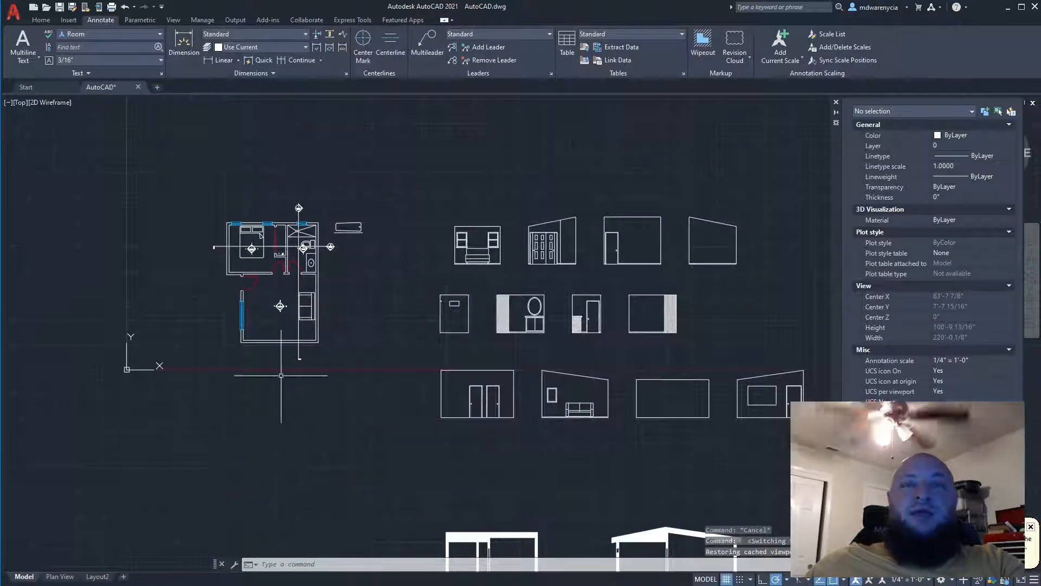
pyautogui.scroll(6, 279, 313)
pyautogui.moveTo(258, 298); pyautogui.dragTo(266, 328, button='middle')
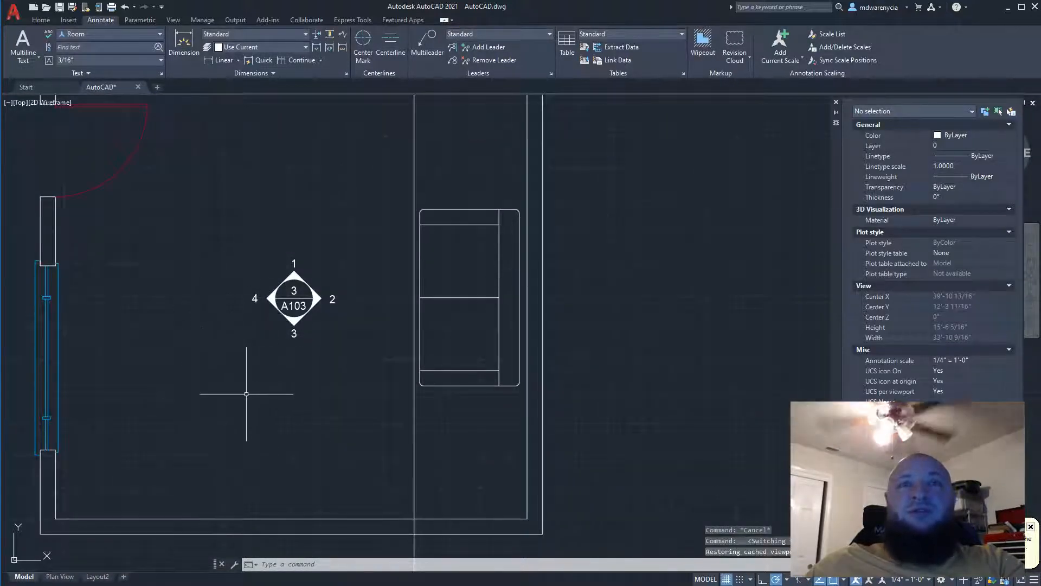
pyautogui.moveTo(177, 314); pyautogui.dragTo(205, 405, button='middle')
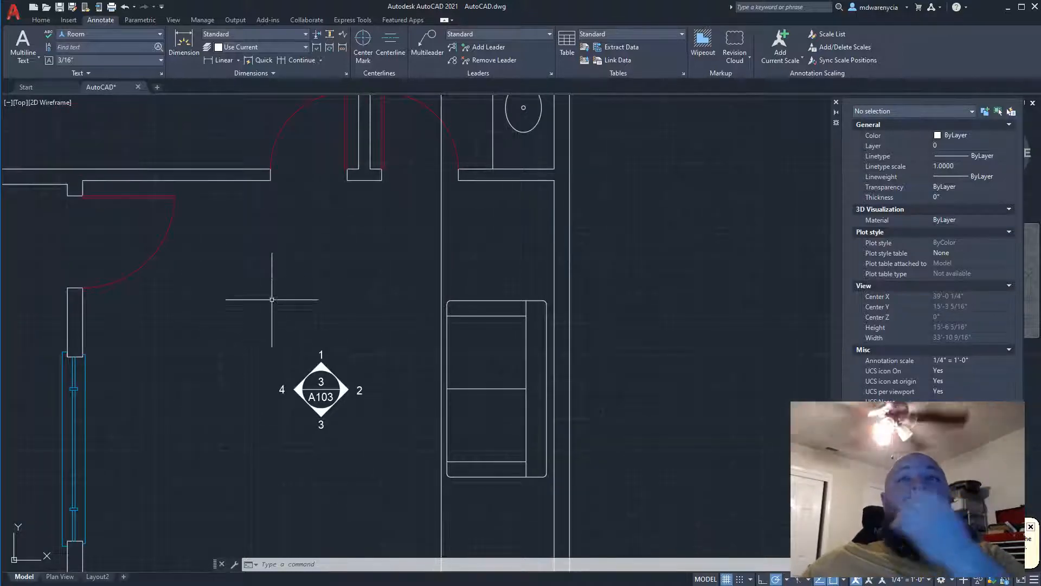
pyautogui.click(24, 59)
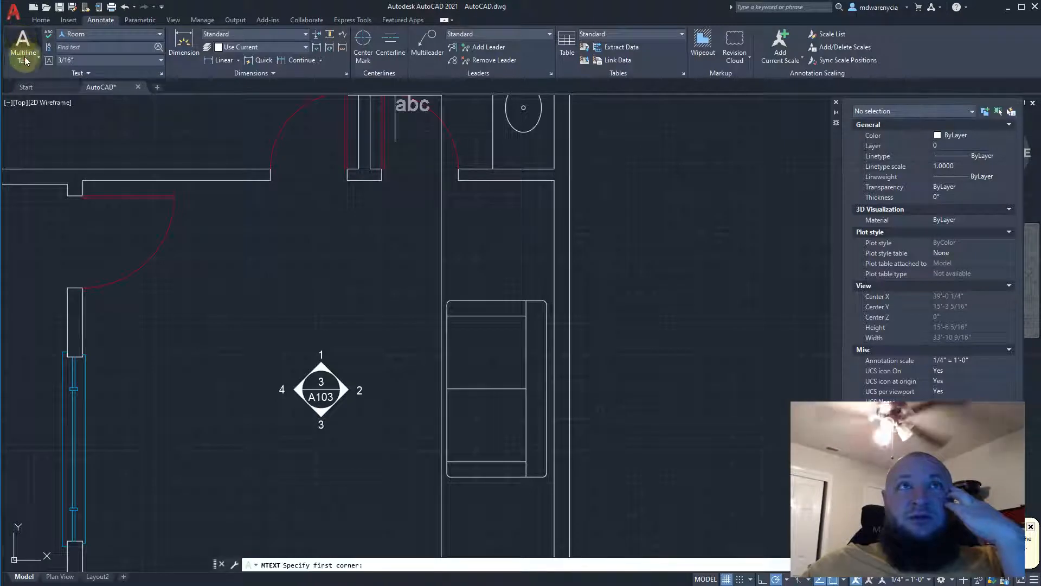
pyautogui.click(24, 60)
pyautogui.click(22, 96)
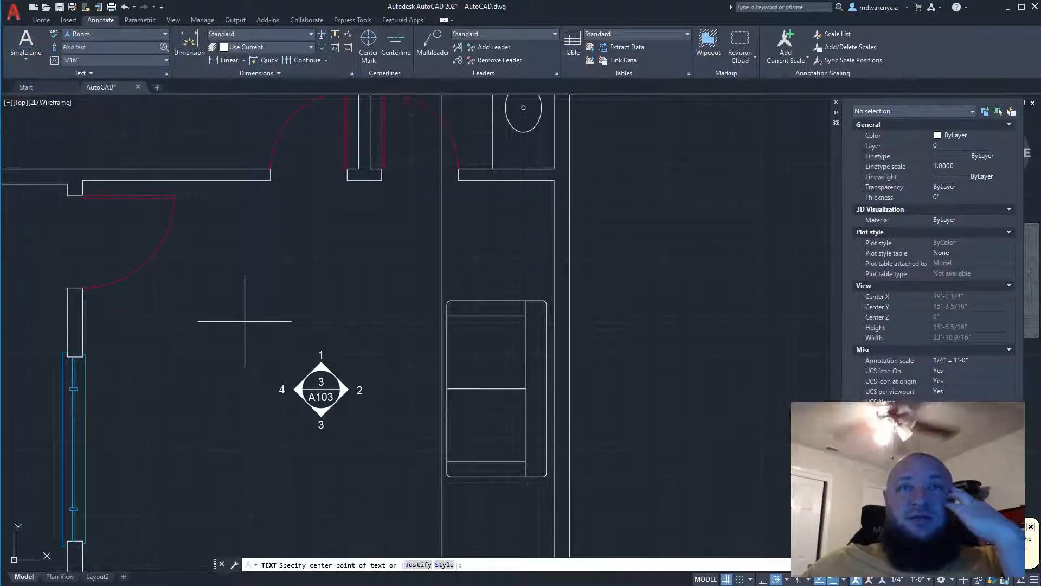
pyautogui.click(223, 320)
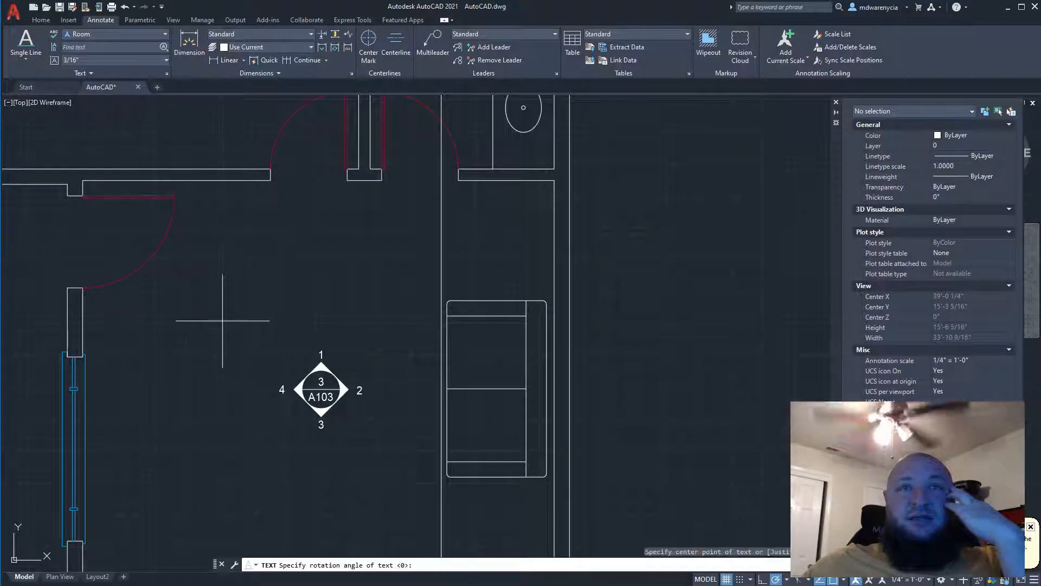
pyautogui.click(355, 321)
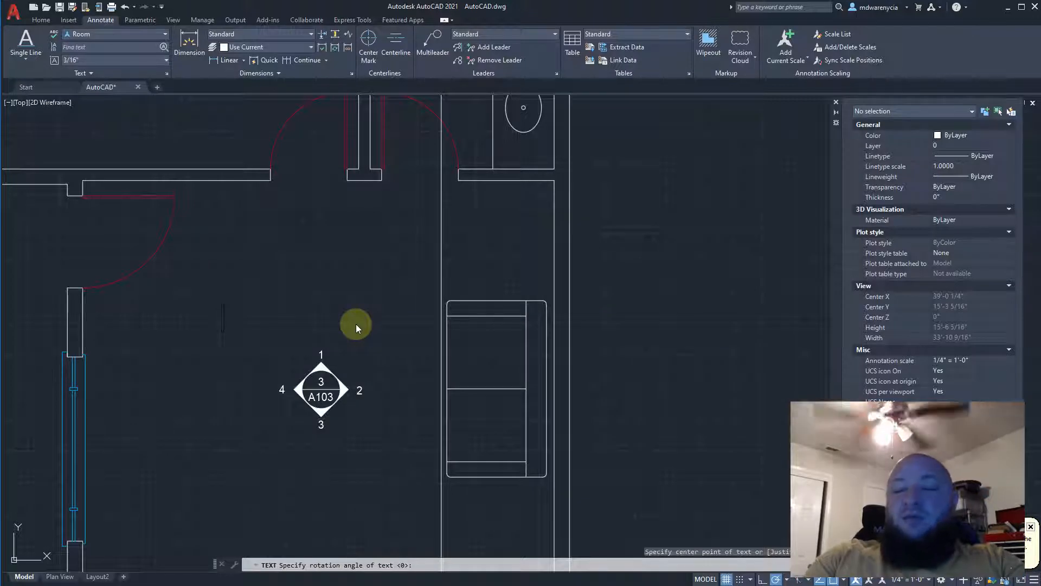
pyautogui.write('LI')
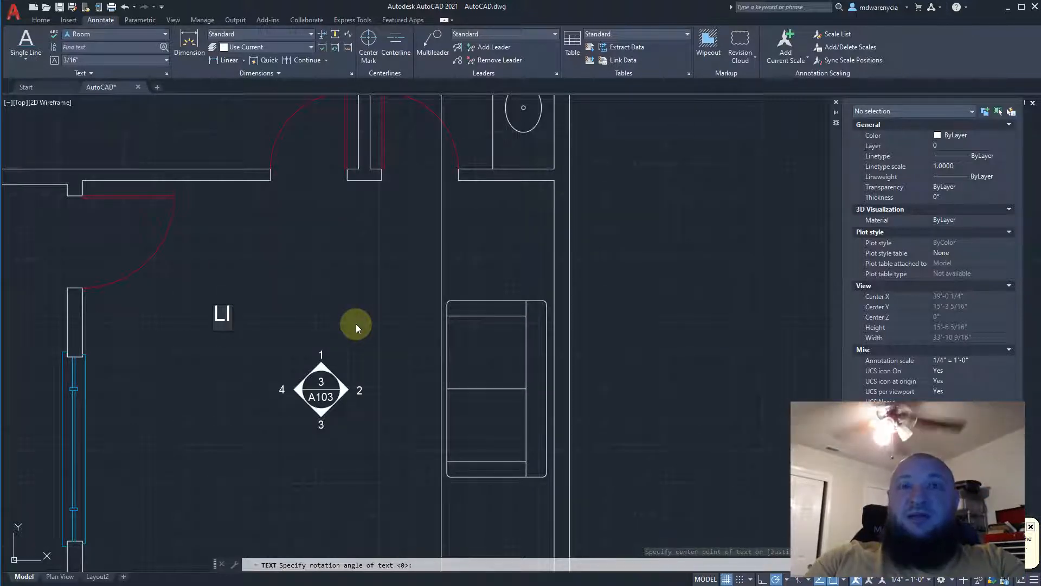
pyautogui.write('VING ROOM')
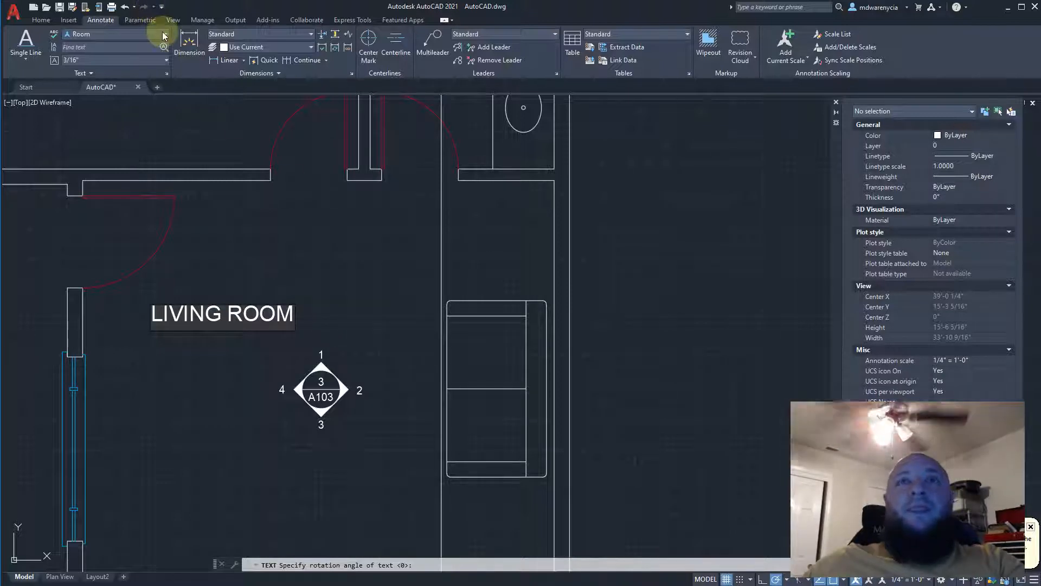
pyautogui.press('Return')
pyautogui.press('Return')
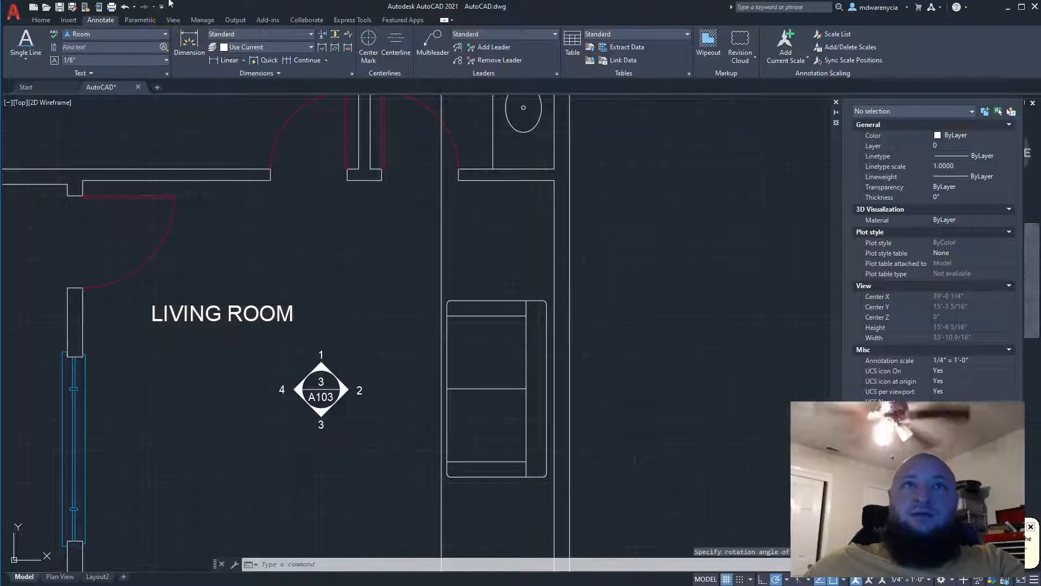
# Add the centred single-line text "BEDROOM" at the foot of the bed in the floor plan
pyautogui.moveTo(223, 256)
pyautogui.mouseDown(button='middle')
pyautogui.moveTo(255, 353)
pyautogui.moveTo(263, 489)
pyautogui.mouseUp(button='middle')
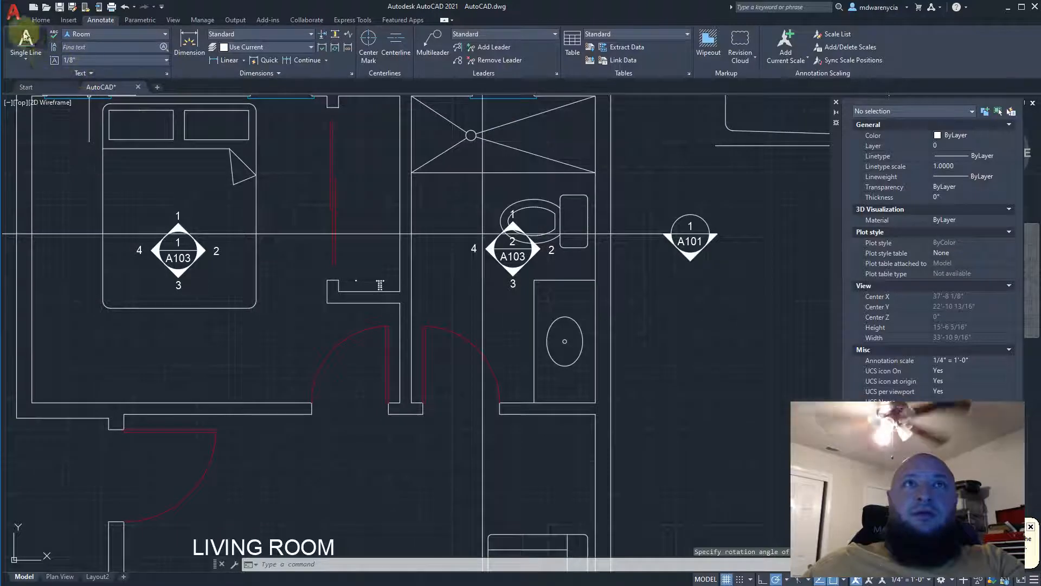
pyautogui.click(26, 43)
pyautogui.click(134, 324)
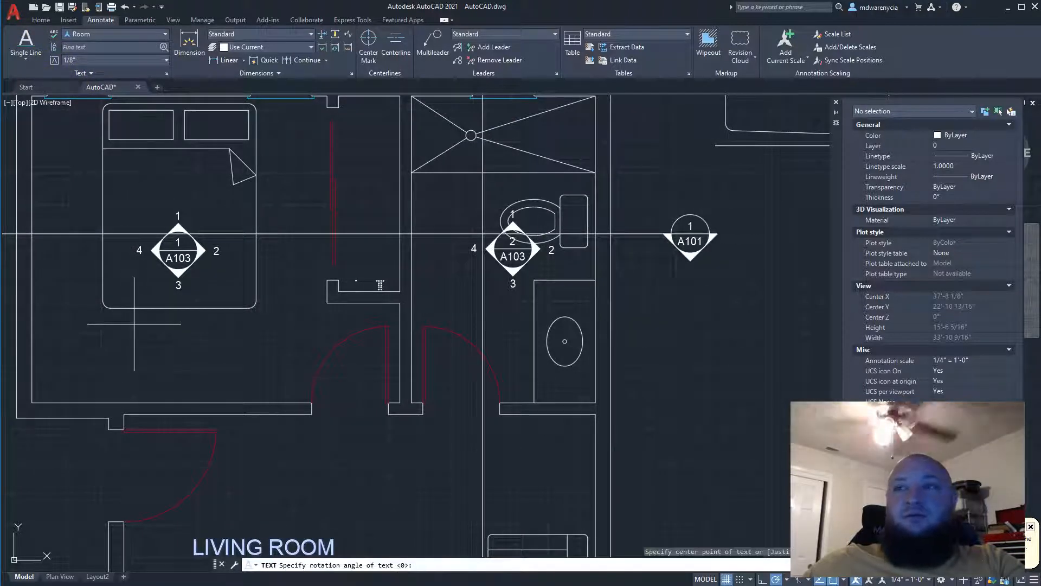
pyautogui.press('Return')
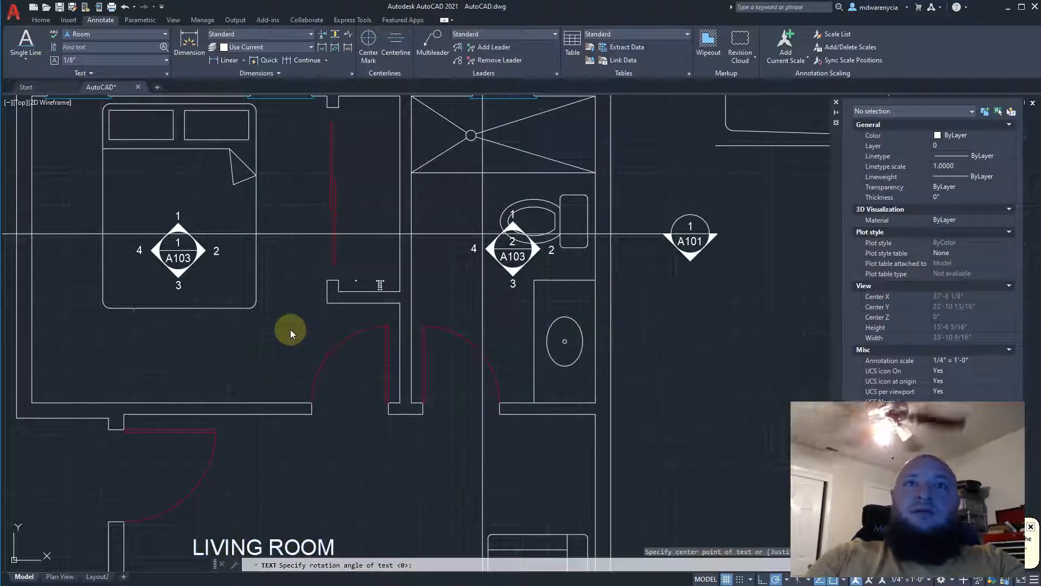
pyautogui.write('BEDROOM')
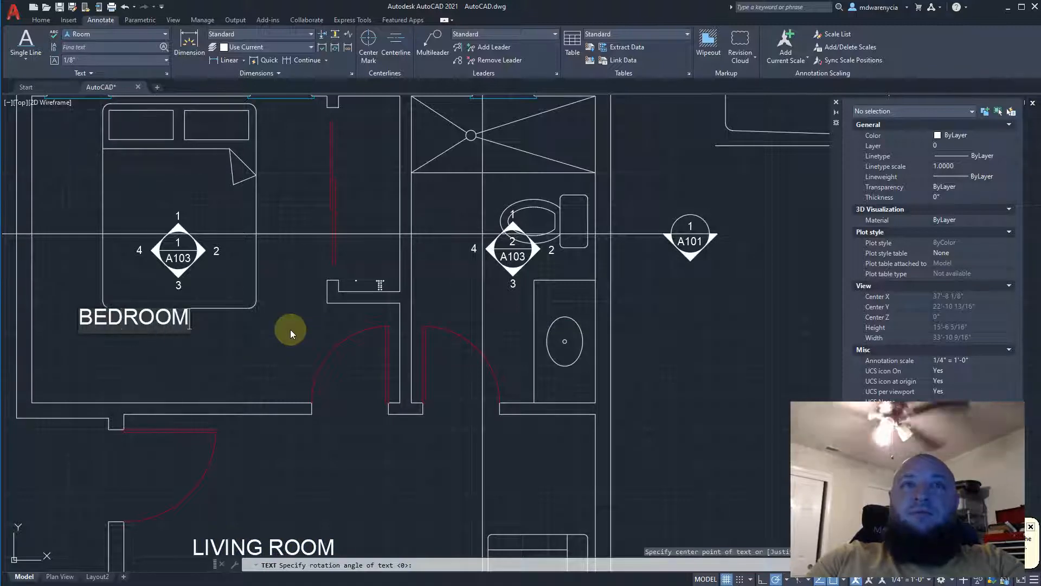
pyautogui.press('Return')
pyautogui.press('Return')
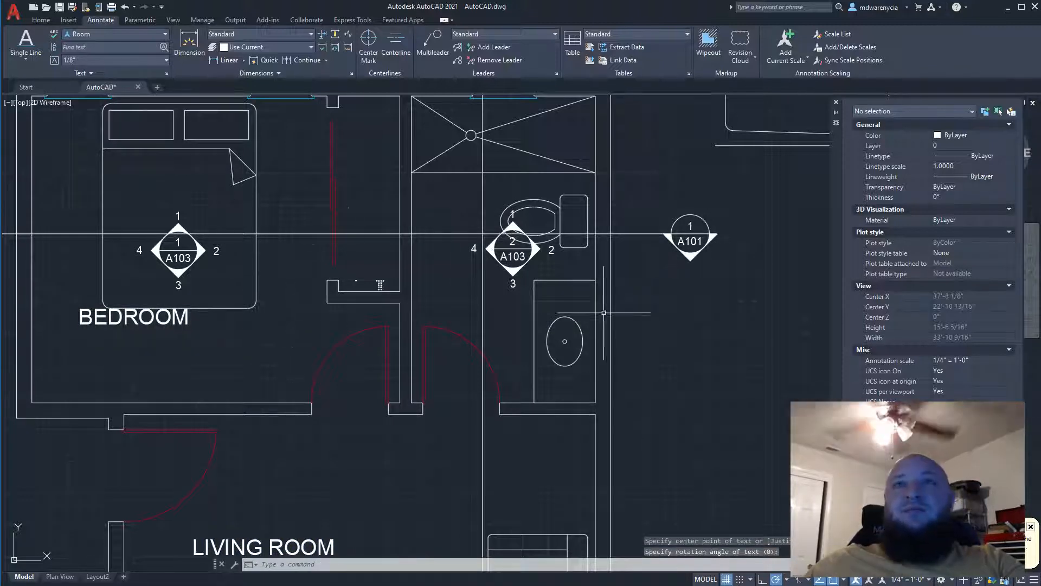
# Add the centred single-line text "BATHROOM" below the bathroom's elevation marker
pyautogui.moveTo(563, 334); pyautogui.dragTo(361, 324, button='middle')
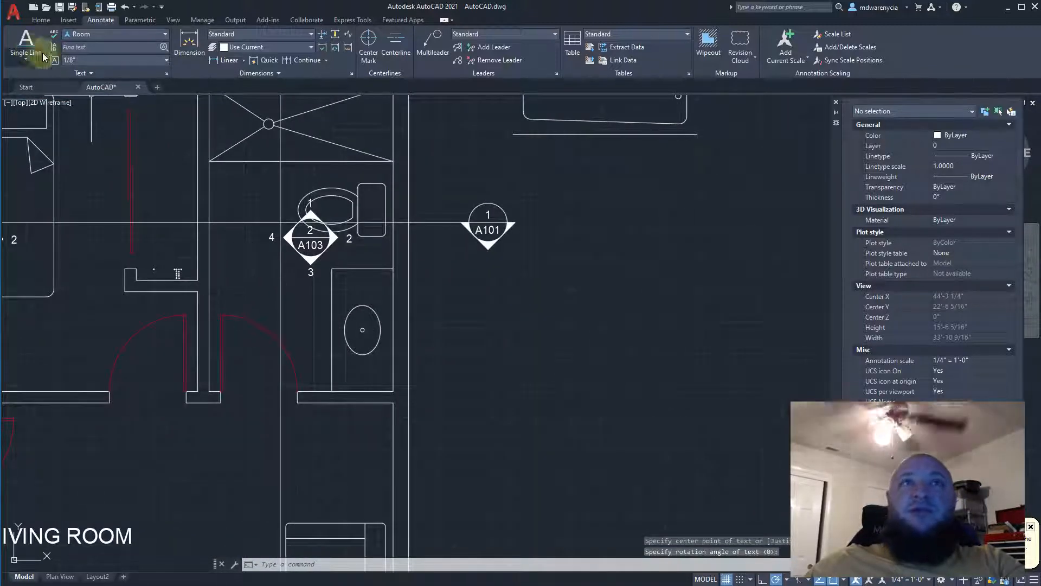
pyautogui.doubleClick(13, 12)
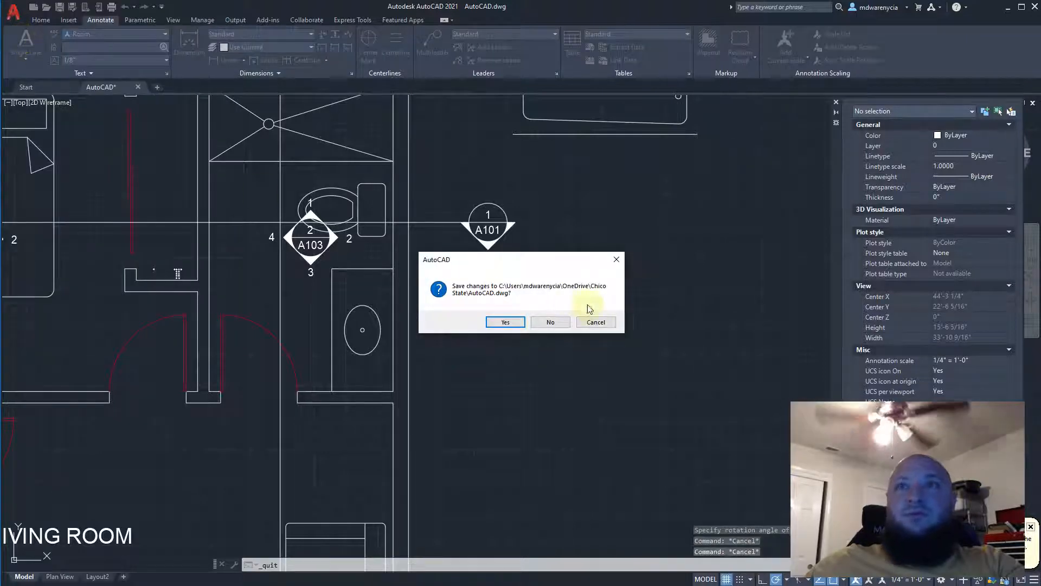
pyautogui.click(595, 322)
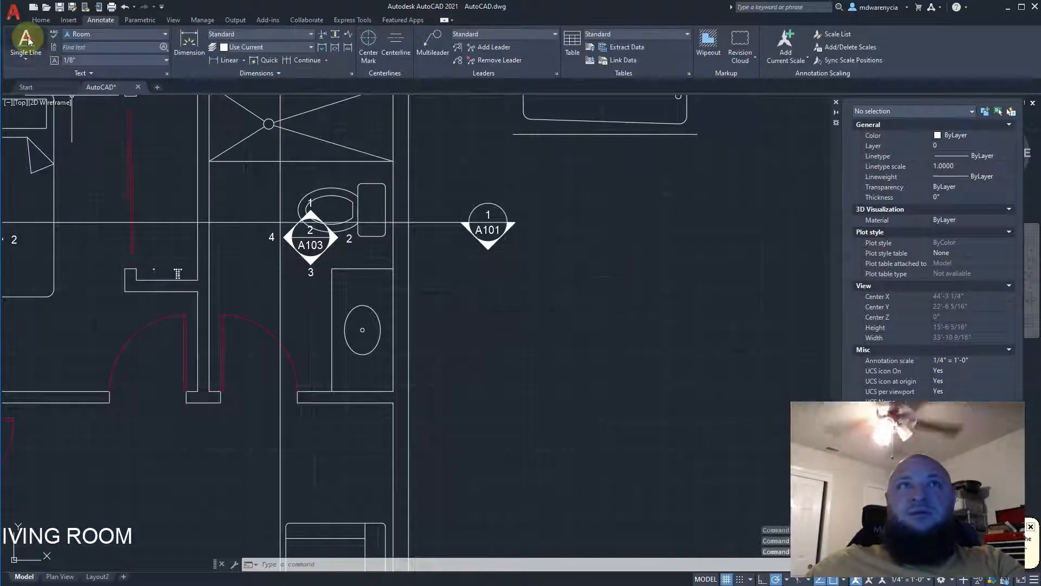
pyautogui.click(26, 41)
pyautogui.click(363, 283)
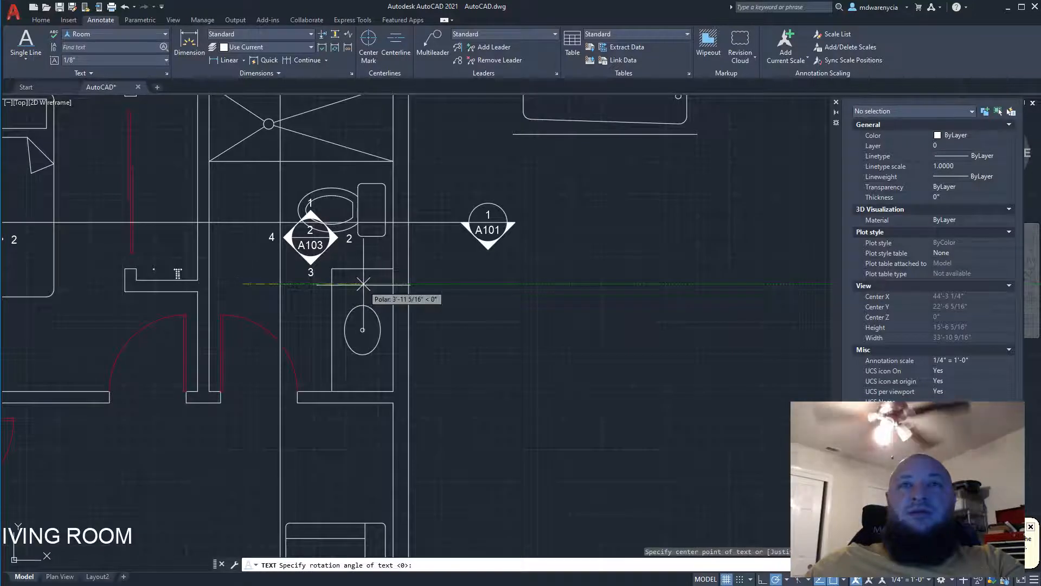
pyautogui.press('Return')
pyautogui.write('BATHROOM')
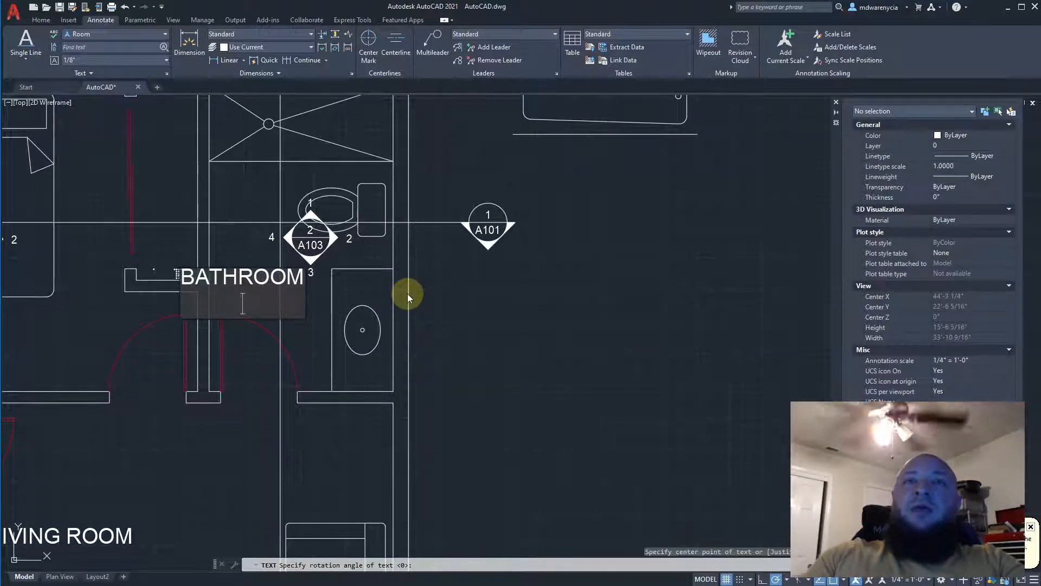
pyautogui.press('Escape')
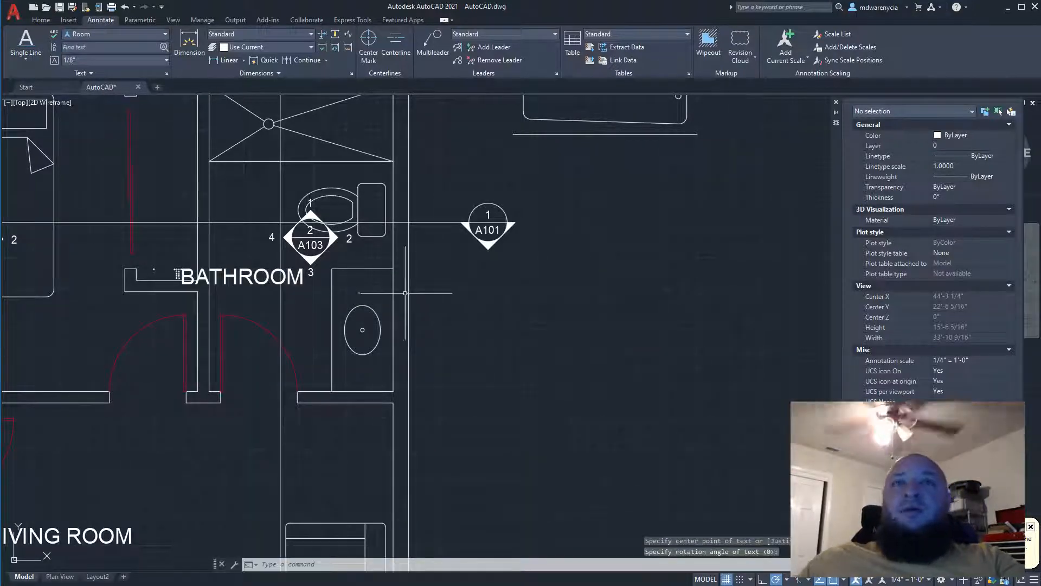
# Move the BATHROOM label so it sits between the bathroom walls, over the lower part of the elevation marker
pyautogui.click(259, 275)
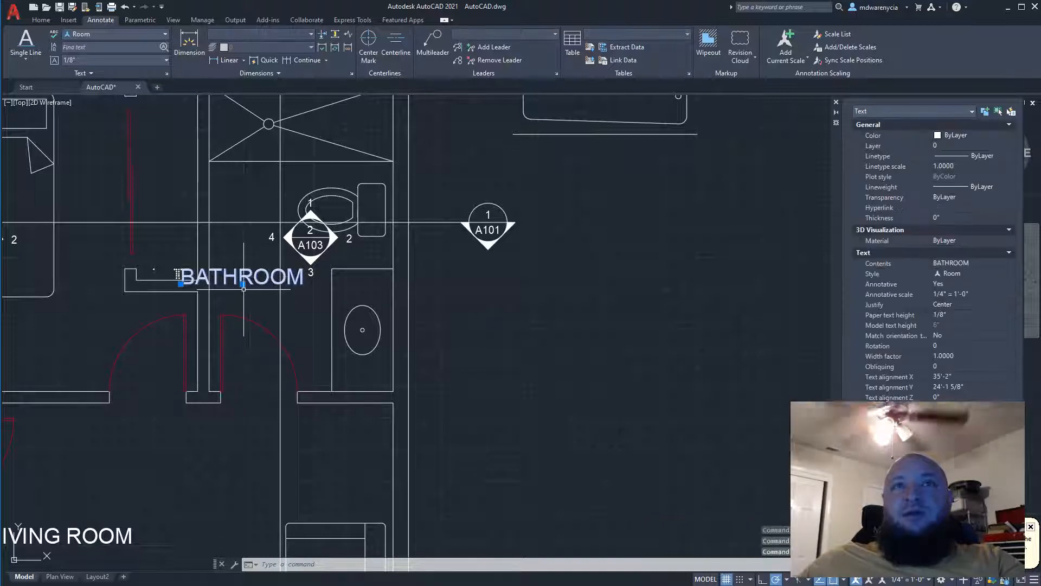
pyautogui.click(242, 284)
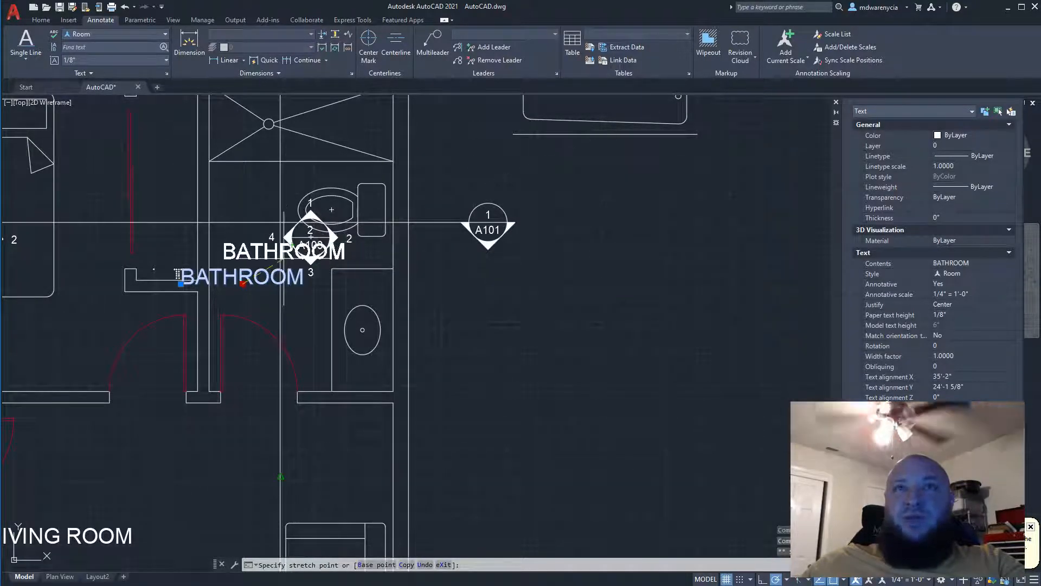
pyautogui.click(283, 258)
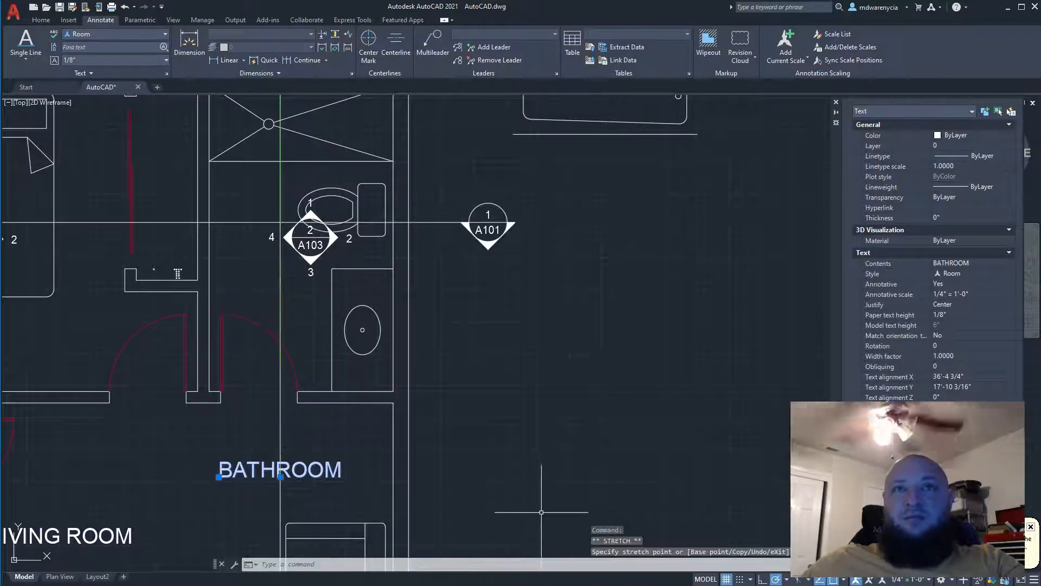
pyautogui.press('Escape')
pyautogui.write('m')
pyautogui.press('Return')
pyautogui.click(511, 527)
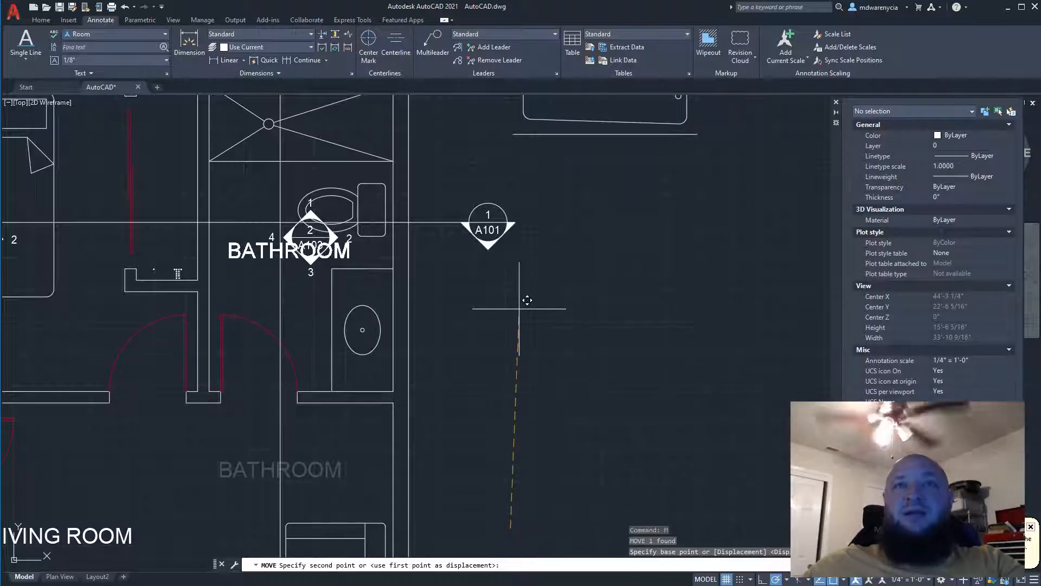
pyautogui.click(527, 300)
# Move the BEDROOM label up onto the bed, over the lower part of the bedroom's elevation marker
pyautogui.moveTo(527, 299); pyautogui.dragTo(717, 307, button='middle')
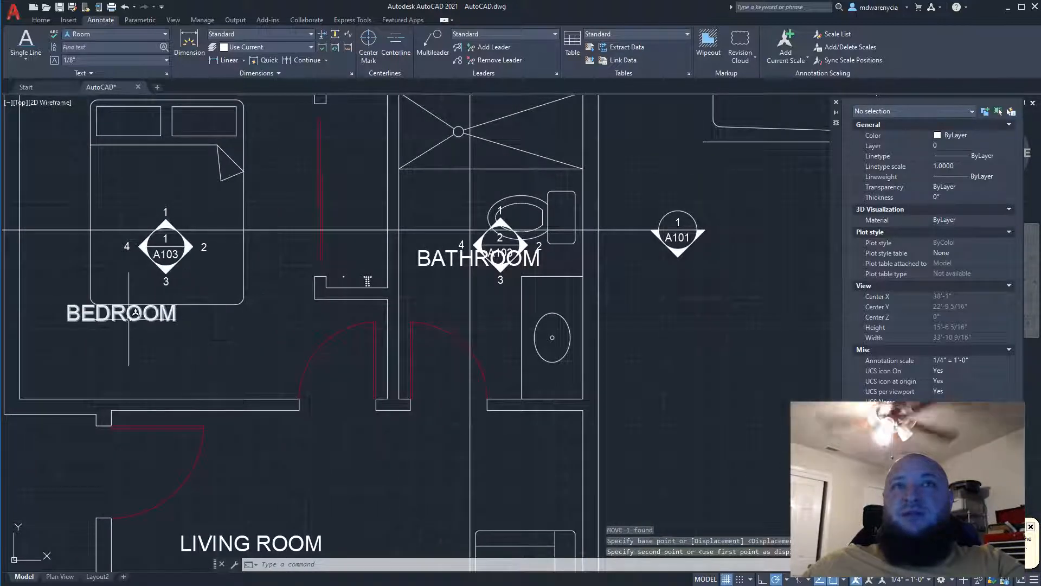
pyautogui.click(126, 318)
pyautogui.write('m')
pyautogui.press('Return')
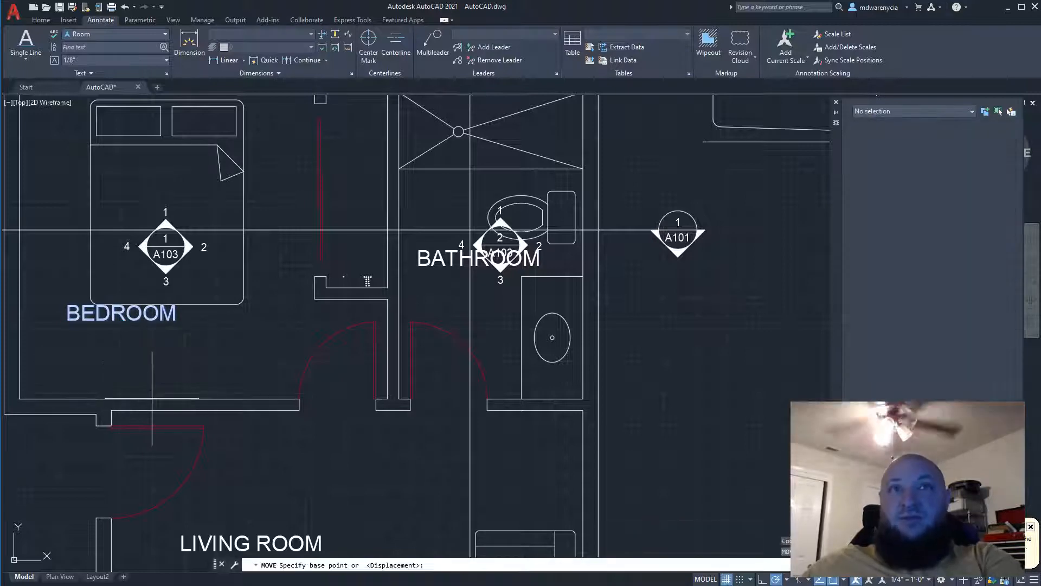
pyautogui.click(163, 391)
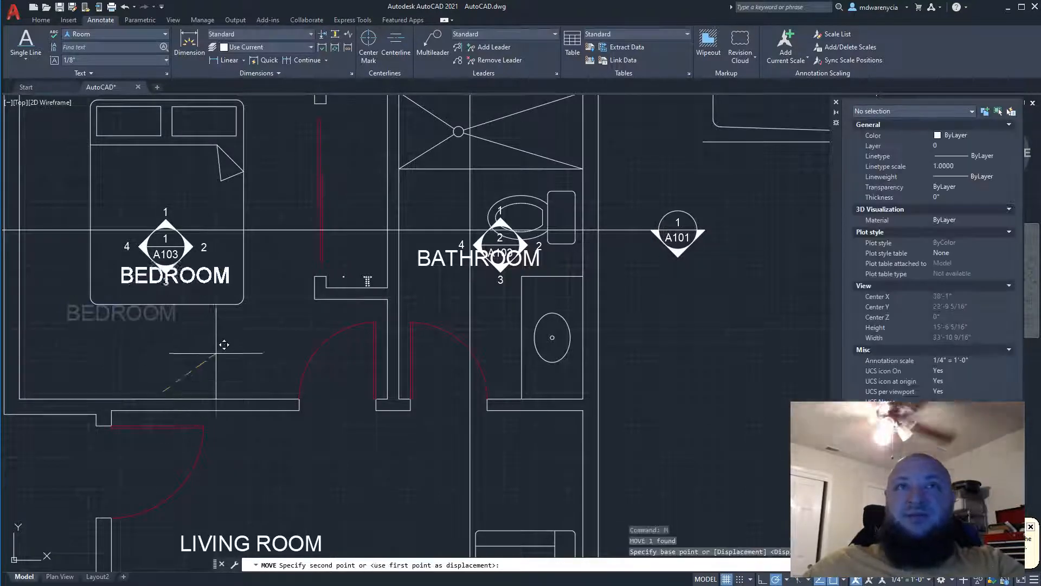
pyautogui.click(220, 320)
# Move the LIVING ROOM label closer to the living room's elevation marker, just above it
pyautogui.moveTo(191, 346); pyautogui.dragTo(135, 167, button='middle')
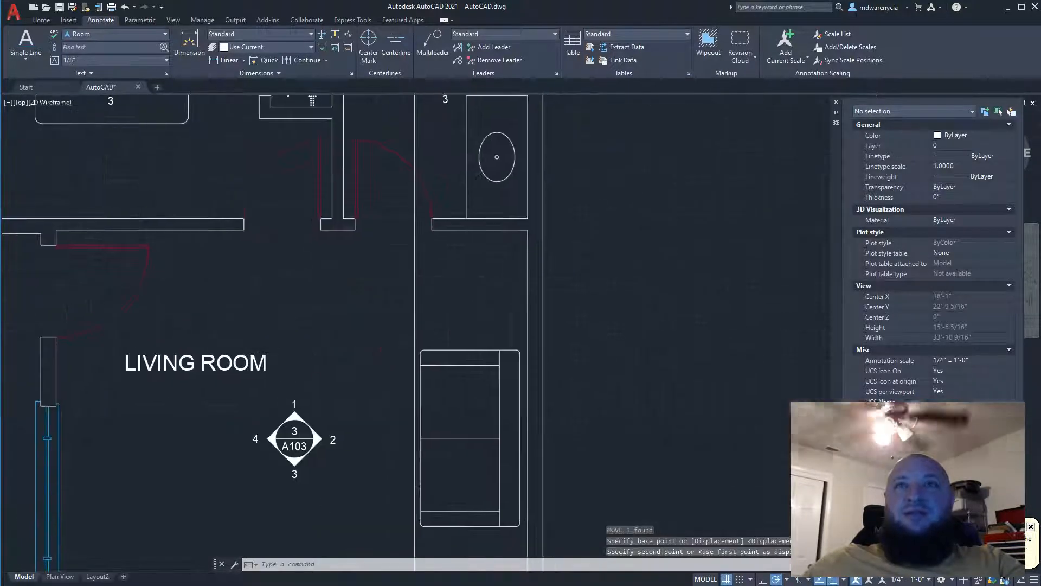
pyautogui.click(187, 386)
pyautogui.click(158, 338)
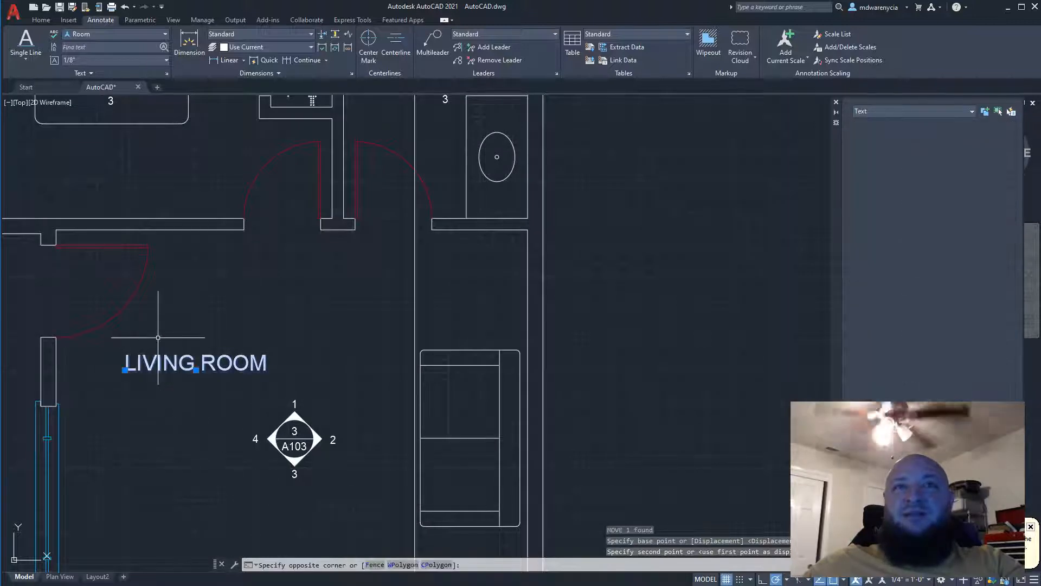
pyautogui.click(195, 370)
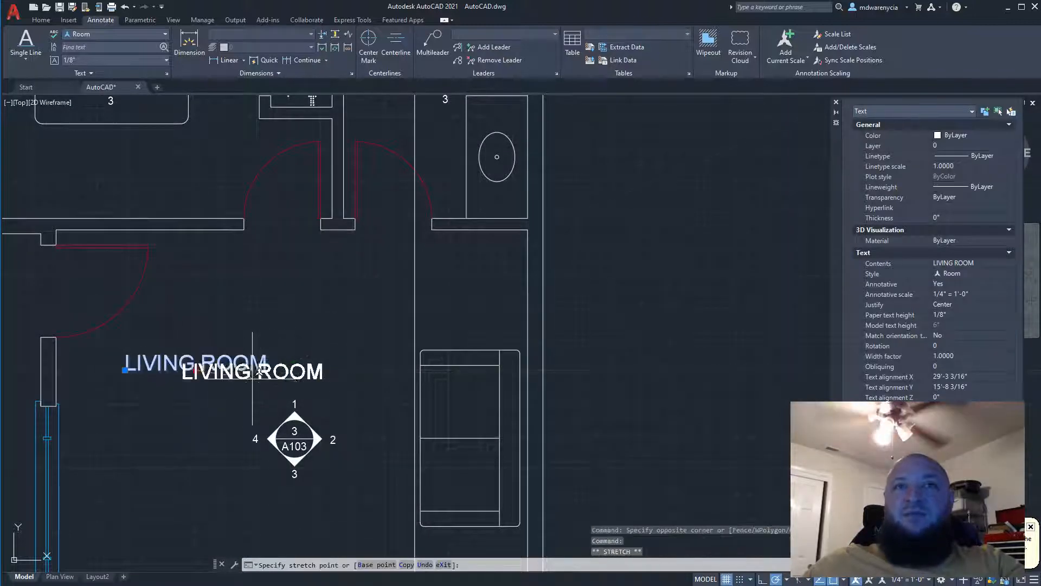
pyautogui.click(246, 389)
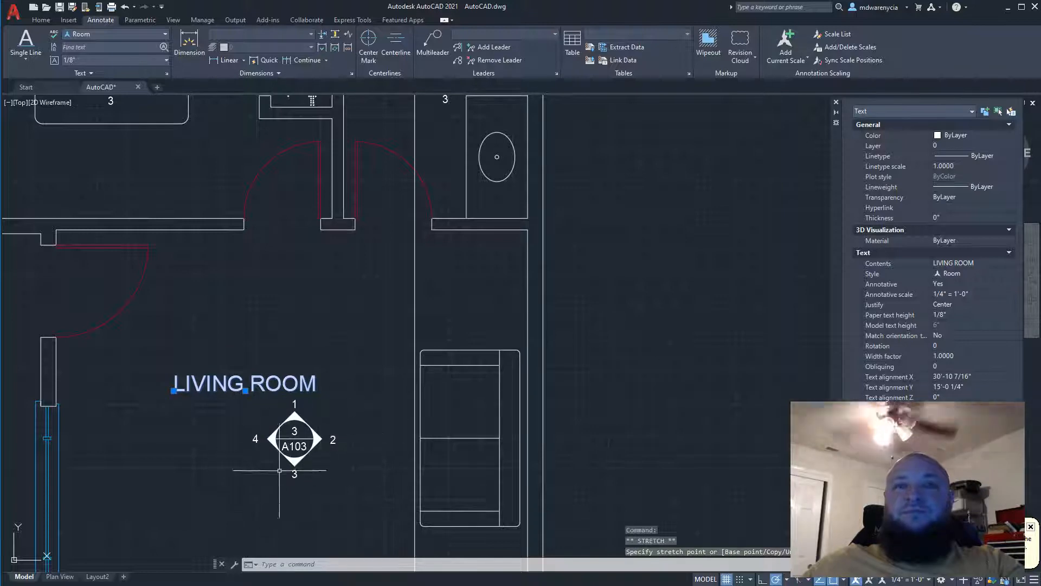
# Erase the LIVING ROOM, BEDROOM and BATHROOM labels from the floor plan
pyautogui.moveTo(203, 310); pyautogui.dragTo(200, 486, button='middle')
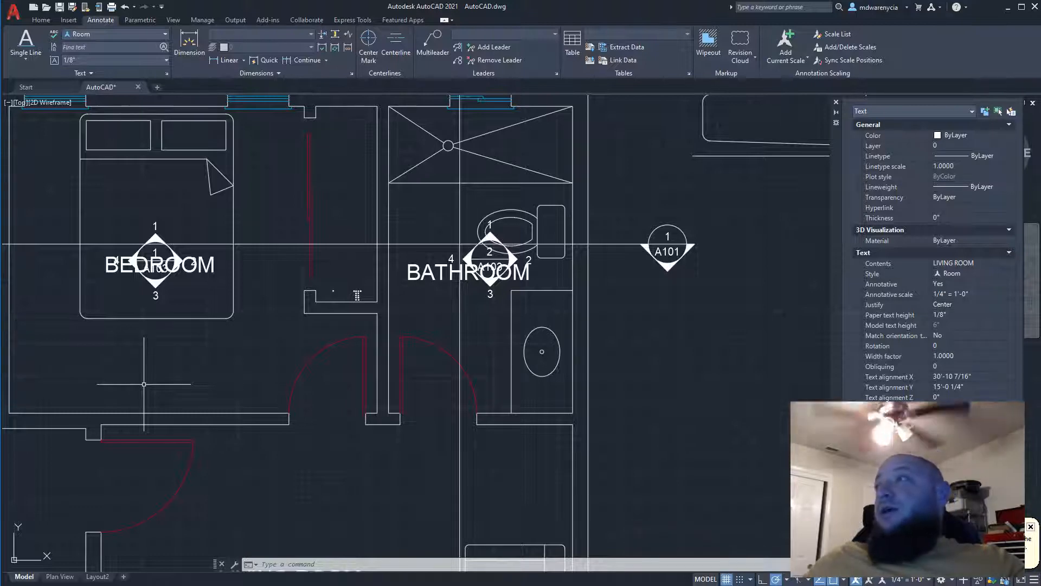
pyautogui.click(204, 268)
pyautogui.press('Delete')
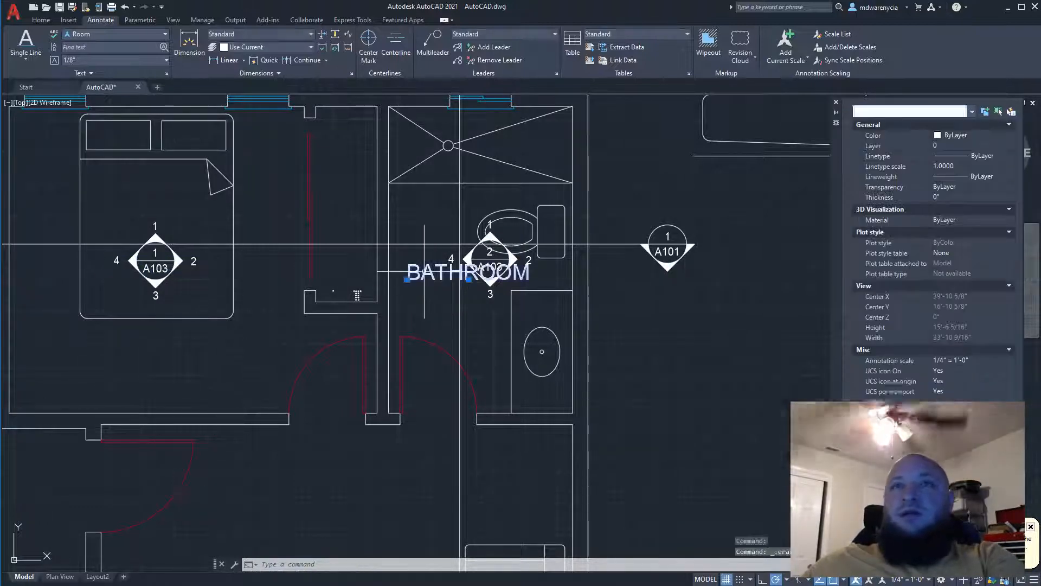
pyautogui.moveTo(408, 466); pyautogui.dragTo(379, 314, button='middle')
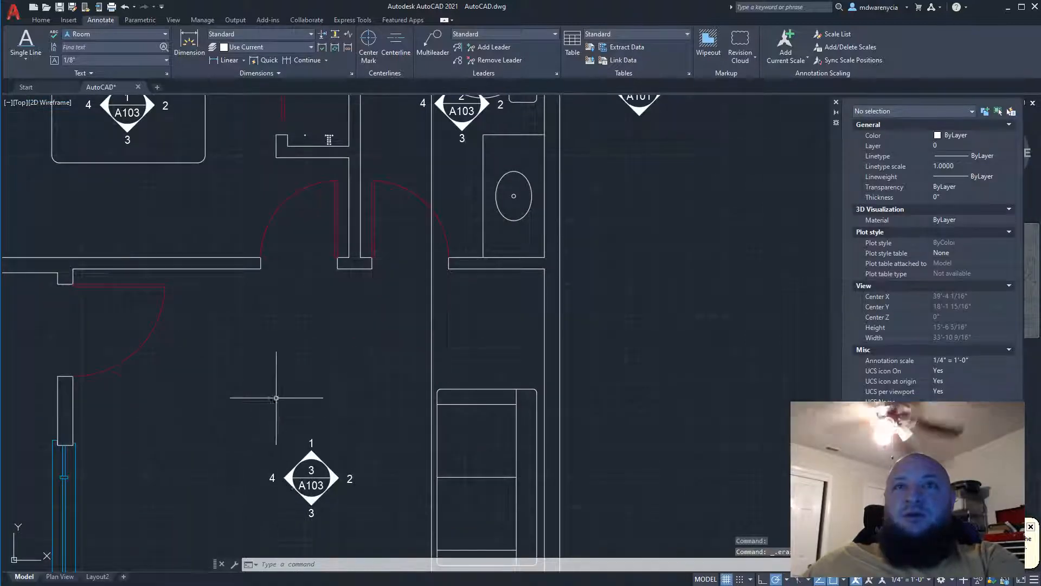
# Check which annotation scale is current in the list of available scales
pyautogui.scroll(-5, 281, 412)
pyautogui.scroll(2, 277, 433)
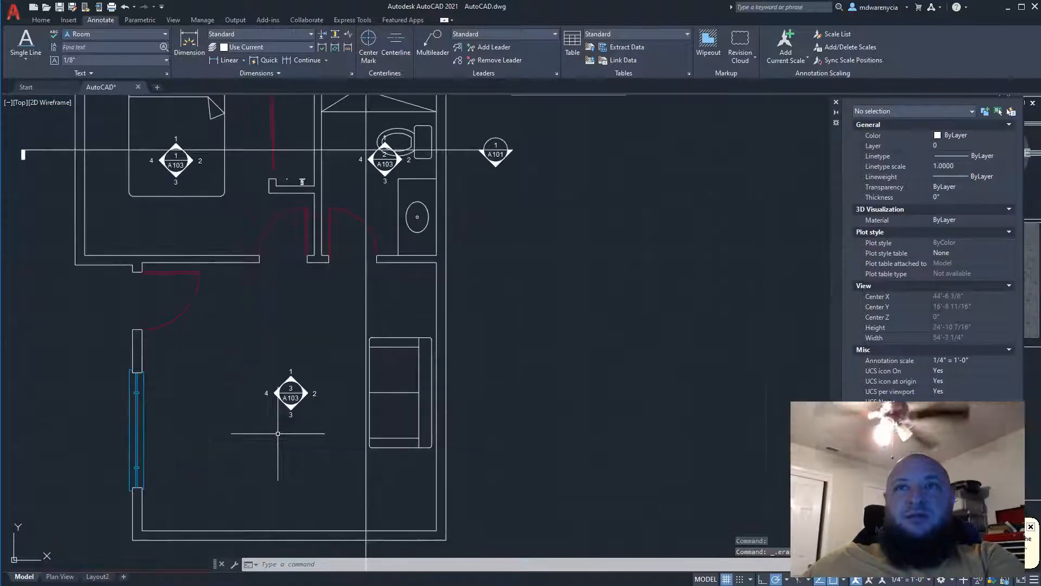
pyautogui.moveTo(244, 342); pyautogui.dragTo(278, 414, button='middle')
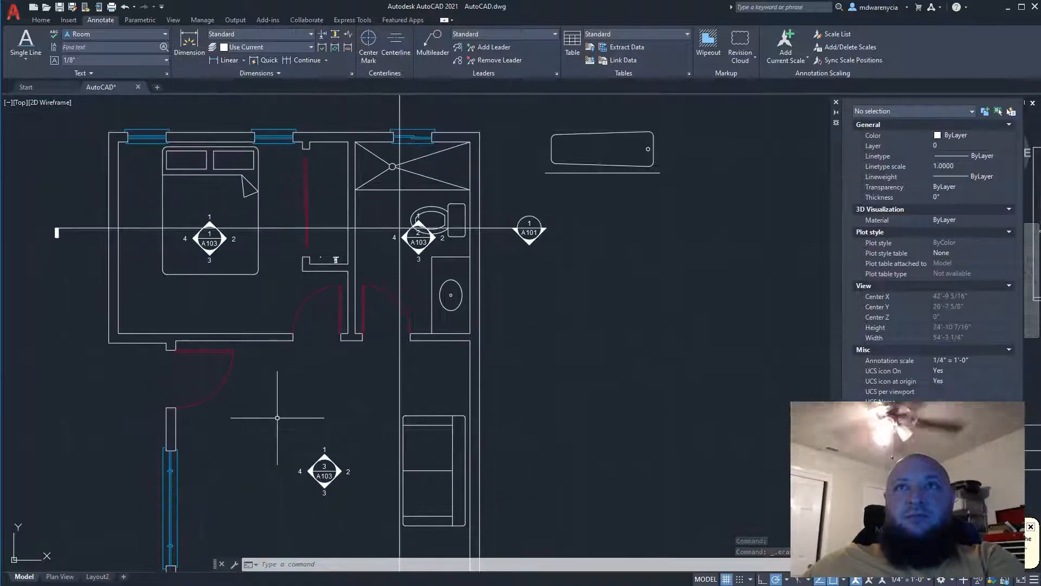
pyautogui.click(912, 579)
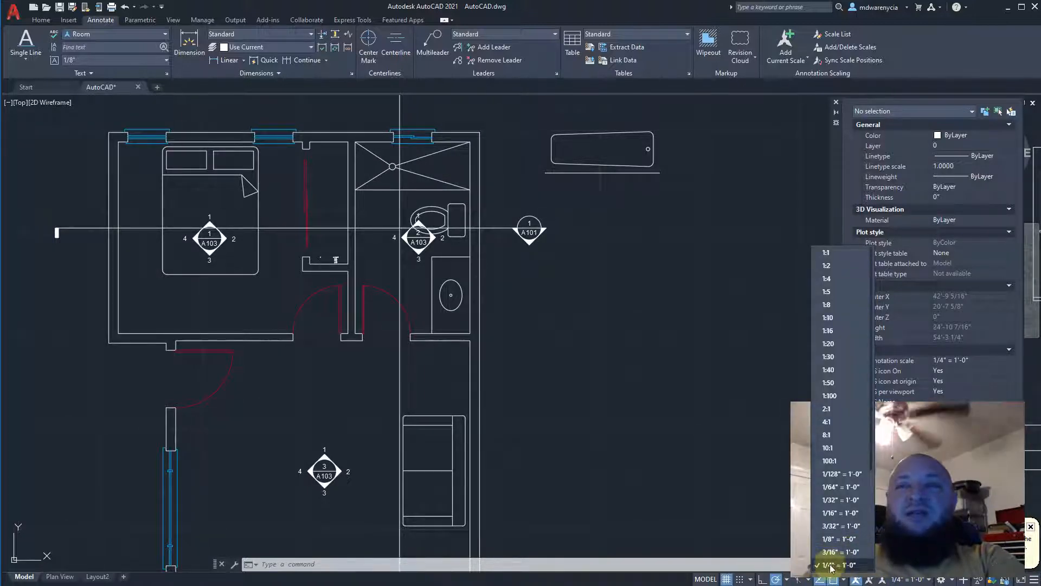
pyautogui.click(264, 401)
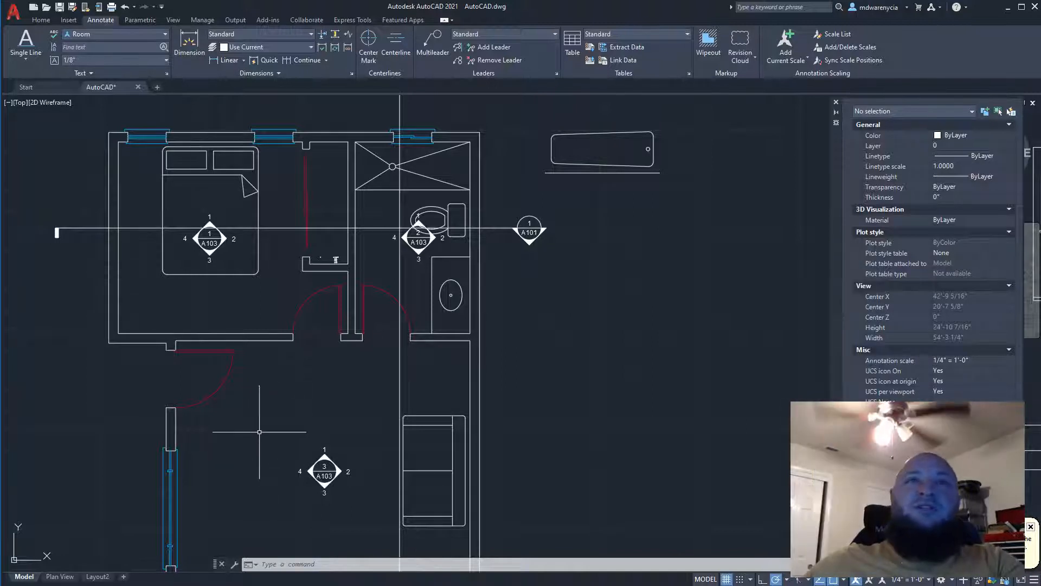
pyautogui.press('Escape')
pyautogui.press('Escape')
# Add the single-line text "LIVINGROOM" with Left justification and 0 rotation just above the living room's elevation marker
pyautogui.click(26, 40)
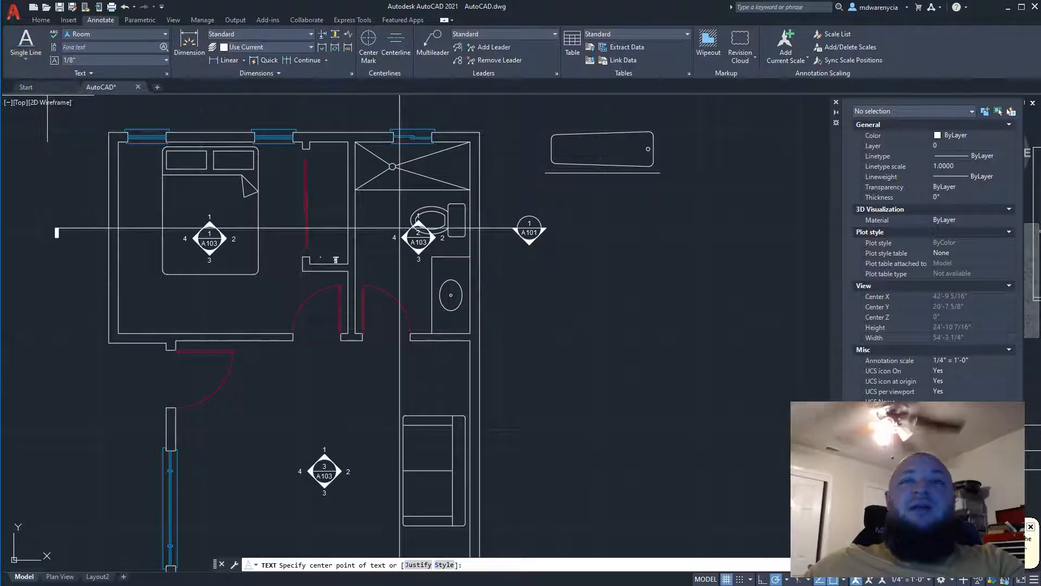
pyautogui.write('J')
pyautogui.press('Return')
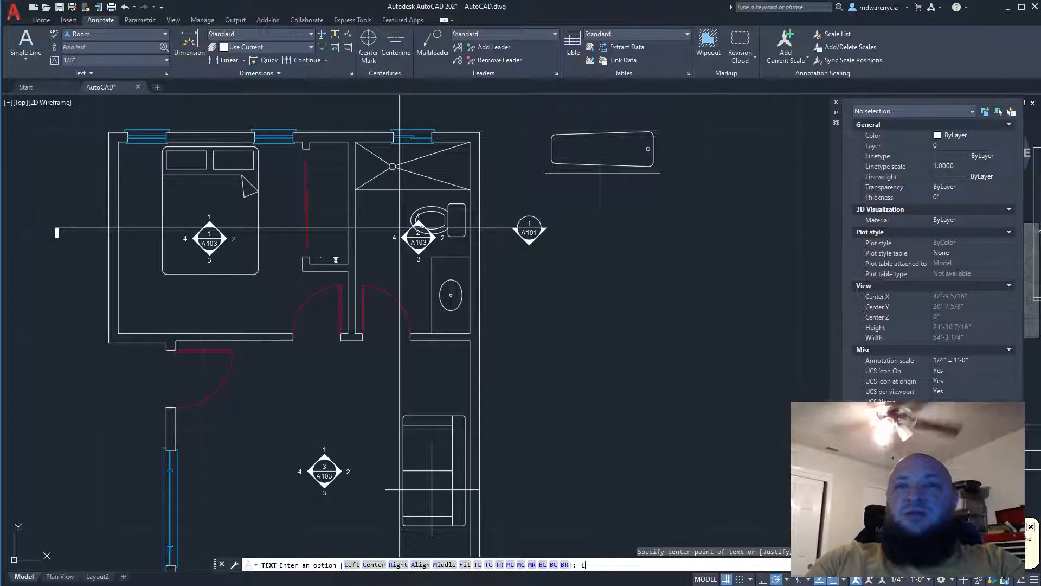
pyautogui.write('L')
pyautogui.press('Return')
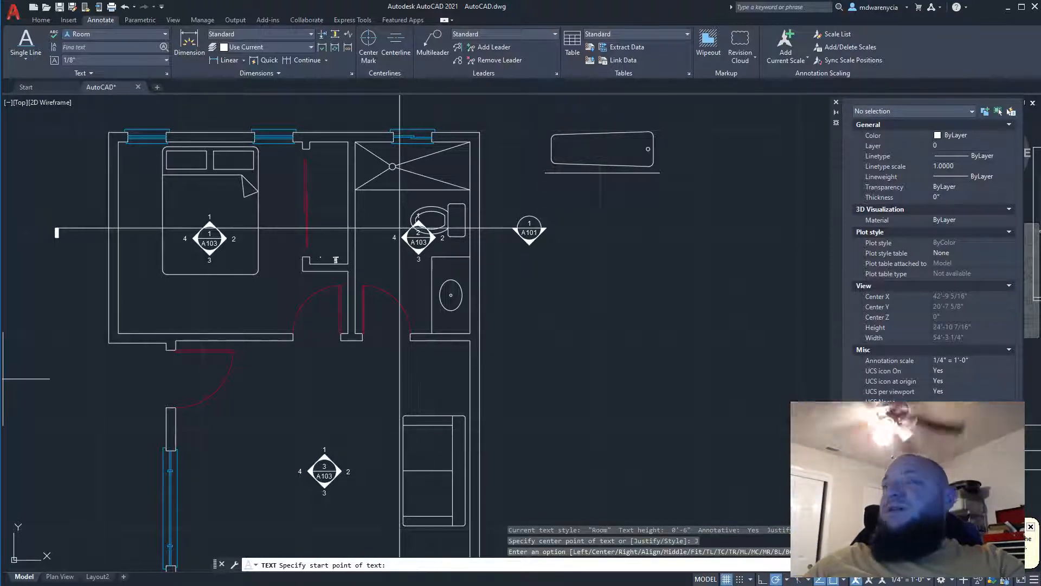
pyautogui.moveTo(226, 426); pyautogui.dragTo(200, 397, button='middle')
pyautogui.click(250, 412)
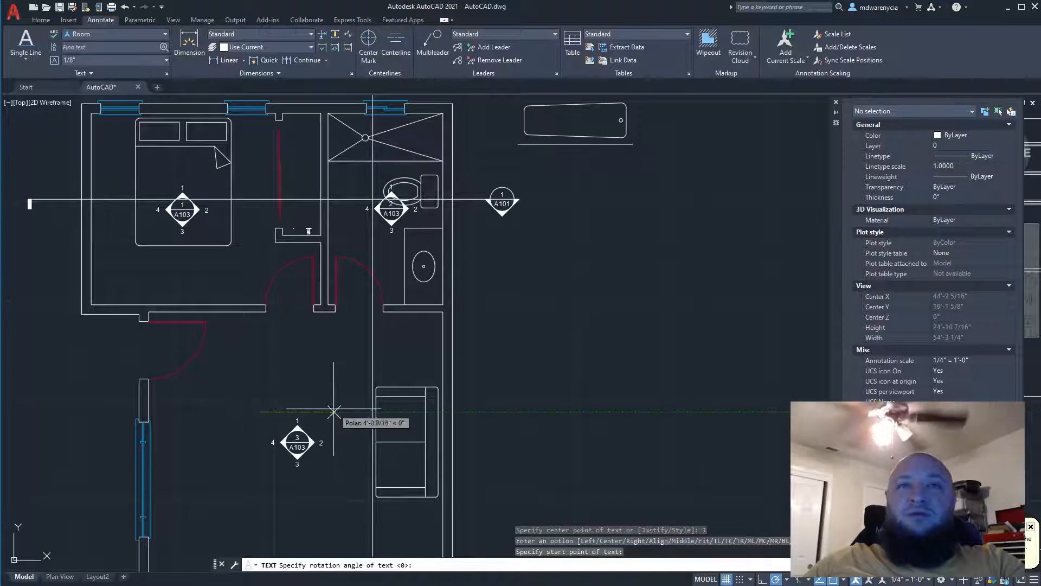
pyautogui.press('Return')
pyautogui.write('LIVING')
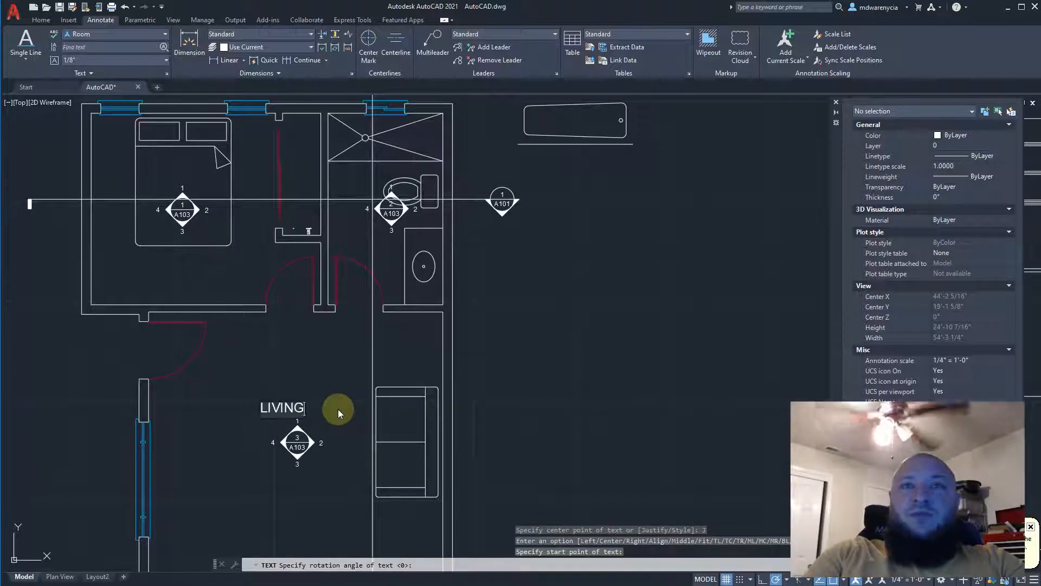
pyautogui.write('ROOM')
pyautogui.press('Return')
pyautogui.press('Return')
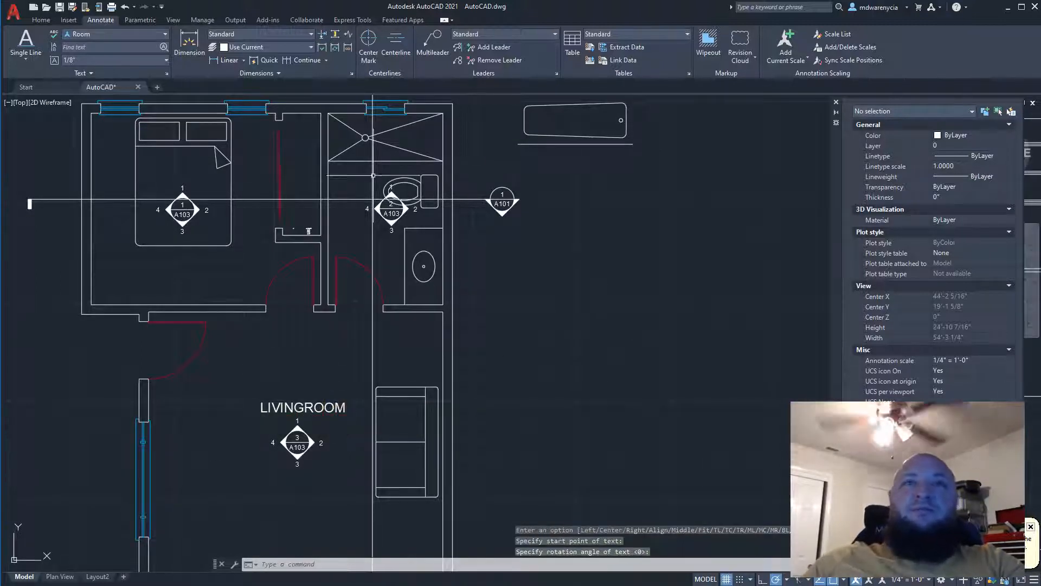
# Add the horizontal single-line text "BEDROOM" on the bed, over the lower tip of the bedroom's elevation marker
pyautogui.press('Return')
pyautogui.click(149, 232)
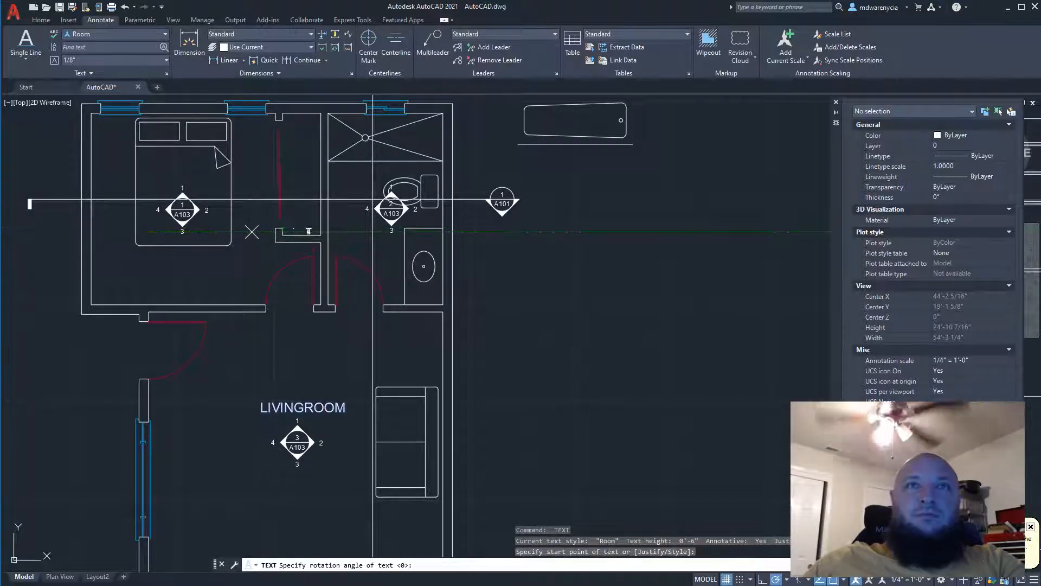
pyautogui.click(252, 233)
pyautogui.write('BEDROOM')
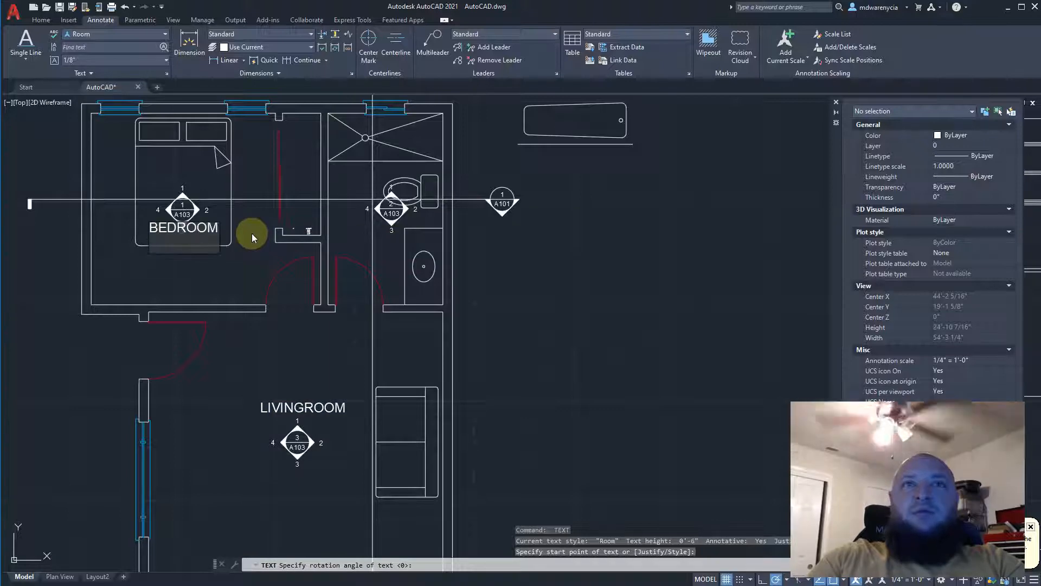
pyautogui.press('Return')
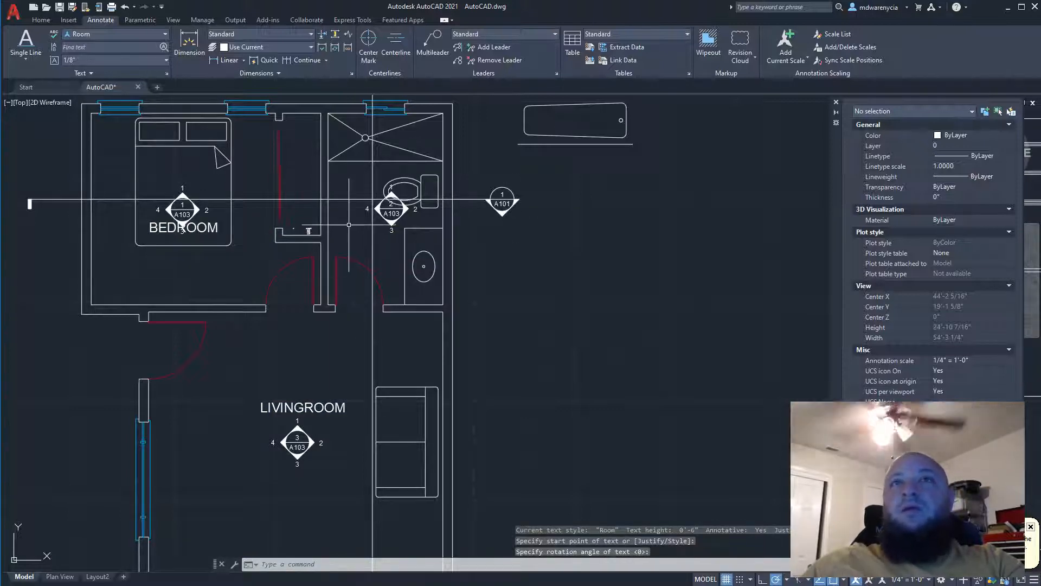
# Add the horizontal single-line text "BATHROOM" over the lower part of the bathroom's elevation marker
pyautogui.press('Return')
pyautogui.click(385, 208)
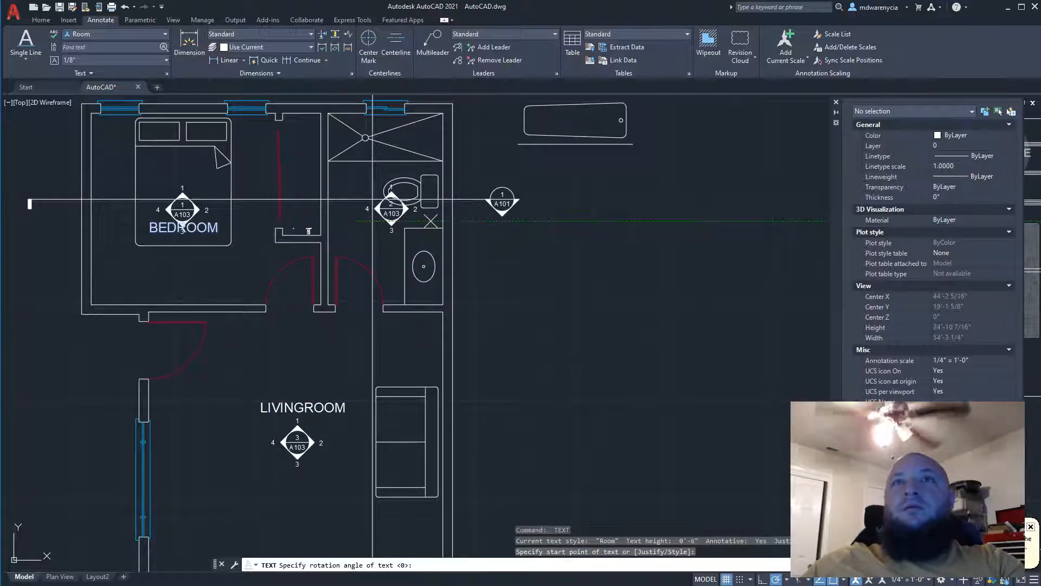
pyautogui.click(431, 221)
pyautogui.write('BATHROOOM')
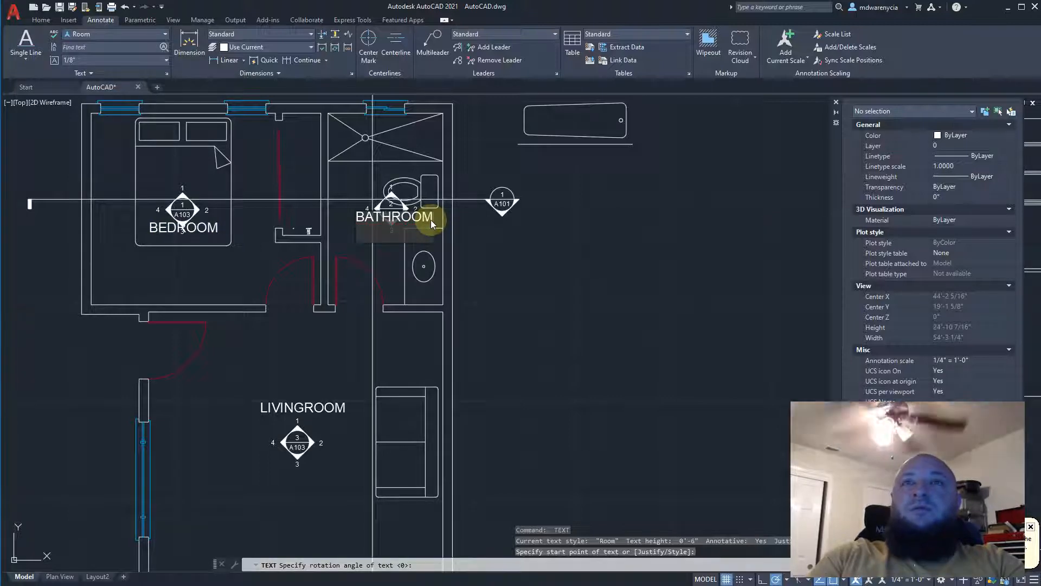
pyautogui.press('BackSpace')
pyautogui.write('M')
pyautogui.press('Escape')
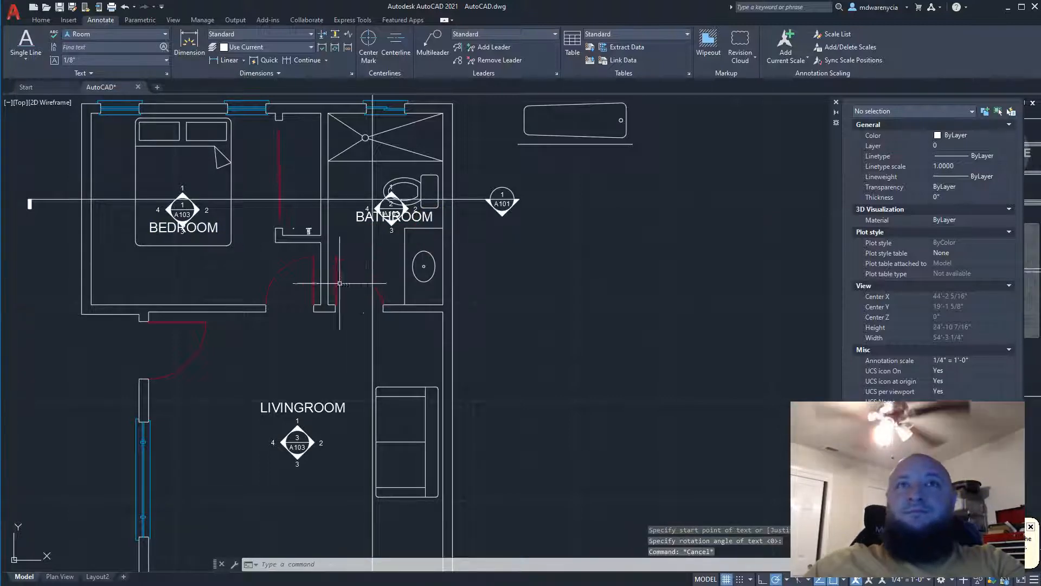
# Make Note the current text style
pyautogui.scroll(-6, 432, 226)
pyautogui.click(186, 144)
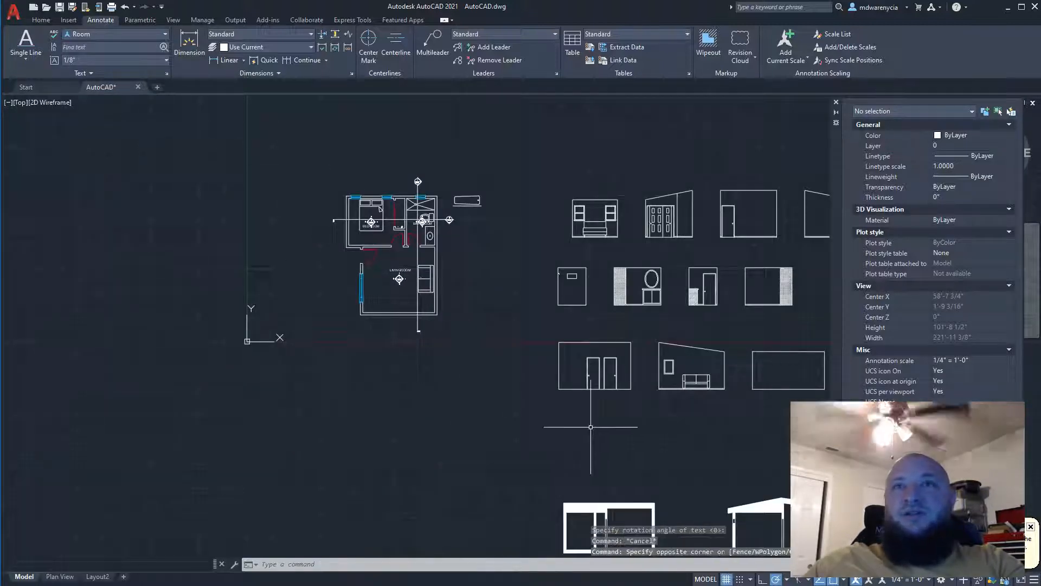
pyautogui.press('Escape')
pyautogui.scroll(5, 402, 222)
pyautogui.scroll(5, 233, 255)
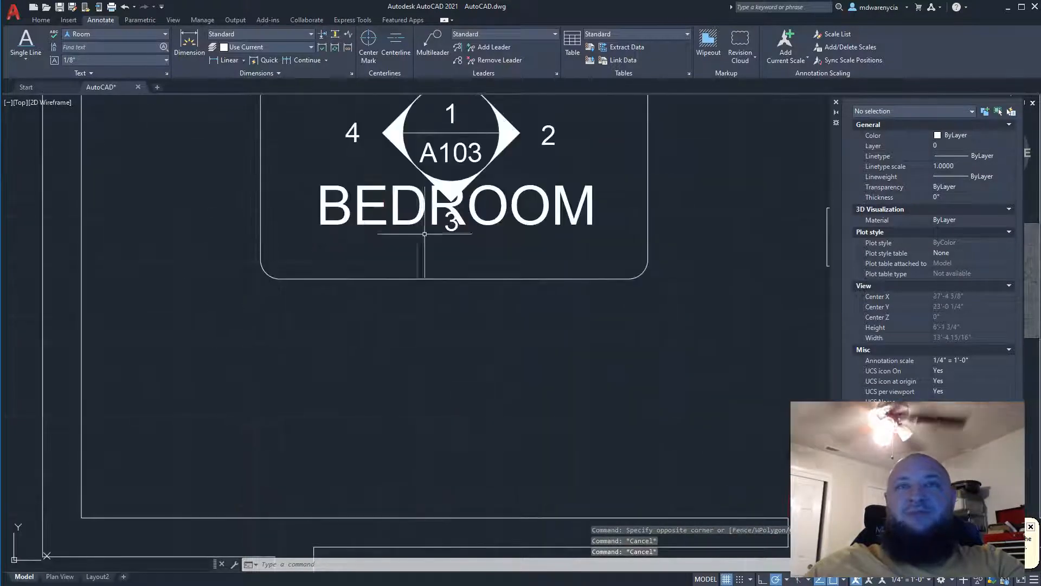
pyautogui.moveTo(424, 234); pyautogui.dragTo(269, 261, button='middle')
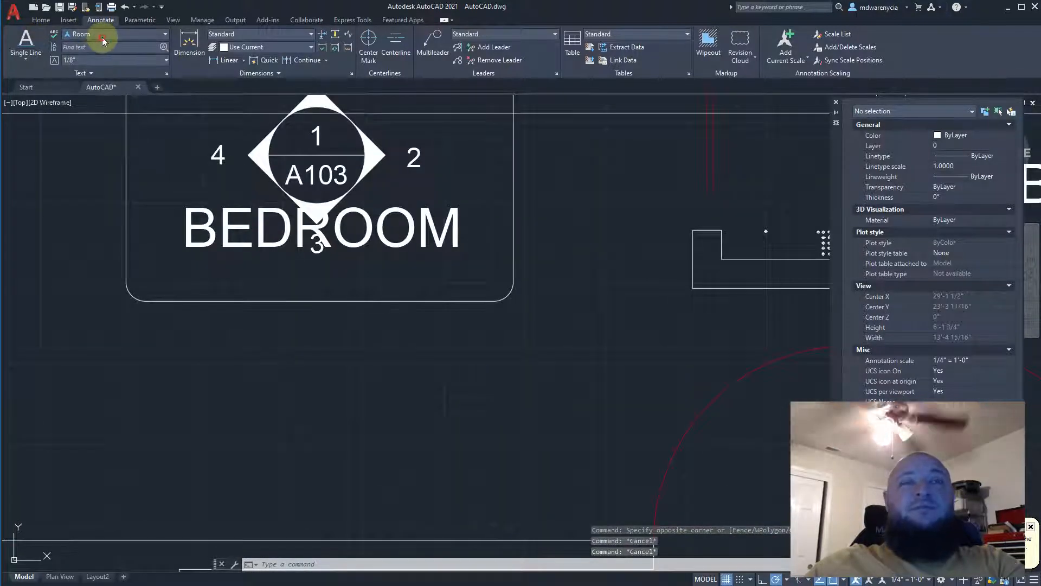
pyautogui.click(102, 36)
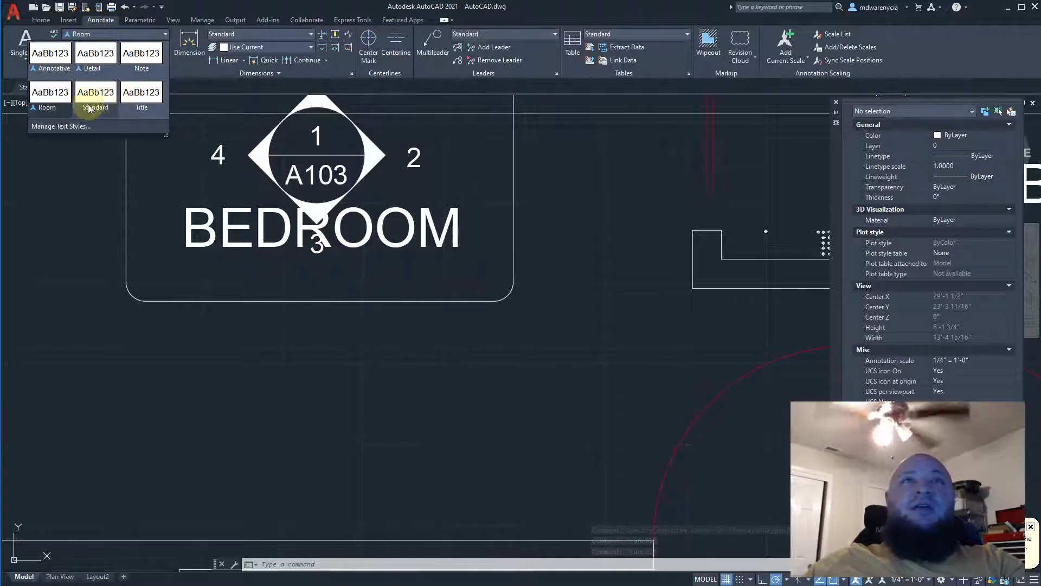
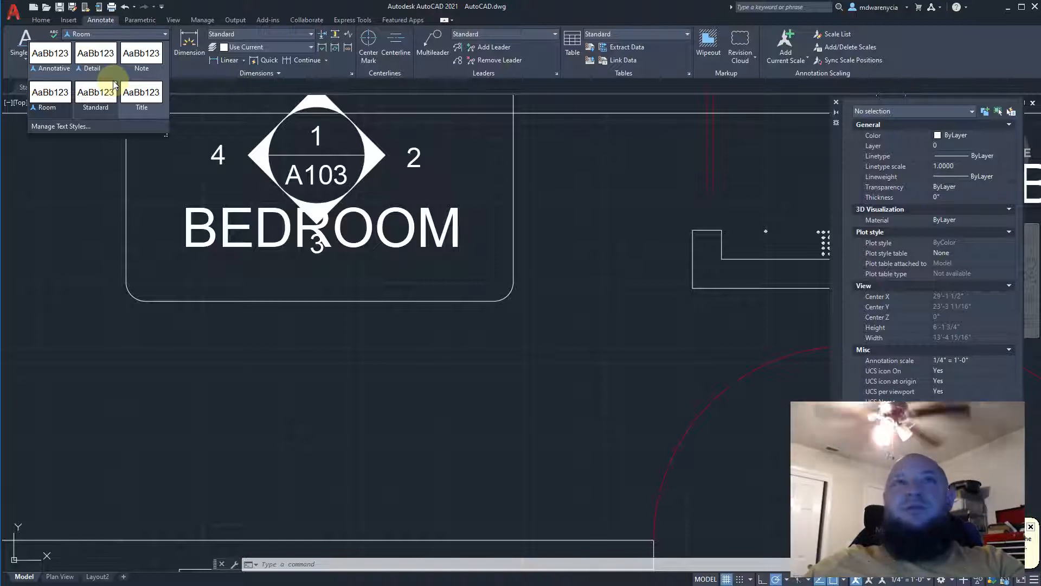
pyautogui.click(141, 54)
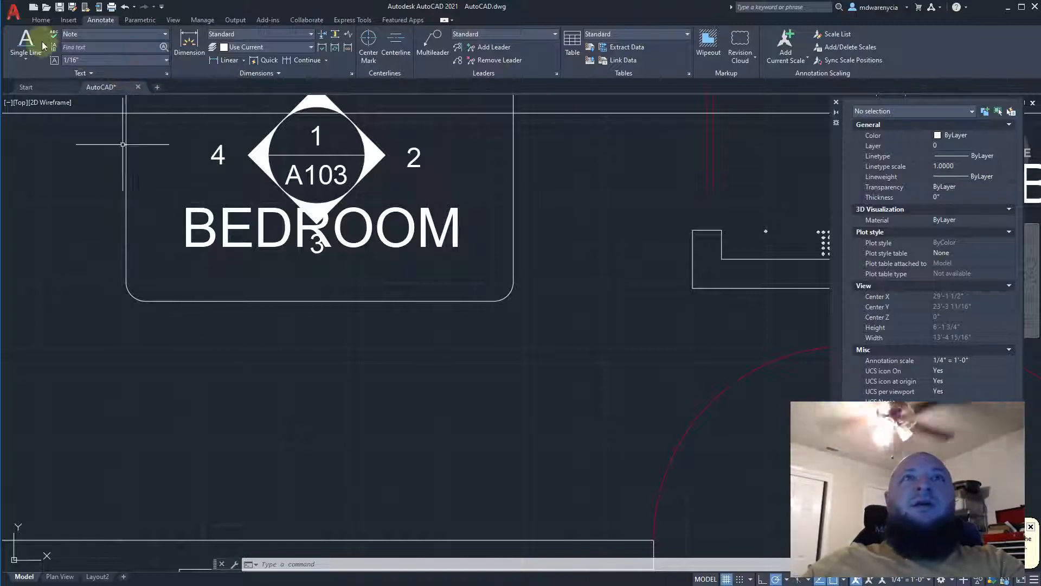
pyautogui.click(26, 42)
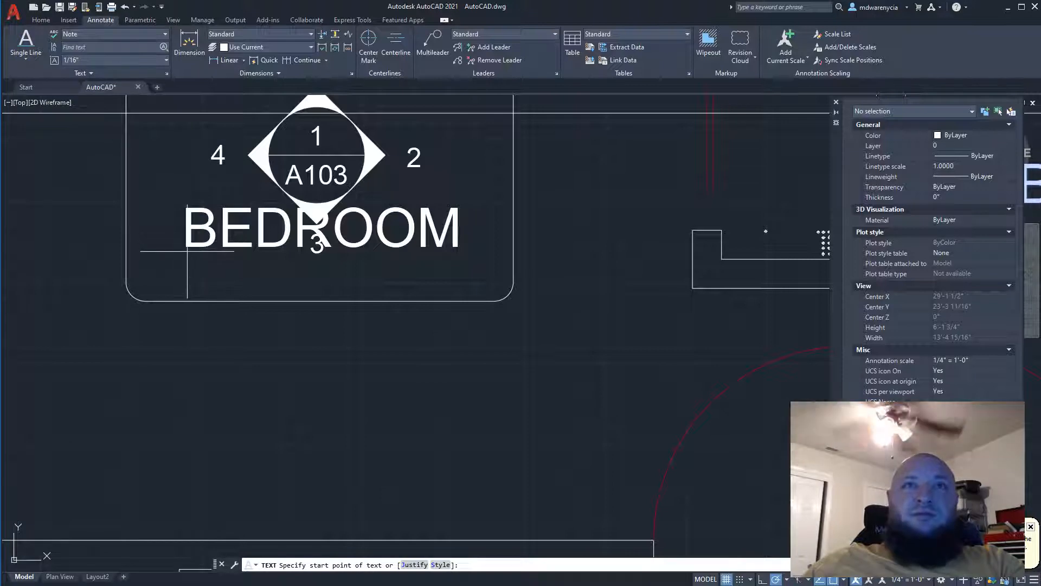
pyautogui.click(186, 276)
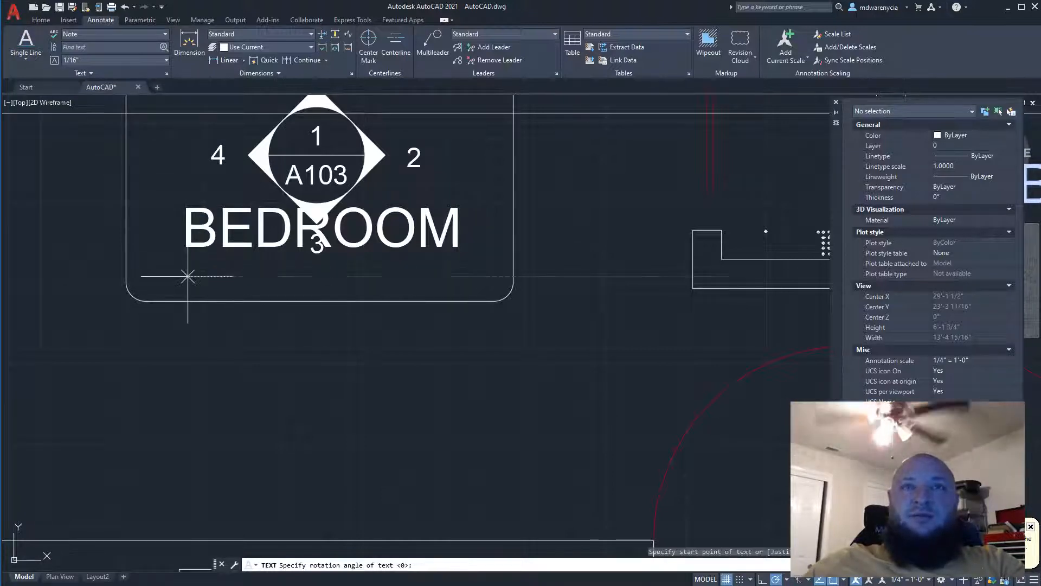
pyautogui.click(405, 266)
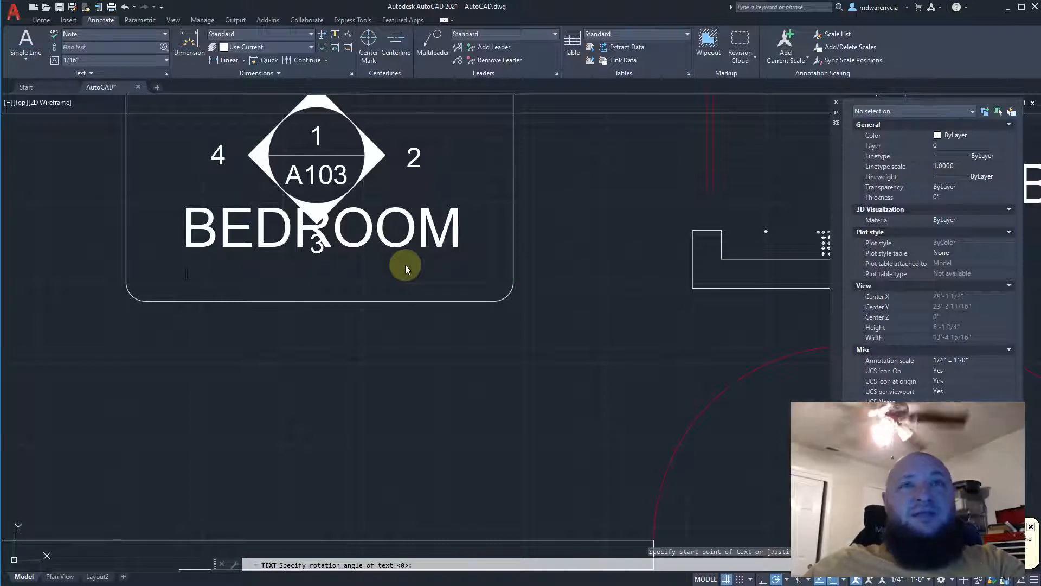
pyautogui.press('Escape')
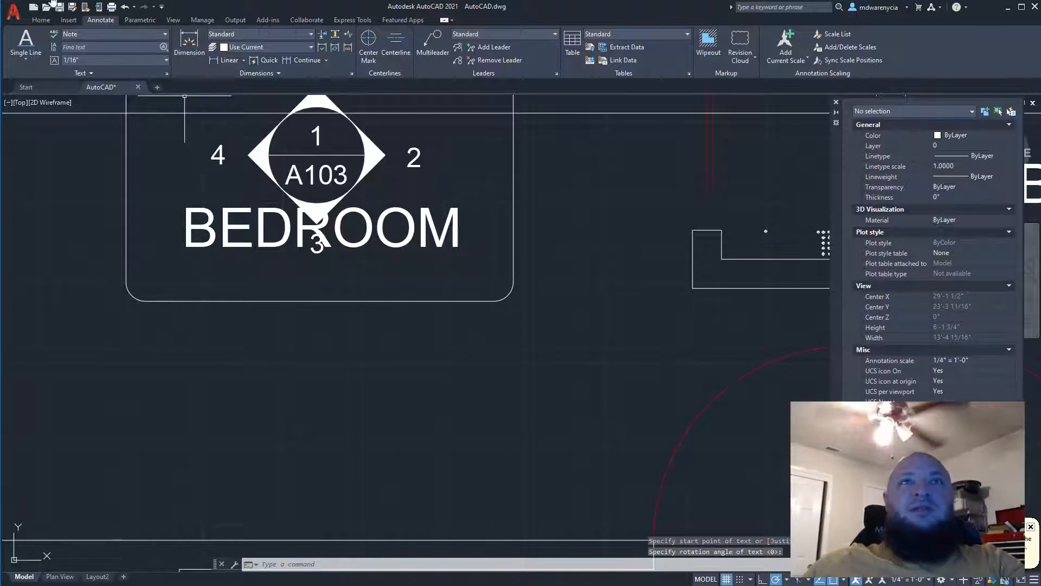
# Make Detail the current text style
pyautogui.click(86, 34)
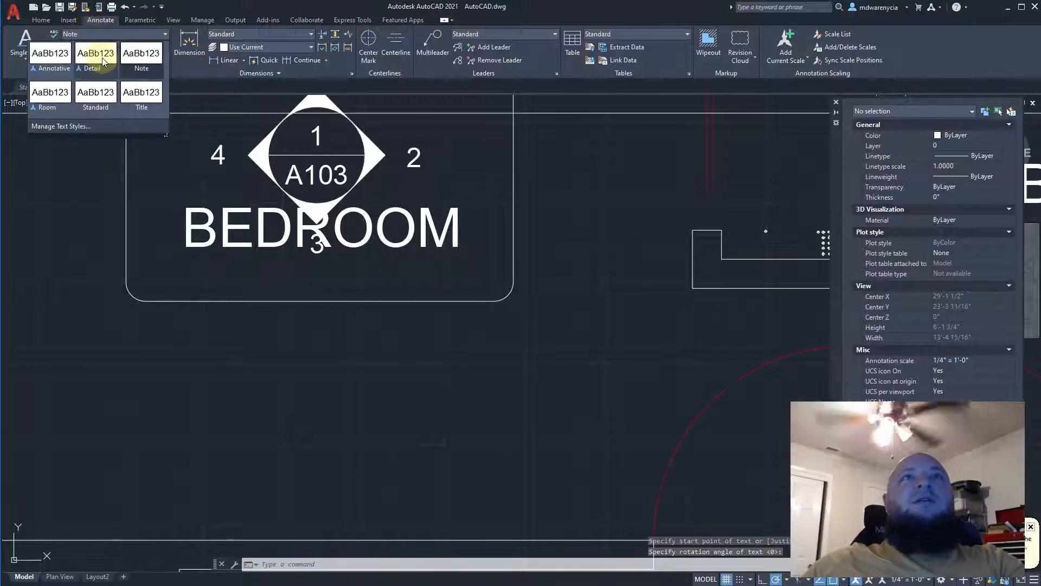
pyautogui.click(38, 61)
pyautogui.click(30, 50)
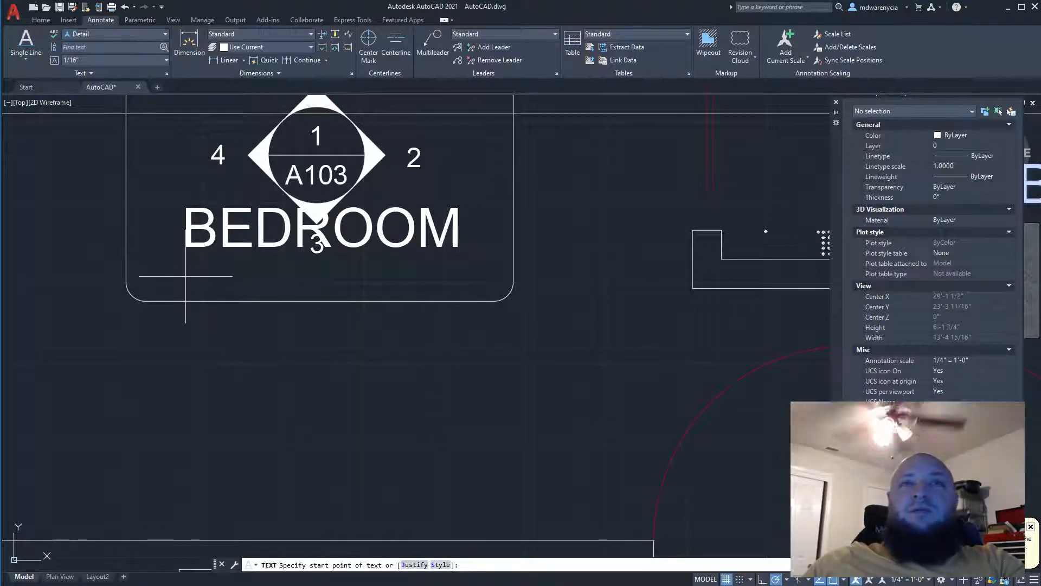
pyautogui.click(185, 276)
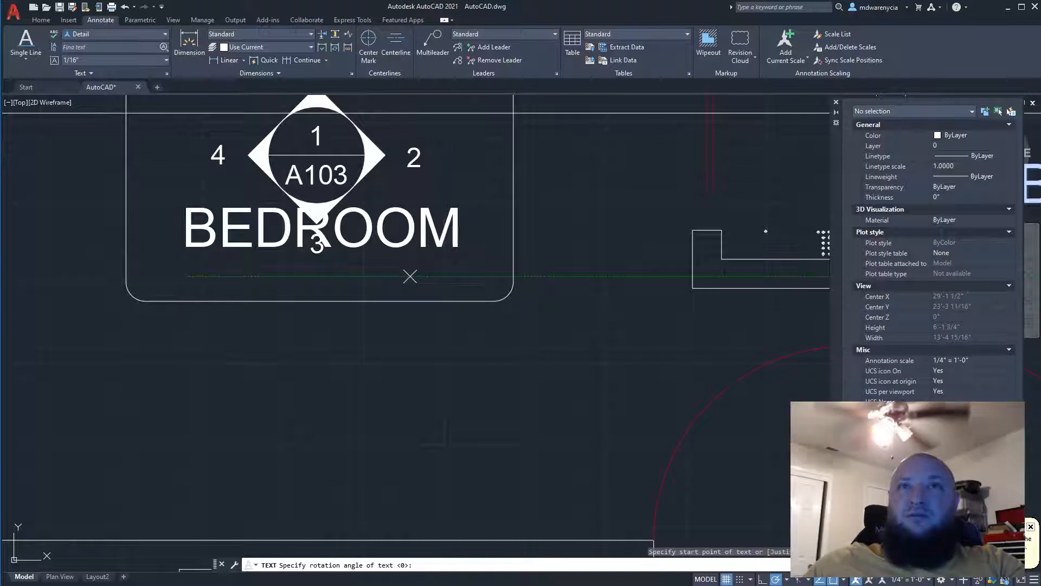
pyautogui.press('Return')
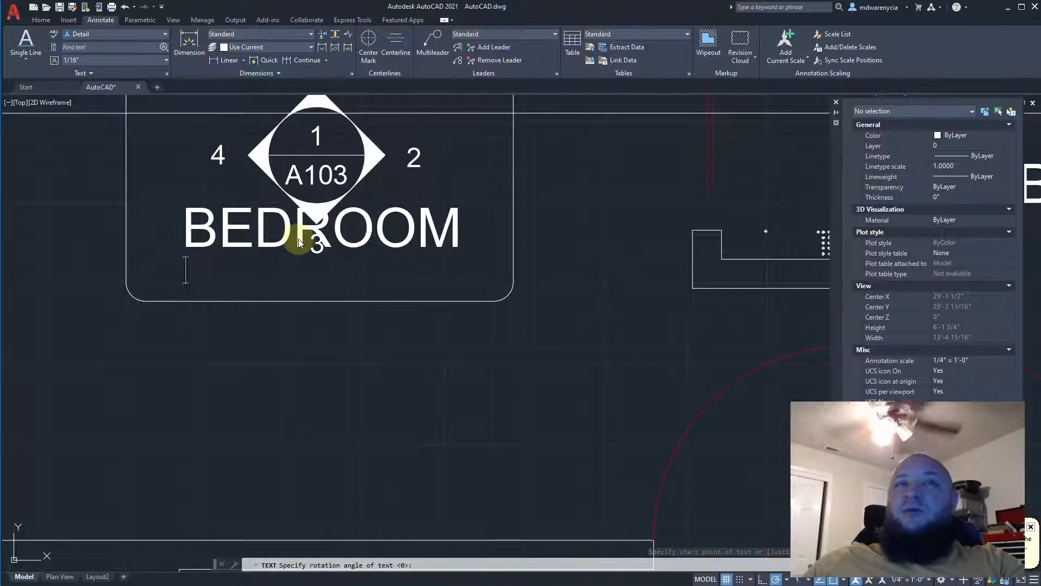
pyautogui.press('Escape')
pyautogui.scroll(-5, 292, 260)
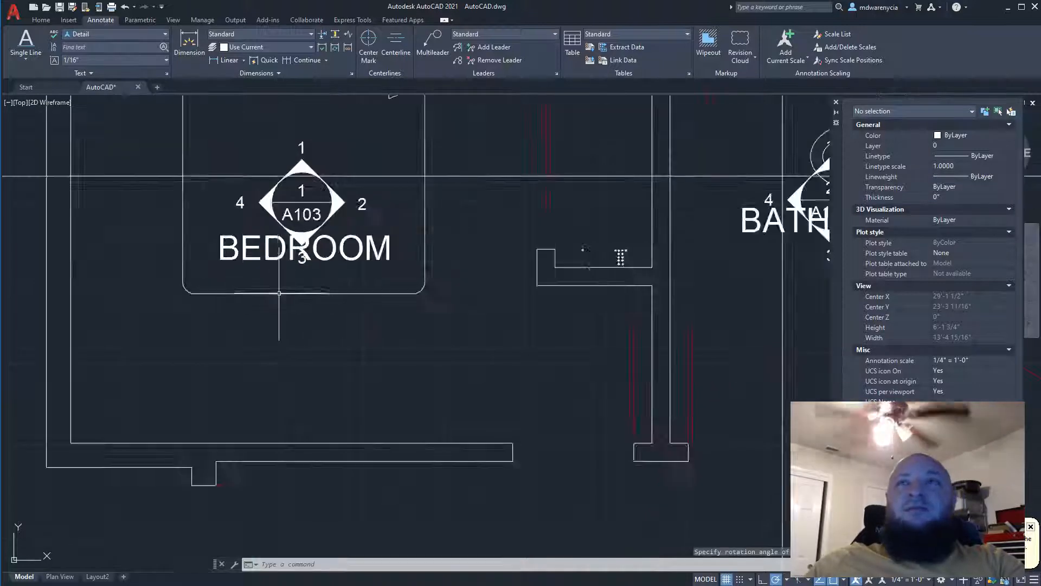
pyautogui.press('Escape')
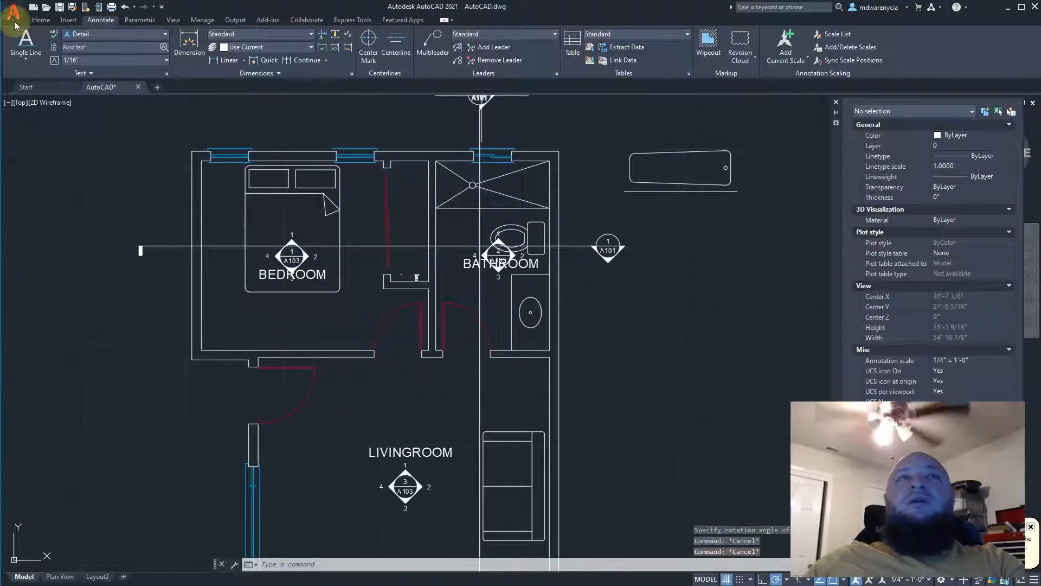
pyautogui.click(41, 20)
pyautogui.click(798, 43)
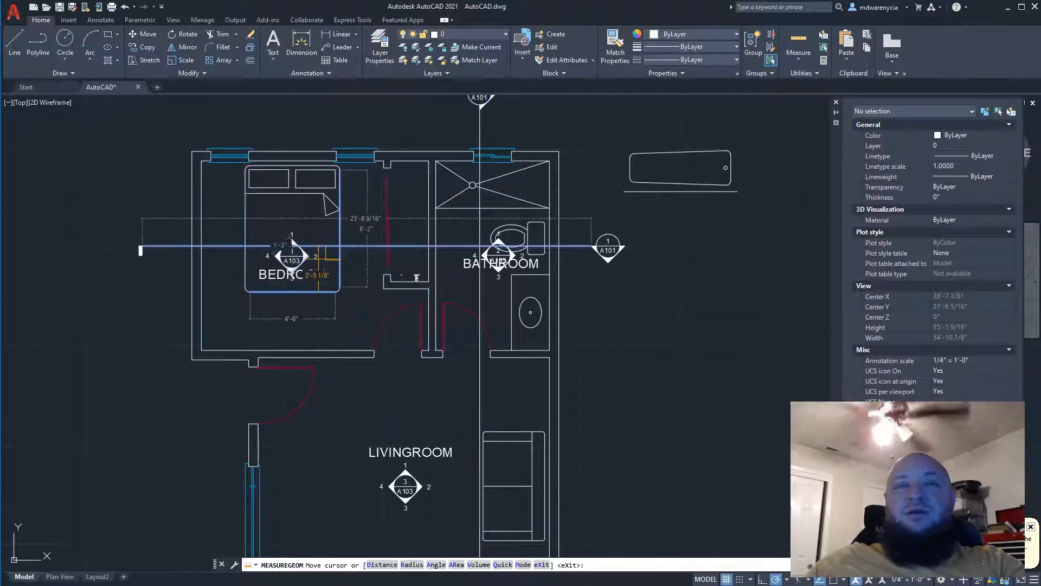
pyautogui.press('Escape')
pyautogui.click(471, 33)
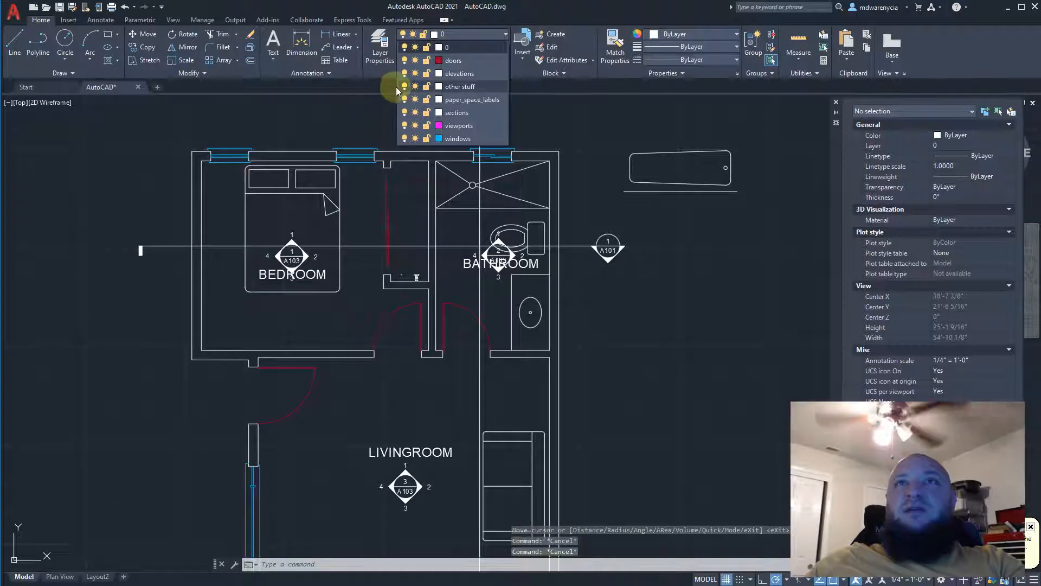
pyautogui.click(397, 116)
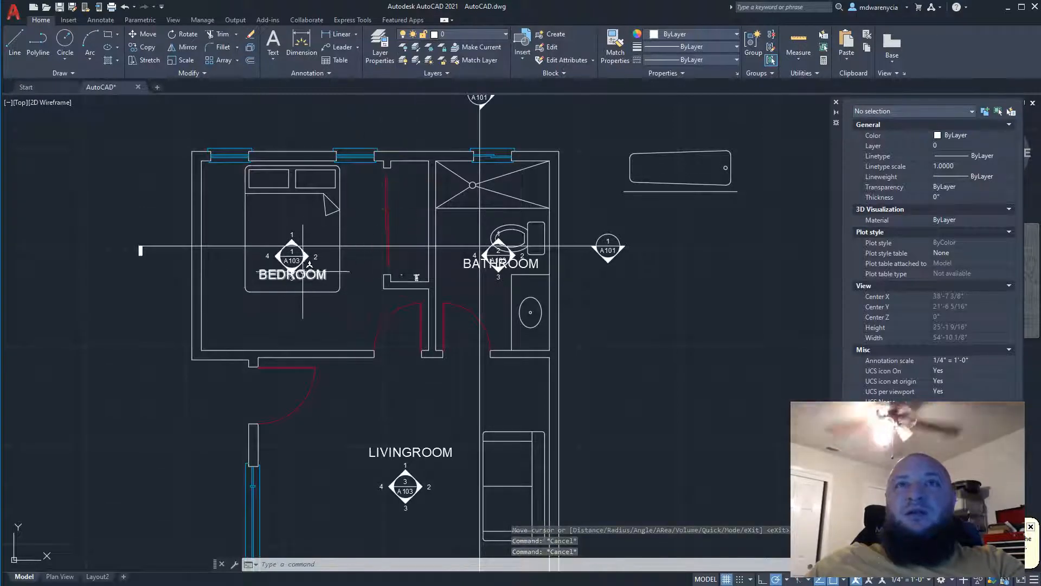
# Turn off the doors, windows, sections, paper_space_labels, other stuff and elevations layers
pyautogui.click(458, 33)
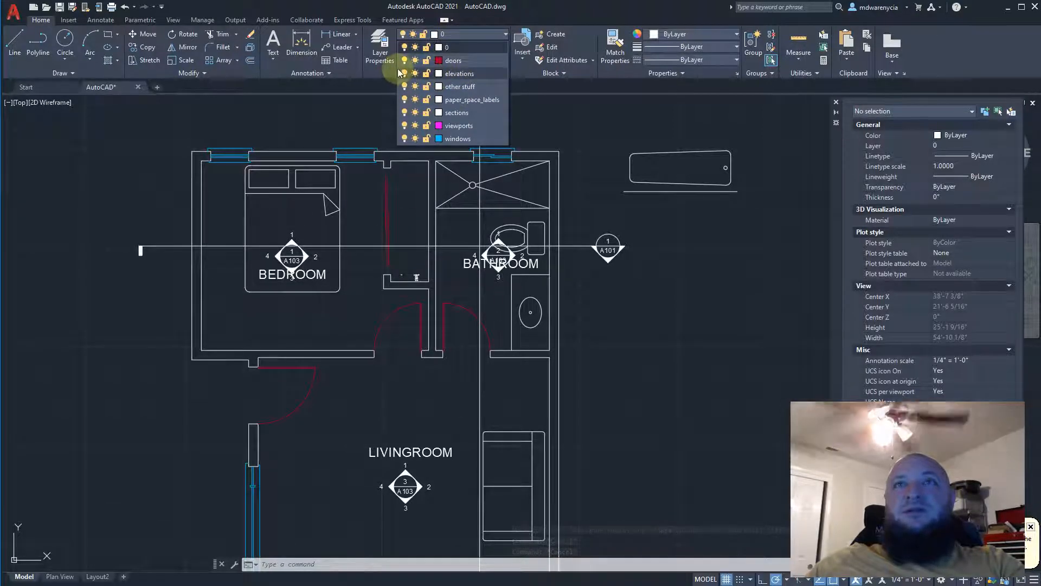
pyautogui.click(404, 61)
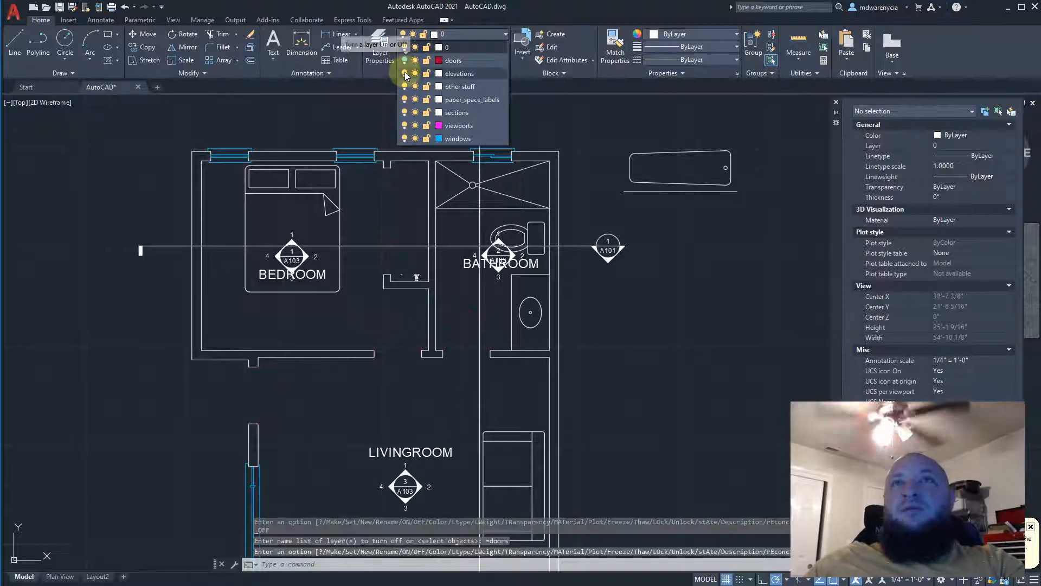
pyautogui.click(404, 137)
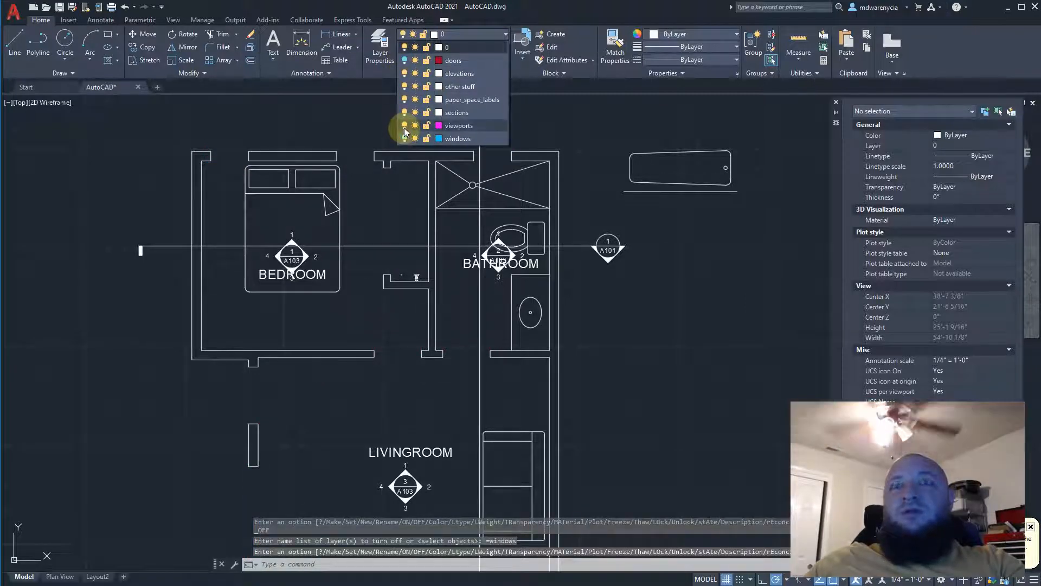
pyautogui.click(404, 113)
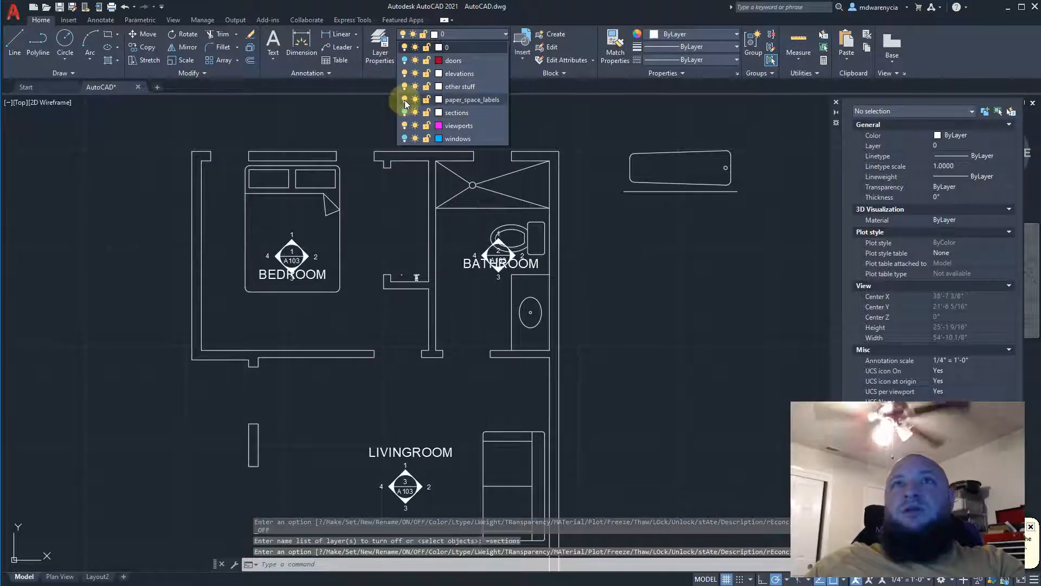
pyautogui.click(404, 100)
pyautogui.click(404, 86)
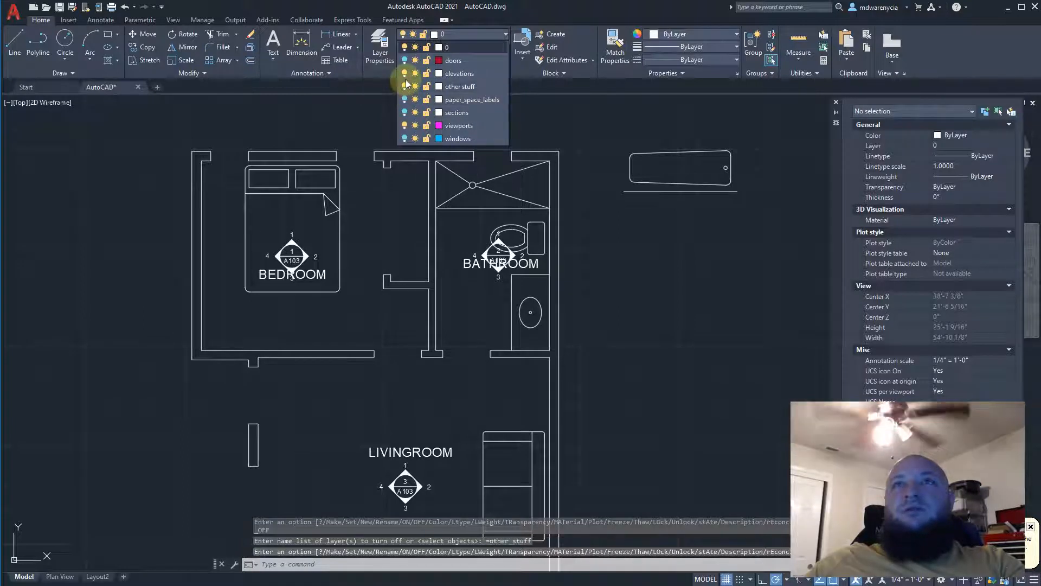
pyautogui.click(404, 73)
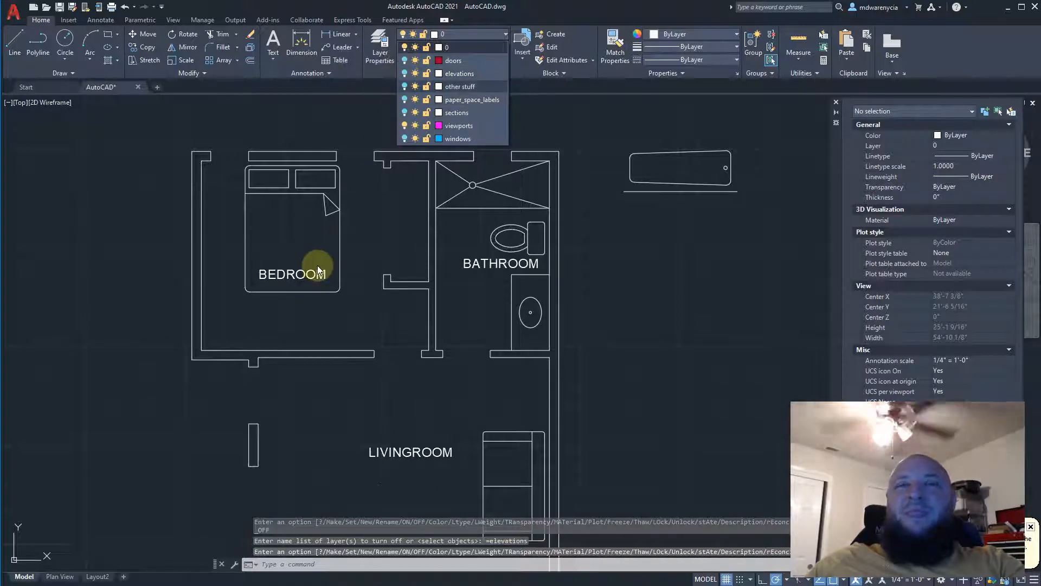
pyautogui.click(356, 228)
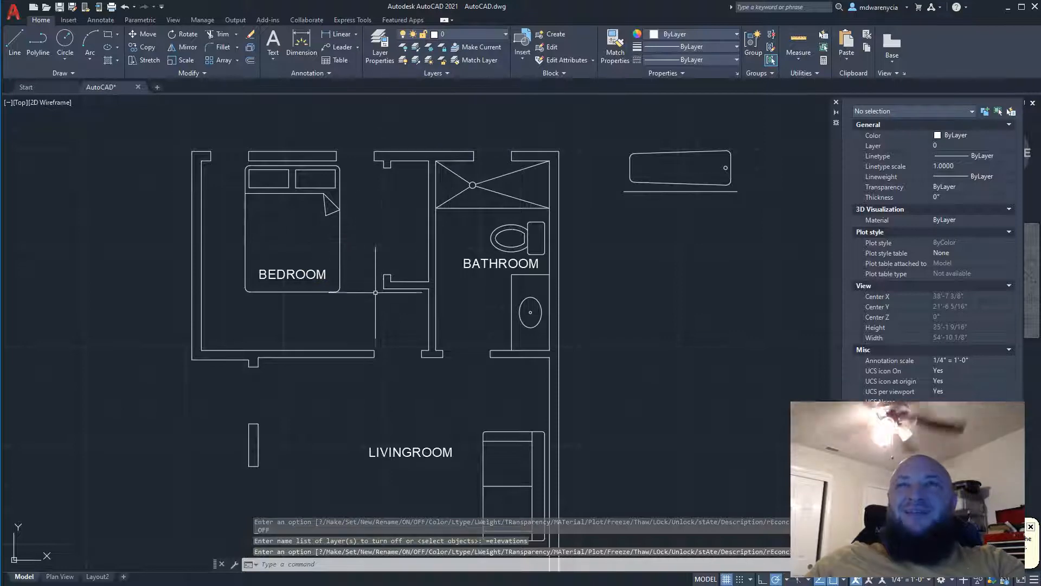
pyautogui.press('Escape')
# Group the bed in the bedroom together with the toilet outlines in the bathroom
pyautogui.click(351, 234)
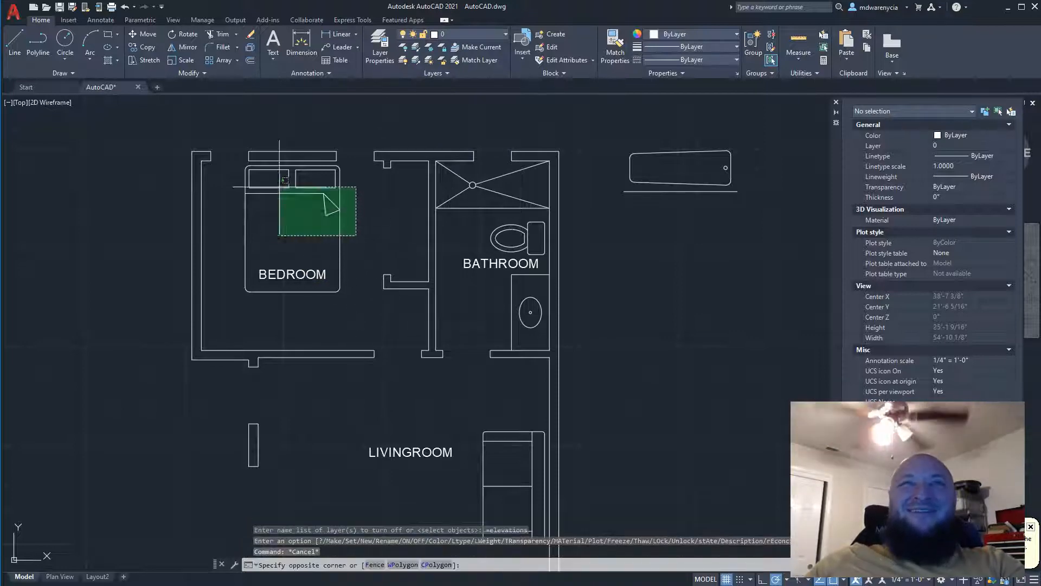
pyautogui.scroll(2, 242, 173)
pyautogui.click(226, 163)
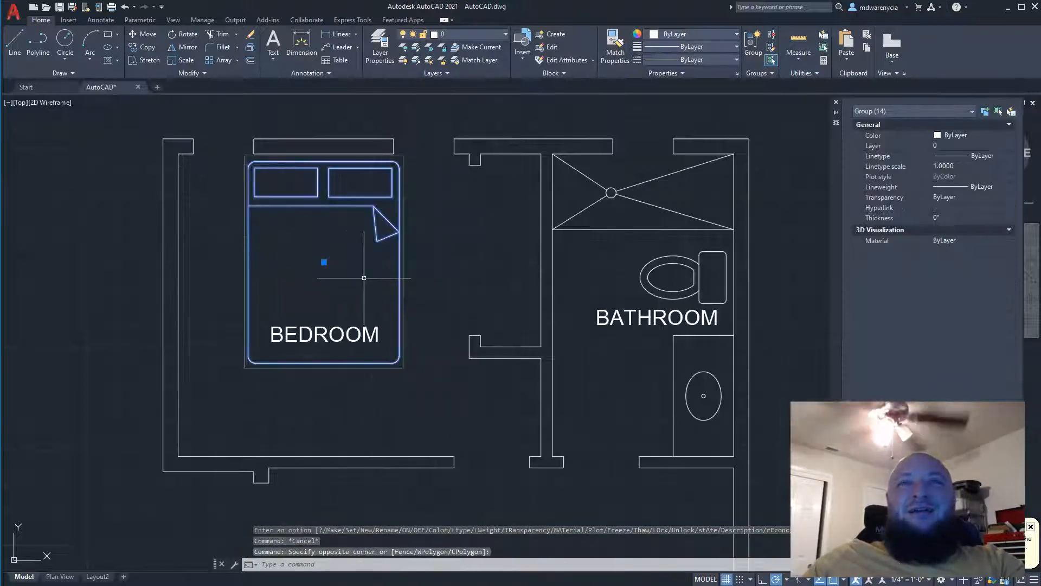
pyautogui.click(668, 279)
pyautogui.click(552, 190)
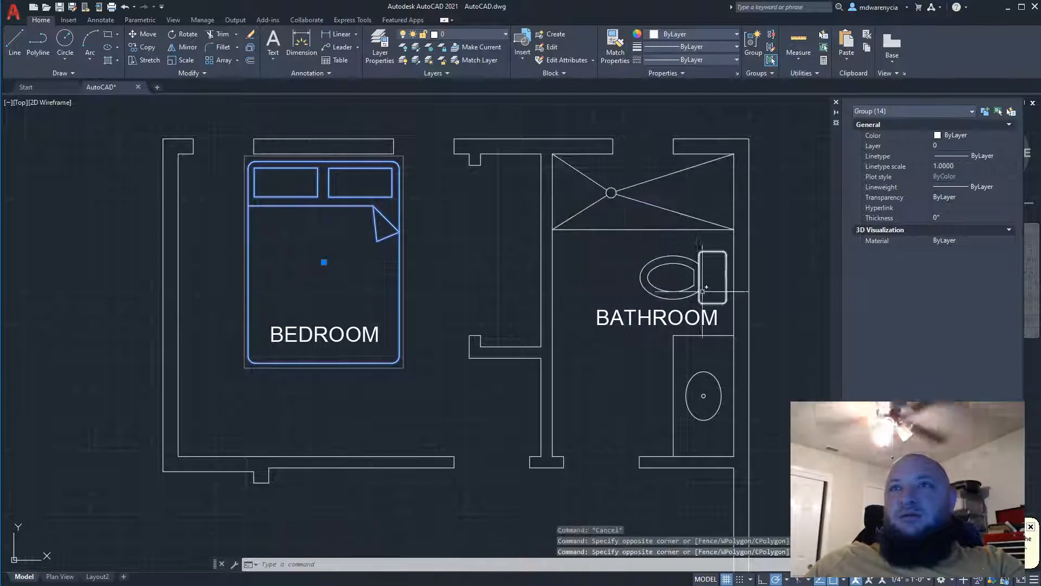
pyautogui.scroll(2, 721, 295)
pyautogui.scroll(2, 718, 296)
pyautogui.click(748, 102)
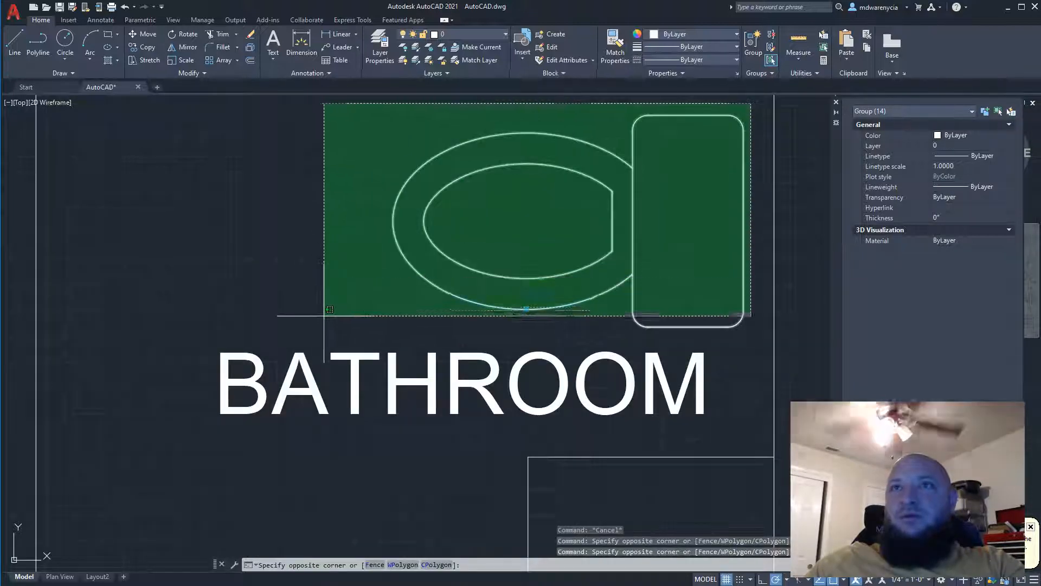
pyautogui.click(322, 313)
pyautogui.write('GROUP')
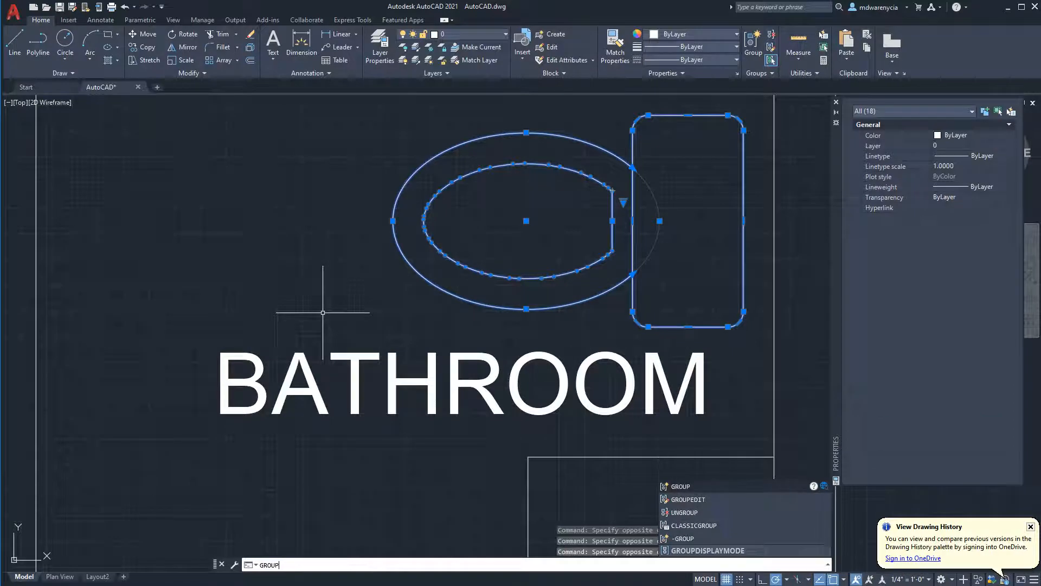
pyautogui.press('Return')
# Group the bathroom vanity counter lines with the oval sink
pyautogui.scroll(-2, 323, 312)
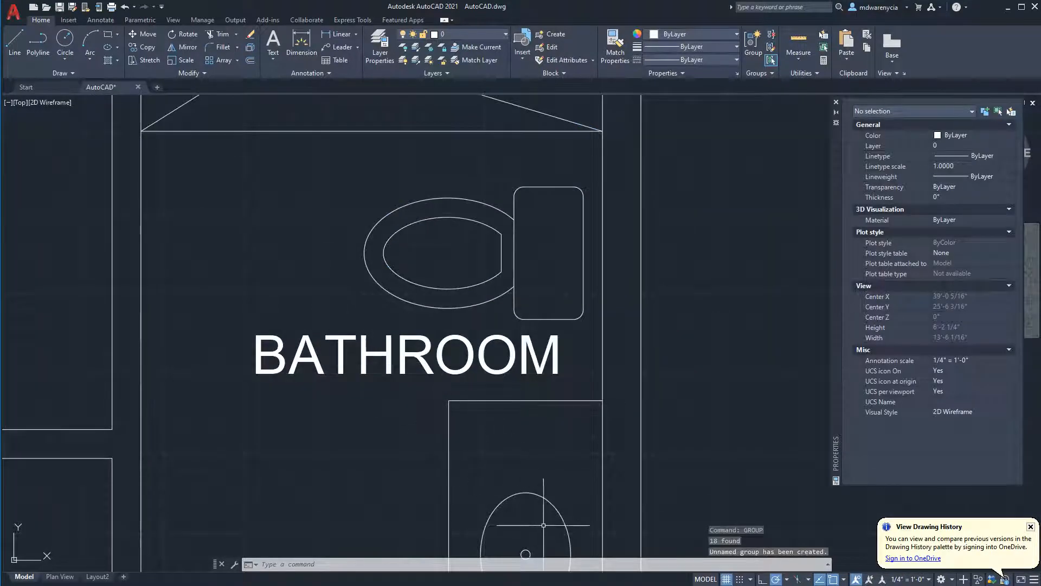
pyautogui.moveTo(543, 524); pyautogui.dragTo(498, 396, button='middle')
pyautogui.click(527, 515)
pyautogui.click(314, 286)
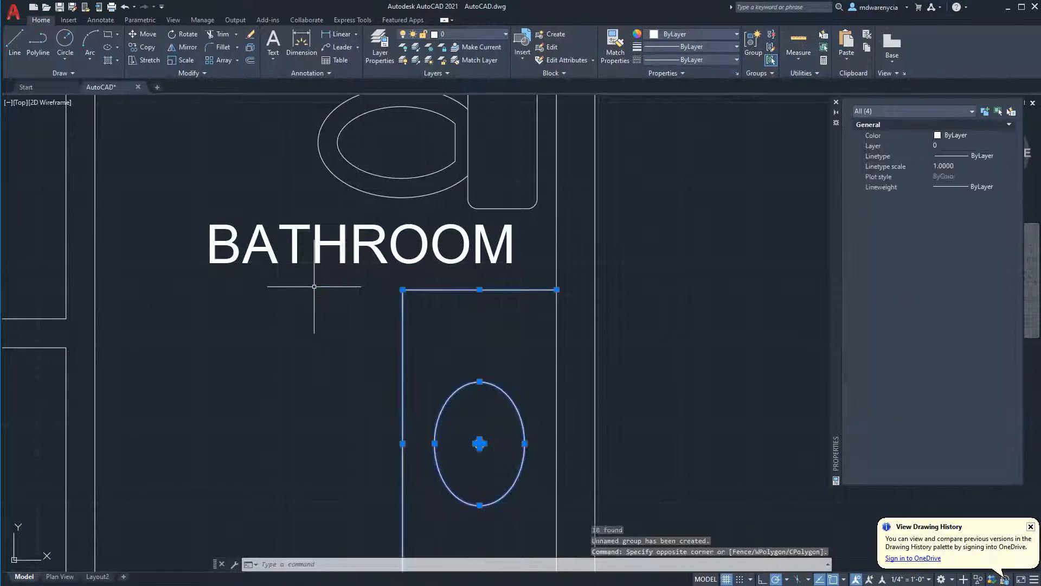
pyautogui.press('Return')
# Group the shower's front line, diagonal floor lines and drain in the bathroom
pyautogui.scroll(-4, 333, 264)
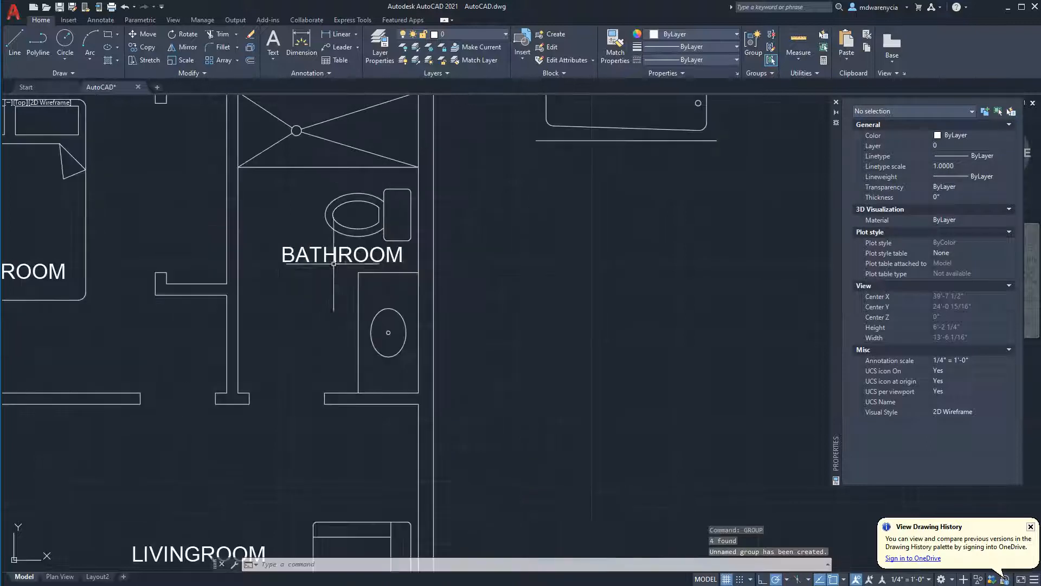
pyautogui.click(386, 169)
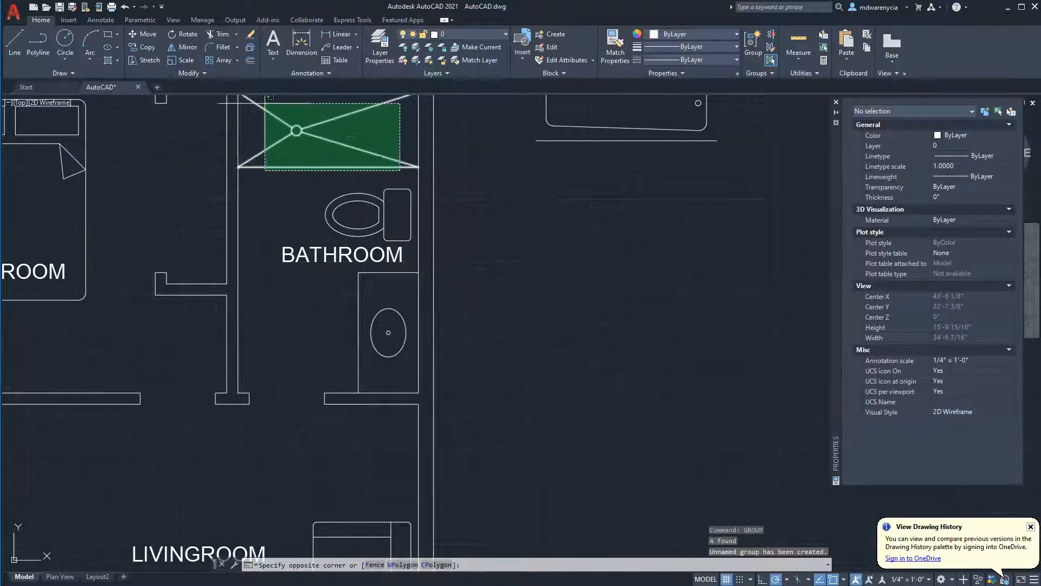
pyautogui.click(265, 106)
pyautogui.moveTo(263, 127); pyautogui.dragTo(258, 287, button='middle')
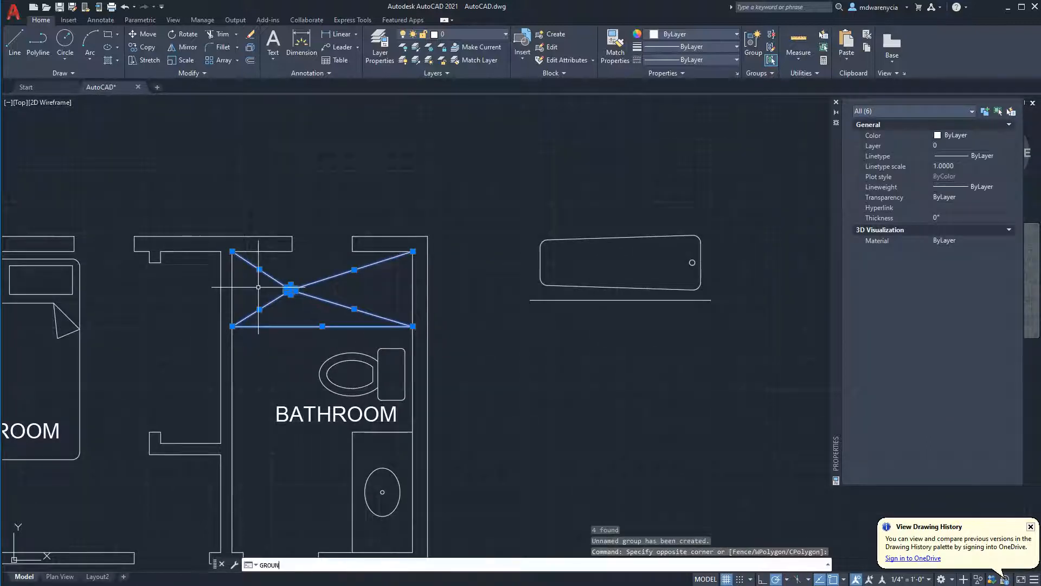
pyautogui.press('Return')
# Group all the lines and rounded corners of the sofa in the living room
pyautogui.moveTo(282, 334); pyautogui.dragTo(465, 105, button='middle')
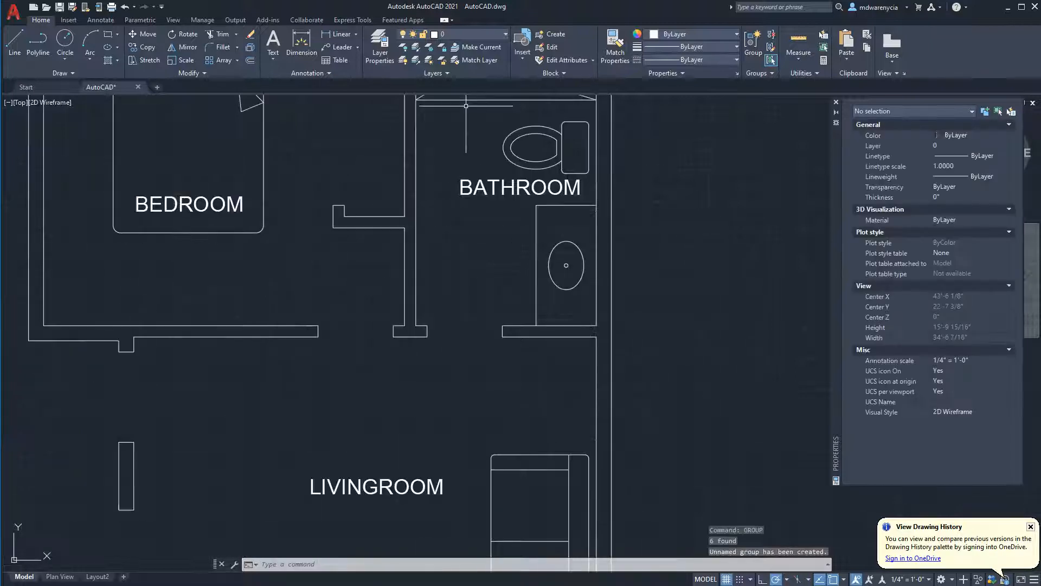
pyautogui.scroll(-4, 455, 260)
pyautogui.scroll(4, 525, 409)
pyautogui.click(450, 388)
pyautogui.click(401, 399)
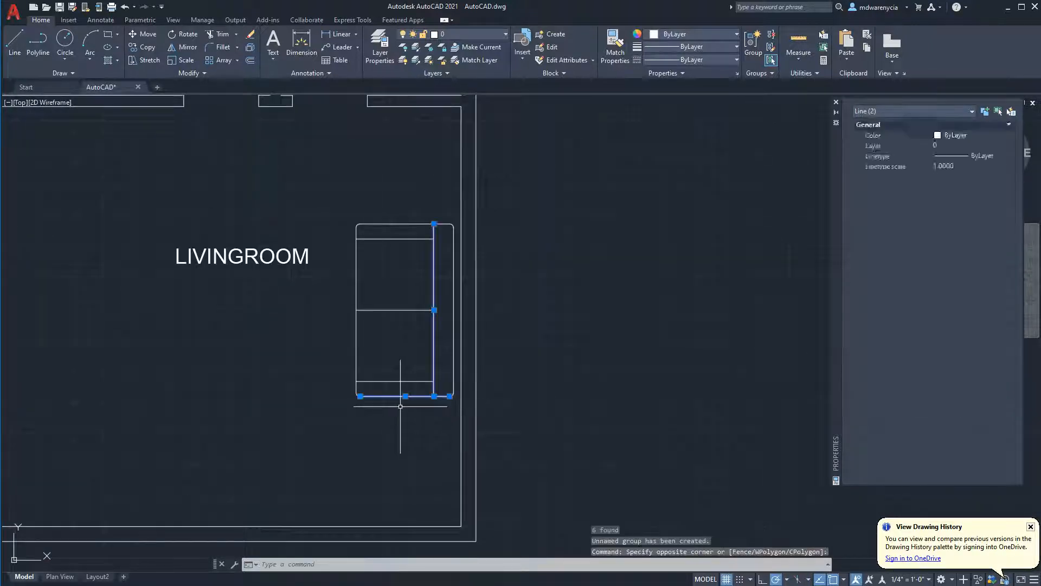
pyautogui.press('Escape')
pyautogui.click(349, 211)
pyautogui.click(503, 376)
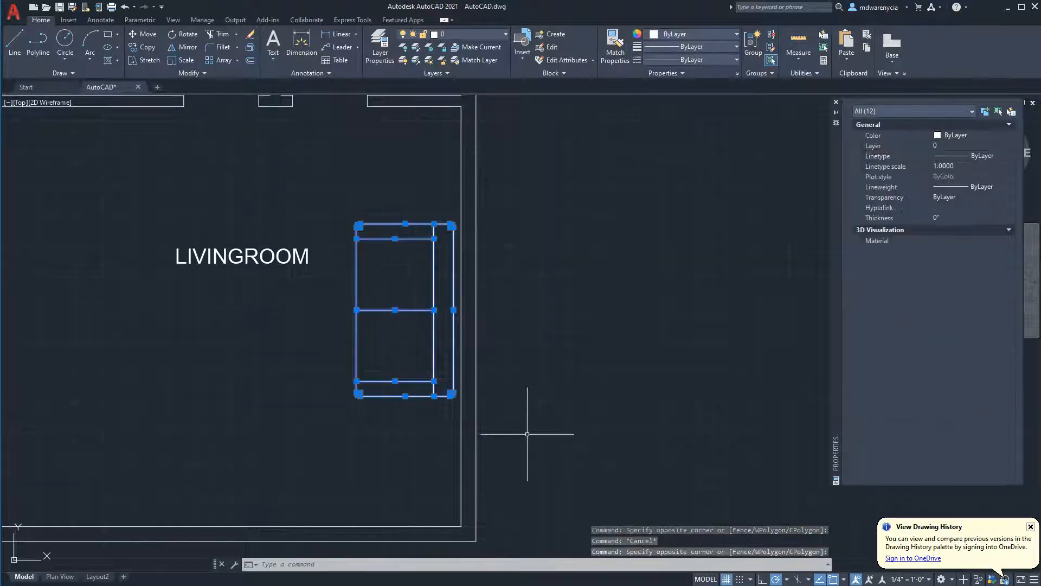
pyautogui.write('group')
pyautogui.press('Return')
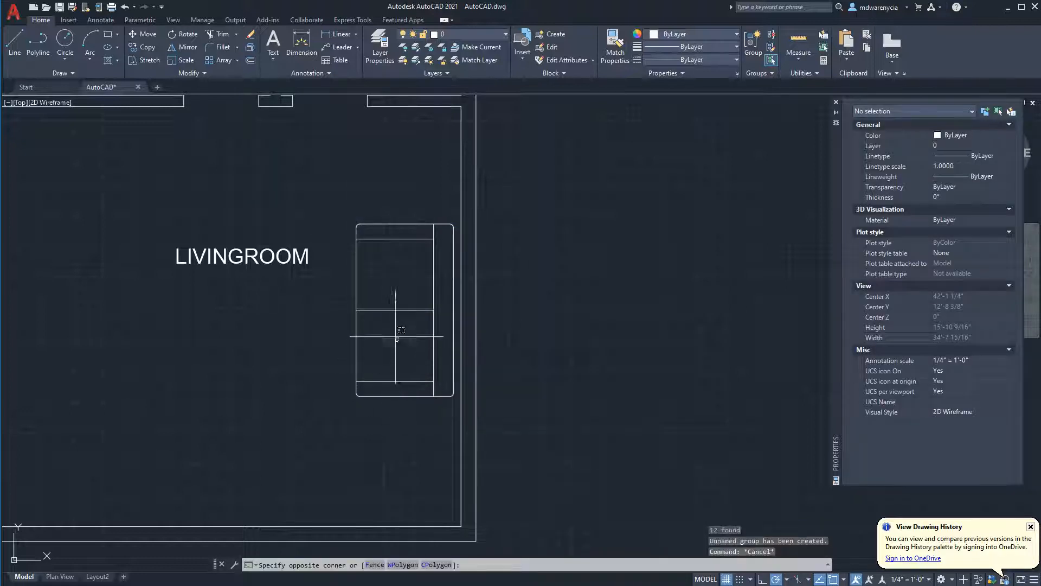
pyautogui.click(395, 310)
pyautogui.scroll(-3, 383, 353)
pyautogui.click(449, 324)
pyautogui.click(426, 302)
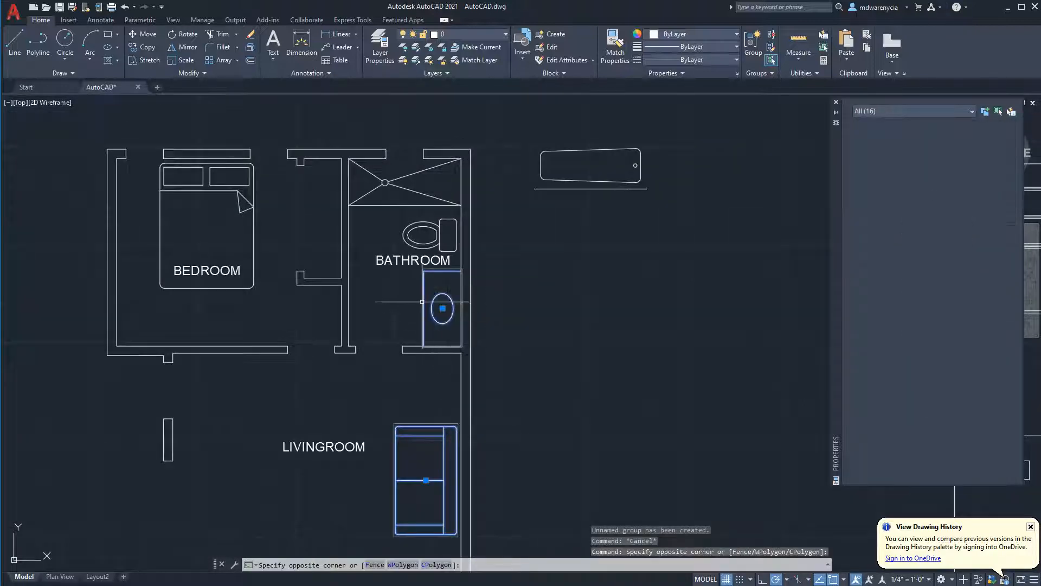
pyautogui.click(421, 237)
pyautogui.click(380, 192)
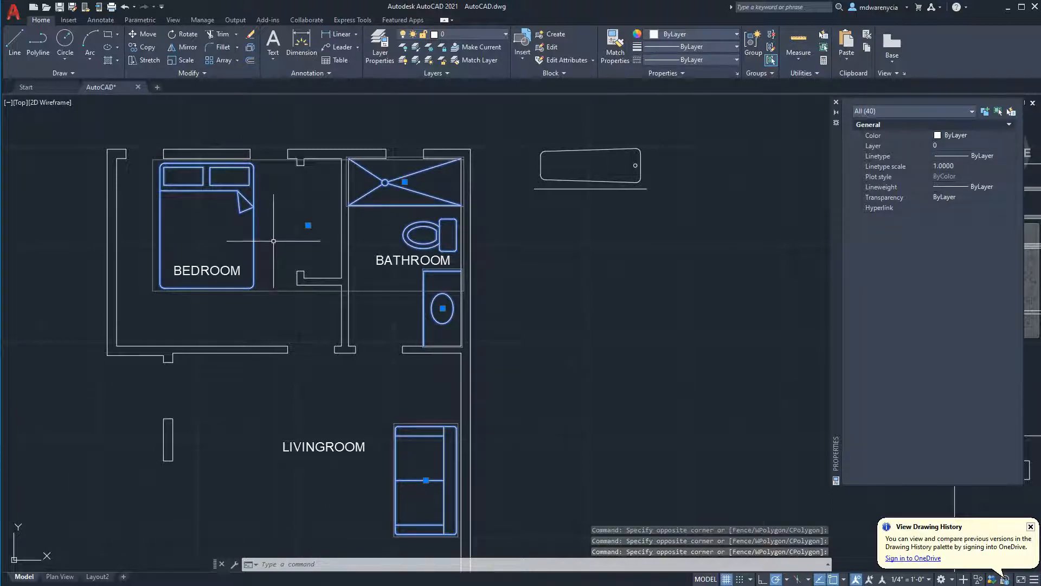
pyautogui.click(457, 34)
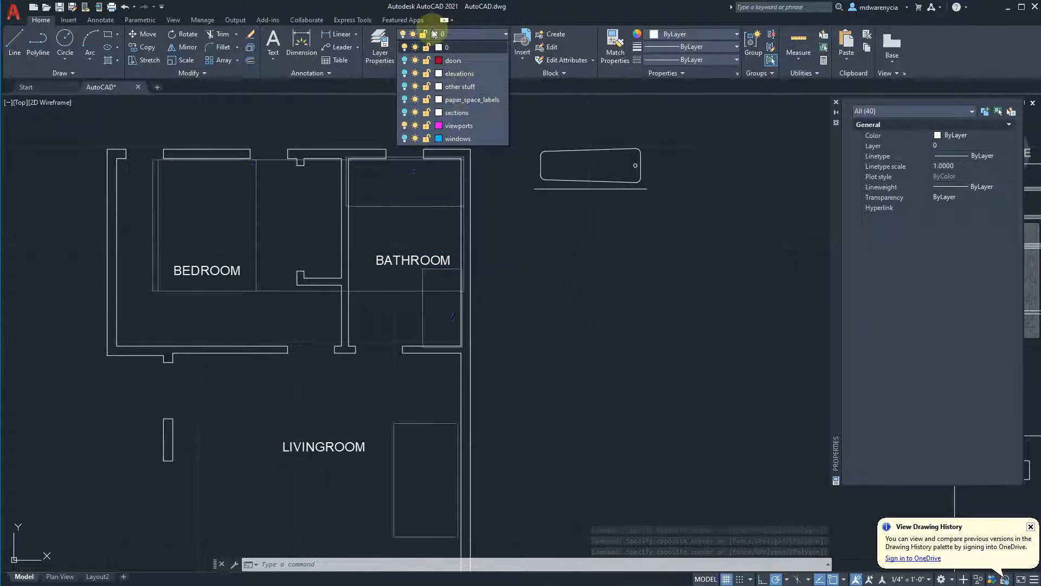
# Create two new layers named furniture and built-ins
pyautogui.click(379, 46)
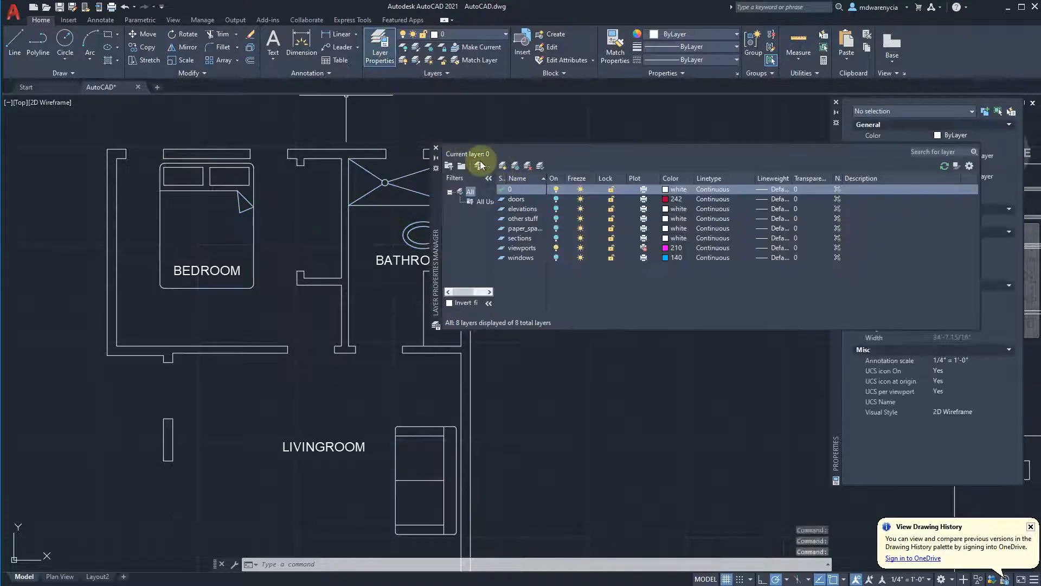
pyautogui.click(502, 166)
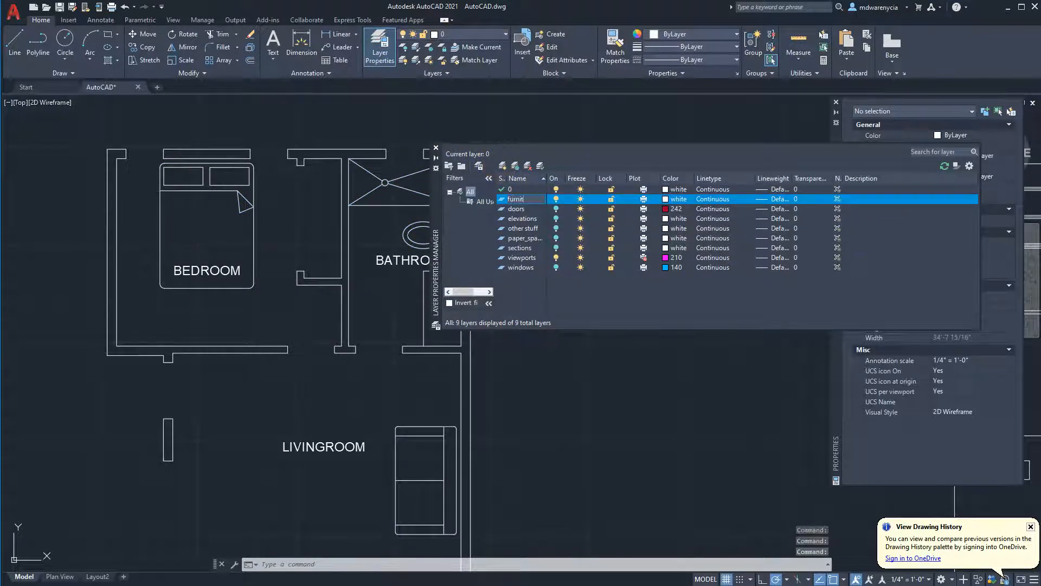
pyautogui.press('Return')
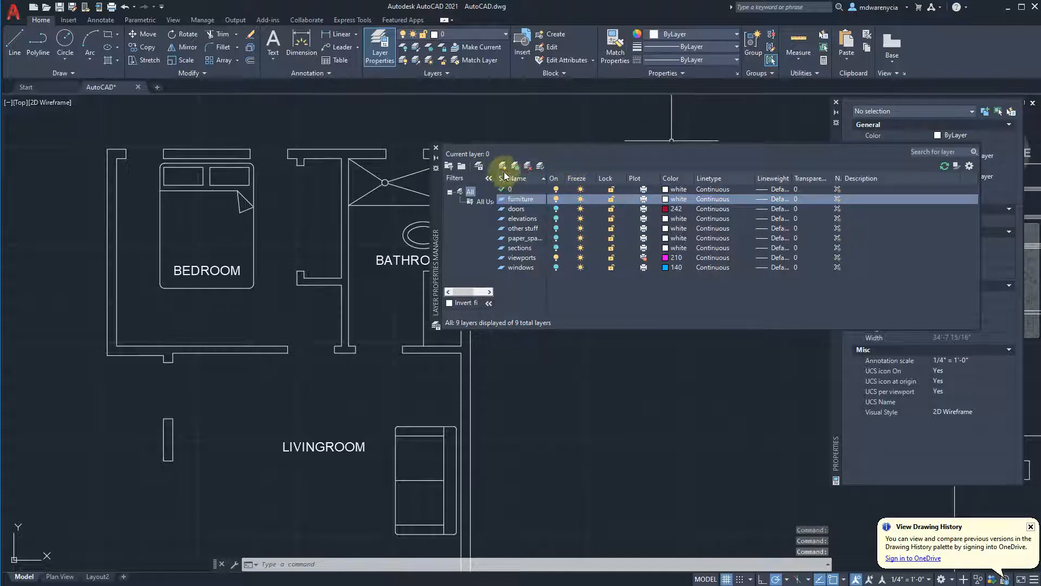
pyautogui.click(501, 168)
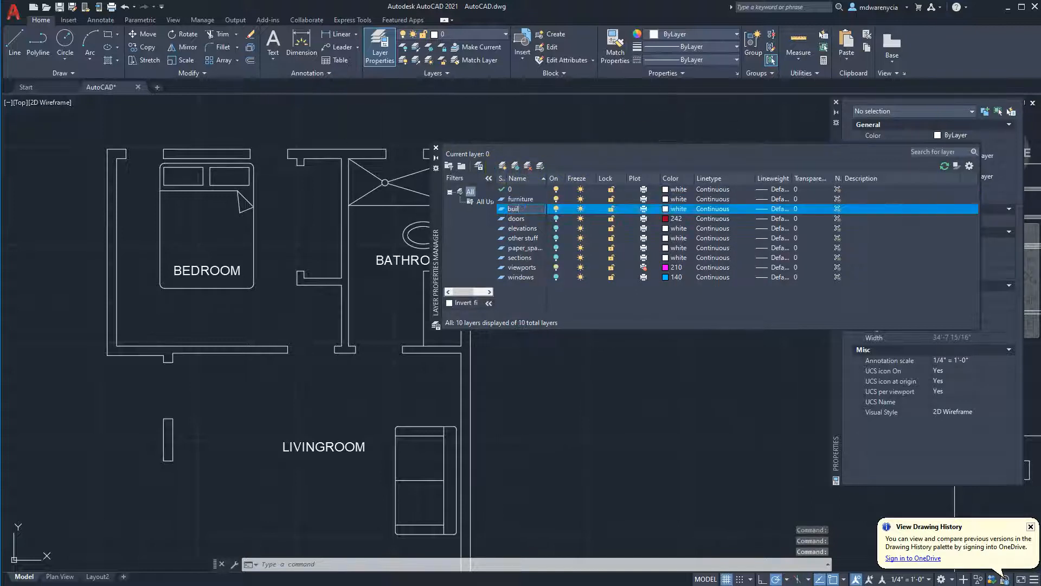
pyautogui.press('Return')
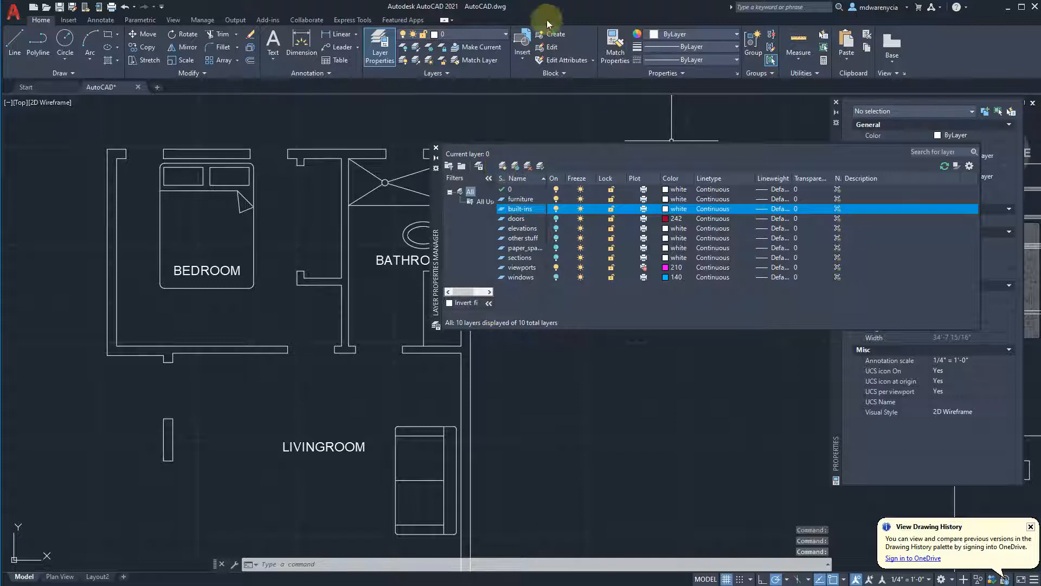
pyautogui.click(437, 149)
# Ungroup the combined group that holds both the bed and the toilet, and check that the bed selects separately
pyautogui.click(233, 213)
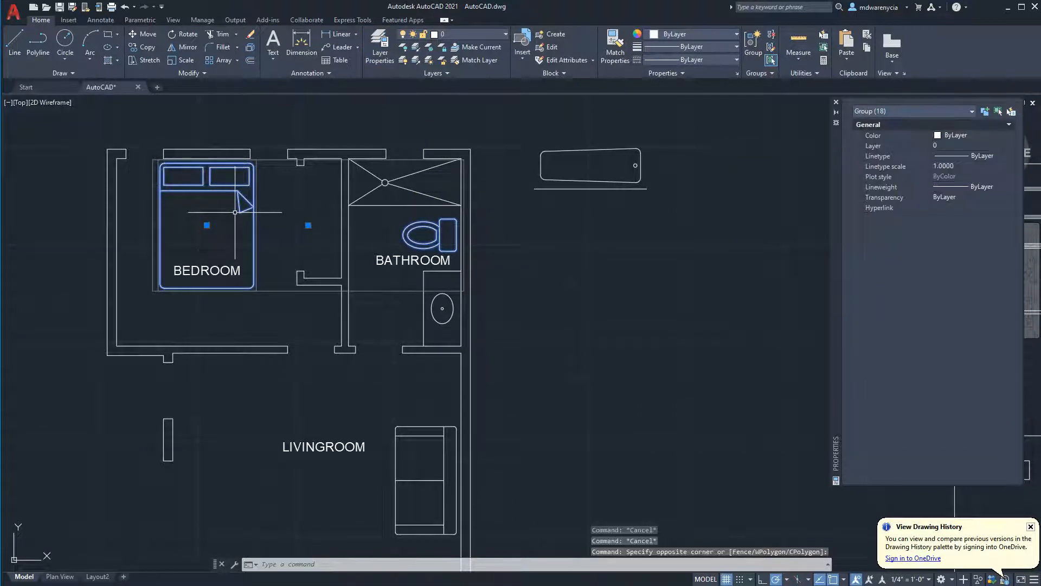
pyautogui.write('ungroup')
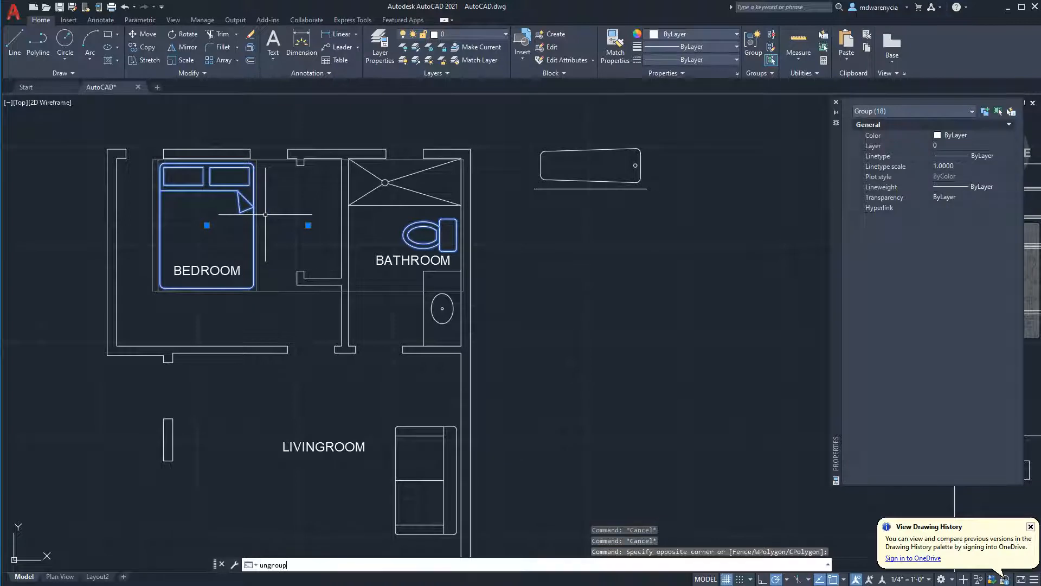
pyautogui.press('Return')
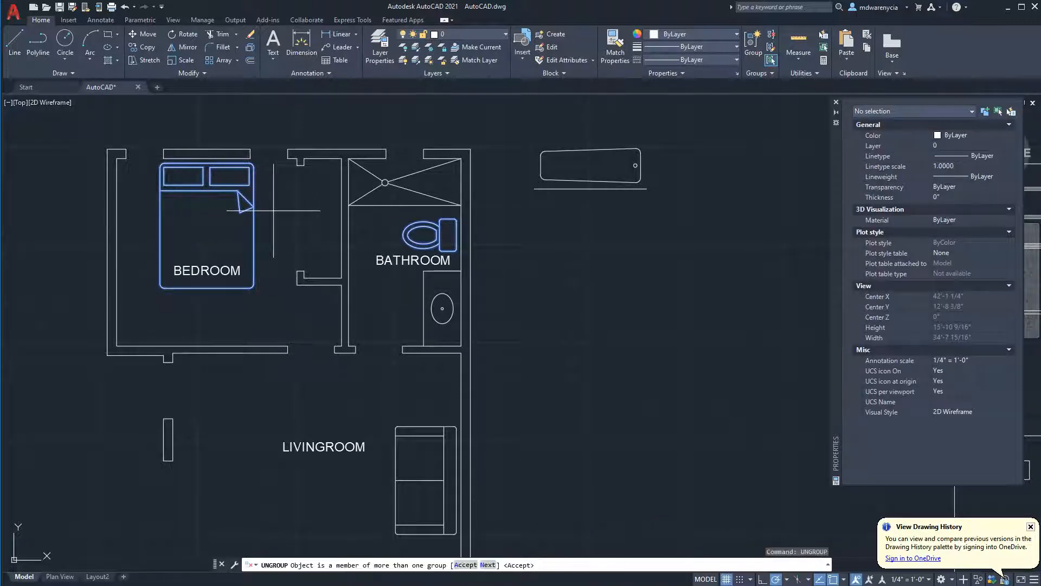
pyautogui.press('Return')
pyautogui.press('Return')
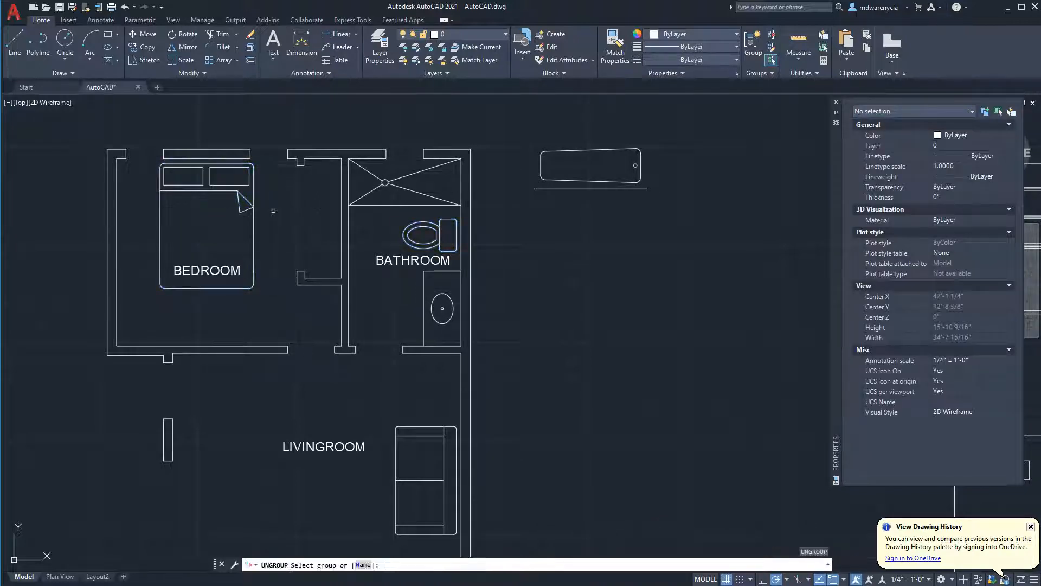
pyautogui.press('Escape')
pyautogui.press('Escape')
pyautogui.click(268, 220)
pyautogui.click(244, 202)
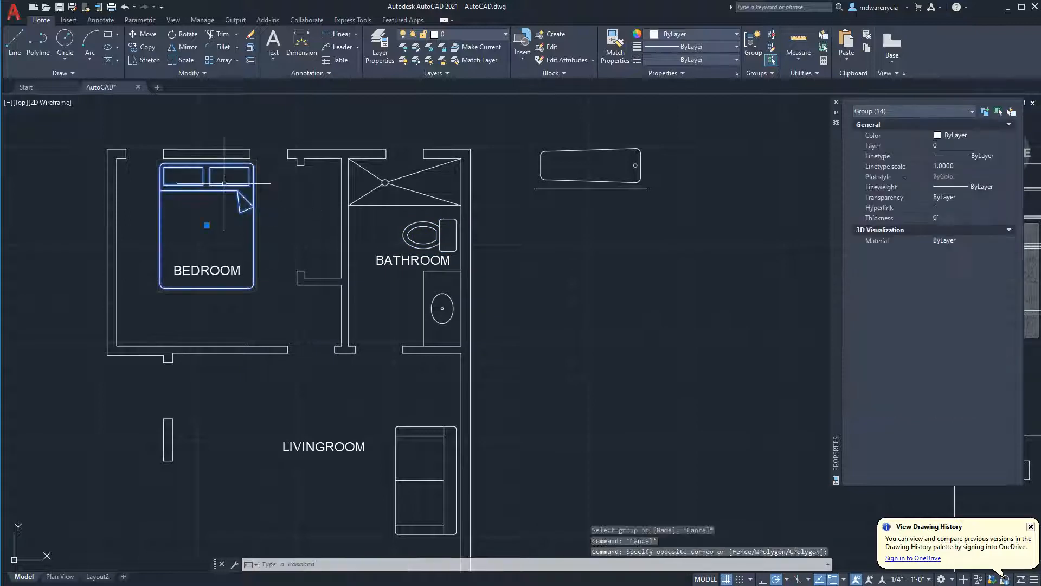
pyautogui.click(417, 235)
pyautogui.press('Escape')
pyautogui.press('Escape')
# Group the toilet's tank and bowl shapes in the bathroom into a single group
pyautogui.click(421, 234)
pyautogui.click(379, 218)
pyautogui.press('Escape')
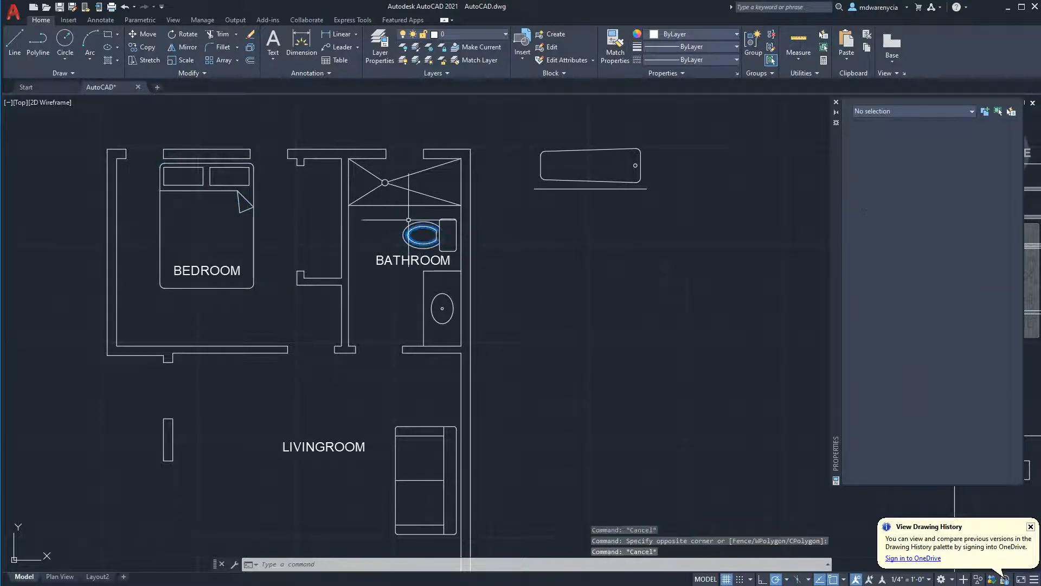
pyautogui.scroll(2, 409, 220)
pyautogui.click(378, 216)
pyautogui.click(527, 274)
pyautogui.write('gr')
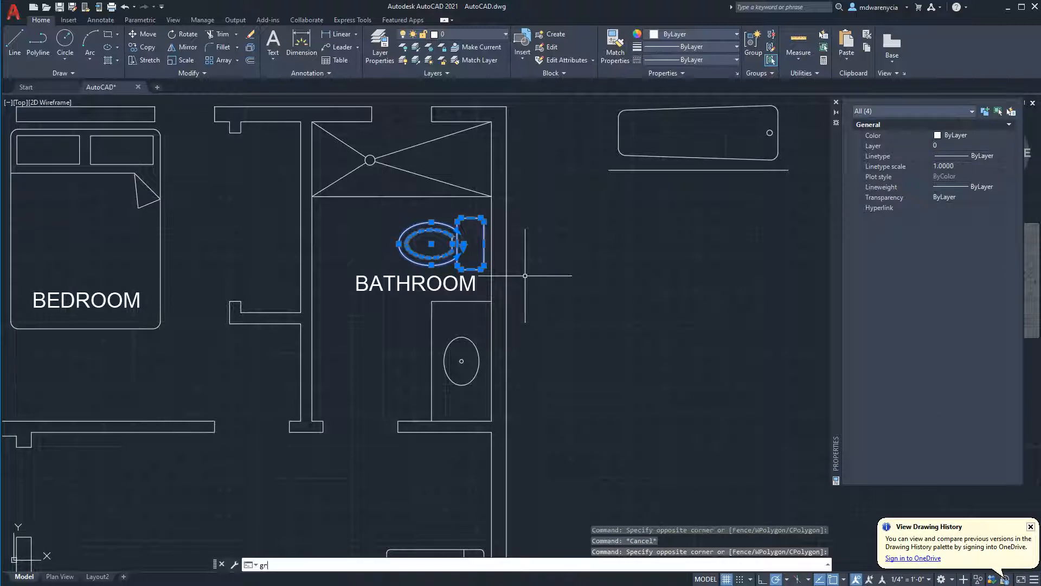
pyautogui.press('Return')
pyautogui.click(490, 277)
pyautogui.click(390, 230)
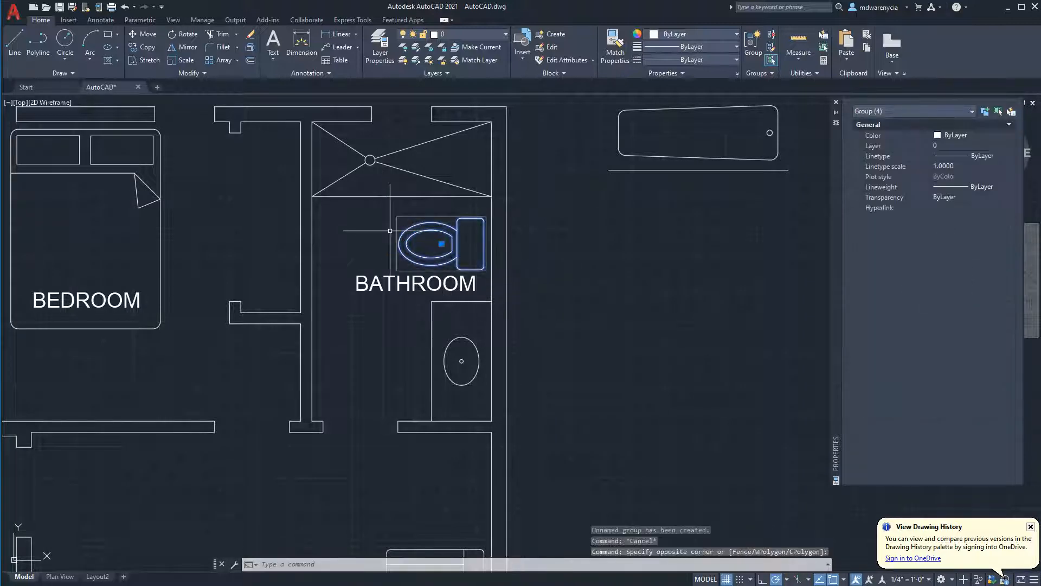
# Assign the sofa group and the toilet group to the furniture layer, and turn that layer off
pyautogui.moveTo(413, 395); pyautogui.dragTo(404, 223, button='middle')
pyautogui.scroll(2, 419, 332)
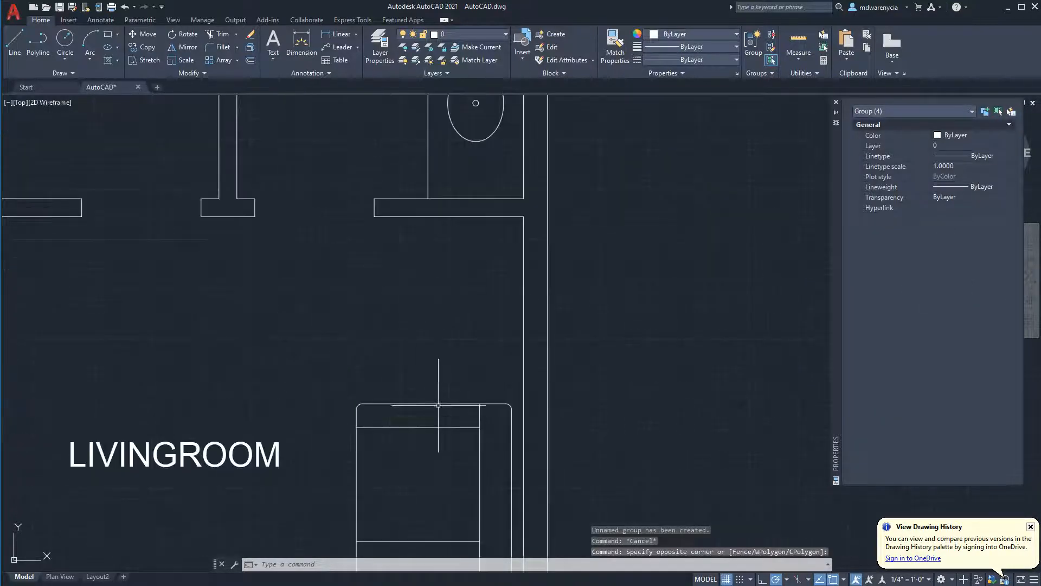
pyautogui.click(431, 386)
pyautogui.click(272, 495)
pyautogui.press('Escape')
pyautogui.press('Escape')
pyautogui.click(458, 340)
pyautogui.click(409, 428)
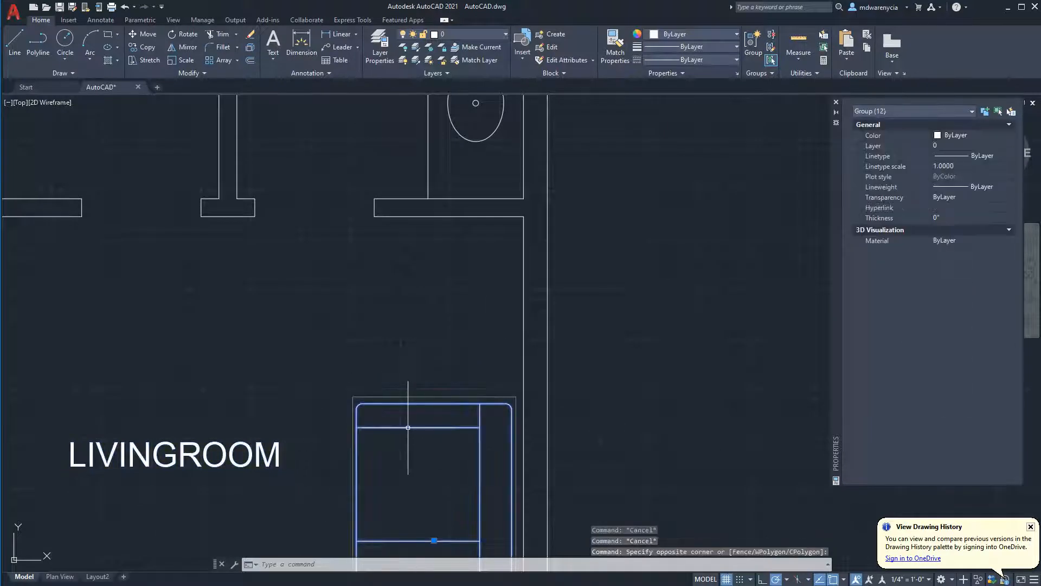
pyautogui.moveTo(386, 98); pyautogui.dragTo(379, 283, button='middle')
pyautogui.click(414, 112)
pyautogui.click(351, 126)
pyautogui.moveTo(342, 139); pyautogui.dragTo(369, 290, button='middle')
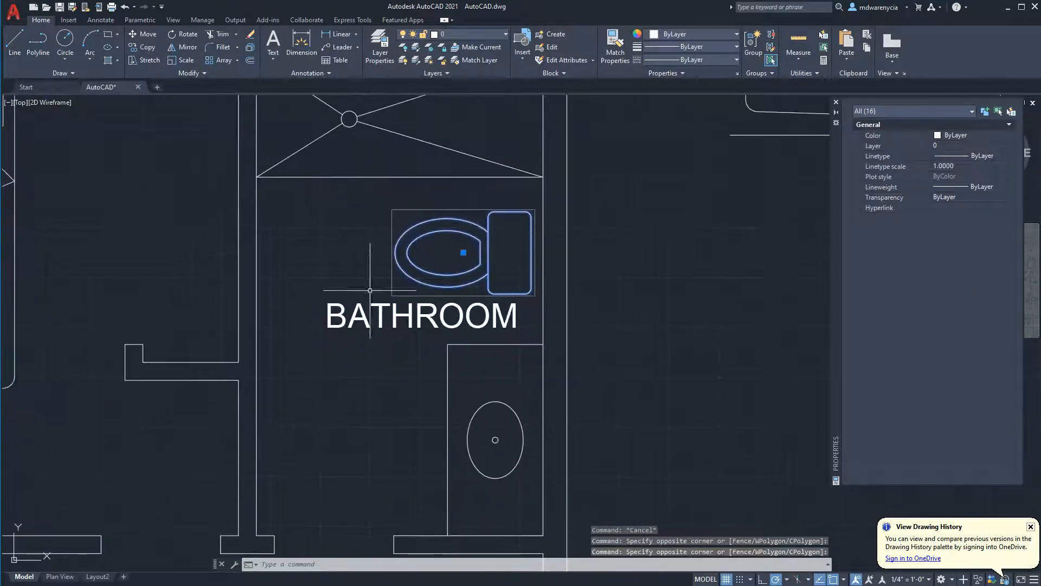
pyautogui.click(494, 34)
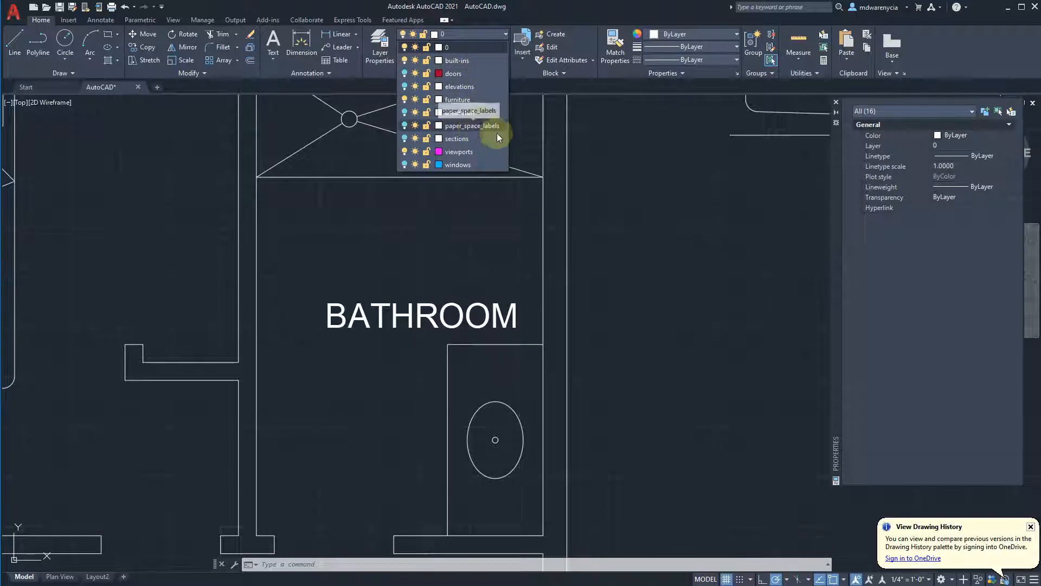
pyautogui.click(449, 100)
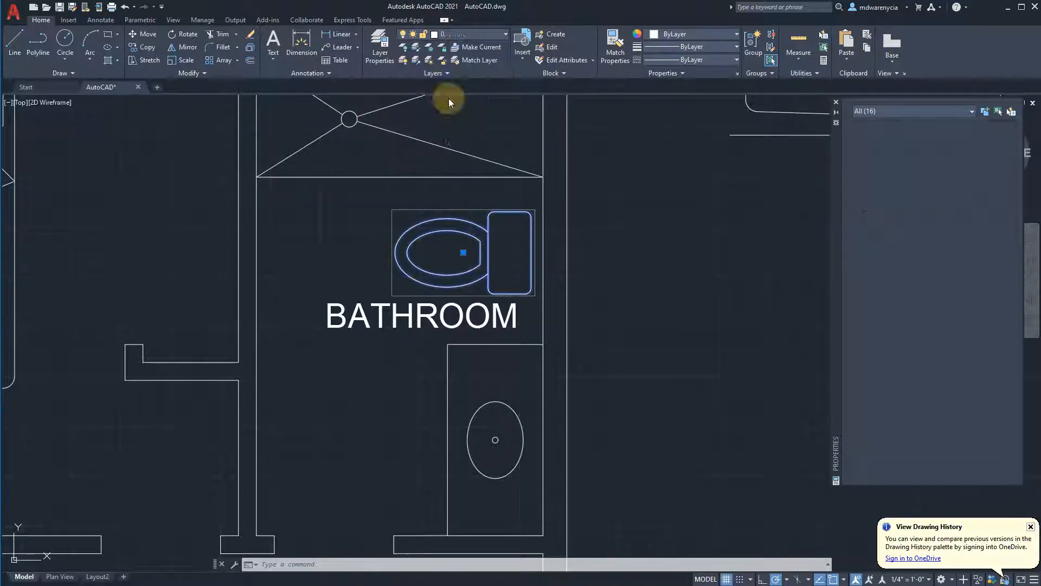
pyautogui.click(451, 34)
pyautogui.click(405, 99)
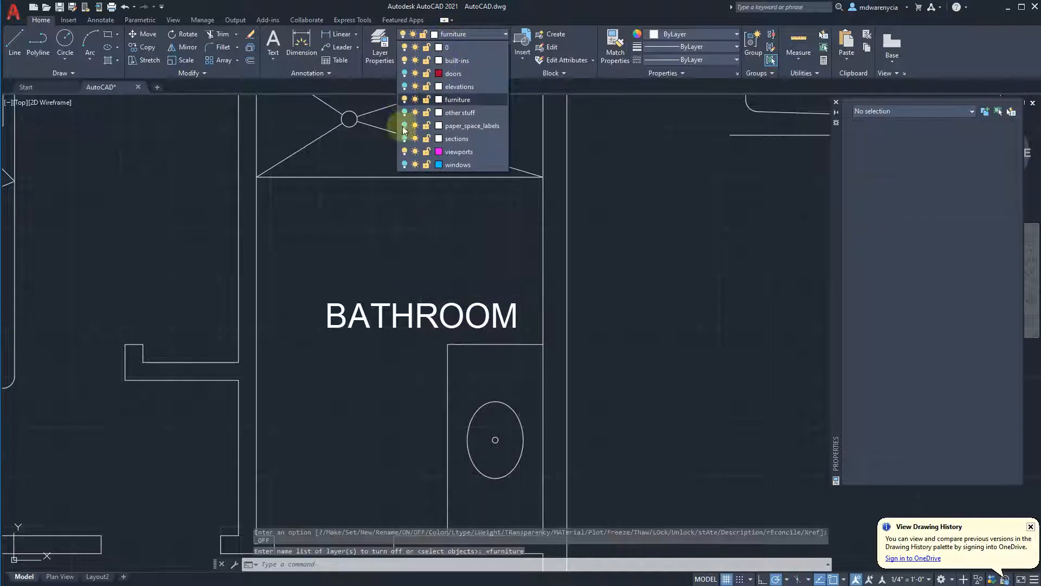
# Assign the shower group and the vanity group in the bathroom to the built-ins layer, and turn that layer off
pyautogui.scroll(-5, 376, 400)
pyautogui.moveTo(405, 412); pyautogui.dragTo(455, 288, button='middle')
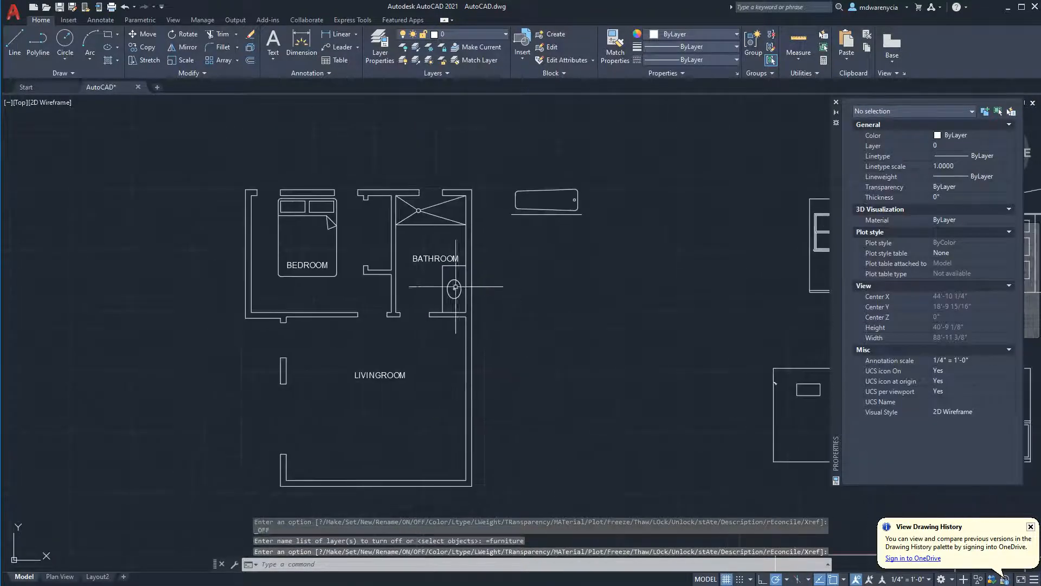
pyautogui.scroll(2, 454, 277)
pyautogui.click(454, 301)
pyautogui.click(427, 287)
pyautogui.click(430, 212)
pyautogui.click(418, 187)
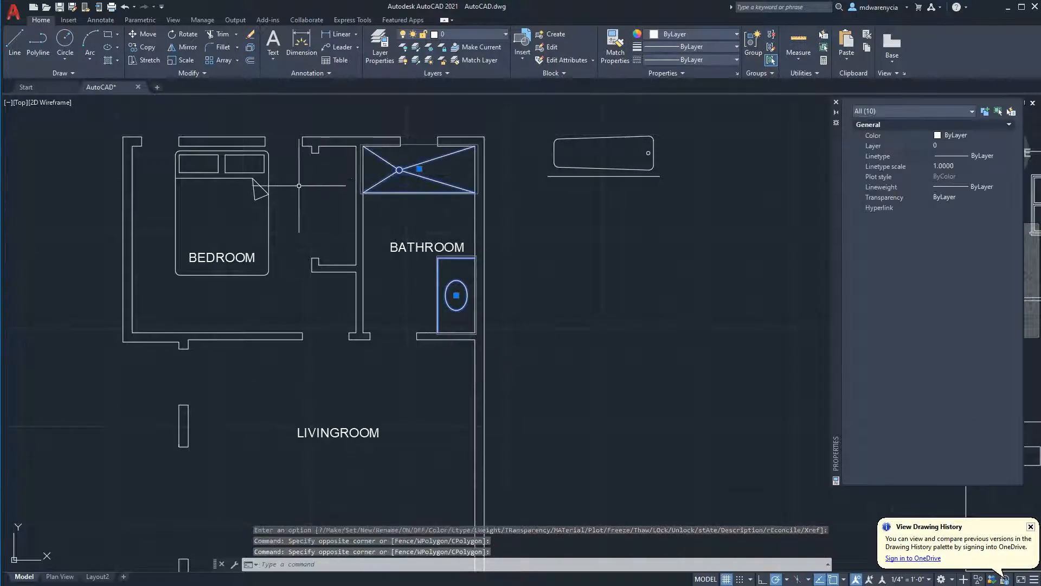
pyautogui.click(479, 37)
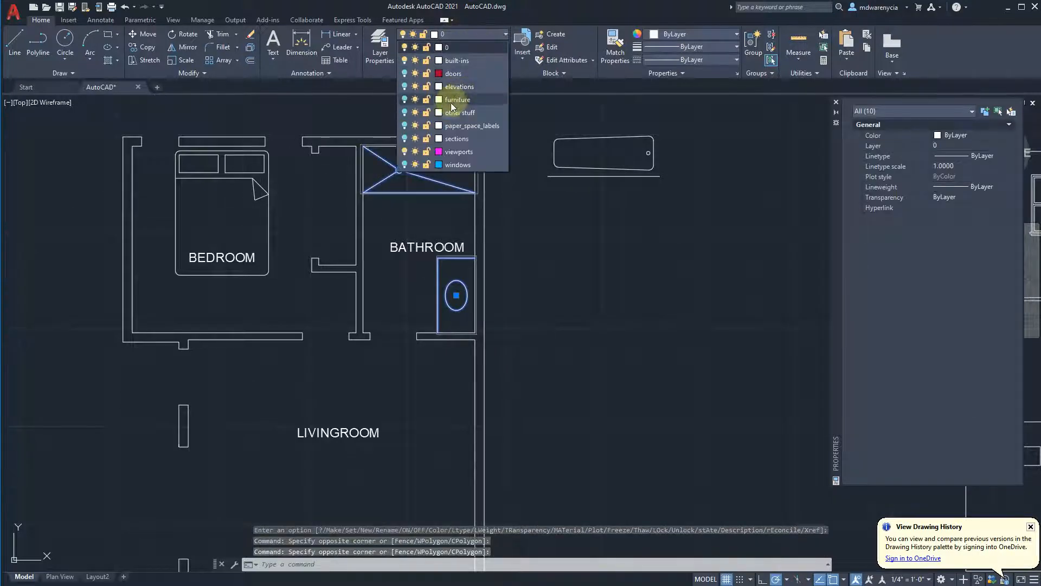
pyautogui.click(423, 41)
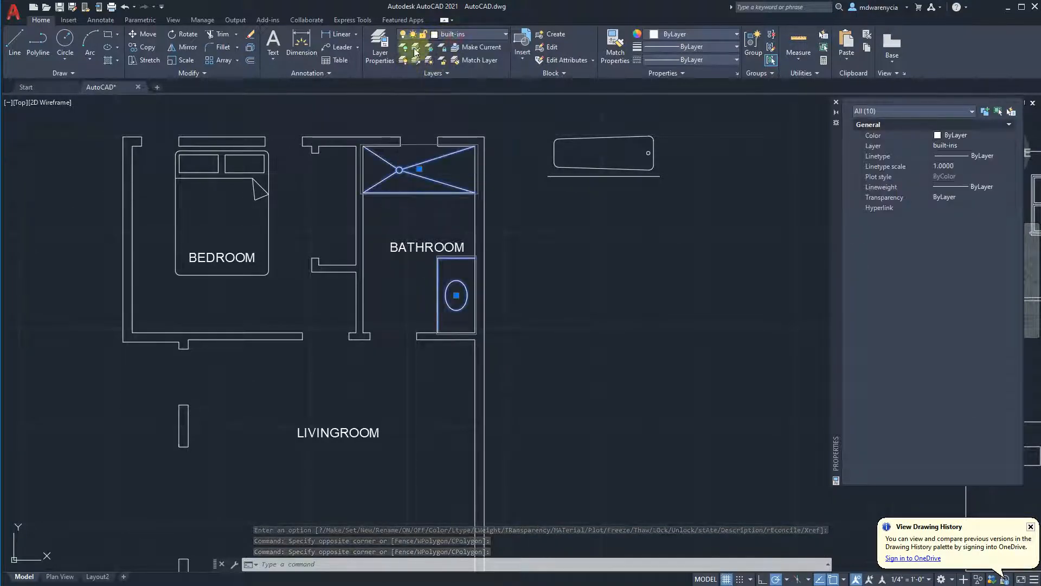
pyautogui.click(423, 35)
pyautogui.click(404, 61)
pyautogui.click(316, 192)
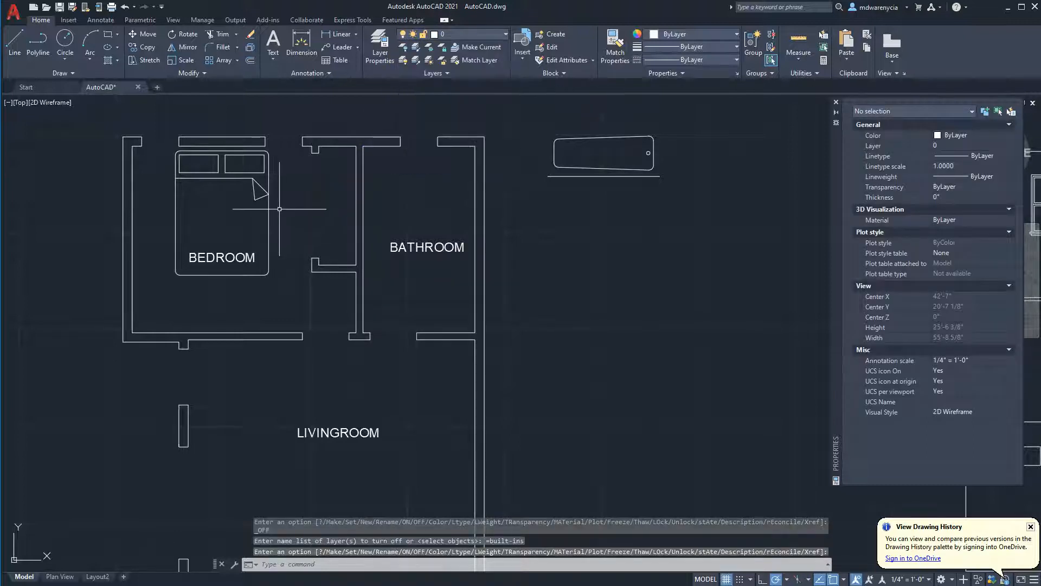
# Assign the bed group to the furniture layer and dismiss the notice about objects moved to a turned-off layer
pyautogui.click(260, 196)
pyautogui.click(466, 35)
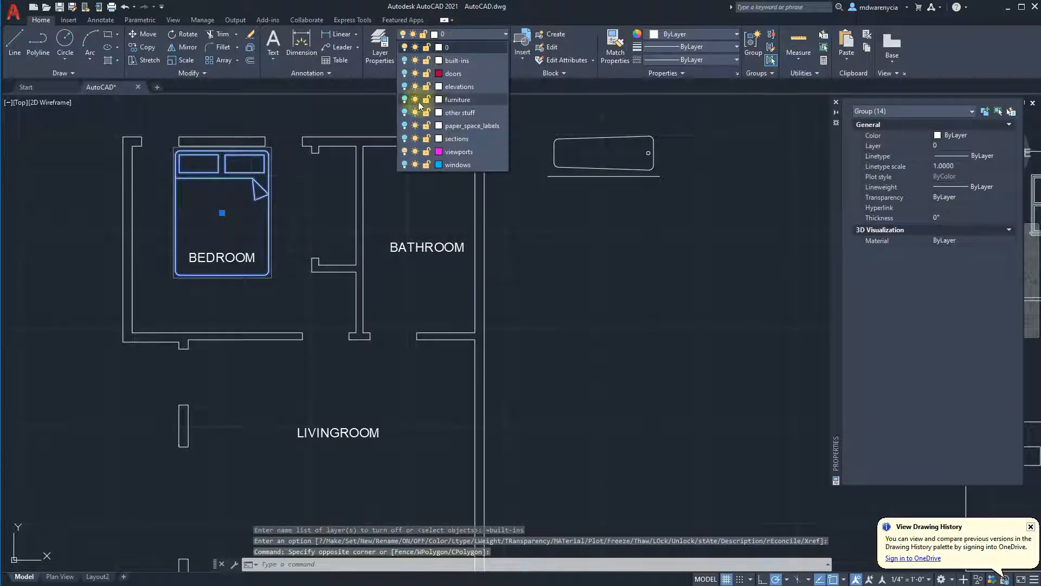
pyautogui.click(448, 98)
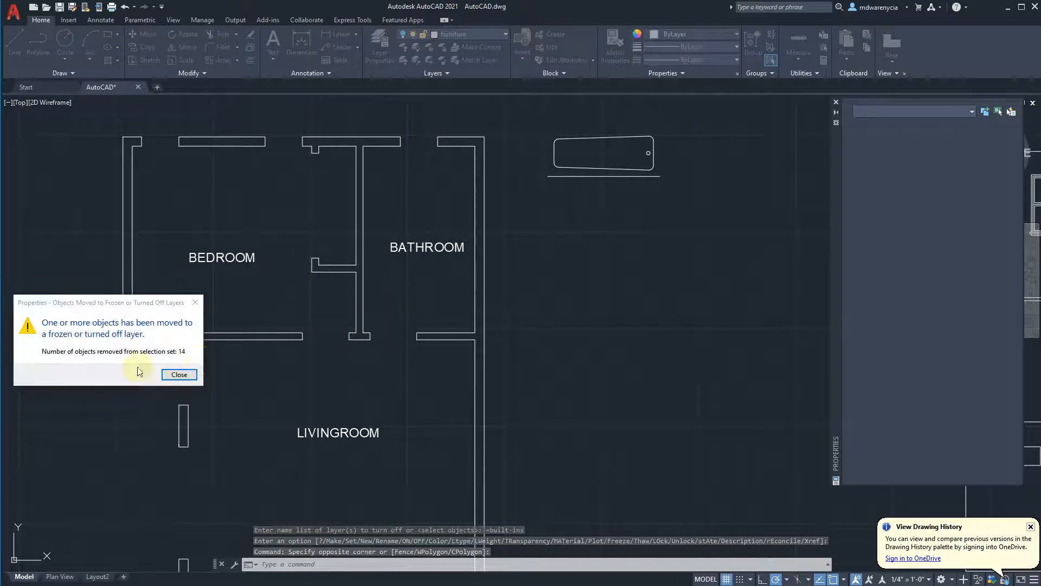
pyautogui.click(177, 374)
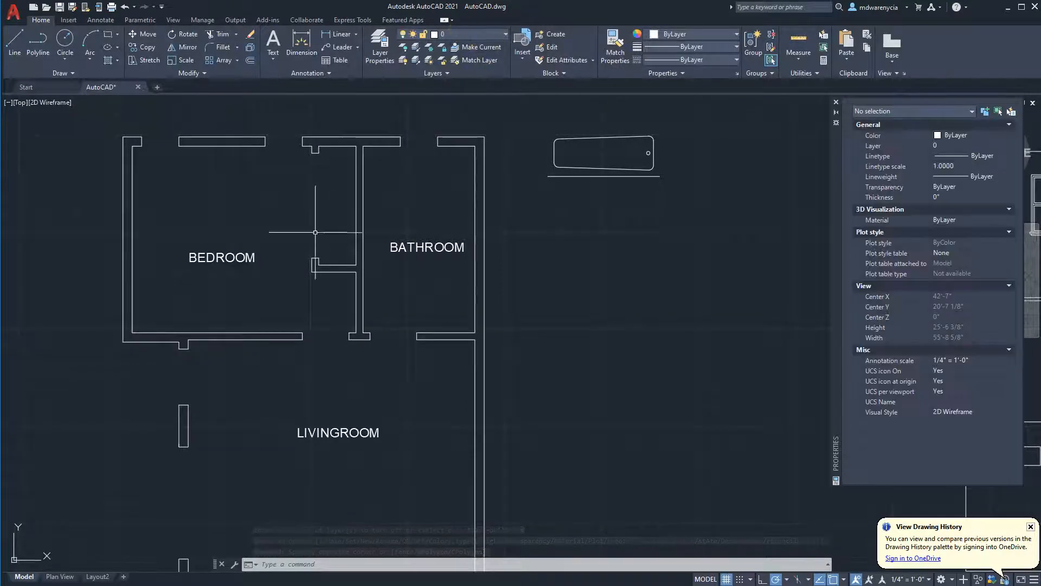
pyautogui.scroll(-1, 321, 275)
pyautogui.press('Escape')
pyautogui.press('Escape')
# Move the BEDROOM label straight up to a Y position of about 26'-1", and clear the selection
pyautogui.scroll(-3, 352, 288)
pyautogui.scroll(-4, 351, 288)
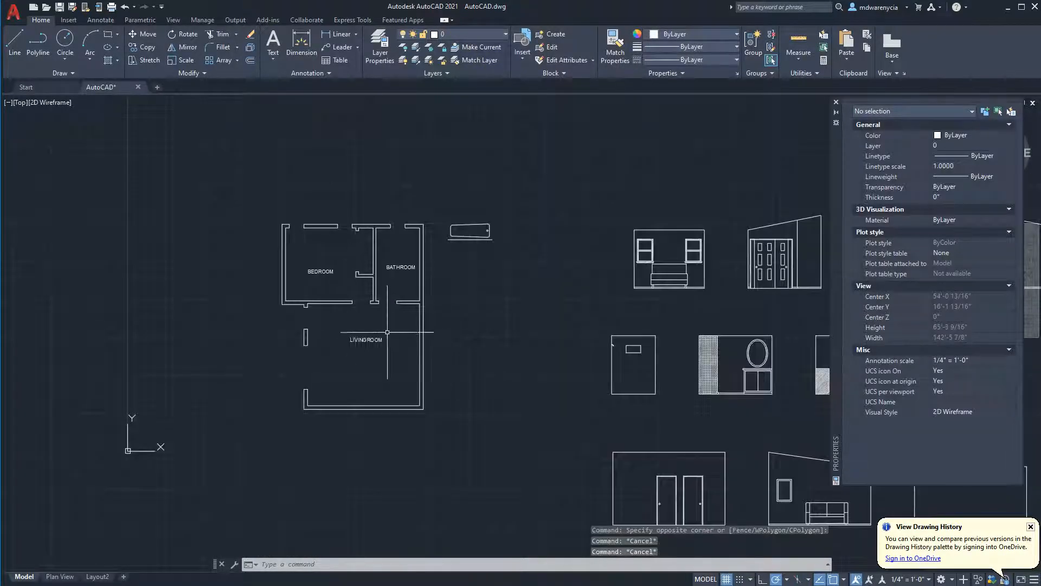
pyautogui.scroll(8, 348, 221)
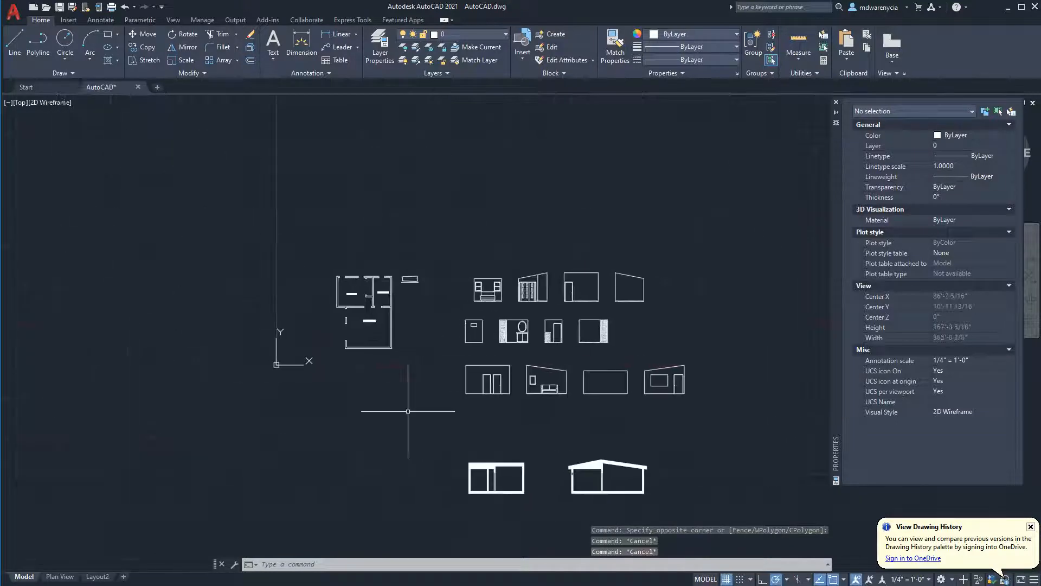
pyautogui.click(313, 302)
pyautogui.click(206, 234)
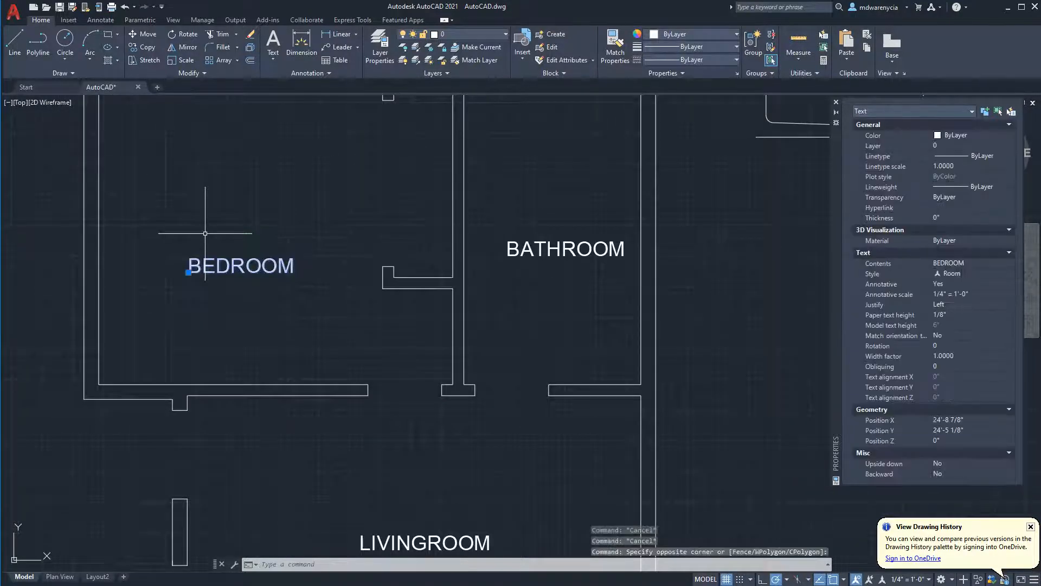
pyautogui.click(188, 272)
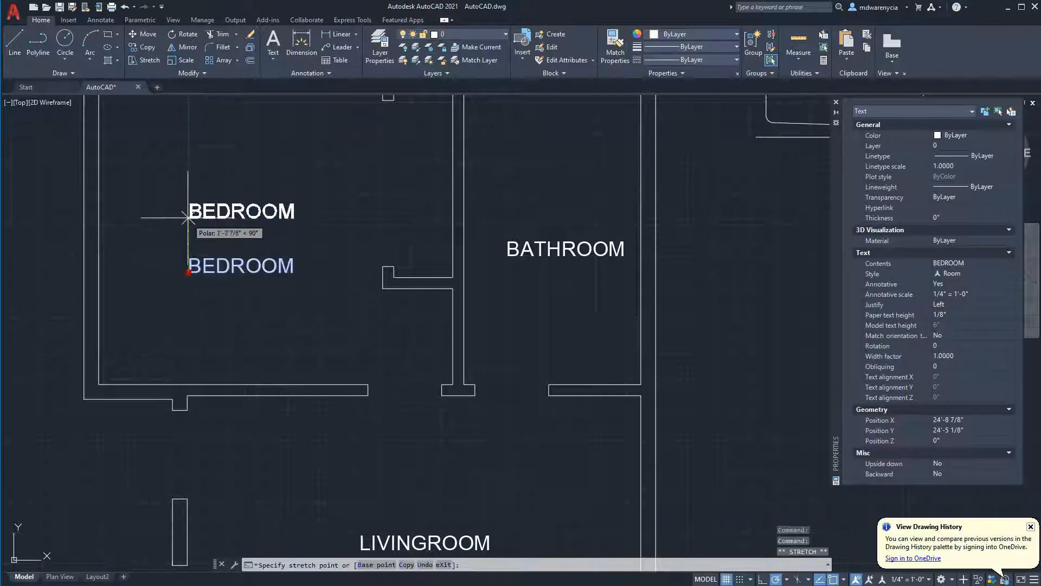
pyautogui.click(188, 223)
pyautogui.moveTo(521, 364); pyautogui.dragTo(537, 256, button='middle')
pyautogui.moveTo(569, 182); pyautogui.dragTo(570, 267, button='middle')
pyautogui.moveTo(535, 330); pyautogui.dragTo(529, 260, button='middle')
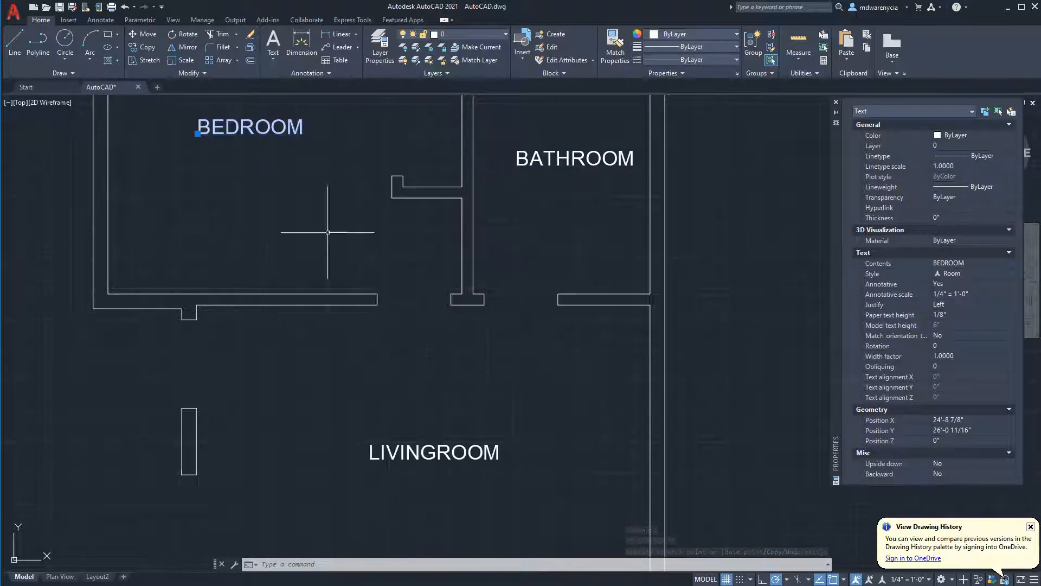
pyautogui.moveTo(176, 103); pyautogui.dragTo(179, 215, button='middle')
pyautogui.click(200, 304)
pyautogui.click(185, 301)
pyautogui.press('Escape')
pyautogui.press('Escape')
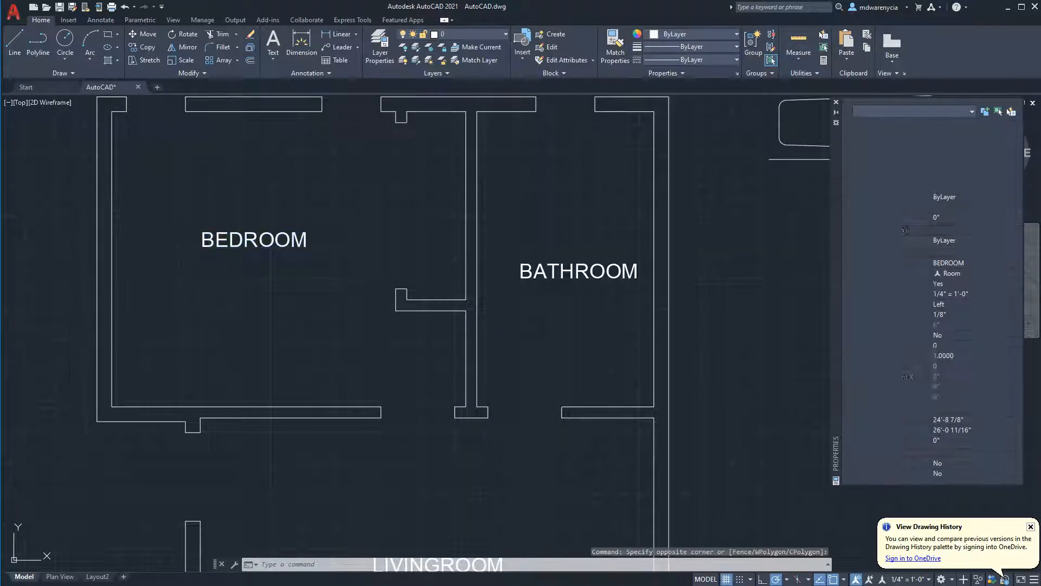
pyautogui.click(89, 21)
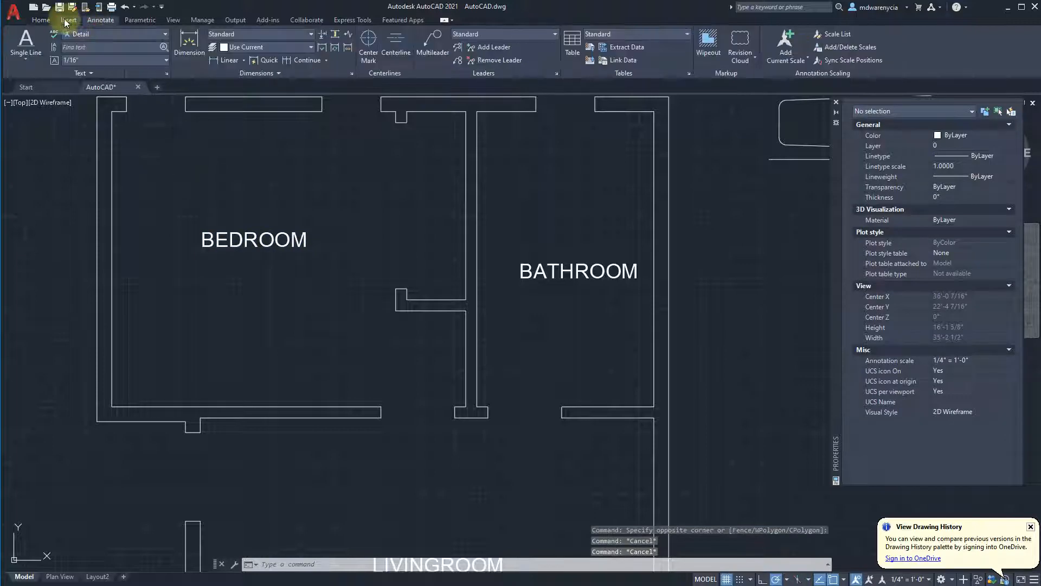
pyautogui.click(30, 38)
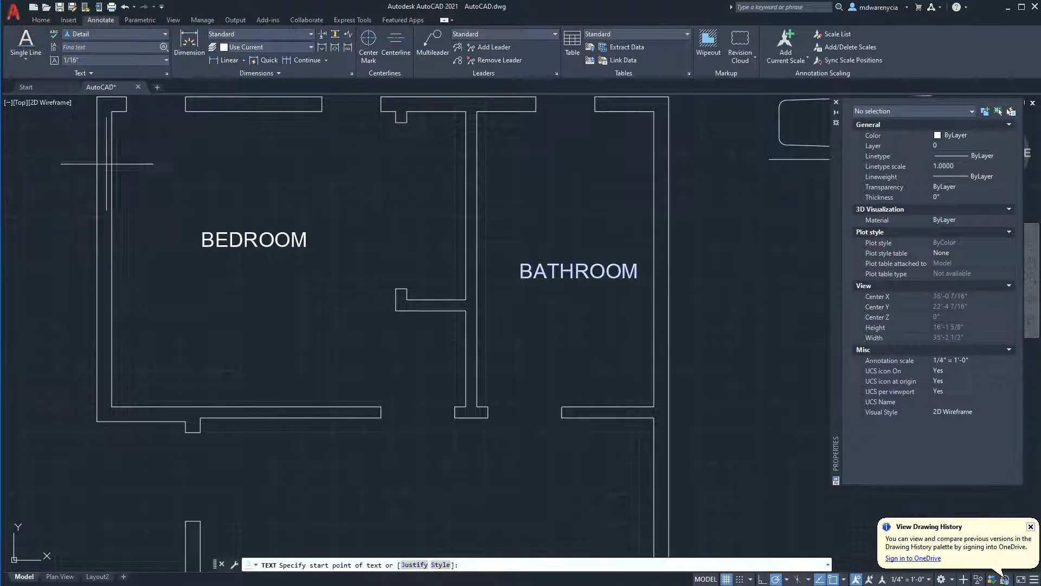
pyautogui.scroll(4, 174, 234)
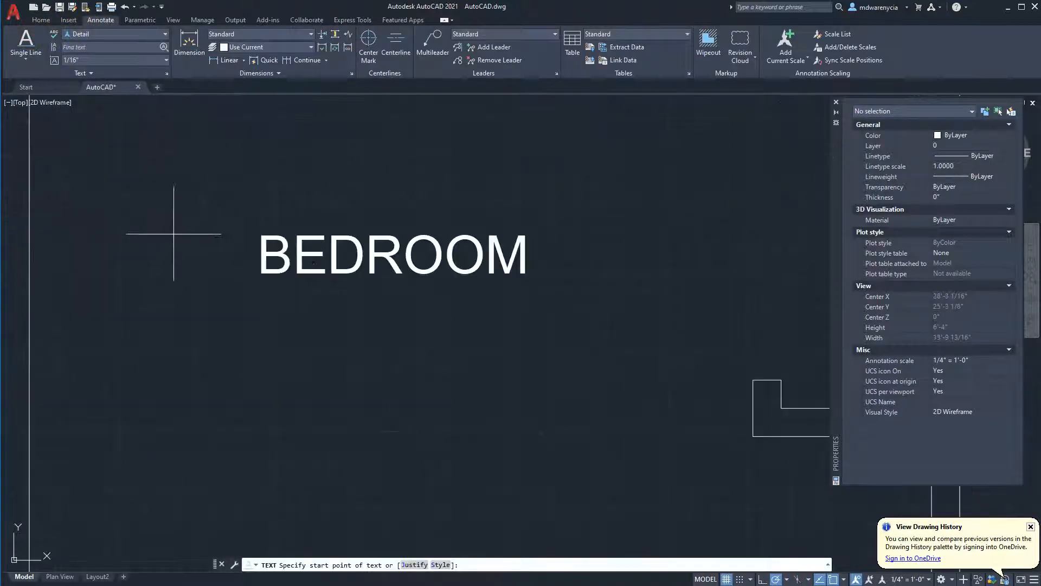
pyautogui.click(262, 301)
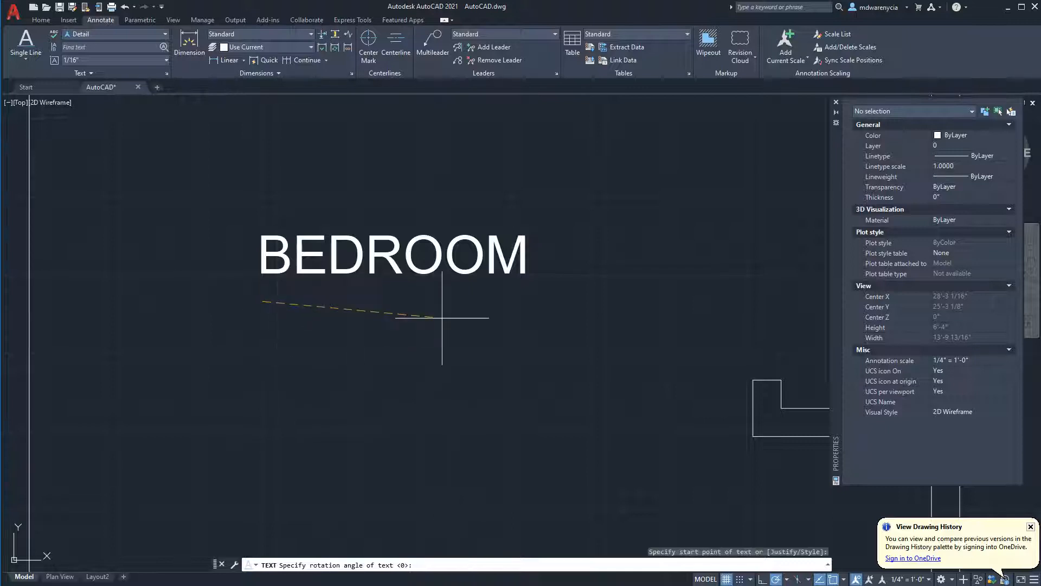
pyautogui.click(500, 307)
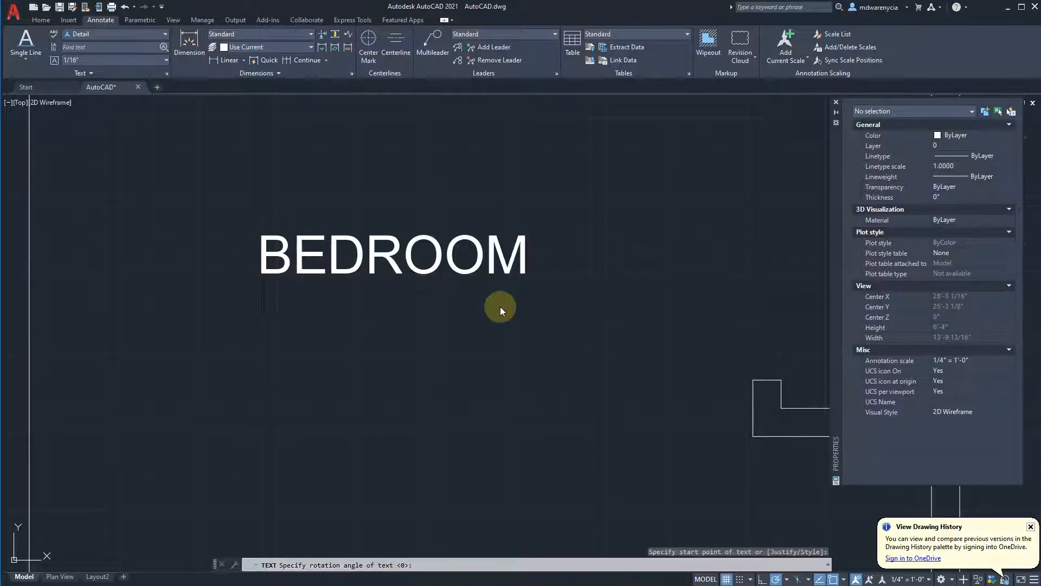
pyautogui.press('Escape')
pyautogui.press('Escape')
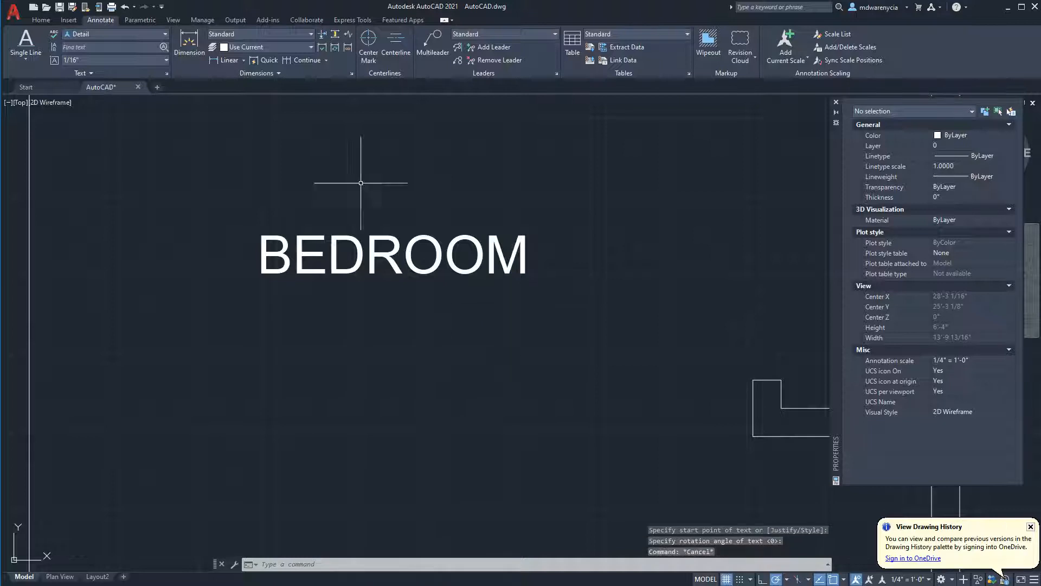
pyautogui.click(41, 19)
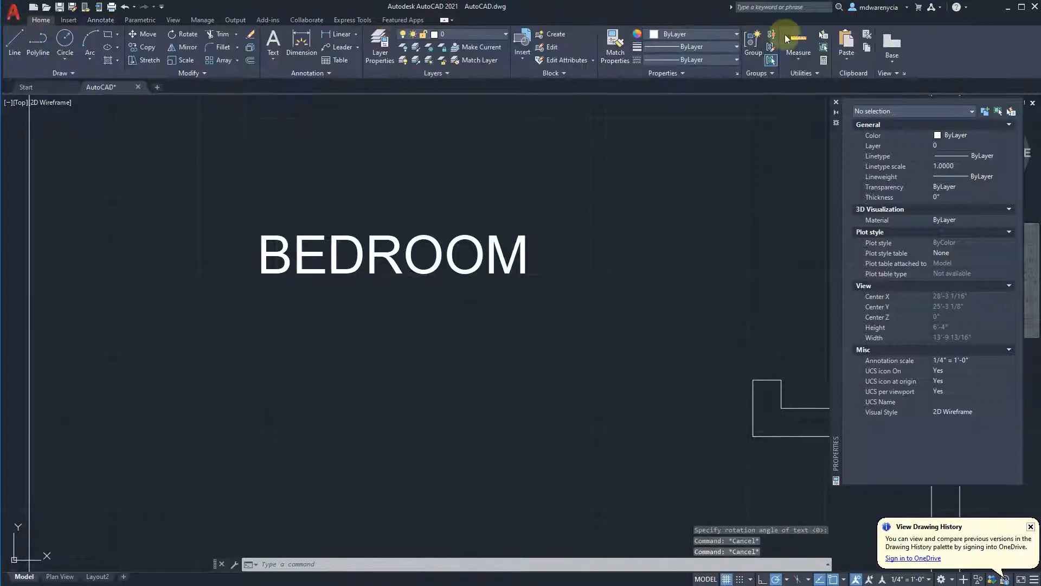
# Measure the interior width and depth of the bedroom, the bathroom and the living room with Quick measure
pyautogui.click(798, 42)
pyautogui.scroll(-2, 557, 211)
pyautogui.scroll(-2, 437, 312)
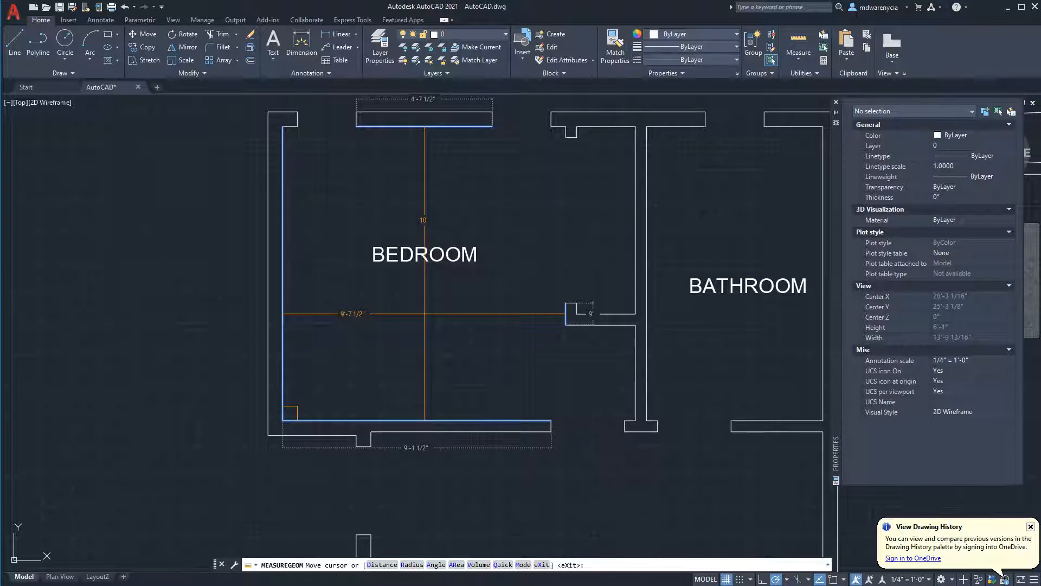
pyautogui.moveTo(424, 313); pyautogui.dragTo(267, 325, button='middle')
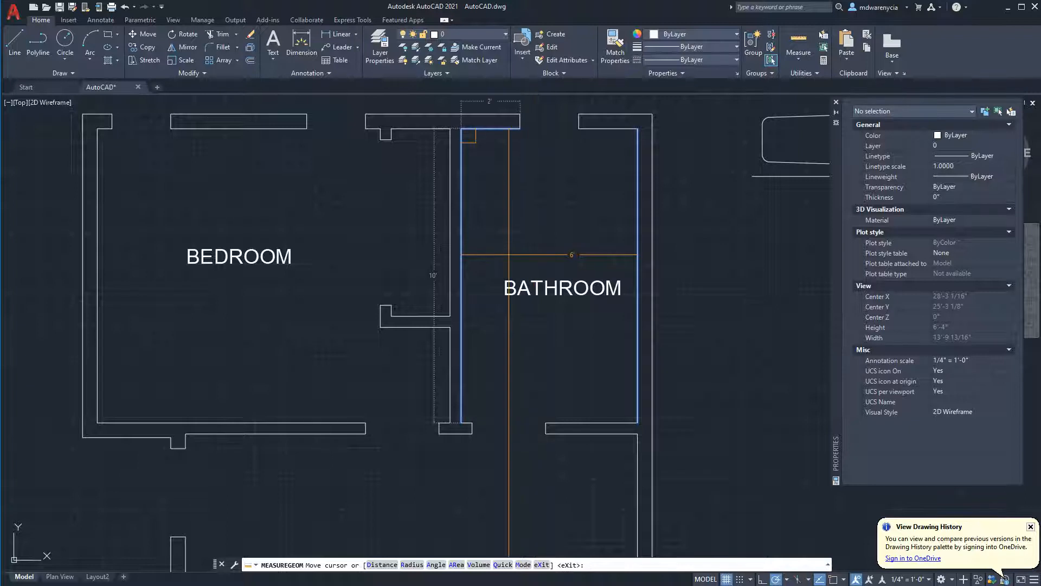
pyautogui.moveTo(379, 454); pyautogui.dragTo(379, 225, button='middle')
pyautogui.scroll(-2, 292, 352)
pyautogui.moveTo(311, 356); pyautogui.dragTo(325, 272, button='middle')
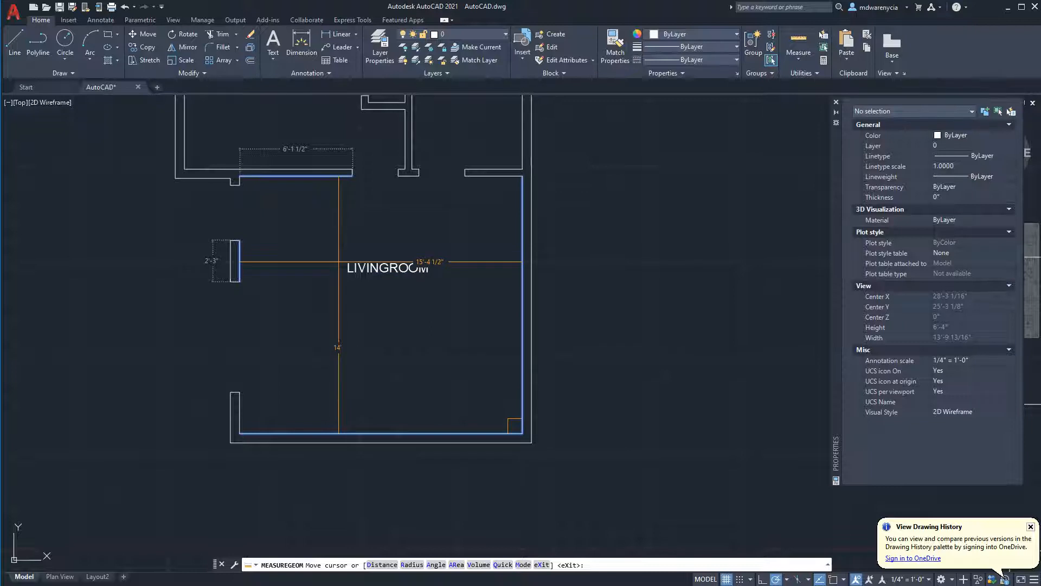
pyautogui.moveTo(323, 219); pyautogui.dragTo(321, 332, button='middle')
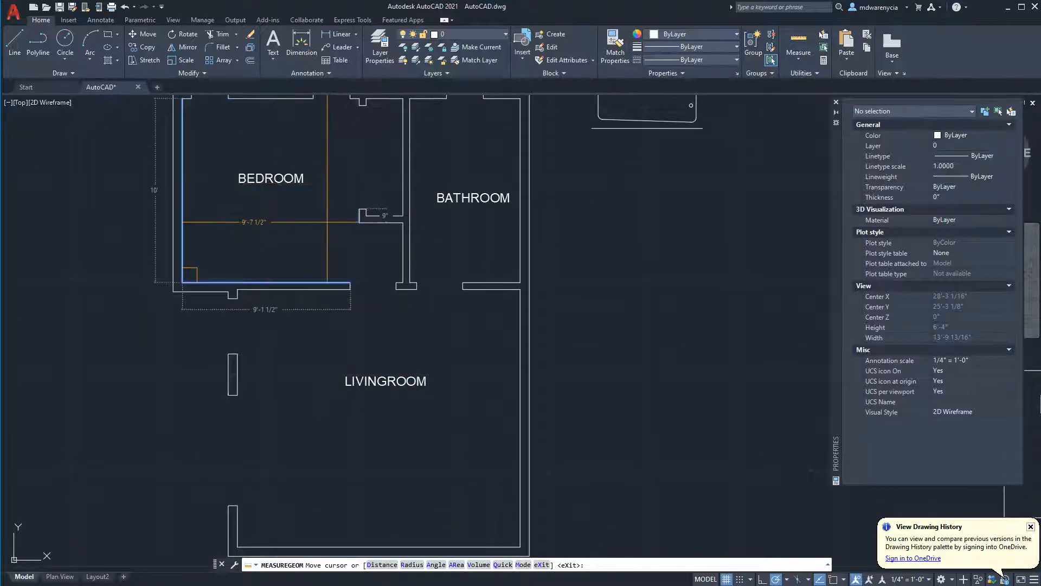
pyautogui.moveTo(327, 222); pyautogui.dragTo(325, 289, button='middle')
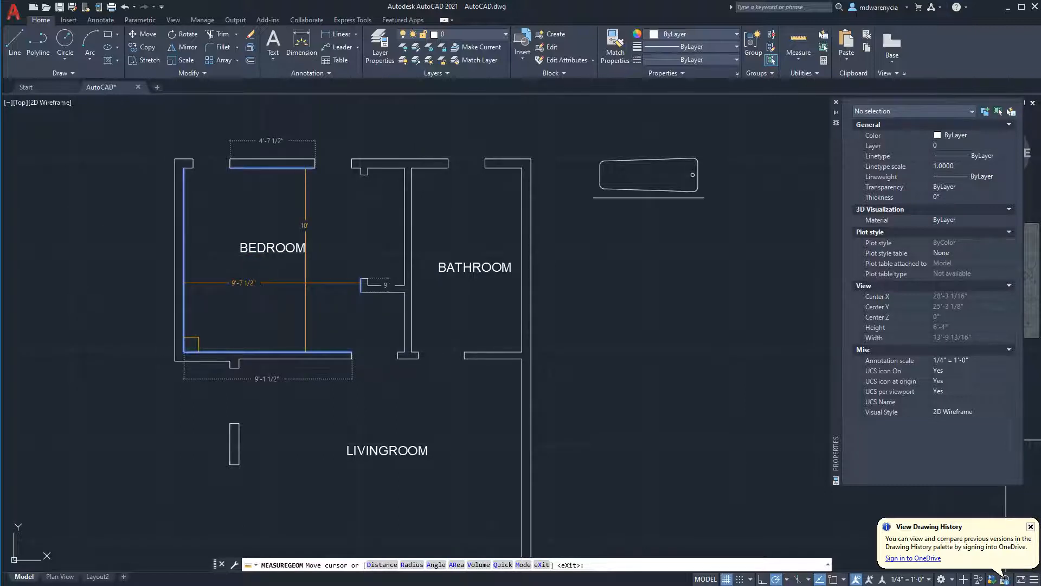
pyautogui.press('Escape')
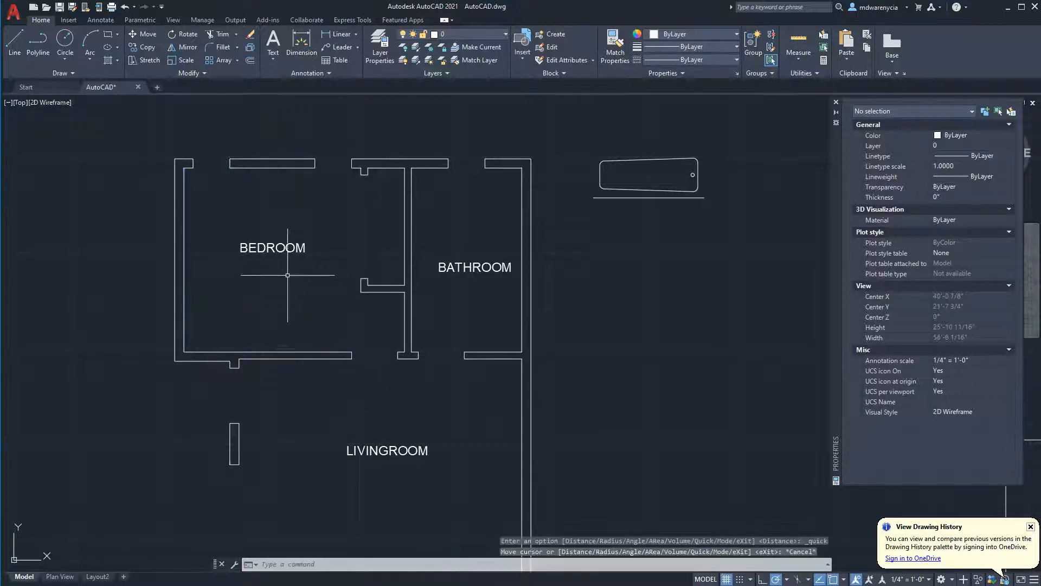
# Add the single-line text 9'-7" x 10' in the Detail style with 0 rotation, just below the BEDROOM label
pyautogui.scroll(2, 278, 271)
pyautogui.click(268, 50)
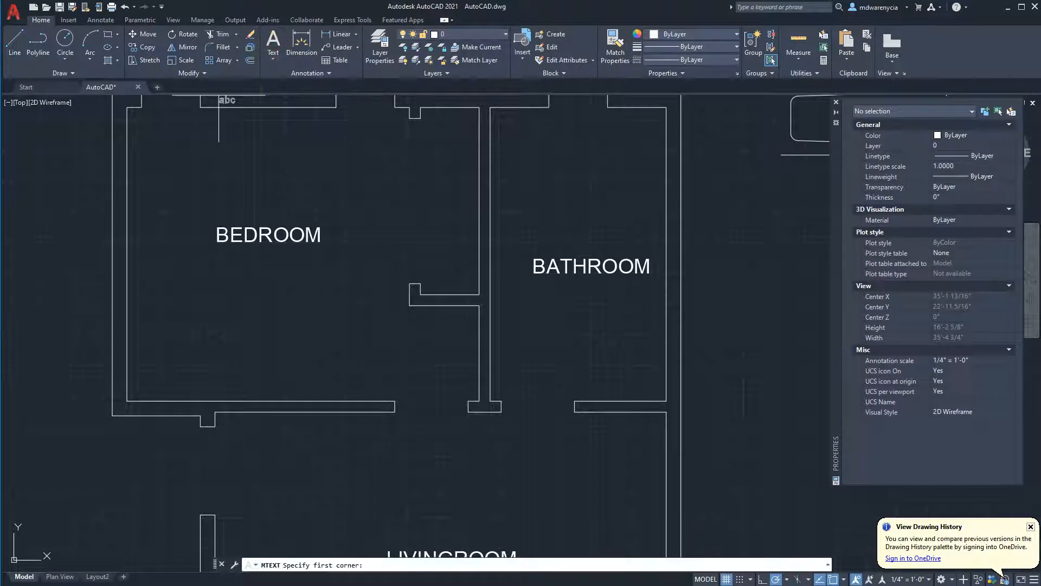
pyautogui.press('Escape')
pyautogui.click(100, 19)
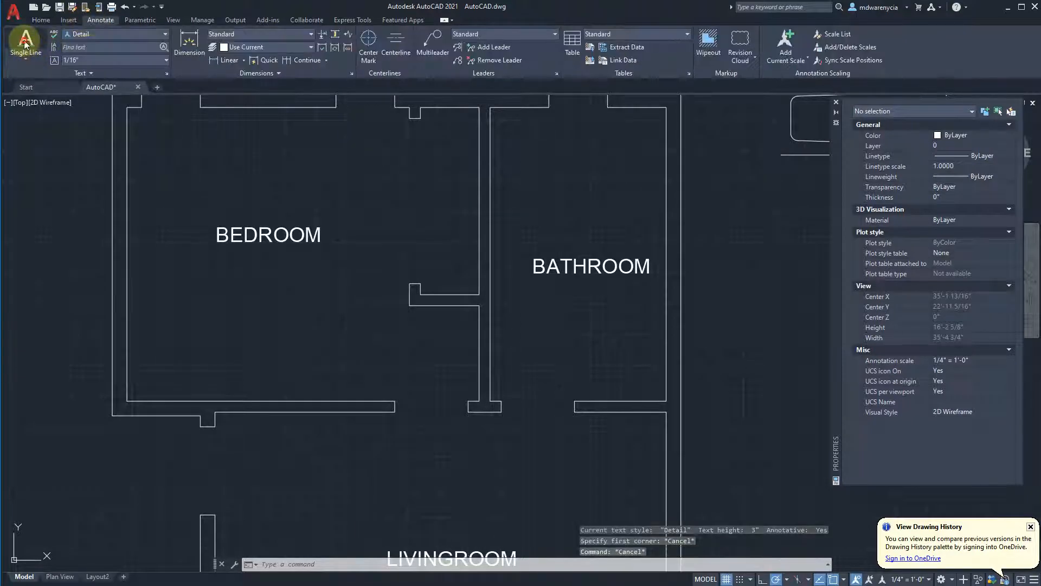
pyautogui.click(32, 46)
pyautogui.scroll(5, 210, 237)
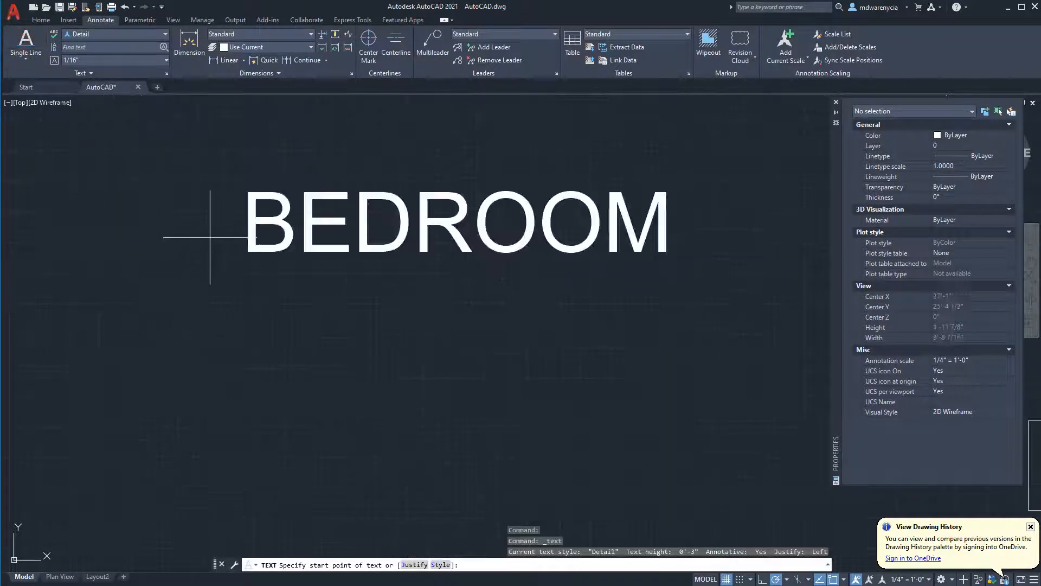
pyautogui.click(250, 282)
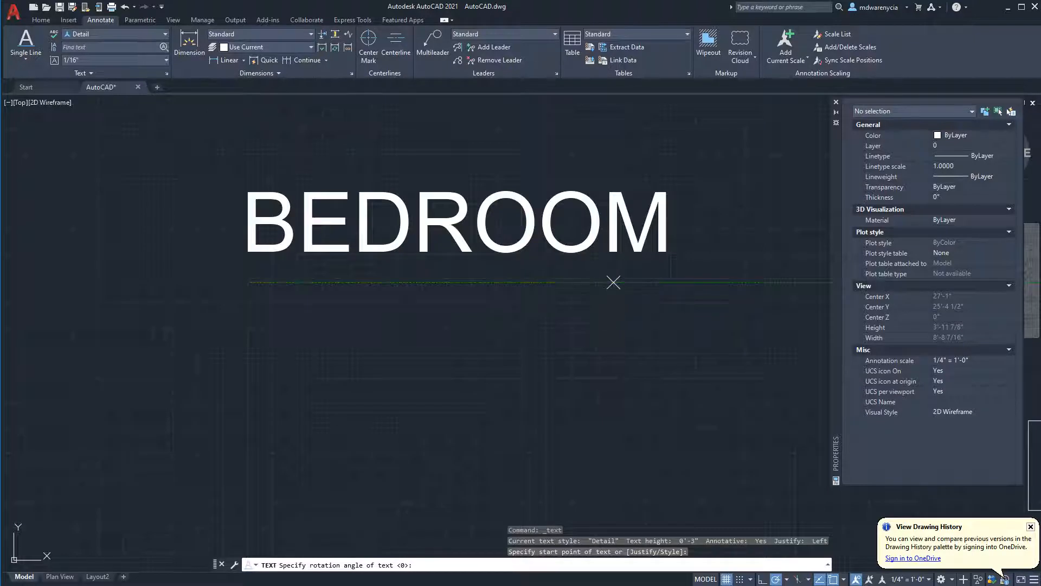
pyautogui.click(612, 283)
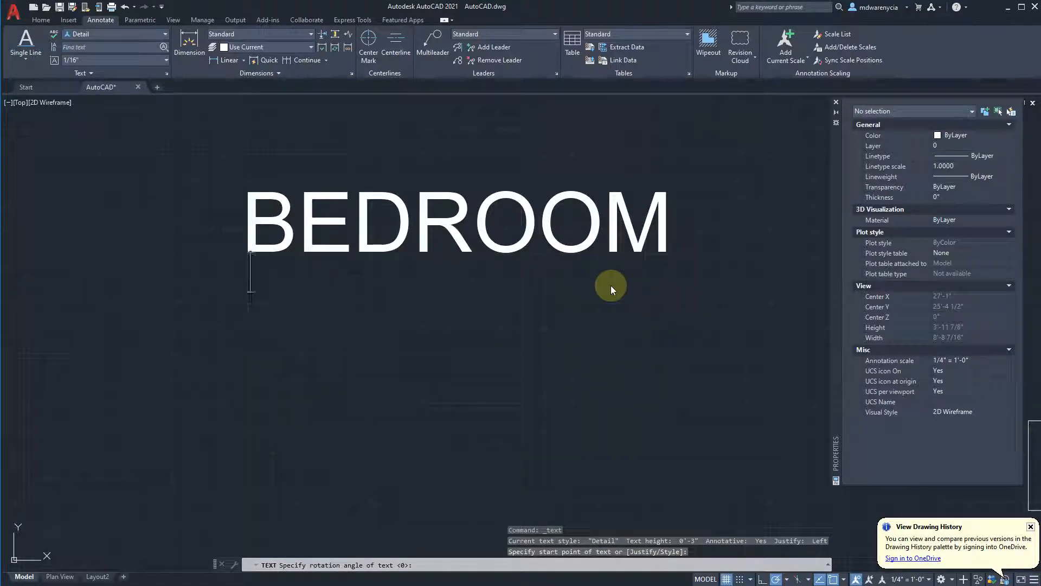
pyautogui.write("9'7")
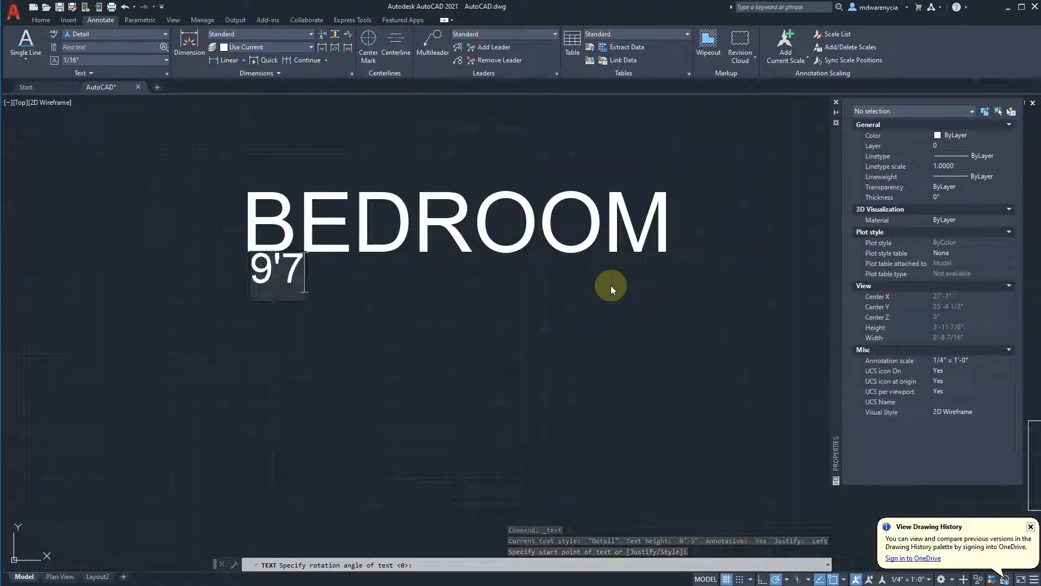
pyautogui.press('BackSpace')
pyautogui.write('-7"')
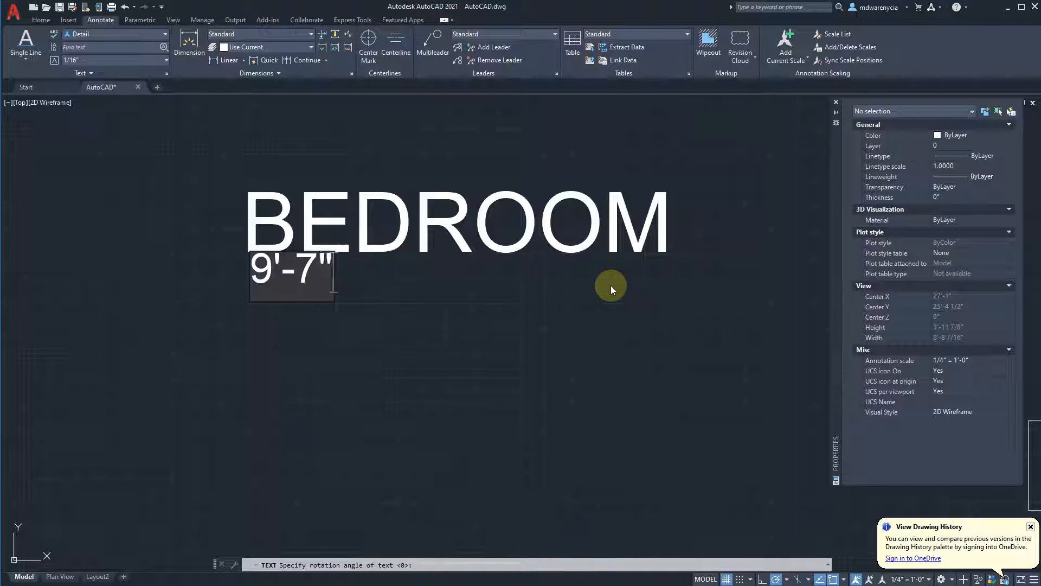
pyautogui.write(" x 10'")
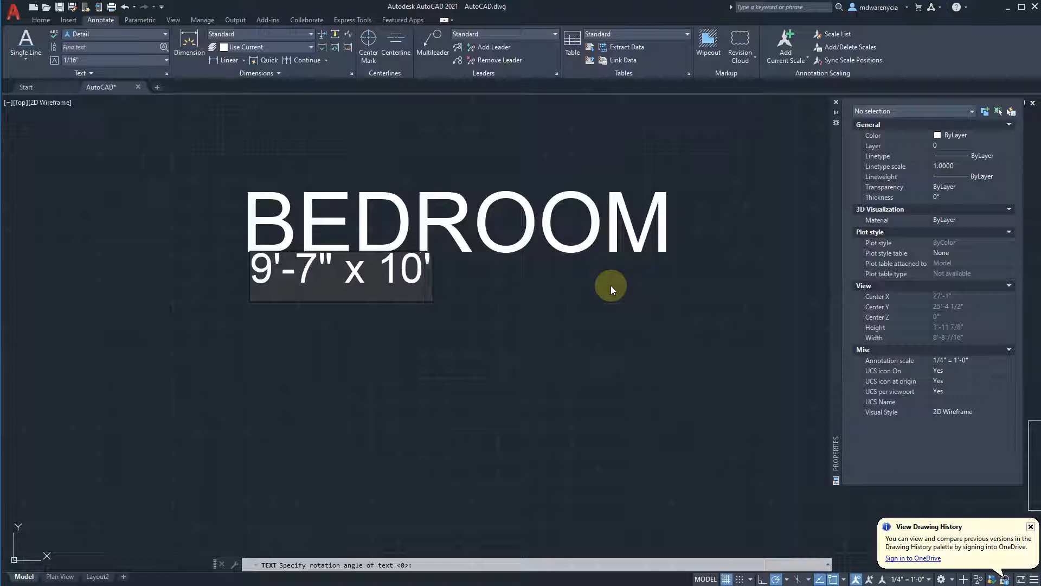
pyautogui.press('Return')
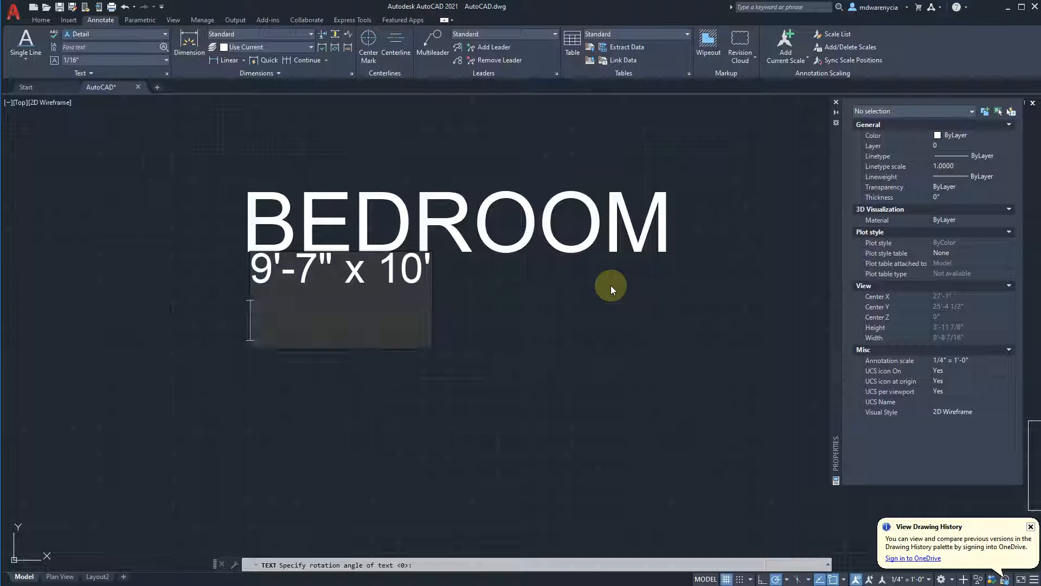
pyautogui.press('Return')
# Move the bedroom's dimension text so its start point lines up with the lower-left corner of the BEDROOM label
pyautogui.click(390, 280)
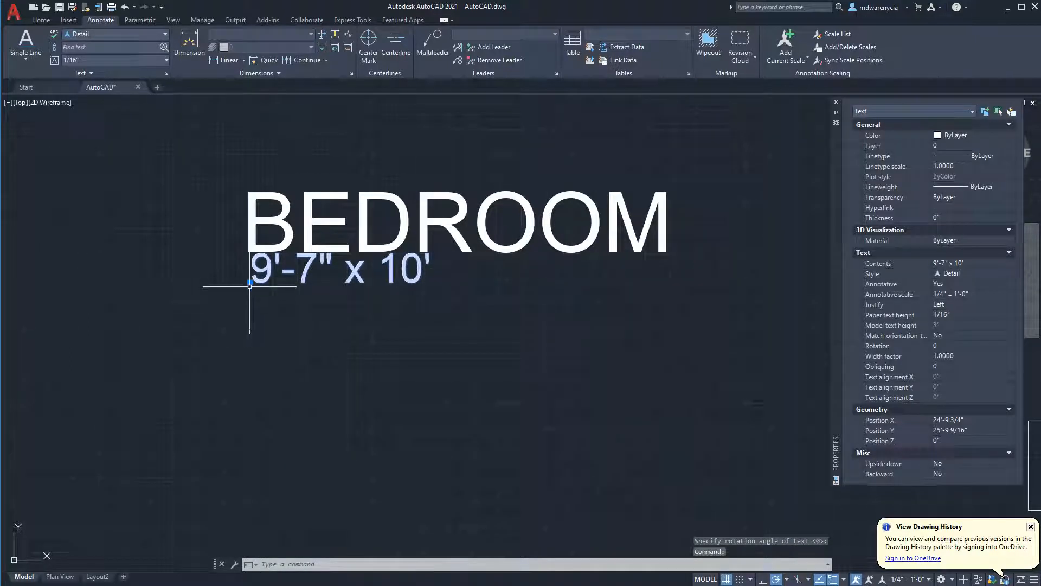
pyautogui.click(250, 283)
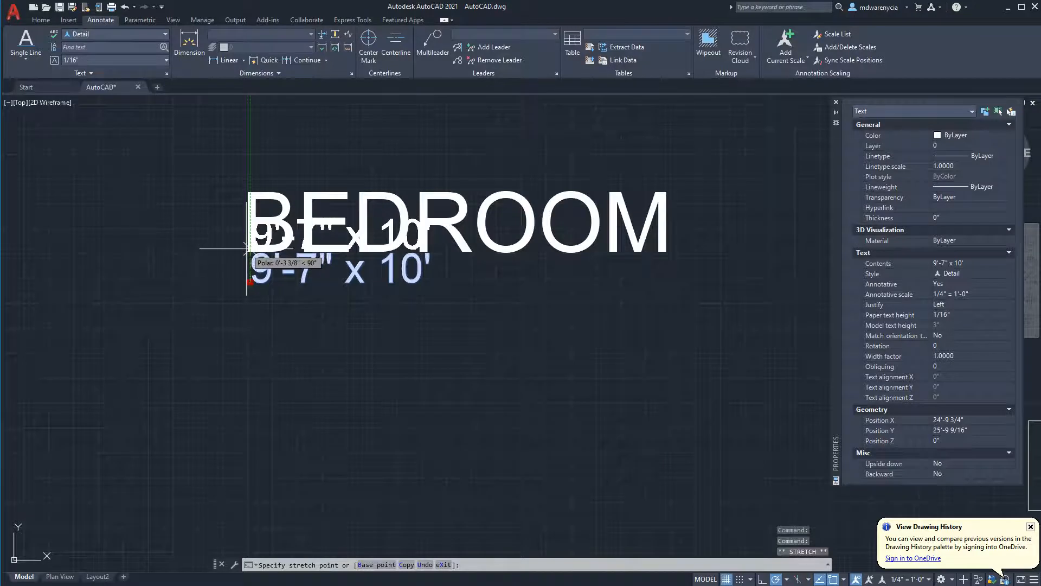
pyautogui.scroll(6, 249, 255)
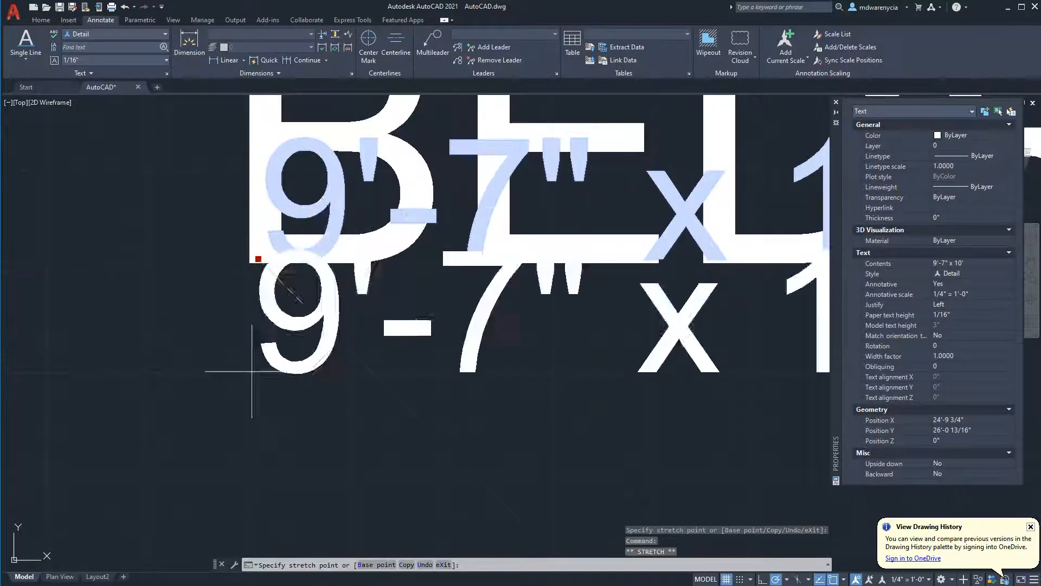
pyautogui.click(341, 424)
pyautogui.click(339, 424)
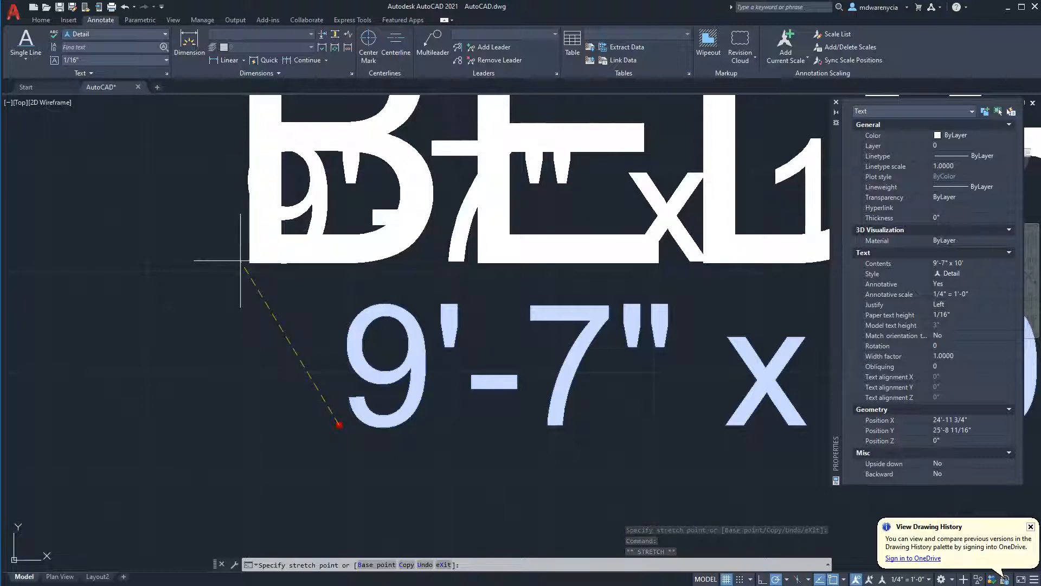
pyautogui.click(242, 260)
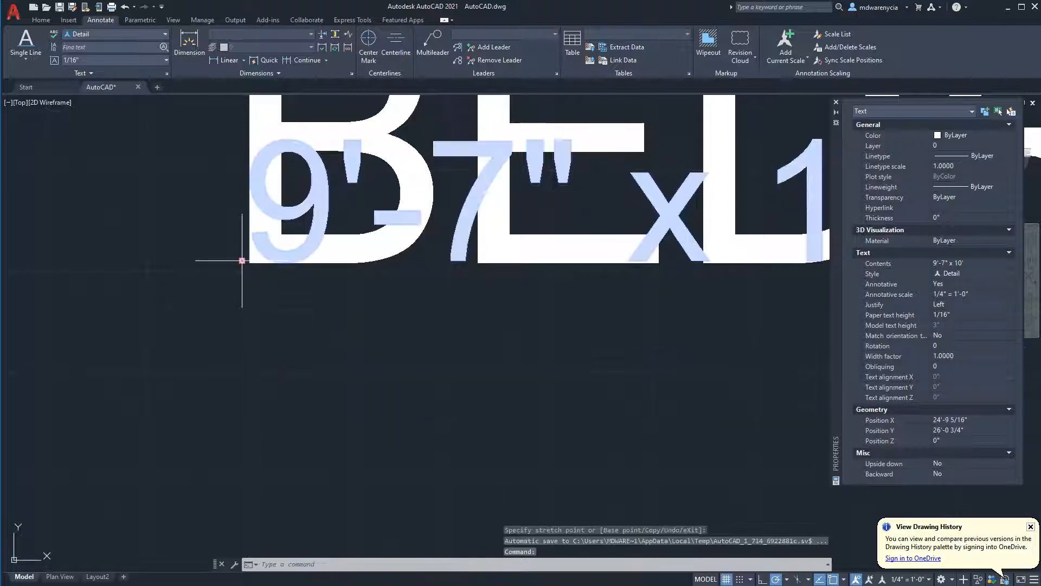
pyautogui.scroll(-5, 242, 260)
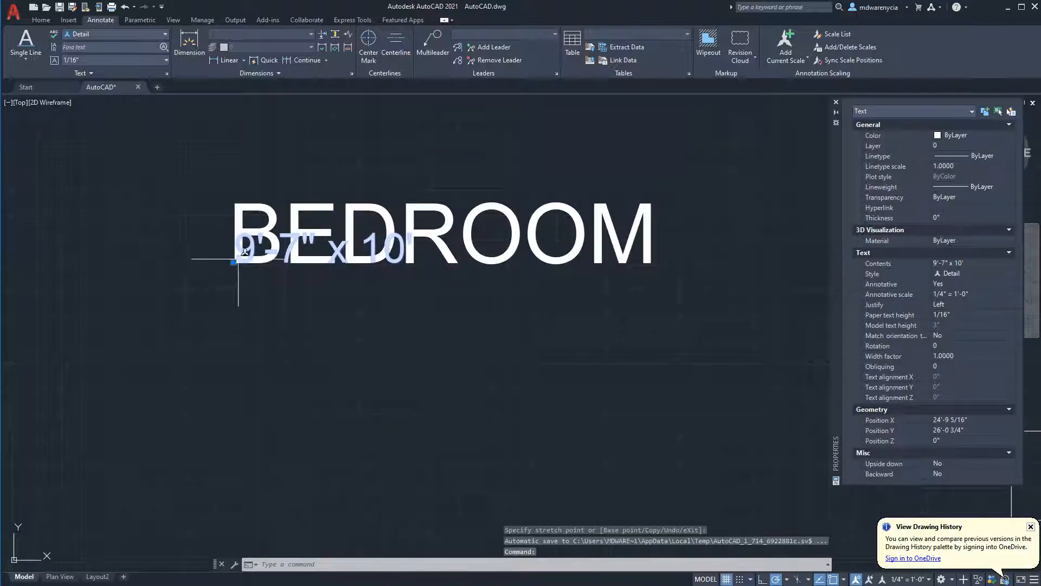
# Try stretching the bedroom's dimension text 6" straight down by its grip, and undo that edit
pyautogui.click(232, 264)
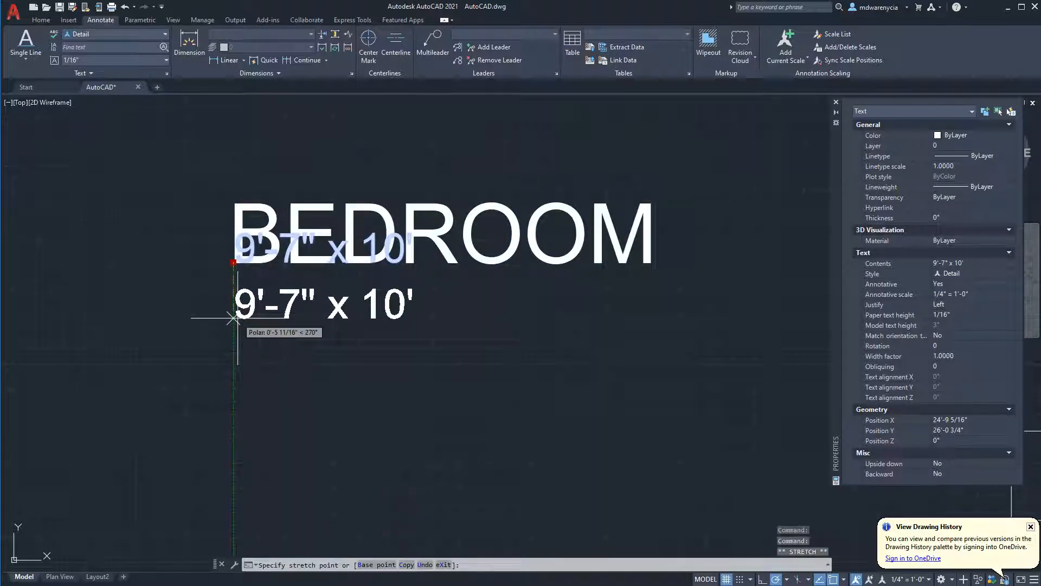
pyautogui.write('6')
pyautogui.press('Return')
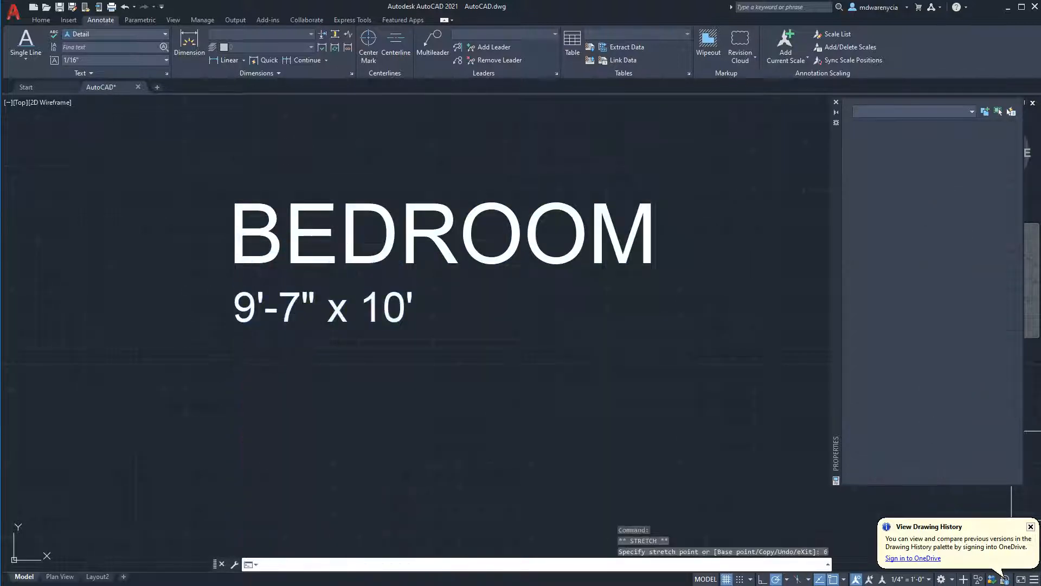
pyautogui.hotkey('ctrl', 'z')
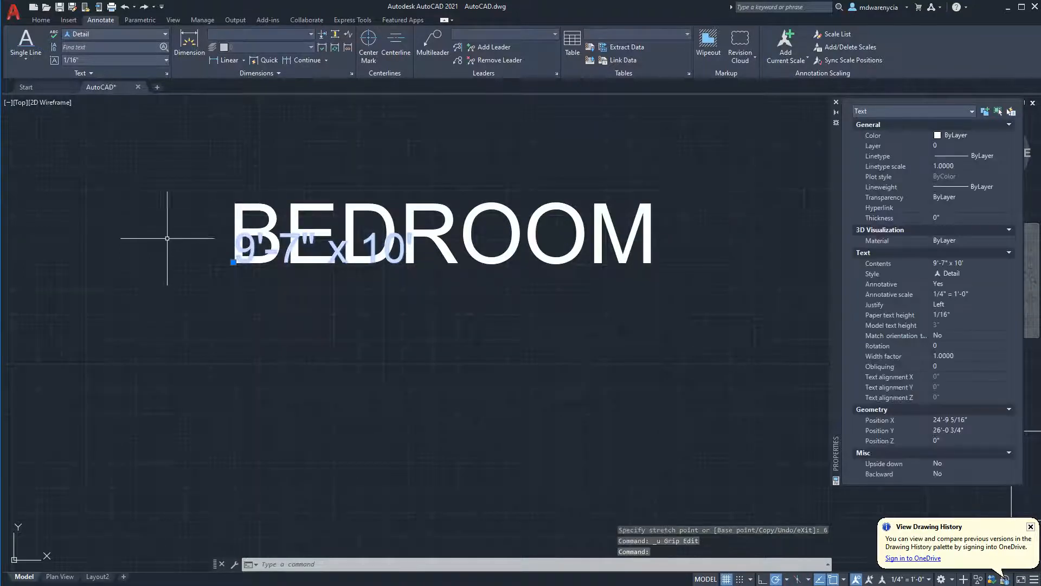
# Try moving the bedroom's dimension text 4" straight down with Move, and undo that move
pyautogui.write('m')
pyautogui.press('Return')
pyautogui.click(169, 214)
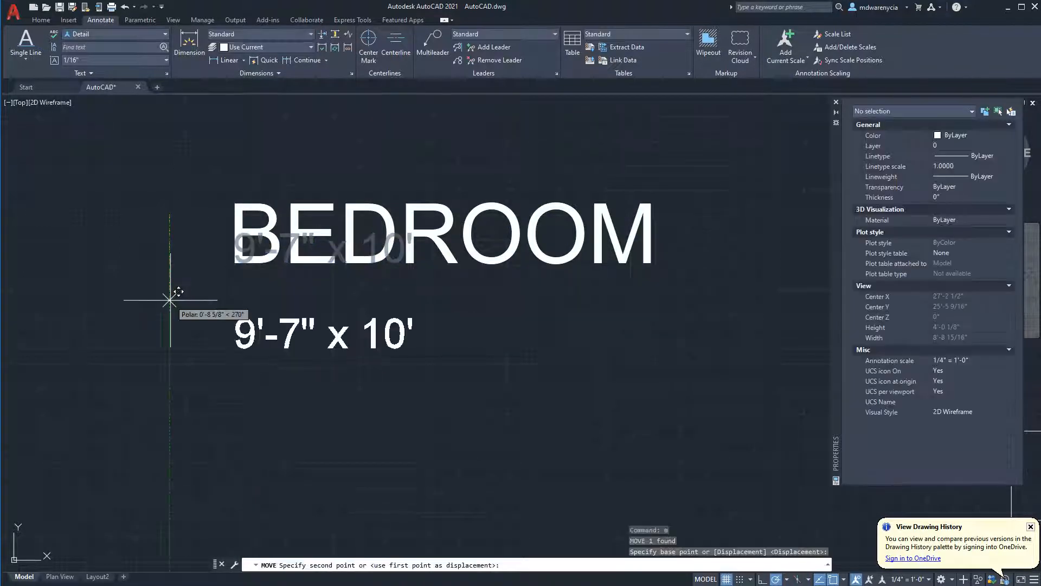
pyautogui.press('Return')
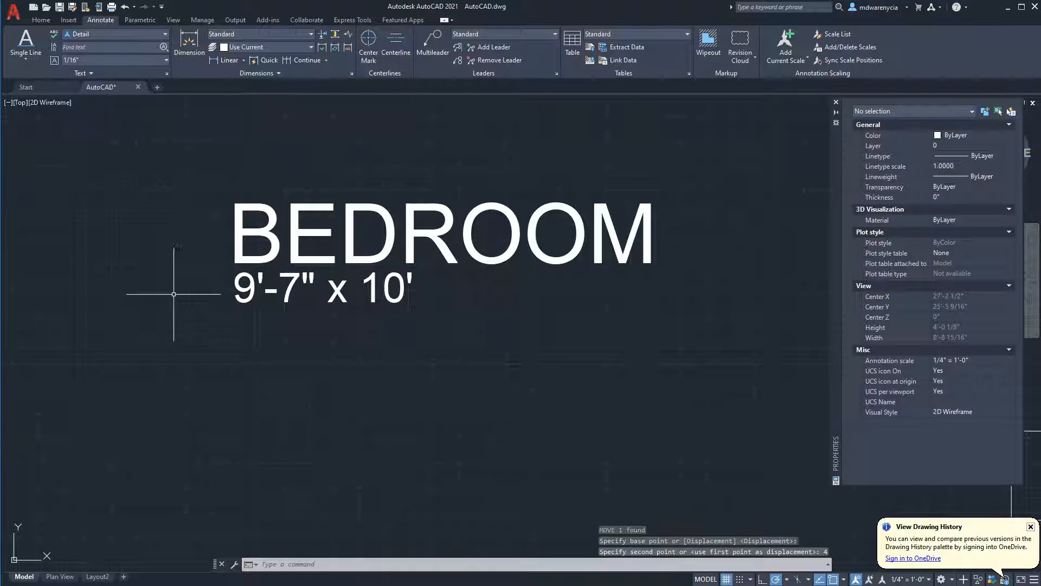
pyautogui.hotkey('ctrl', 'z')
# Move the bedroom's dimension text 5" straight down so it sits below the BEDROOM label
pyautogui.write('m')
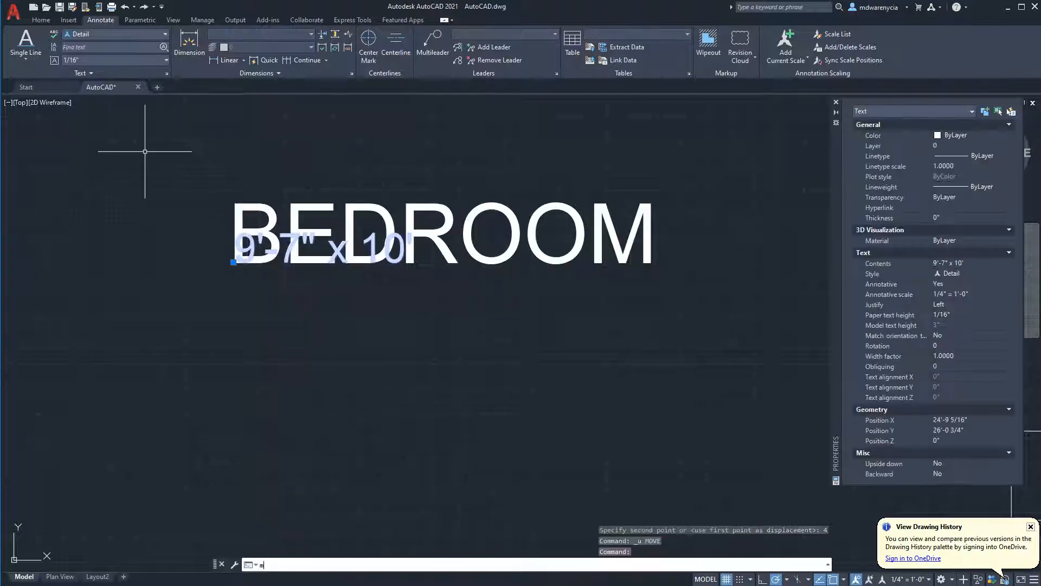
pyautogui.press('Return')
pyautogui.click(142, 157)
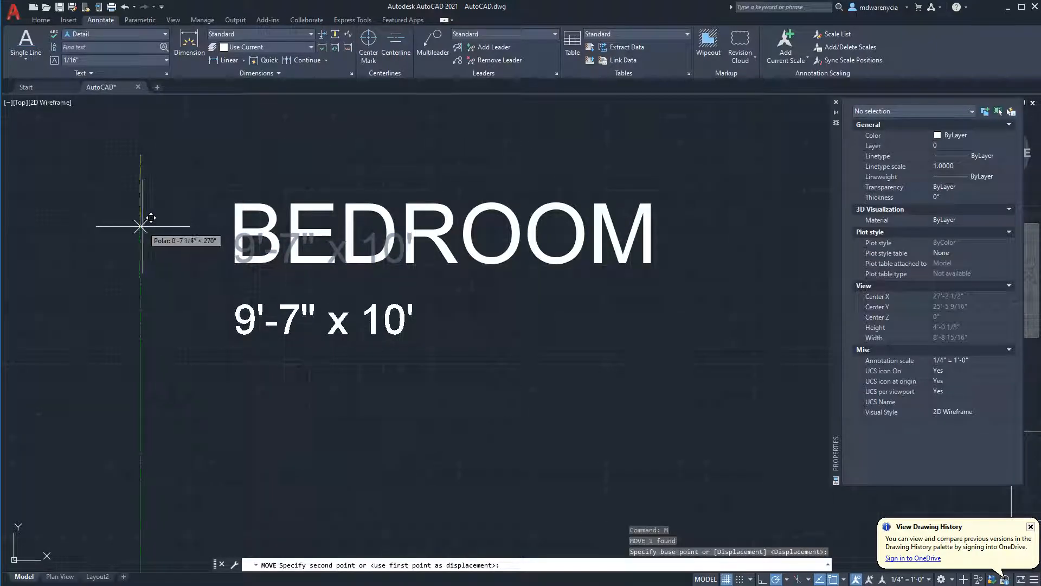
pyautogui.write('5')
pyautogui.press('Return')
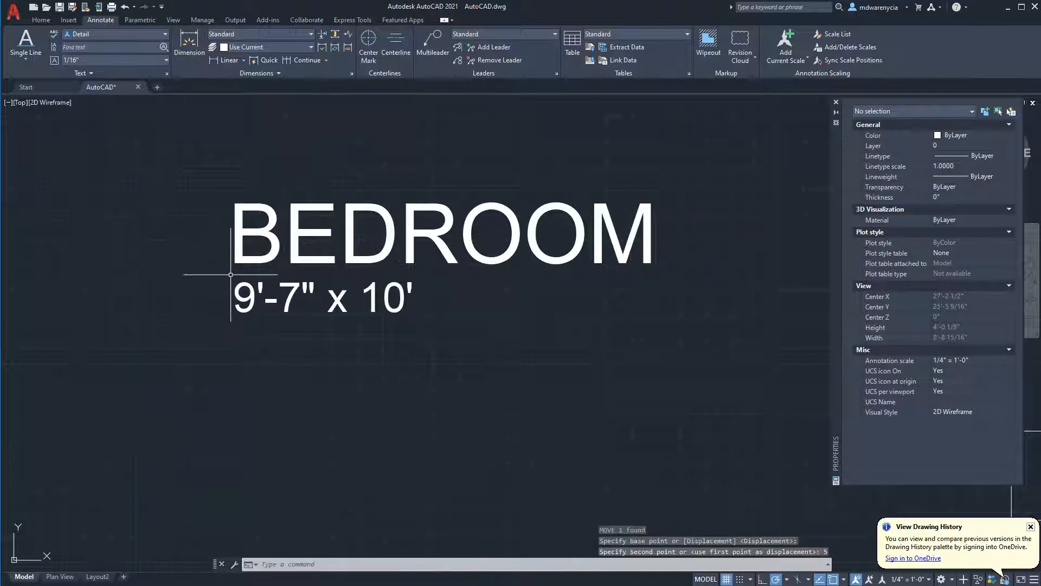
pyautogui.scroll(-2, 259, 333)
pyautogui.scroll(-2, 259, 332)
pyautogui.moveTo(277, 345); pyautogui.dragTo(163, 353, button='middle')
pyautogui.press('Escape')
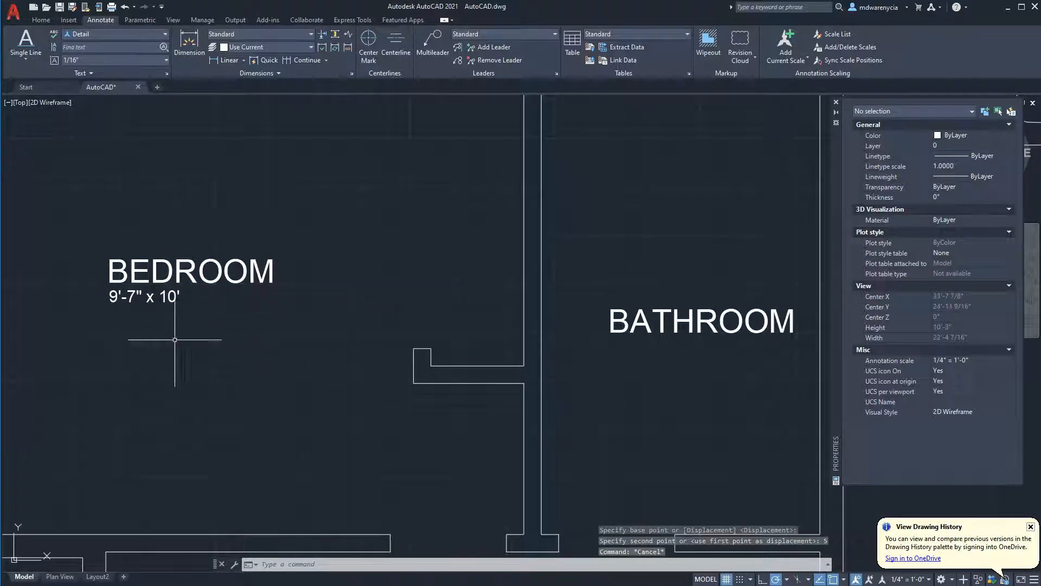
pyautogui.click(108, 296)
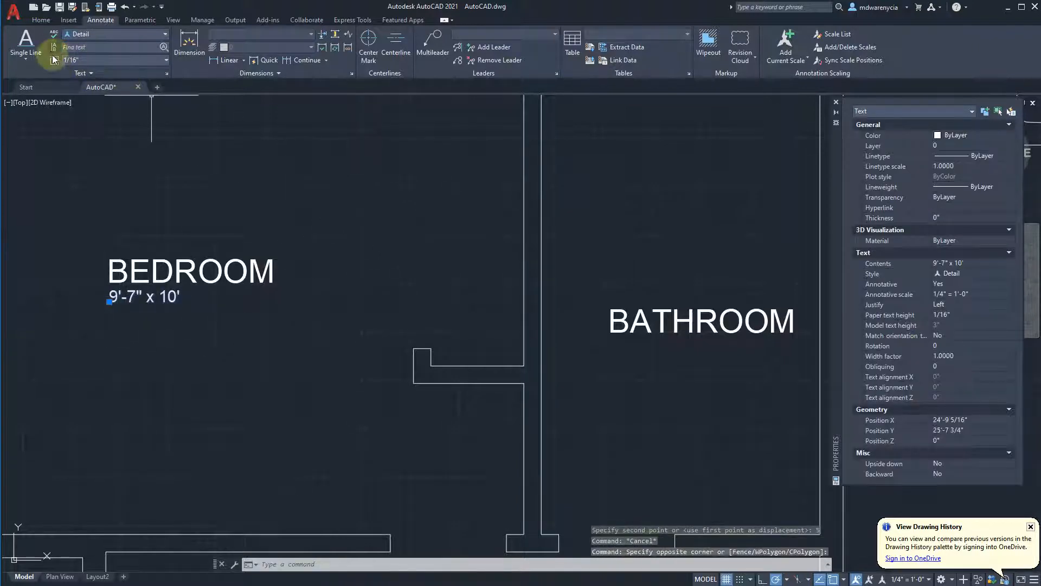
pyautogui.press('Escape')
pyautogui.press('Escape')
# Copy the bedroom's dimension text beneath the BATHROOM label, using the lower-left corners of the two room labels as base and target points
pyautogui.click(133, 296)
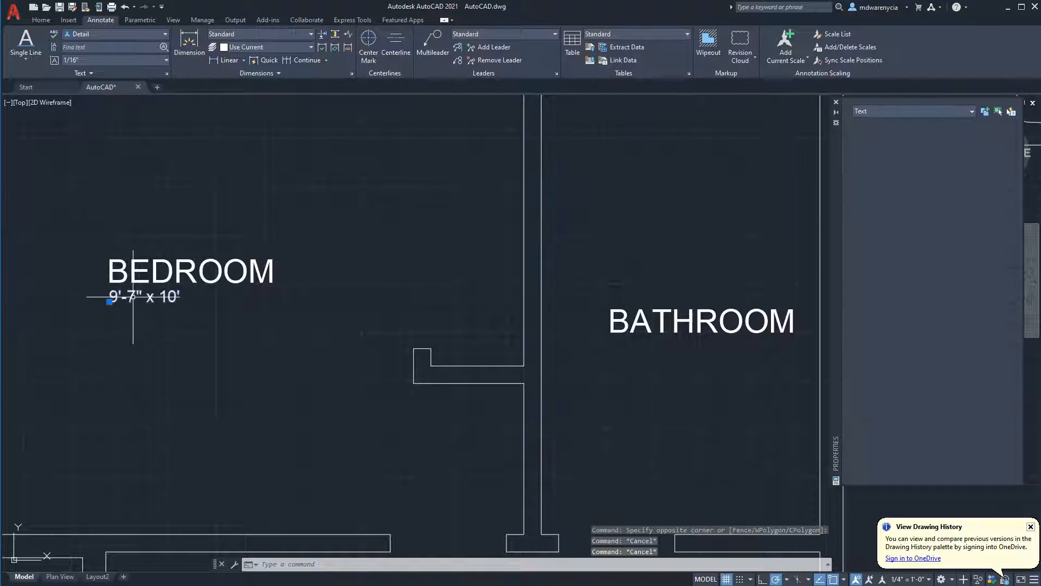
pyautogui.click(37, 22)
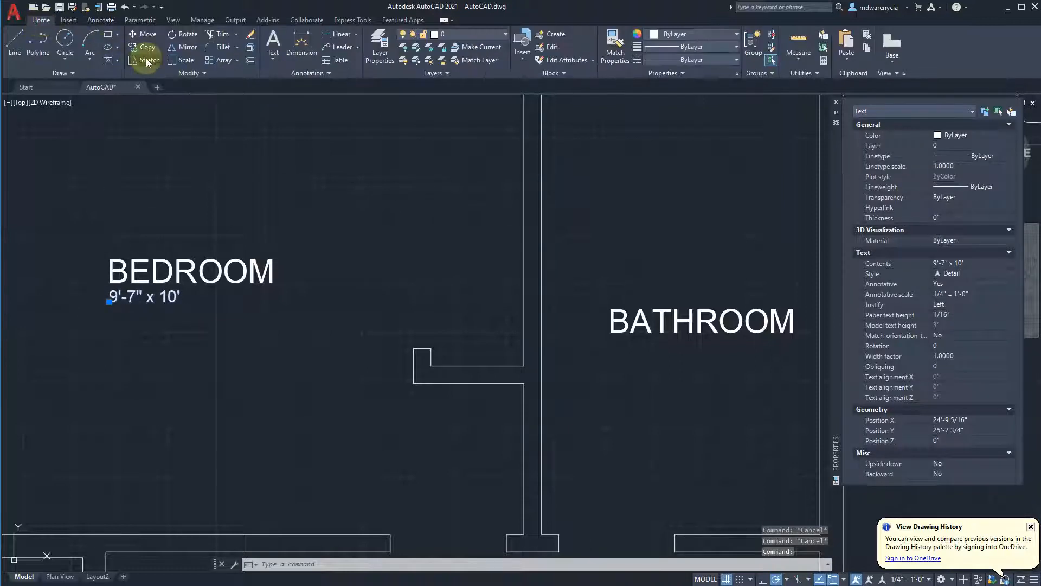
pyautogui.click(142, 48)
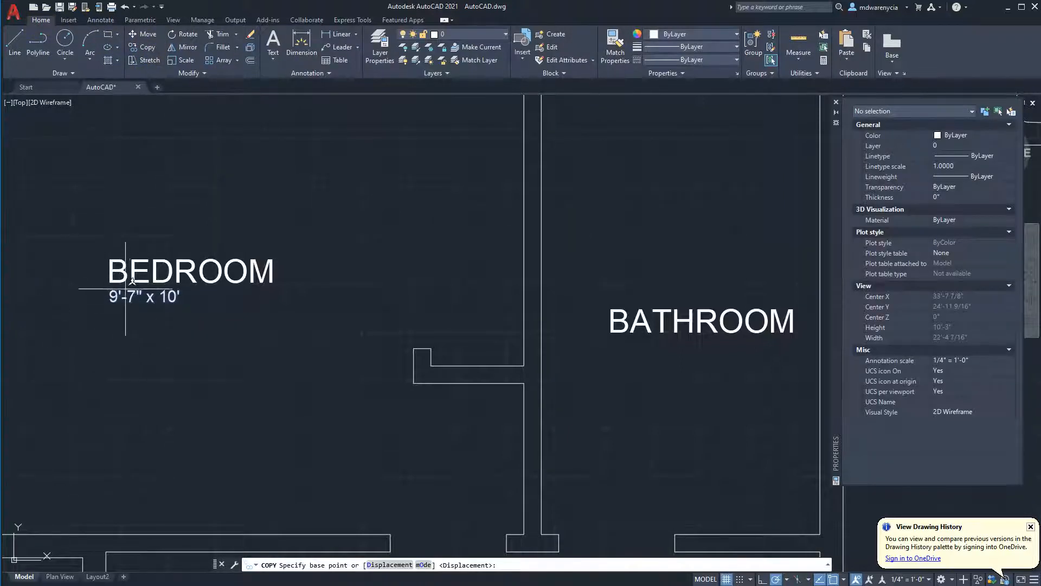
pyautogui.scroll(4, 112, 286)
pyautogui.scroll(4, 107, 275)
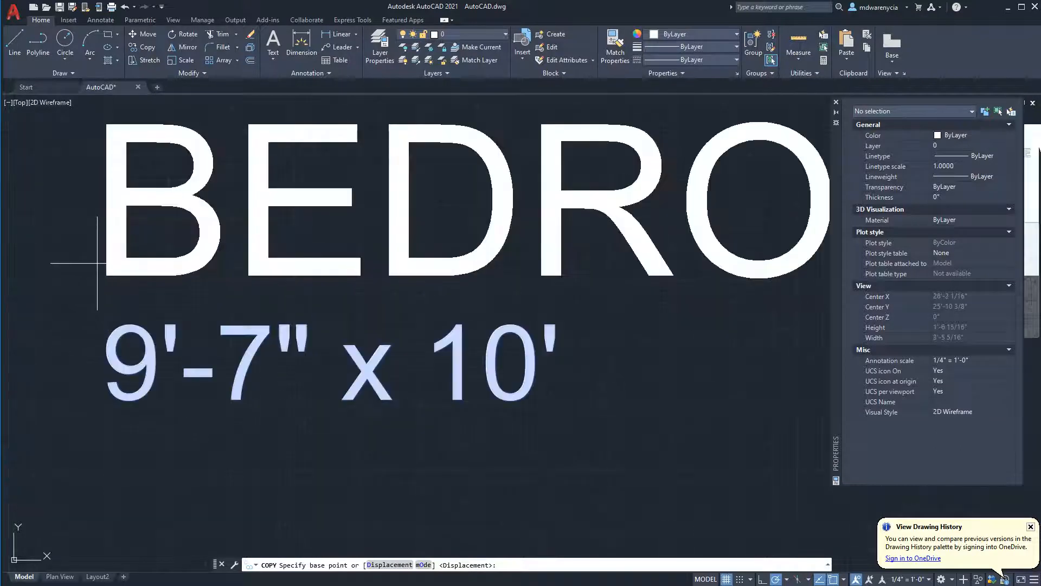
pyautogui.click(107, 275)
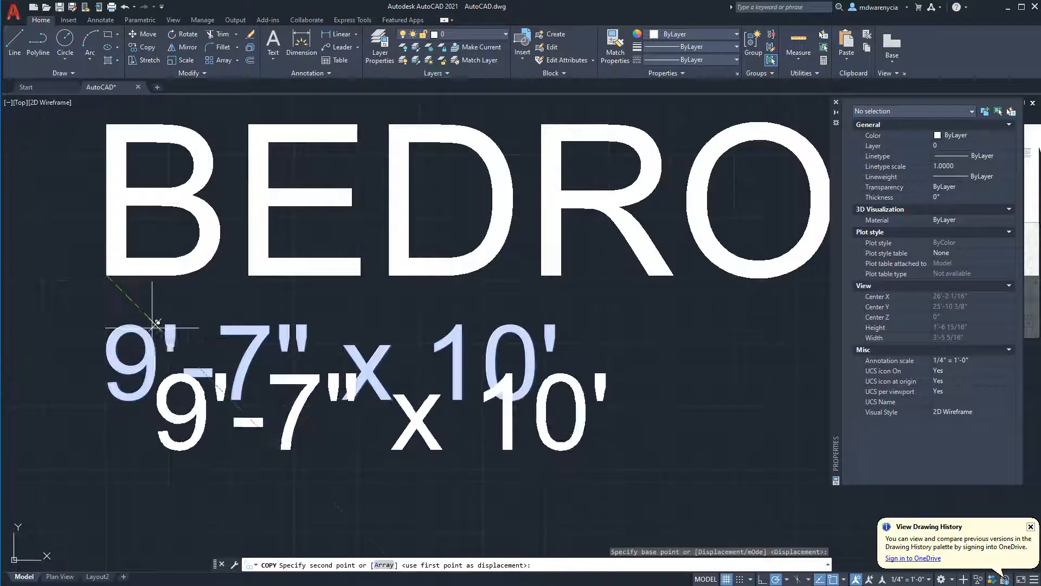
pyautogui.scroll(-5, 151, 325)
pyautogui.moveTo(775, 379); pyautogui.dragTo(249, 271, button='middle')
pyautogui.scroll(3, 406, 291)
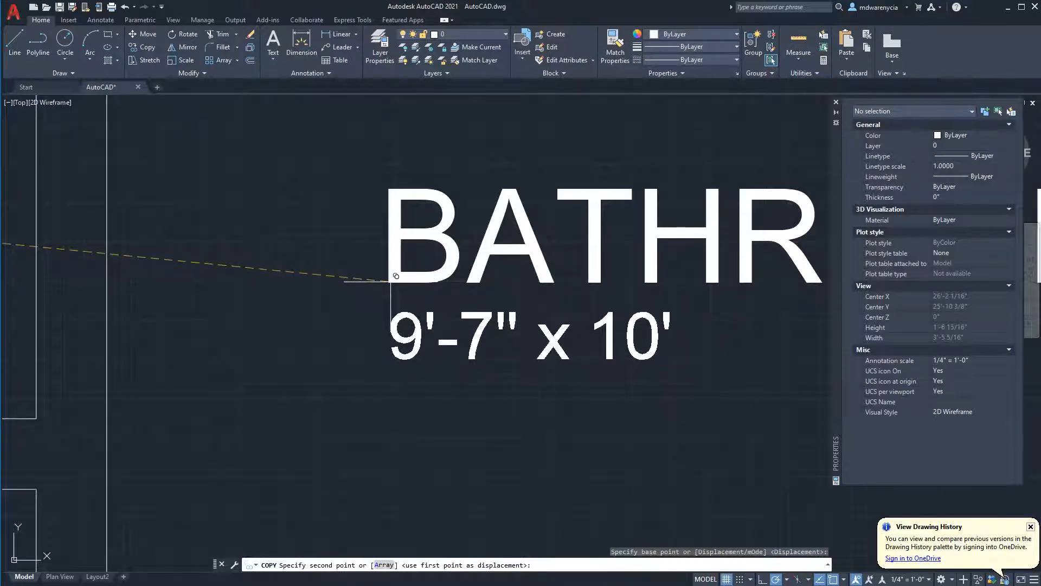
pyautogui.click(395, 277)
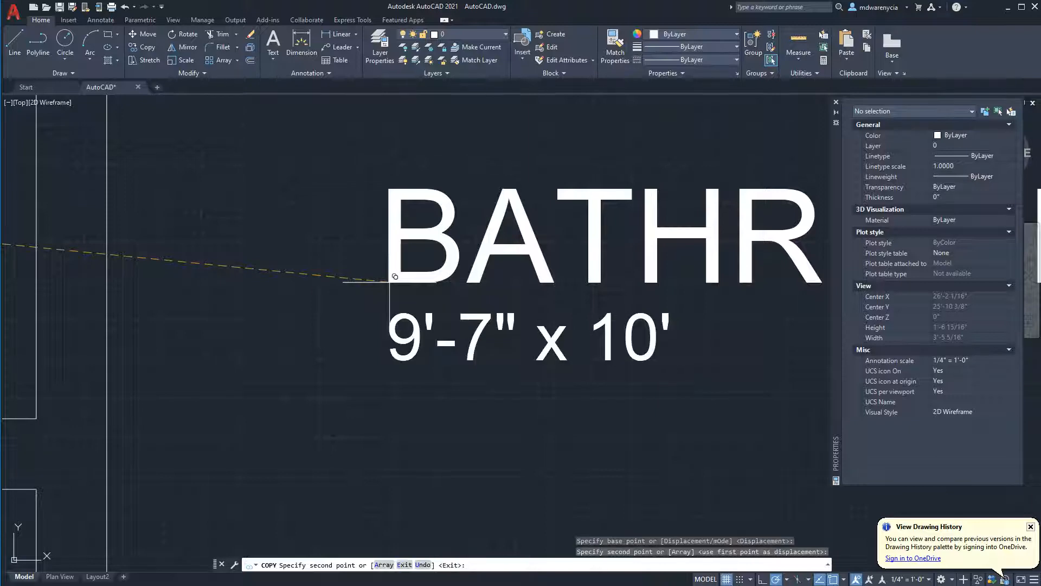
# Place another copy of the dimension text beneath the LIVINGROOM label, aligned to its lower-left corner, and end the copying
pyautogui.scroll(-5, 380, 274)
pyautogui.scroll(10, 309, 428)
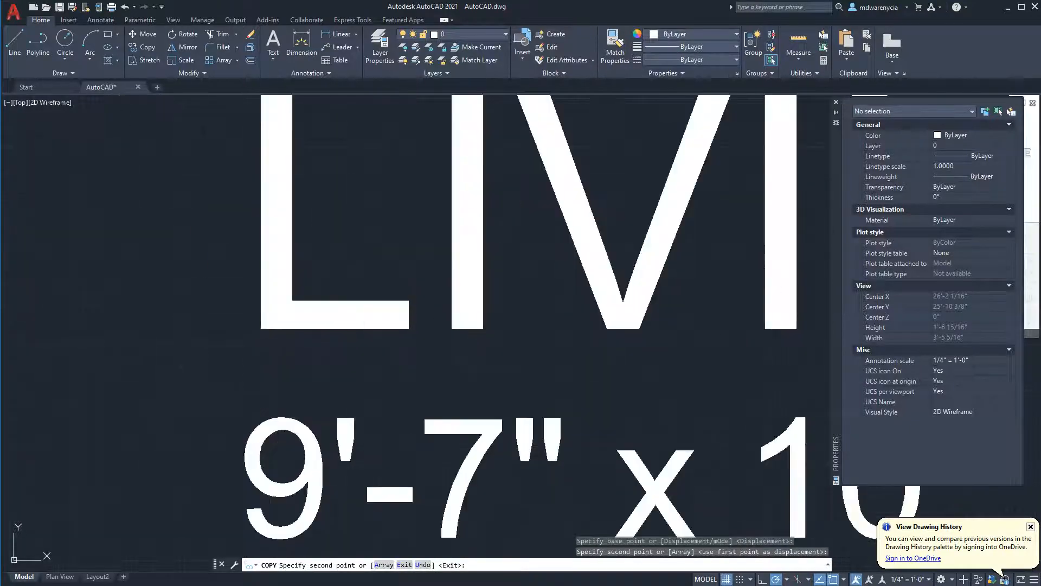
pyautogui.click(262, 329)
pyautogui.scroll(-8, 229, 407)
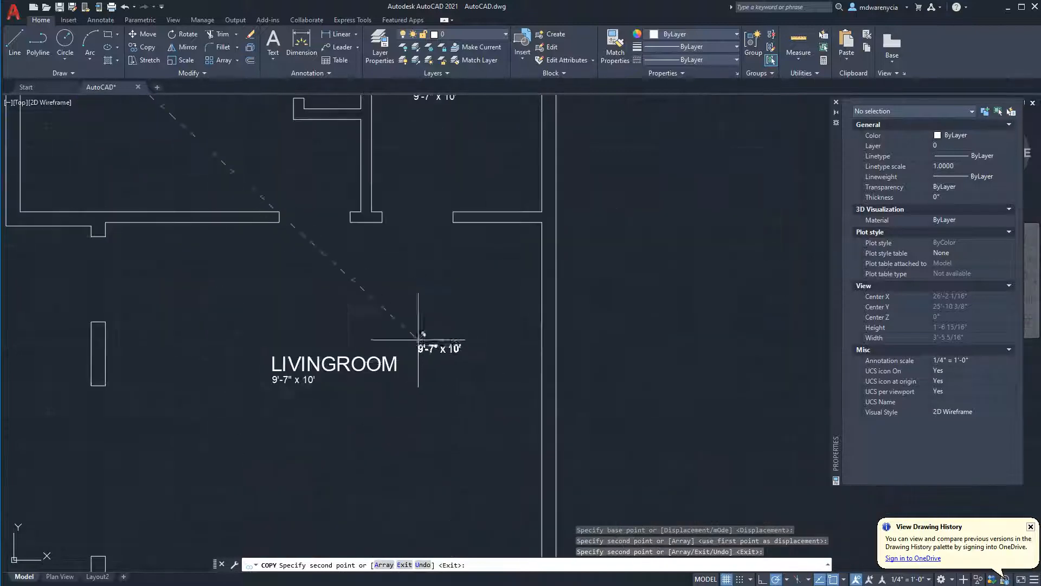
pyautogui.press('Escape')
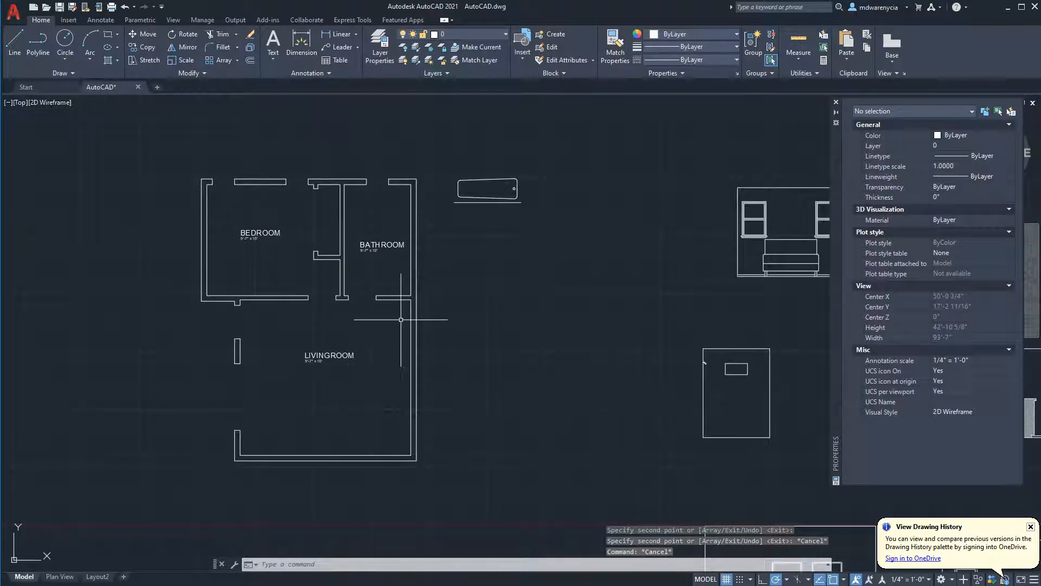
# Open the Plan View layout and inspect the attributes of the title label under the elevation with two doors
pyautogui.click(60, 576)
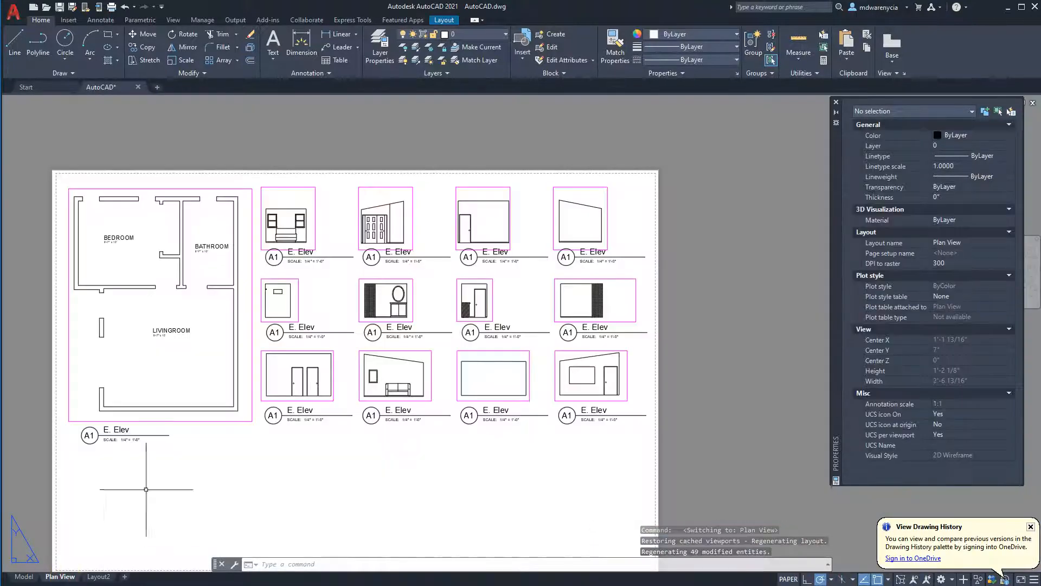
pyautogui.click(266, 416)
pyautogui.scroll(4, 267, 415)
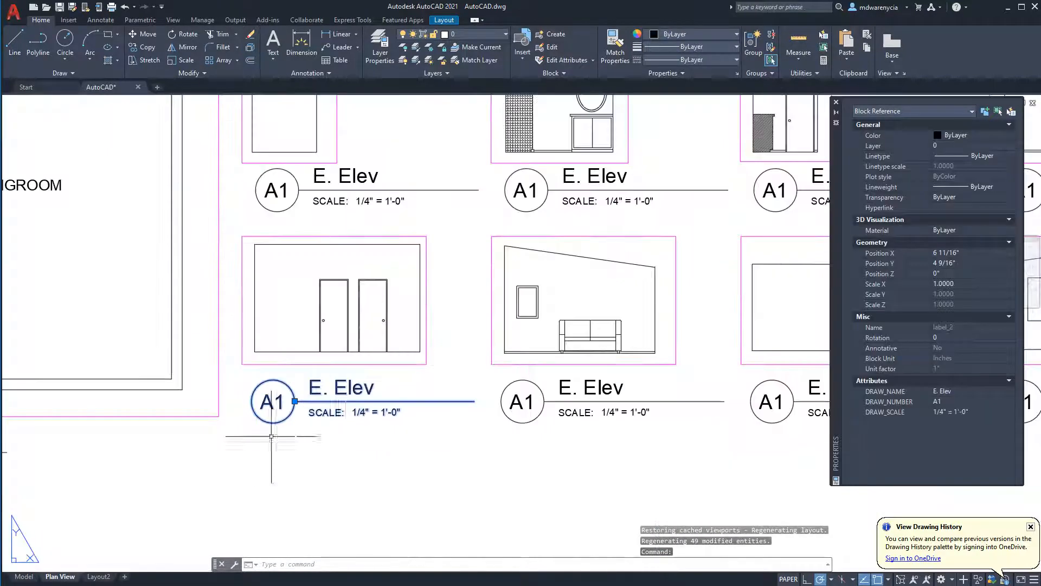
pyautogui.scroll(-4, 378, 369)
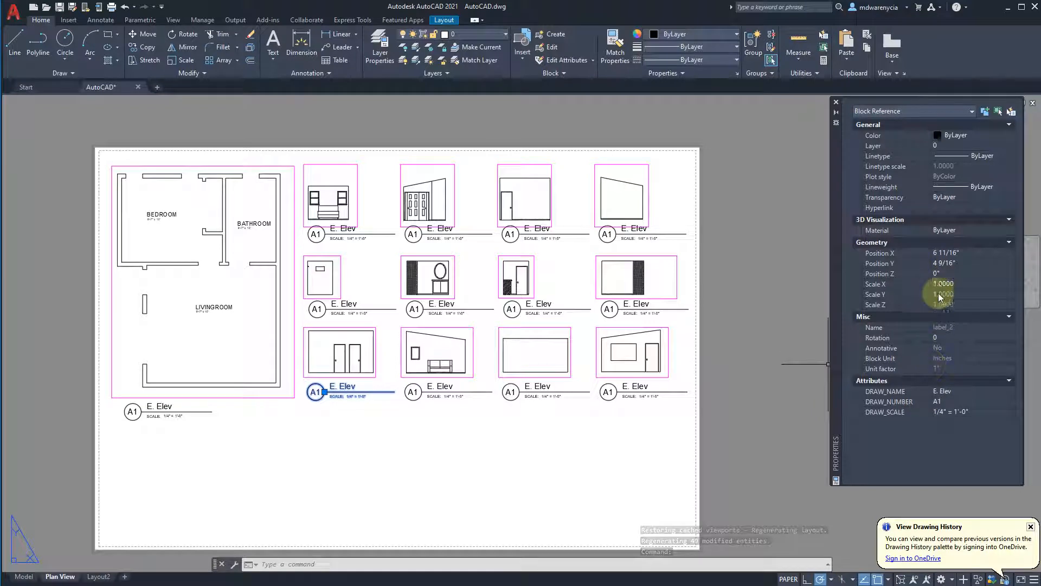
pyautogui.click(960, 391)
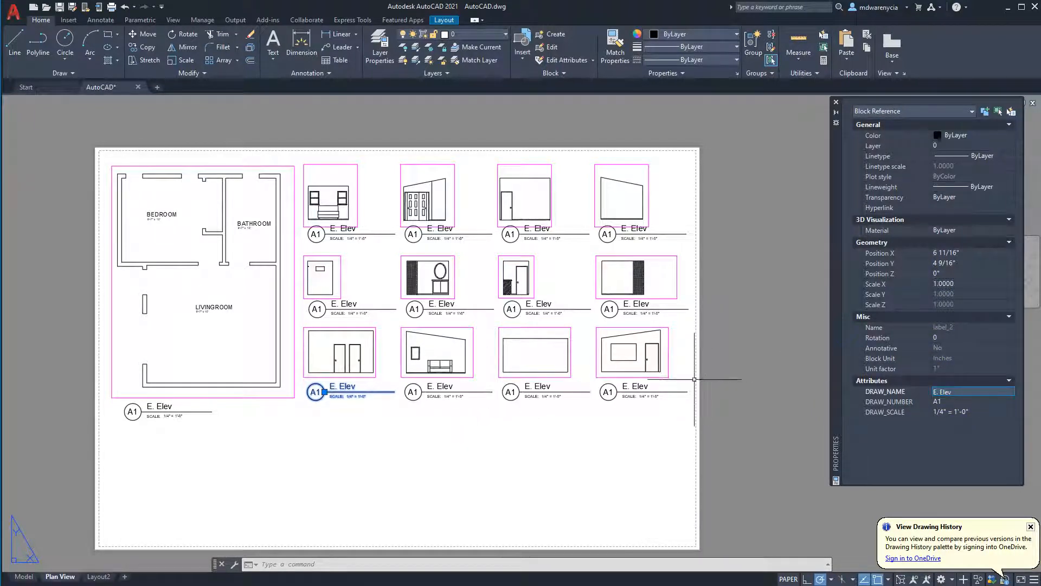
pyautogui.press('Escape')
# Set the drawing name of the title label under the two-door elevation to "LIVINGROOM, N. ELEV"
pyautogui.click(325, 412)
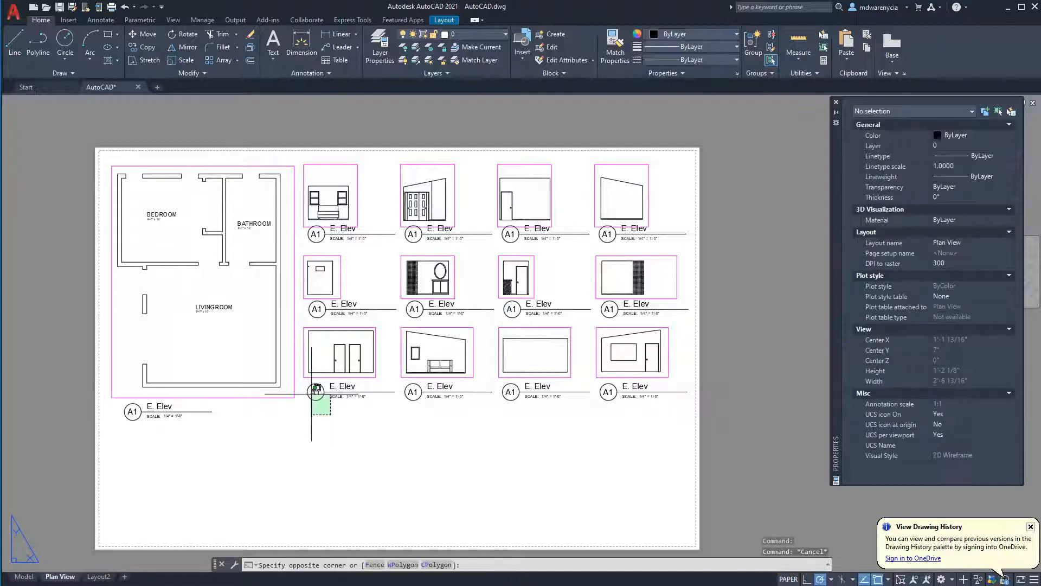
pyautogui.click(310, 386)
pyautogui.click(946, 391)
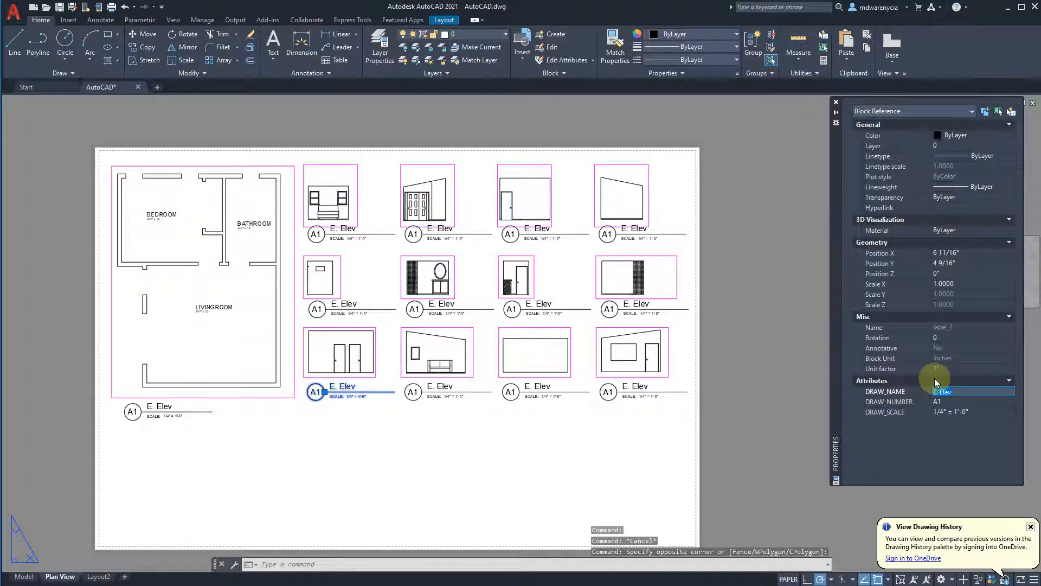
pyautogui.press('BackSpace')
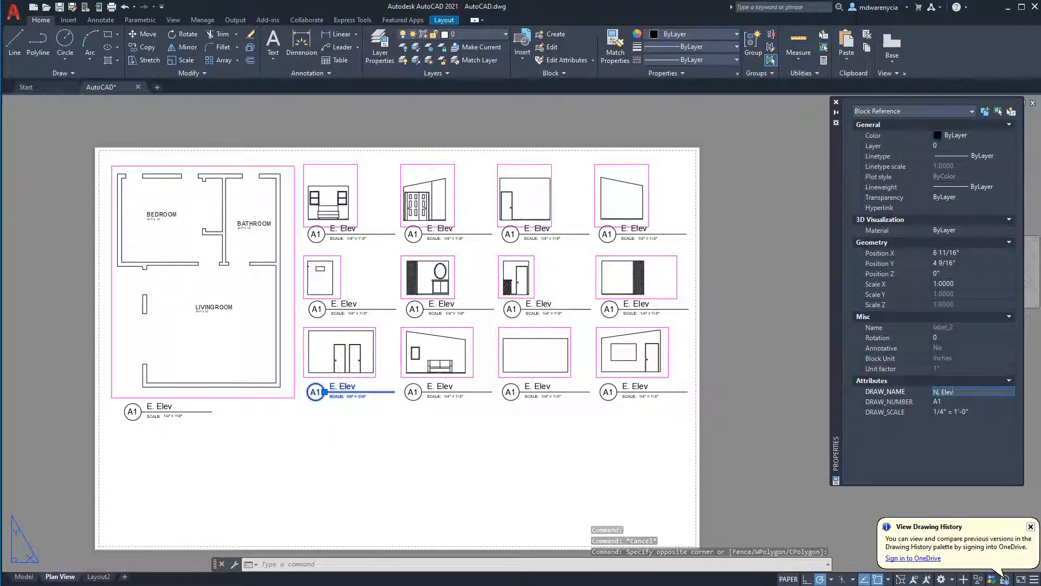
pyautogui.write('L')
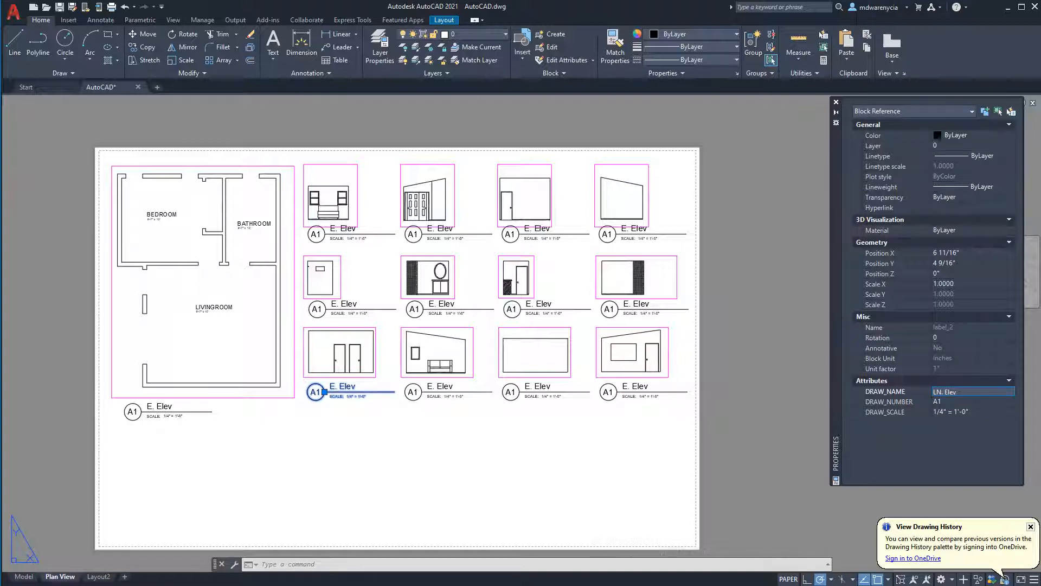
pyautogui.write('i')
pyautogui.press('Tab')
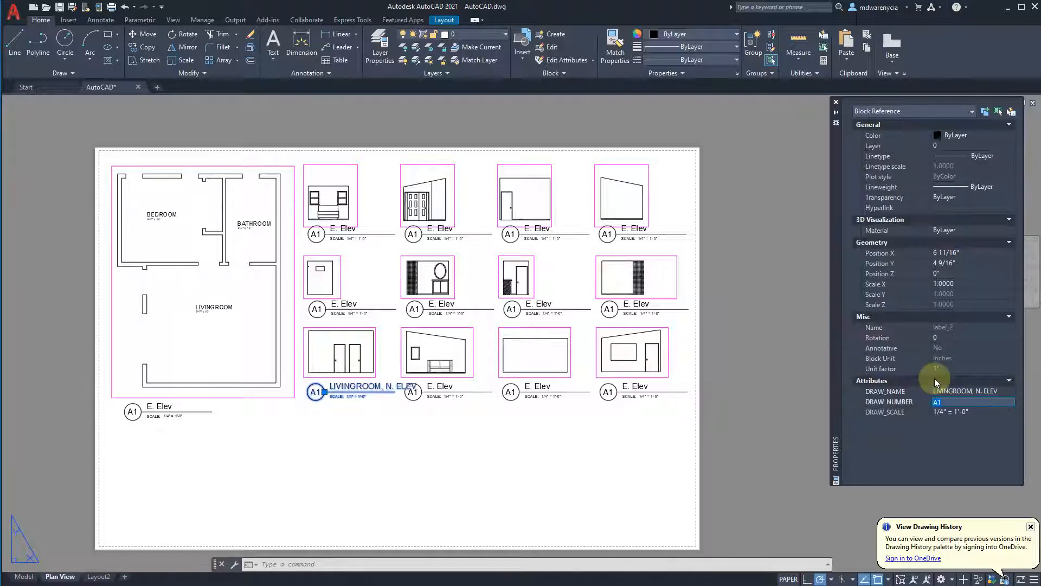
# Shorten the drawing name of the two-door elevation's title label to "LR, N. ELEV" and deselect the label
pyautogui.click(949, 391)
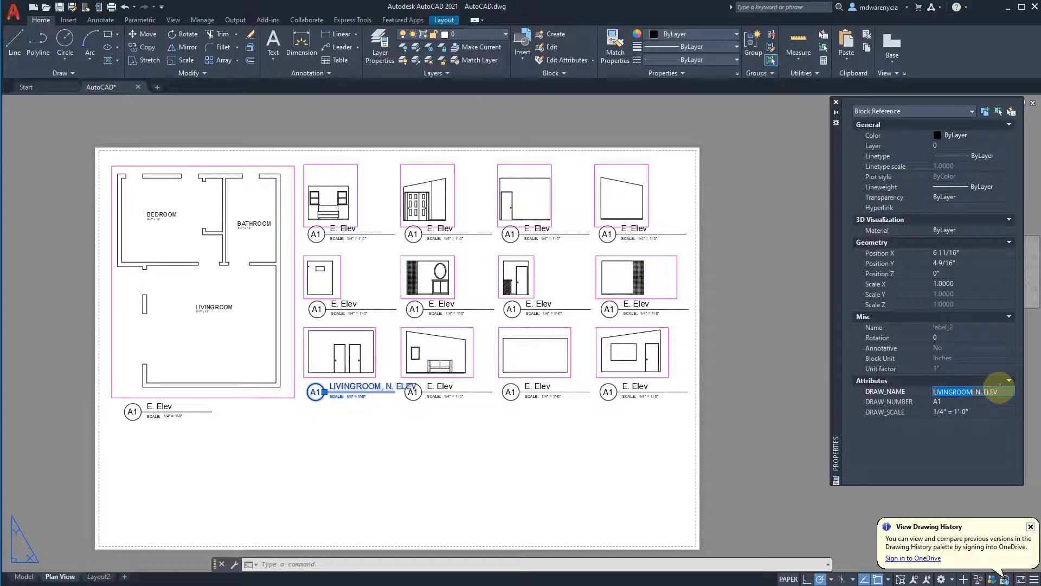
pyautogui.write('L')
pyautogui.press('Return')
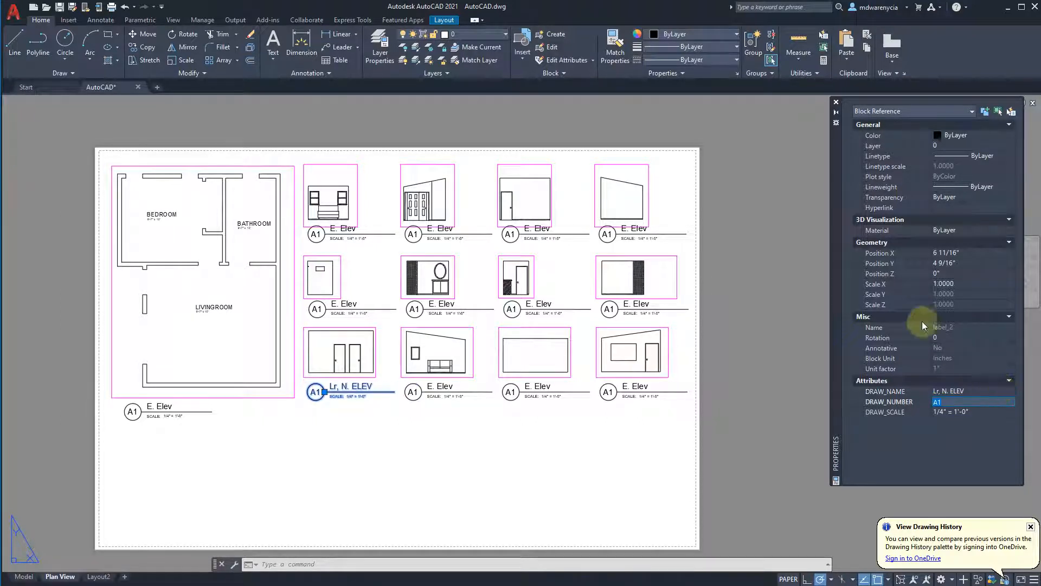
pyautogui.click(939, 393)
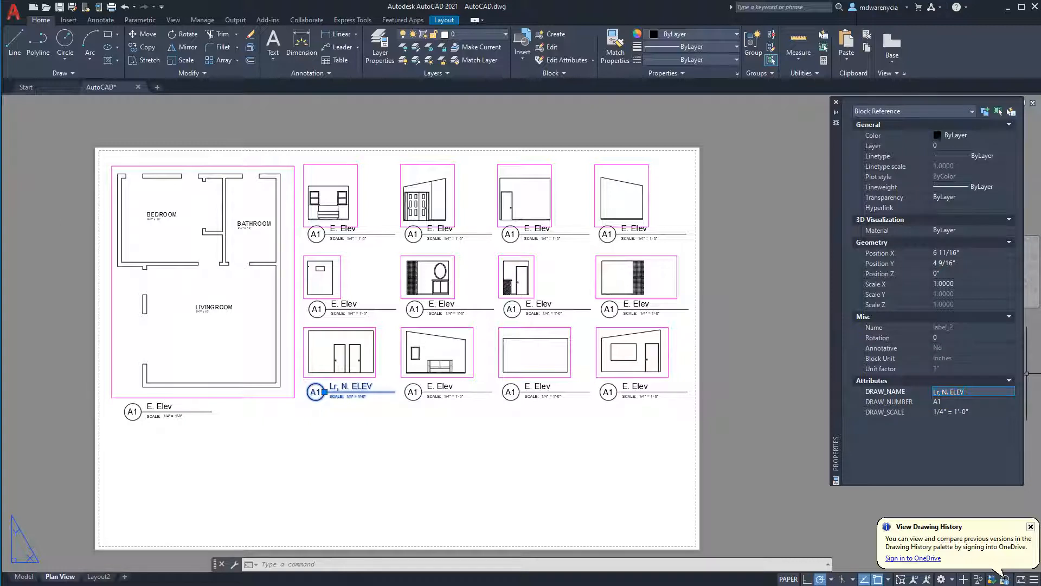
pyautogui.press('Escape')
pyautogui.click(946, 393)
pyautogui.press('BackSpace')
pyautogui.write('R')
pyautogui.press('Return')
pyautogui.click(480, 512)
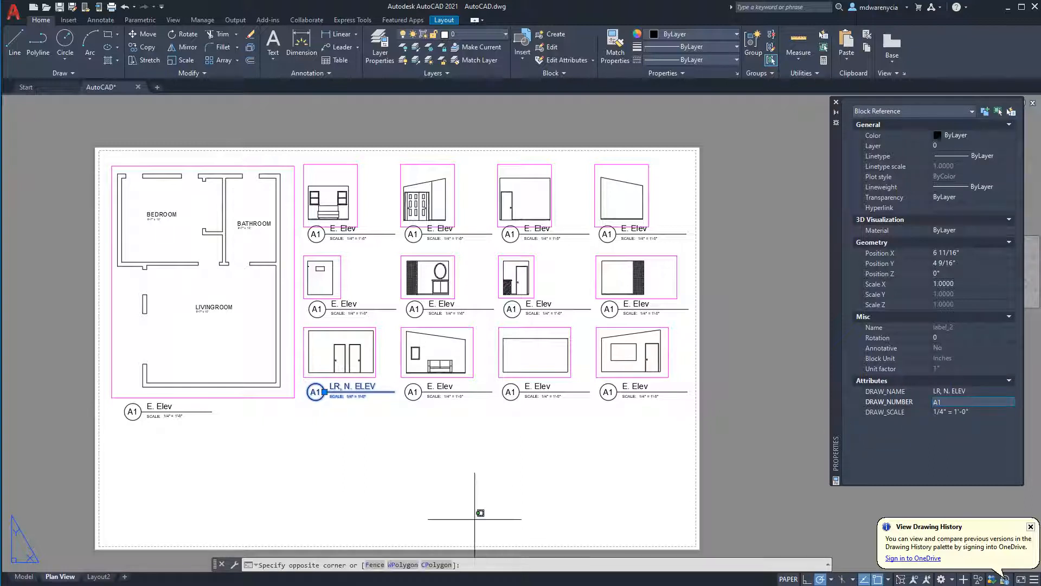
pyautogui.press('Escape')
pyautogui.press('Escape')
# Return to model space and measure the bathroom's inside width and length
pyautogui.click(23, 576)
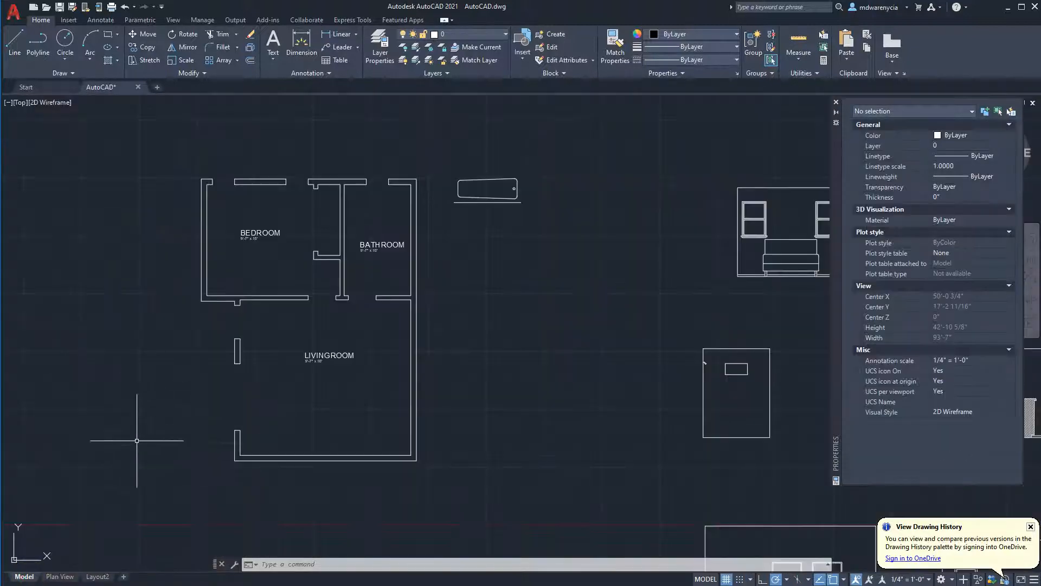
pyautogui.click(53, 568)
pyautogui.press('Escape')
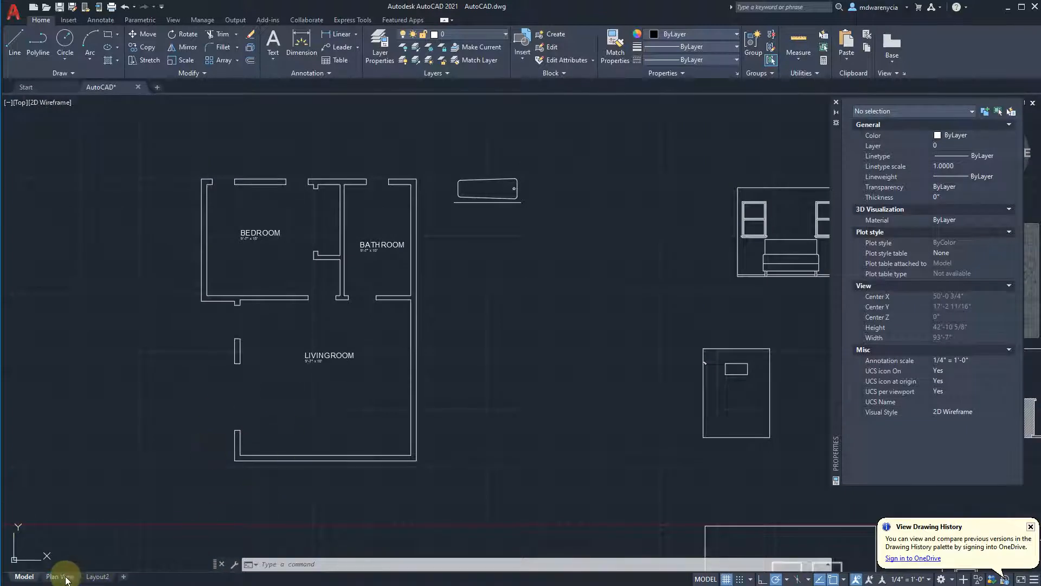
pyautogui.click(60, 577)
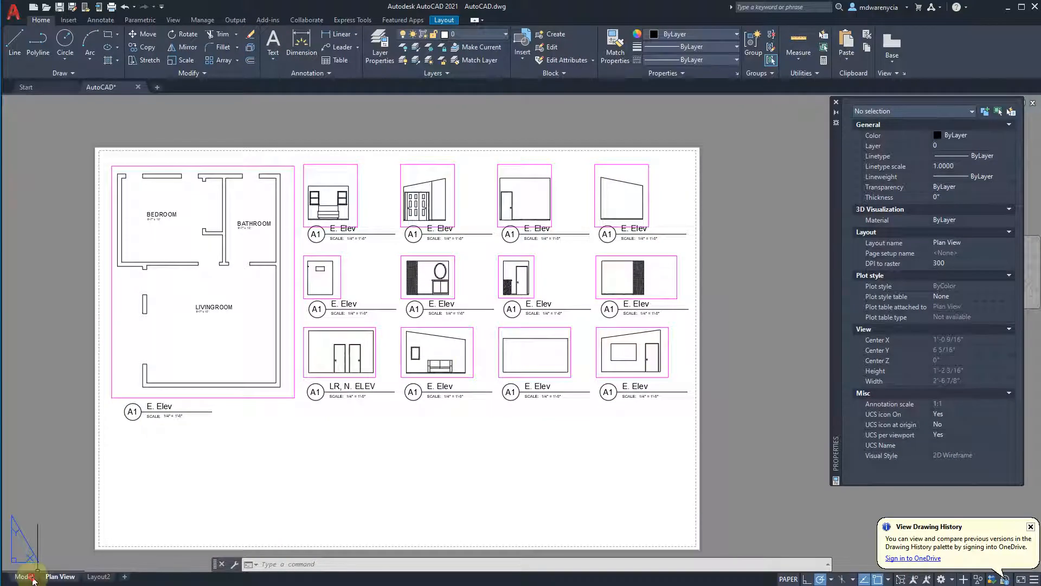
pyautogui.click(24, 577)
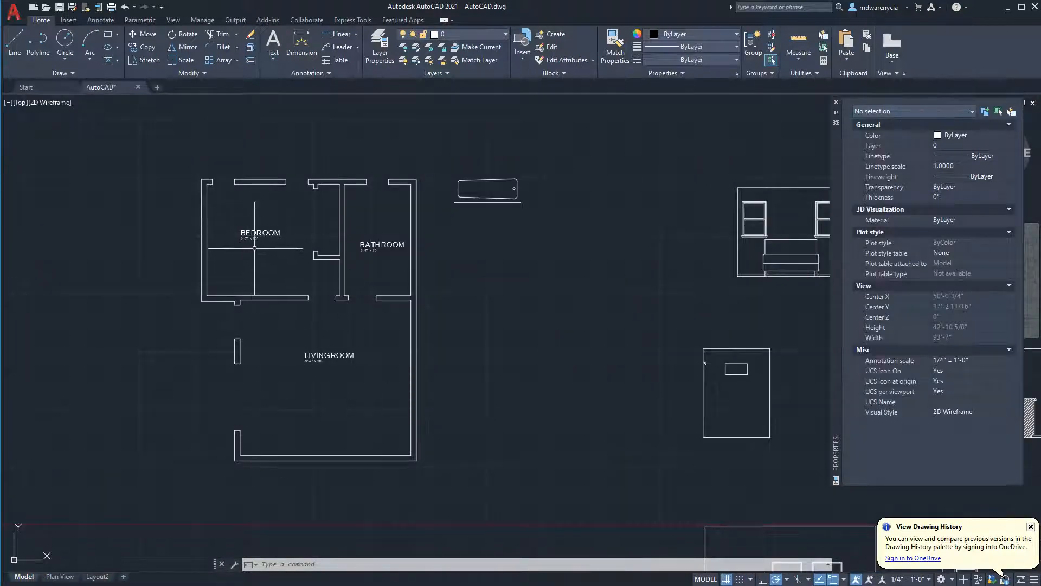
pyautogui.scroll(4, 253, 246)
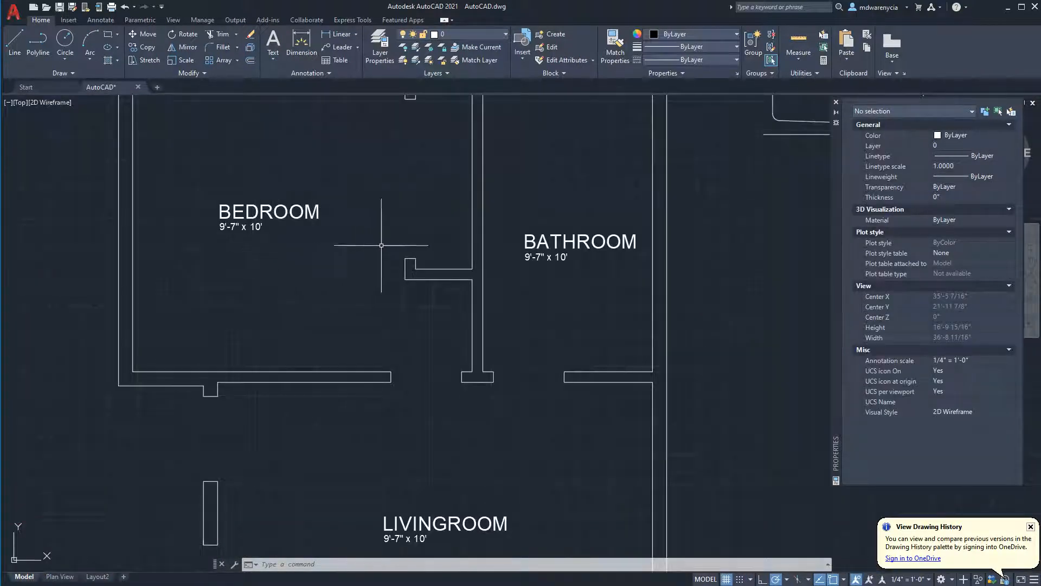
pyautogui.moveTo(546, 302); pyautogui.dragTo(360, 348, button='middle')
pyautogui.click(799, 37)
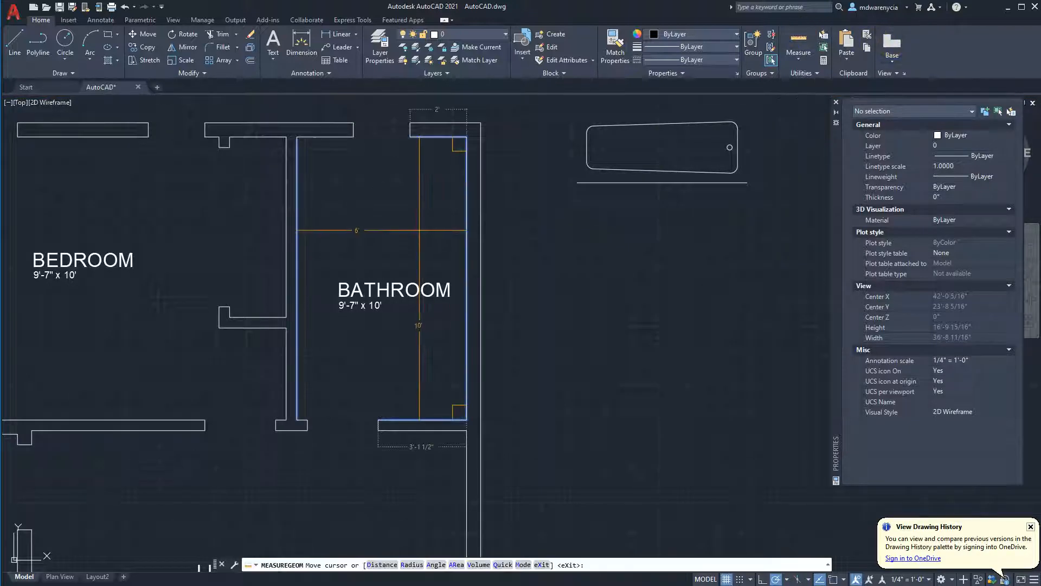
pyautogui.press('Escape')
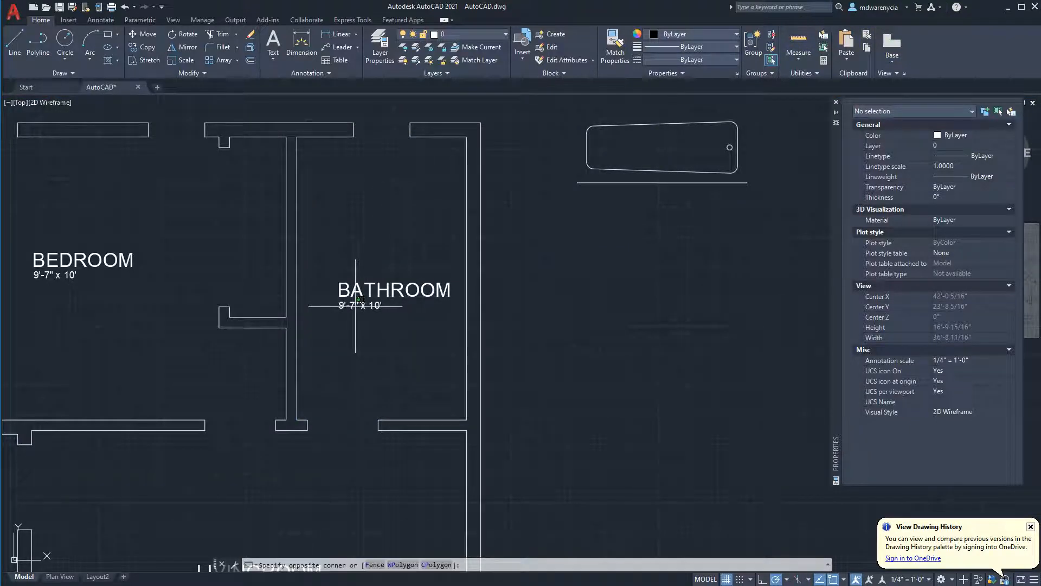
# Change the dimension text beneath the BATHROOM label to 6'-0" x 10'-0"
pyautogui.scroll(6, 350, 296)
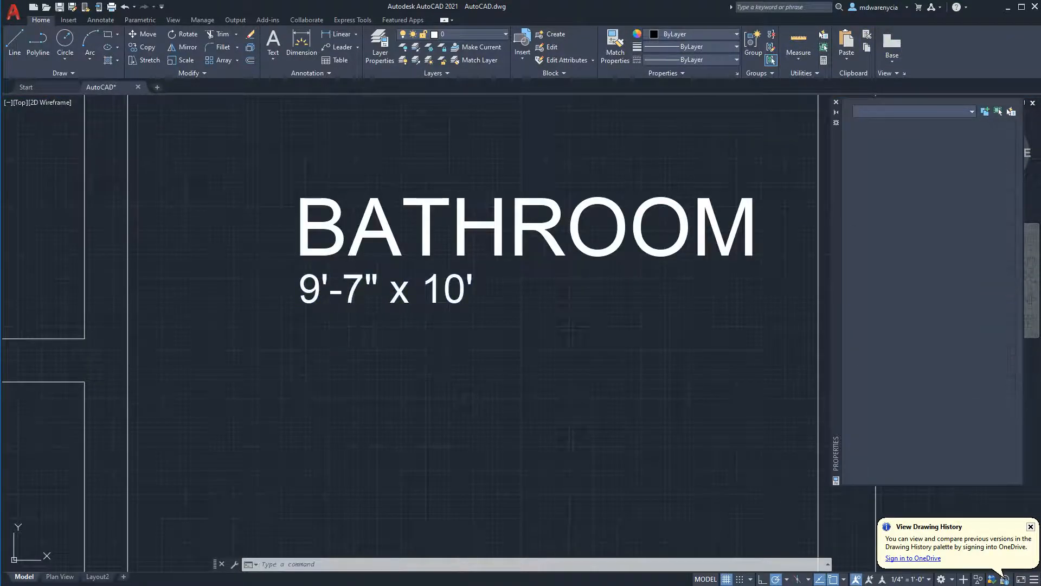
pyautogui.doubleClick(473, 288)
pyautogui.click(473, 288)
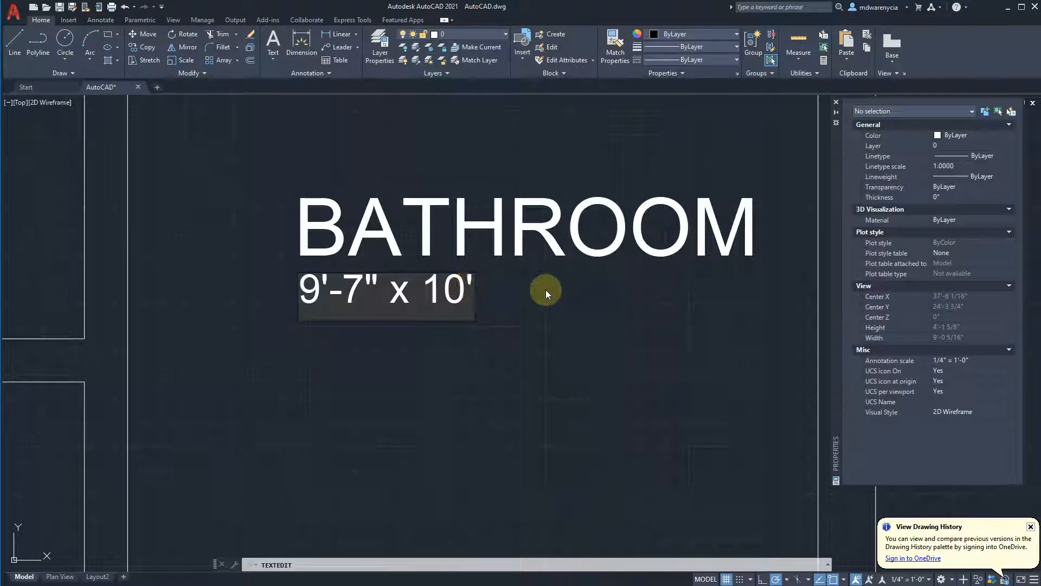
pyautogui.write('-0"')
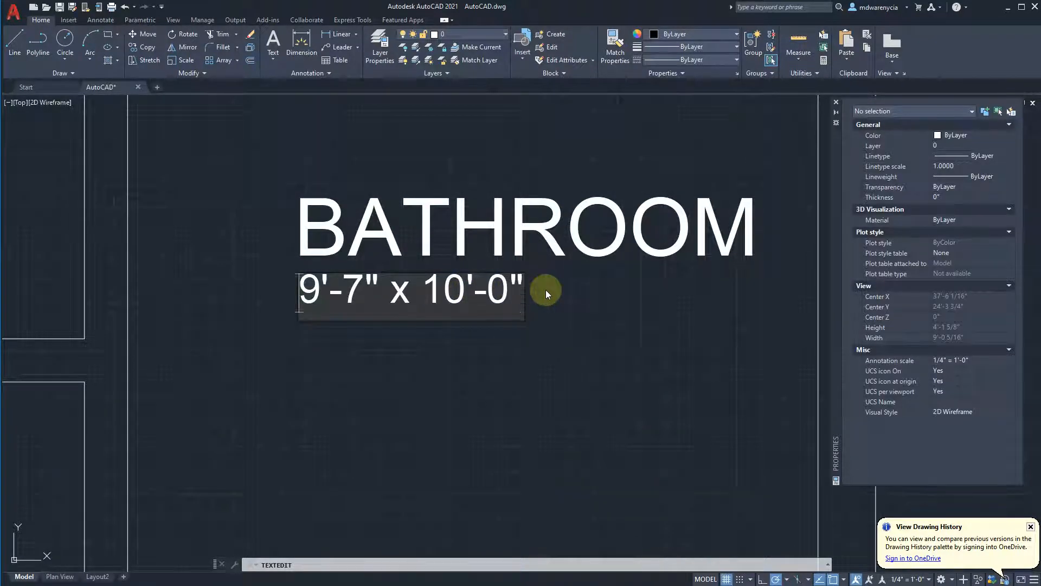
pyautogui.press('Delete')
pyautogui.write('6')
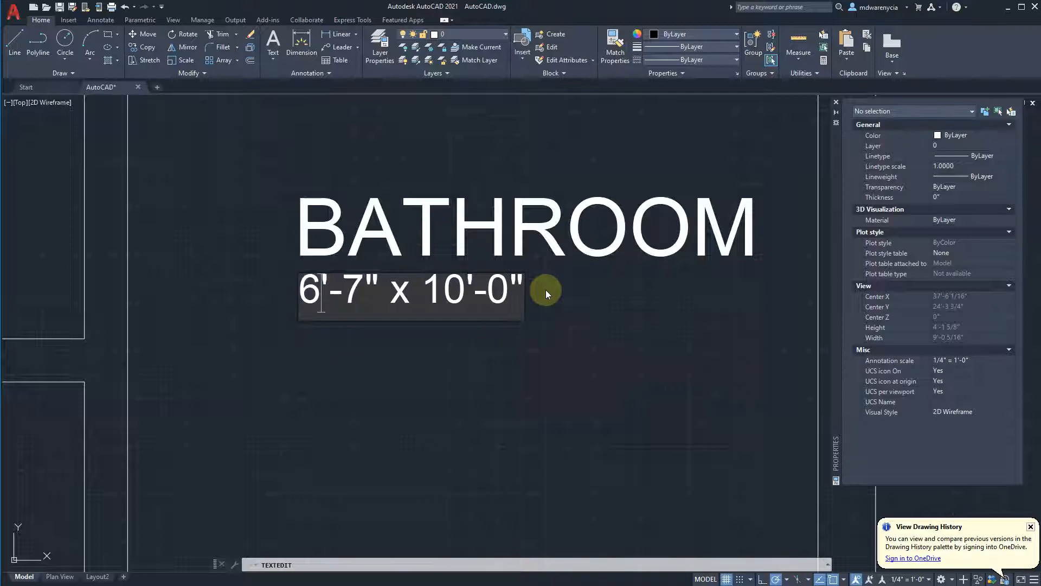
pyautogui.press('Right')
pyautogui.press('Delete')
pyautogui.write('0')
pyautogui.click(545, 290)
pyautogui.scroll(-6, 537, 341)
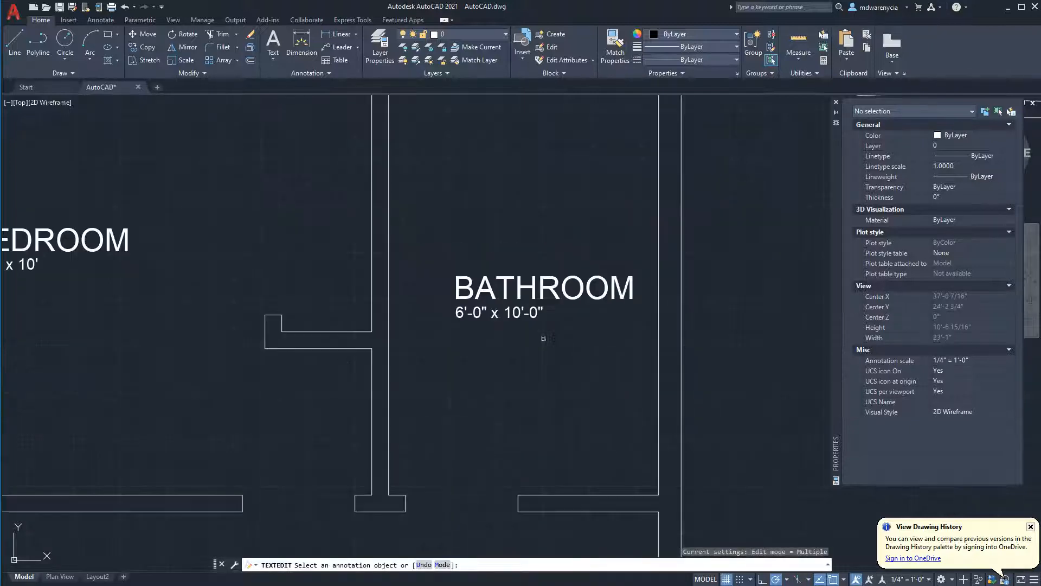
# Change the dimension text beneath the BEDROOM label to 9'-7" x 10'-0"
pyautogui.scroll(6, 354, 292)
pyautogui.press('Escape')
pyautogui.press('Escape')
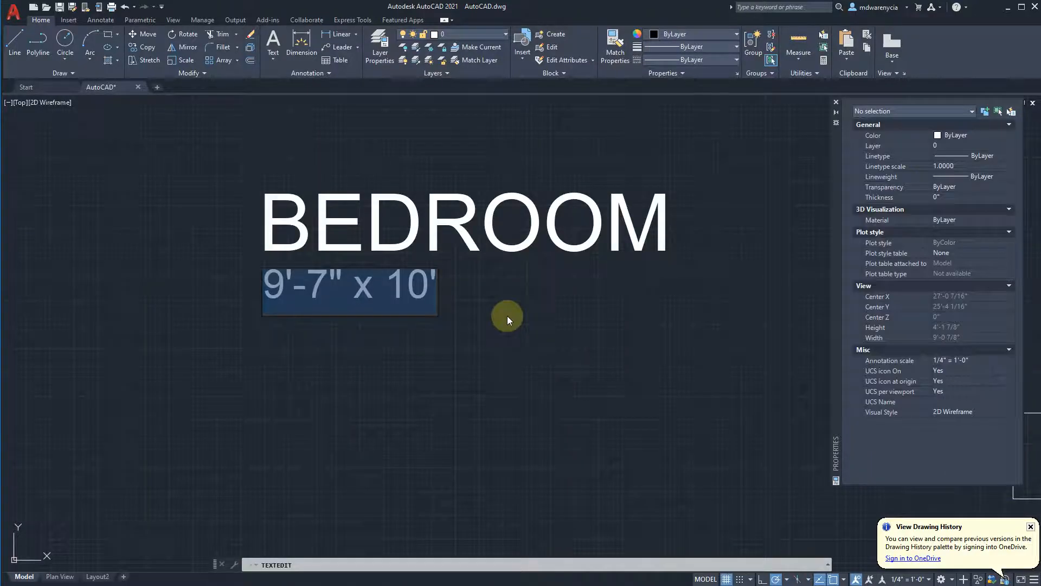
pyautogui.press('End')
pyautogui.write('-0"')
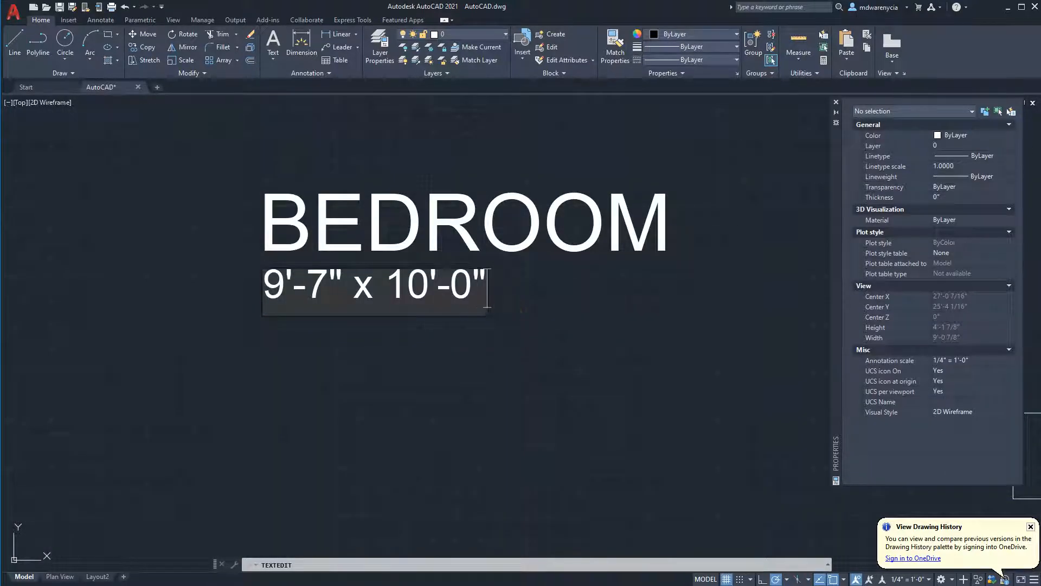
pyautogui.press('Return')
pyautogui.press('Escape')
pyautogui.scroll(-10, 300, 190)
pyautogui.scroll(4, 342, 227)
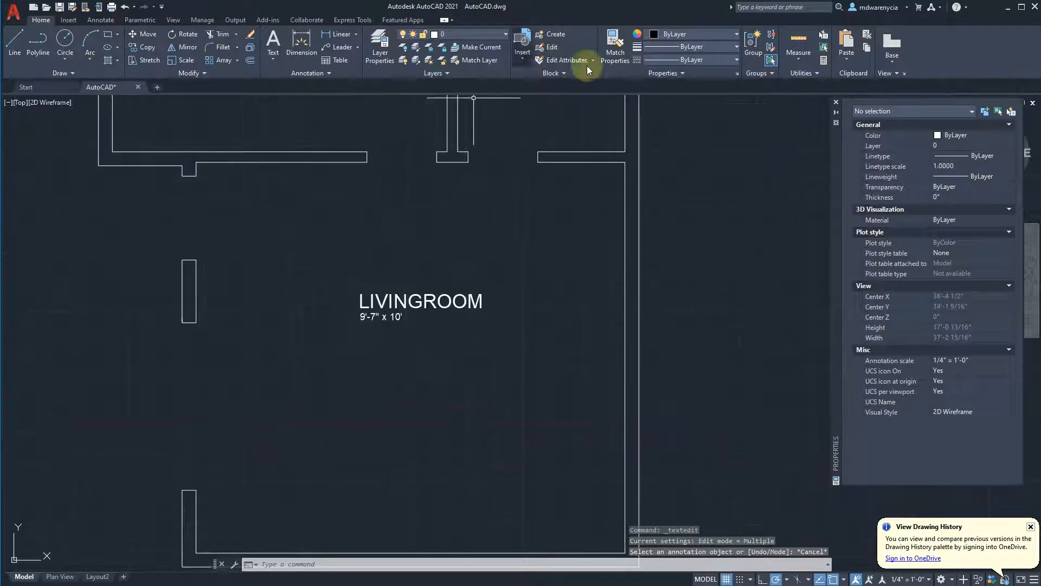
# Measure the living room's inside width and length
pyautogui.click(798, 44)
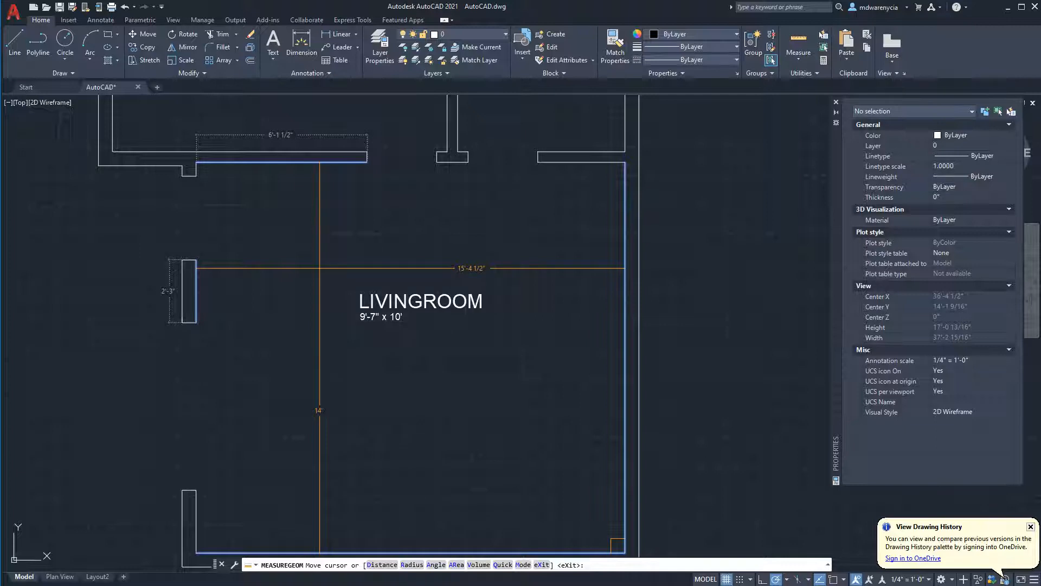
pyautogui.scroll(3, 366, 301)
pyautogui.press('Escape')
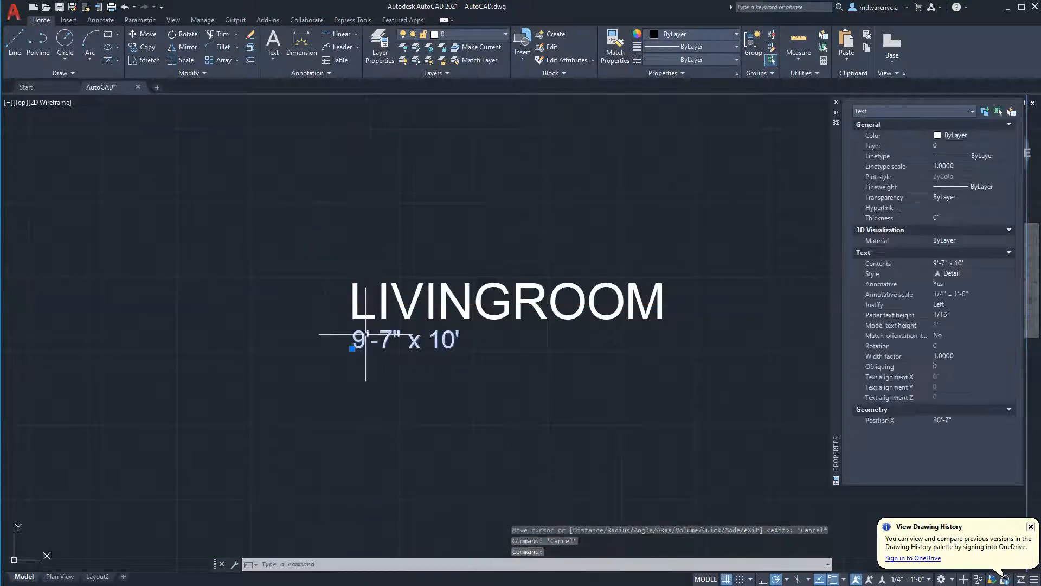
# Change the dimension text beneath the LIVINGROOM label to 15'-4" x 14'-0"
pyautogui.doubleClick(430, 339)
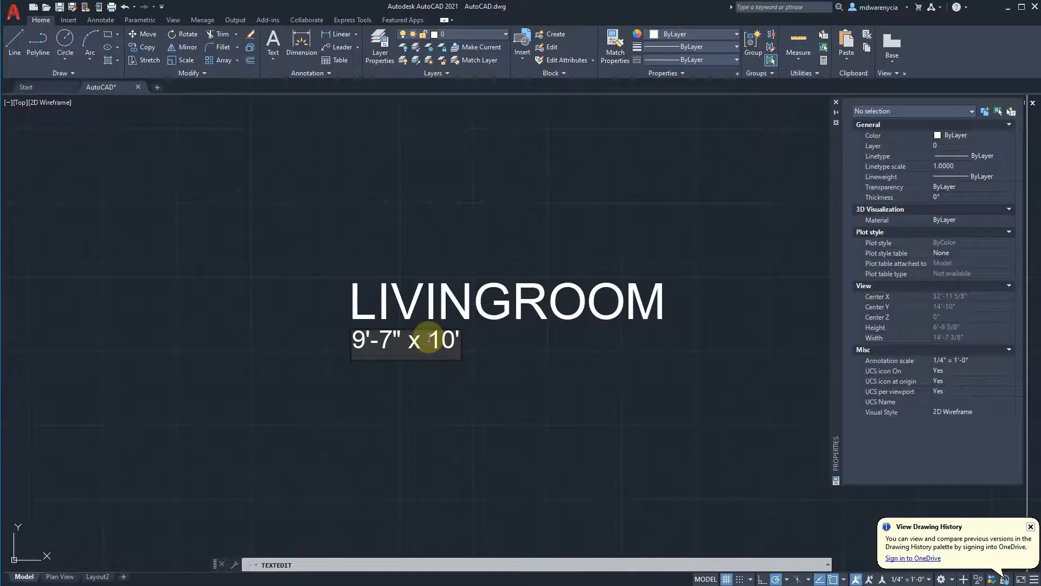
pyautogui.write('15')
pyautogui.press('Delete')
pyautogui.write('4')
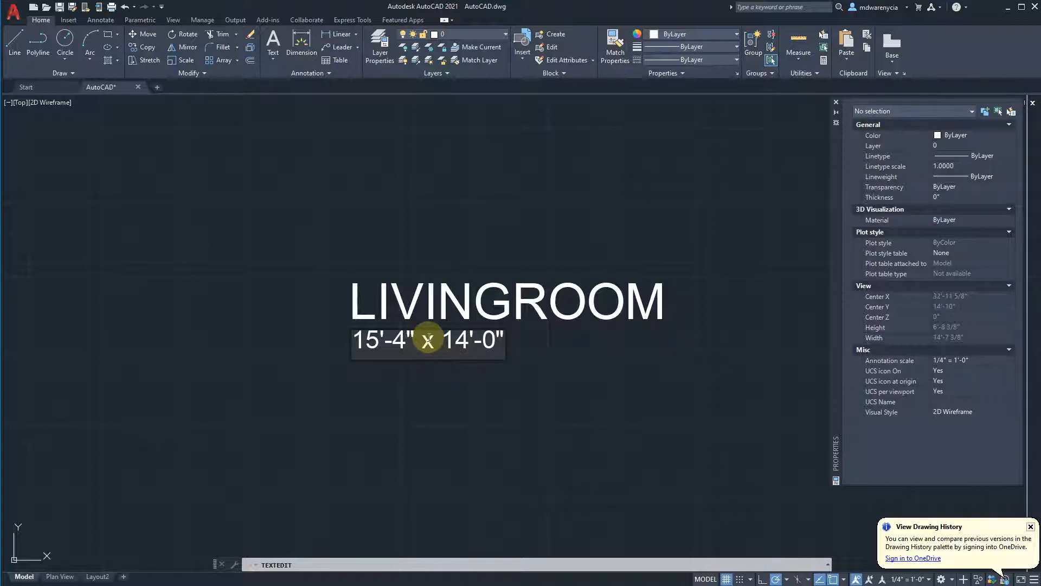
pyautogui.press('Return')
pyautogui.press('Escape')
pyautogui.scroll(-5, 327, 313)
pyautogui.press('Escape')
pyautogui.scroll(2, 317, 322)
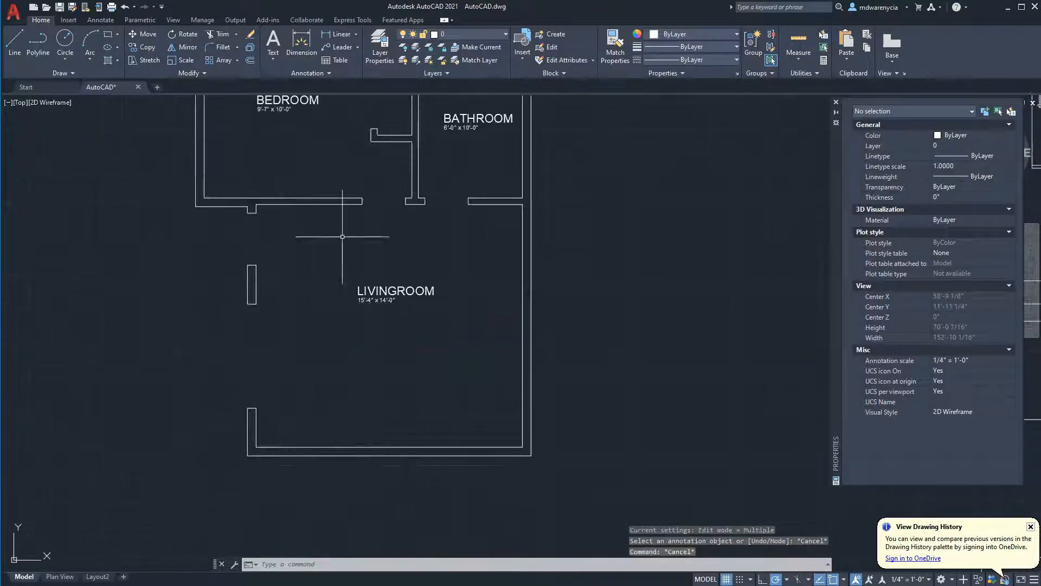
# Recheck the living room's inside dimensions with the Quick measure tool
pyautogui.click(799, 44)
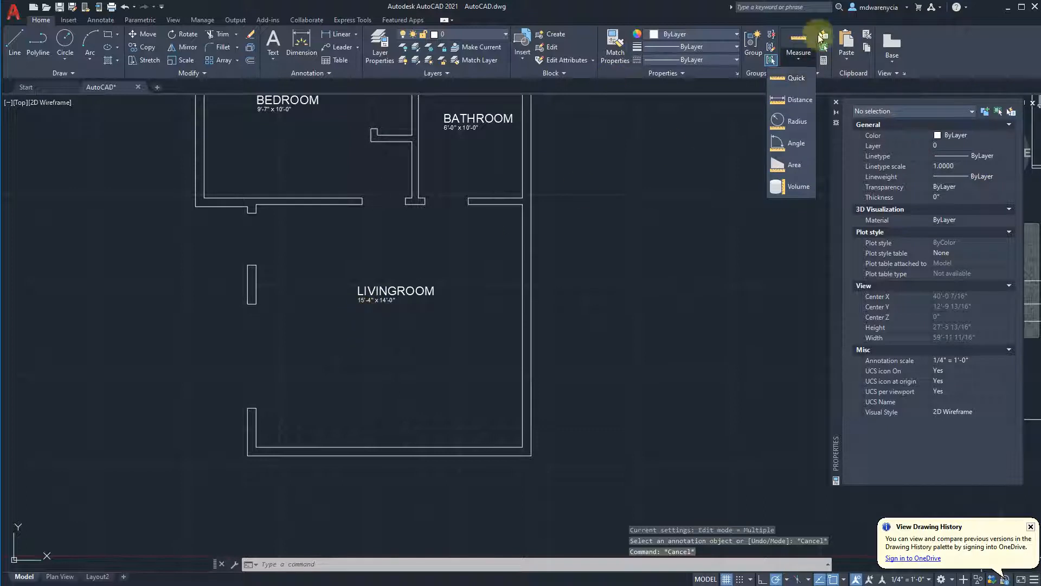
pyautogui.click(795, 78)
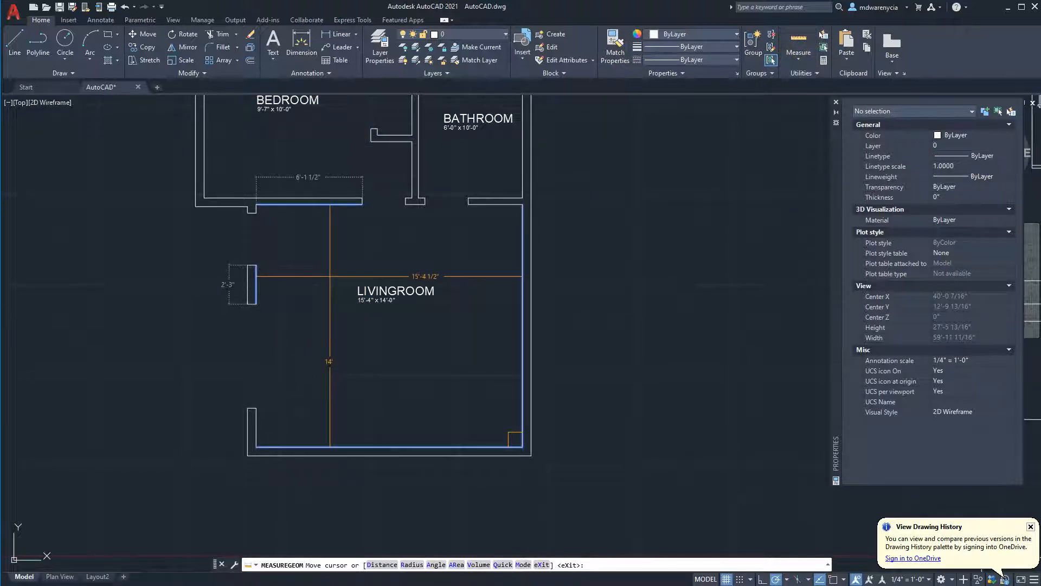
pyautogui.press('Escape')
pyautogui.scroll(-2, 382, 331)
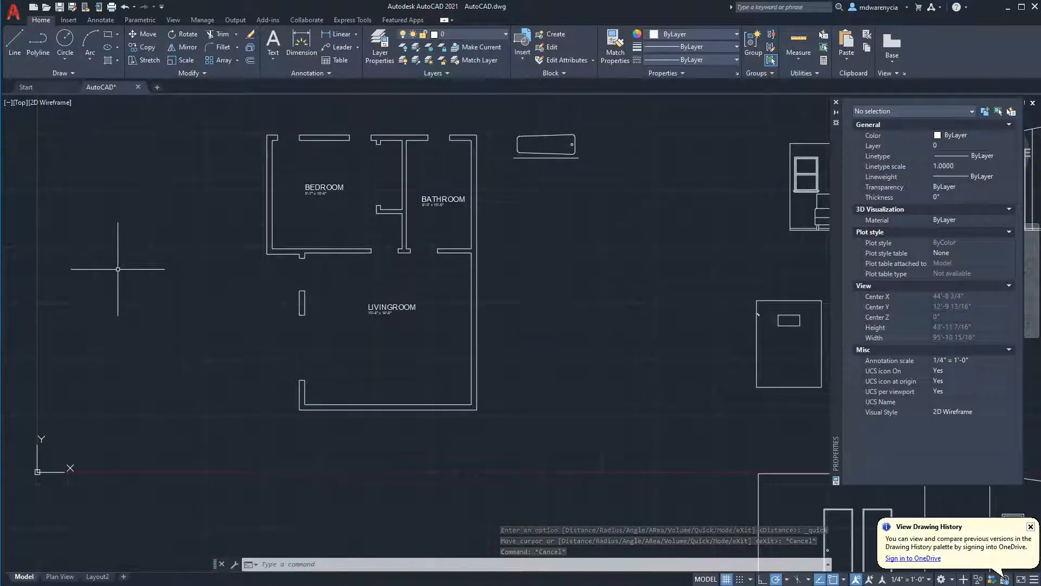
# Copy the whole floor plan with its room labels and paste the duplicate below the original
pyautogui.click(237, 131)
pyautogui.click(496, 426)
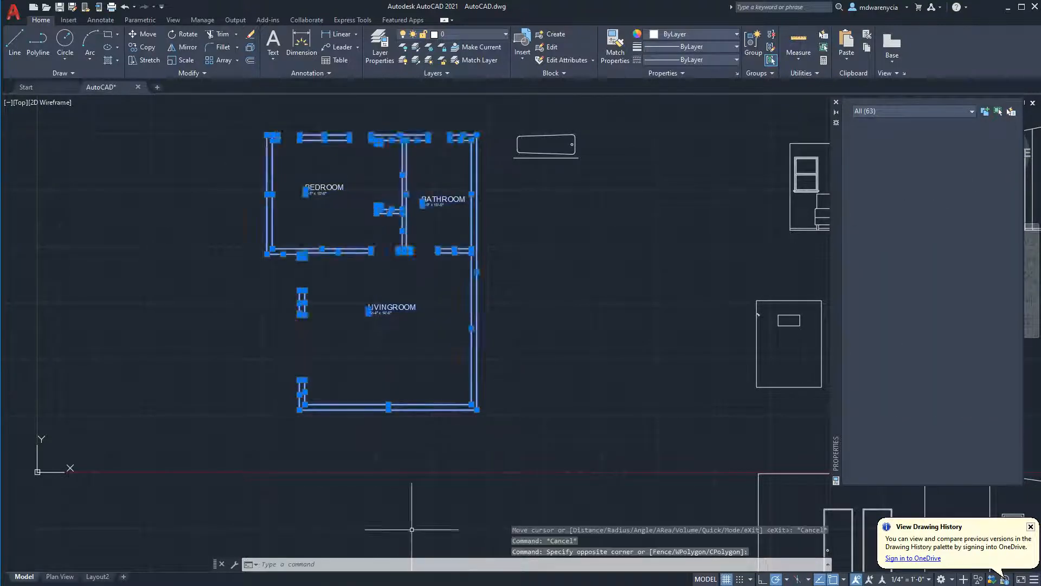
pyautogui.scroll(-4, 372, 239)
pyautogui.hotkey('ctrl', 'c')
pyautogui.hotkey('ctrl', 'v')
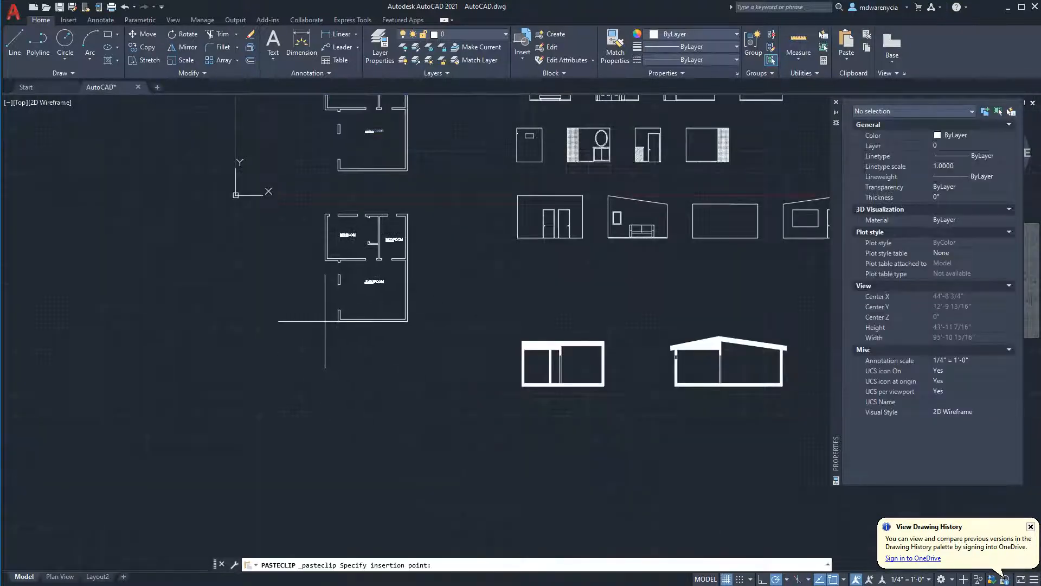
pyautogui.press('Escape')
pyautogui.scroll(4, 416, 266)
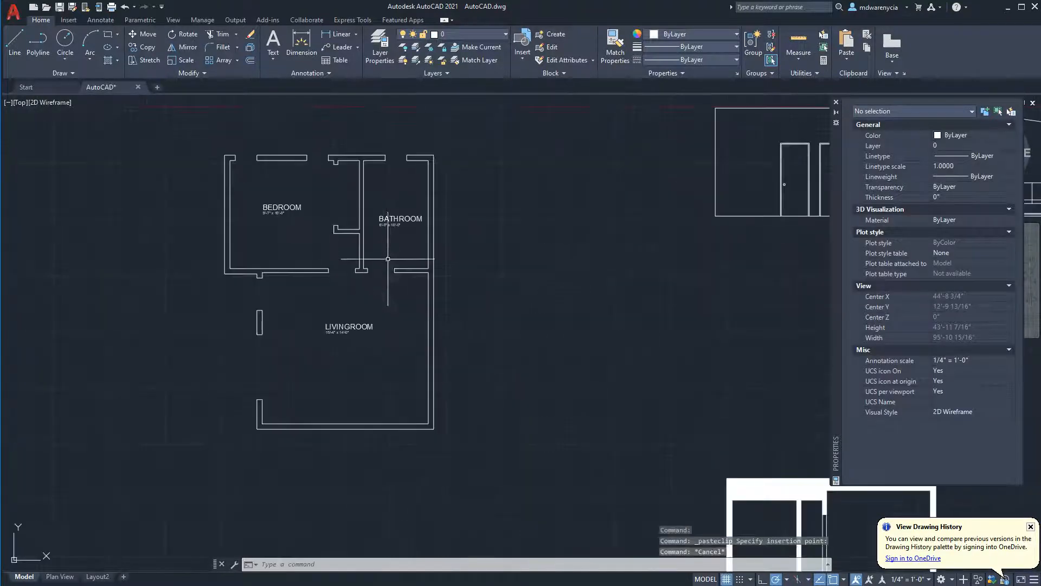
pyautogui.click(426, 424)
pyautogui.press('Escape')
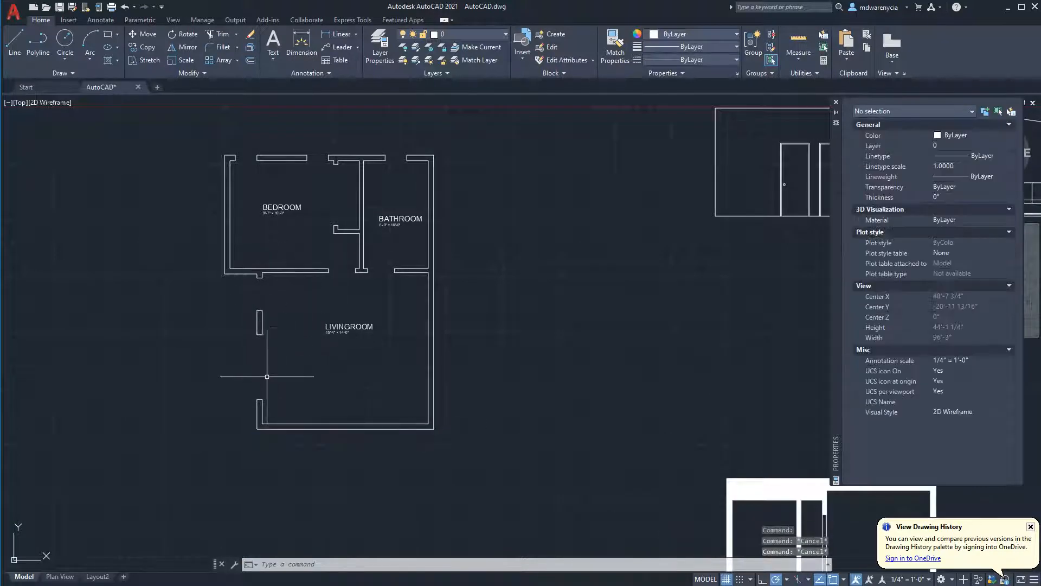
# Delete the freestanding wall segment on the west side of the copied plan's living room
pyautogui.scroll(6, 262, 347)
pyautogui.scroll(-4, 232, 239)
pyautogui.click(228, 225)
pyautogui.click(284, 301)
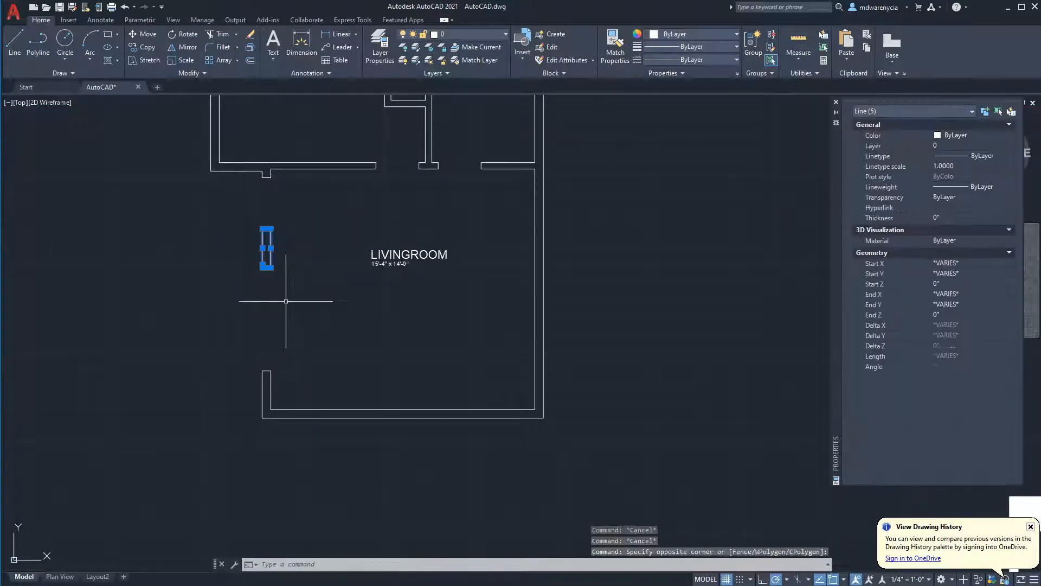
pyautogui.press('Delete')
# Delete the three lines of the short wall stub at the living room's northwest corner
pyautogui.scroll(4, 271, 172)
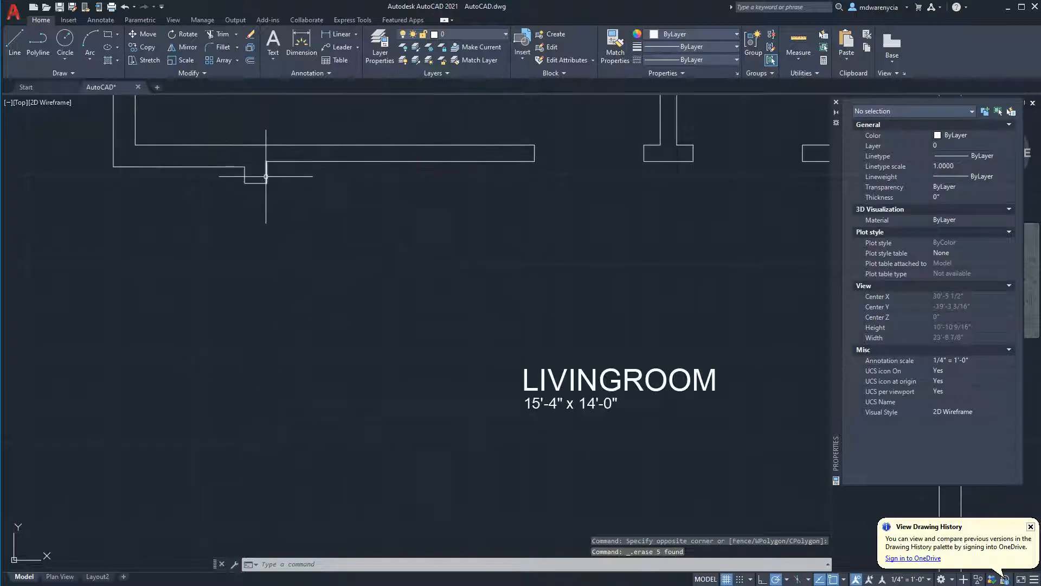
pyautogui.click(265, 179)
pyautogui.scroll(-2, 263, 235)
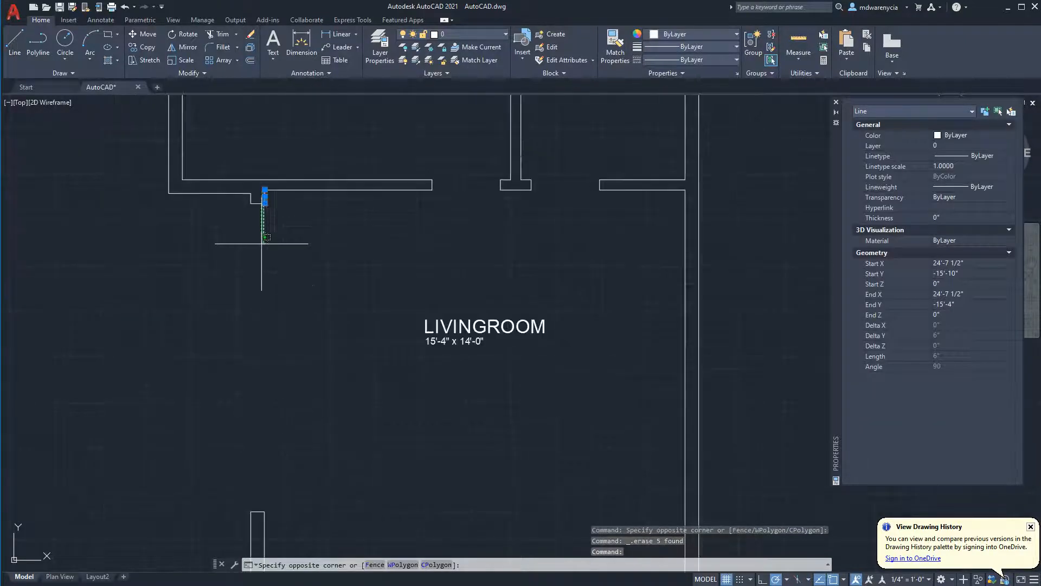
pyautogui.click(278, 258)
pyautogui.press('Escape')
pyautogui.click(293, 253)
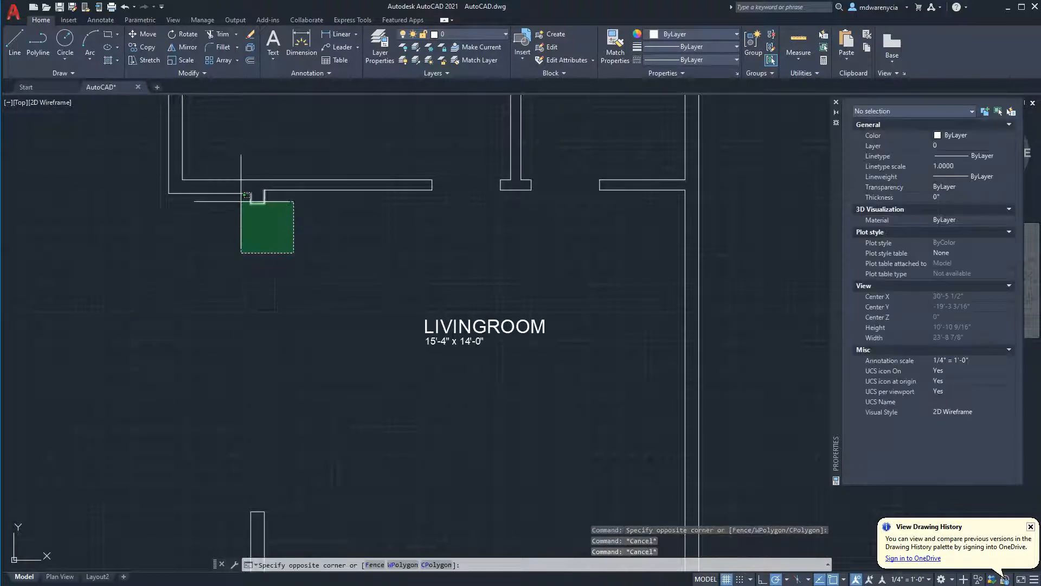
pyautogui.click(240, 186)
pyautogui.press('Delete')
# Delete the end lines capping the living room's lower west wall and the walls beside the bedroom and bathroom door openings
pyautogui.click(200, 439)
pyautogui.click(329, 537)
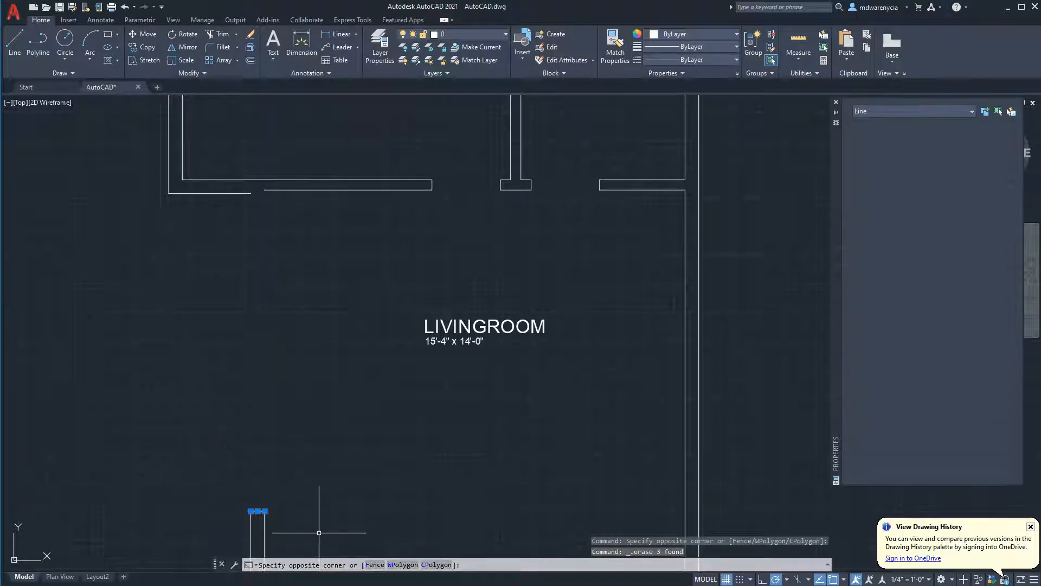
pyautogui.press('Delete')
pyautogui.click(412, 118)
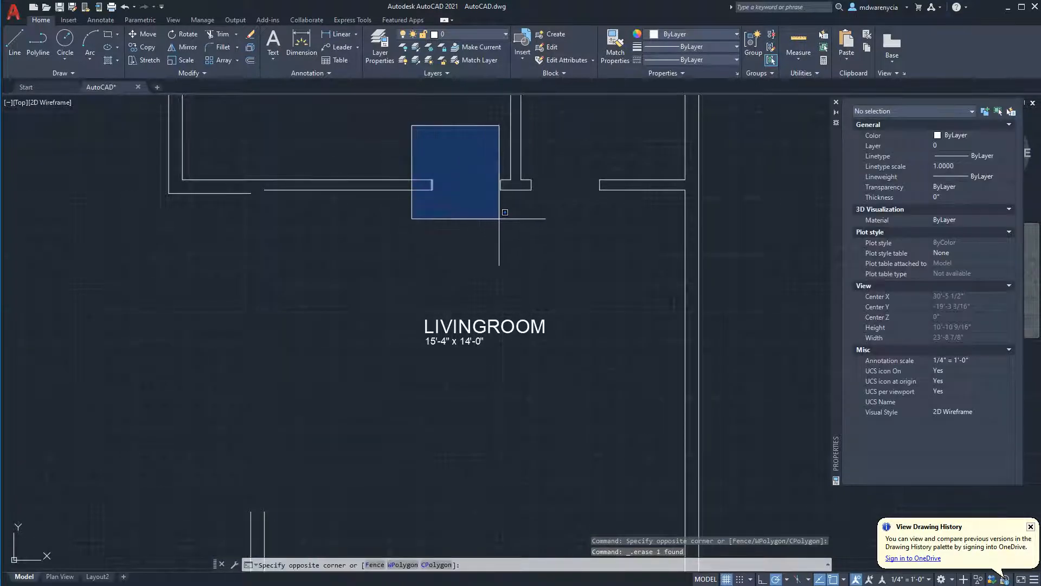
pyautogui.click(524, 216)
pyautogui.press('Delete')
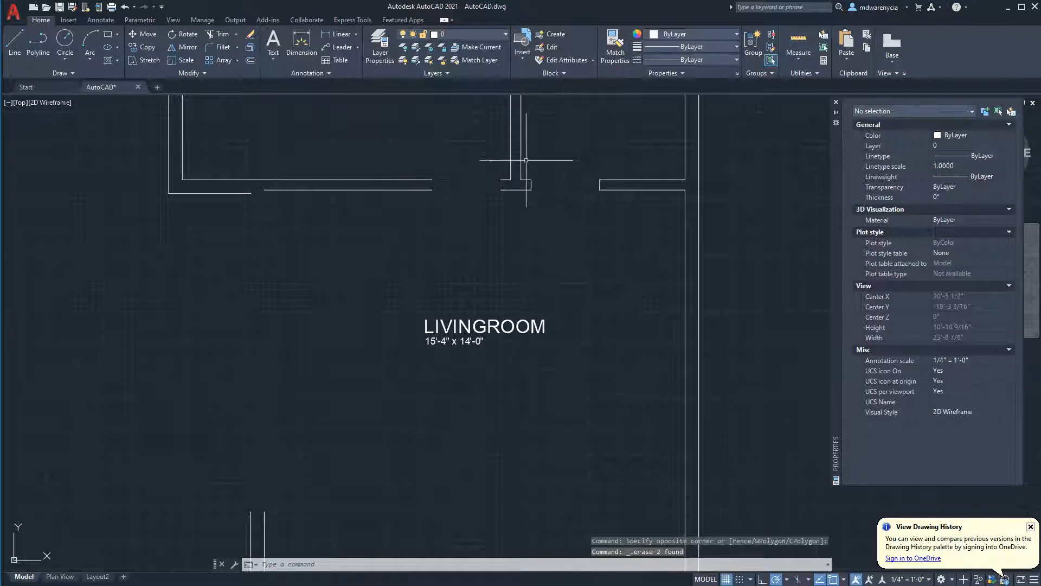
pyautogui.click(525, 164)
pyautogui.click(605, 226)
pyautogui.press('Delete')
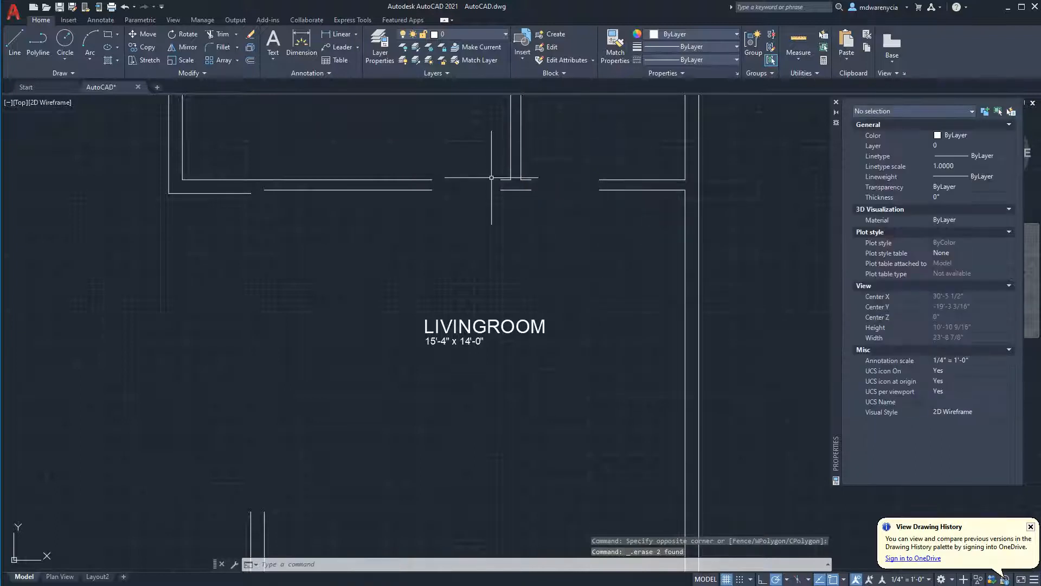
# Delete the wall lines east of the bathroom door opening and two of the short wall lines below the bedroom-bathroom partition
pyautogui.click(620, 213)
pyautogui.click(588, 163)
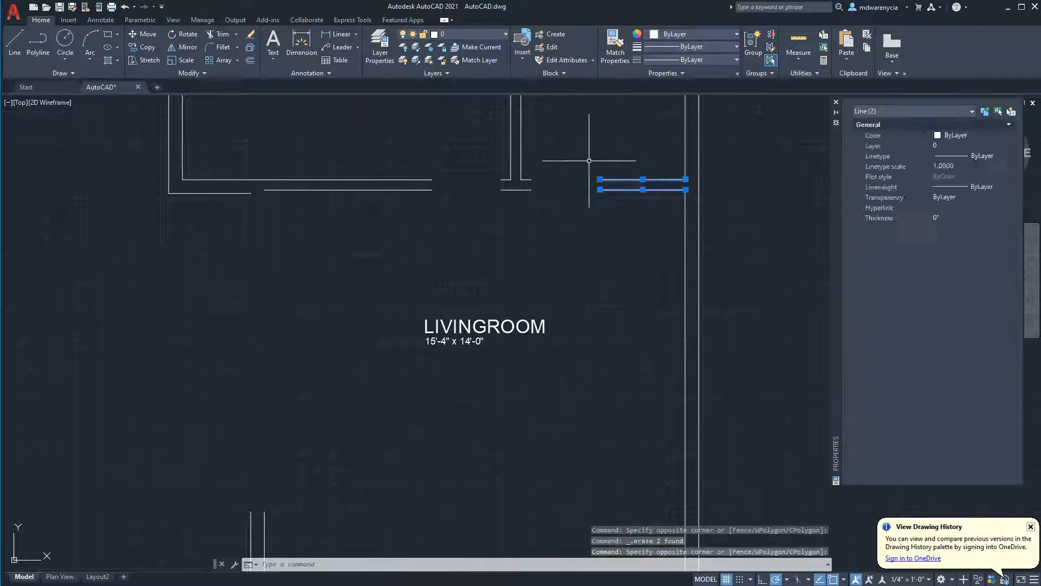
pyautogui.press('Delete')
pyautogui.click(504, 202)
pyautogui.click(497, 172)
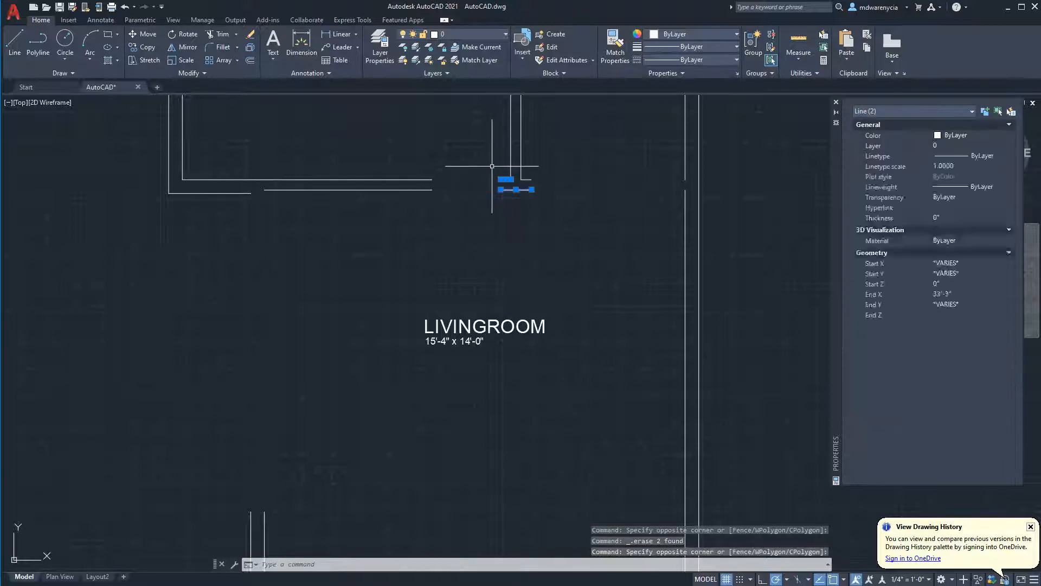
pyautogui.press('Delete')
# Delete the end return lines of the closet's lower wall and the end line of its upper wall stub
pyautogui.moveTo(423, 147); pyautogui.dragTo(428, 347, button='middle')
pyautogui.moveTo(418, 276); pyautogui.dragTo(392, 344, button='middle')
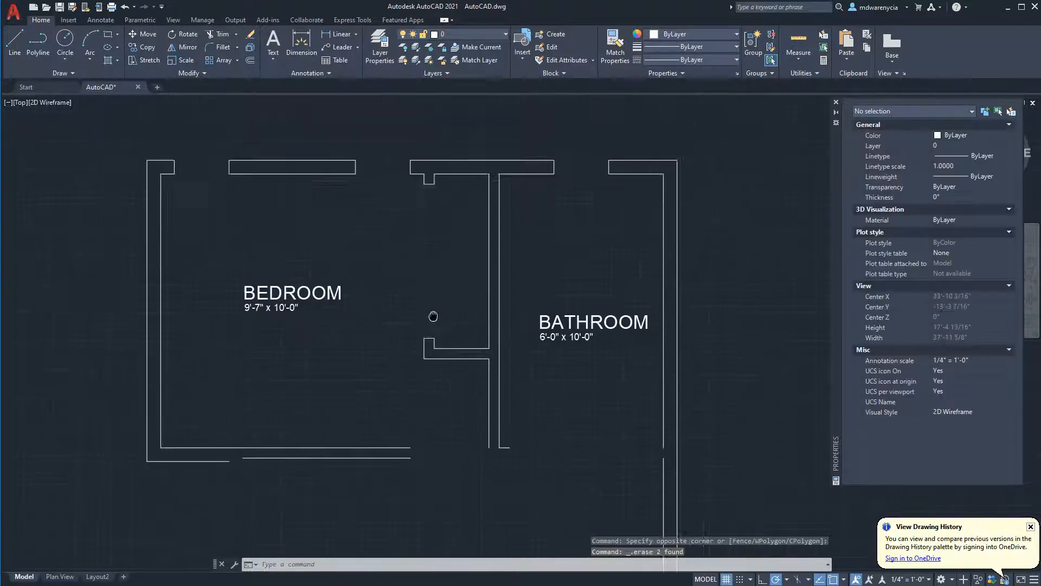
pyautogui.click(446, 341)
pyautogui.click(401, 313)
pyautogui.press('Delete')
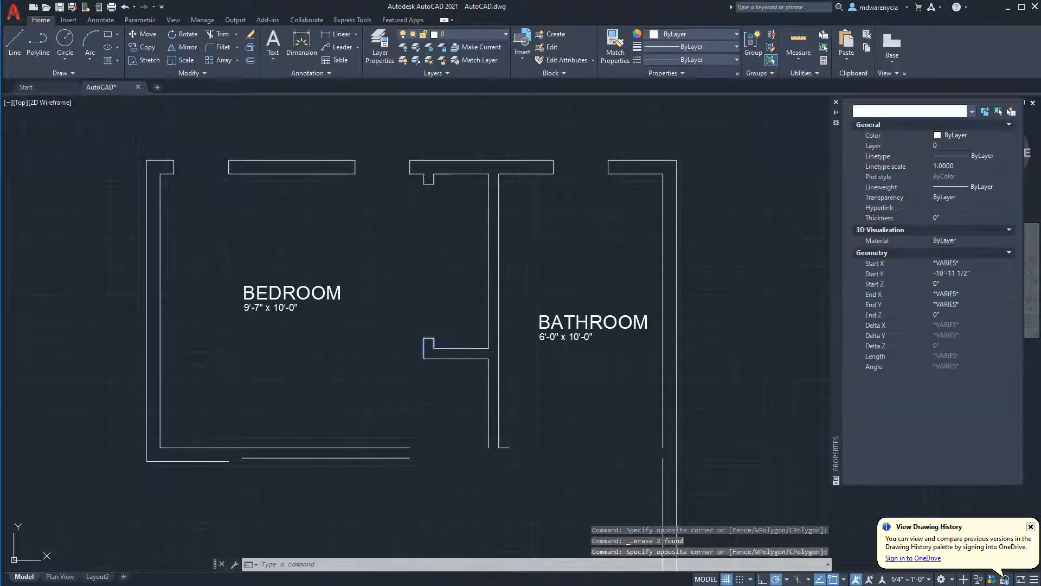
pyautogui.click(402, 176)
pyautogui.click(433, 206)
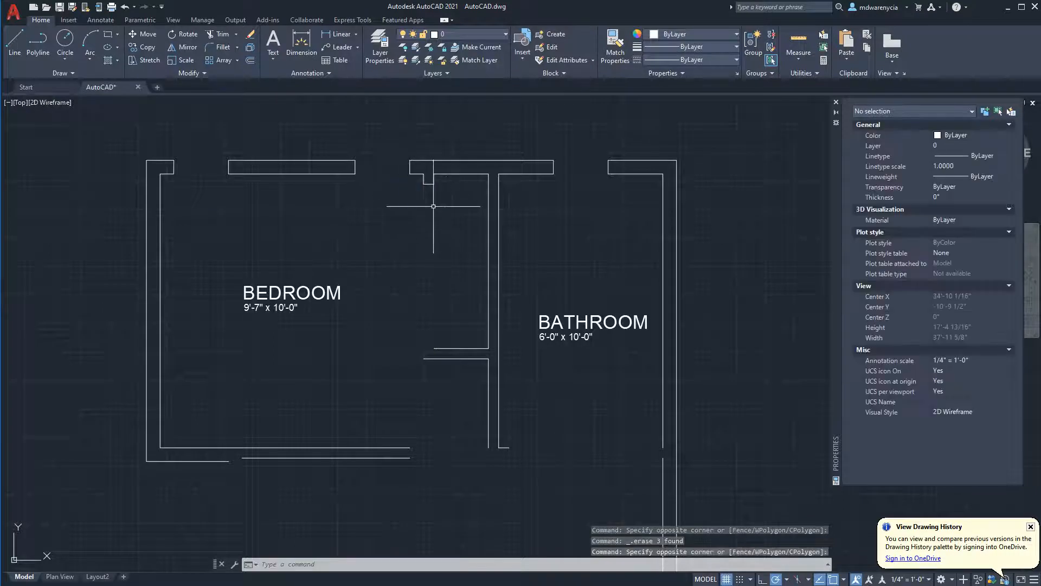
pyautogui.click(419, 178)
pyautogui.click(438, 189)
pyautogui.press('Delete')
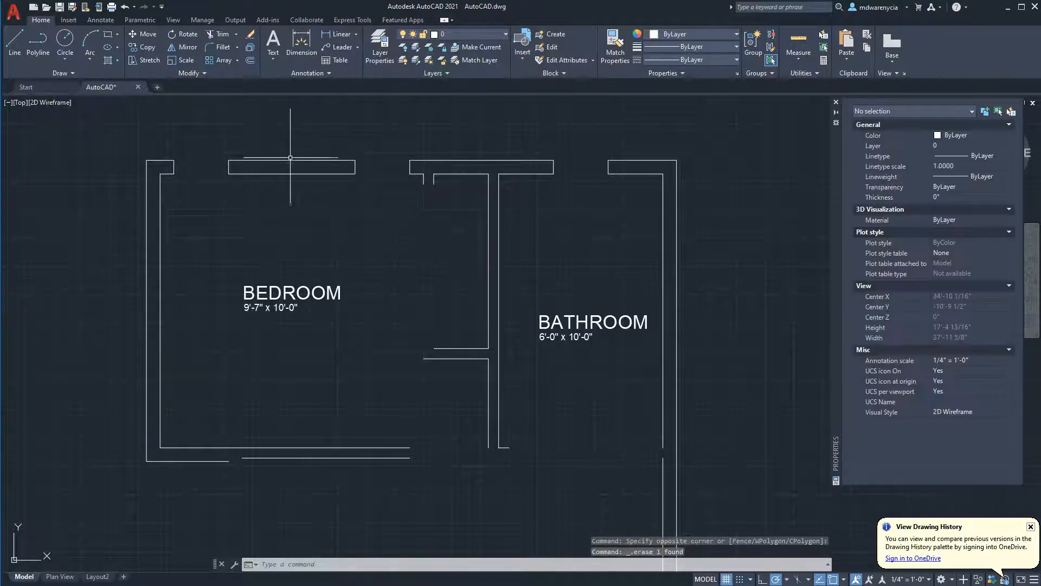
# Delete the bedroom's north window end lines, the wall piece between the windows, and the outer and short inner wall lines east of them
pyautogui.click(163, 143)
pyautogui.click(416, 206)
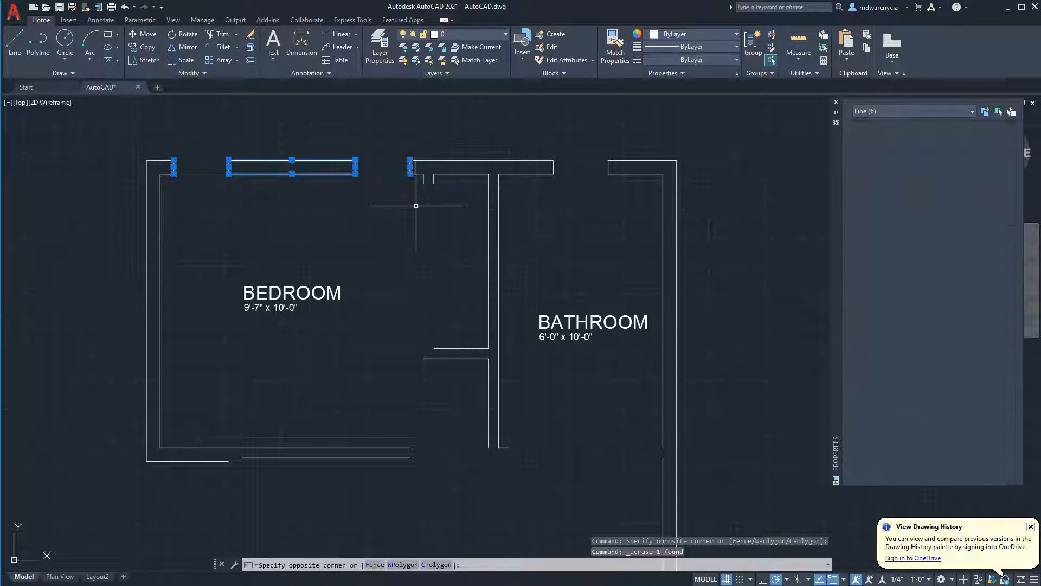
pyautogui.press('Delete')
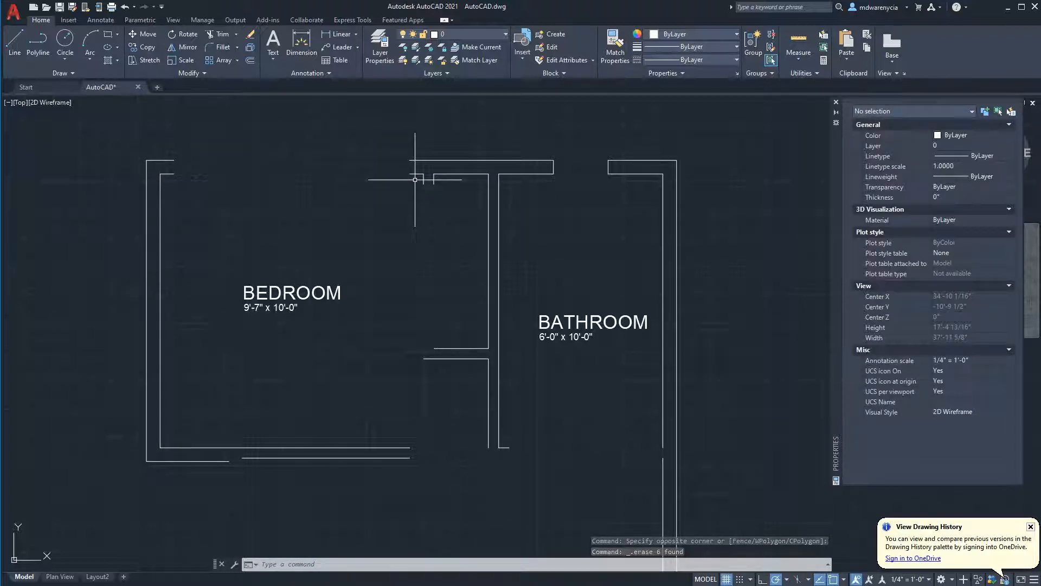
pyautogui.click(418, 169)
pyautogui.click(385, 137)
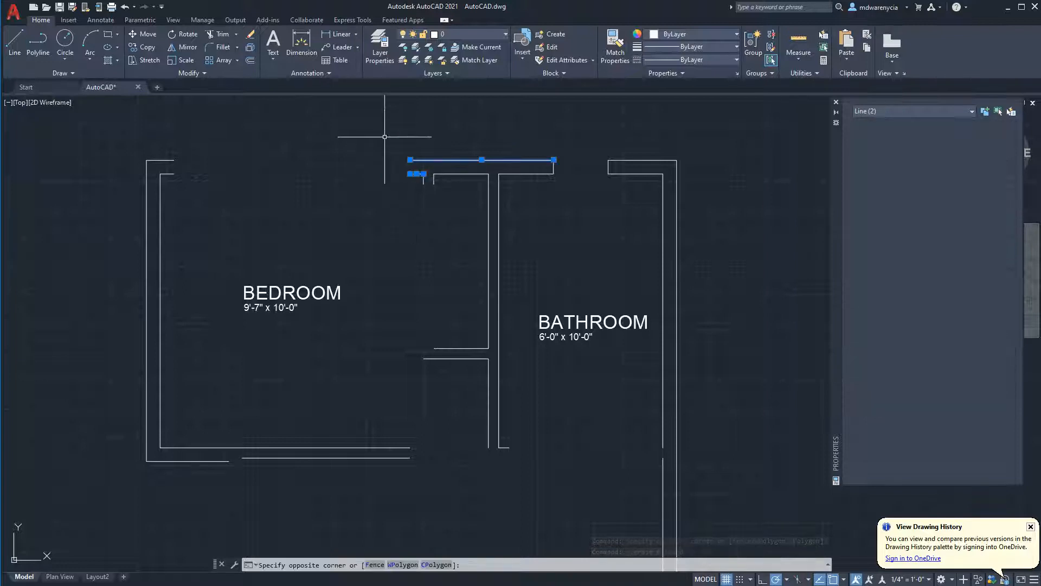
pyautogui.press('Delete')
# Delete the bathroom window's two end lines and the north wall lines between that window and the northeast corner
pyautogui.click(622, 190)
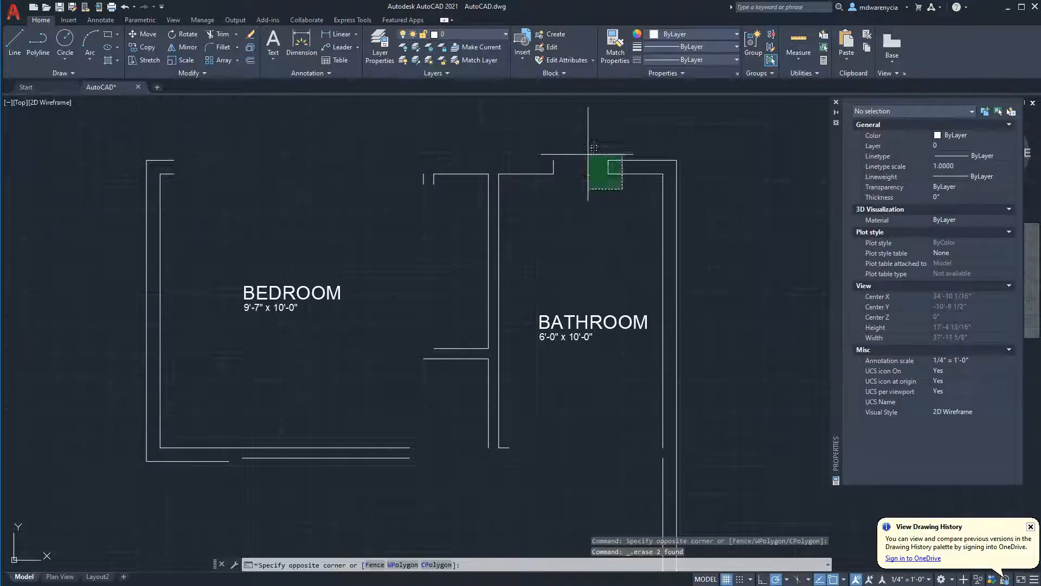
pyautogui.click(577, 142)
pyautogui.press('Delete')
pyautogui.click(542, 144)
pyautogui.click(586, 189)
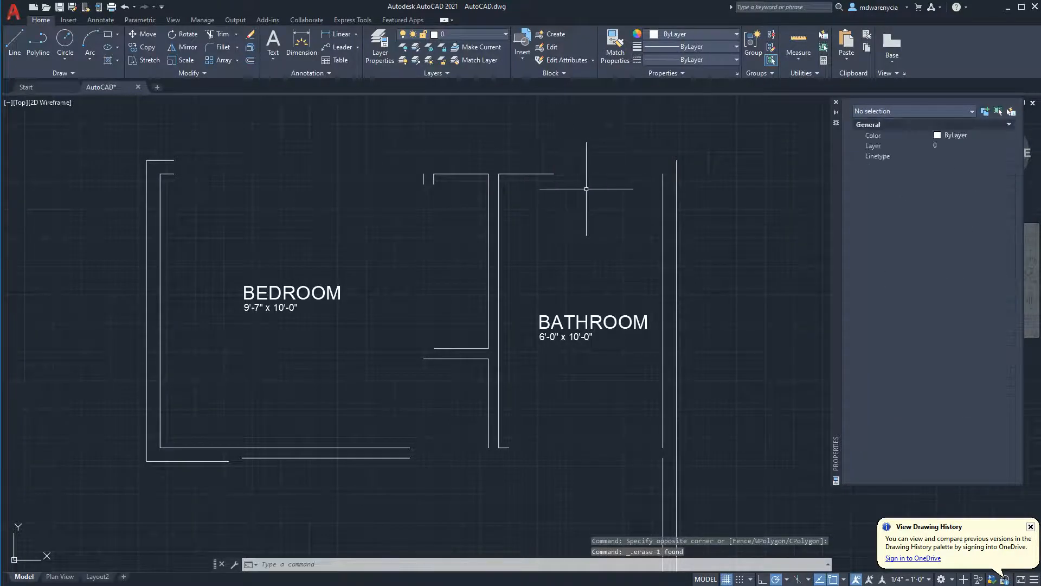
pyautogui.press('Delete')
# Stretch the north wall's outer line to the northeast corner, and its inner lines to the closet's west wall and the bathroom's east wall
pyautogui.moveTo(407, 405); pyautogui.dragTo(402, 378, button='middle')
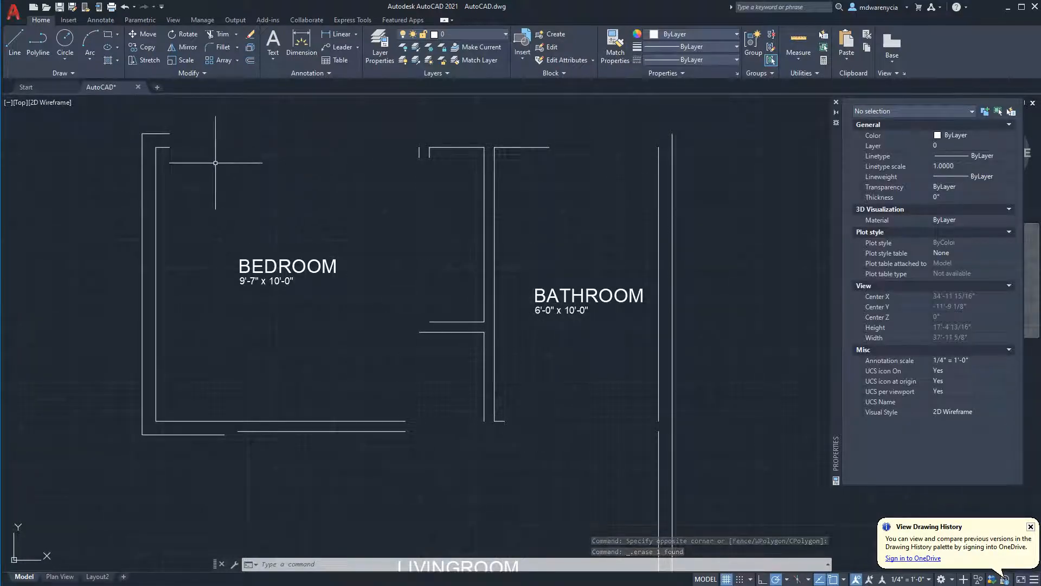
pyautogui.click(187, 149)
pyautogui.click(167, 143)
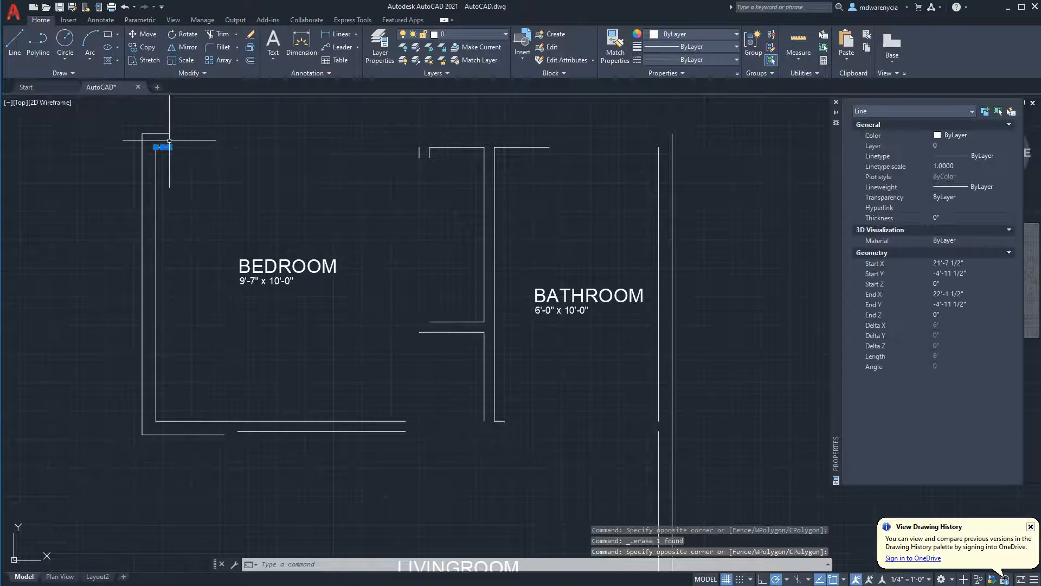
pyautogui.click(169, 147)
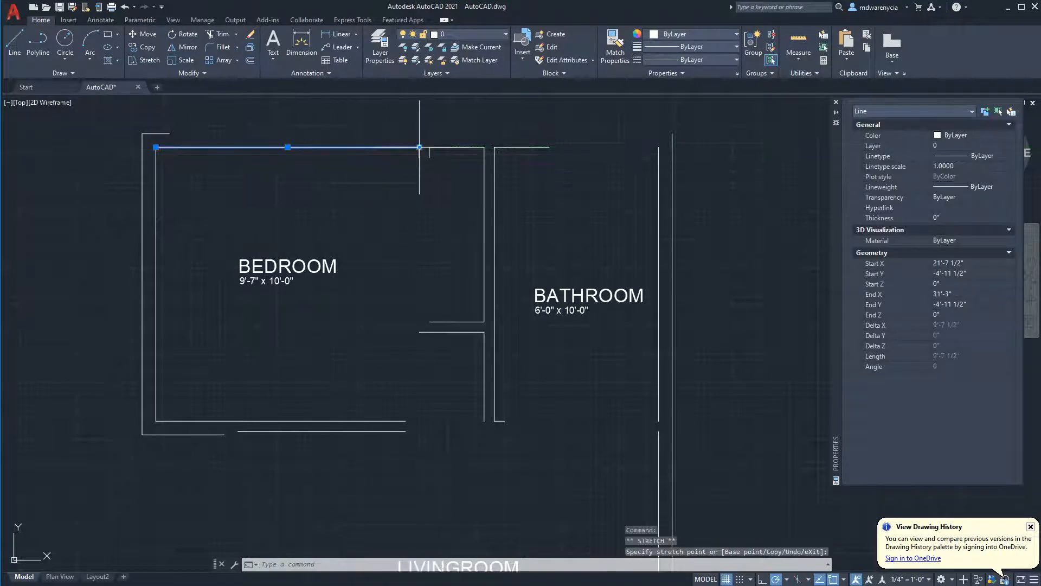
pyautogui.click(163, 133)
pyautogui.click(170, 133)
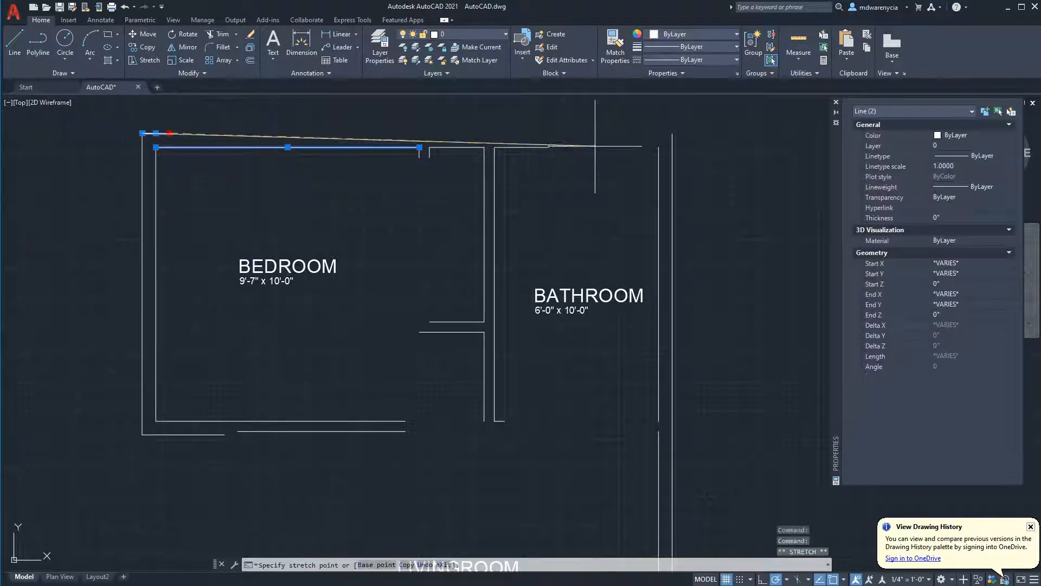
pyautogui.click(672, 133)
pyautogui.click(541, 154)
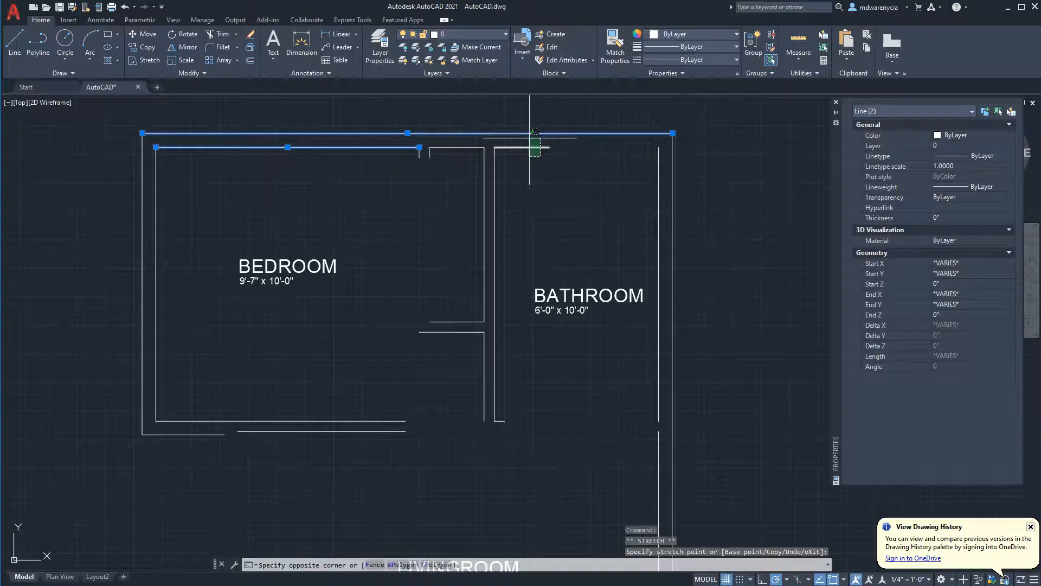
pyautogui.click(529, 140)
pyautogui.click(658, 147)
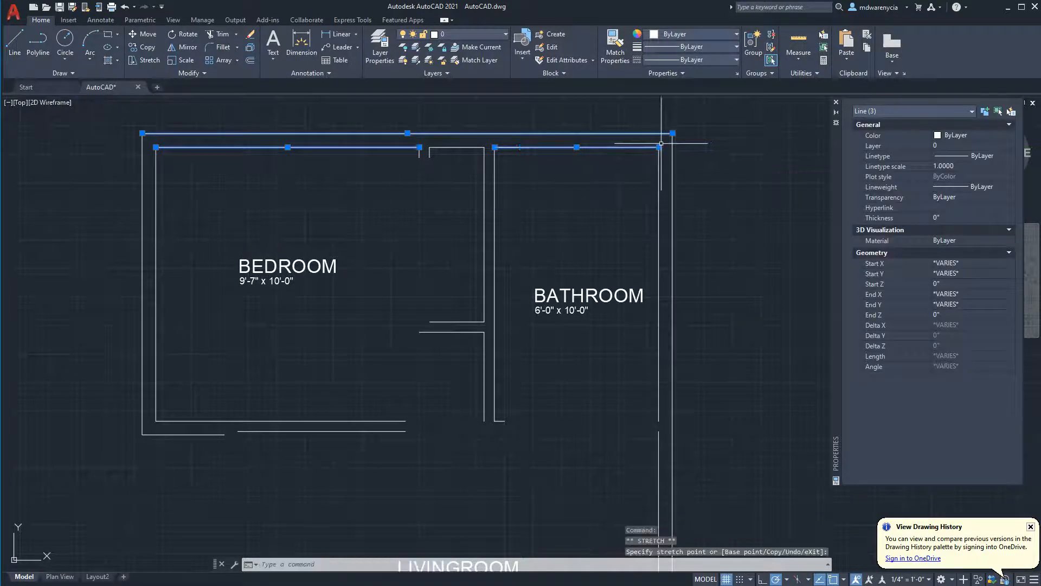
# Stretch both lines of the closet's west wall stub down to the matching ends of the closet's lower wall
pyautogui.click(437, 155)
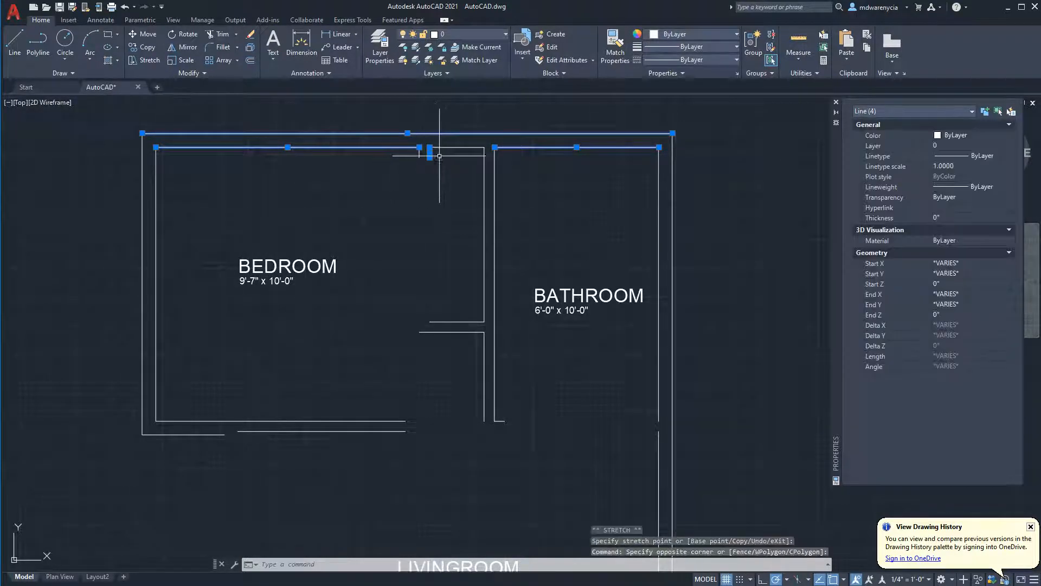
pyautogui.click(431, 157)
pyautogui.click(421, 198)
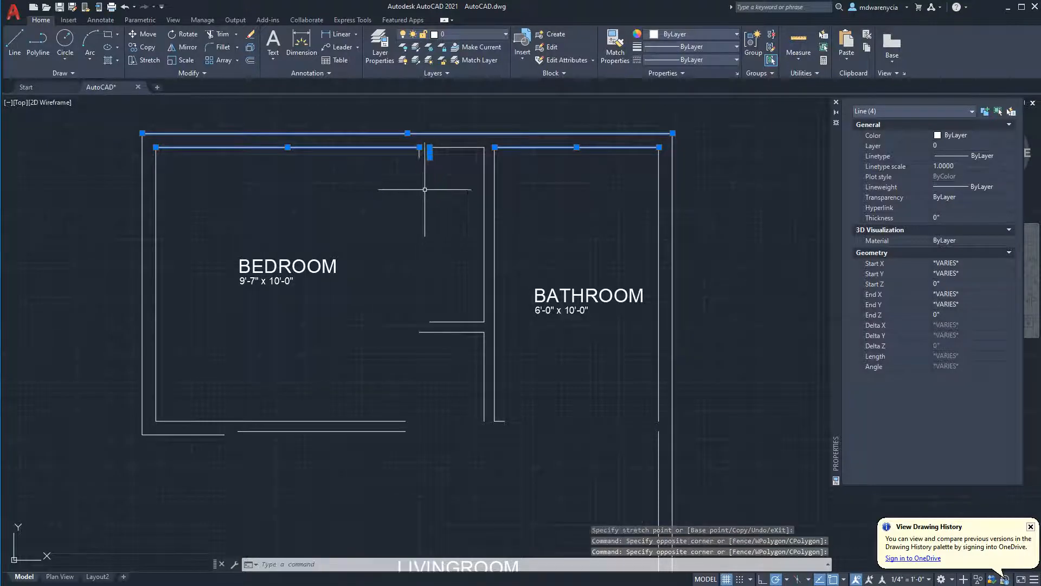
pyautogui.scroll(4, 430, 170)
pyautogui.click(428, 136)
pyautogui.scroll(-4, 428, 271)
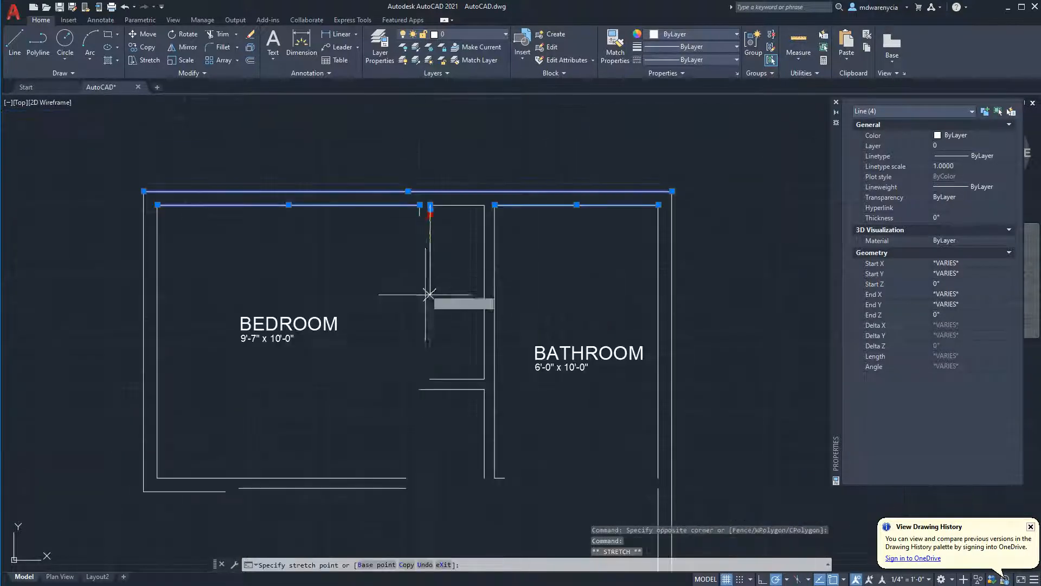
pyautogui.click(429, 379)
pyautogui.scroll(2, 415, 227)
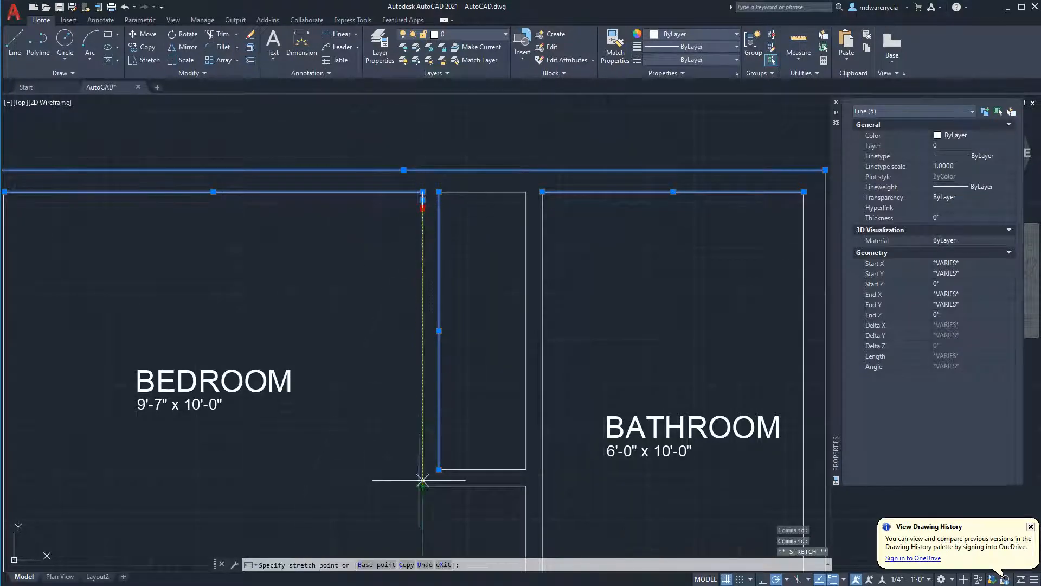
pyautogui.click(422, 485)
pyautogui.scroll(-3, 408, 488)
pyautogui.scroll(3, 417, 336)
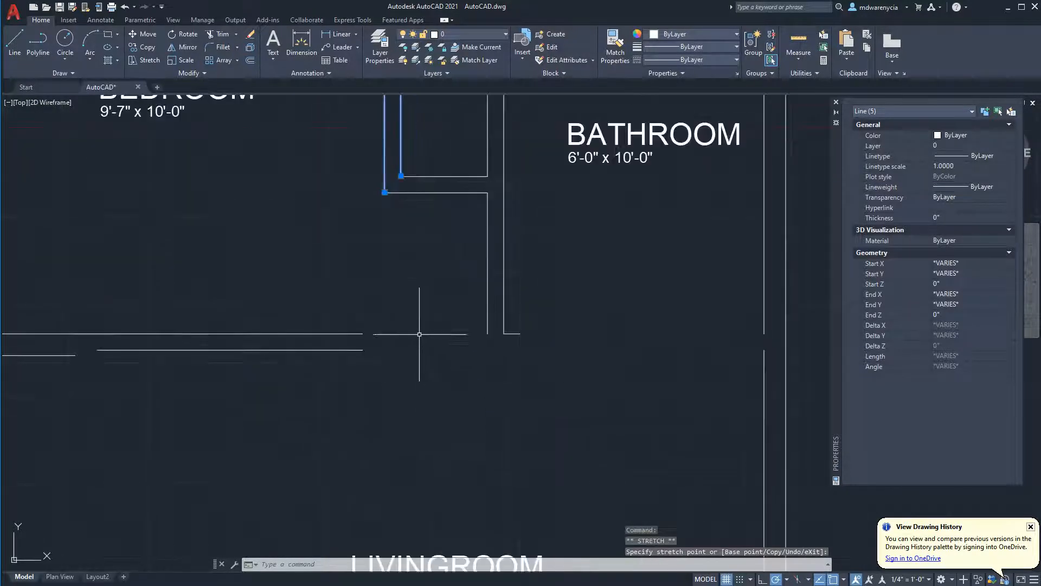
# Stretch the inner line of the bedroom's south wall east to the bedroom-bathroom partition
pyautogui.click(385, 366)
pyautogui.click(348, 326)
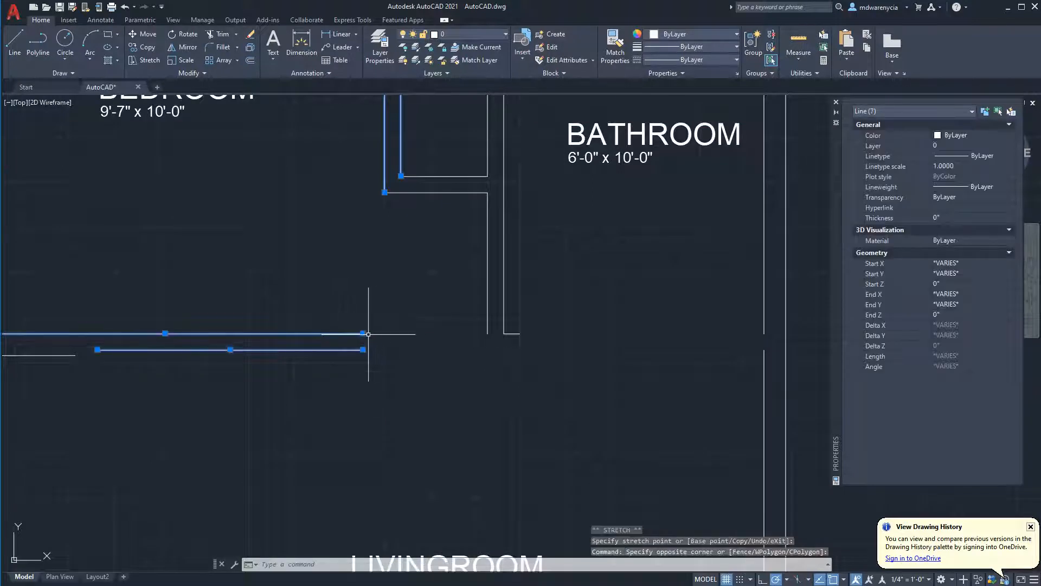
pyautogui.click(368, 333)
pyautogui.click(362, 333)
pyautogui.click(362, 333)
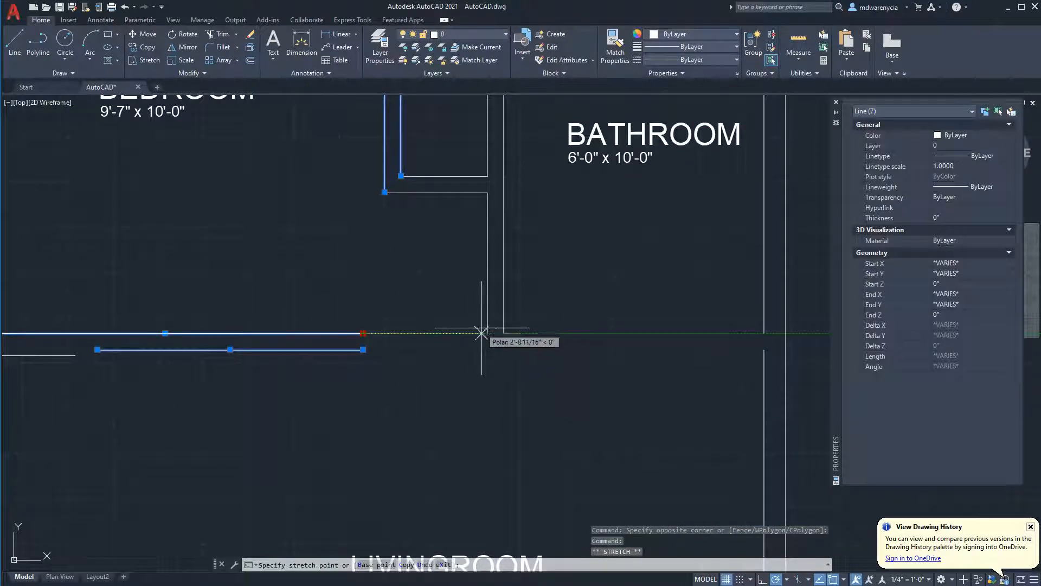
pyautogui.click(488, 333)
# Stretch the living room's north wall line and the bathroom's short south wall line east to the east wall's inner face
pyautogui.click(360, 344)
pyautogui.click(361, 352)
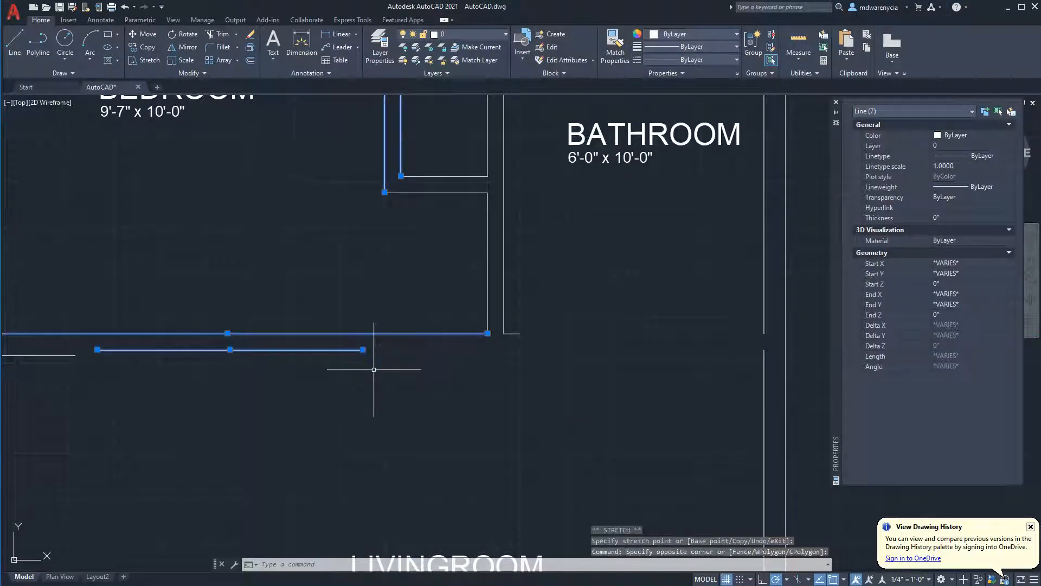
pyautogui.click(363, 350)
pyautogui.click(764, 349)
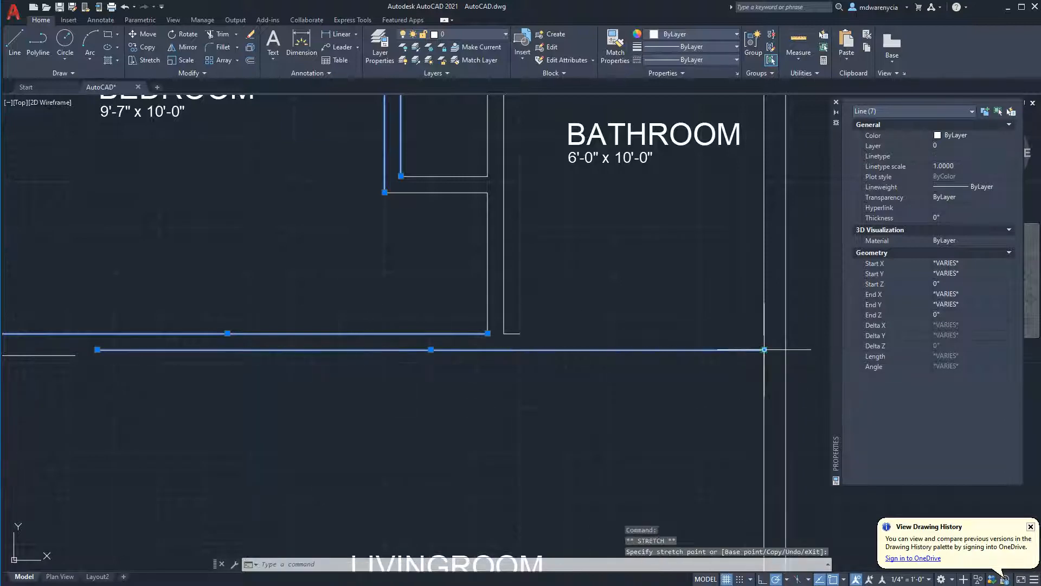
pyautogui.click(544, 338)
pyautogui.click(512, 314)
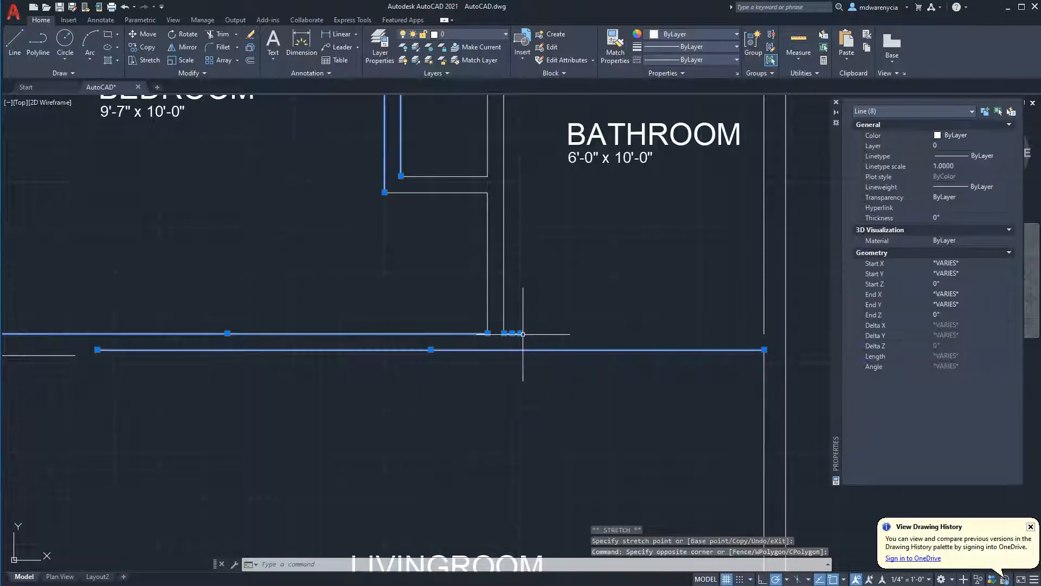
pyautogui.click(521, 333)
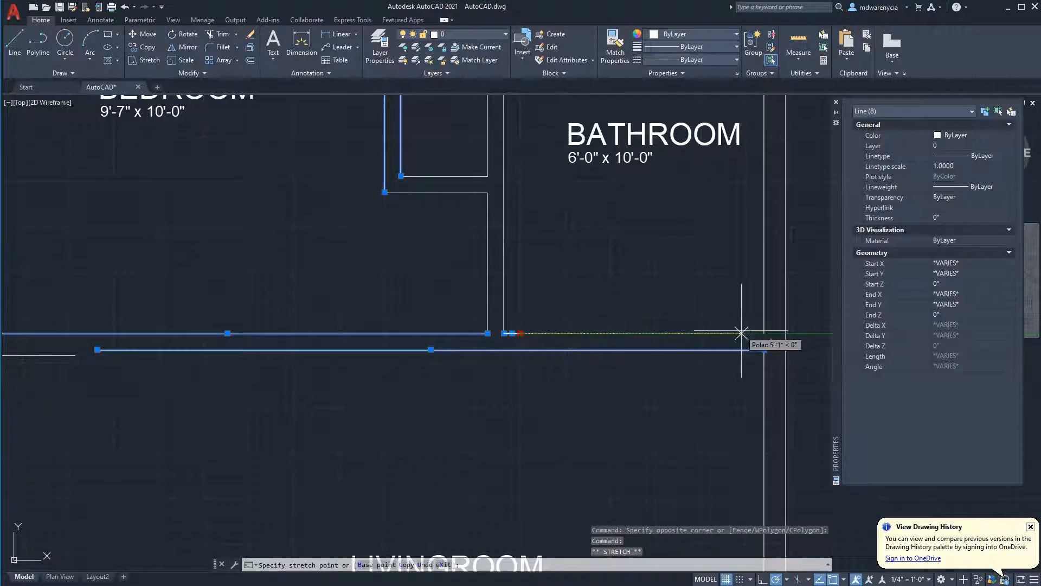
pyautogui.click(764, 333)
# Stretch the living room's two west wall lines up to the inner north wall line and the bedroom's outer south wall line
pyautogui.moveTo(261, 391); pyautogui.dragTo(342, 331, button='middle')
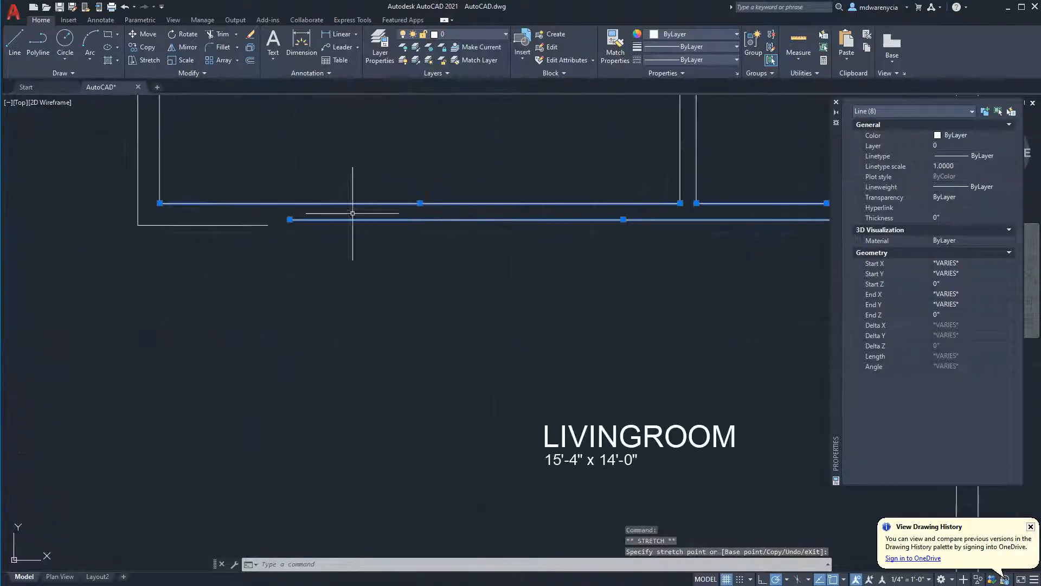
pyautogui.scroll(-4, 355, 326)
pyautogui.click(327, 481)
pyautogui.click(267, 430)
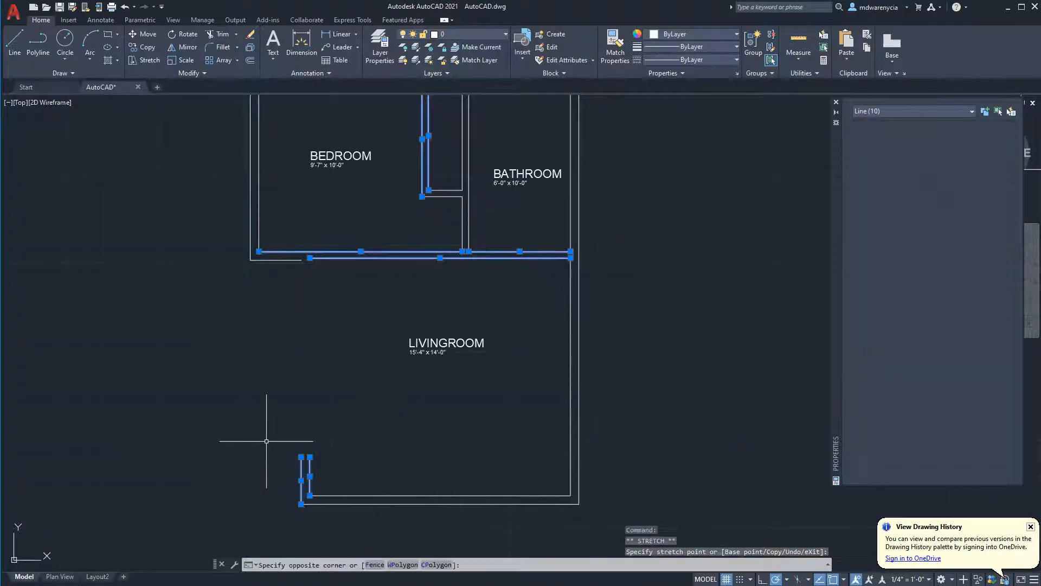
pyautogui.click(310, 456)
pyautogui.scroll(2, 302, 297)
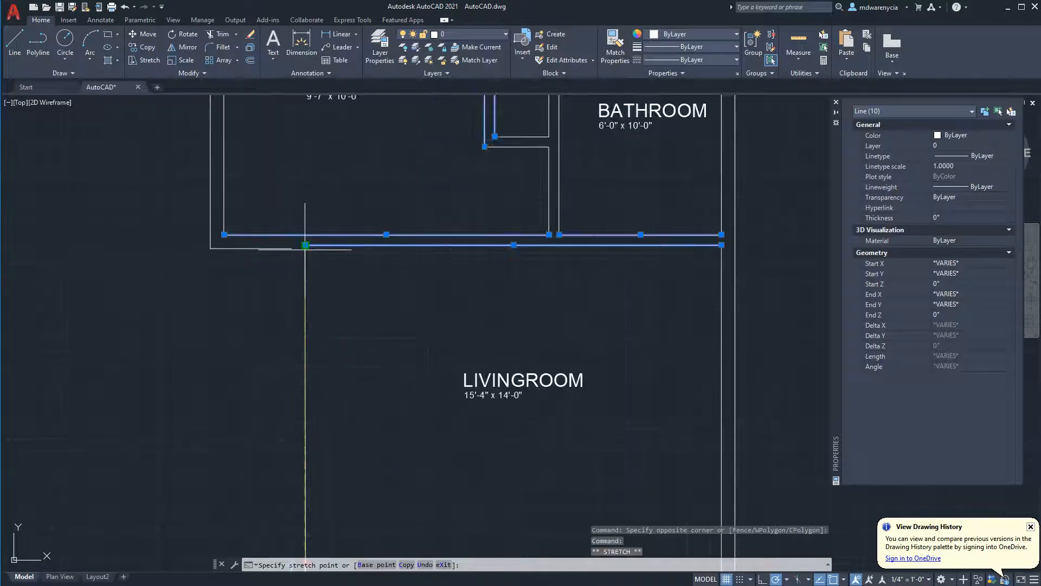
pyautogui.scroll(6, 297, 244)
pyautogui.scroll(-9, 300, 303)
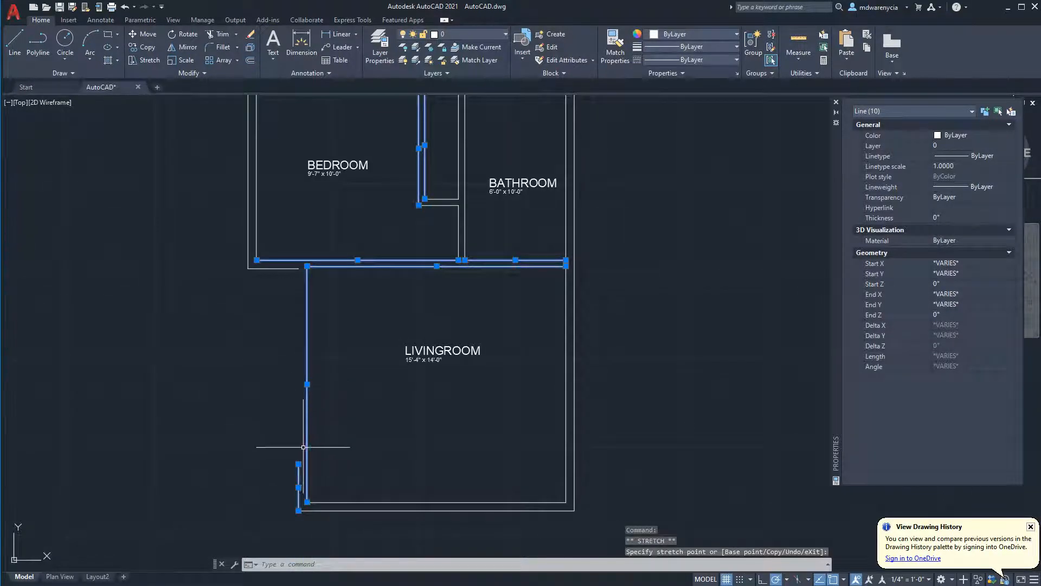
pyautogui.scroll(2, 297, 295)
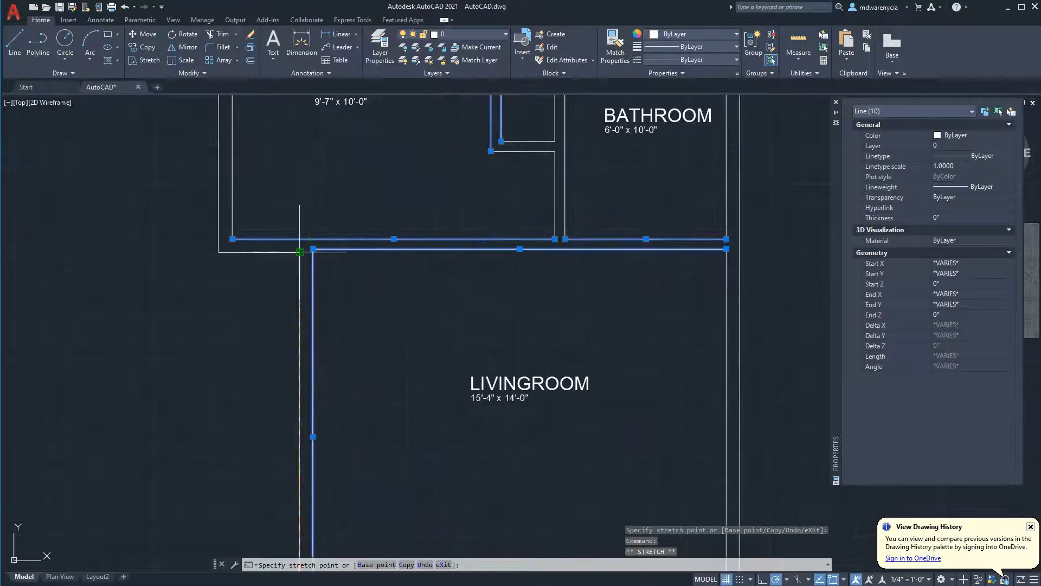
pyautogui.scroll(-3, 445, 358)
pyautogui.press('Escape')
pyautogui.press('Escape')
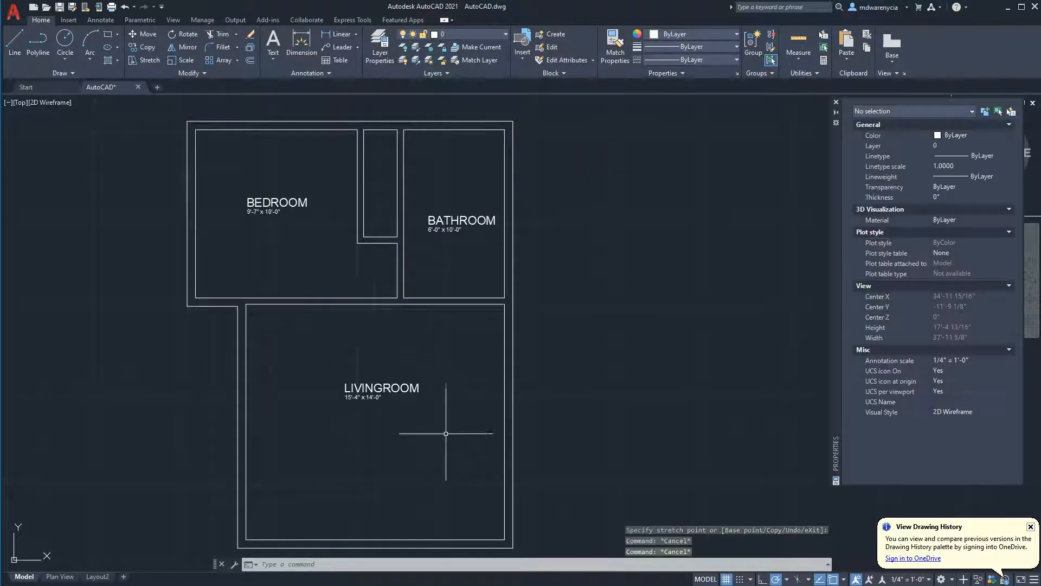
# Delete the living room, bathroom and bedroom name and dimension labels from the duplicated plan
pyautogui.click(345, 395)
pyautogui.press('Delete')
pyautogui.click(460, 251)
pyautogui.click(442, 216)
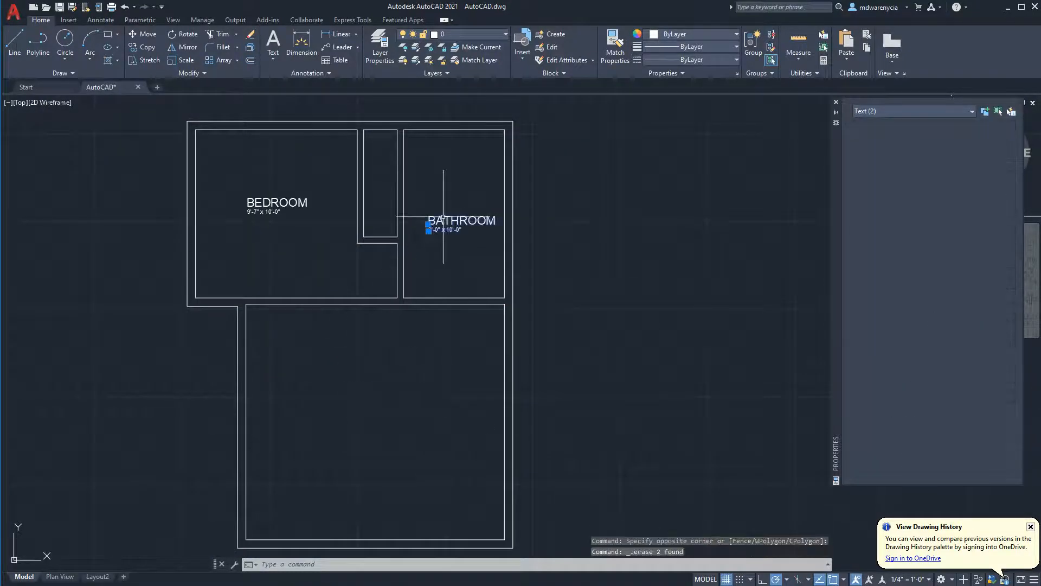
pyautogui.press('Delete')
pyautogui.click(255, 258)
pyautogui.click(233, 191)
pyautogui.press('Delete')
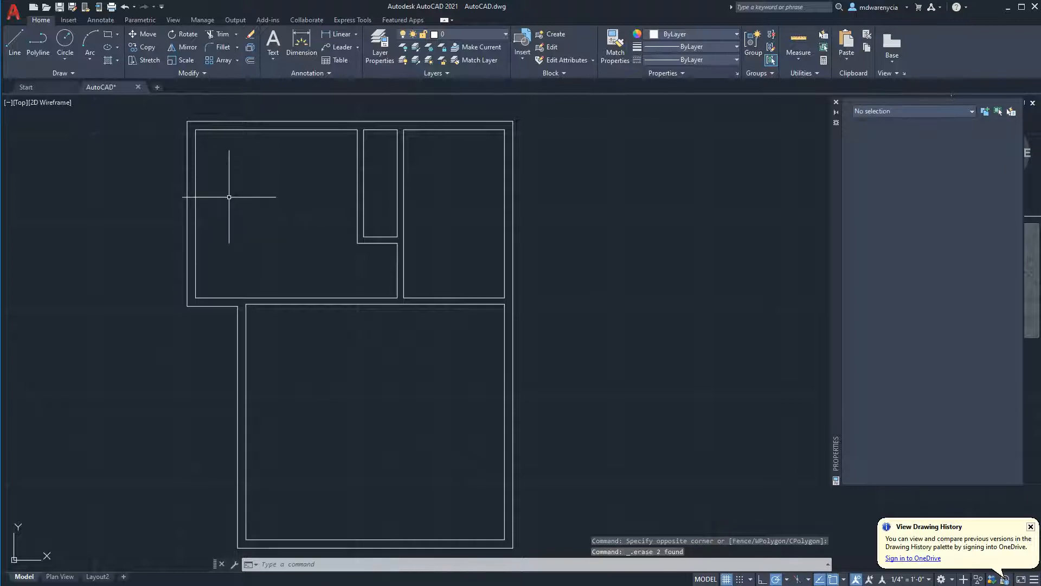
# Switch from model space to the Plan View layout
pyautogui.scroll(-4, 226, 211)
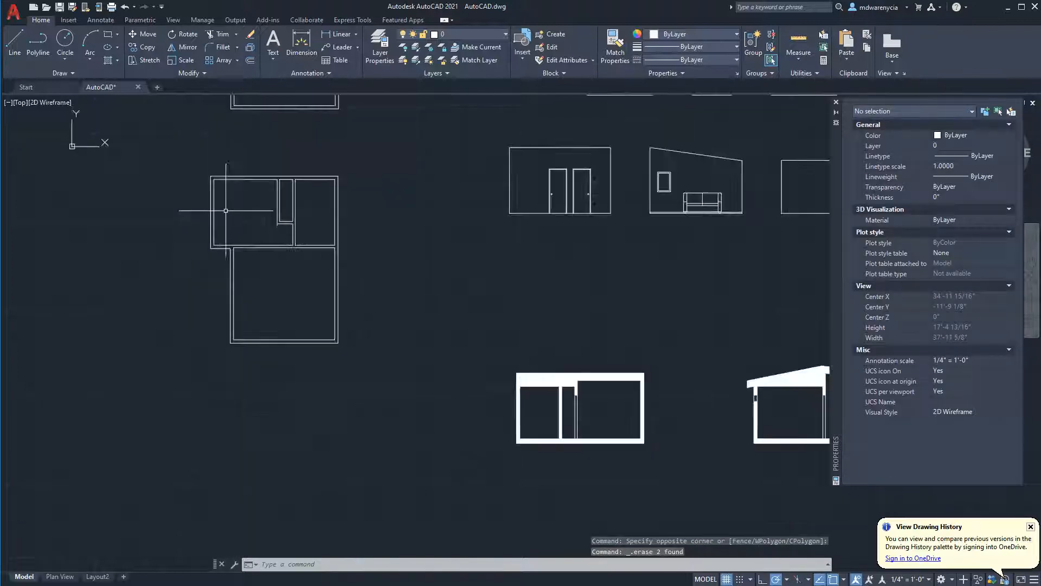
pyautogui.moveTo(250, 253); pyautogui.dragTo(244, 323, button='middle')
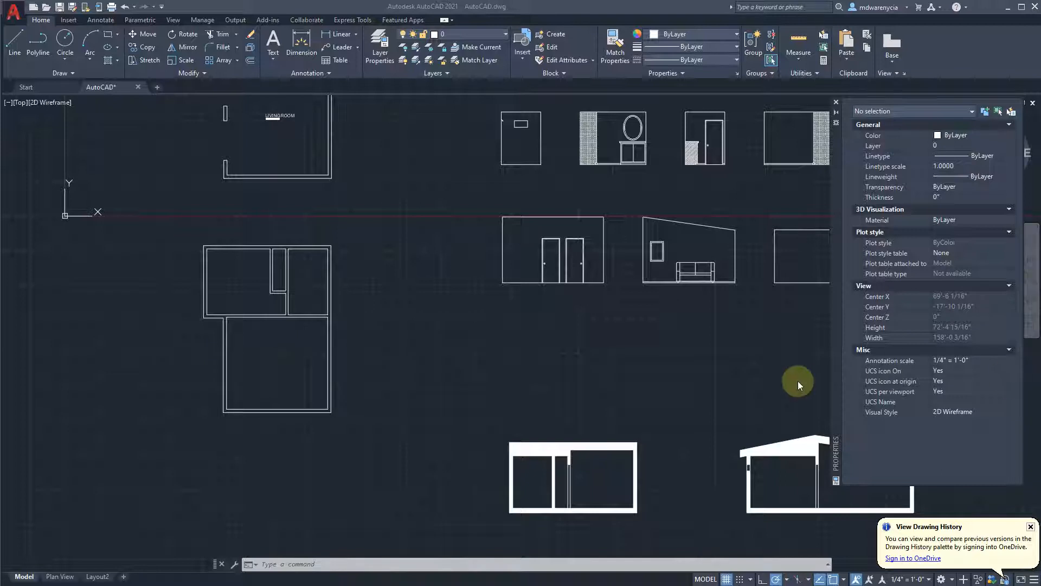
pyautogui.scroll(-2, 361, 361)
pyautogui.moveTo(386, 252); pyautogui.dragTo(368, 311, button='middle')
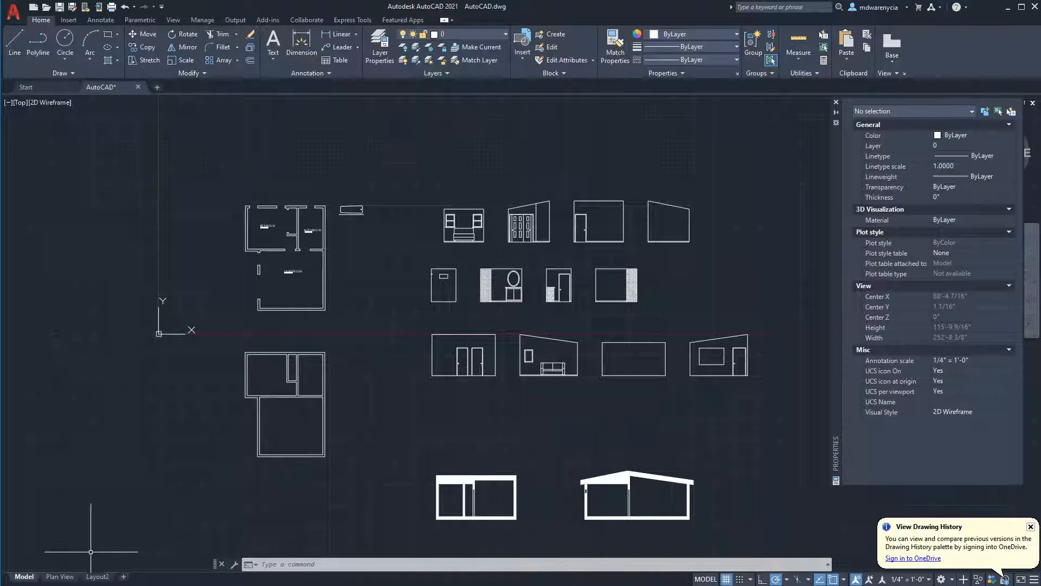
pyautogui.moveTo(59, 578)
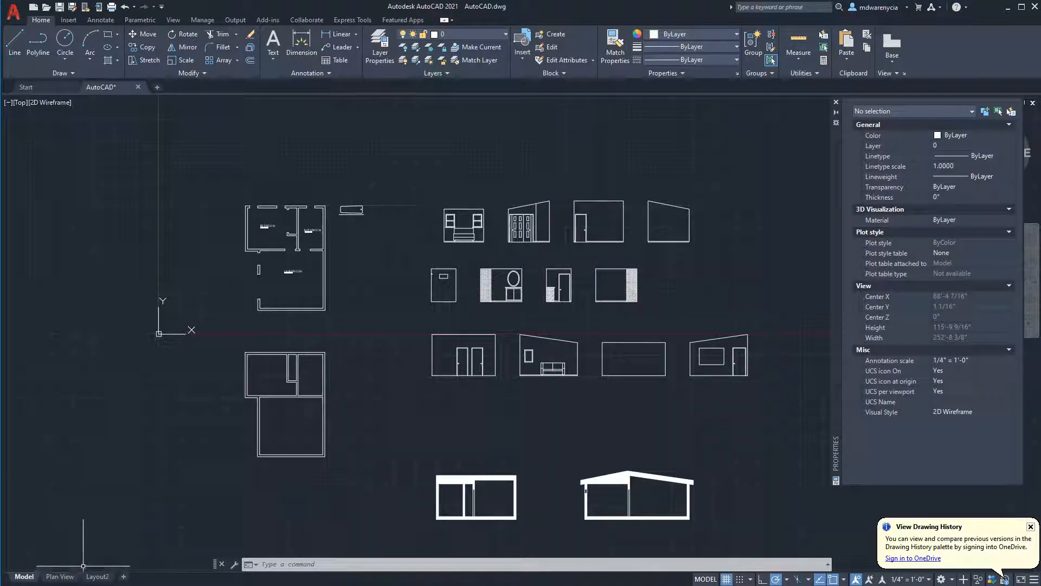
pyautogui.click(60, 576)
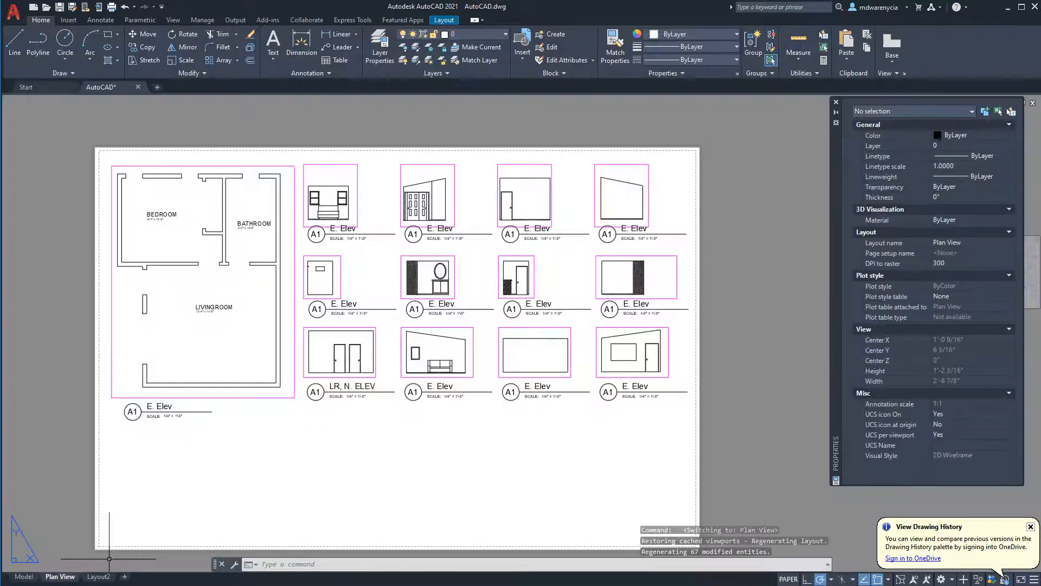
# Delete the Layout2 layout permanently
pyautogui.moveTo(248, 440); pyautogui.dragTo(186, 397, button='middle')
pyautogui.scroll(-2, 194, 395)
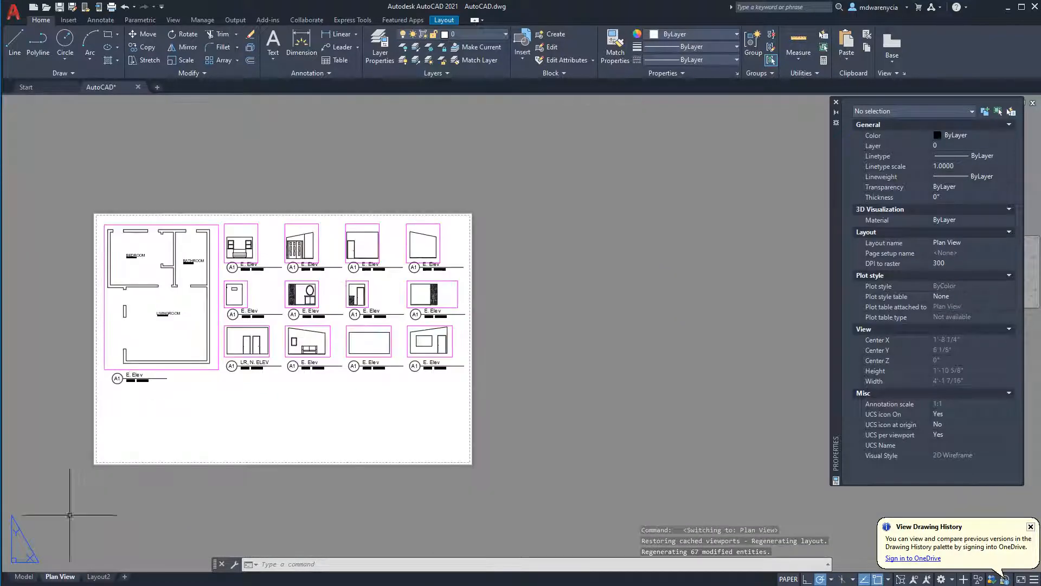
pyautogui.click(65, 576)
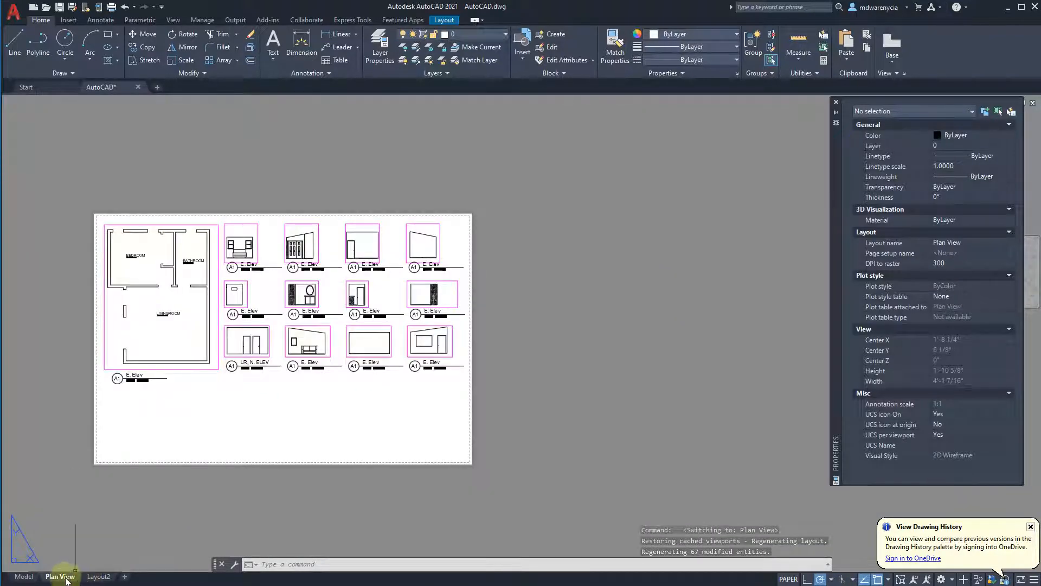
pyautogui.click(99, 576)
pyautogui.rightClick(98, 576)
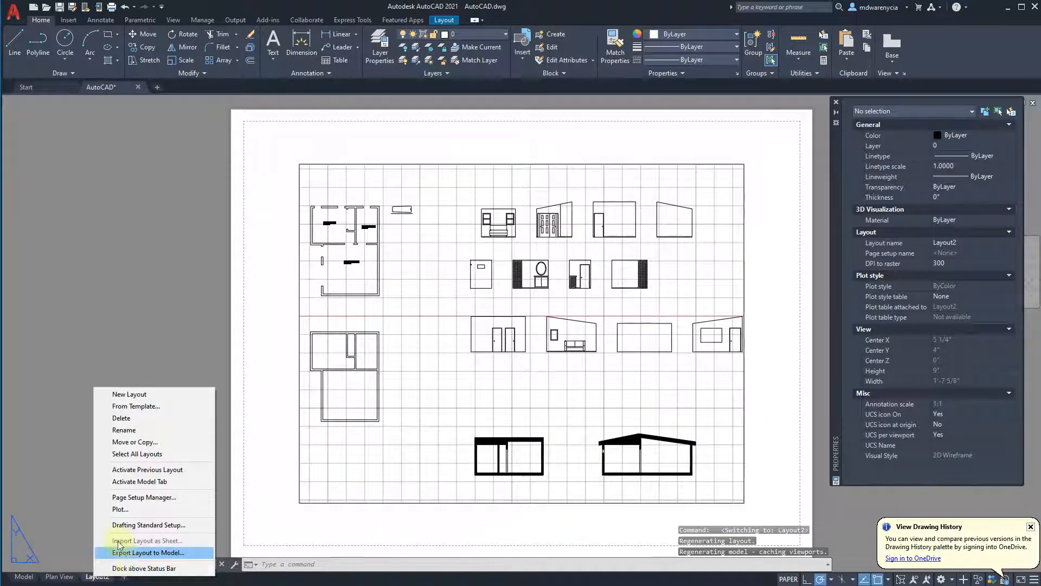
pyautogui.click(144, 420)
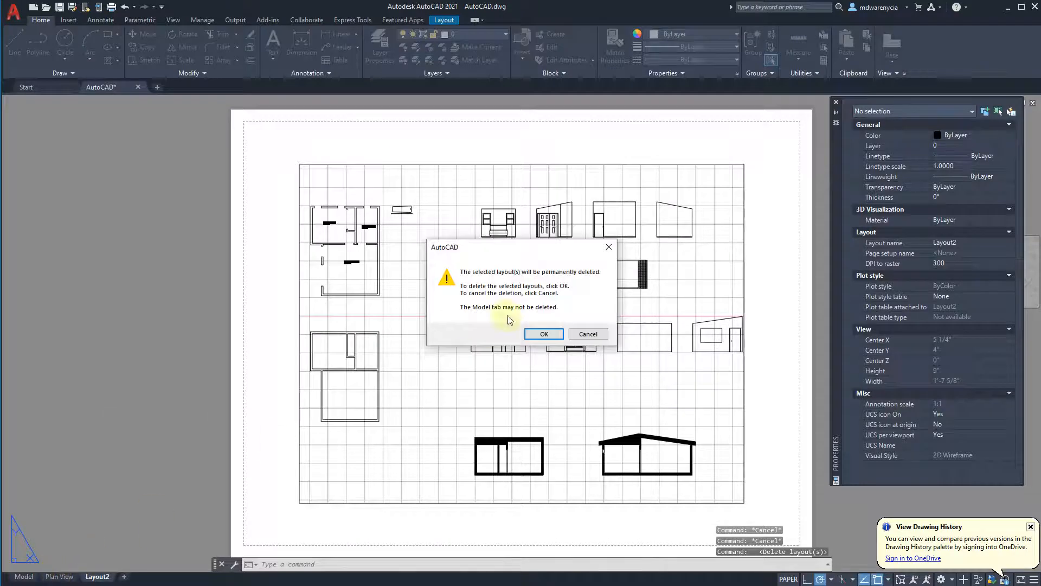
pyautogui.click(541, 334)
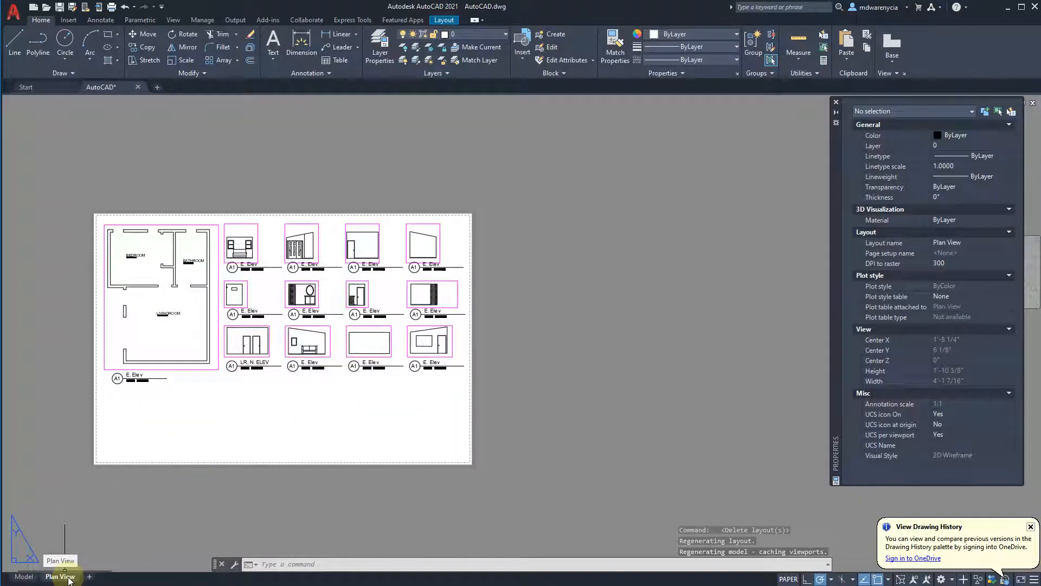
# Rename the Plan View layout as A000
pyautogui.rightClick(67, 578)
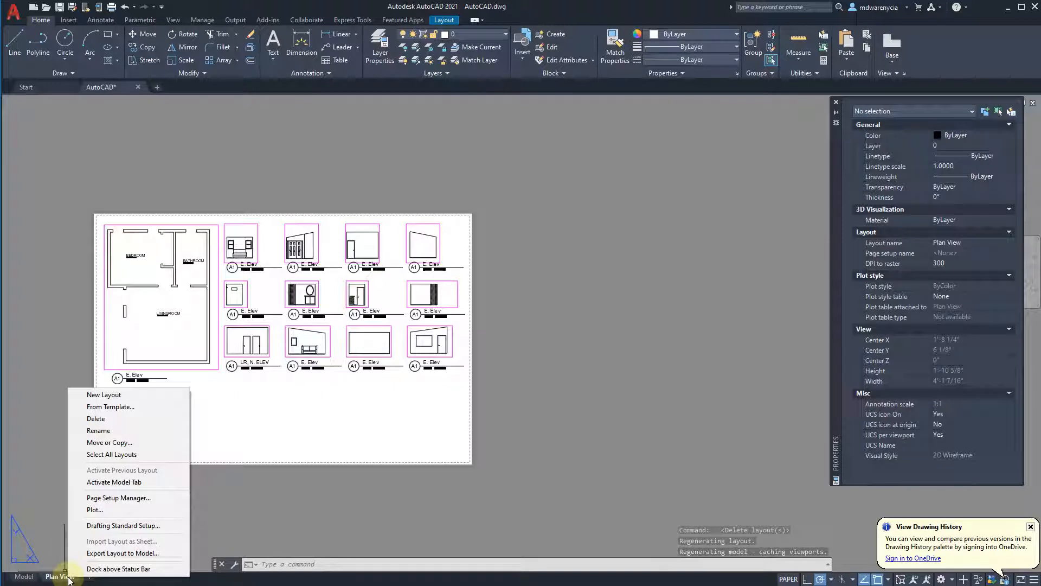
pyautogui.click(111, 431)
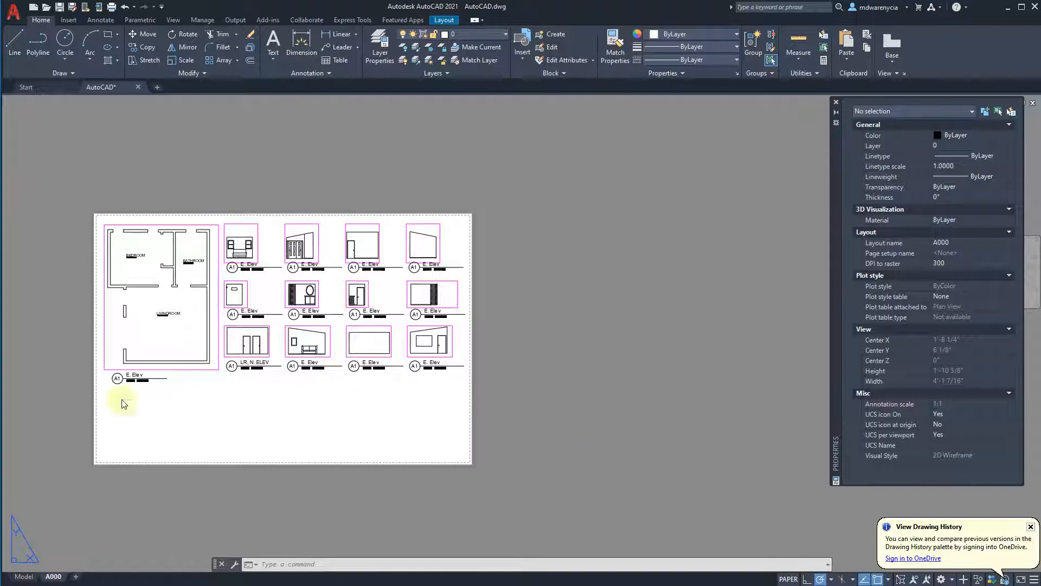
pyautogui.rightClick(53, 576)
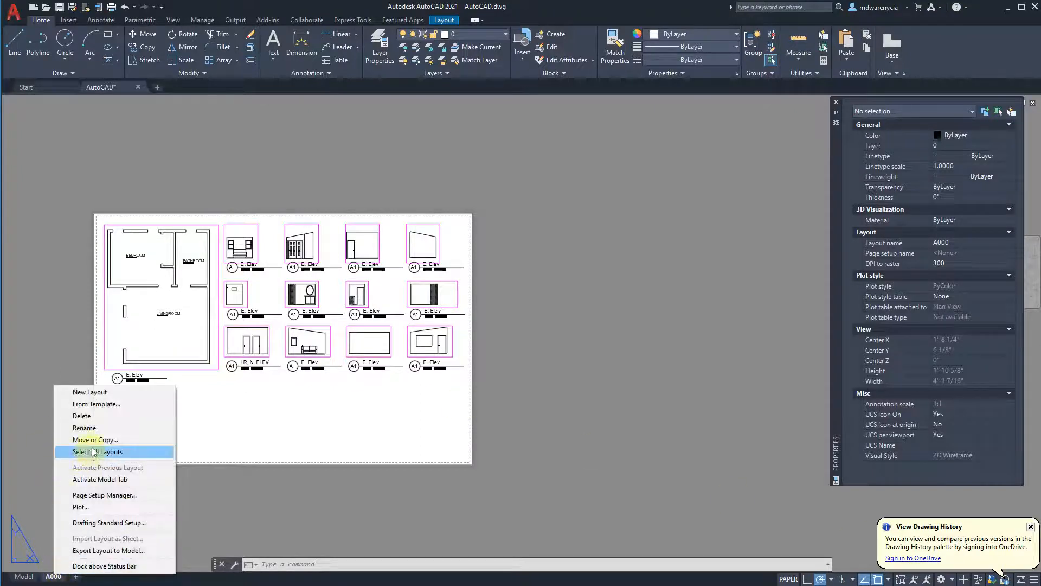
pyautogui.click(56, 578)
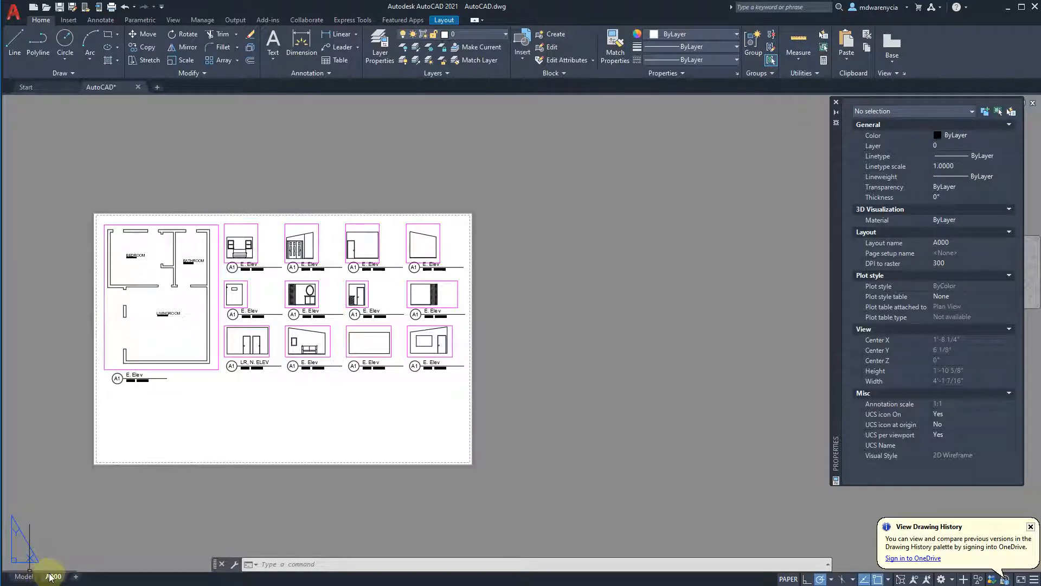
# Create a copy of the A000 layout and place it at the end of the layouts
pyautogui.rightClick(54, 576)
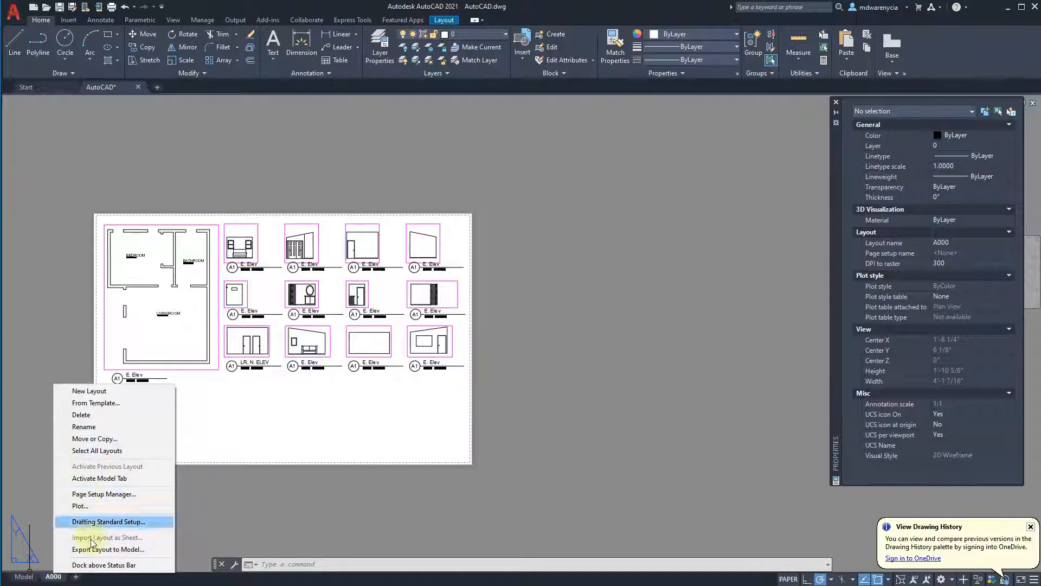
pyautogui.click(87, 438)
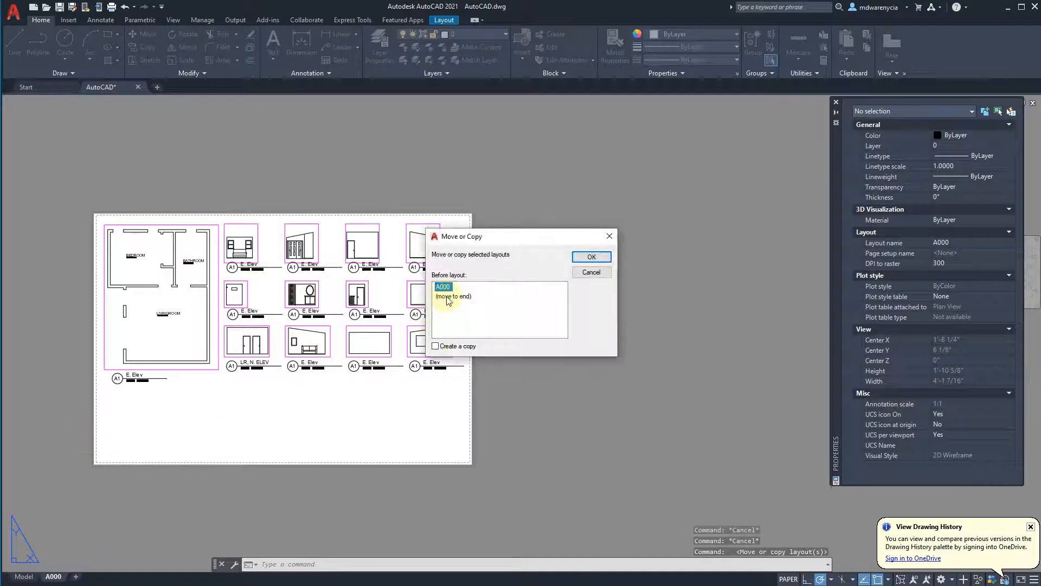
pyautogui.click(435, 346)
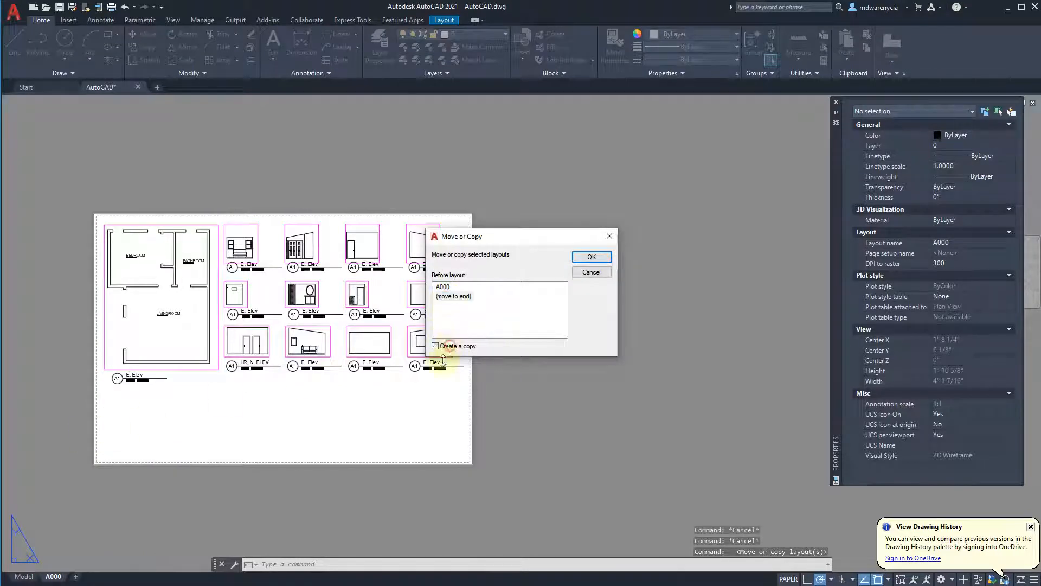
pyautogui.click(600, 257)
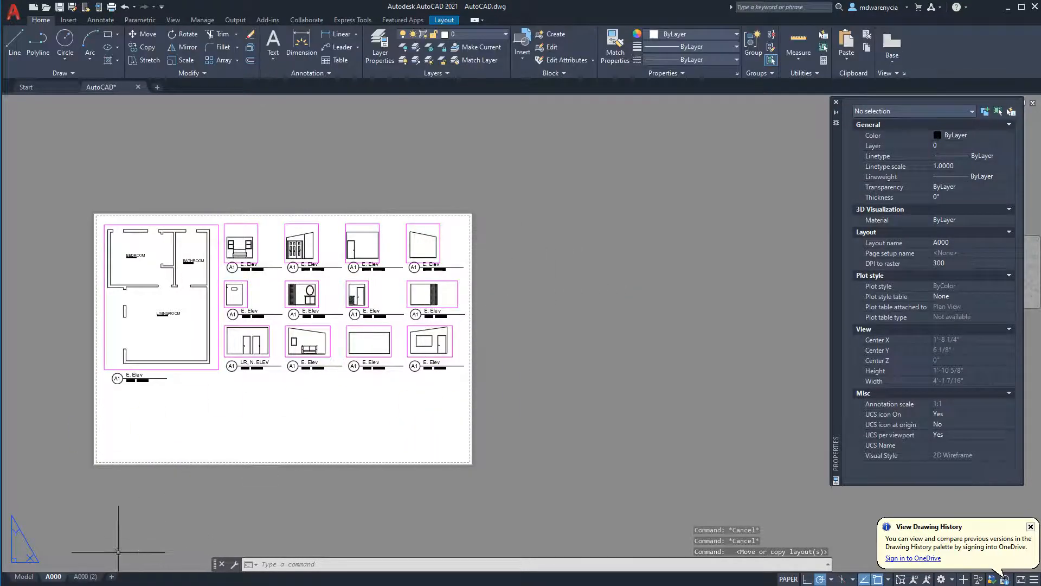
# Open the copied layout and rename it as A101
pyautogui.click(87, 576)
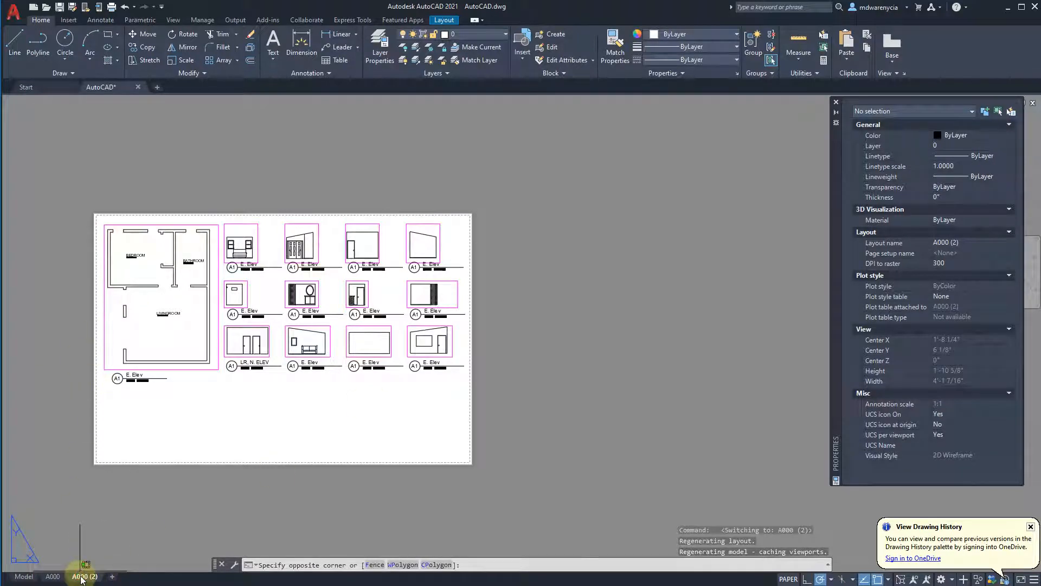
pyautogui.press('Escape')
pyautogui.press('Escape')
pyautogui.press('Escape')
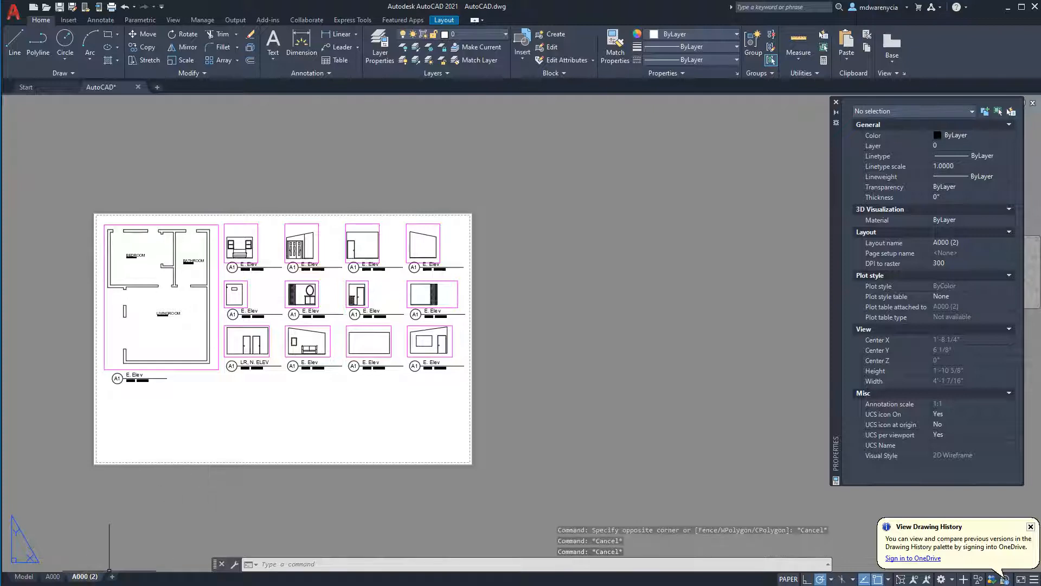
pyautogui.rightClick(80, 580)
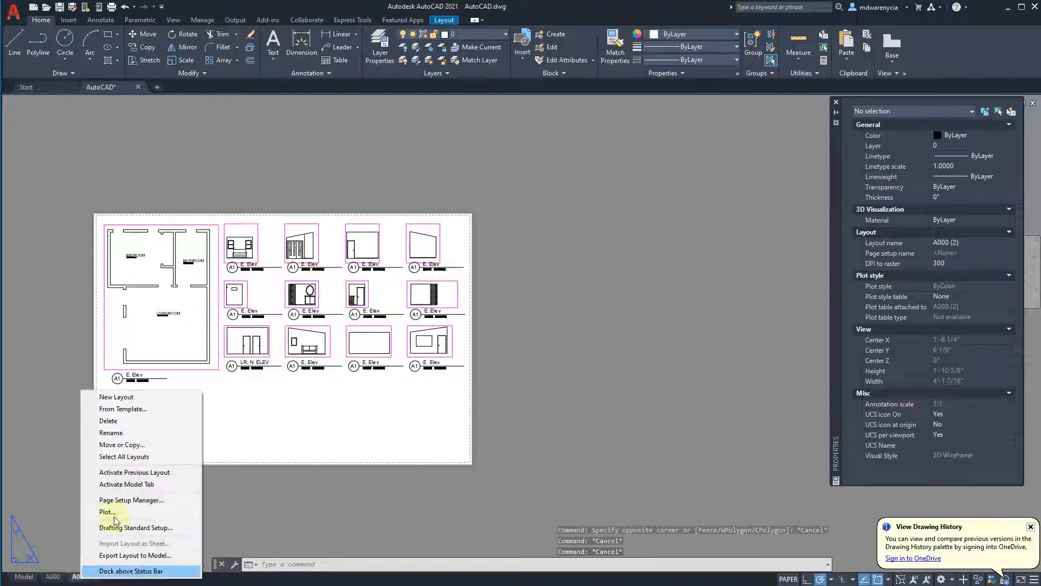
pyautogui.click(116, 434)
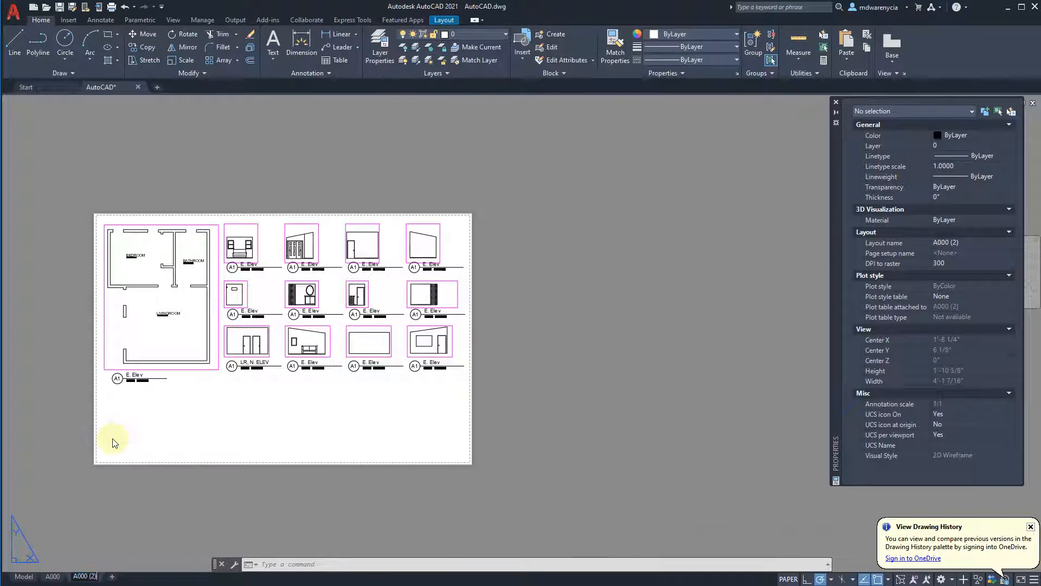
pyautogui.press('BackSpace')
pyautogui.press('BackSpace')
pyautogui.press('BackSpace')
pyautogui.press('BackSpace')
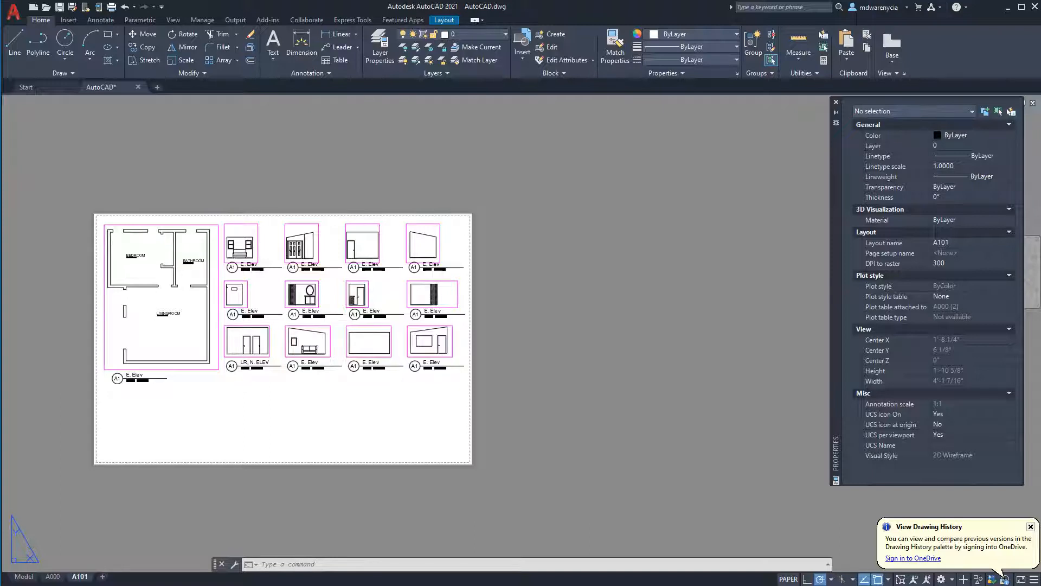
# Delete all elevation viewports and their title labels from sheet A101, keeping the floor plan viewport and its title
pyautogui.click(451, 390)
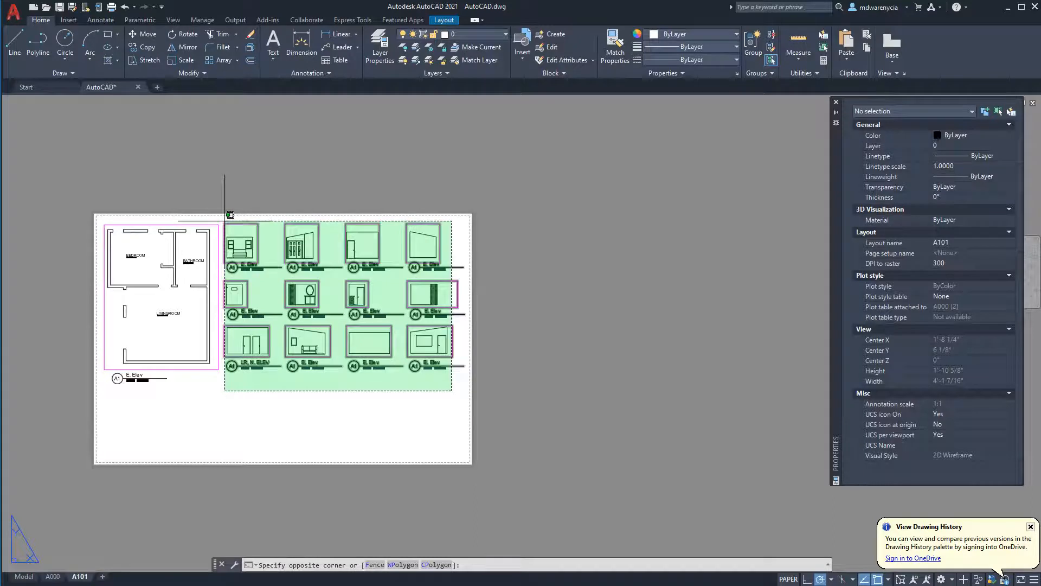
pyautogui.click(226, 223)
pyautogui.press('Delete')
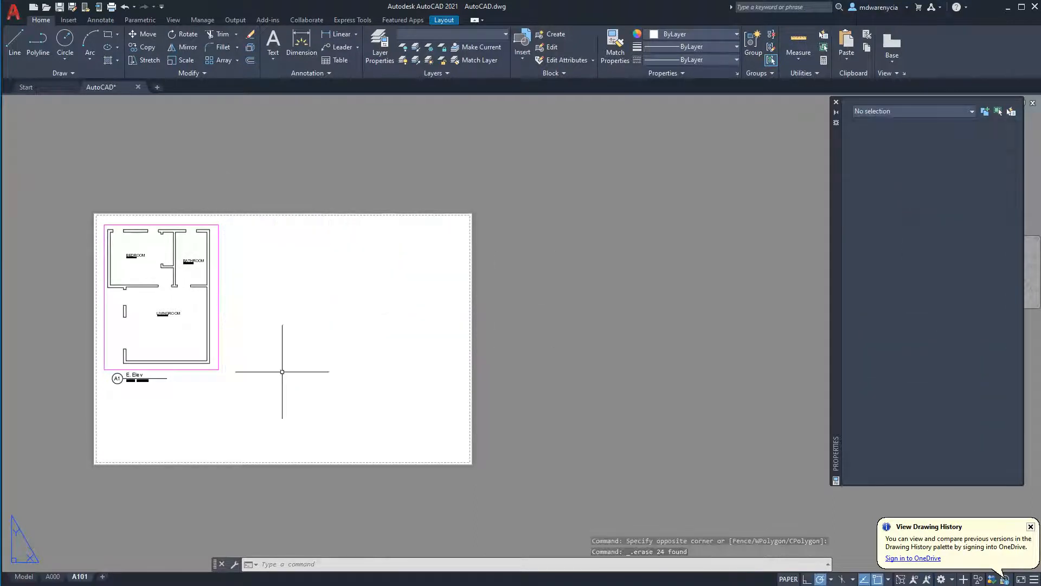
pyautogui.click(244, 422)
pyautogui.click(199, 405)
pyautogui.click(198, 400)
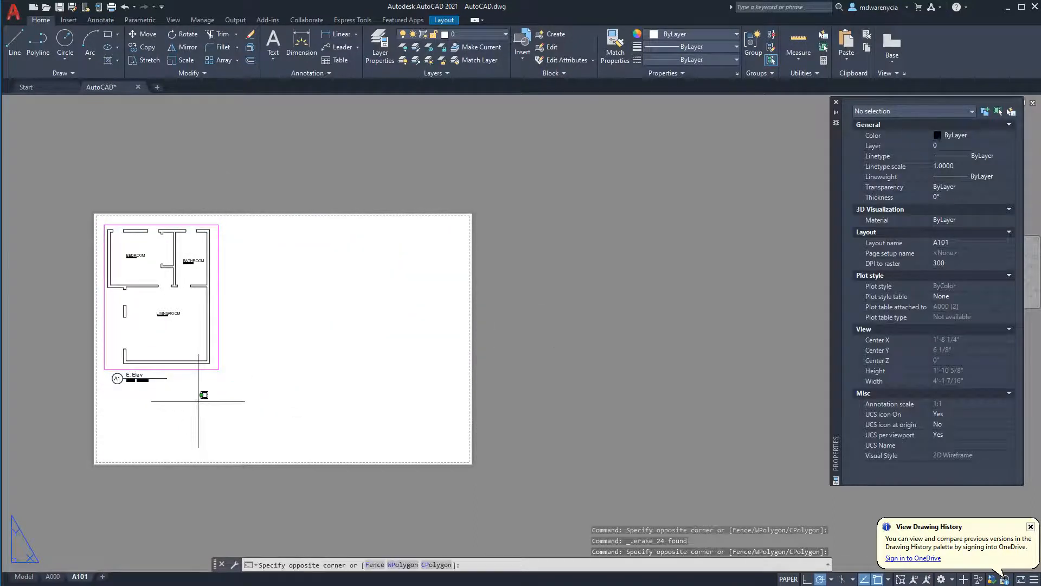
pyautogui.click(190, 398)
# Activate the floor plan viewport on sheet A101 and view its list of available scales
pyautogui.scroll(6, 192, 397)
pyautogui.moveTo(279, 308); pyautogui.dragTo(482, 439, button='middle')
pyautogui.scroll(-2, 482, 439)
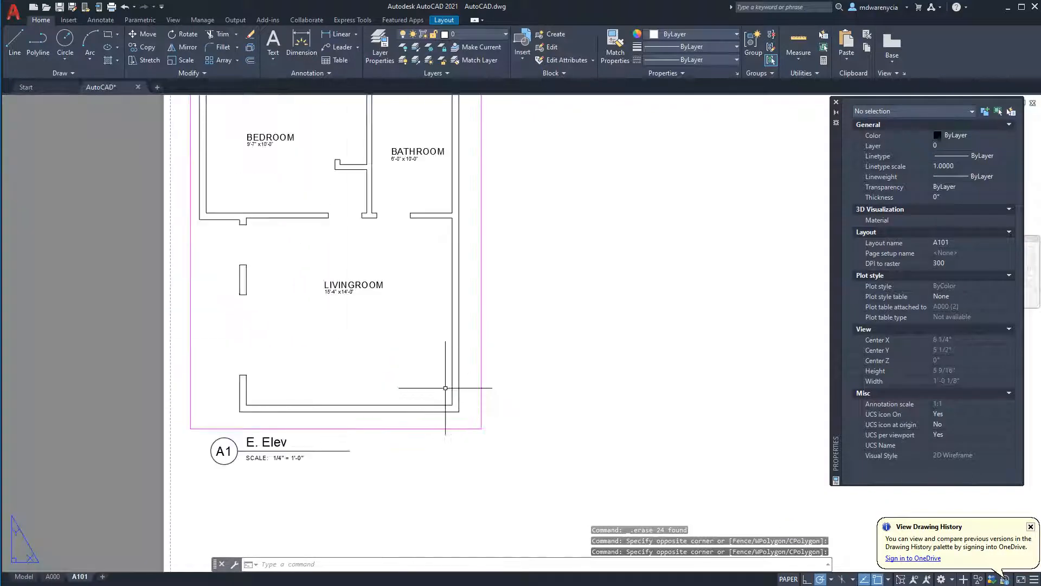
pyautogui.doubleClick(372, 325)
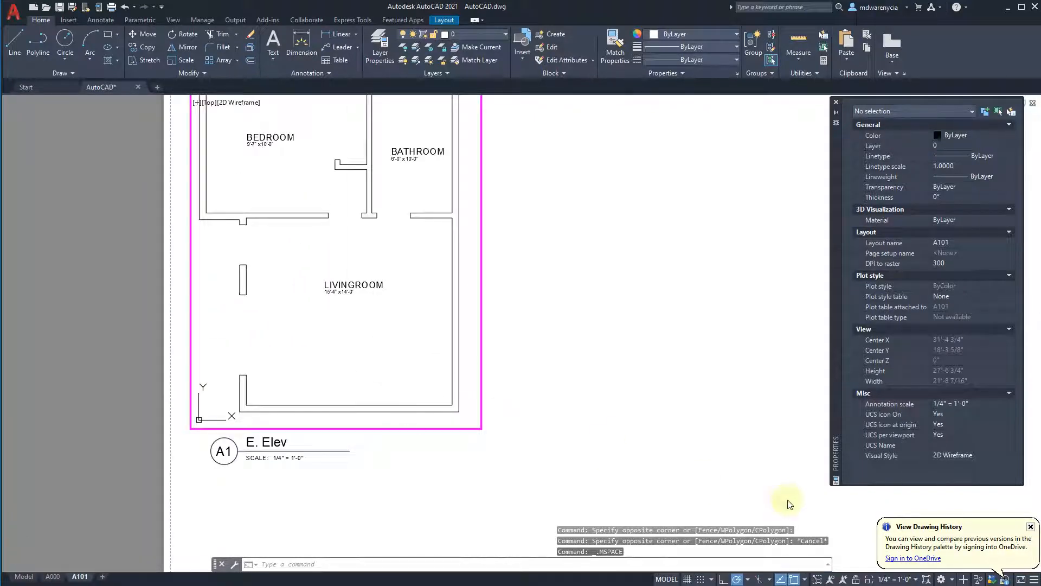
pyautogui.click(898, 579)
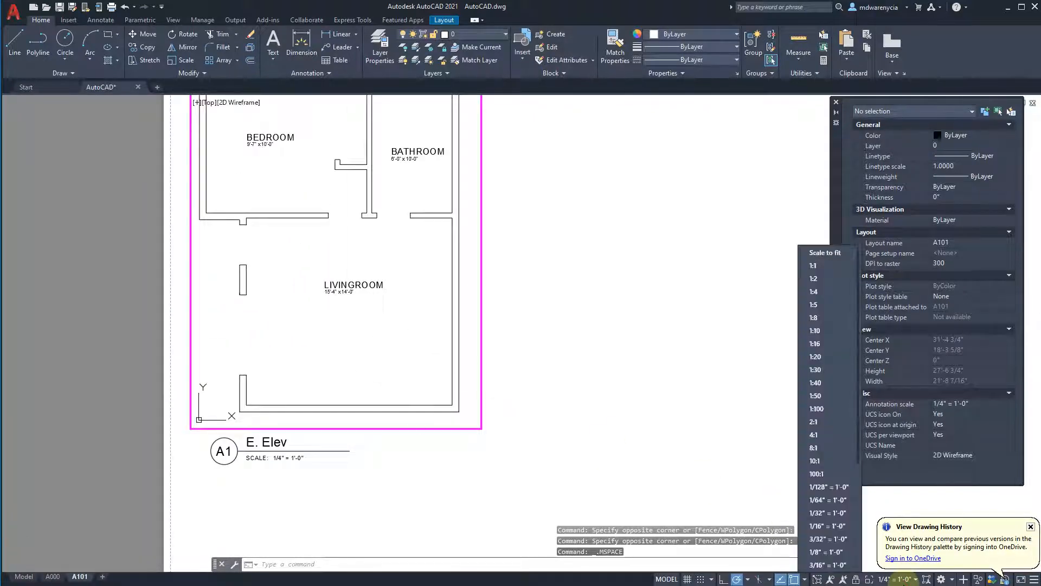
# Undo the accidental pan inside the floor plan viewport and return to paper space
pyautogui.moveTo(622, 385); pyautogui.dragTo(425, 388, button='middle')
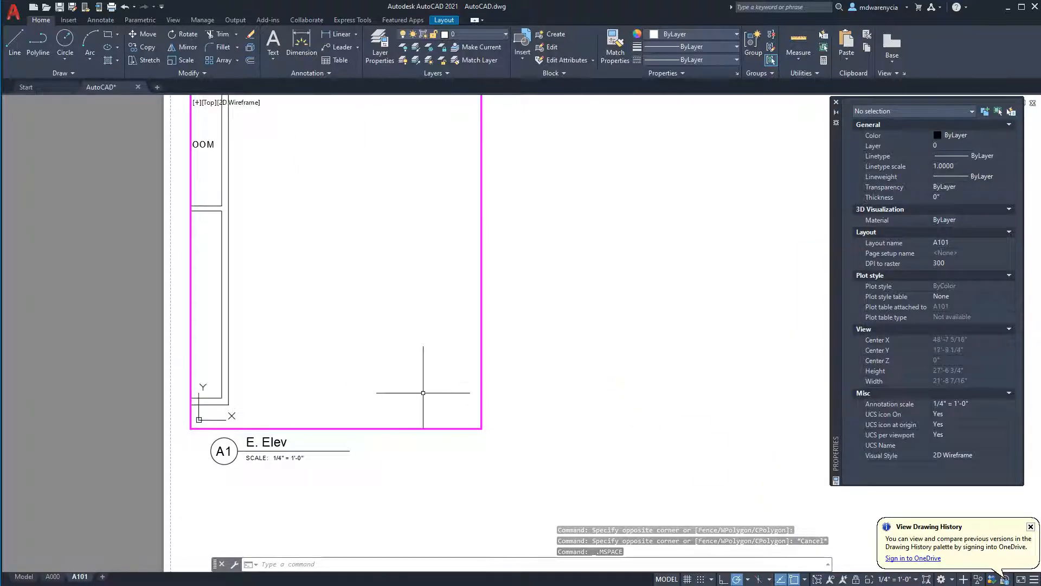
pyautogui.press('Escape')
pyautogui.press('Escape')
pyautogui.doubleClick(608, 402)
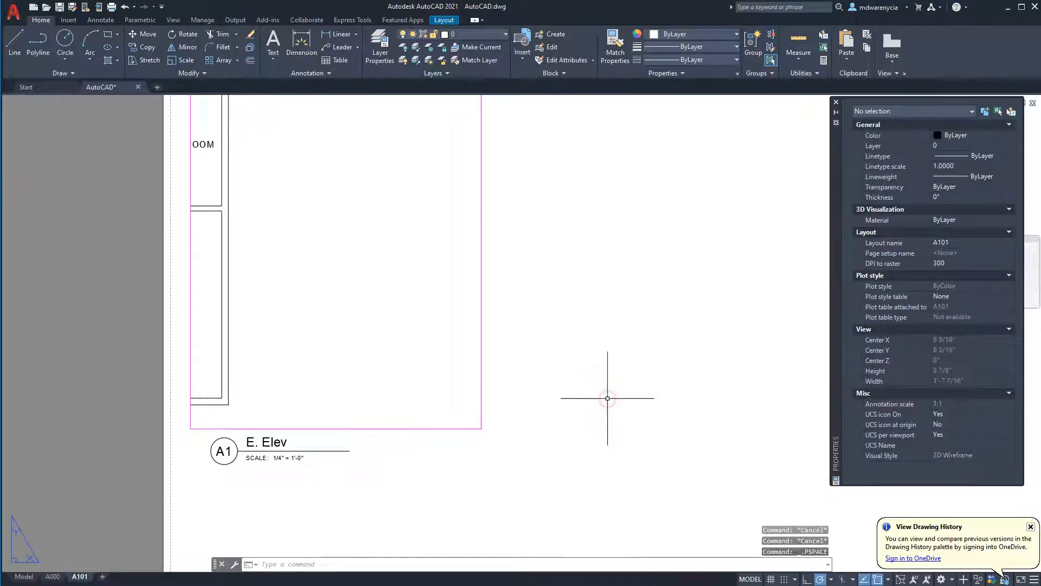
pyautogui.hotkey('ctrl', 'z')
pyautogui.hotkey('ctrl', 'z')
pyautogui.doubleClick(608, 400)
# Move the floor plan viewport together with its title label to the middle of sheet A101
pyautogui.scroll(-5, 608, 398)
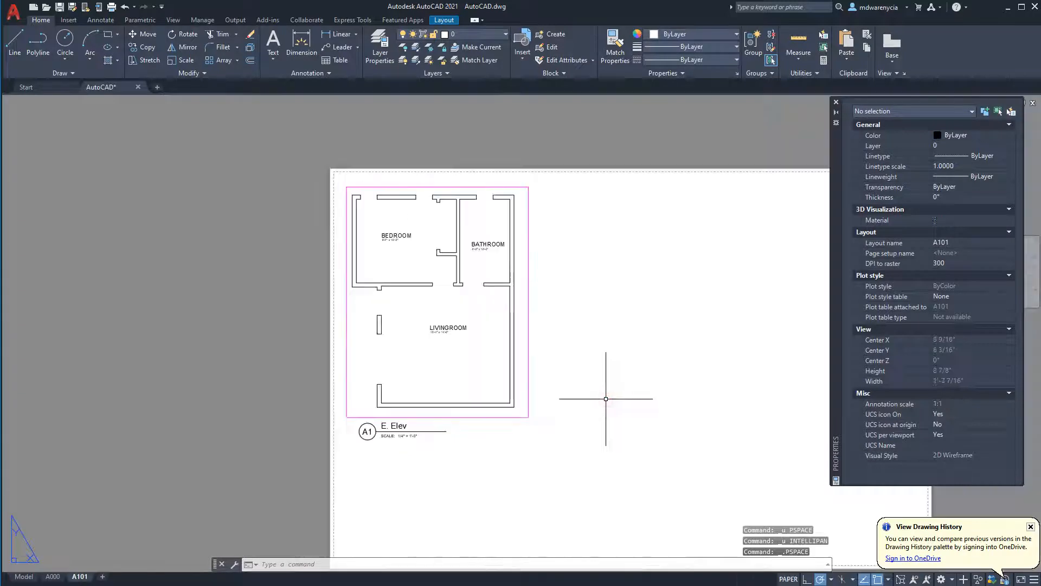
pyautogui.click(418, 419)
pyautogui.click(273, 291)
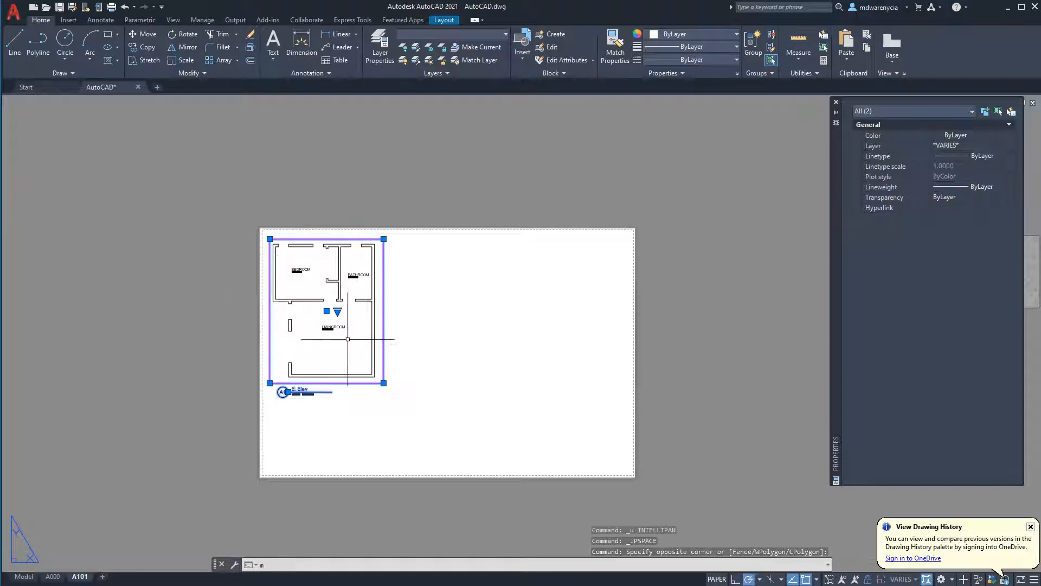
pyautogui.write('m')
pyautogui.press('Return')
pyautogui.click(388, 295)
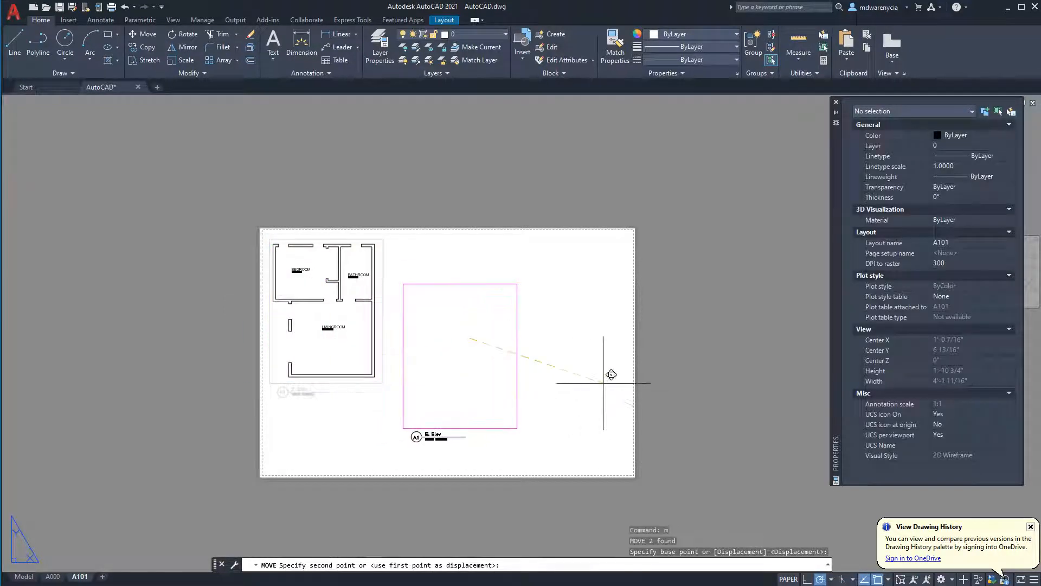
pyautogui.click(565, 418)
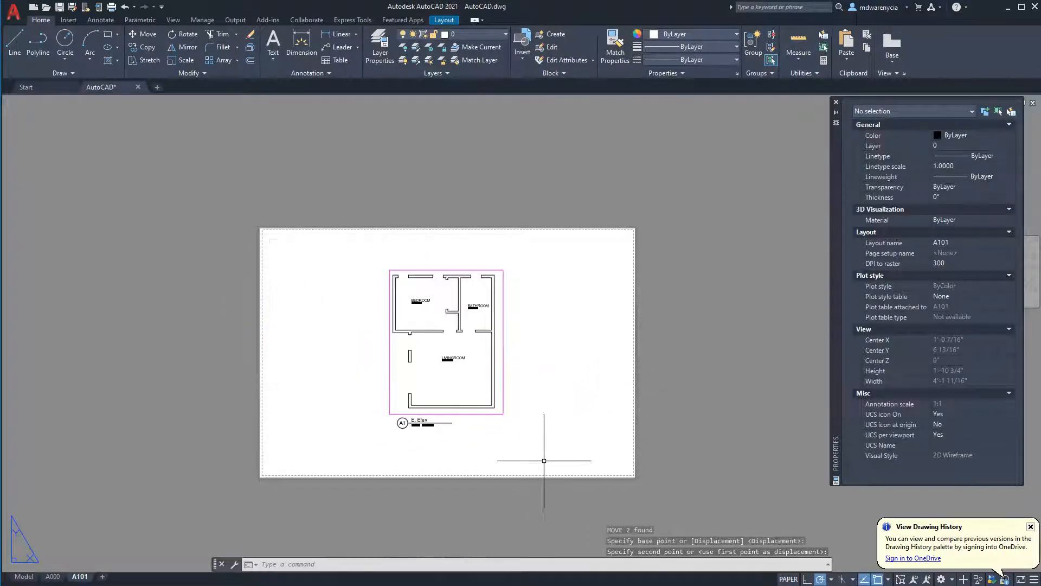
pyautogui.click(496, 434)
pyautogui.press('Escape')
pyautogui.press('Escape')
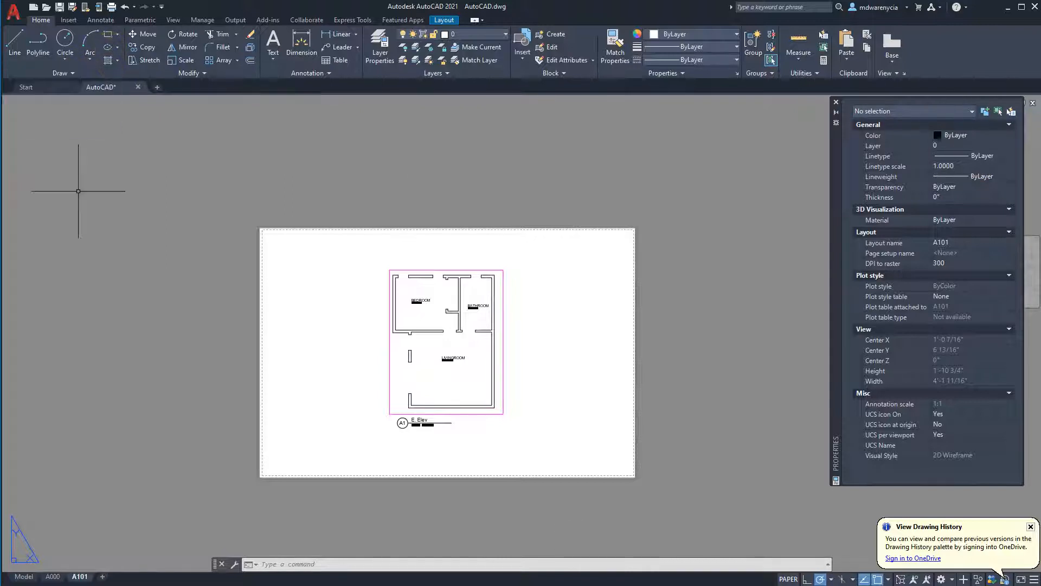
# Check the plotter and plot size in the A101 layout's page setup without modifying it
pyautogui.rightClick(76, 576)
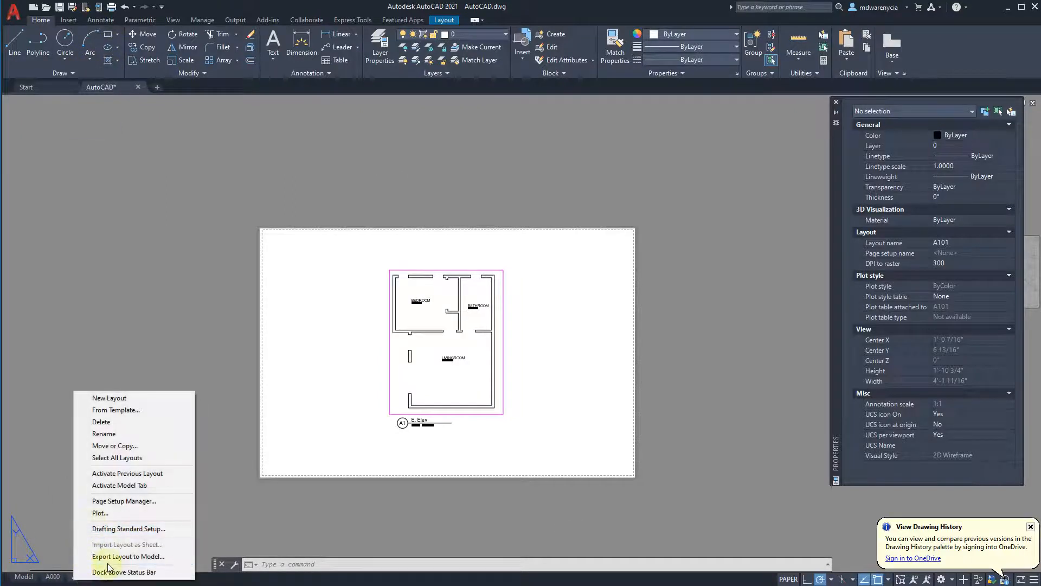
pyautogui.click(112, 502)
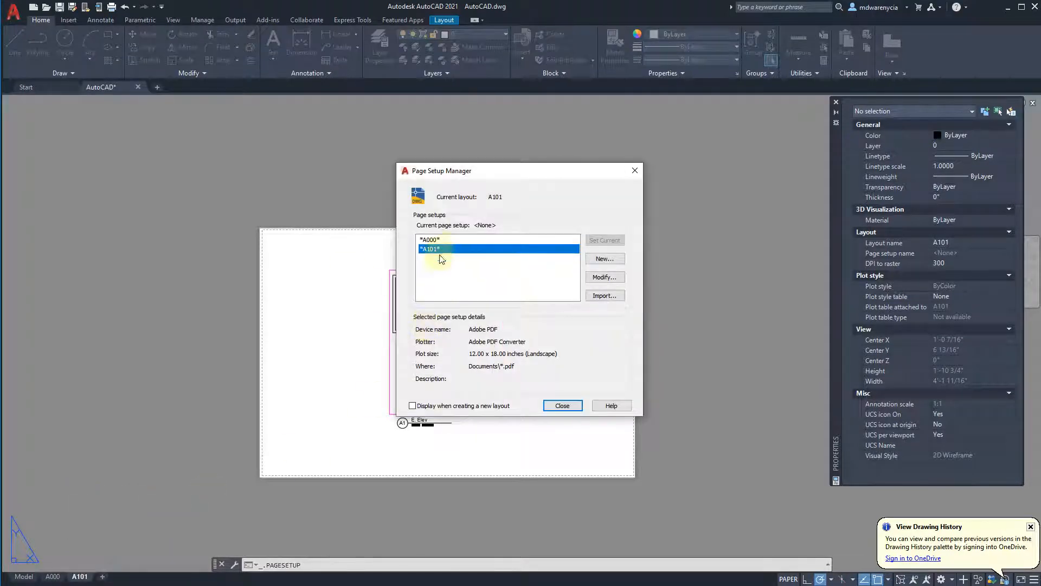
pyautogui.click(562, 405)
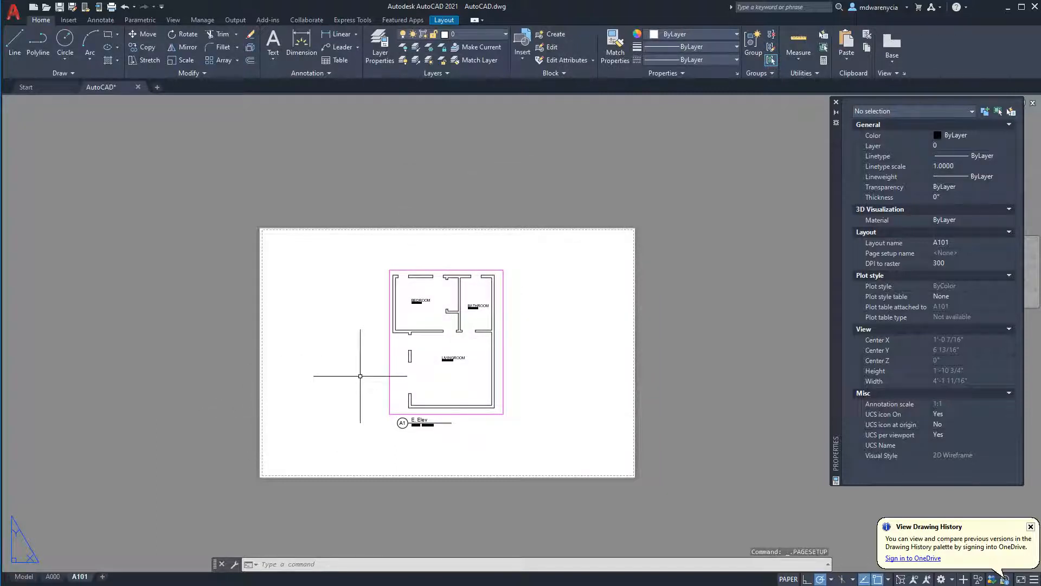
# Draw a 17 by 11 inch rectangular polyline border on sheet A101, starting at the paper's upper-left corner
pyautogui.click(36, 48)
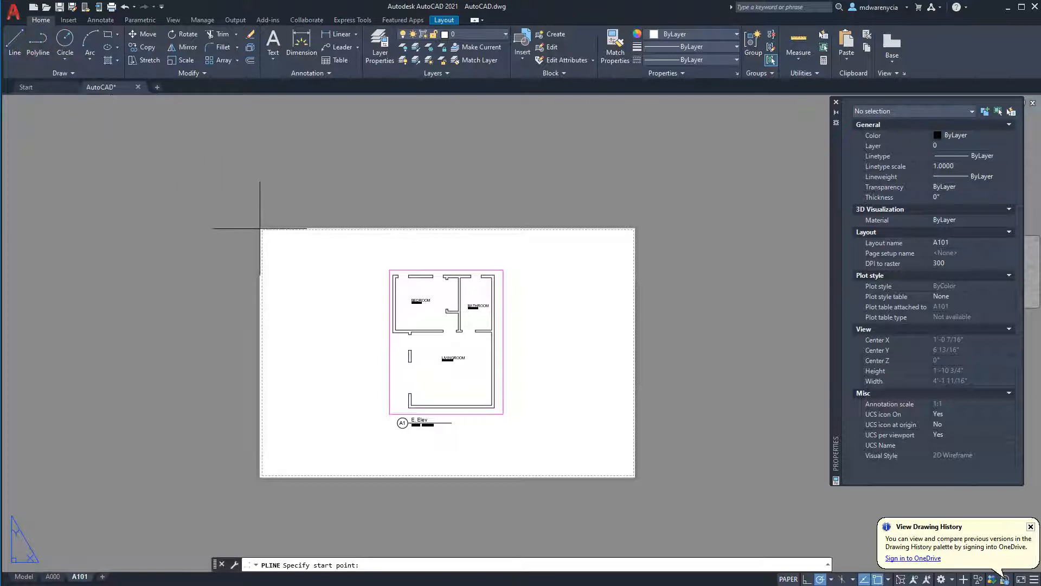
pyautogui.scroll(4, 261, 228)
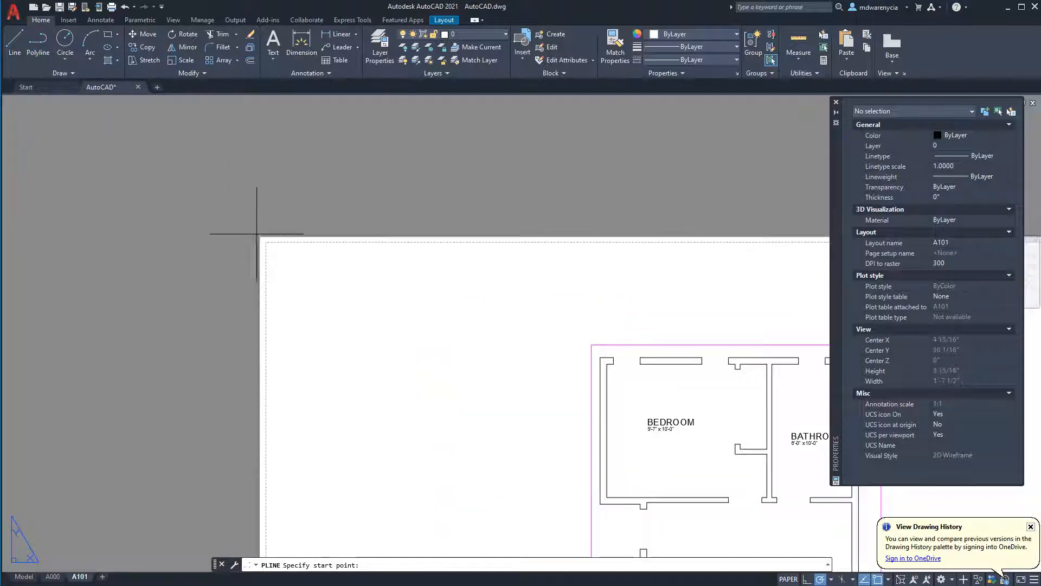
pyautogui.click(260, 237)
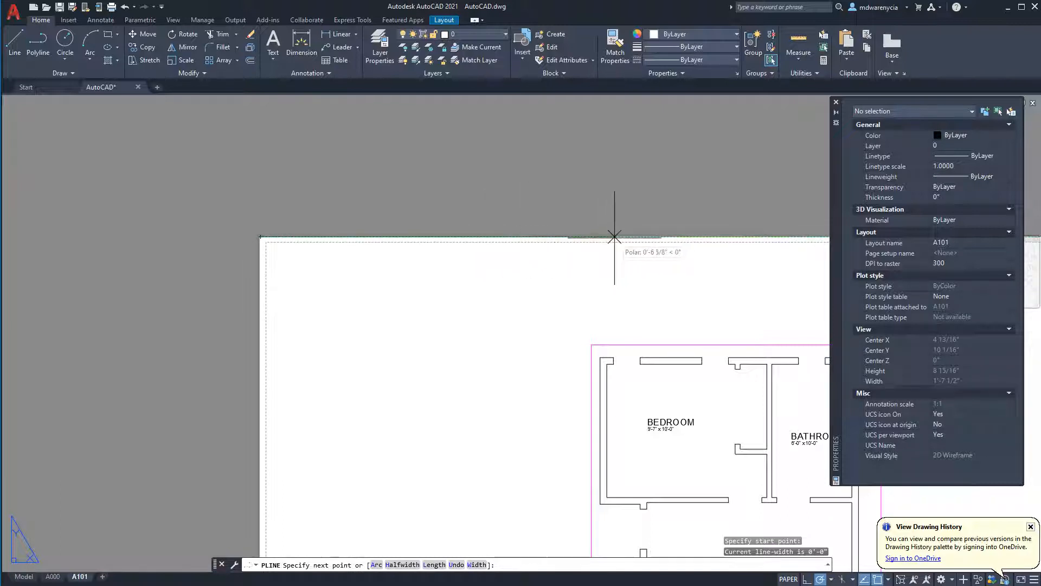
pyautogui.write('17')
pyautogui.press('Return')
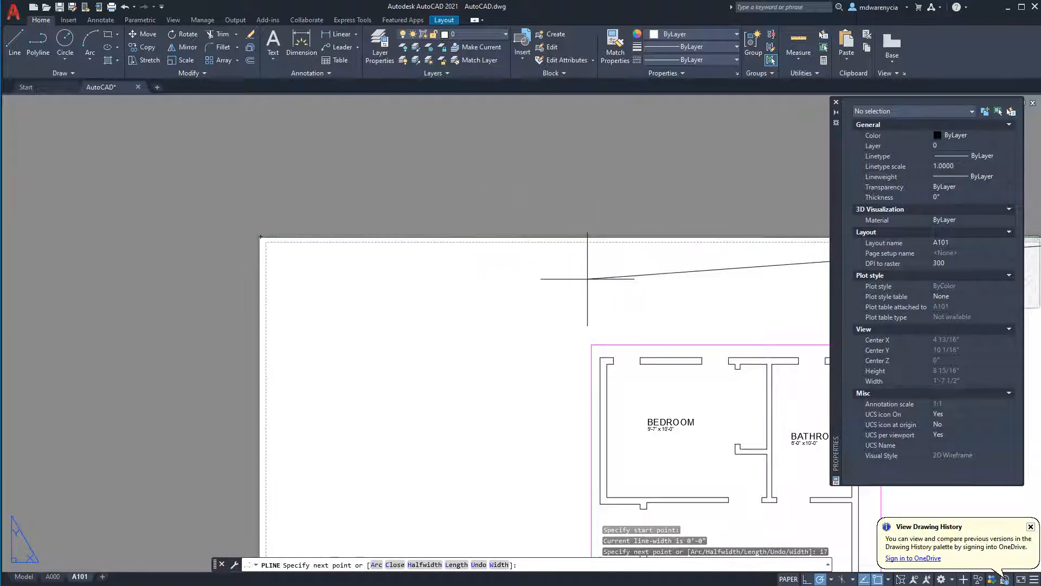
pyautogui.scroll(-3, 614, 236)
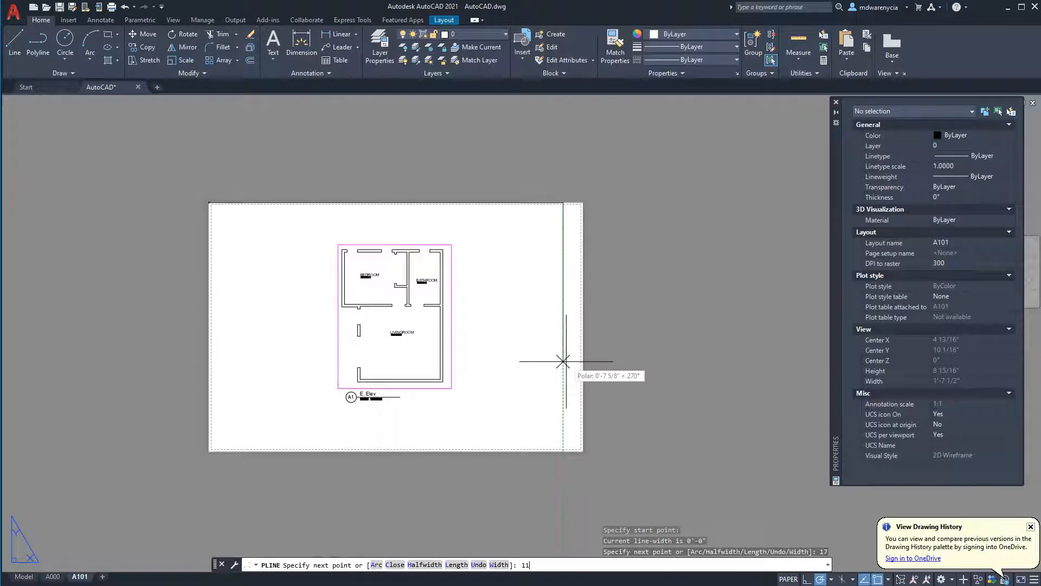
pyautogui.write('11')
pyautogui.press('Return')
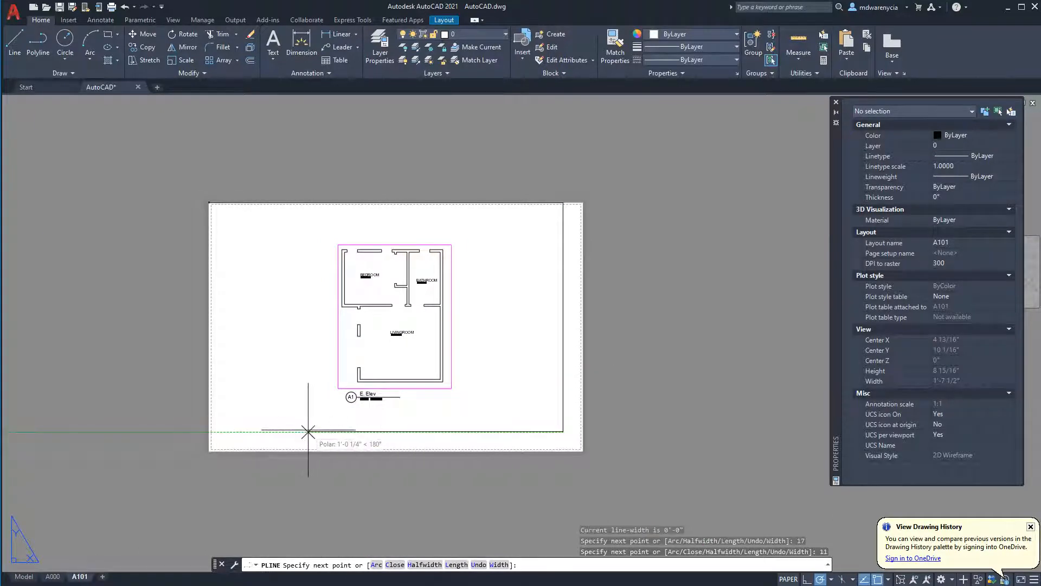
pyautogui.write('17')
pyautogui.press('Return')
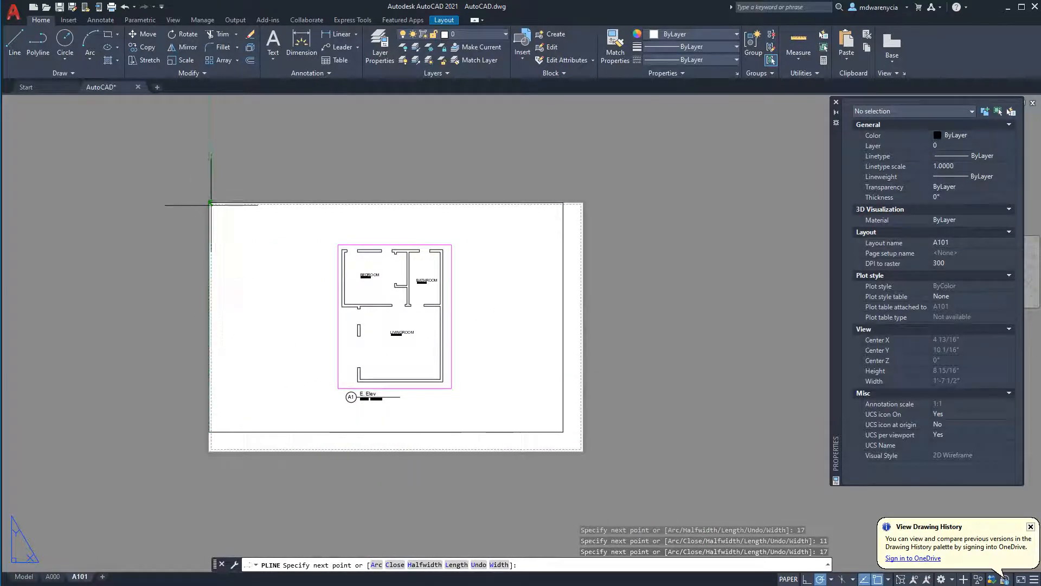
pyautogui.press('Escape')
pyautogui.press('Escape')
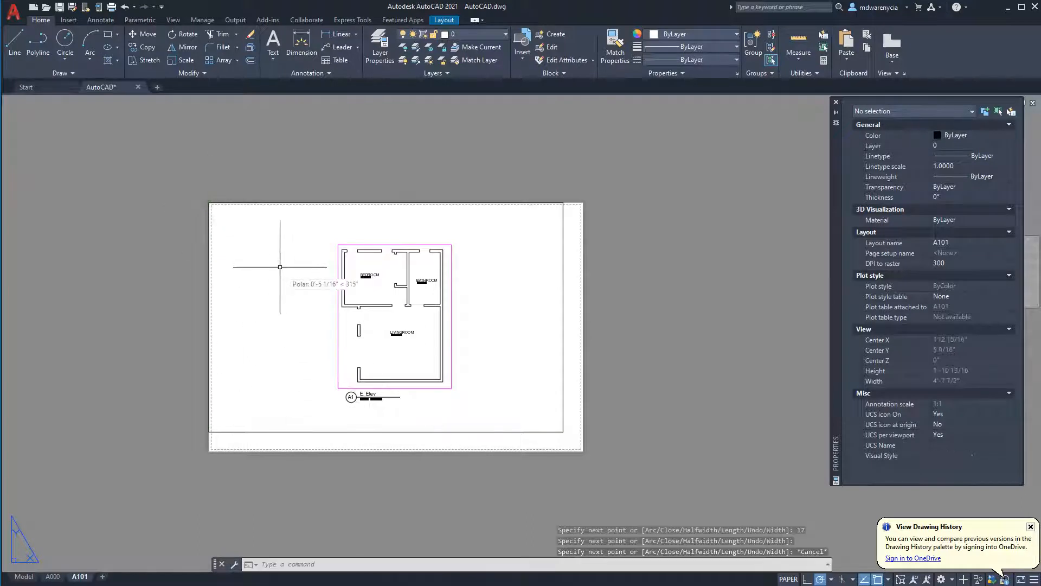
# Try moving the border polyline .25 inch to the right, and undo the move
pyautogui.click(251, 282)
pyautogui.click(158, 169)
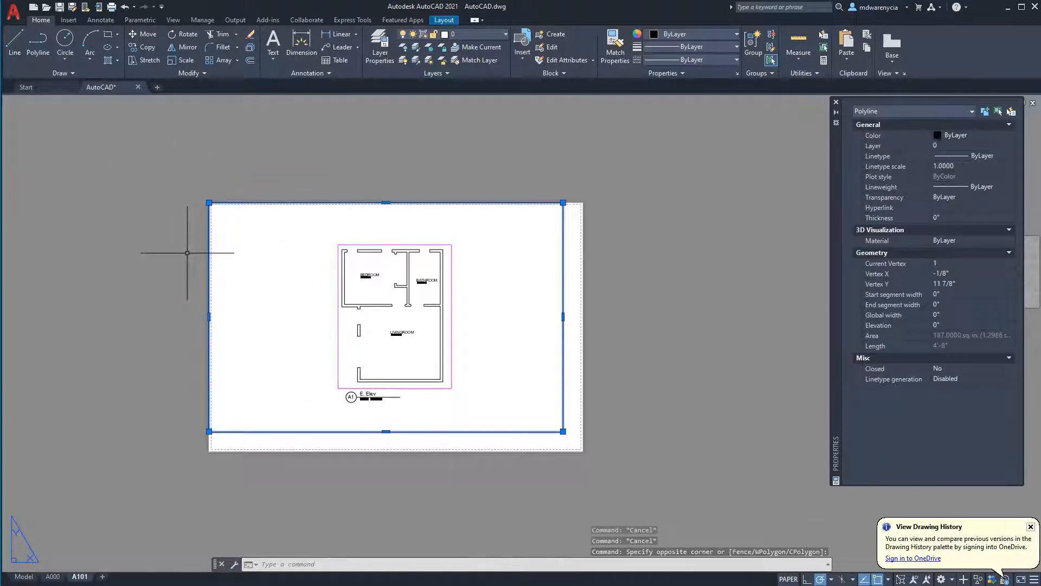
pyautogui.write('m')
pyautogui.press('Return')
pyautogui.click(239, 227)
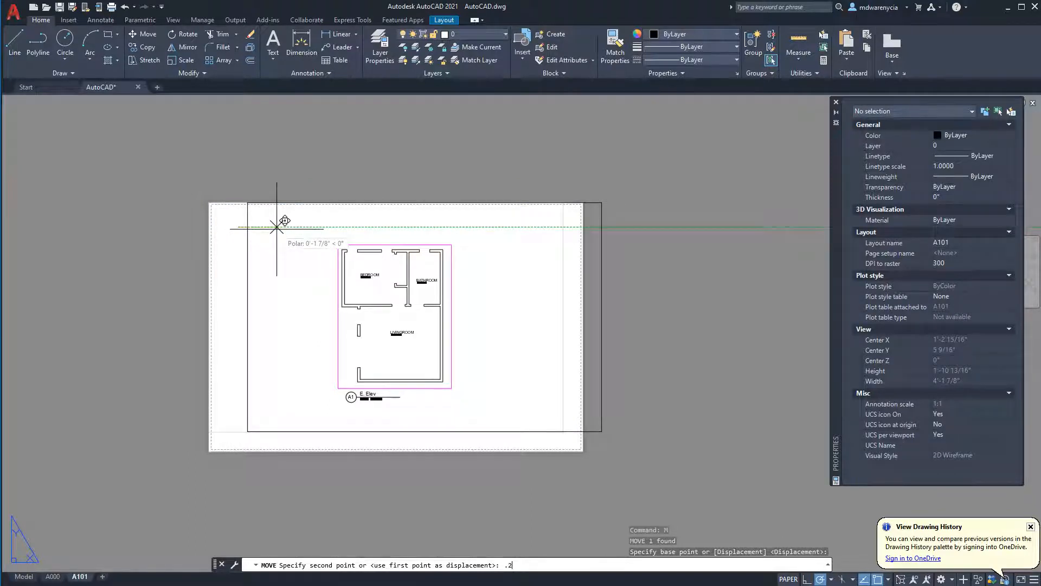
pyautogui.press('Return')
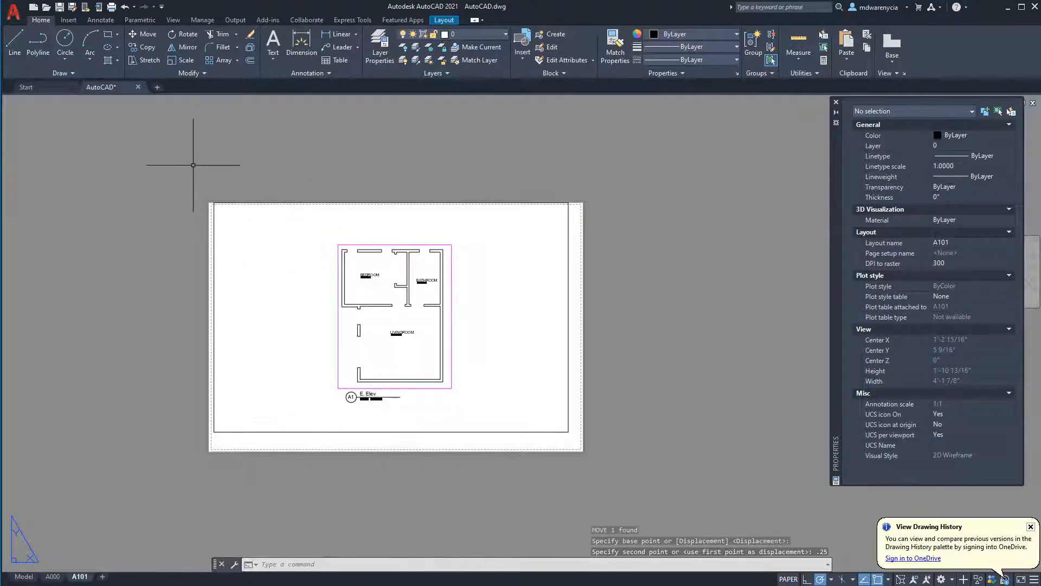
pyautogui.hotkey('ctrl', 'z')
# Move the border polyline .5 inch horizontally to the right
pyautogui.click(183, 172)
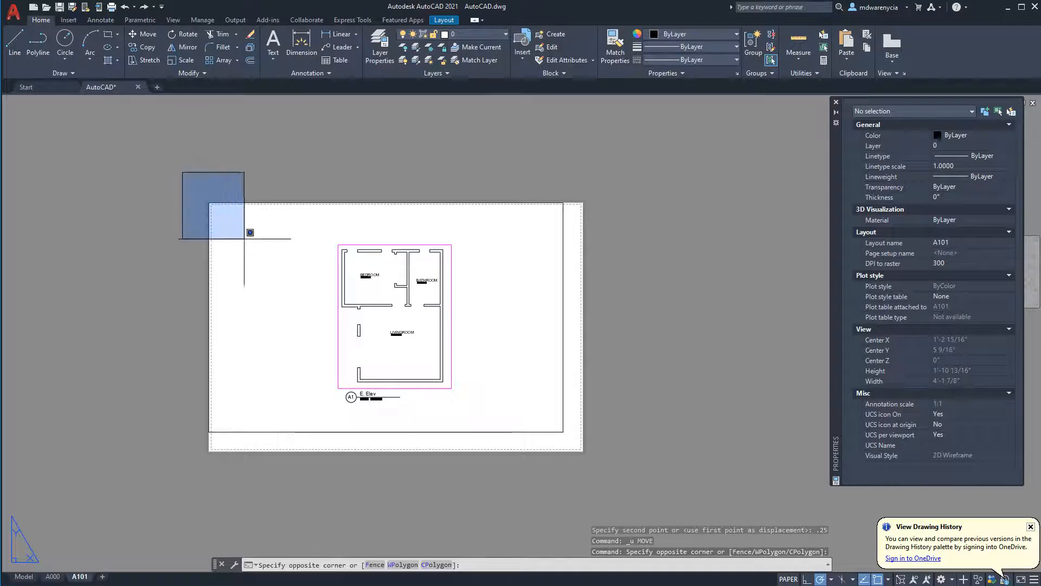
pyautogui.click(174, 160)
pyautogui.write('m')
pyautogui.press('Return')
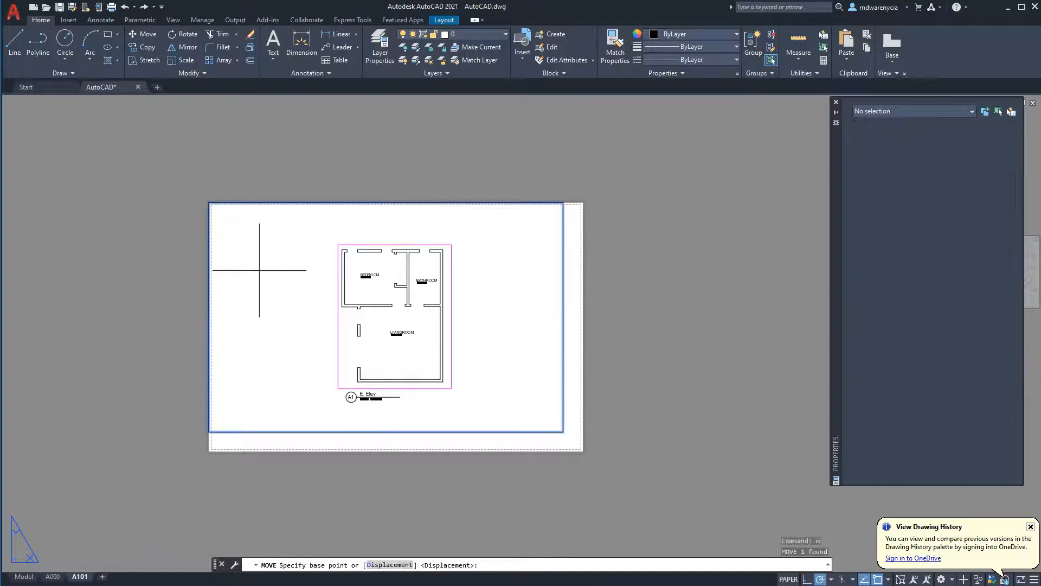
pyautogui.click(233, 221)
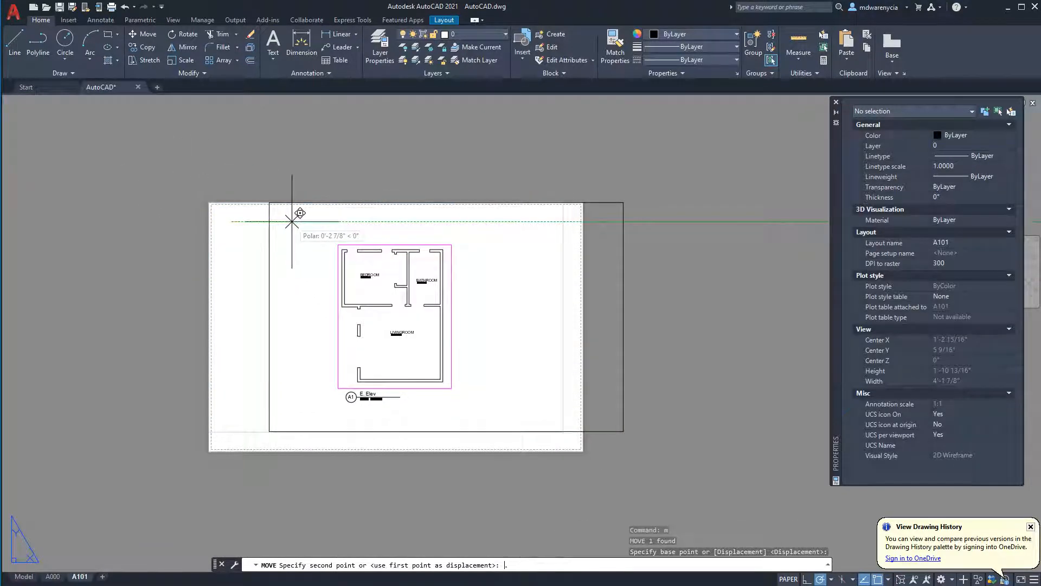
pyautogui.write('.5')
pyautogui.press('Return')
# Move the border polyline .5 inch straight down so it sits inside the paper's edges
pyautogui.click(245, 208)
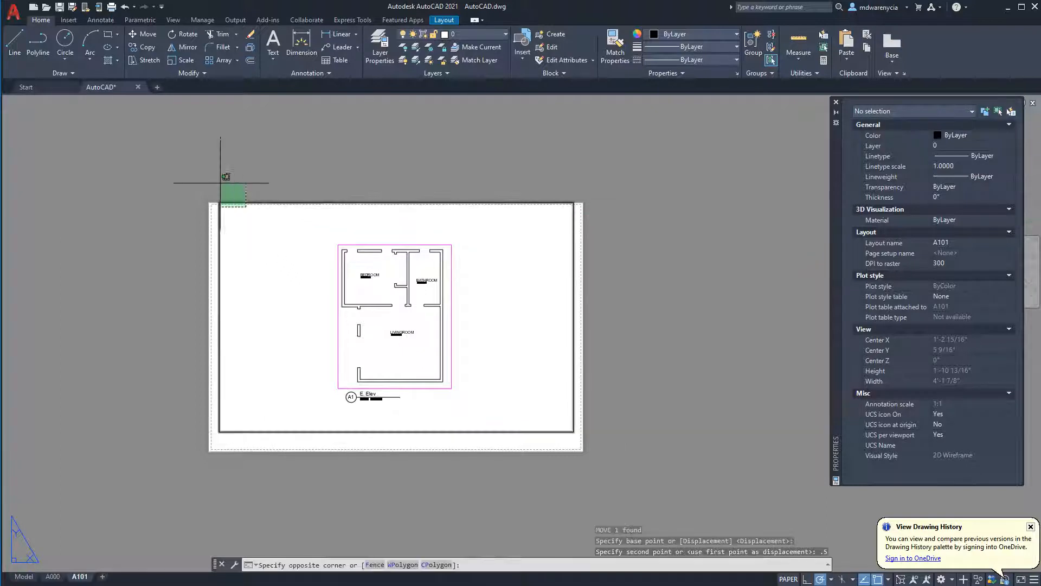
pyautogui.click(217, 179)
pyautogui.write('m')
pyautogui.press('Return')
pyautogui.click(257, 214)
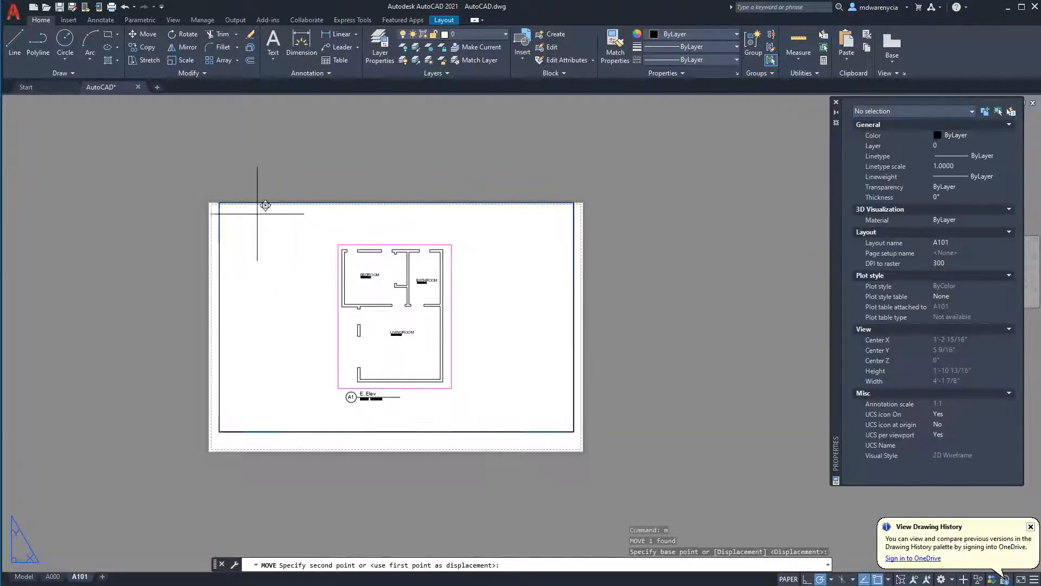
pyautogui.write('.5')
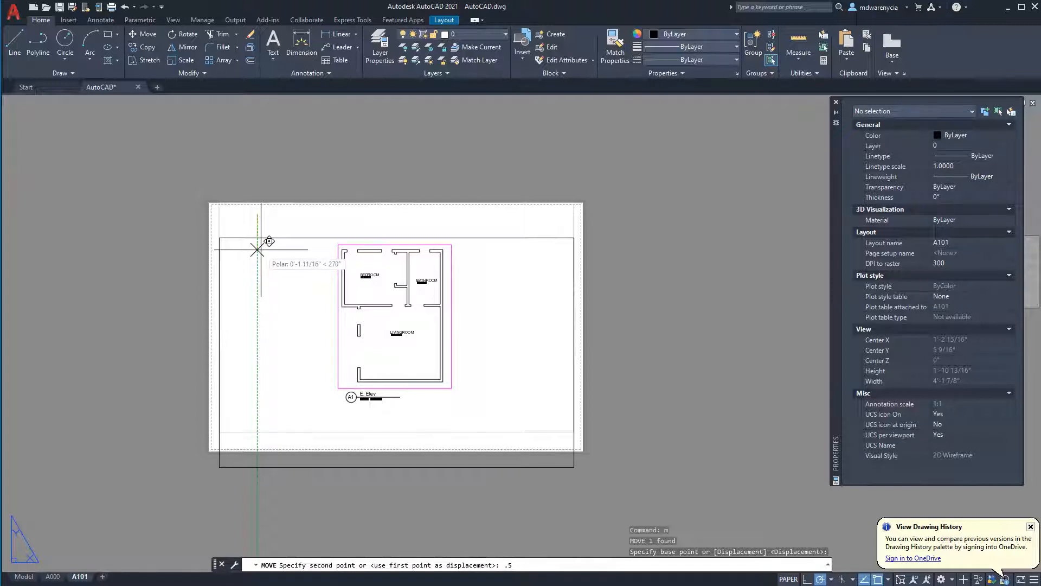
pyautogui.press('Return')
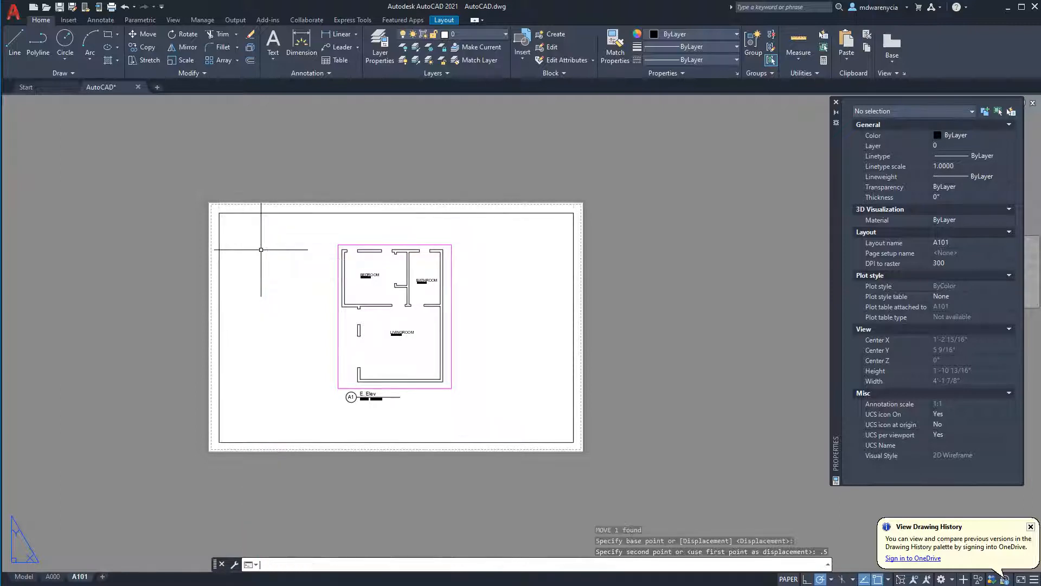
pyautogui.press('Escape')
pyautogui.press('Escape')
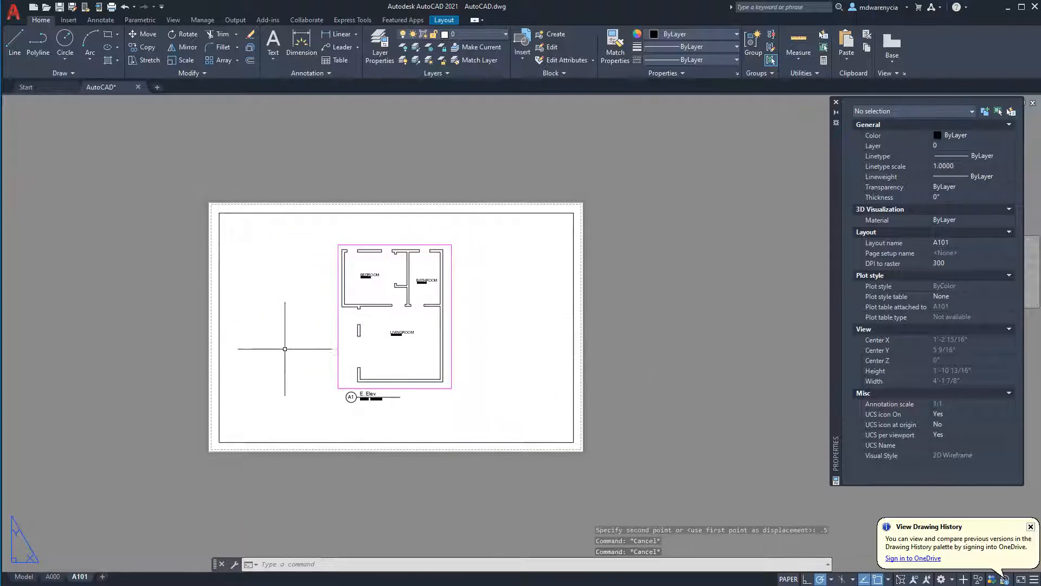
# Explode the border polyline into separate lines
pyautogui.click(589, 384)
pyautogui.click(534, 295)
pyautogui.write('e')
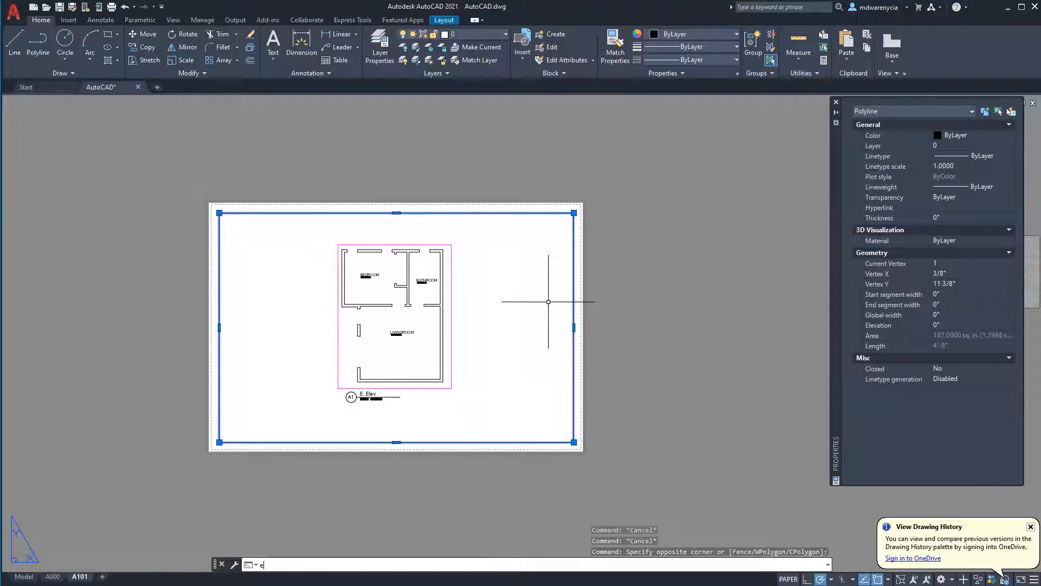
pyautogui.write('xplode')
pyautogui.press('Return')
pyautogui.click(585, 301)
pyautogui.click(549, 280)
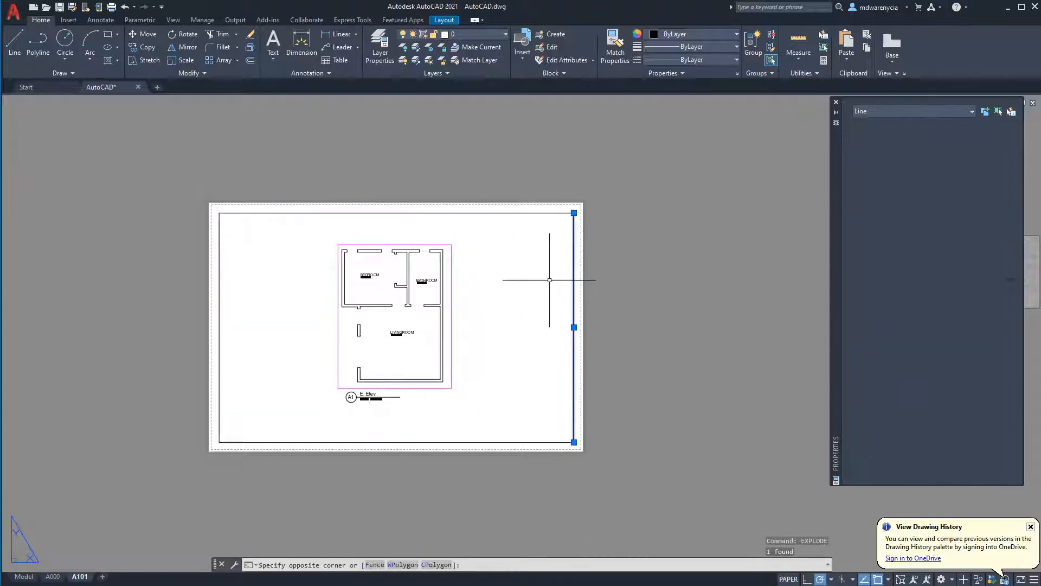
pyautogui.write('offset')
pyautogui.press('Return')
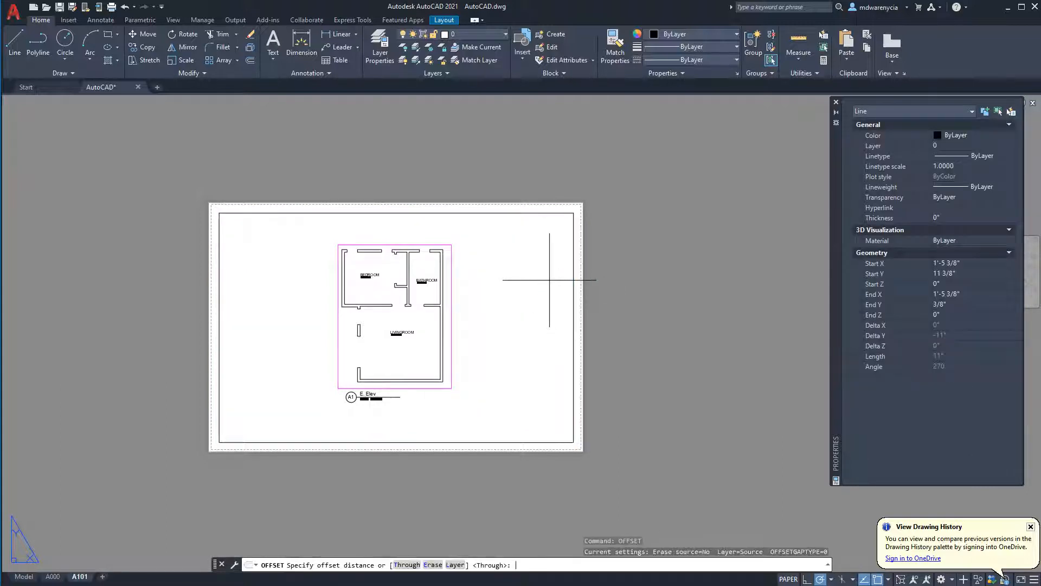
pyautogui.press('Return')
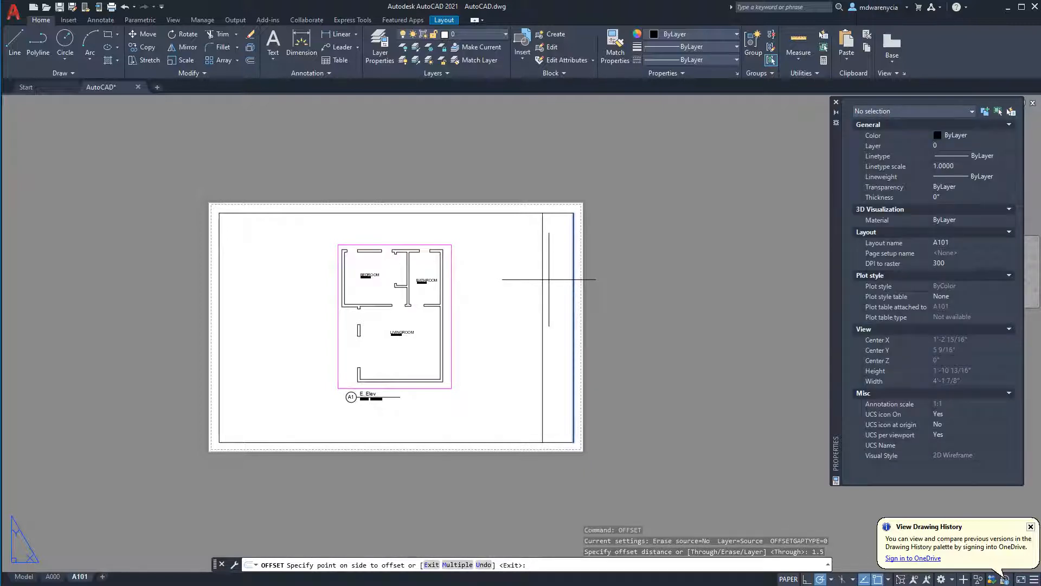
pyautogui.press('Escape')
# Offset the border's right vertical line 2 inches inward to form a title block strip
pyautogui.click(591, 303)
pyautogui.click(540, 279)
pyautogui.write('offse')
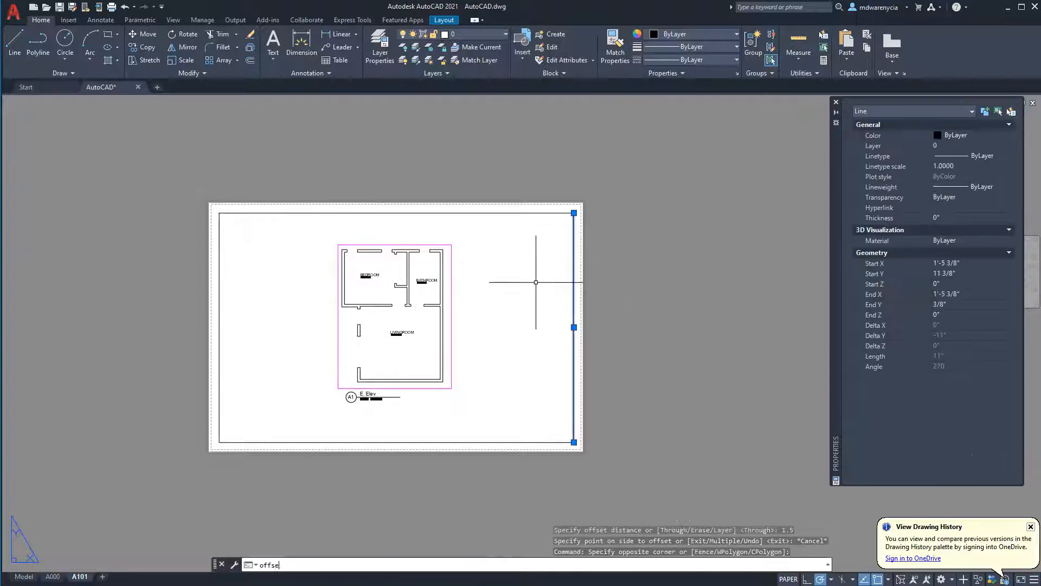
pyautogui.write('t')
pyautogui.press('Return')
pyautogui.write('2')
pyautogui.press('Return')
pyautogui.click(530, 395)
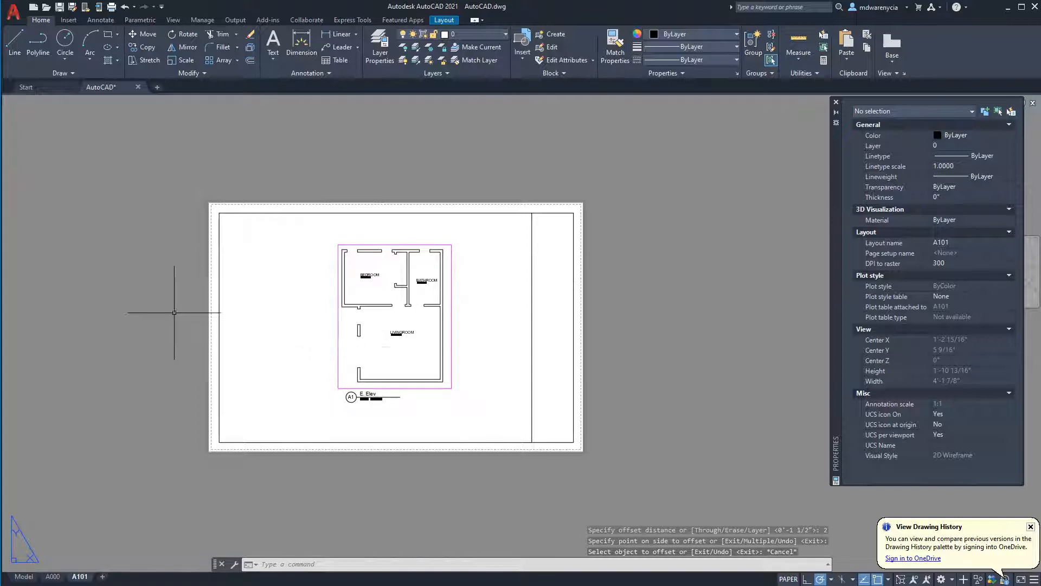
pyautogui.press('Escape')
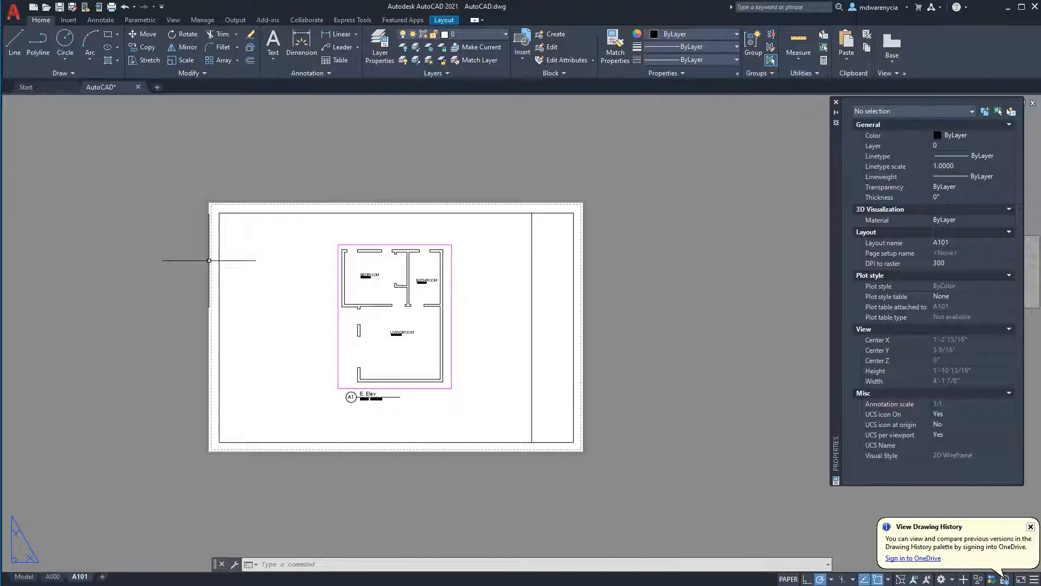
pyautogui.moveTo(186, 174); pyautogui.dragTo(233, 471)
pyautogui.click(186, 205)
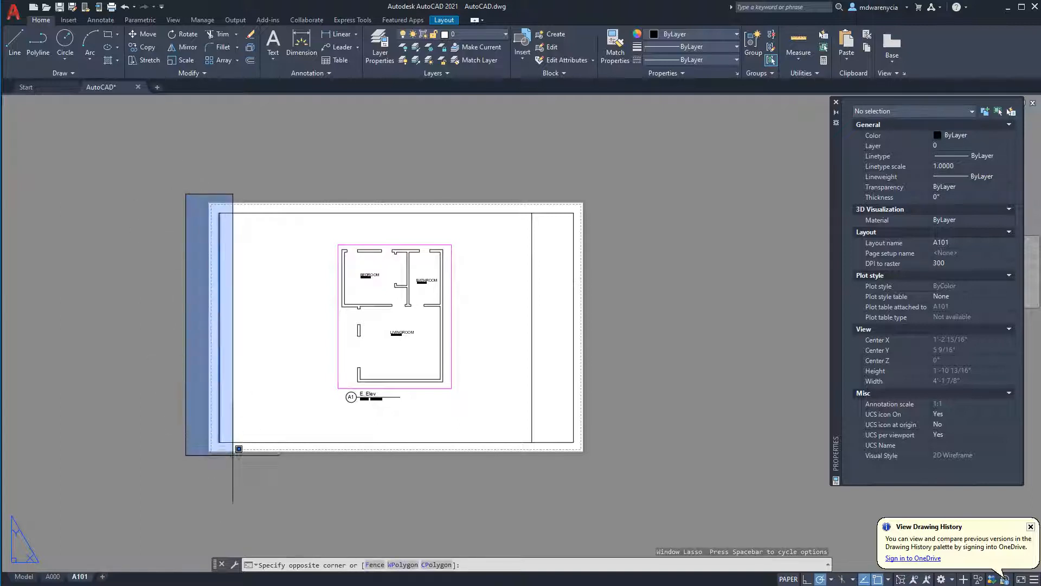
pyautogui.click(230, 459)
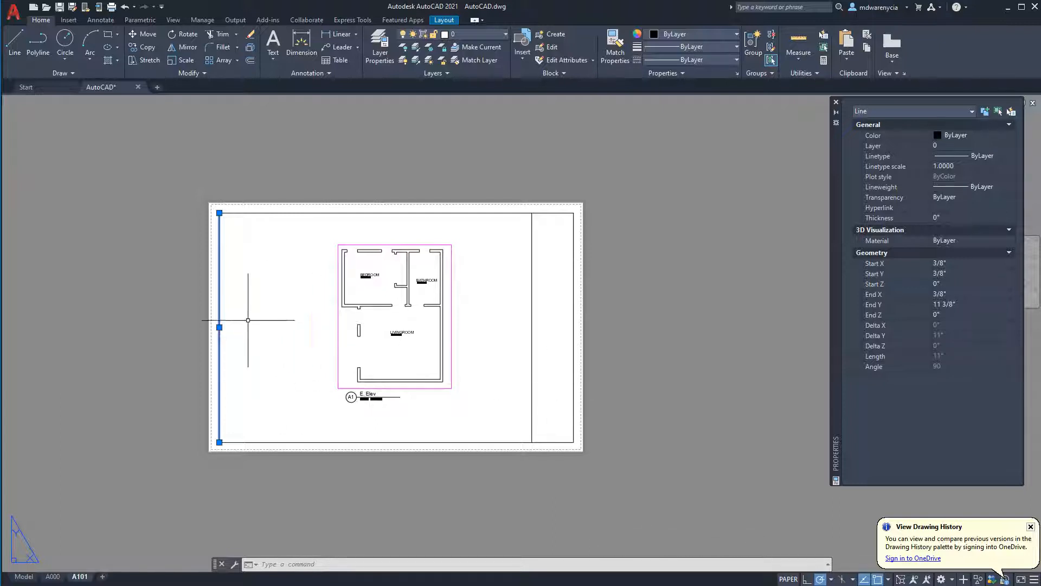
pyautogui.press('Escape')
pyautogui.click(185, 329)
pyautogui.press('Escape')
pyautogui.press('Escape')
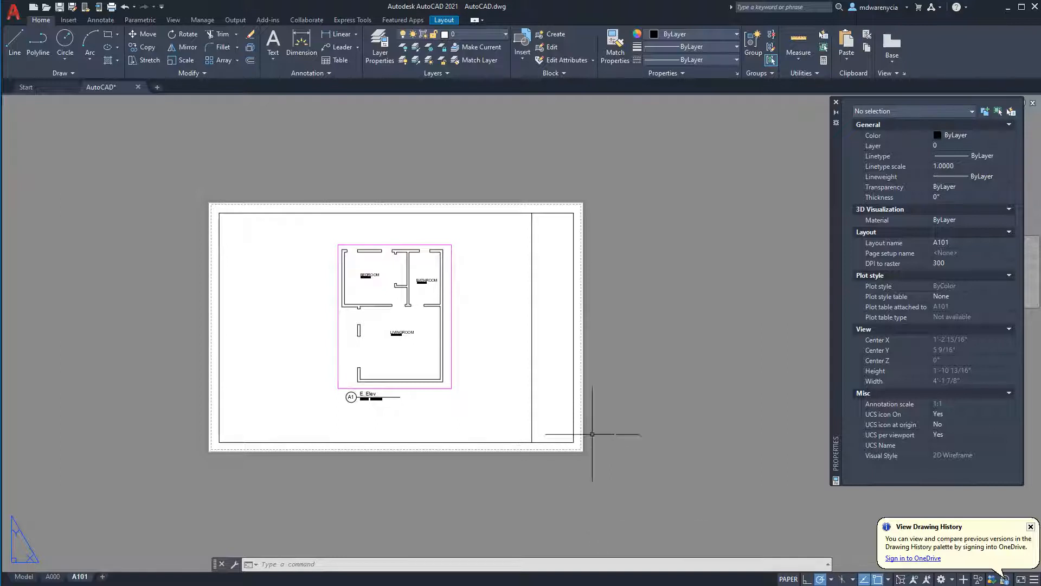
pyautogui.click(661, 453)
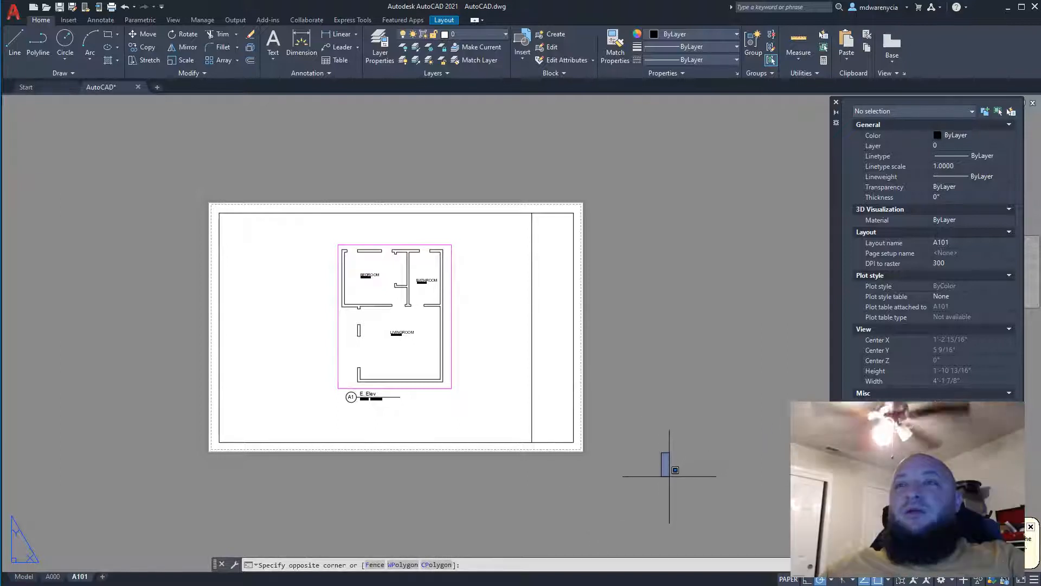
pyautogui.press('Escape')
pyautogui.press('Escape')
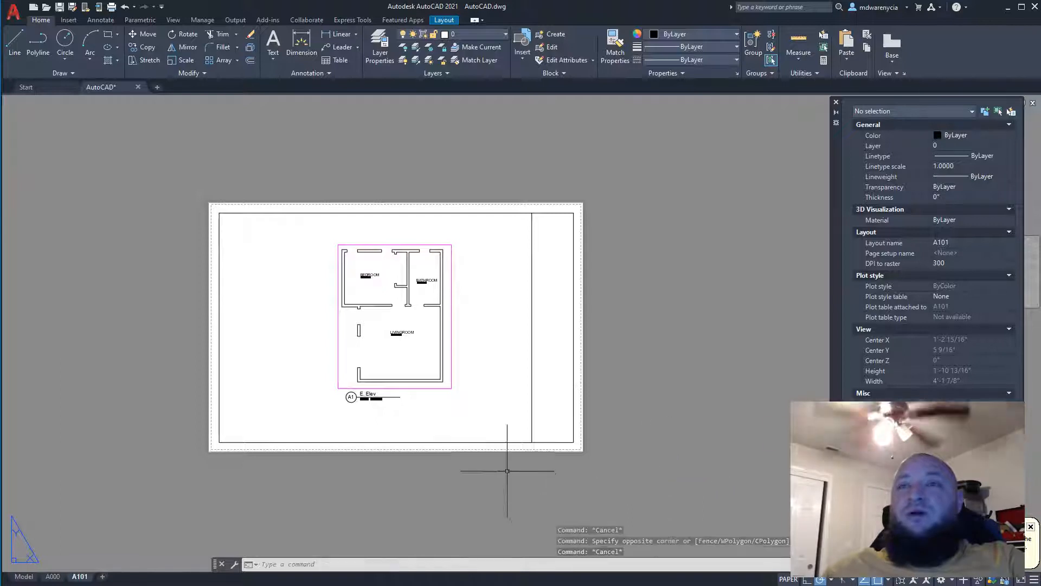
# Draw a line along the bottom of the title block strip, from its lower-left corner to the border's lower-right corner
pyautogui.moveTo(537, 458); pyautogui.dragTo(445, 441, button='middle')
pyautogui.scroll(6, 448, 423)
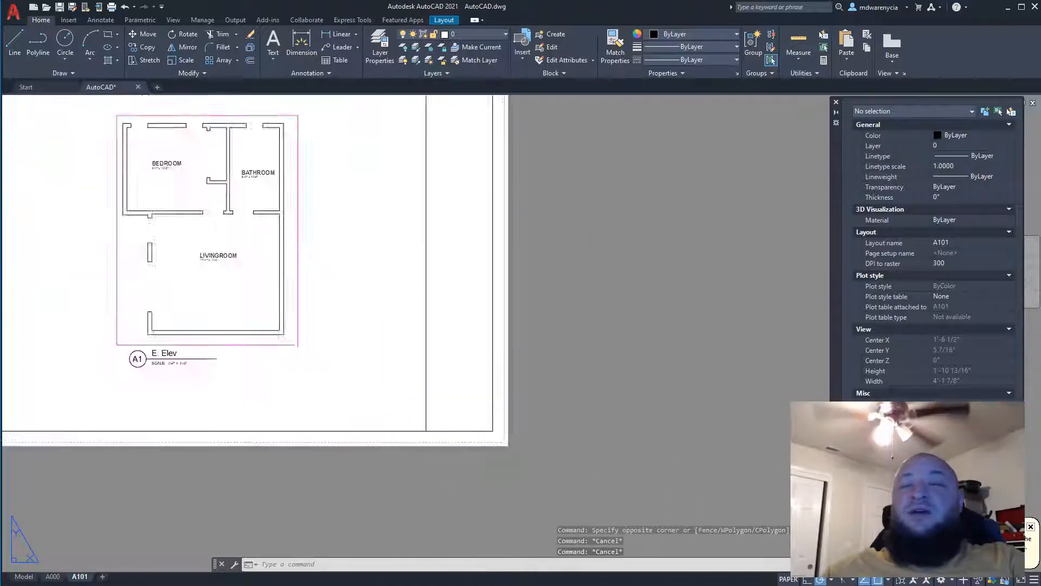
pyautogui.scroll(-2, 441, 420)
pyautogui.moveTo(431, 420); pyautogui.dragTo(256, 372, button='middle')
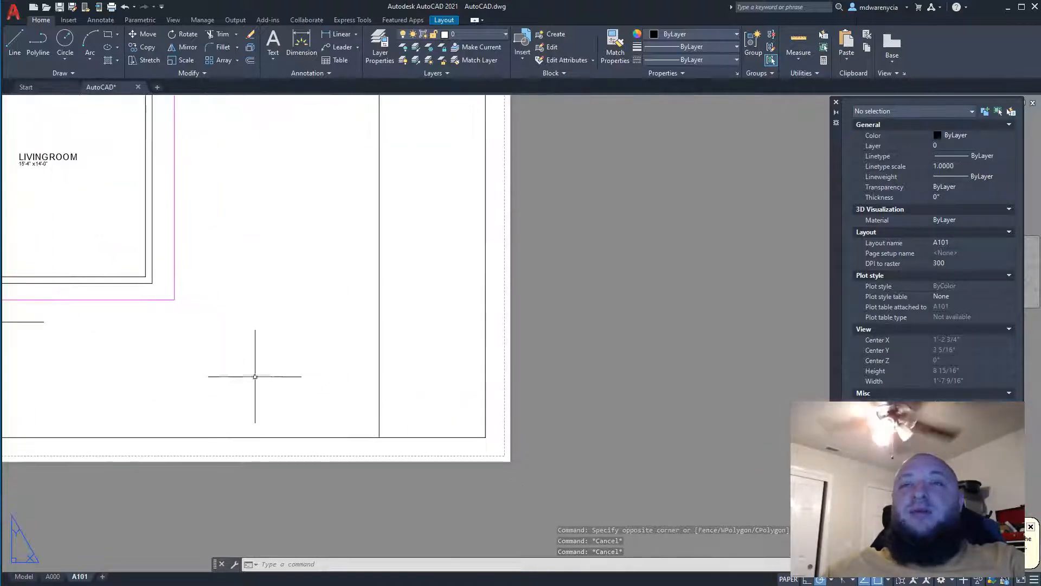
pyautogui.write('l')
pyautogui.press('Return')
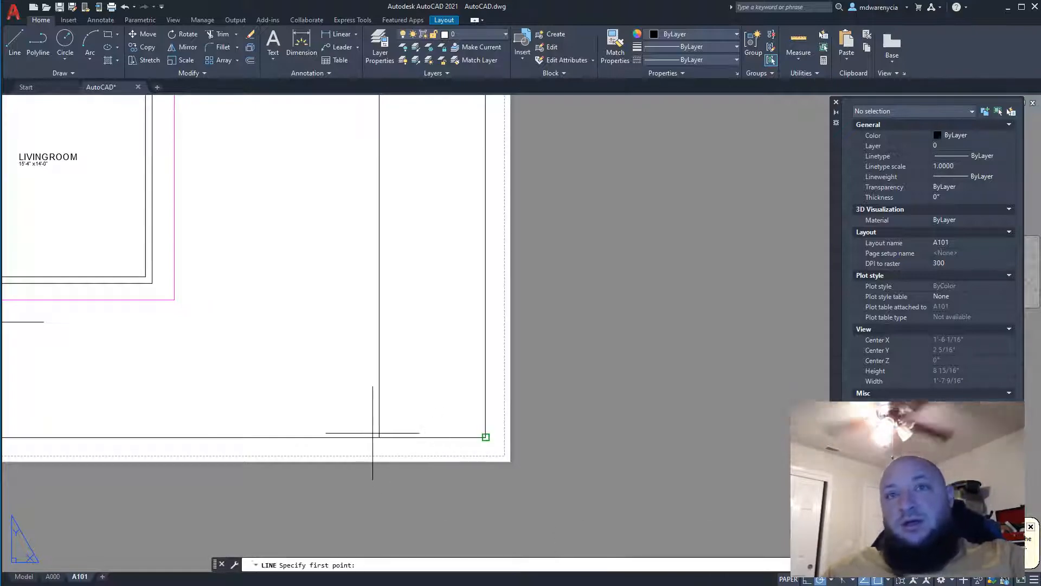
pyautogui.click(379, 437)
pyautogui.click(485, 437)
pyautogui.press('Escape')
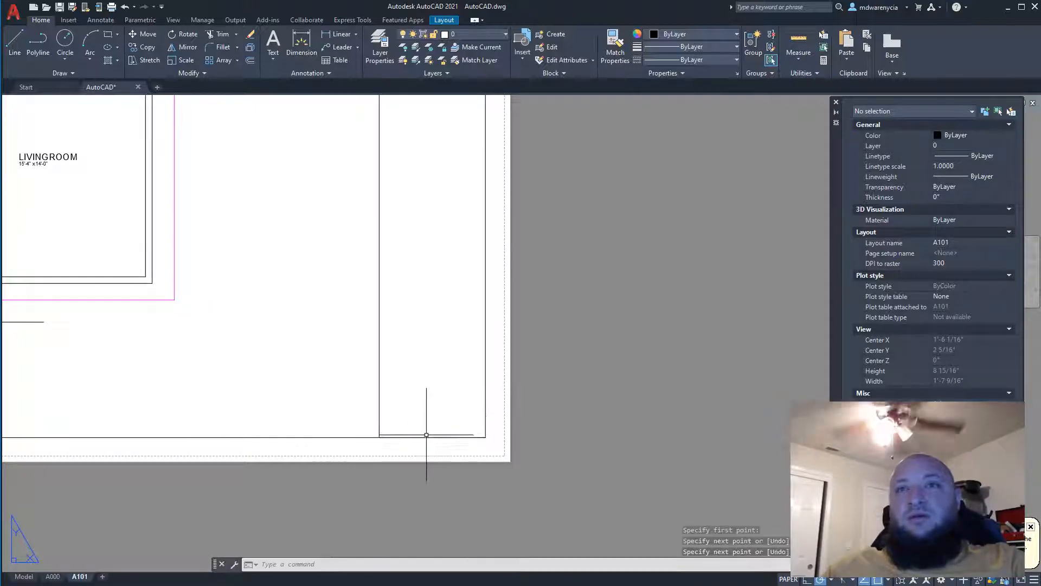
# Move the short line at the bottom of the title block strip straight up 1 inch to form a sheet number box
pyautogui.click(425, 437)
pyautogui.write('m')
pyautogui.press('Return')
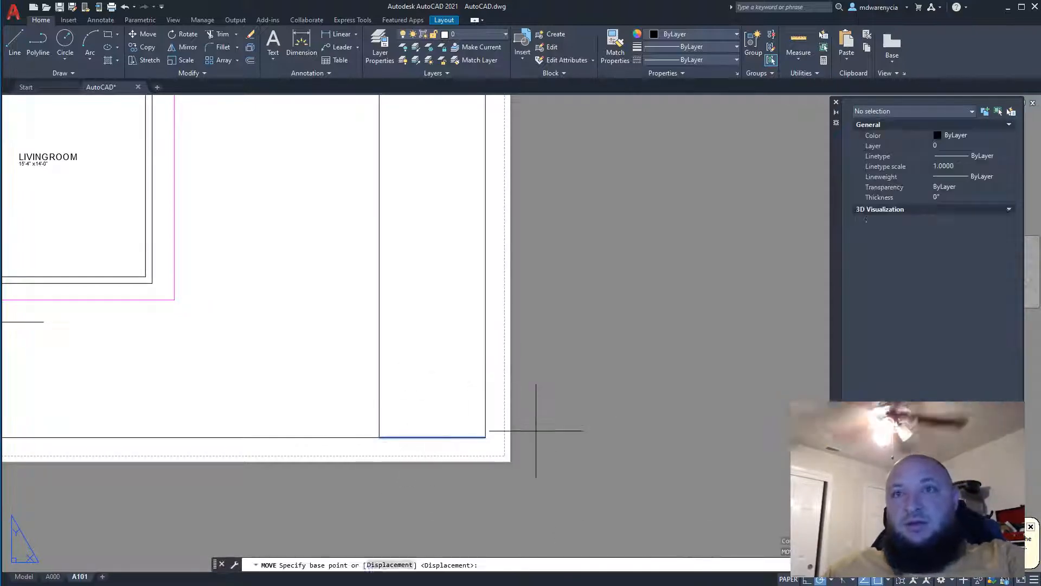
pyautogui.click(534, 429)
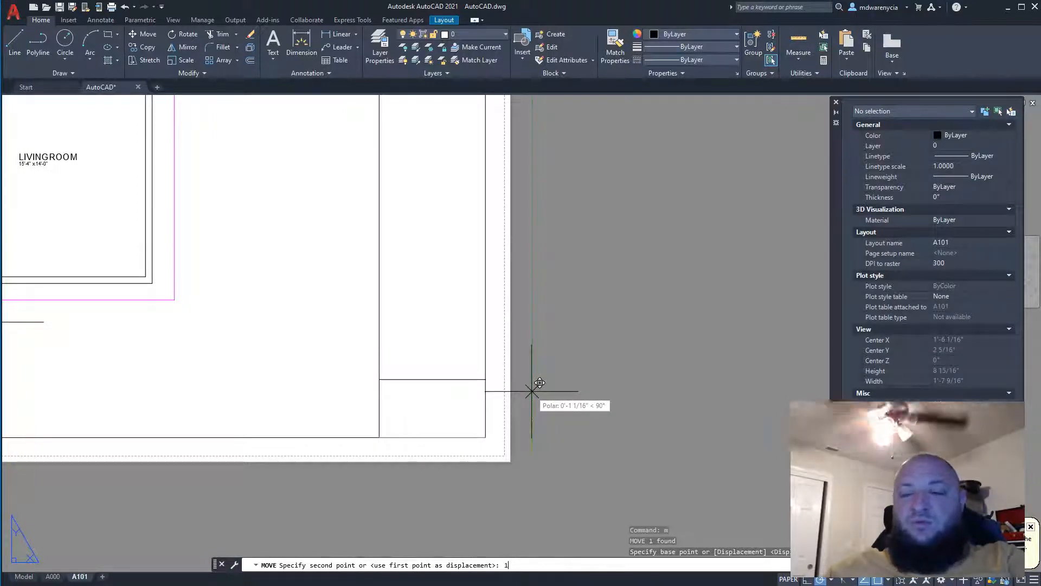
pyautogui.write('1')
pyautogui.press('Return')
pyautogui.press('Escape')
pyautogui.press('Escape')
pyautogui.click(475, 407)
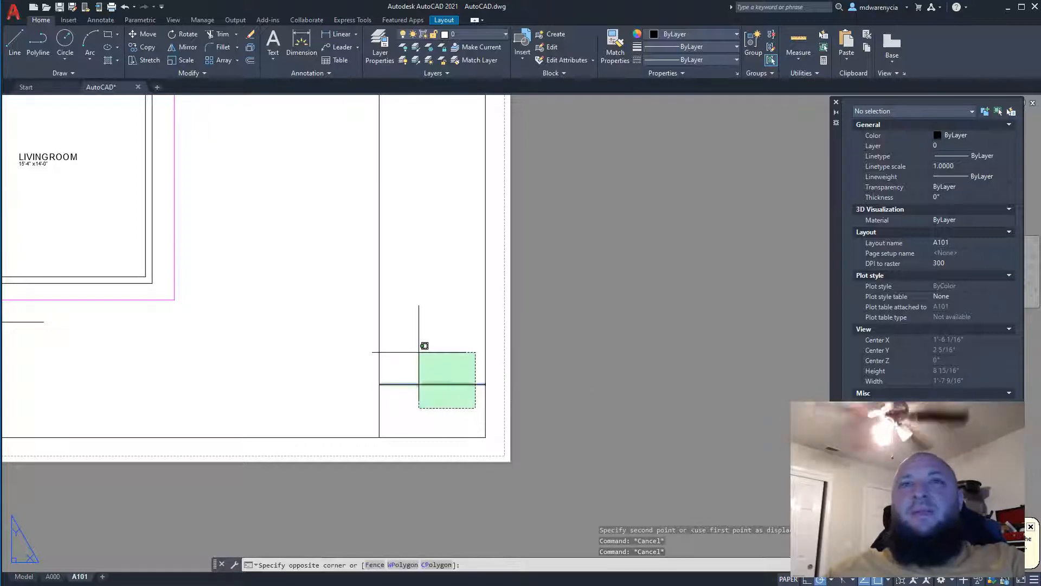
pyautogui.click(419, 351)
pyautogui.moveTo(418, 356); pyautogui.dragTo(374, 488, button='middle')
pyautogui.scroll(-4, 374, 487)
pyautogui.press('Escape')
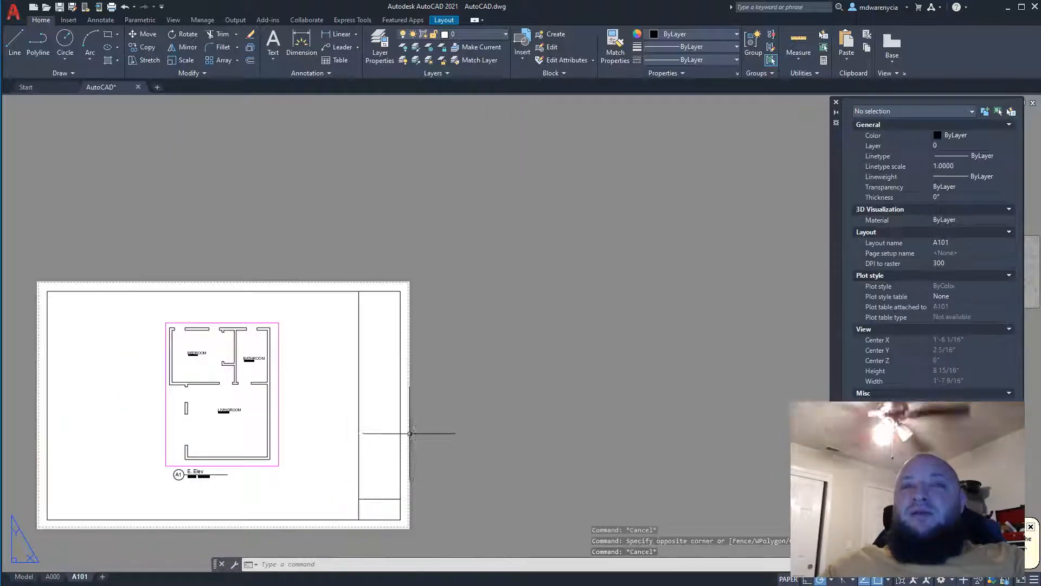
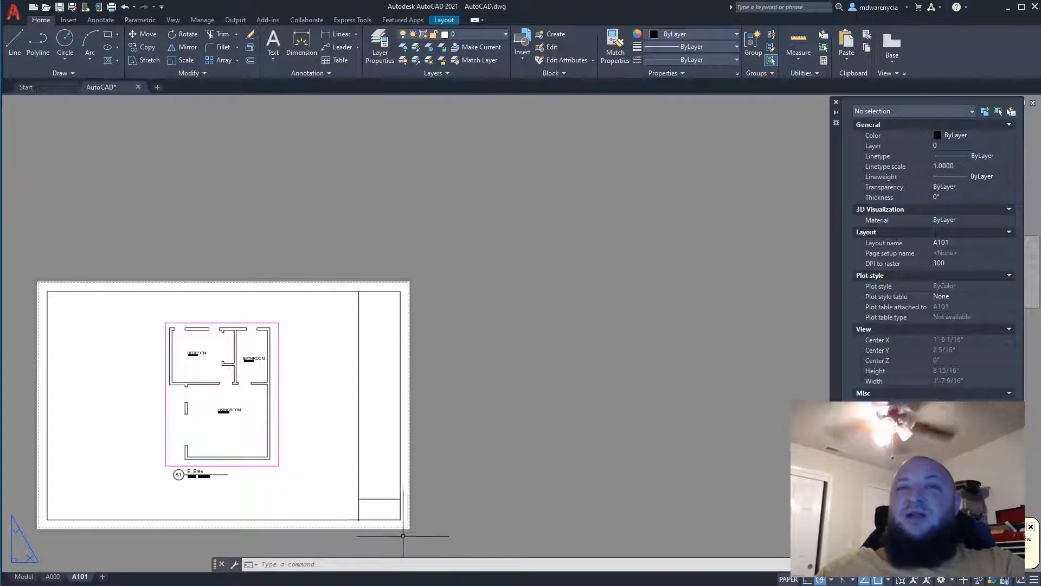
pyautogui.scroll(4, 385, 530)
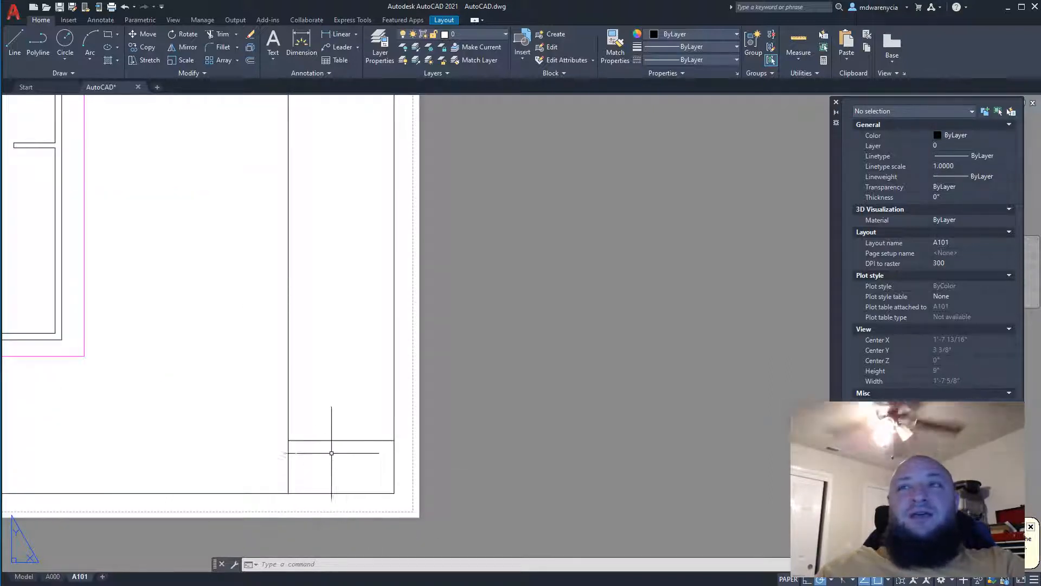
pyautogui.scroll(-4, 348, 490)
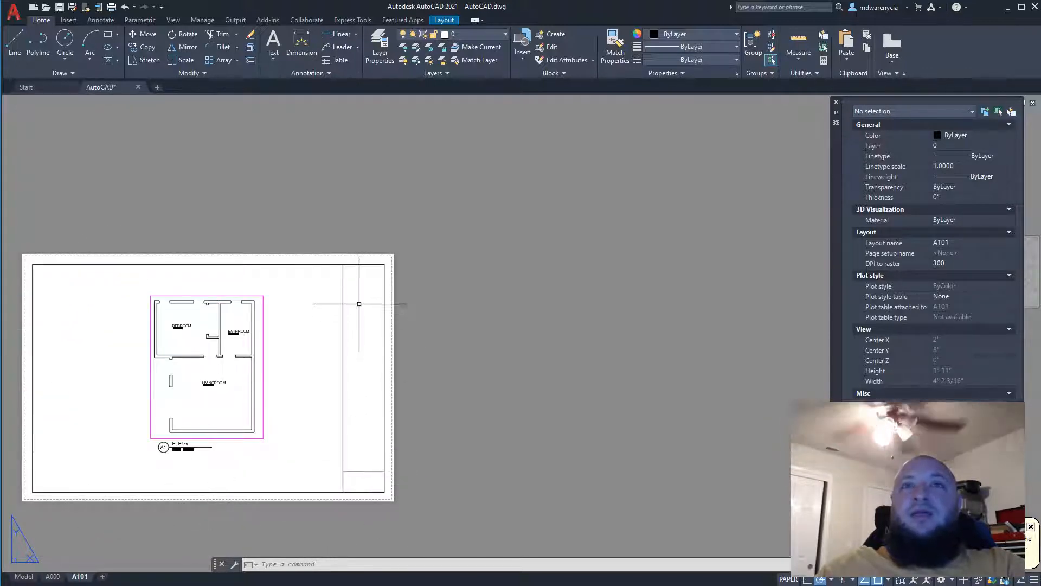
pyautogui.scroll(6, 360, 390)
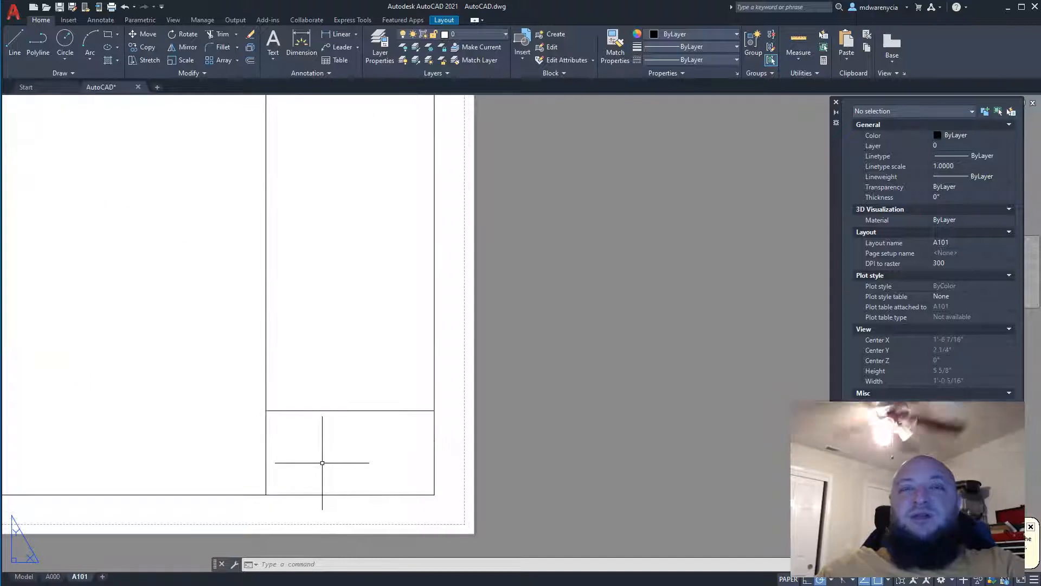
pyautogui.click(356, 469)
pyautogui.click(284, 443)
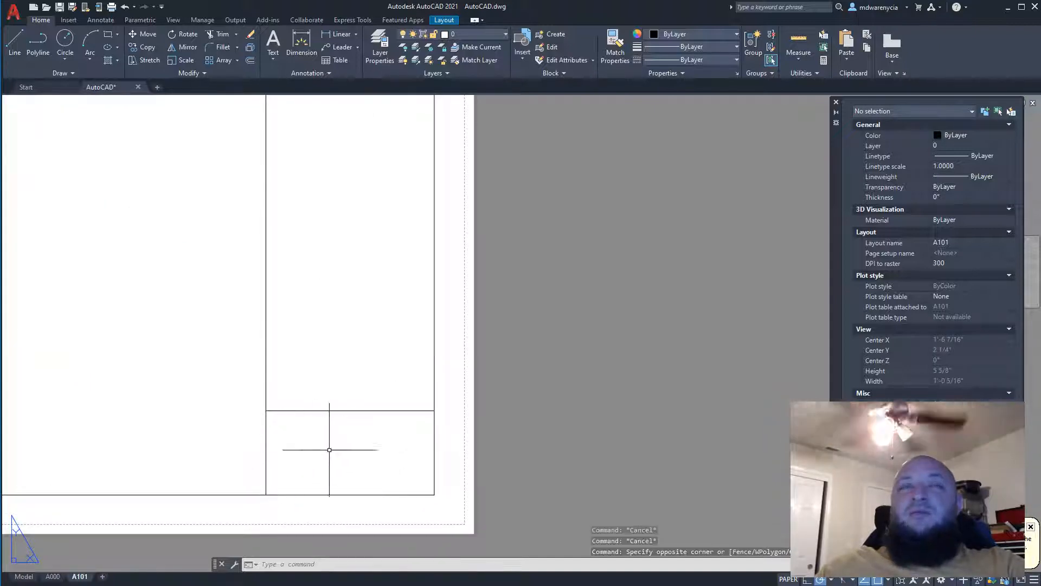
# Start single-line text in the Note style and set its justification to Center
pyautogui.click(100, 20)
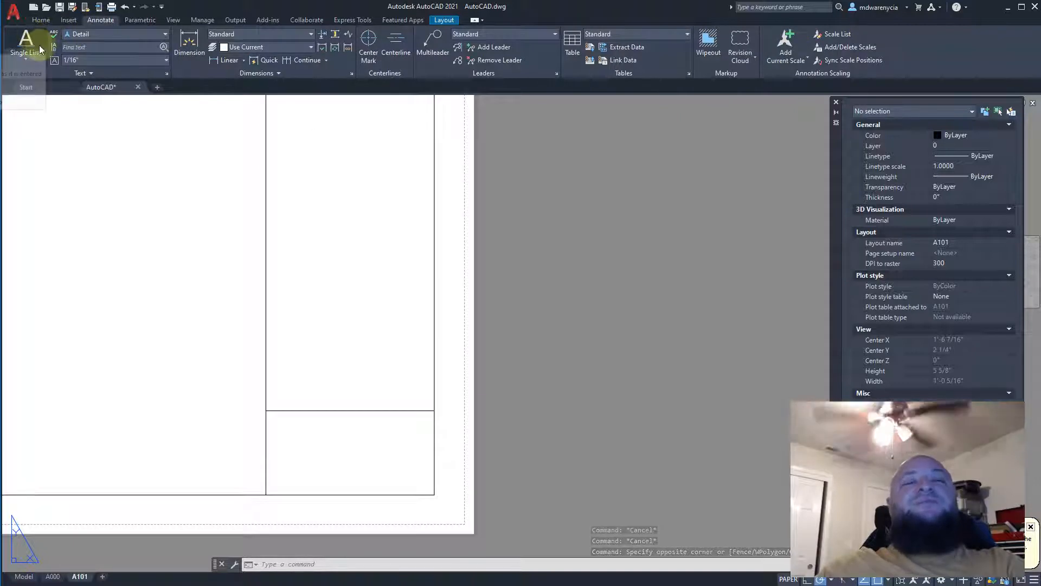
pyautogui.click(108, 35)
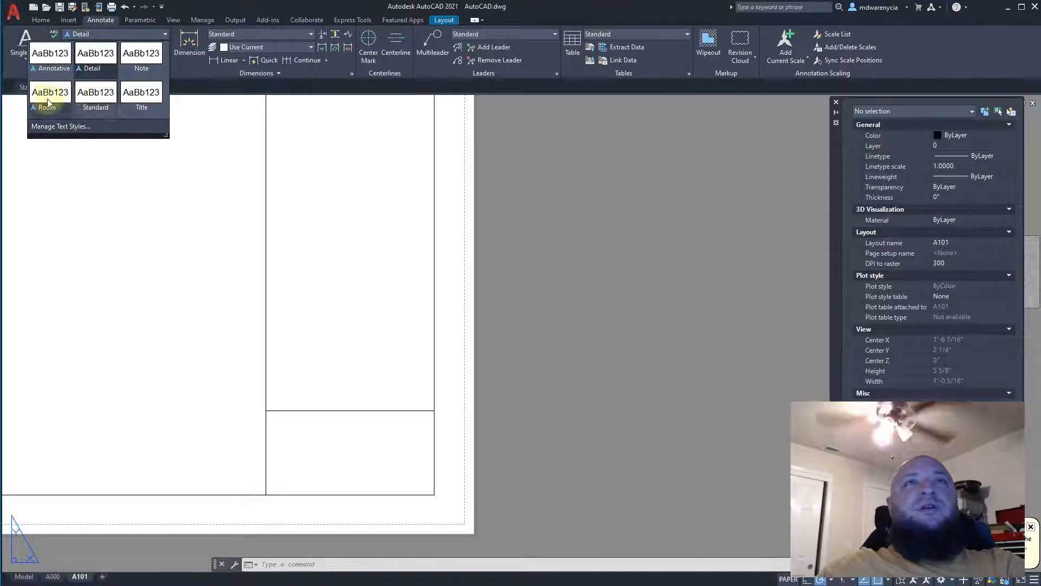
pyautogui.click(148, 61)
pyautogui.click(25, 42)
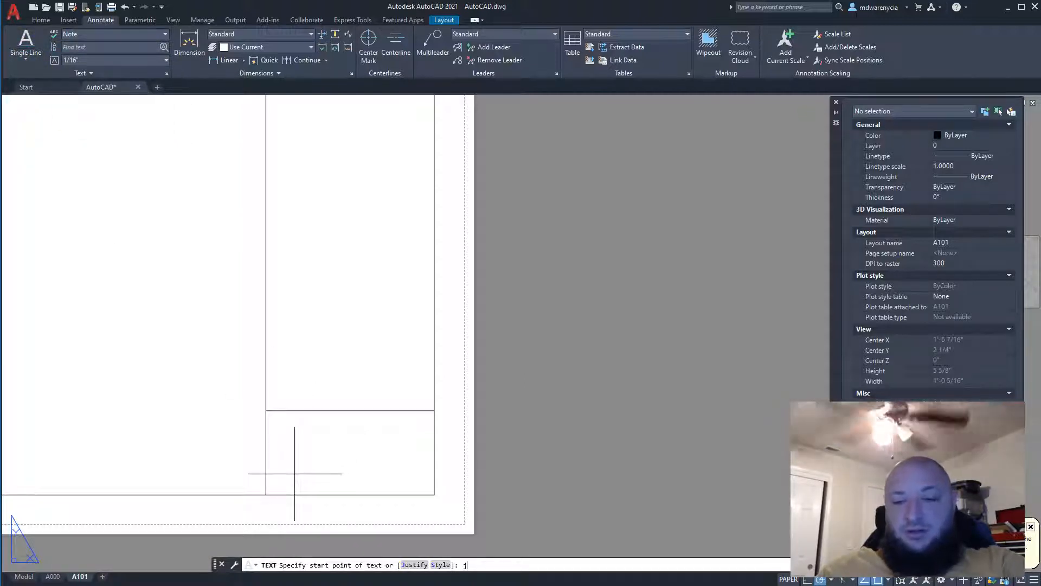
pyautogui.press('Return')
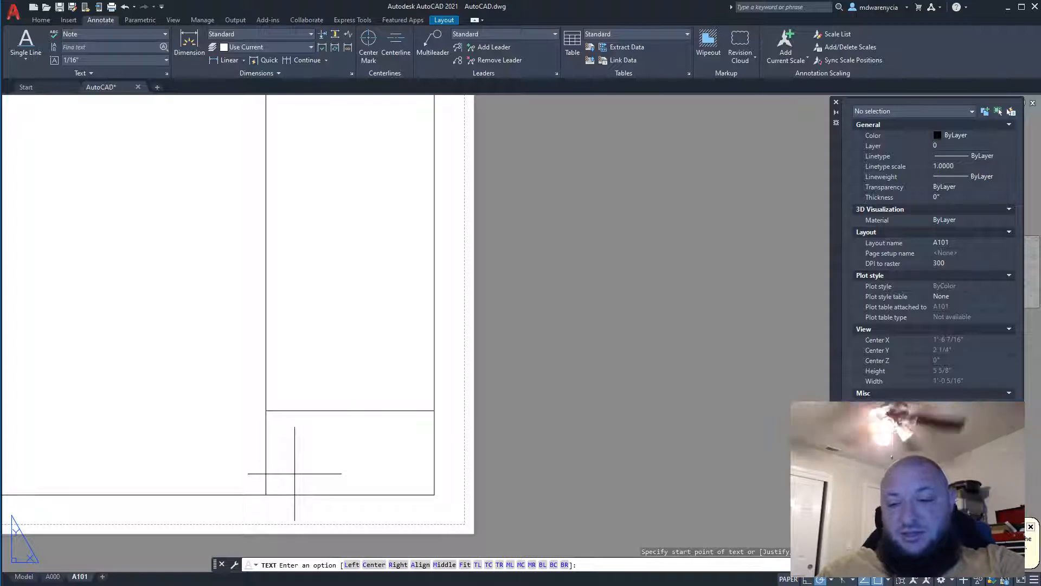
pyautogui.write('c')
pyautogui.press('Return')
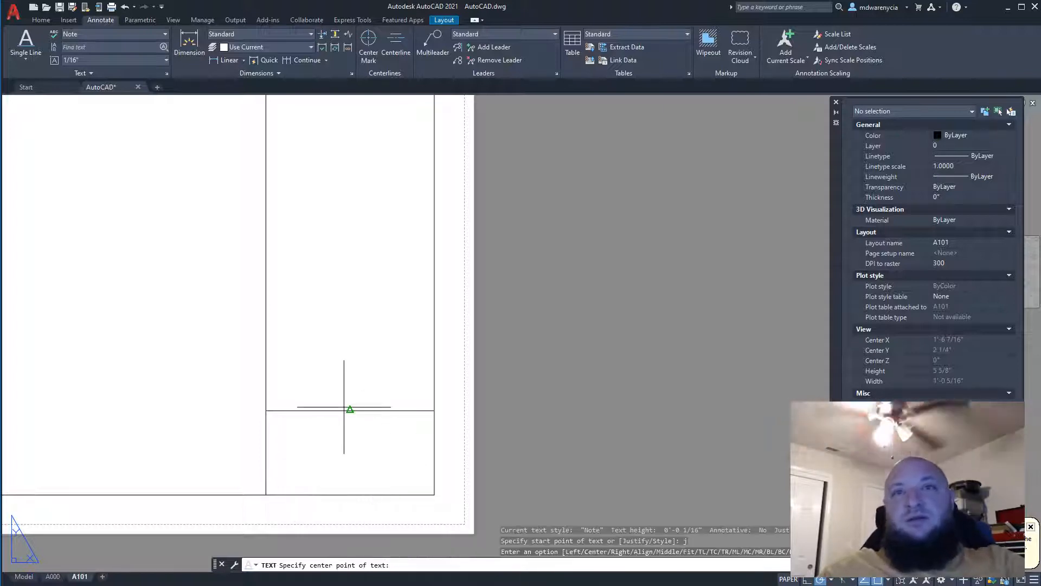
pyautogui.click(350, 402)
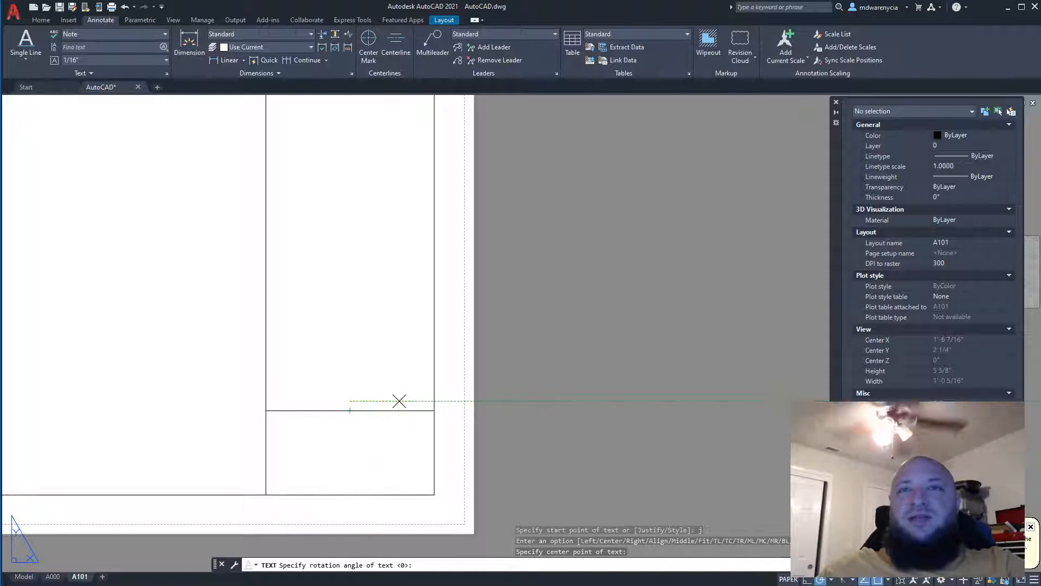
pyautogui.press('Return')
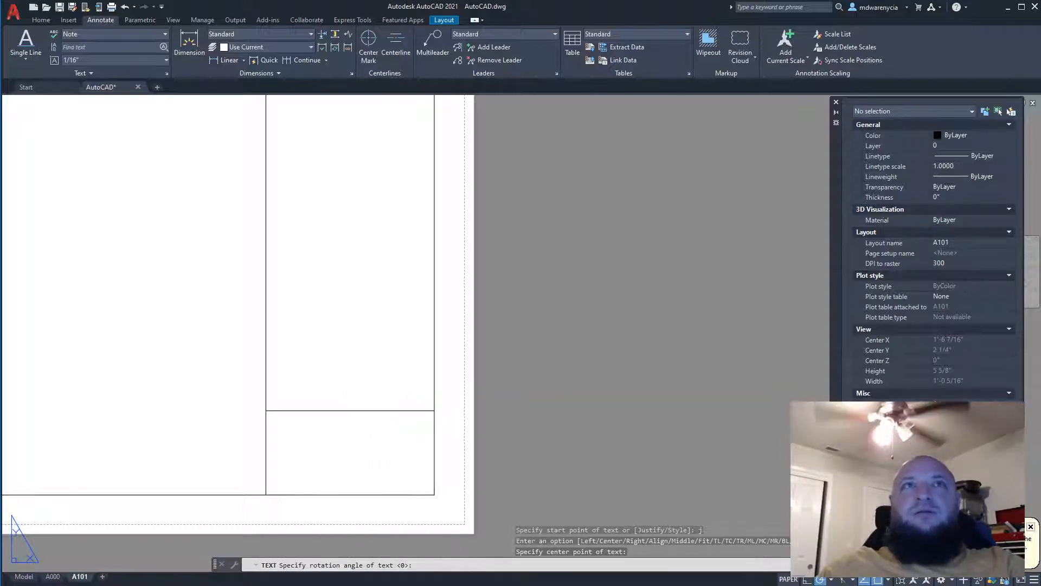
pyautogui.press('Escape')
pyautogui.press('Escape')
pyautogui.press('Escape')
# Place the single-line text "A101" in the Title style, horizontally, centered on the midpoint of the sheet number box's upper line
pyautogui.click(116, 35)
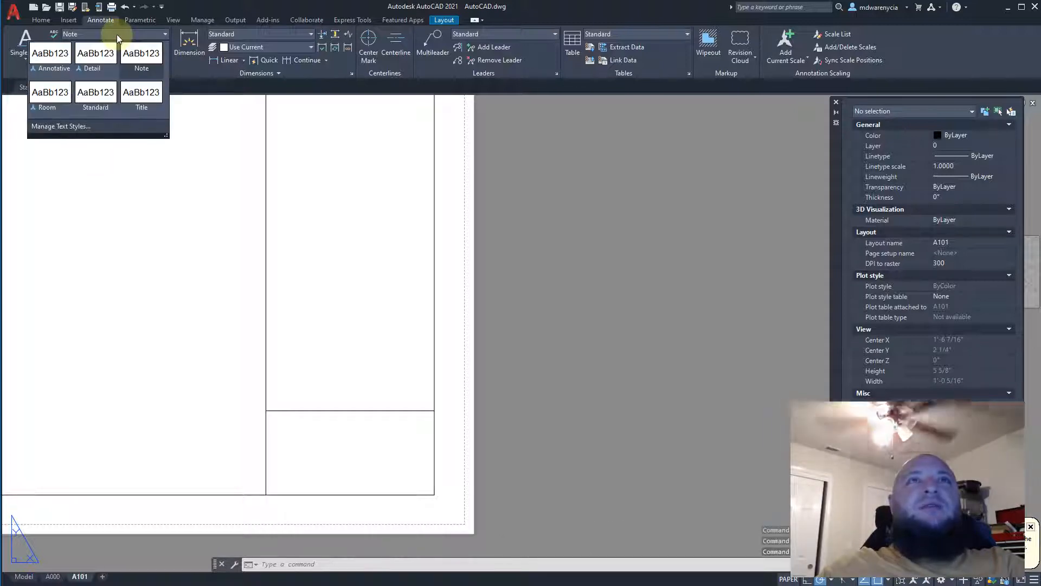
pyautogui.click(137, 94)
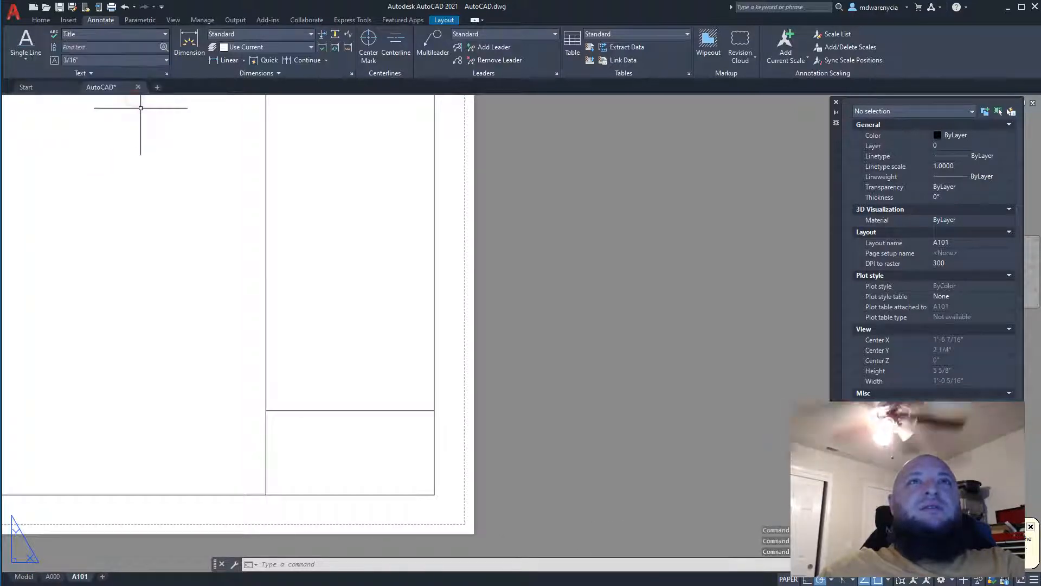
pyautogui.click(25, 43)
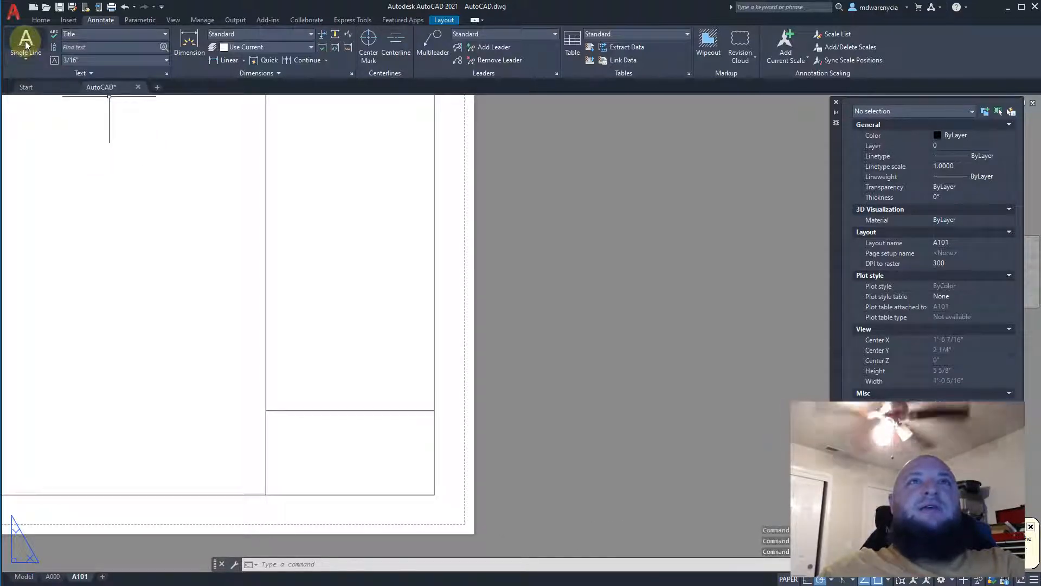
pyautogui.click(350, 410)
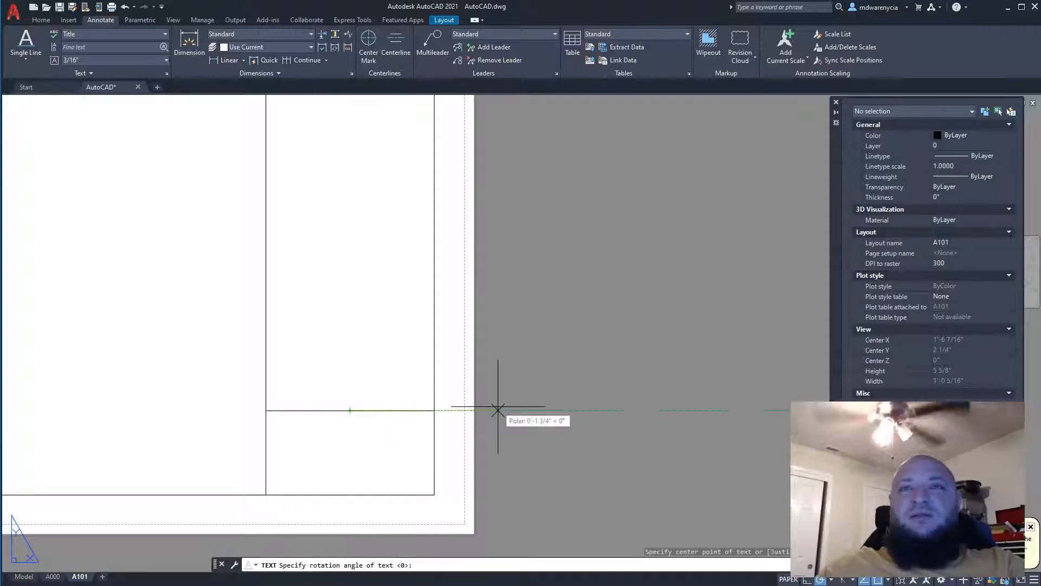
pyautogui.click(497, 409)
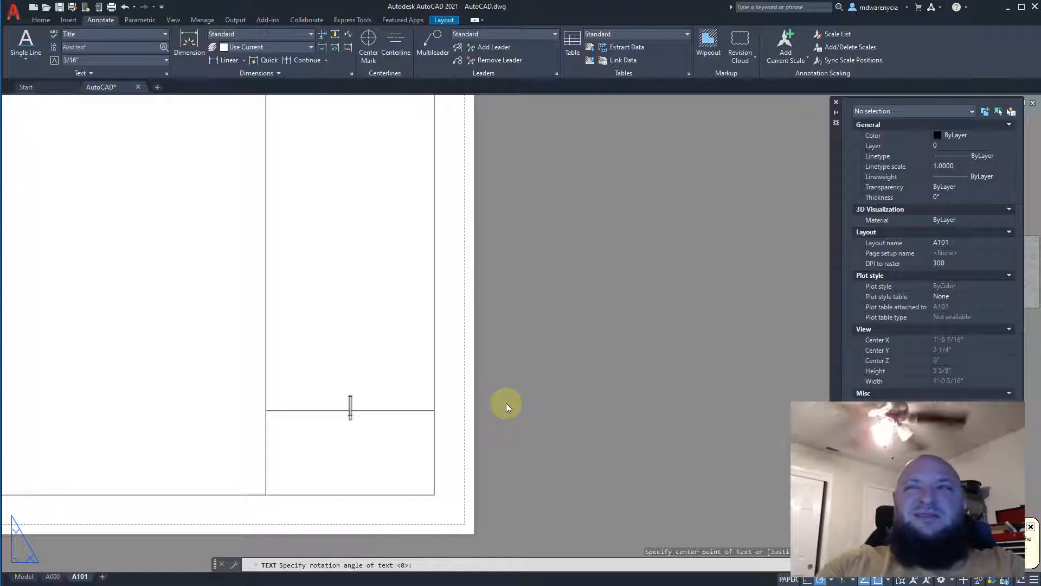
pyautogui.write('a')
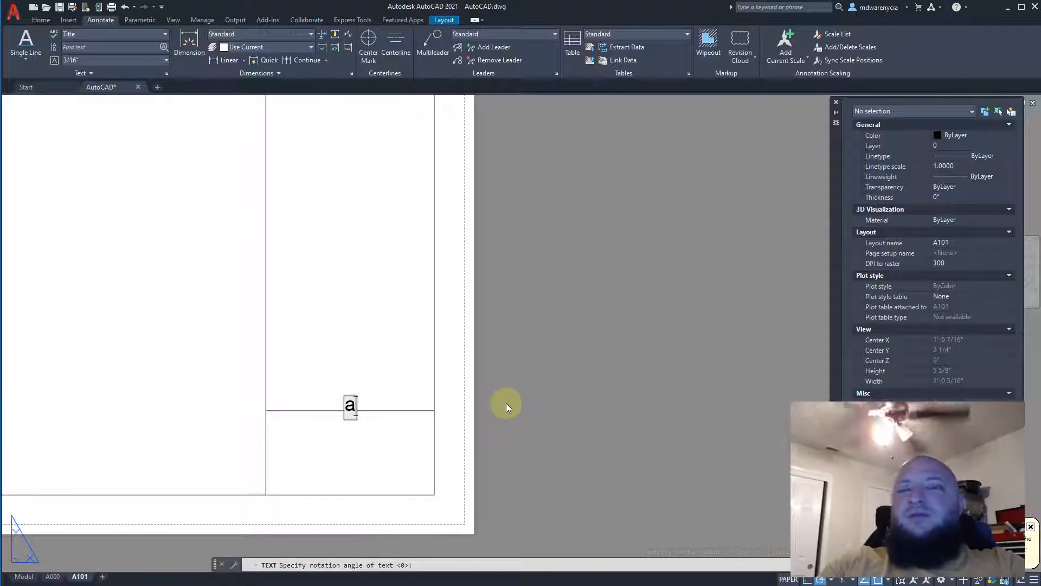
pyautogui.press('BackSpace')
pyautogui.write('A10')
pyautogui.press('BackSpace')
pyautogui.press('BackSpace')
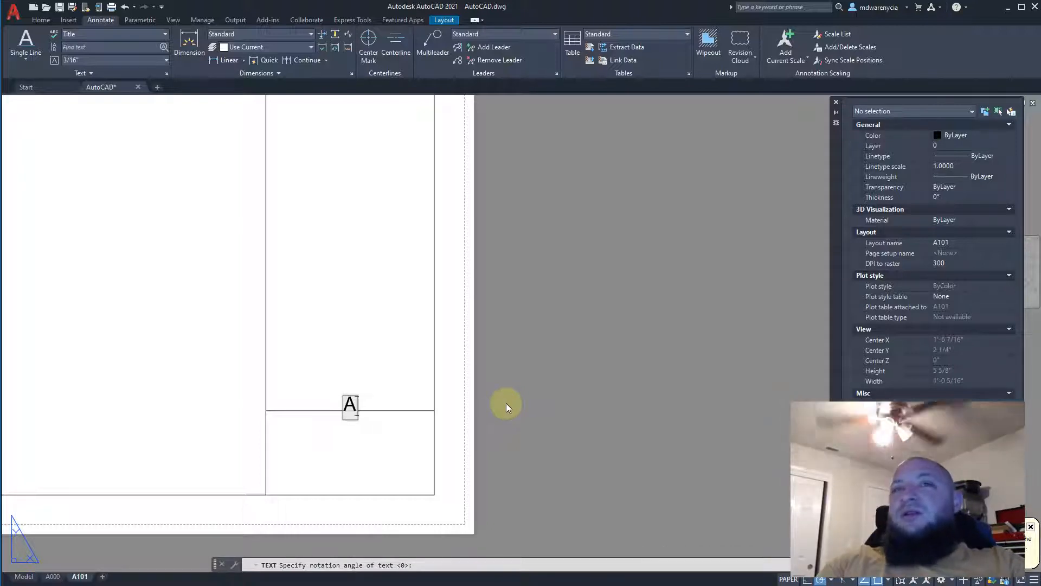
pyautogui.write('101')
pyautogui.press('Return')
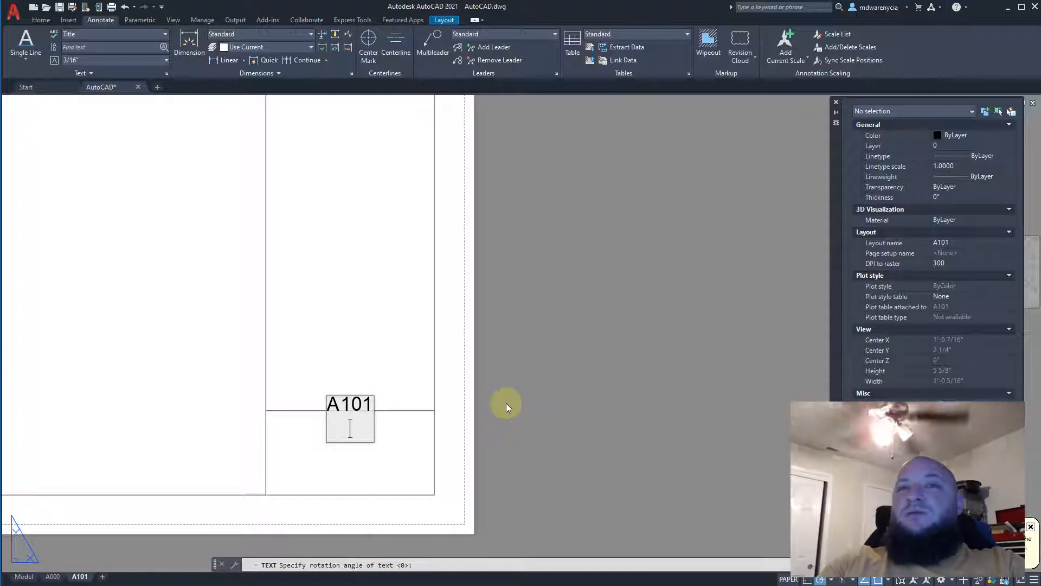
pyautogui.press('Return')
pyautogui.press('Escape')
# Move the A101 text straight down into the middle of the sheet number box
pyautogui.click(340, 405)
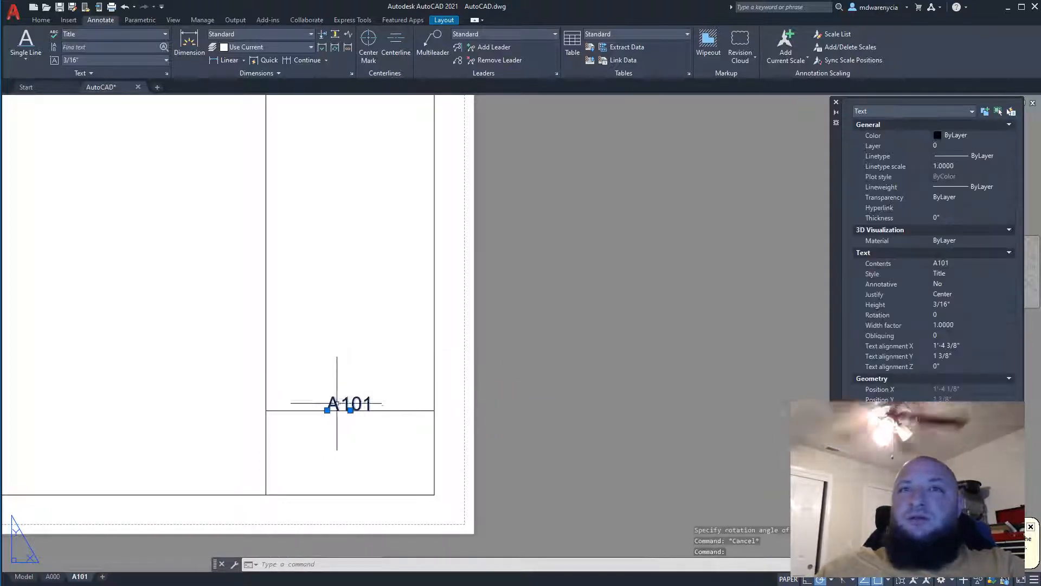
pyautogui.click(350, 410)
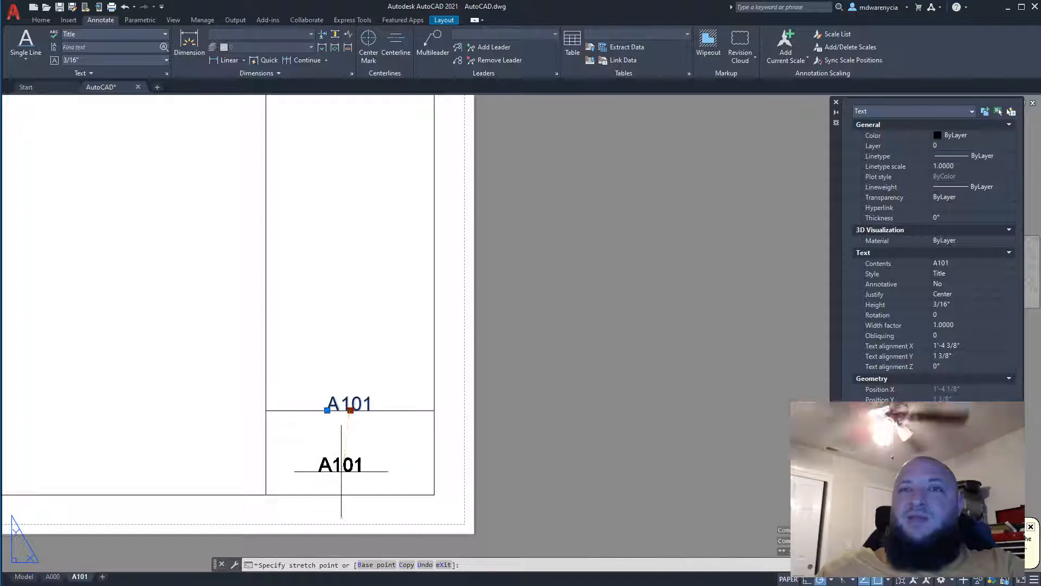
pyautogui.click(350, 460)
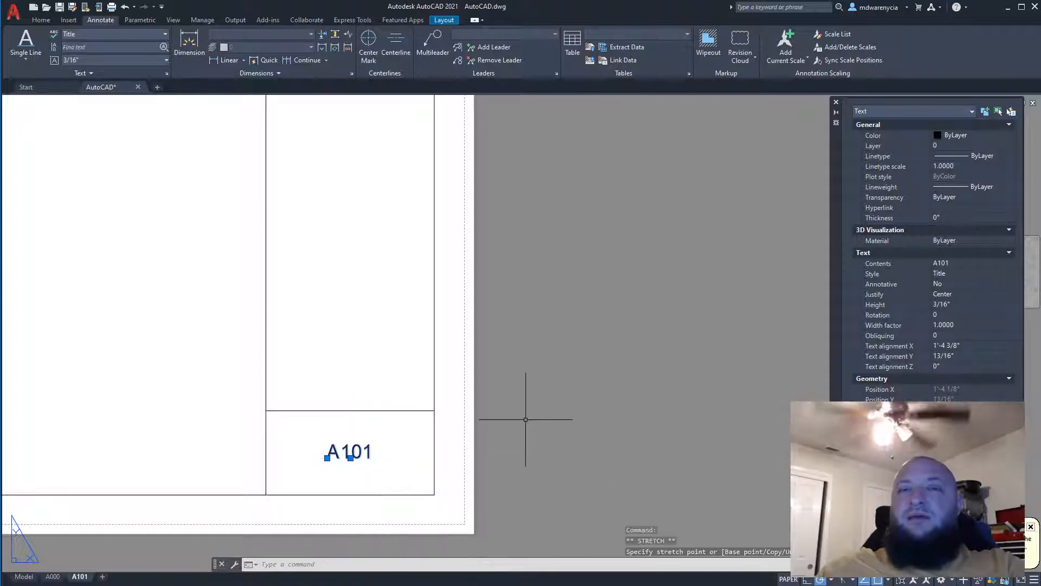
pyautogui.press('Escape')
pyautogui.scroll(-2, 520, 423)
pyautogui.press('Escape')
pyautogui.scroll(-4, 499, 430)
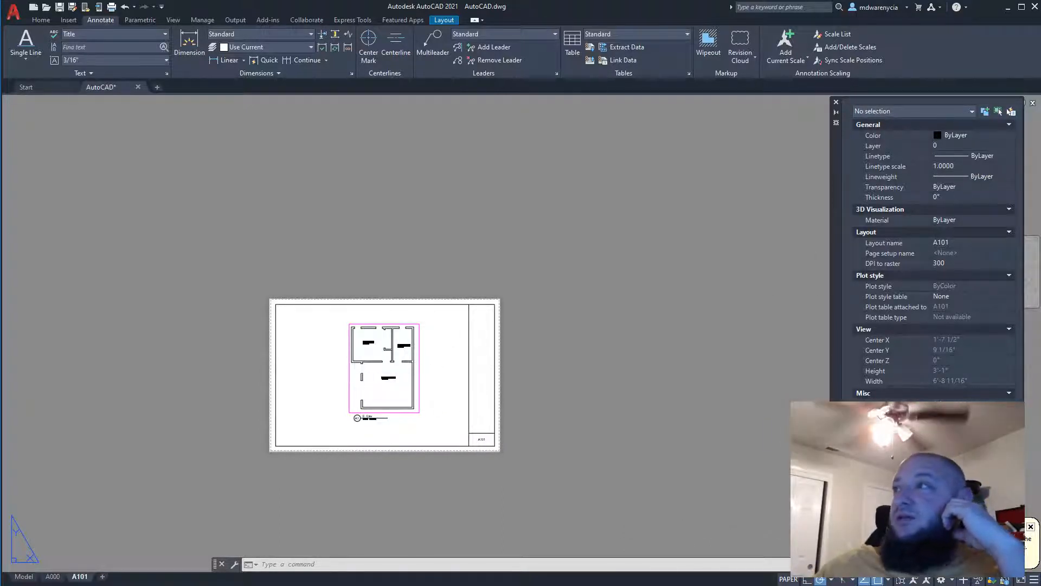
pyautogui.scroll(2, 448, 457)
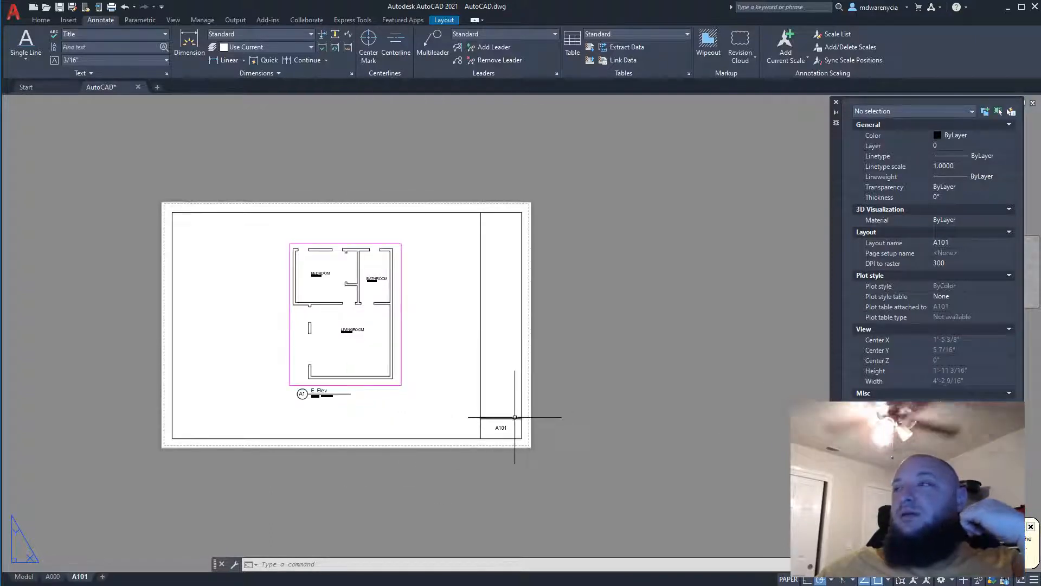
pyautogui.click(516, 443)
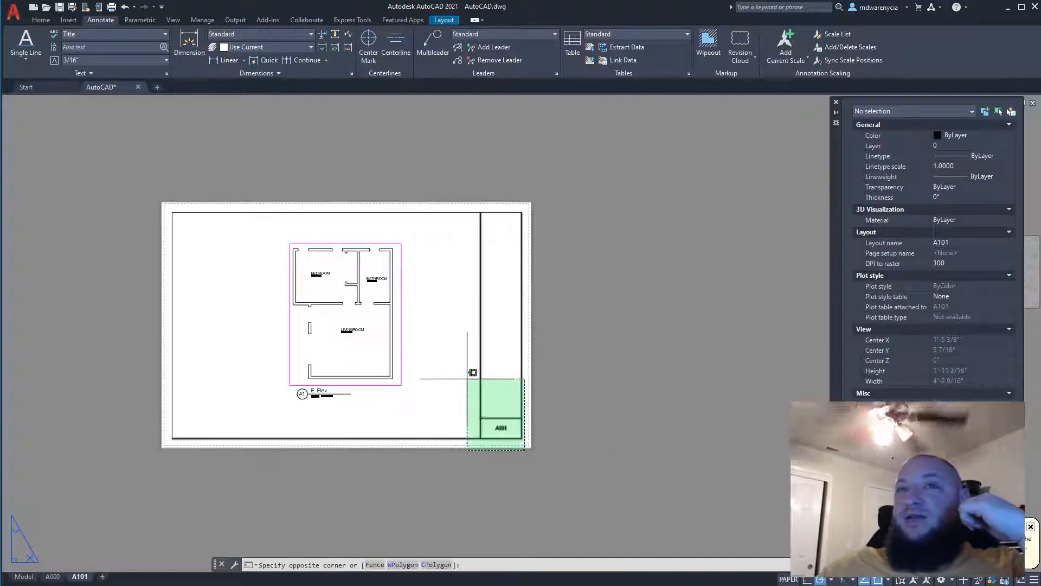
pyautogui.click(472, 373)
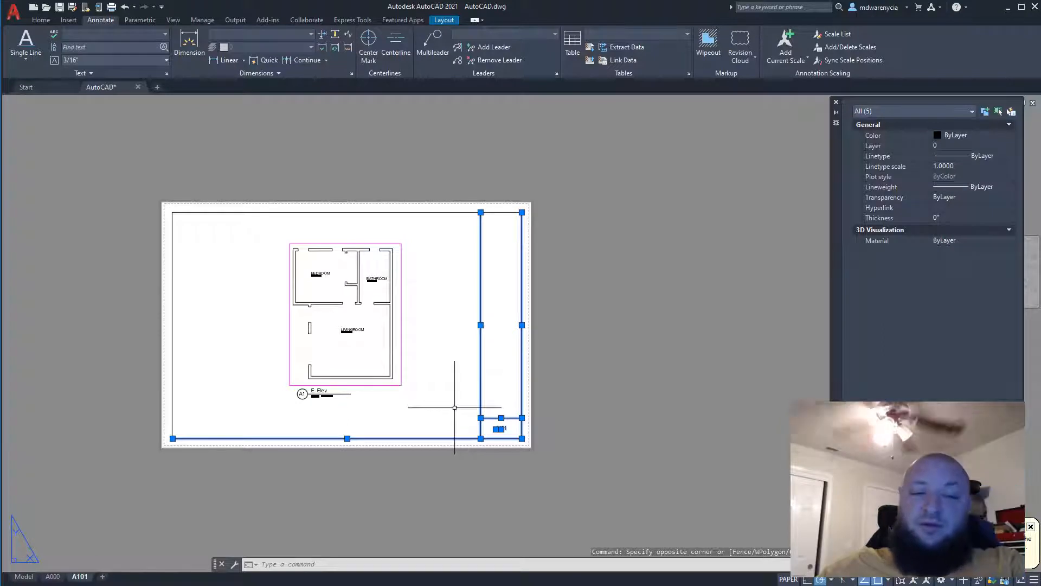
pyautogui.press('Escape')
pyautogui.press('Escape')
pyautogui.click(398, 414)
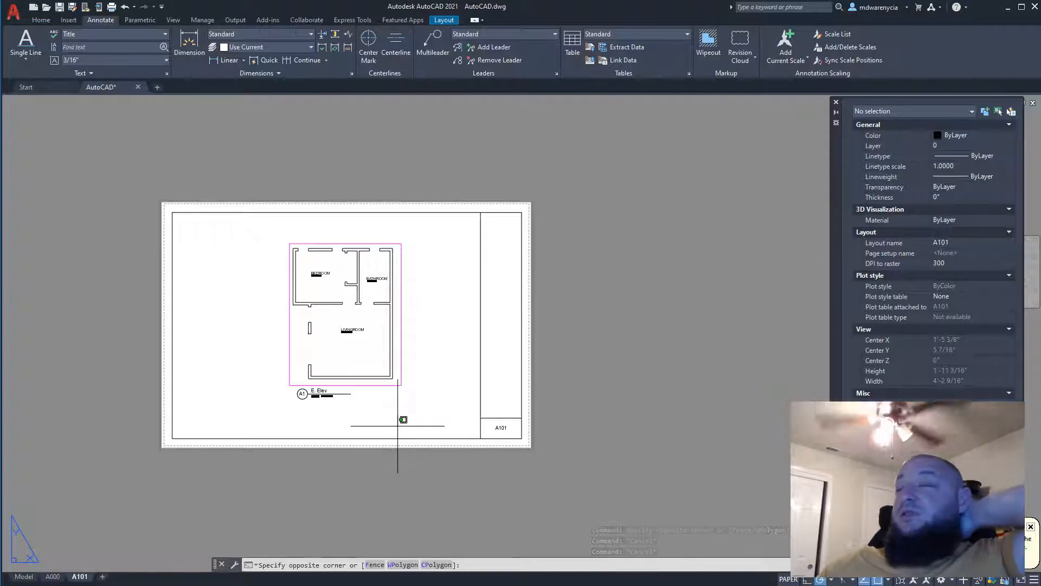
pyautogui.click(674, 510)
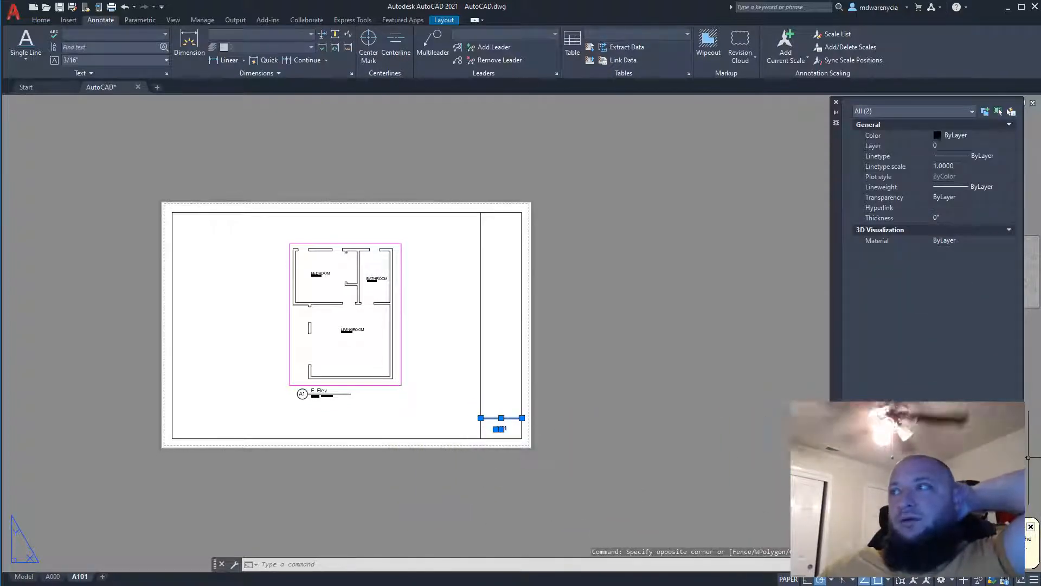
pyautogui.press('Escape')
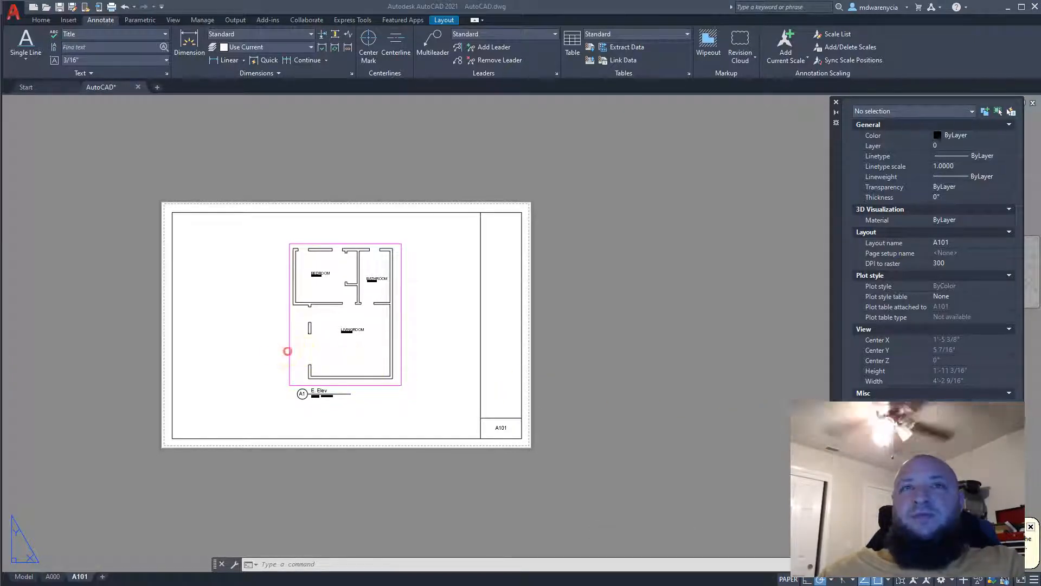
pyautogui.click(289, 348)
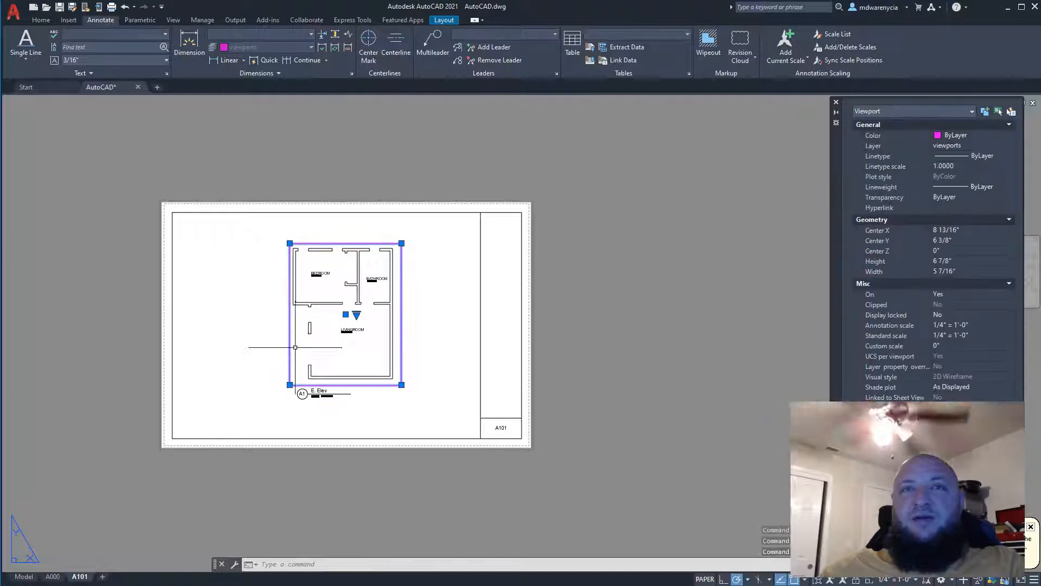
pyautogui.press('Escape')
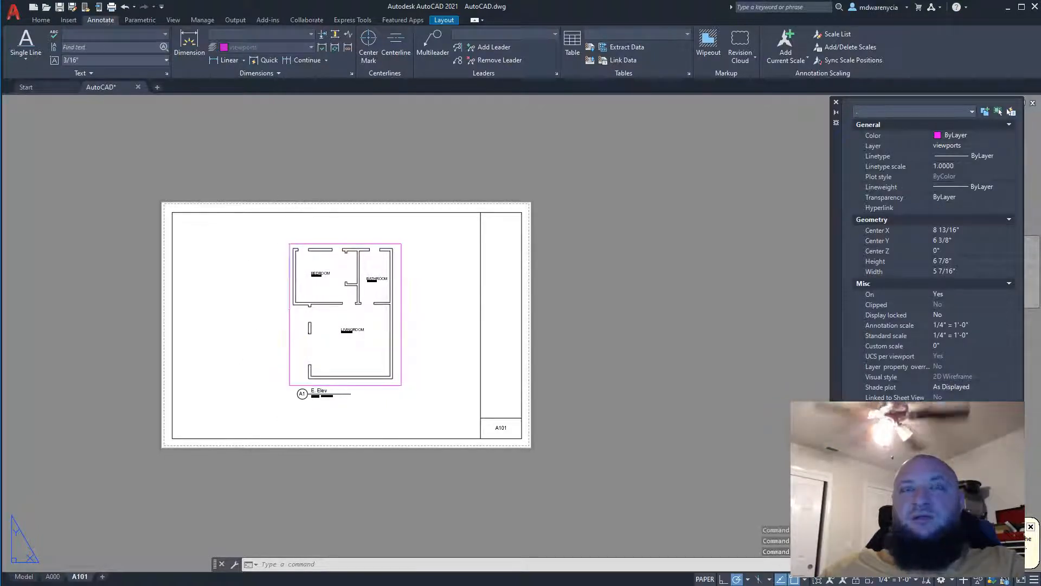
# Create a copy of the A101 layout, placed at the end of the layouts
pyautogui.rightClick(75, 578)
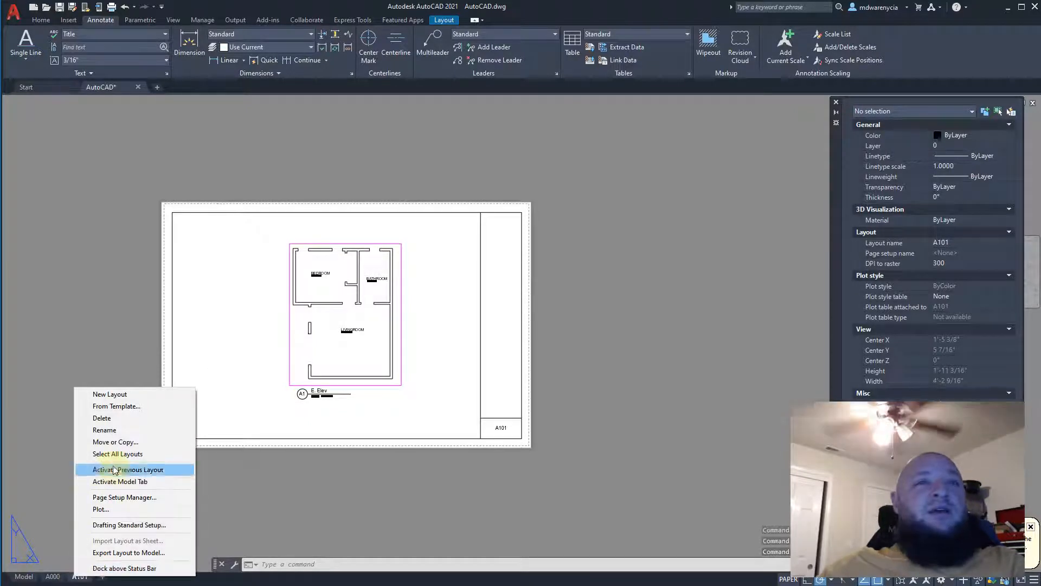
pyautogui.click(94, 443)
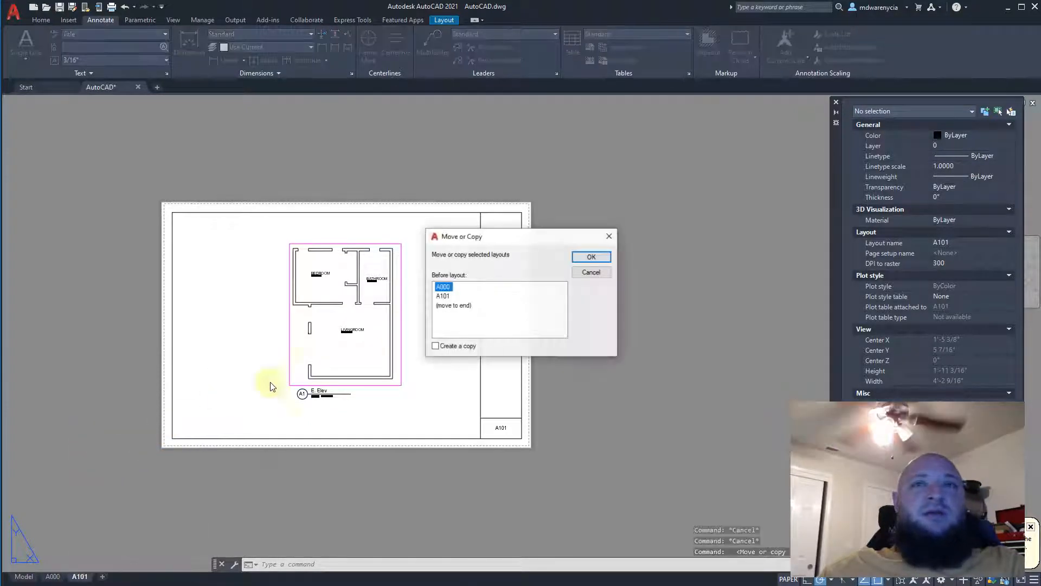
pyautogui.click(451, 307)
pyautogui.click(445, 345)
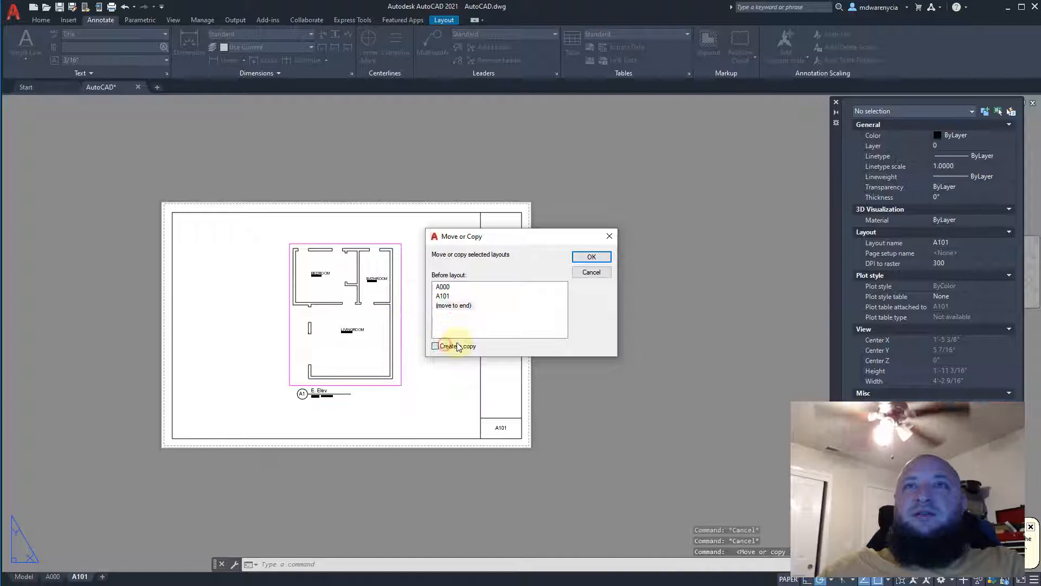
pyautogui.click(591, 256)
pyautogui.scroll(2, 355, 395)
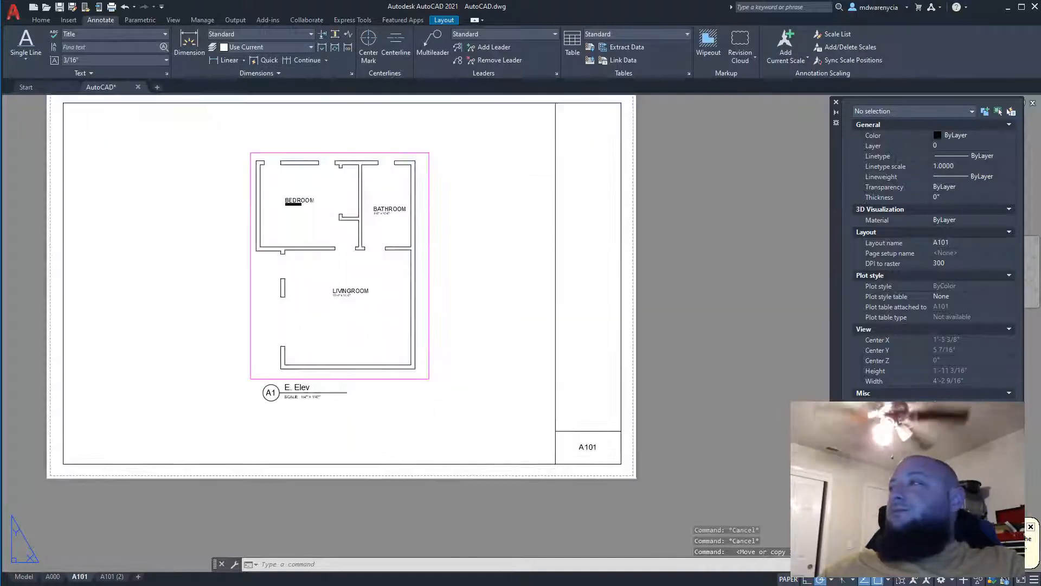
# Activate the floor plan viewport on layout A101 and turn on the built-ins and doors layers
pyautogui.moveTo(372, 413); pyautogui.dragTo(383, 453, button='middle')
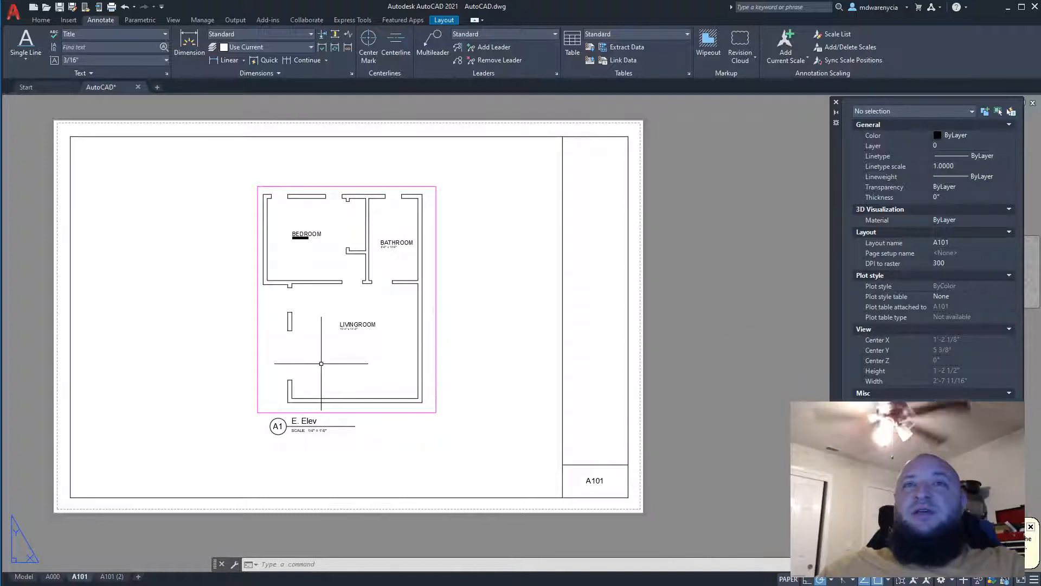
pyautogui.doubleClick(328, 365)
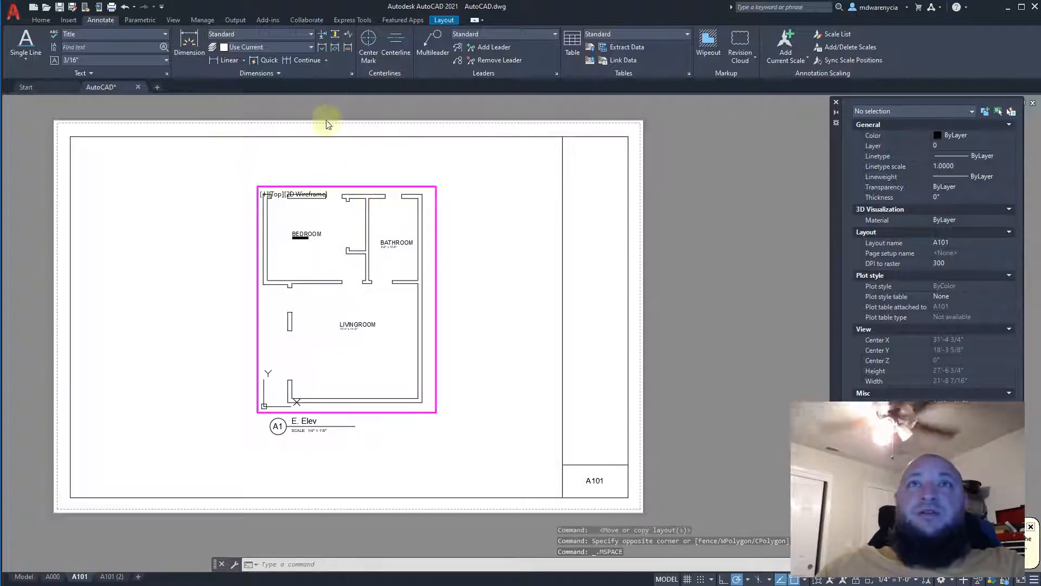
pyautogui.click(330, 338)
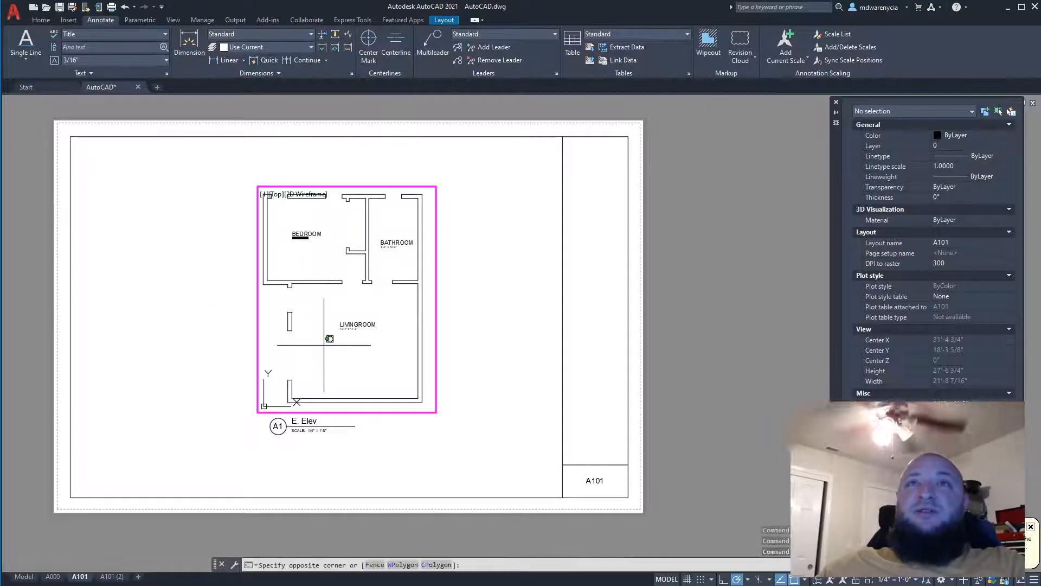
pyautogui.press('Escape')
pyautogui.press('Escape')
pyautogui.click(40, 19)
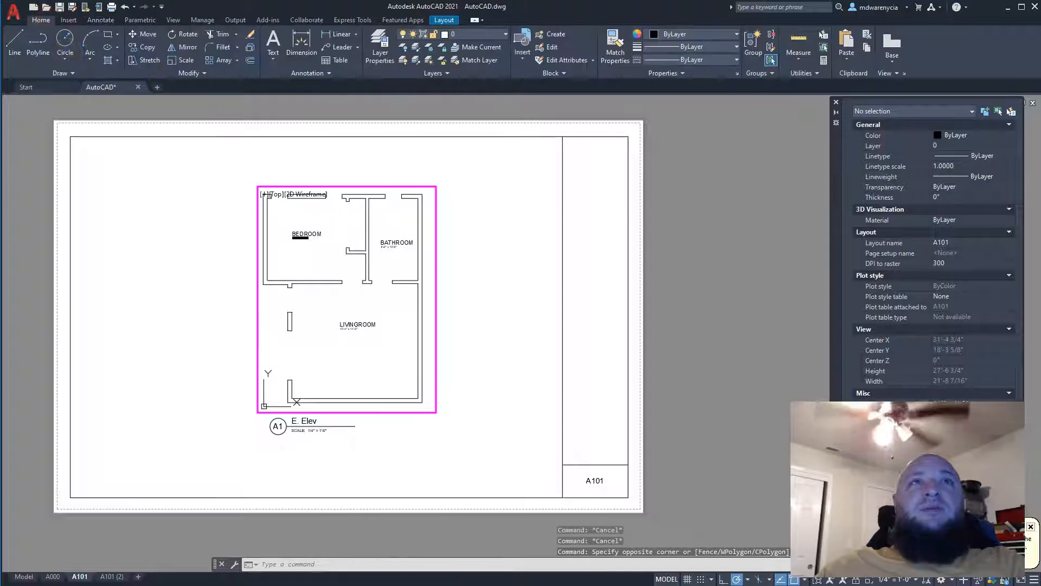
pyautogui.click(478, 33)
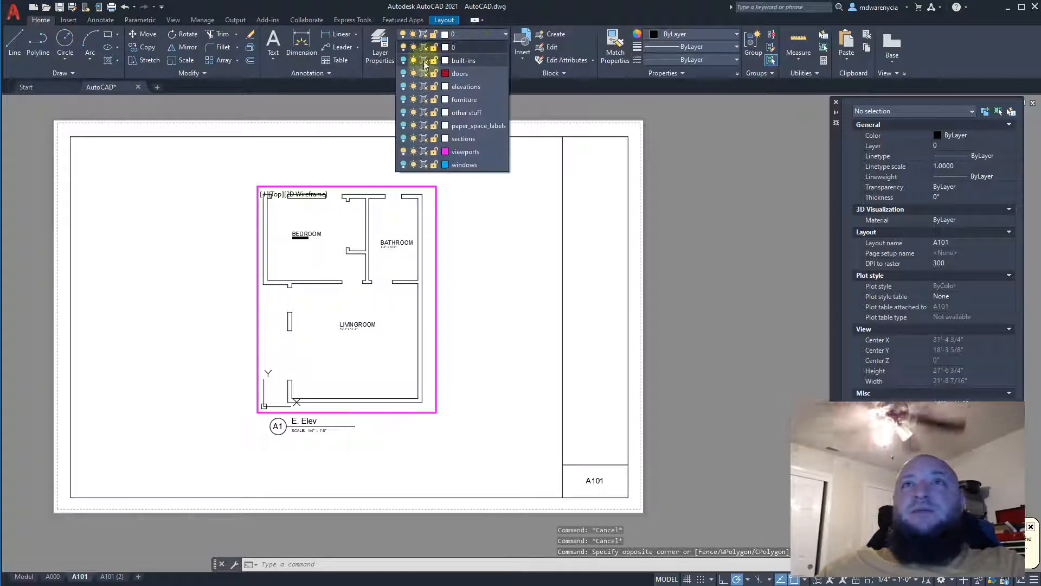
pyautogui.click(406, 61)
pyautogui.click(403, 73)
# Turn on the elevations, furniture and other stuff layers, keeping elevations as the current layer
pyautogui.click(402, 89)
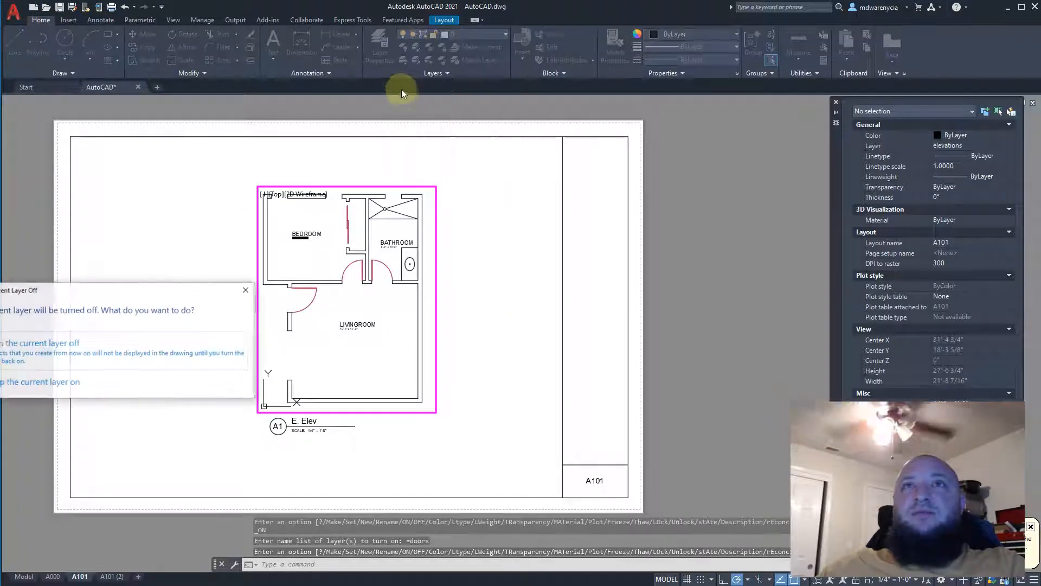
pyautogui.click(137, 345)
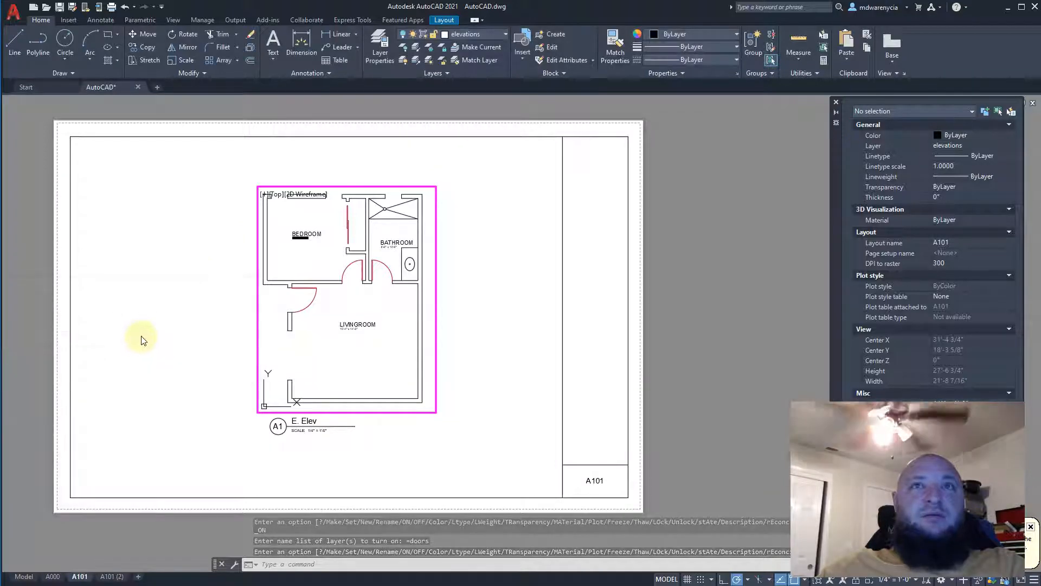
pyautogui.click(485, 34)
pyautogui.click(403, 87)
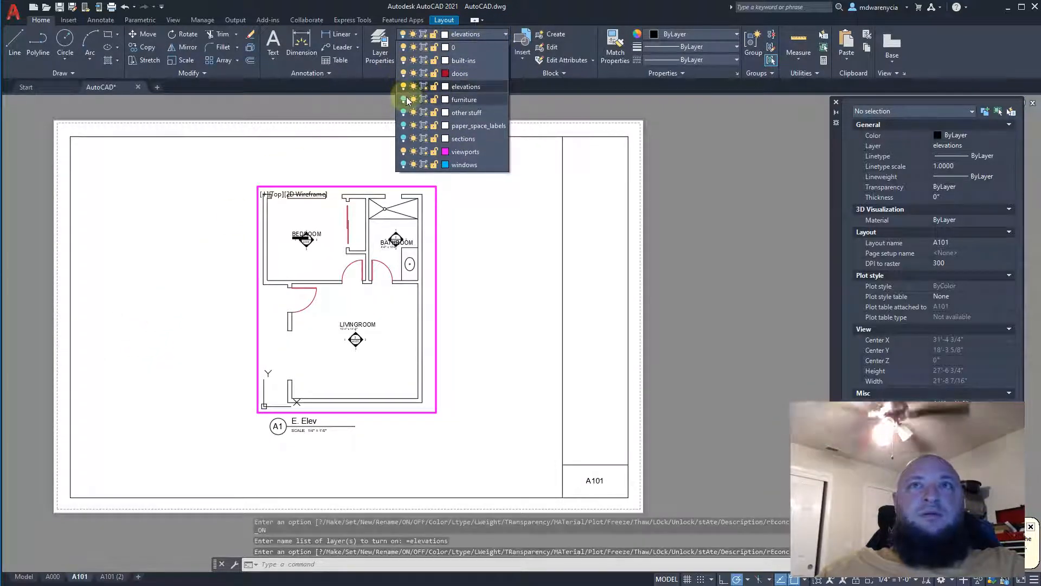
pyautogui.click(404, 100)
pyautogui.click(403, 113)
# Make paper_space_labels the current layer and turn on the paper_space_labels, sections and windows layers
pyautogui.click(403, 125)
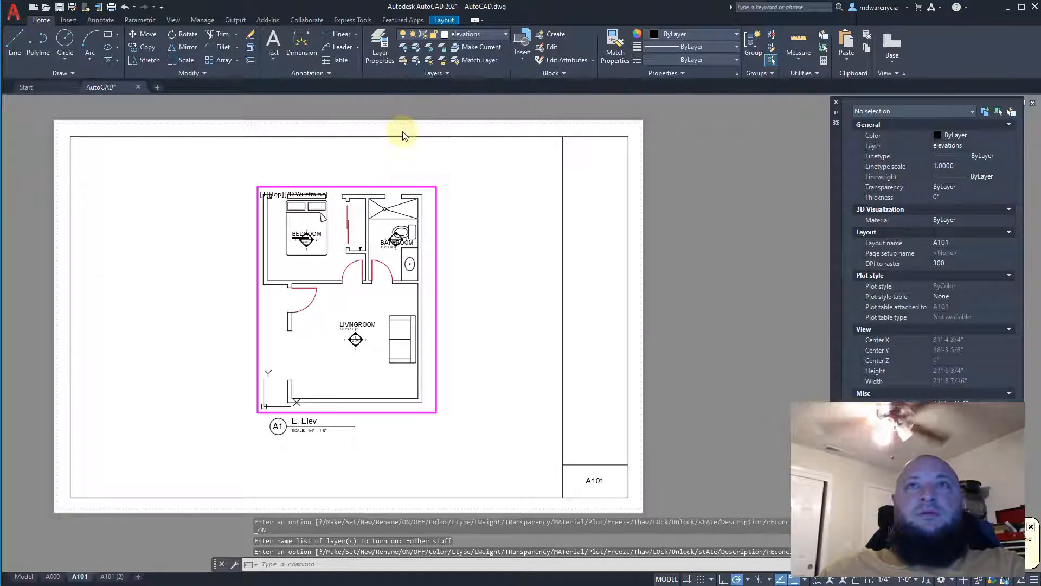
pyautogui.click(105, 354)
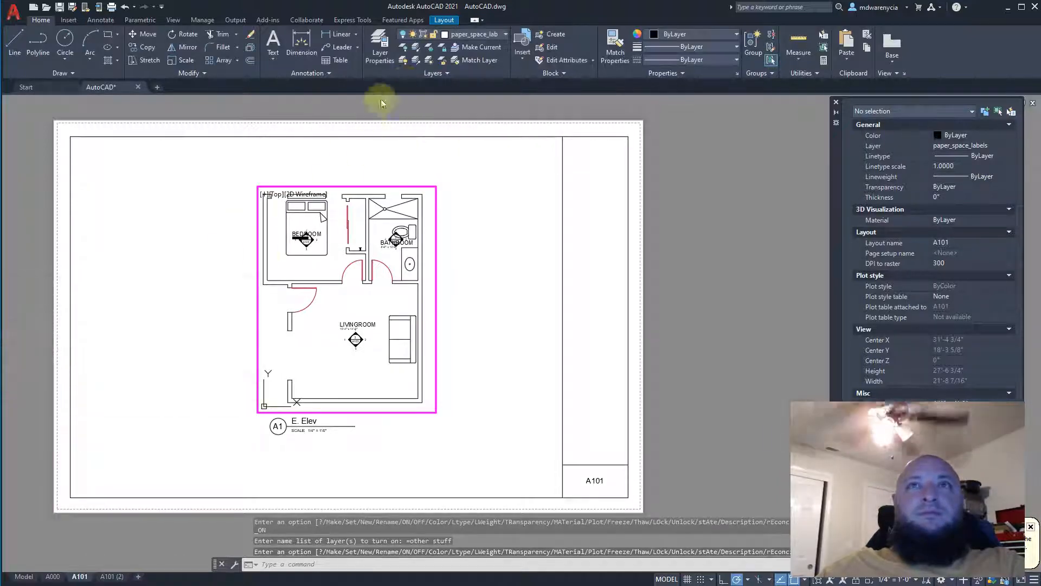
pyautogui.click(478, 33)
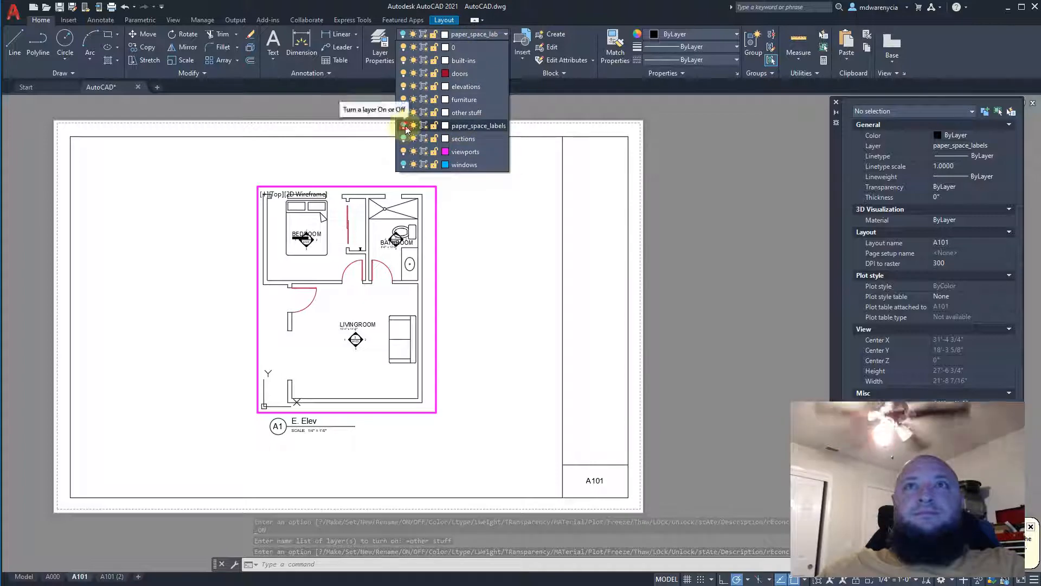
pyautogui.click(402, 125)
pyautogui.click(403, 165)
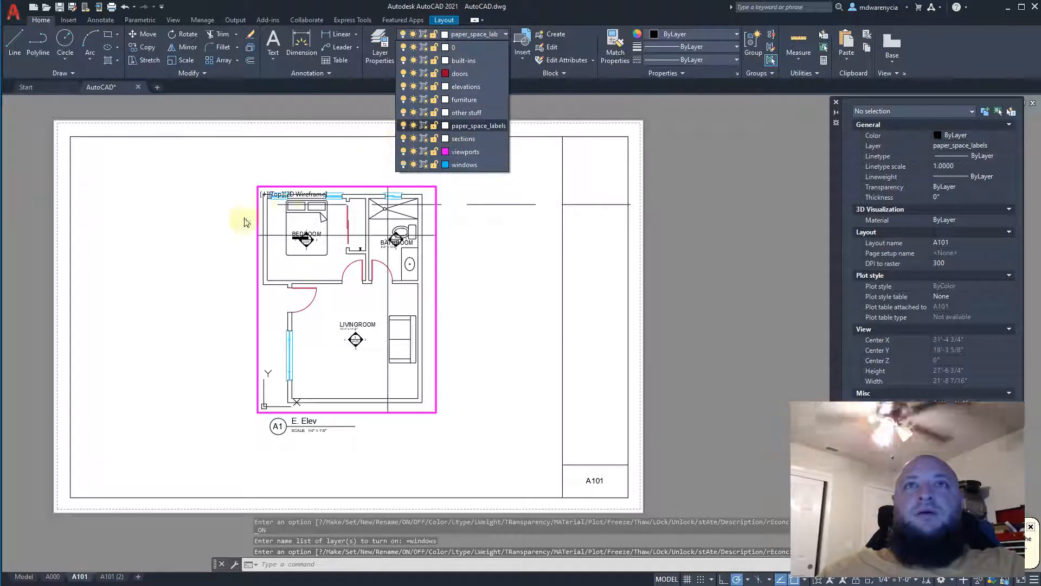
pyautogui.press('Escape')
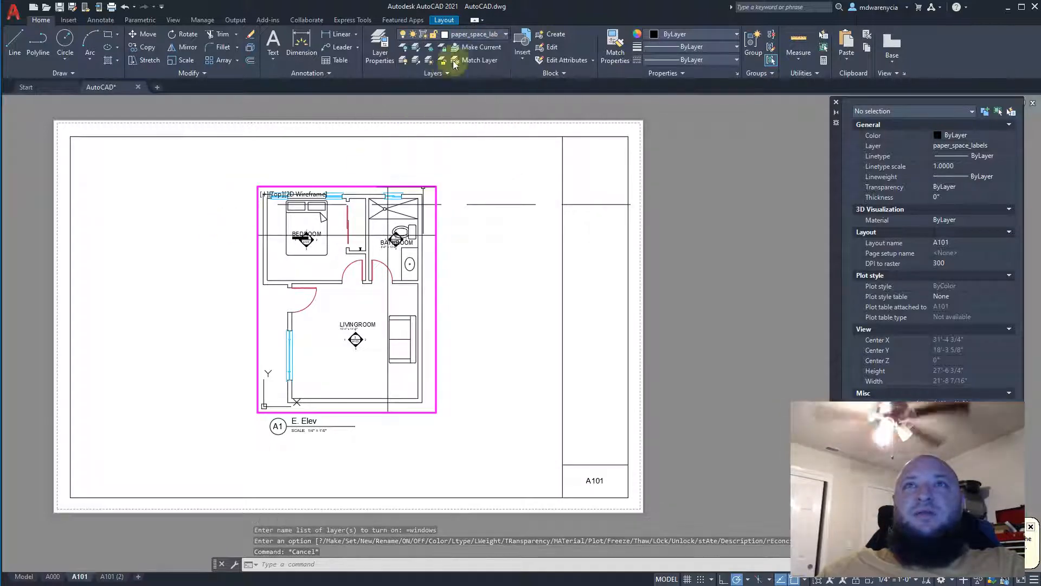
# Try to delete the paper_space_labels layer in the Layer Properties Manager
pyautogui.click(380, 46)
pyautogui.rightClick(509, 251)
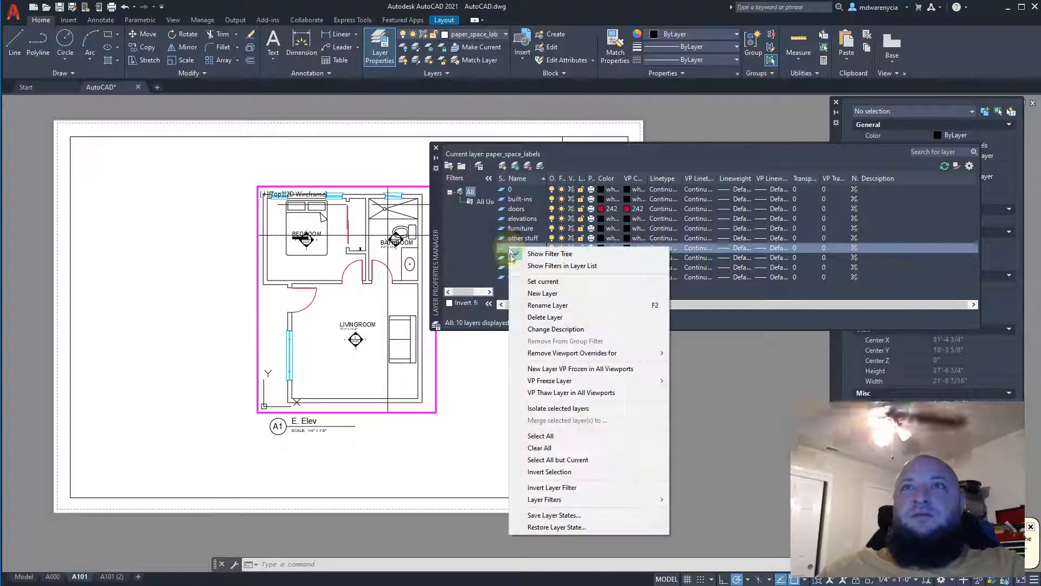
pyautogui.click(533, 317)
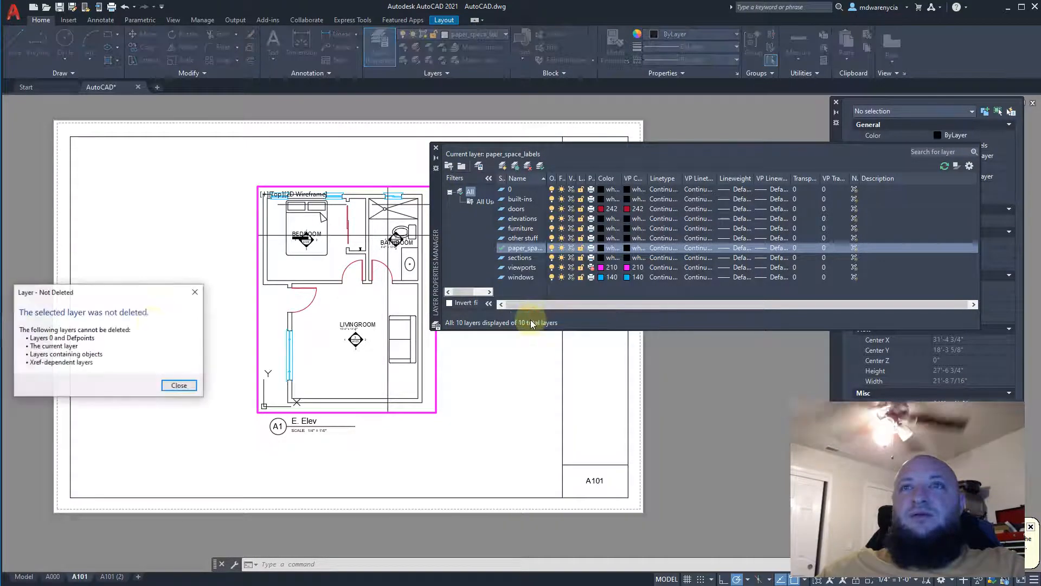
pyautogui.click(179, 385)
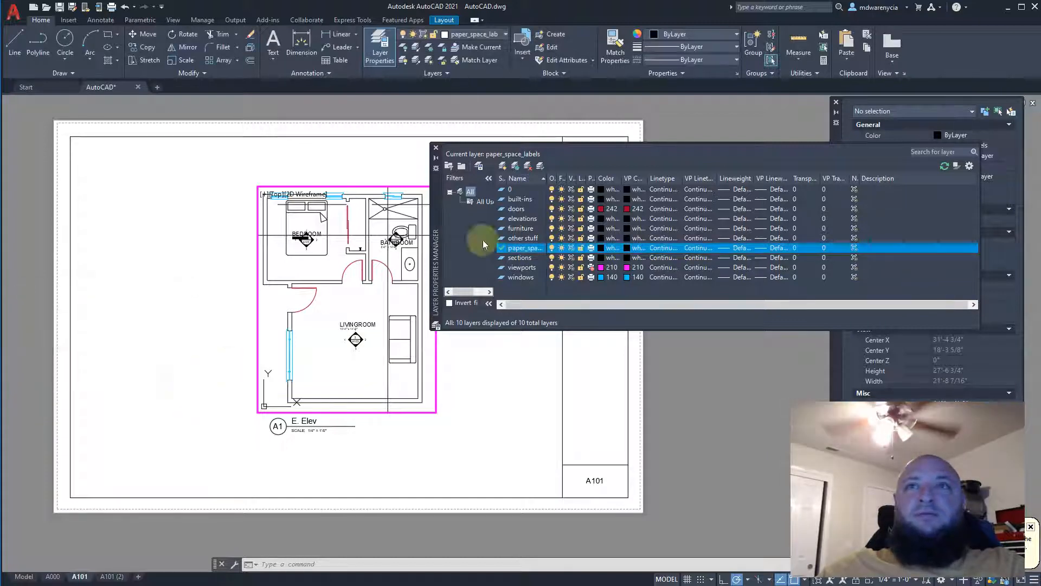
# Make layer 0 current, try again to delete the paper_space_labels layer, and close the Layer Properties Manager
pyautogui.doubleClick(507, 188)
pyautogui.rightClick(523, 248)
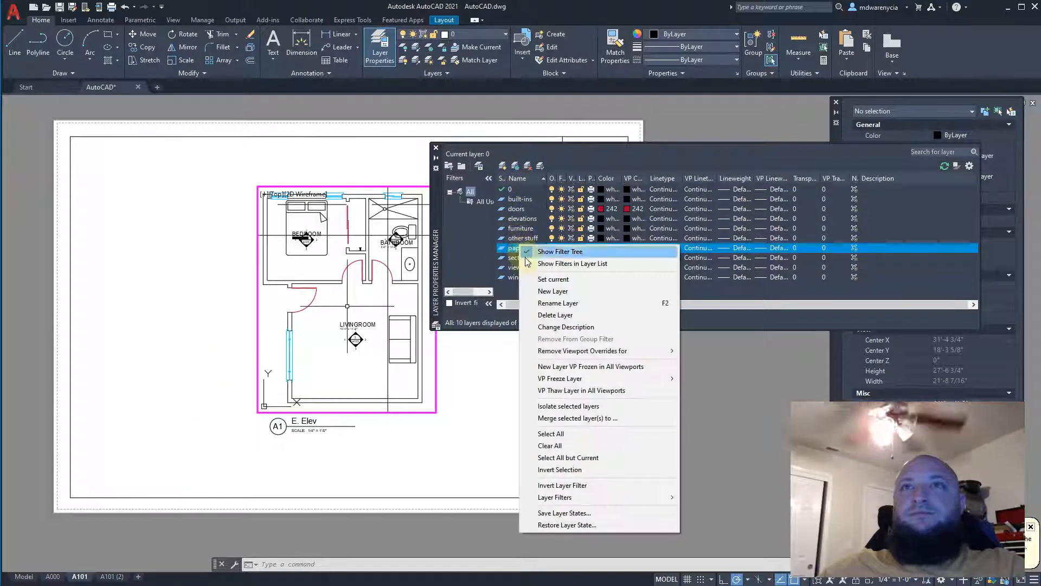
pyautogui.click(552, 319)
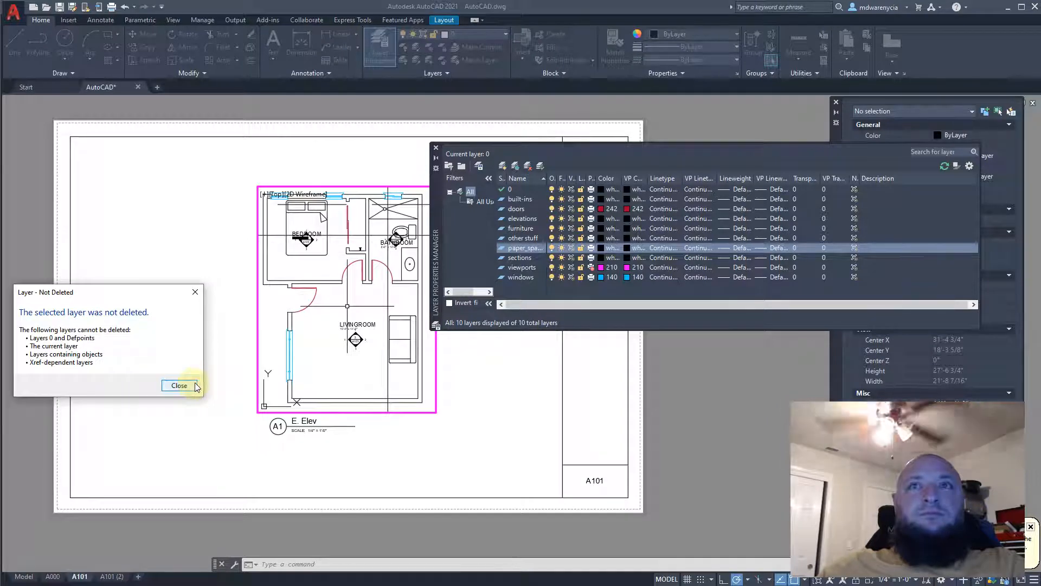
pyautogui.click(191, 386)
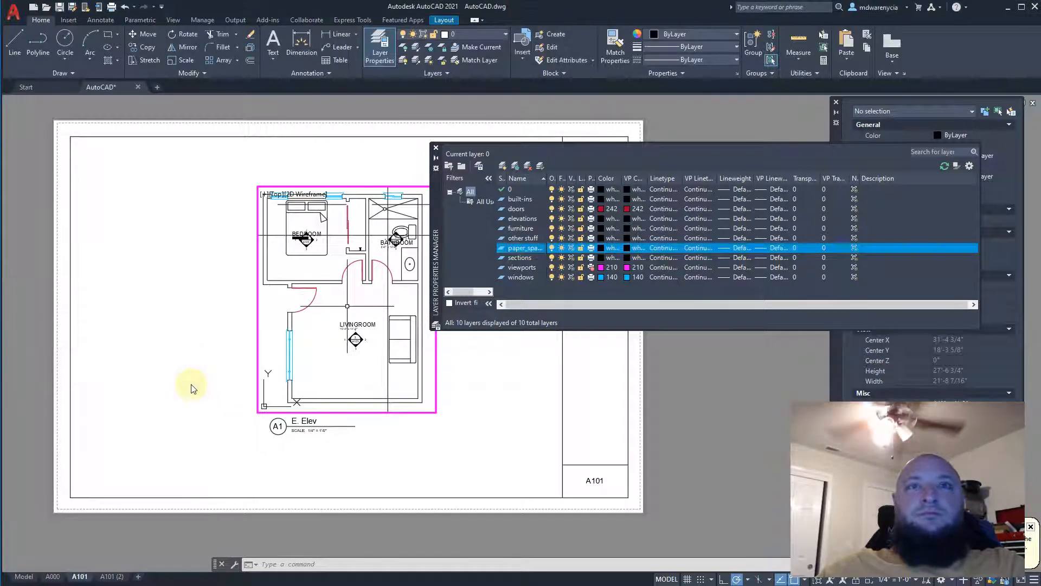
pyautogui.click(435, 148)
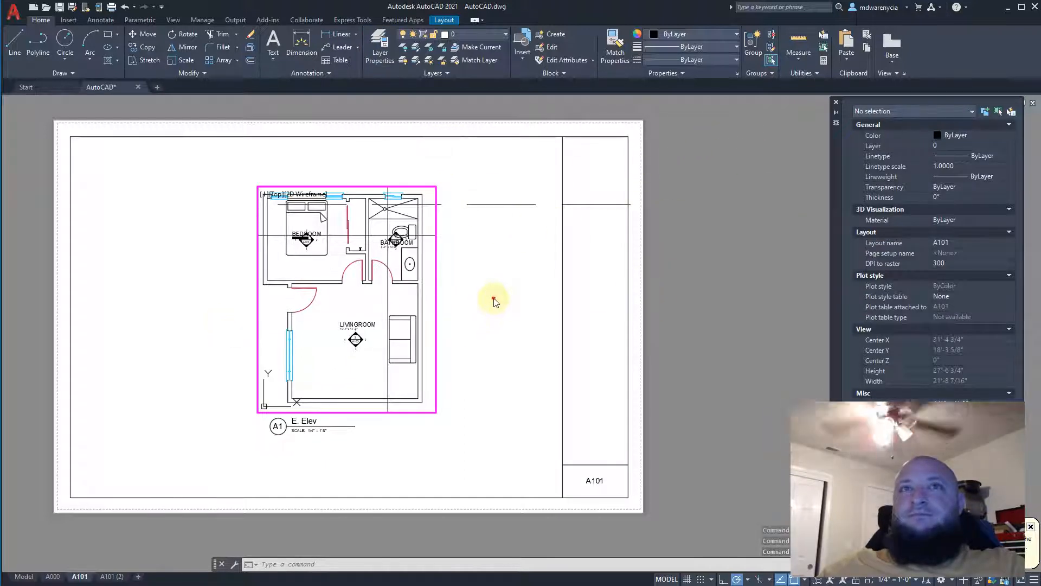
# Shift the floor plan slightly to the right inside its viewport and return to paper space with nothing selected
pyautogui.moveTo(514, 373); pyautogui.dragTo(538, 373, button='middle')
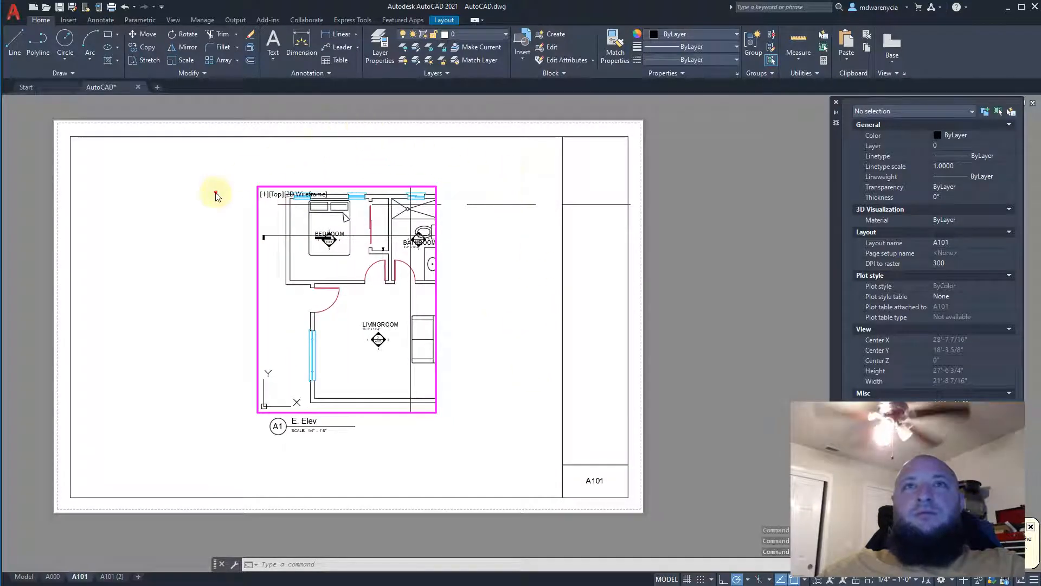
pyautogui.doubleClick(197, 239)
pyautogui.click(513, 259)
pyautogui.click(481, 185)
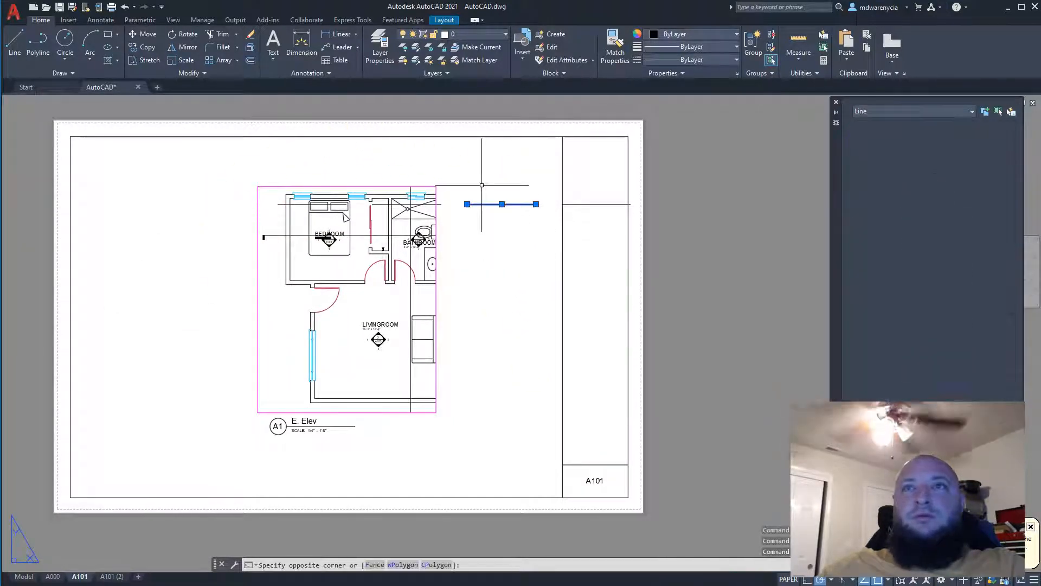
pyautogui.moveTo(548, 238); pyautogui.dragTo(421, 323, button='middle')
pyautogui.press('Escape')
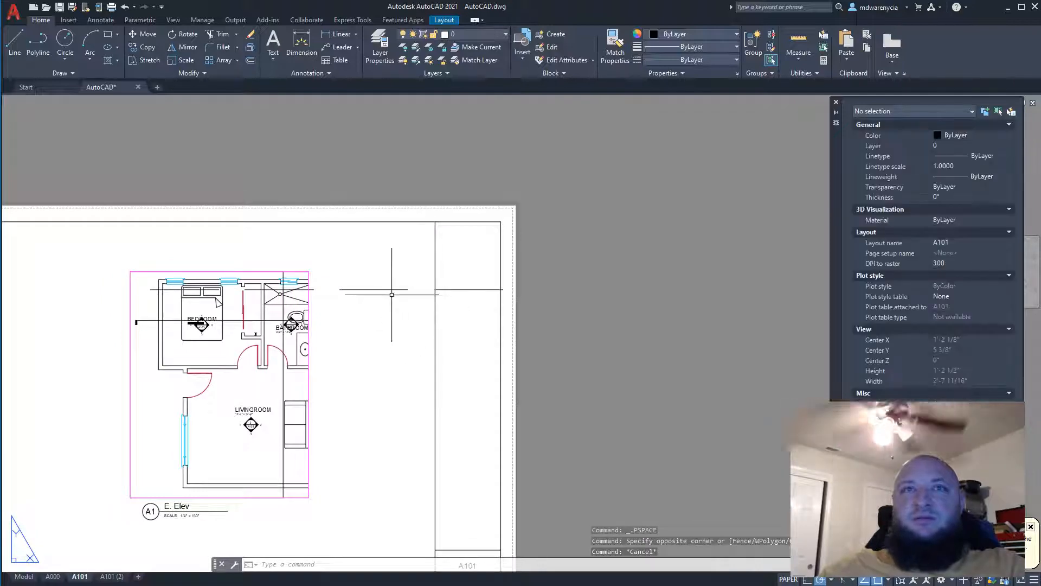
# Delete the four stray horizontal label lines running across the upper part of the A101 sheet
pyautogui.scroll(2, 172, 292)
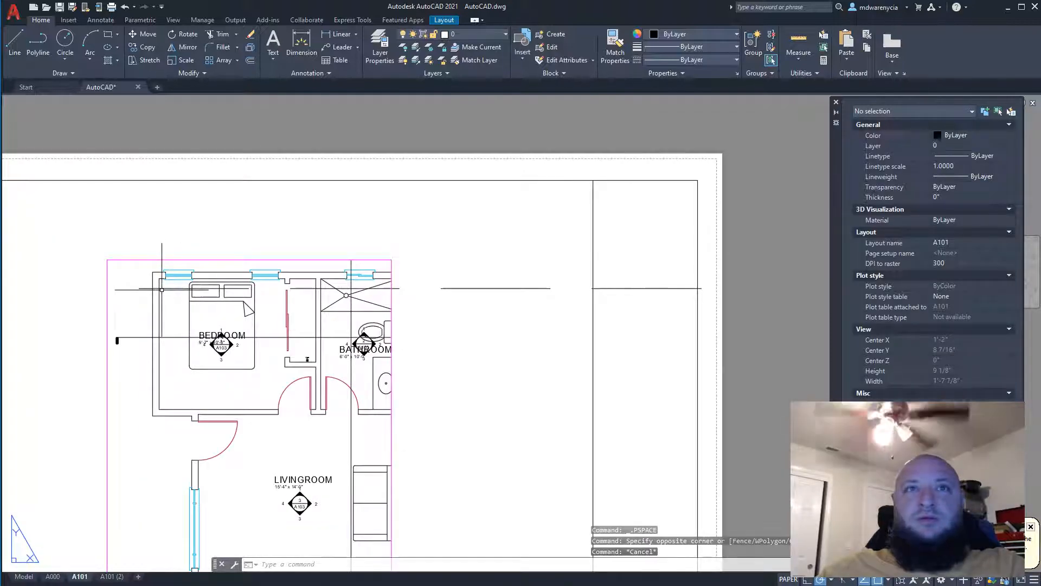
pyautogui.click(165, 288)
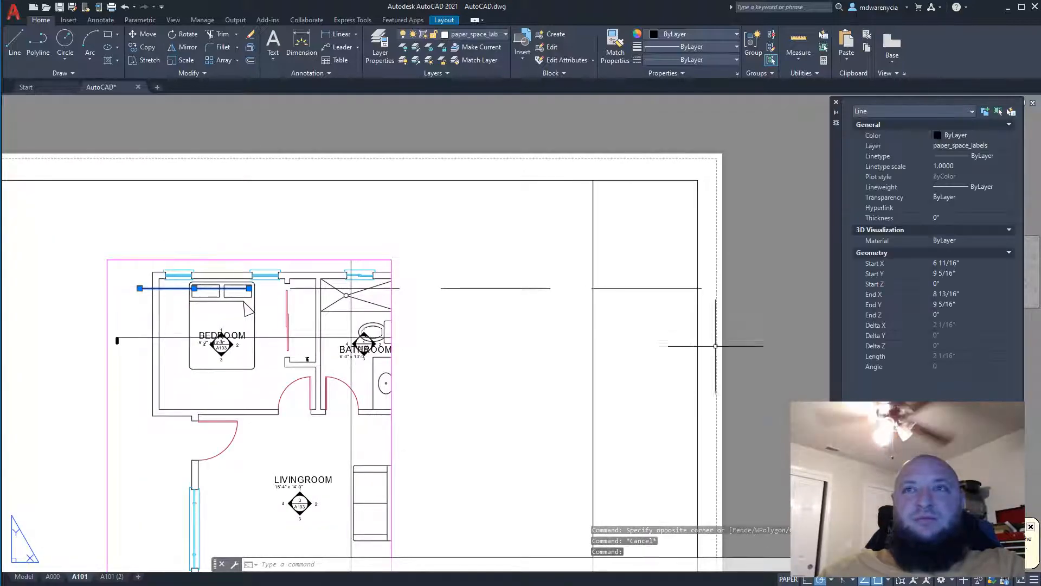
pyautogui.click(670, 308)
pyautogui.click(637, 257)
pyautogui.click(432, 326)
pyautogui.click(395, 265)
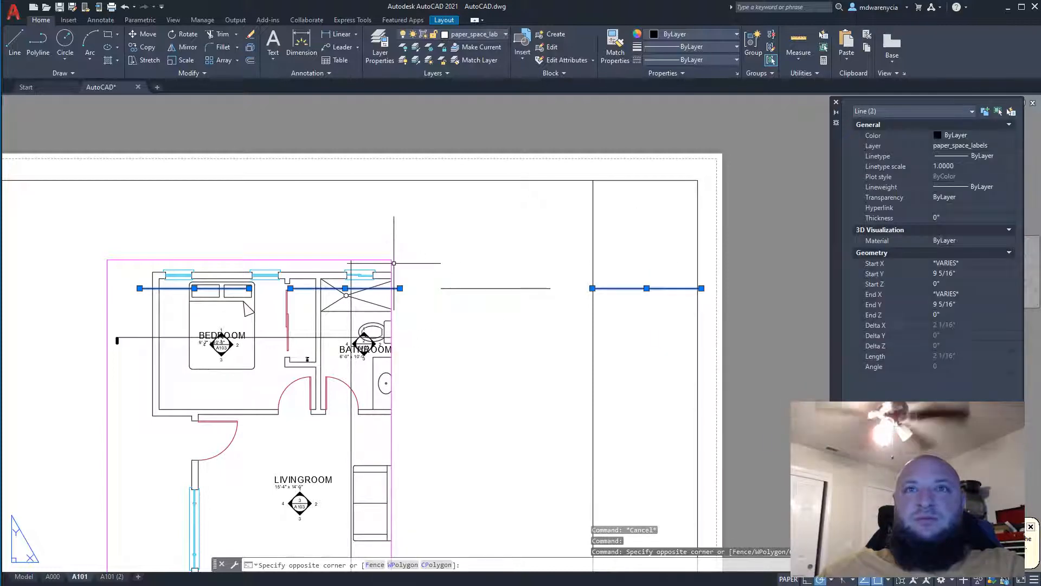
pyautogui.click(491, 288)
pyautogui.press('Delete')
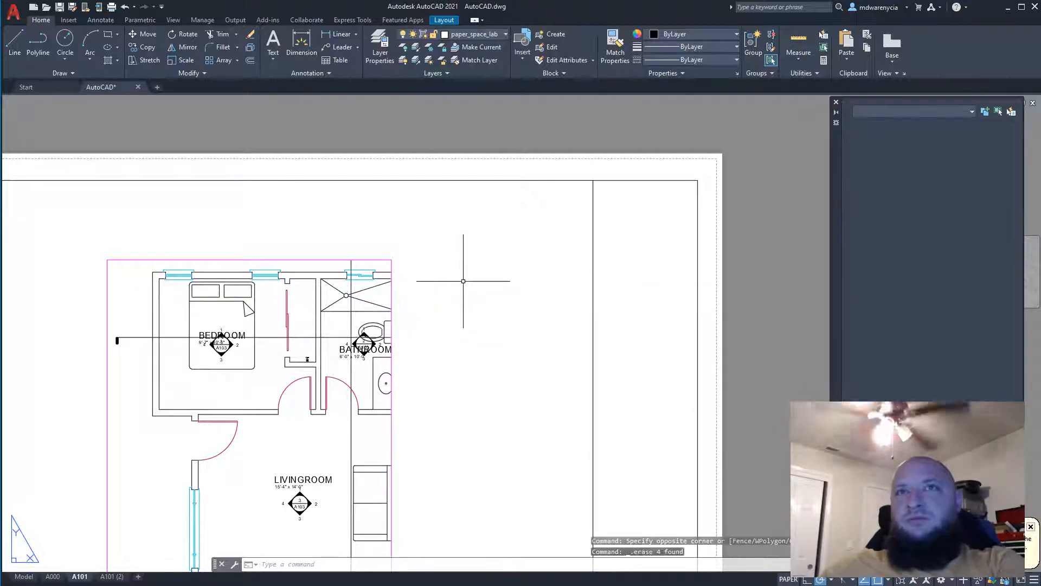
# Delete the four stray horizontal label lines across the upper part of layout A101 (2)
pyautogui.scroll(-4, 463, 281)
pyautogui.click(103, 577)
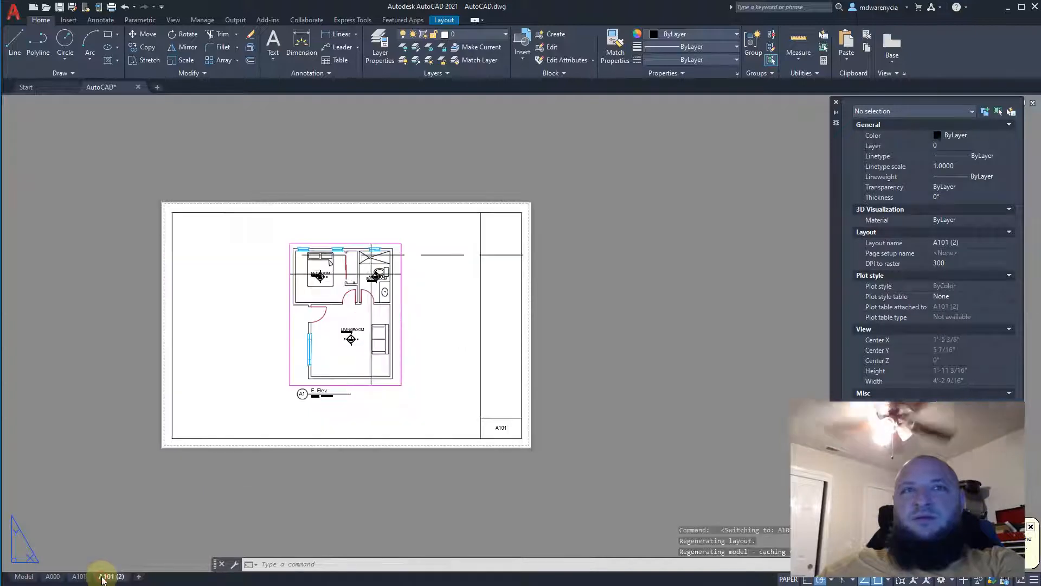
pyautogui.scroll(4, 370, 270)
pyautogui.click(128, 185)
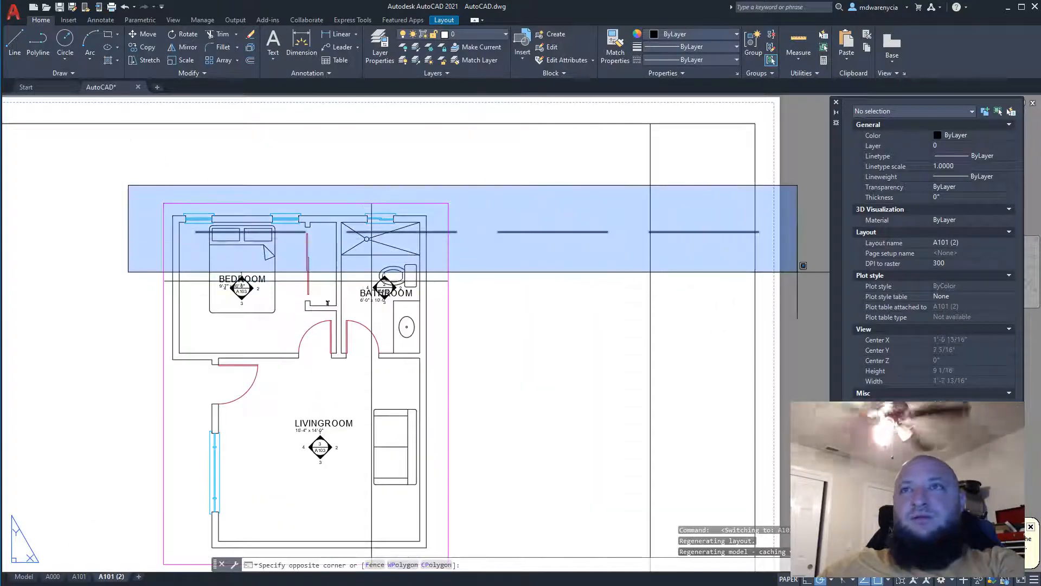
pyautogui.click(803, 265)
pyautogui.press('Delete')
# Check which layer the first elevation's title label uses on layout A000, and return to layout A101 (2)
pyautogui.click(53, 576)
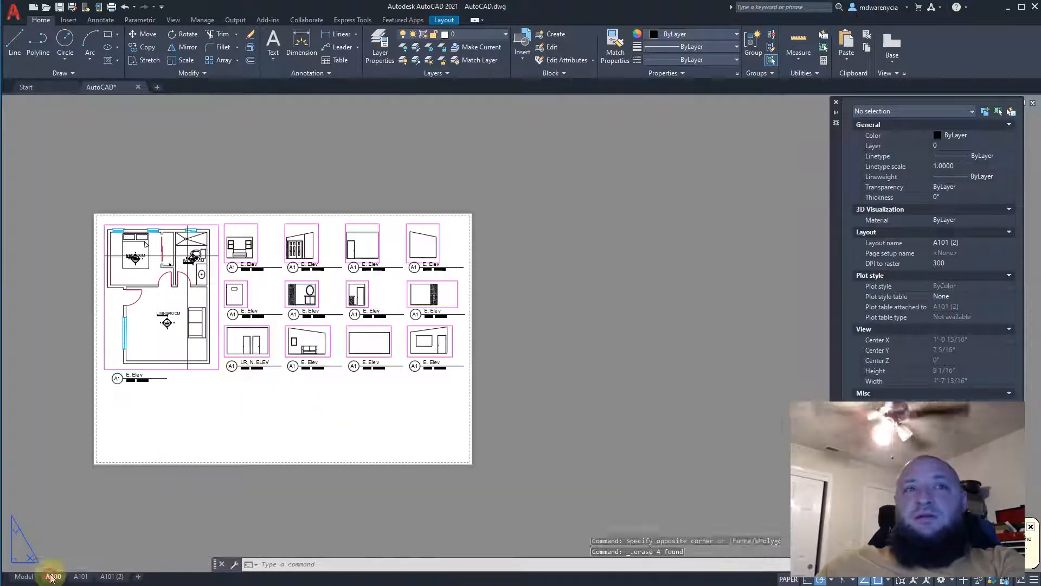
pyautogui.scroll(4, 258, 268)
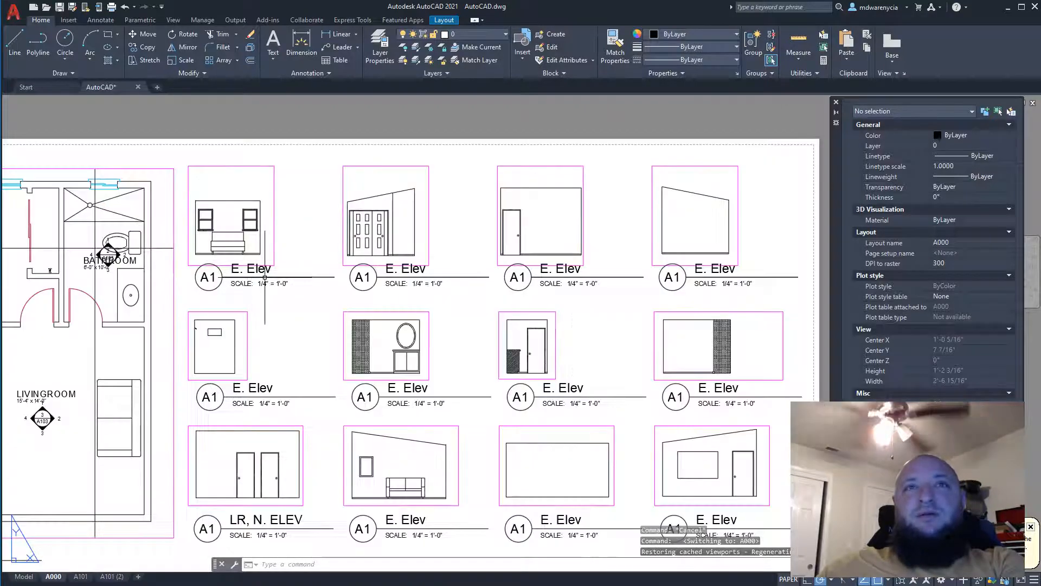
pyautogui.click(307, 277)
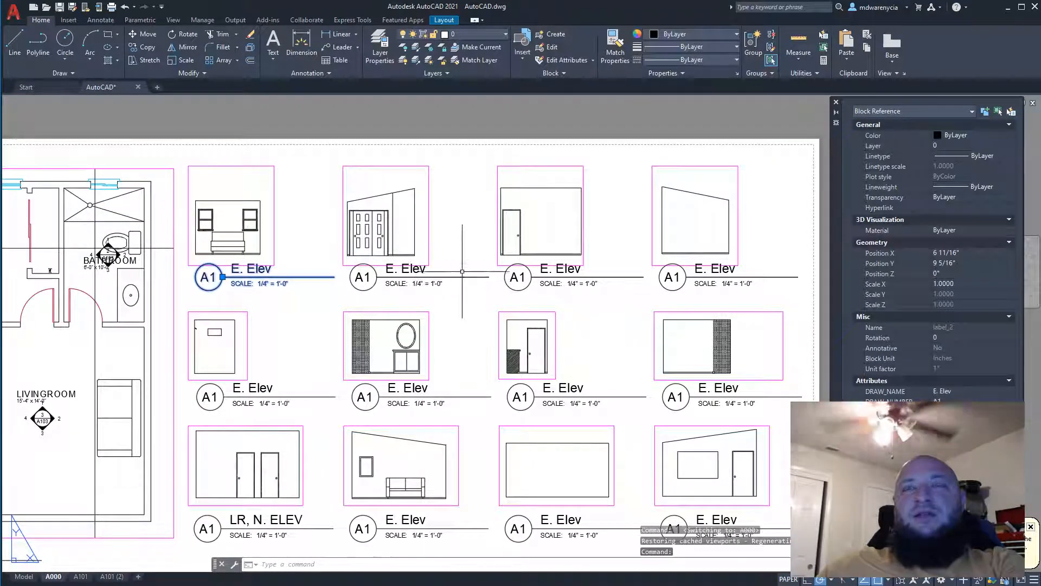
pyautogui.click(464, 34)
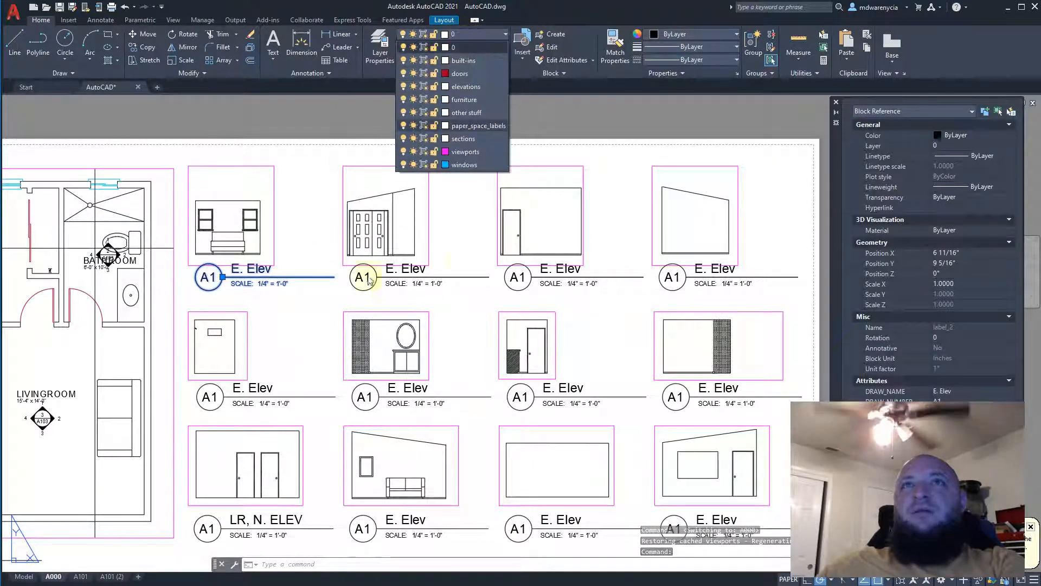
pyautogui.click(317, 295)
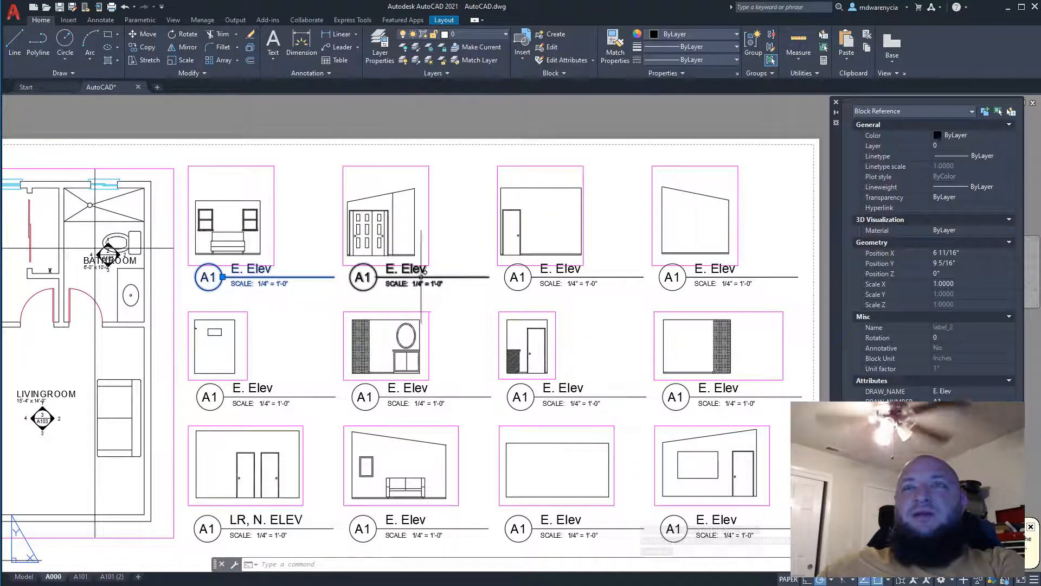
pyautogui.scroll(-2, 374, 262)
pyautogui.click(112, 577)
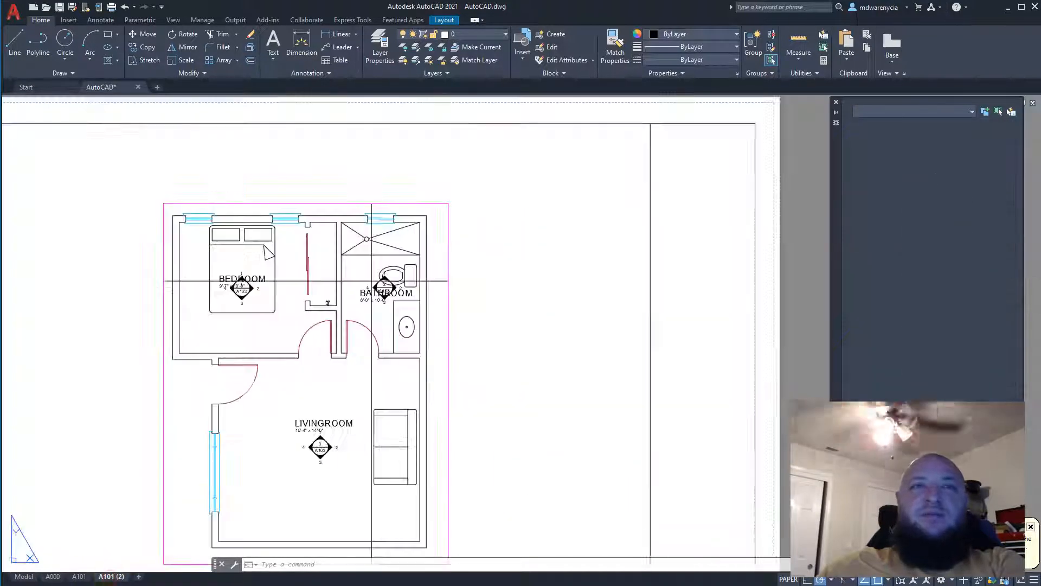
# Try to delete the paper_space_labels layer from the drawing's layer list, and close the layer manager
pyautogui.click(380, 48)
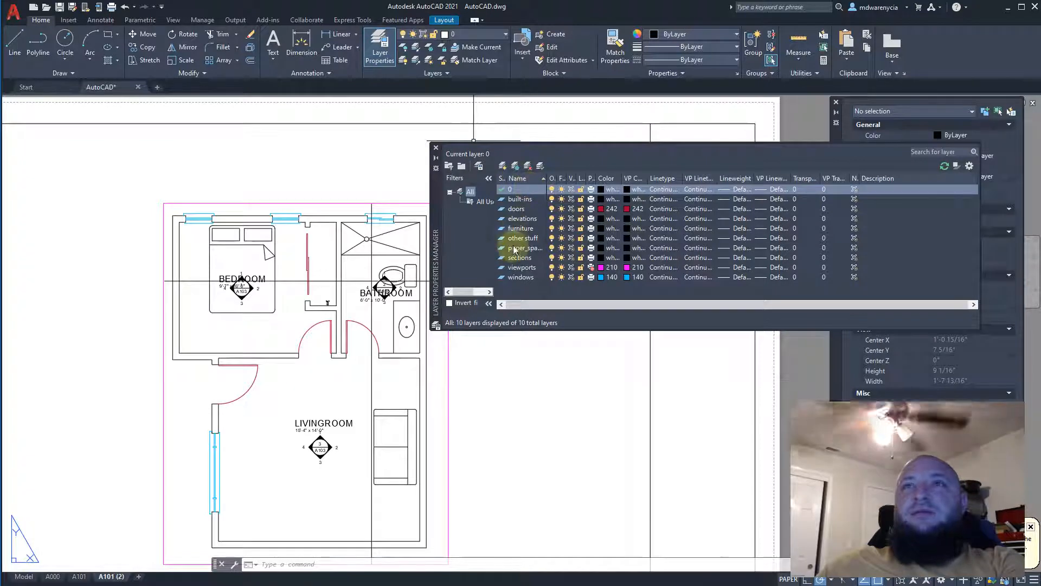
pyautogui.click(518, 247)
pyautogui.rightClick(518, 248)
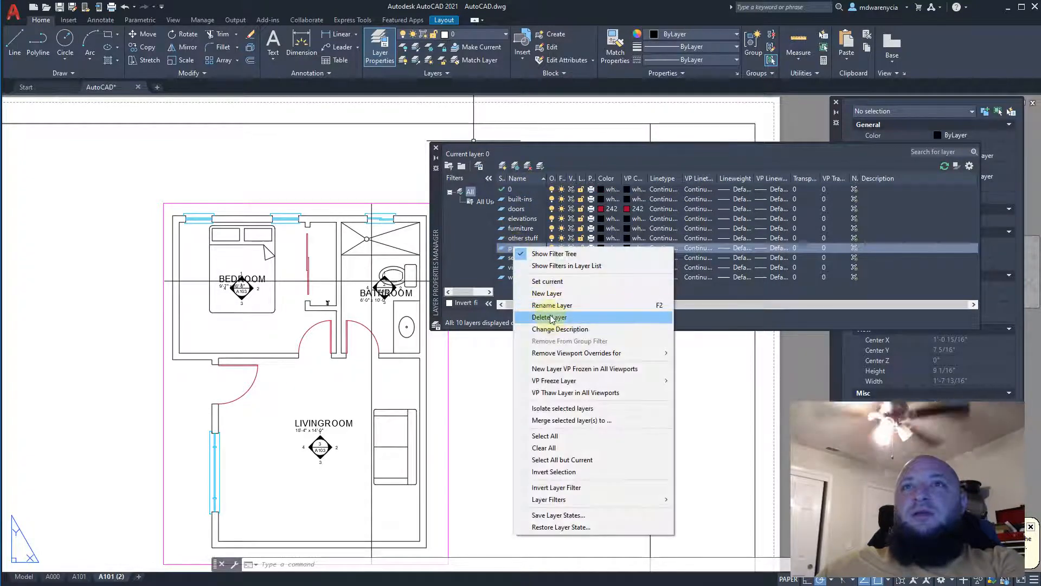
pyautogui.click(549, 318)
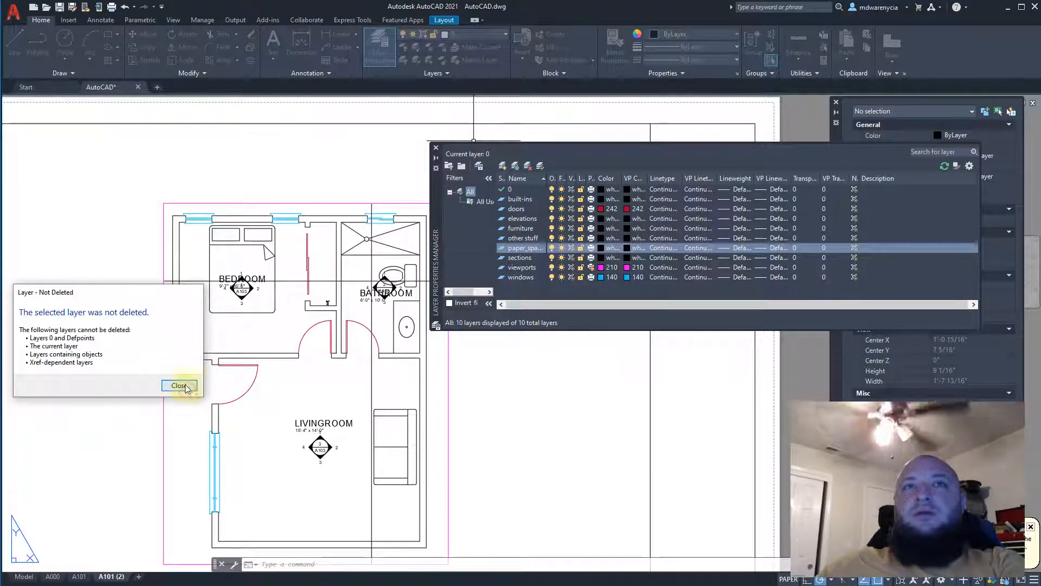
pyautogui.click(179, 386)
pyautogui.click(108, 219)
pyautogui.press('Escape')
pyautogui.press('Escape')
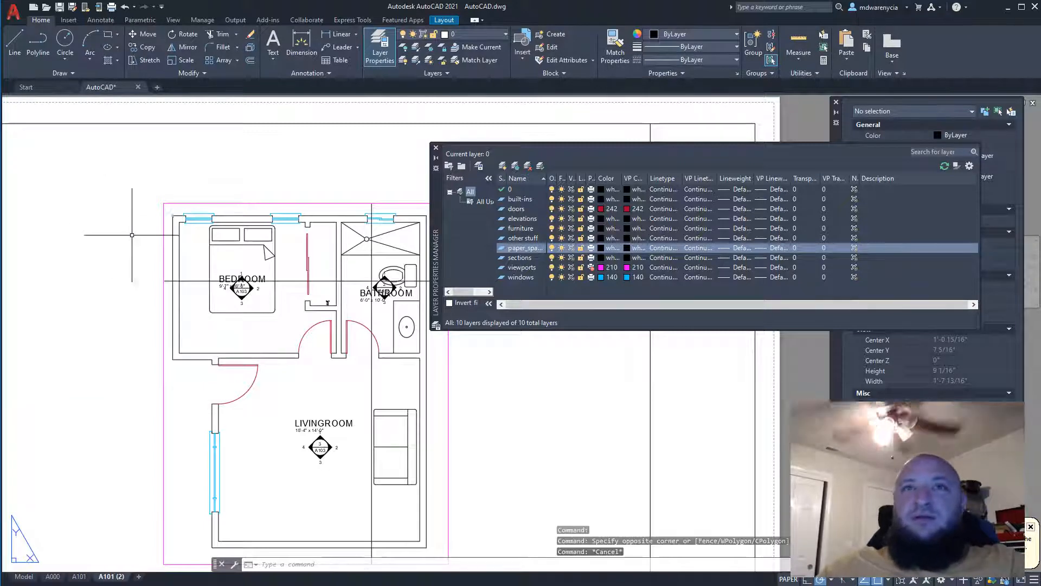
pyautogui.scroll(-2, 125, 311)
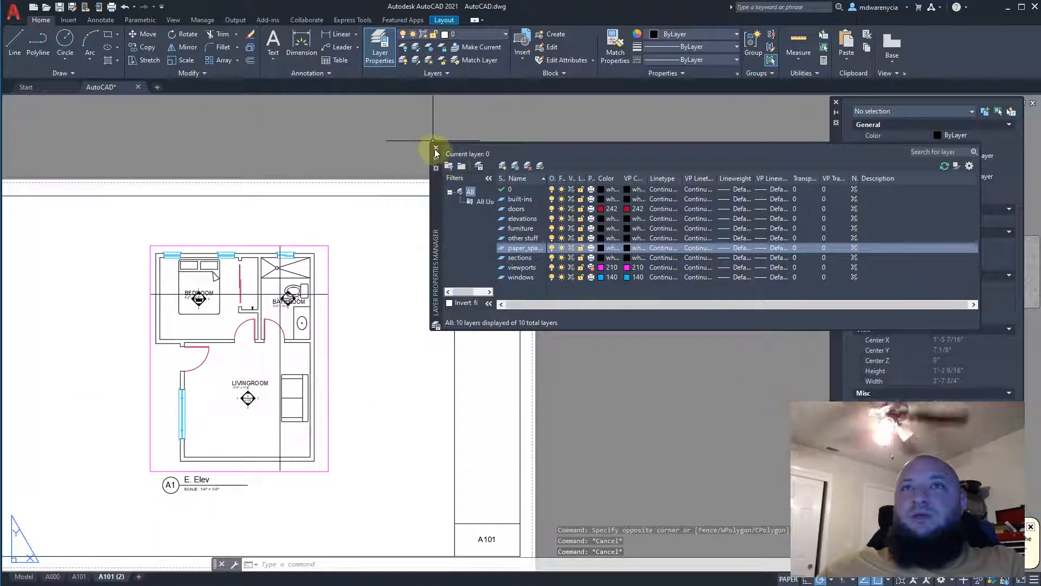
pyautogui.click(435, 148)
# Rename the layout A101 (2) as A102
pyautogui.moveTo(186, 314); pyautogui.dragTo(375, 269, button='middle')
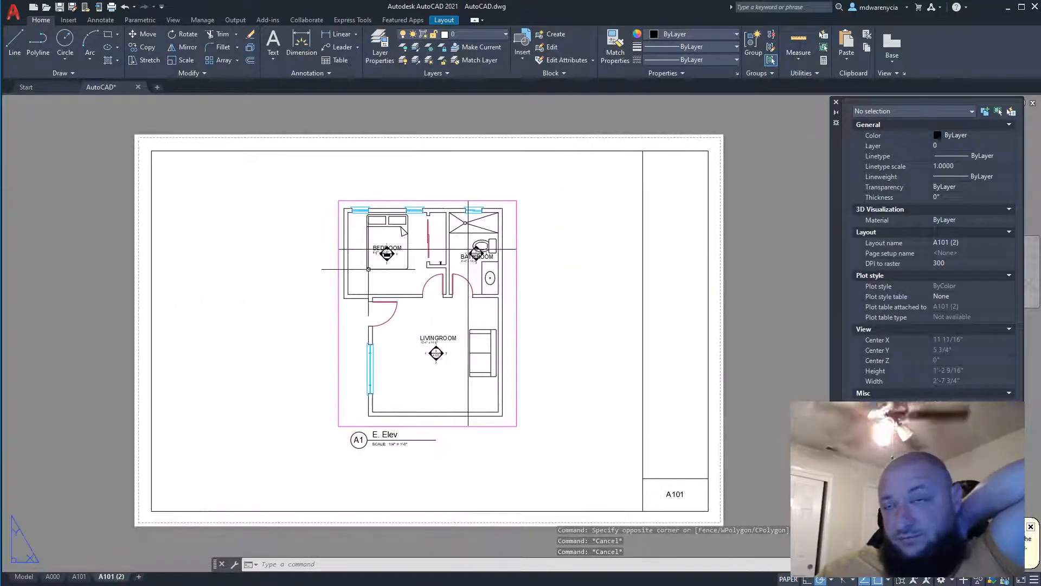
pyautogui.rightClick(111, 575)
pyautogui.click(156, 432)
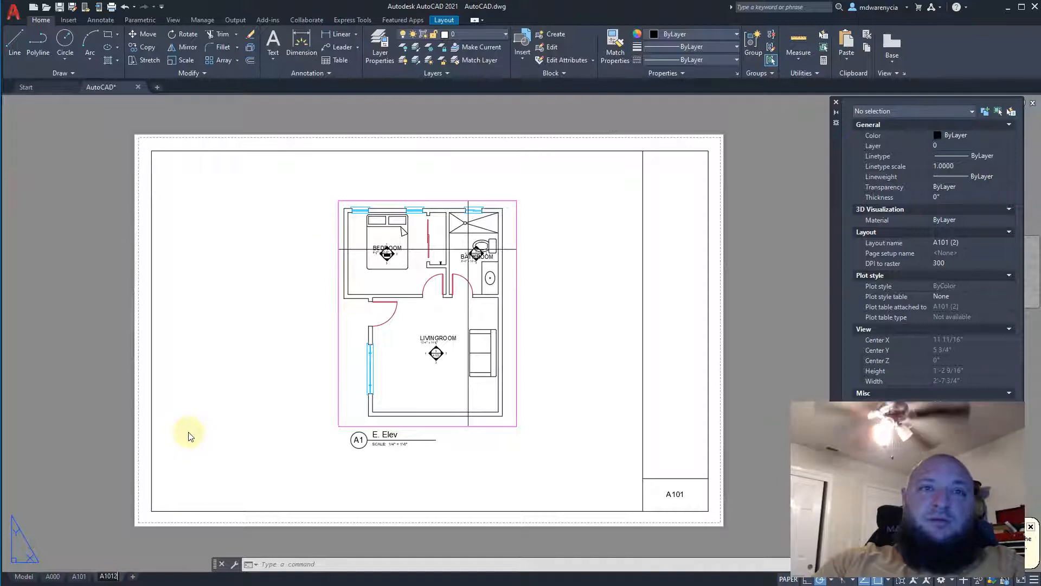
# Change the sheet number text in the title block to A102 and finish text editing
pyautogui.click(680, 498)
pyautogui.scroll(10, 680, 498)
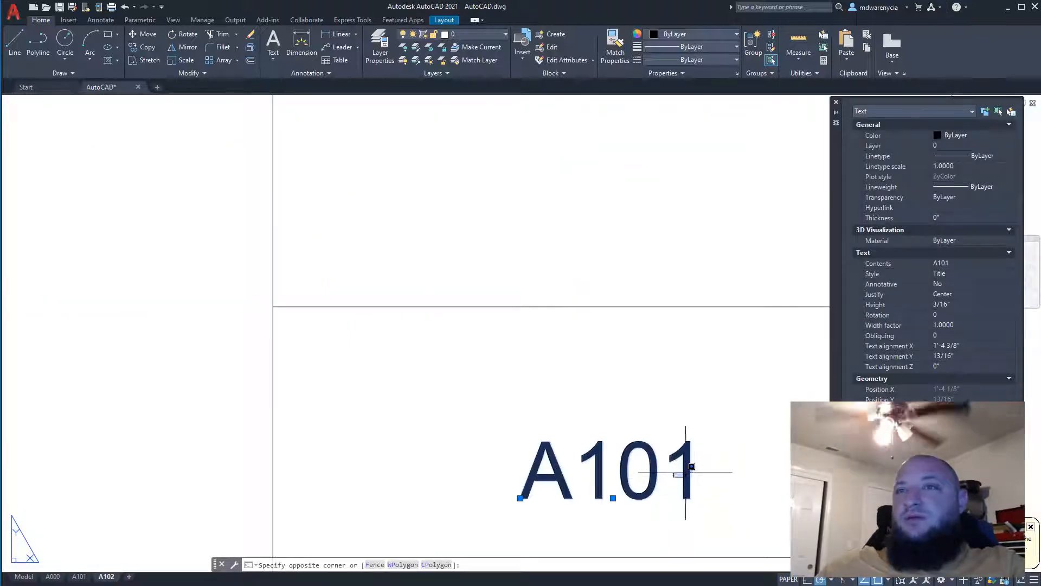
pyautogui.press('Escape')
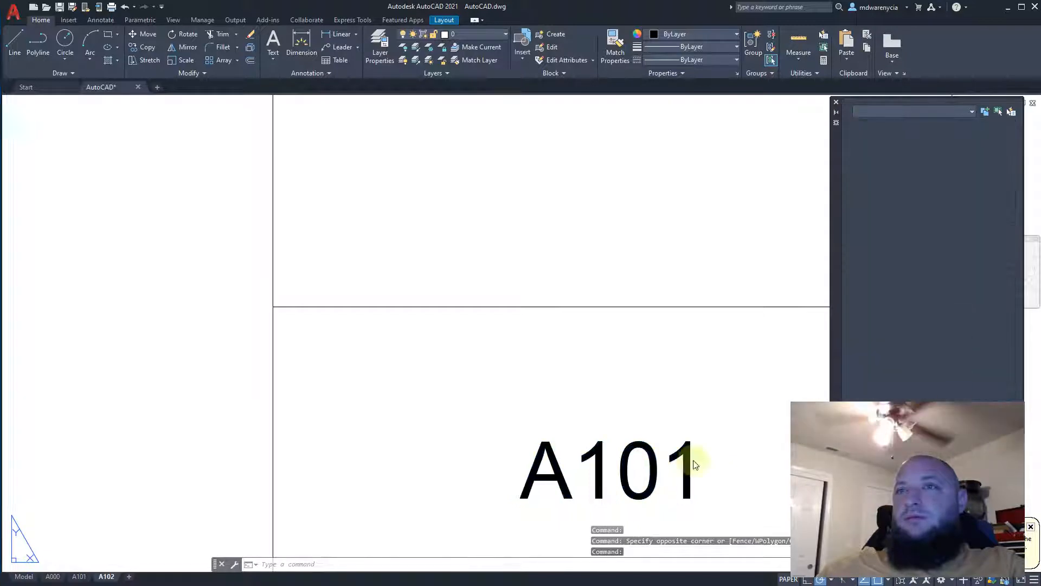
pyautogui.doubleClick(671, 466)
pyautogui.click(671, 465)
pyautogui.moveTo(675, 465); pyautogui.dragTo(714, 458)
pyautogui.write('2')
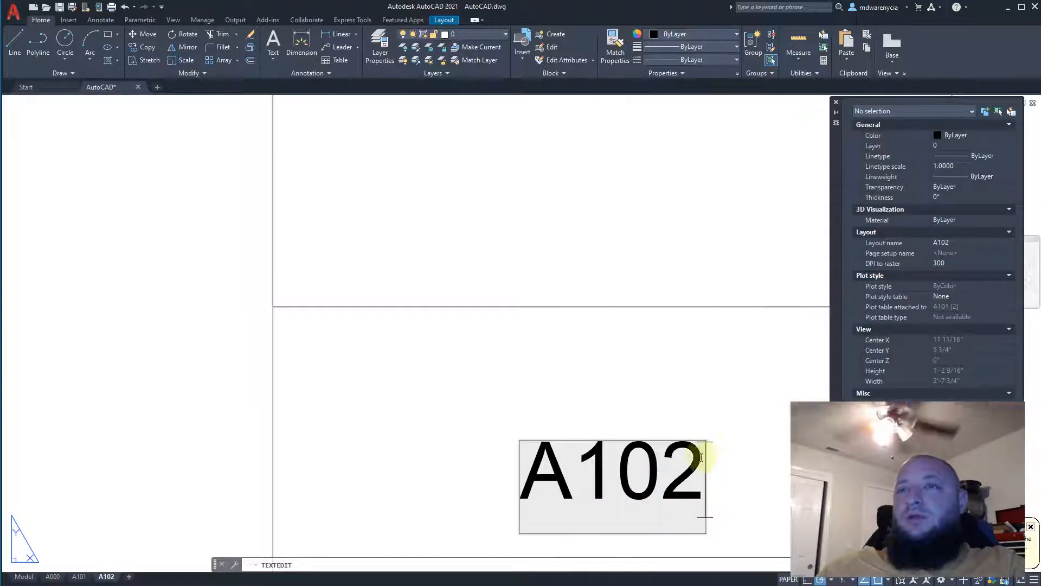
pyautogui.click(594, 397)
pyautogui.scroll(-8, 591, 395)
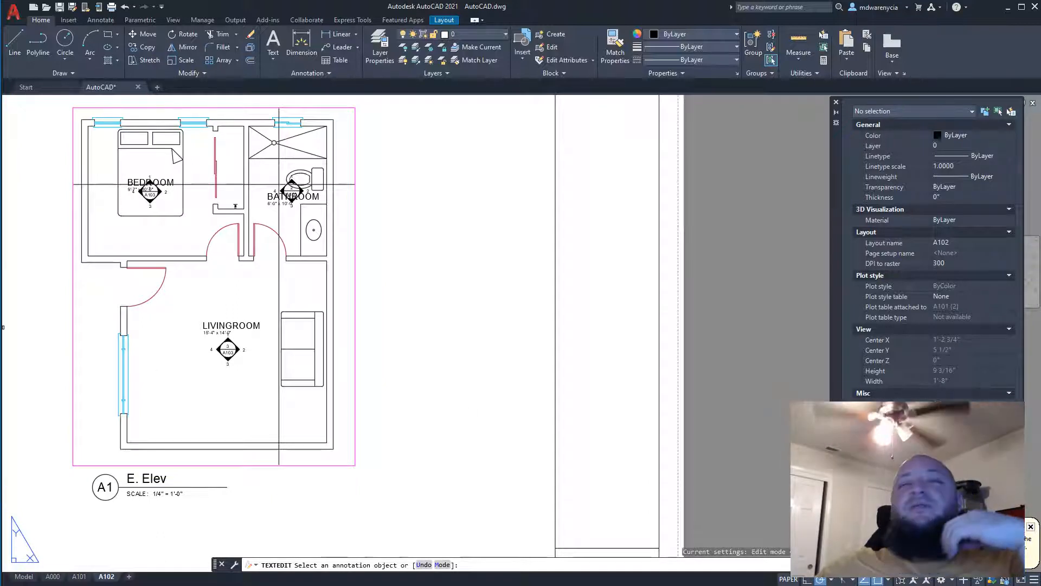
pyautogui.moveTo(190, 315); pyautogui.dragTo(229, 313, button='middle')
pyautogui.press('Escape')
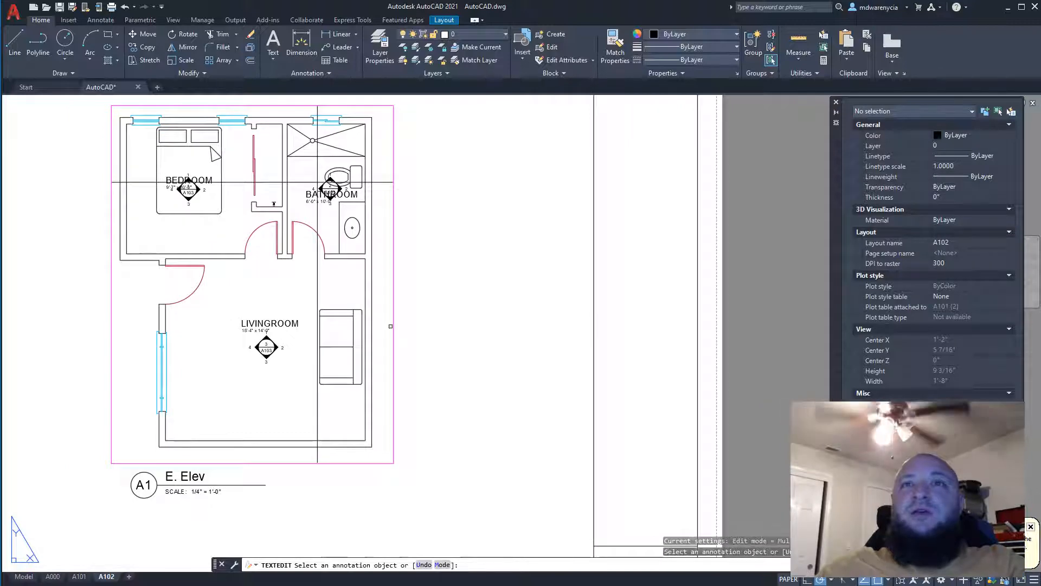
# Enlarge the floor plan viewport to about 7 7/16" wide and 7 7/8" high by stretching its lower-right and upper-left corners
pyautogui.click(402, 344)
pyautogui.click(382, 319)
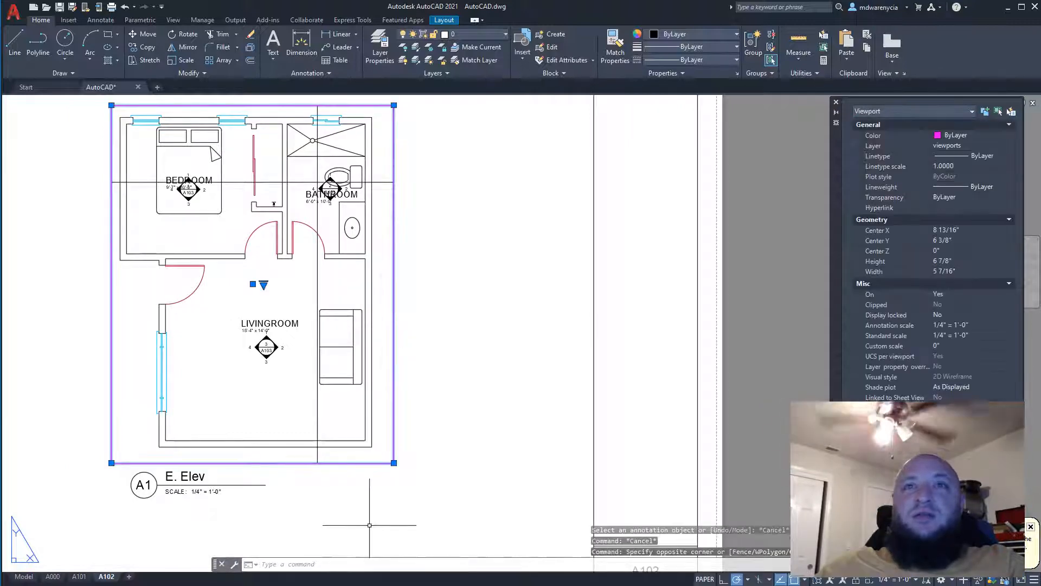
pyautogui.click(394, 462)
pyautogui.click(446, 463)
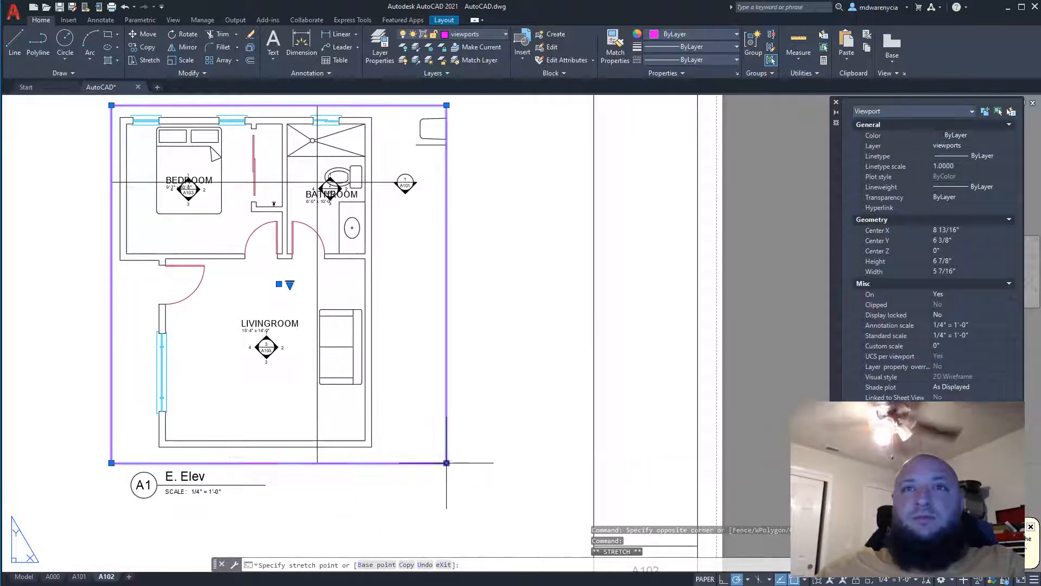
pyautogui.scroll(-4, 111, 463)
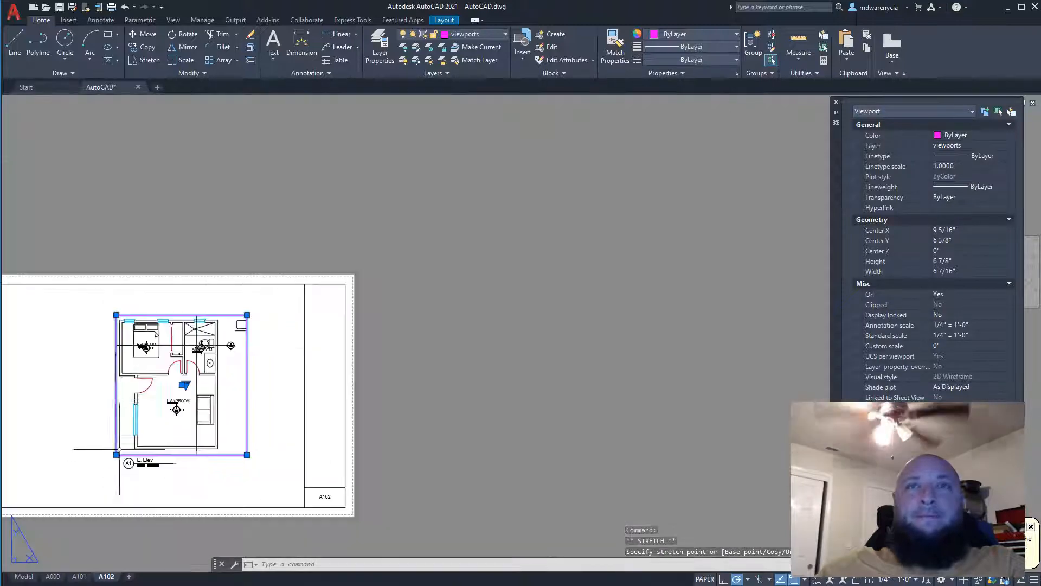
pyautogui.scroll(2, 124, 335)
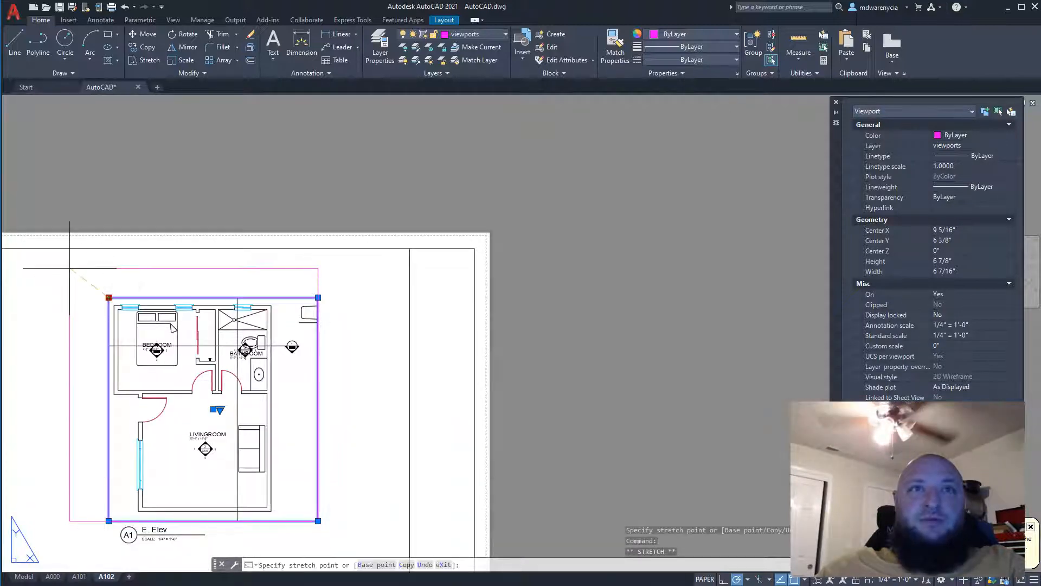
pyautogui.click(76, 265)
# Shift the floor plan slightly upward inside its viewport and return to paper space with nothing selected
pyautogui.doubleClick(98, 427)
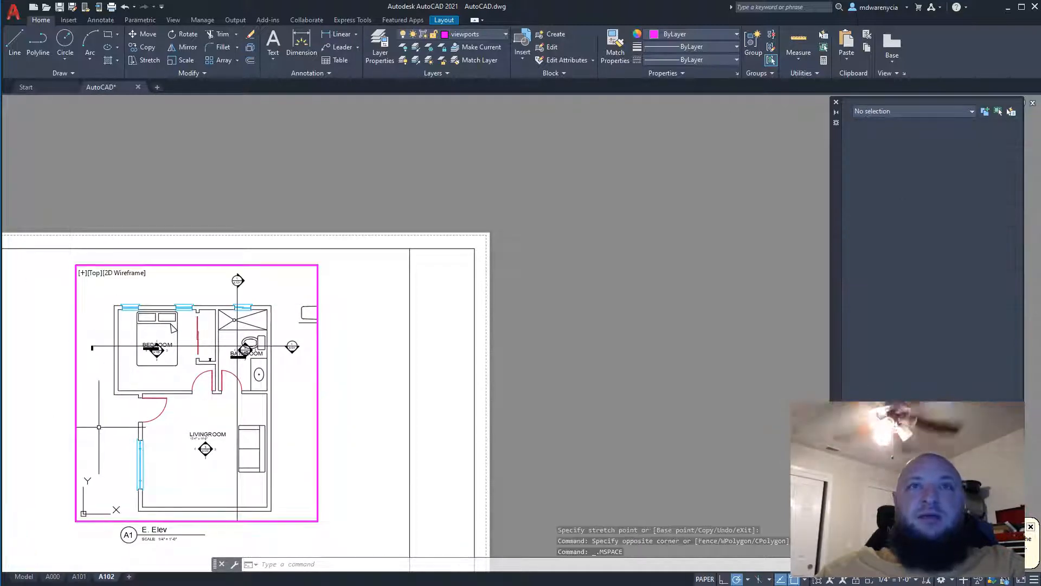
pyautogui.moveTo(99, 429); pyautogui.dragTo(96, 449, button='middle')
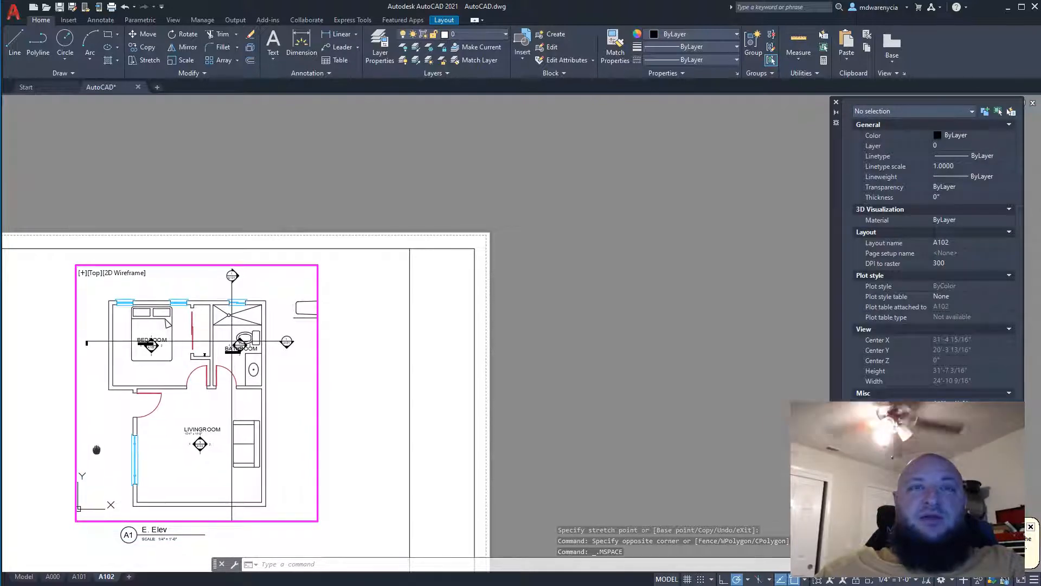
pyautogui.moveTo(317, 510)
pyautogui.mouseDown(button='middle')
pyautogui.moveTo(316, 405)
pyautogui.moveTo(317, 514)
pyautogui.moveTo(303, 360)
pyautogui.mouseUp(button='middle')
pyautogui.doubleClick(394, 489)
pyautogui.click(260, 425)
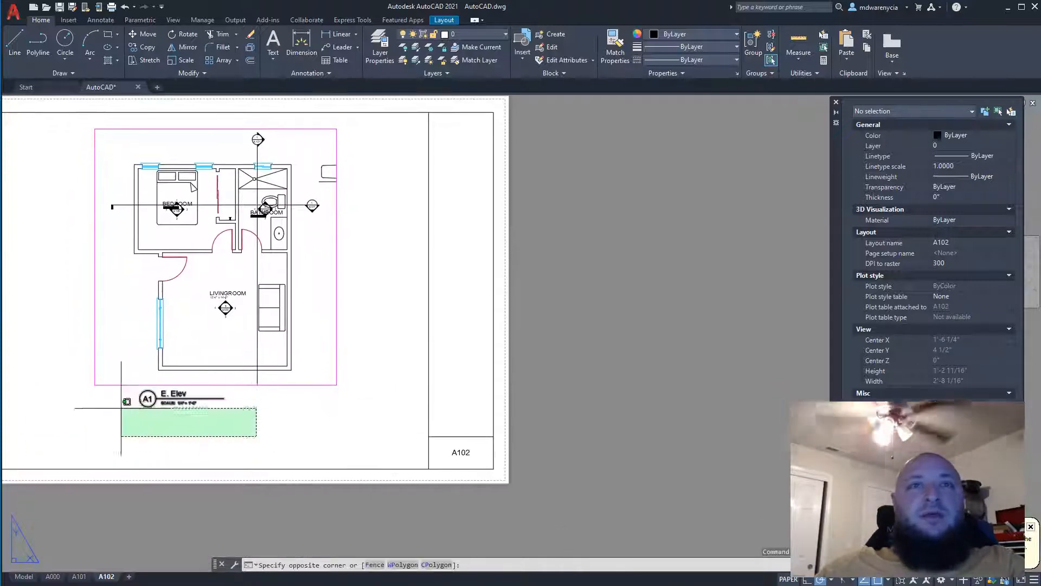
pyautogui.click(115, 400)
pyautogui.press('Escape')
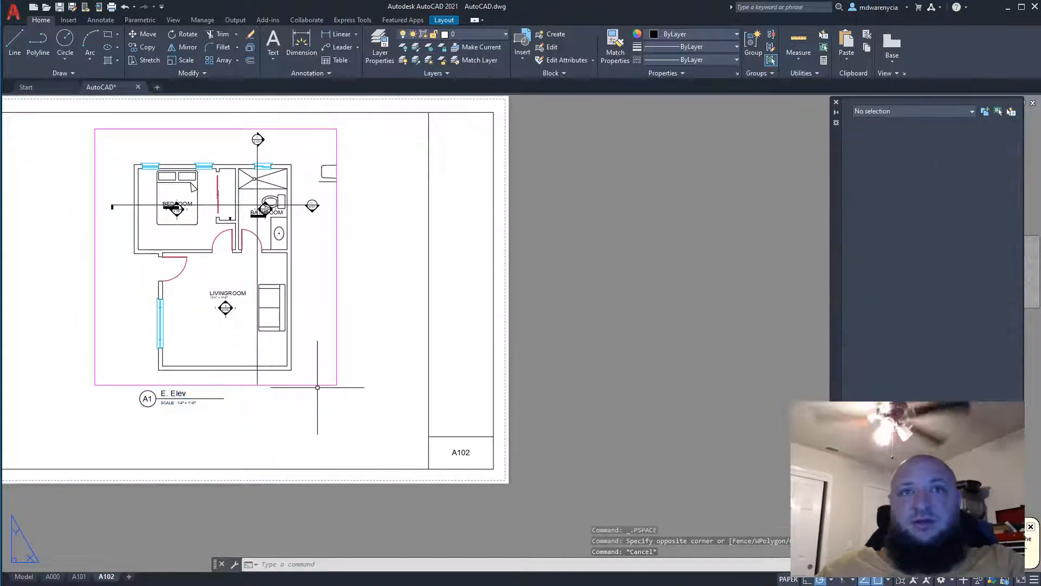
# Stretch the viewport's lower edge down to a height of about 8 1/2" to include the vertical section line's end, and clear the selection
pyautogui.click(319, 388)
pyautogui.click(298, 373)
pyautogui.click(336, 384)
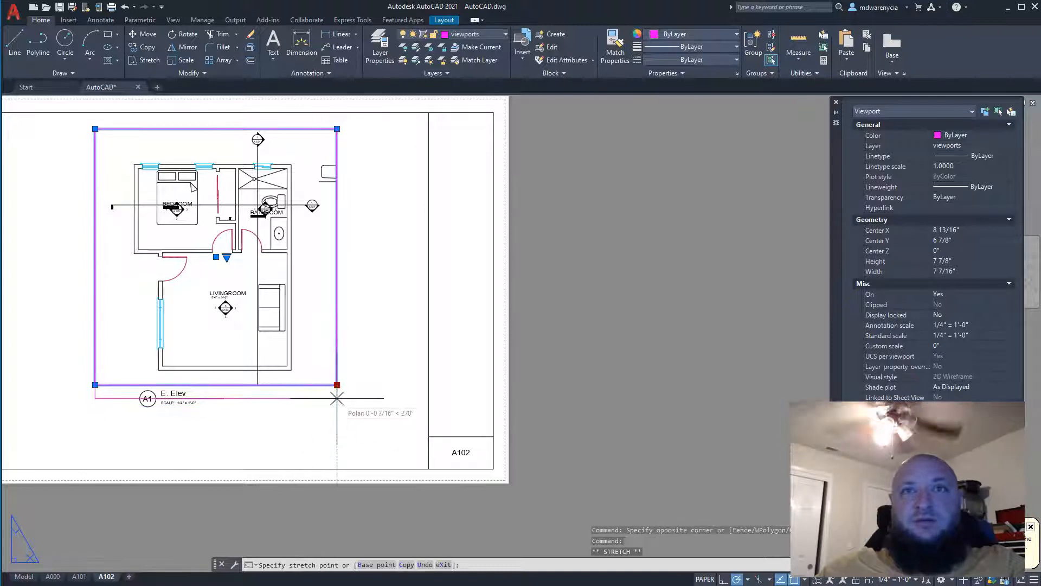
pyautogui.click(337, 398)
pyautogui.scroll(2, 337, 398)
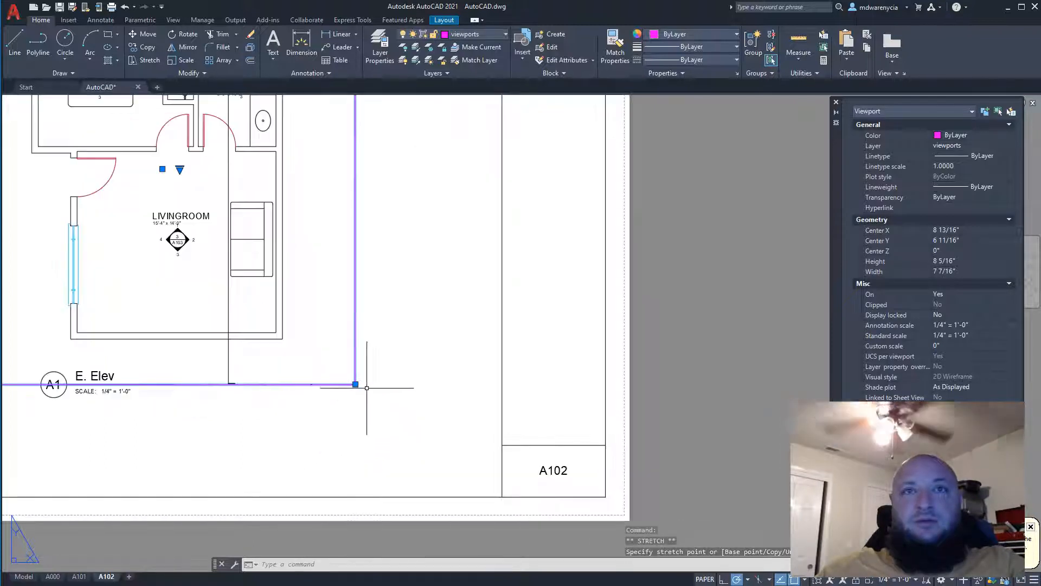
pyautogui.click(354, 384)
pyautogui.click(355, 394)
pyautogui.scroll(-2, 220, 451)
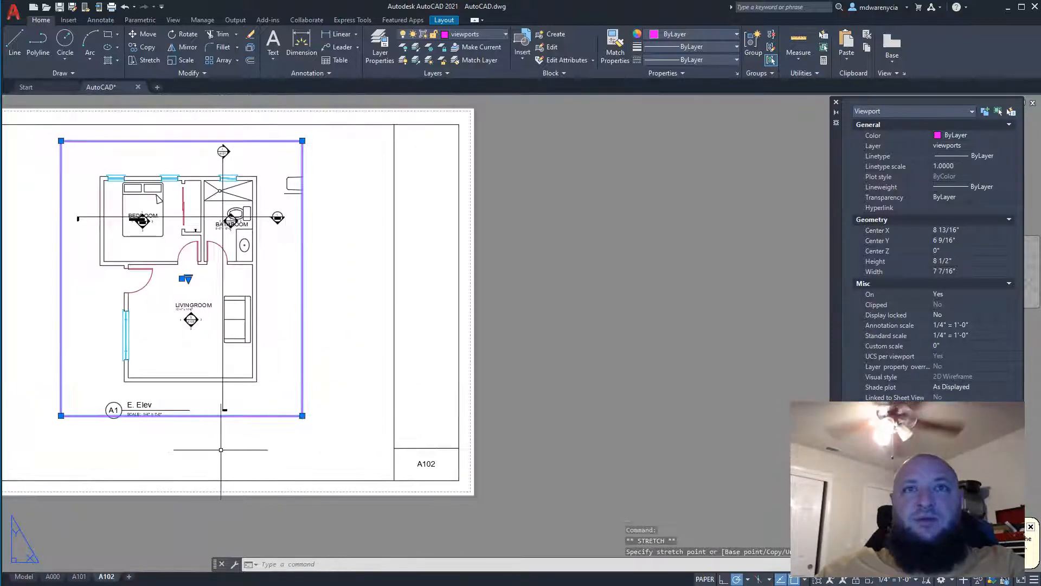
pyautogui.click(297, 434)
pyautogui.click(175, 443)
pyautogui.click(159, 439)
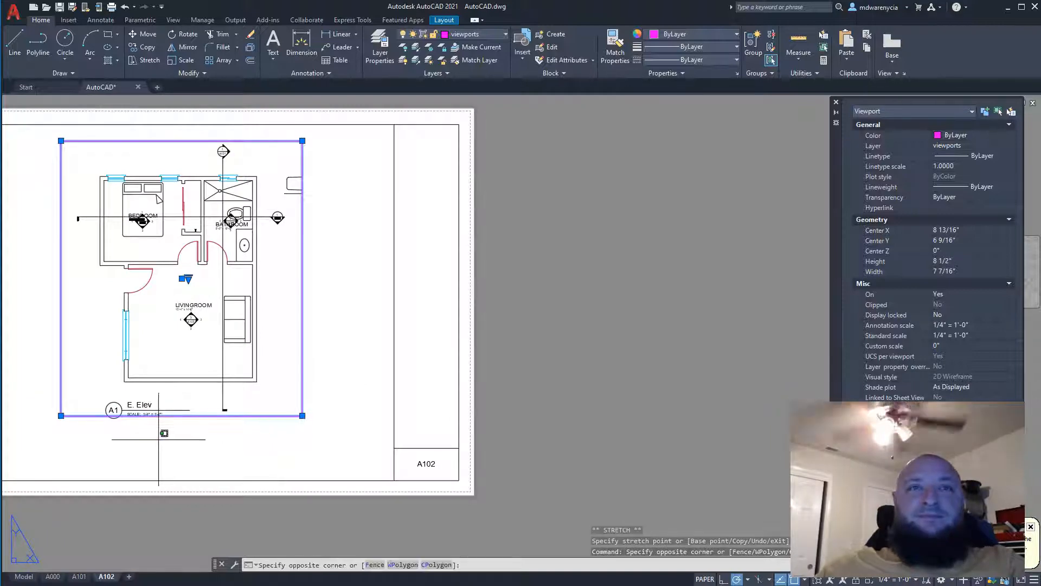
pyautogui.click(141, 432)
pyautogui.press('Escape')
# Move the E. Elev title label straight down a little so it sits lower against the viewport's bottom edge
pyautogui.click(136, 406)
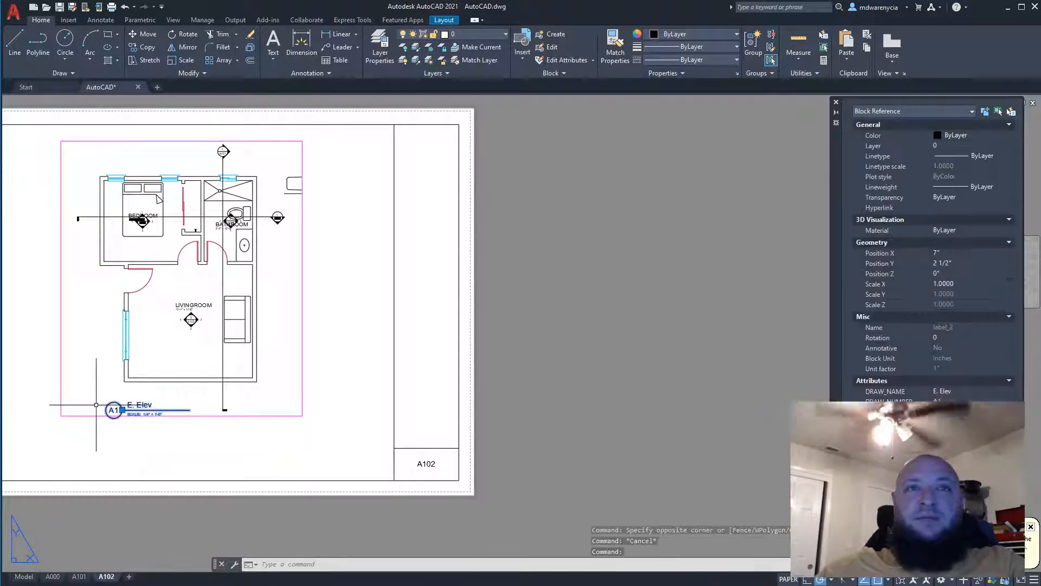
pyautogui.write('m')
pyautogui.press('Return')
pyautogui.scroll(3, 363, 367)
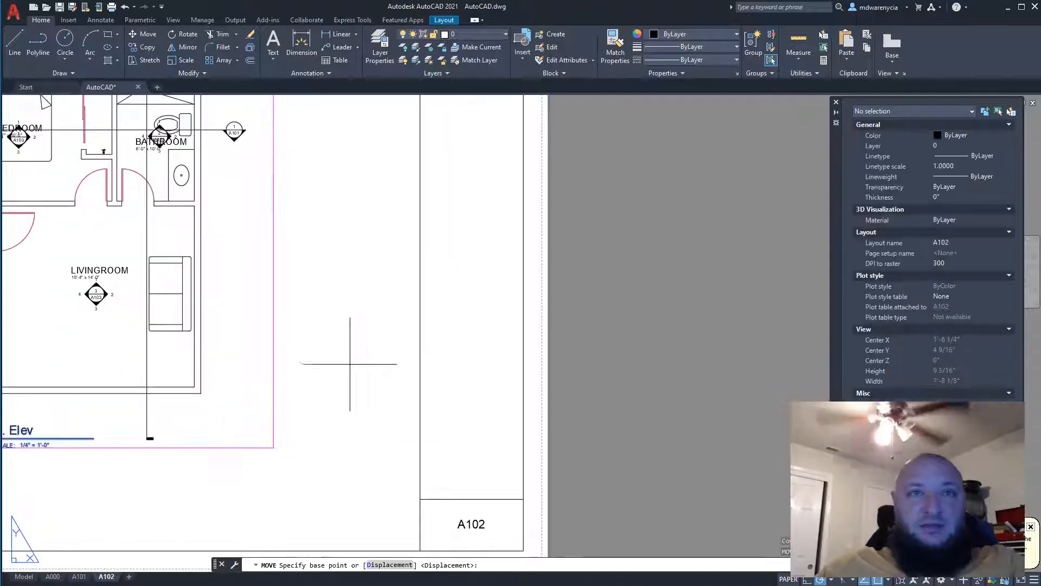
pyautogui.moveTo(408, 344); pyautogui.dragTo(483, 344, button='middle')
pyautogui.click(485, 357)
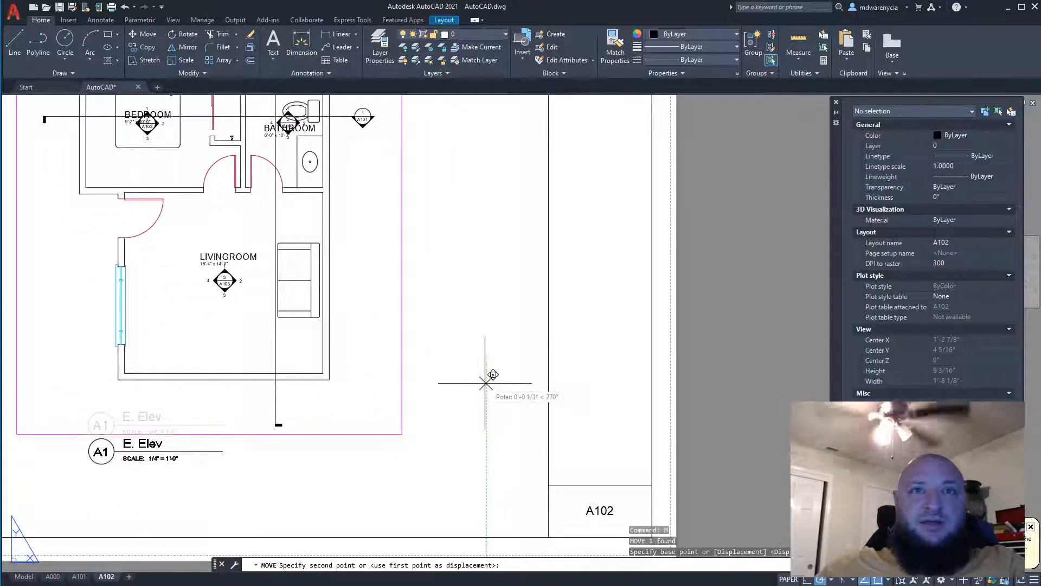
pyautogui.click(485, 379)
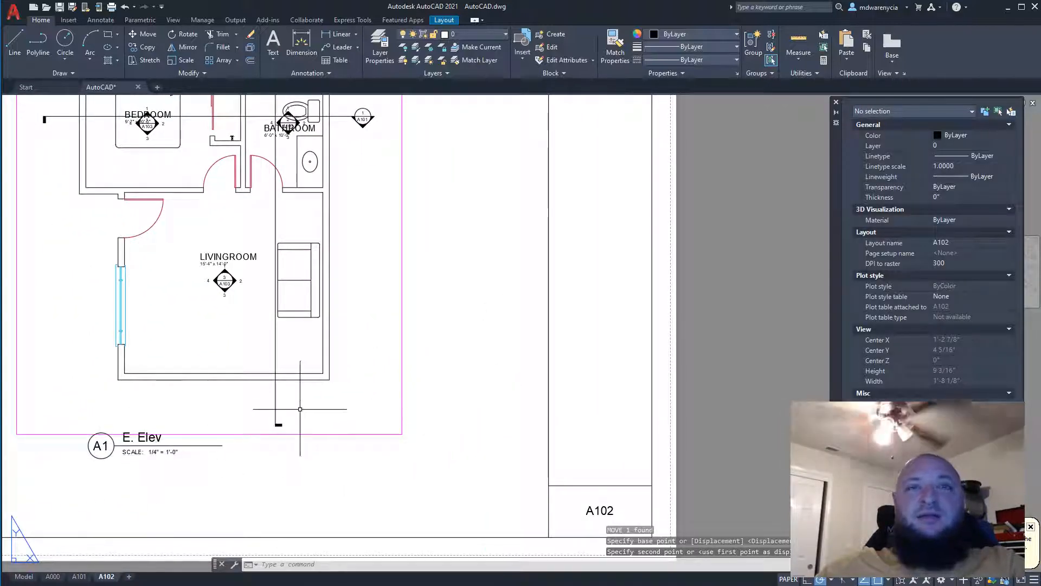
pyautogui.press('Escape')
pyautogui.press('Escape')
pyautogui.scroll(-2, 132, 414)
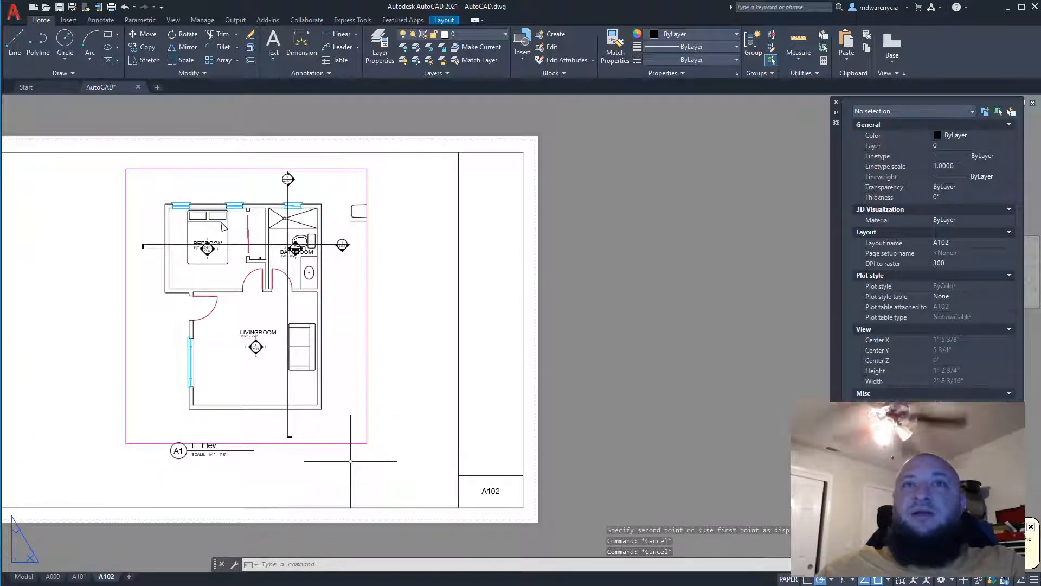
# Freeze the built-ins, furniture, other stuff and paper_space_labels layers in the A102 floor plan viewport, keeping the elevations layer thawed
pyautogui.doubleClick(348, 351)
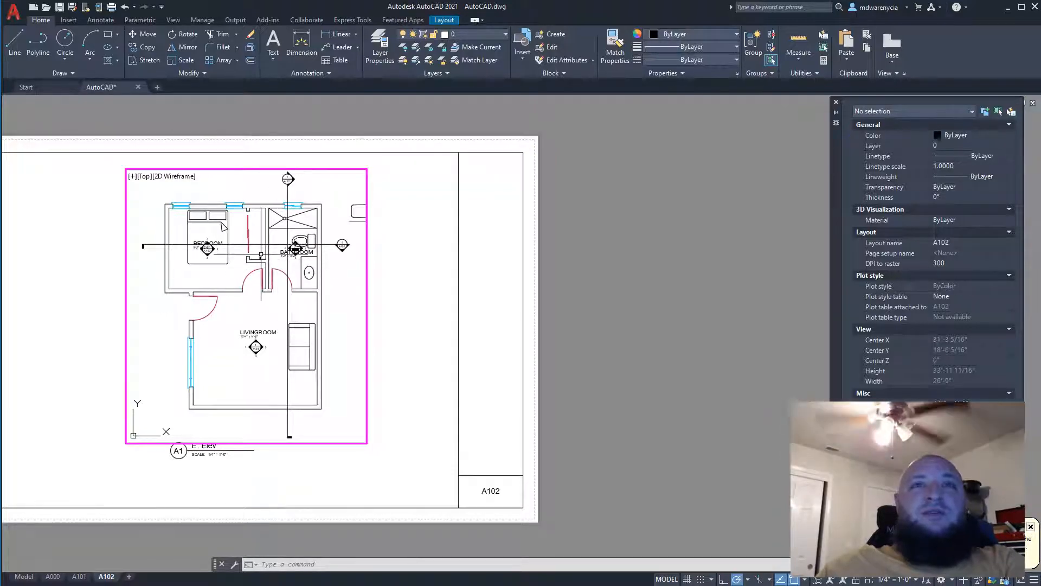
pyautogui.click(487, 33)
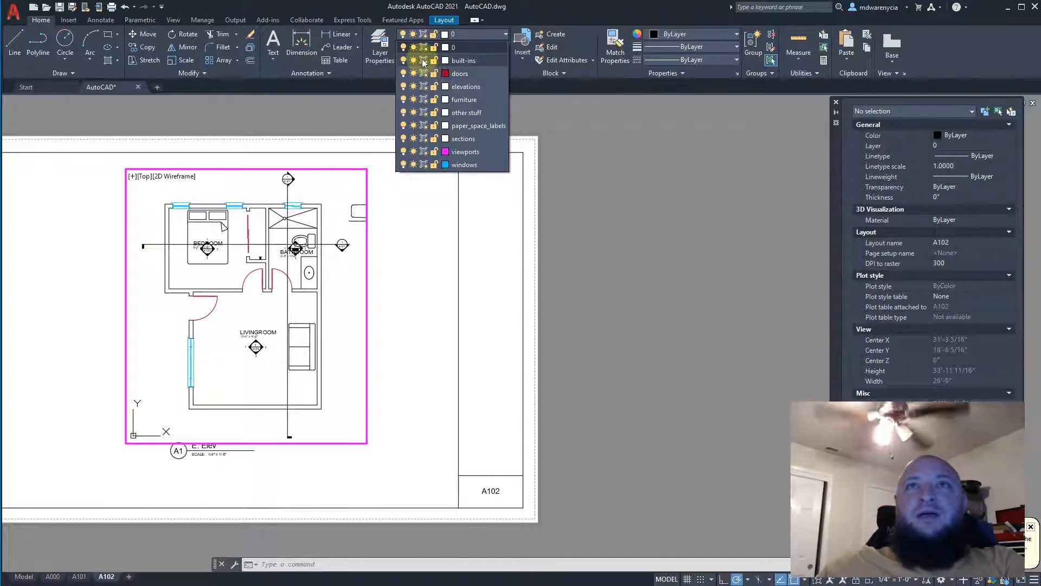
pyautogui.click(424, 61)
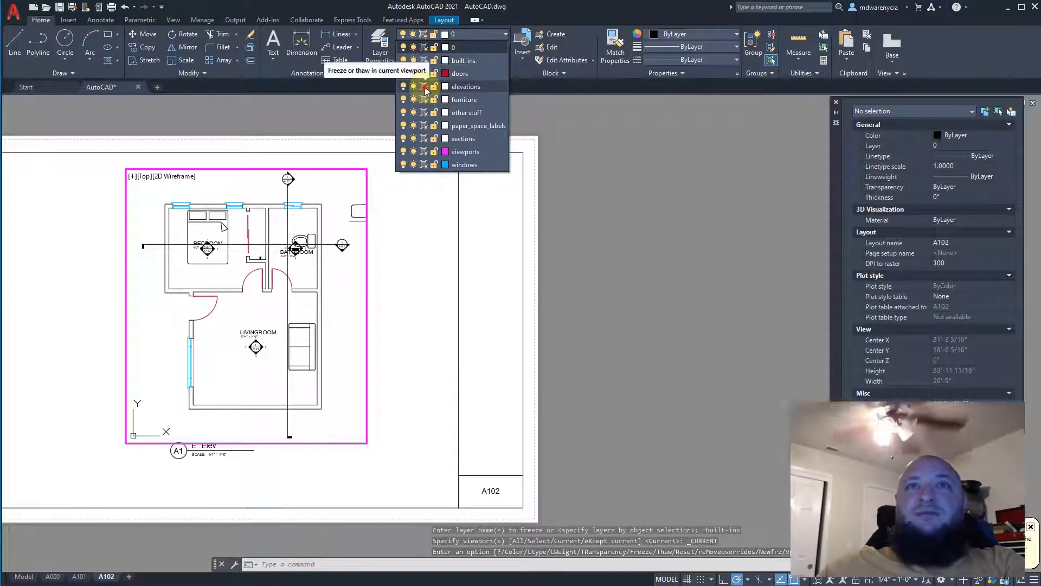
pyautogui.click(424, 87)
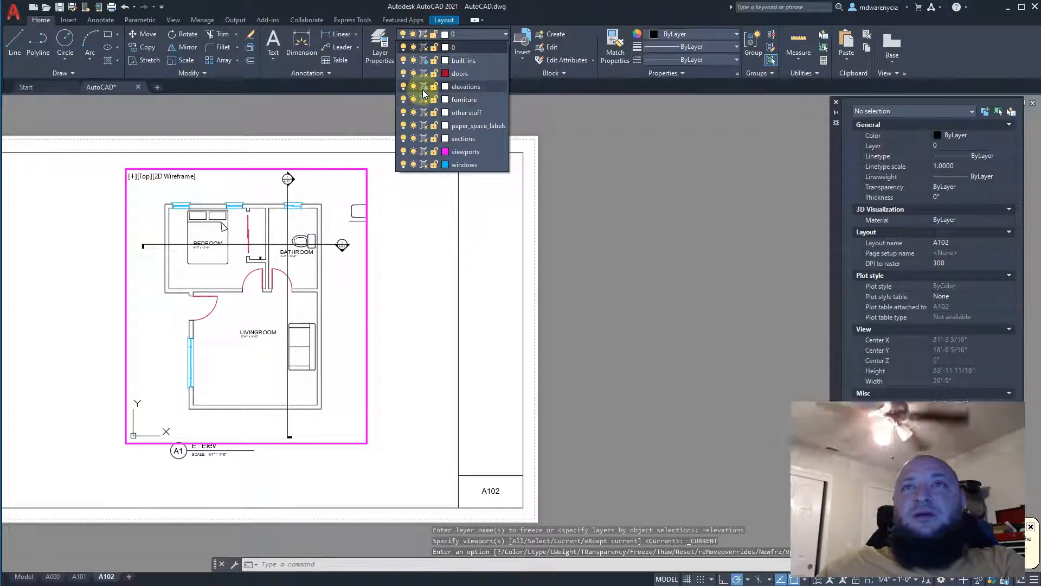
pyautogui.click(423, 90)
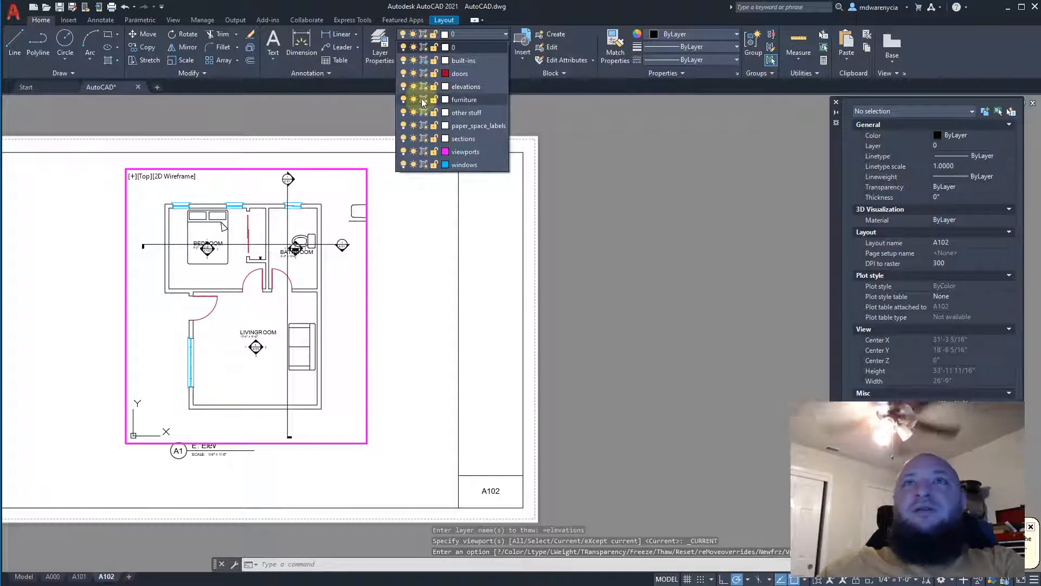
pyautogui.click(424, 112)
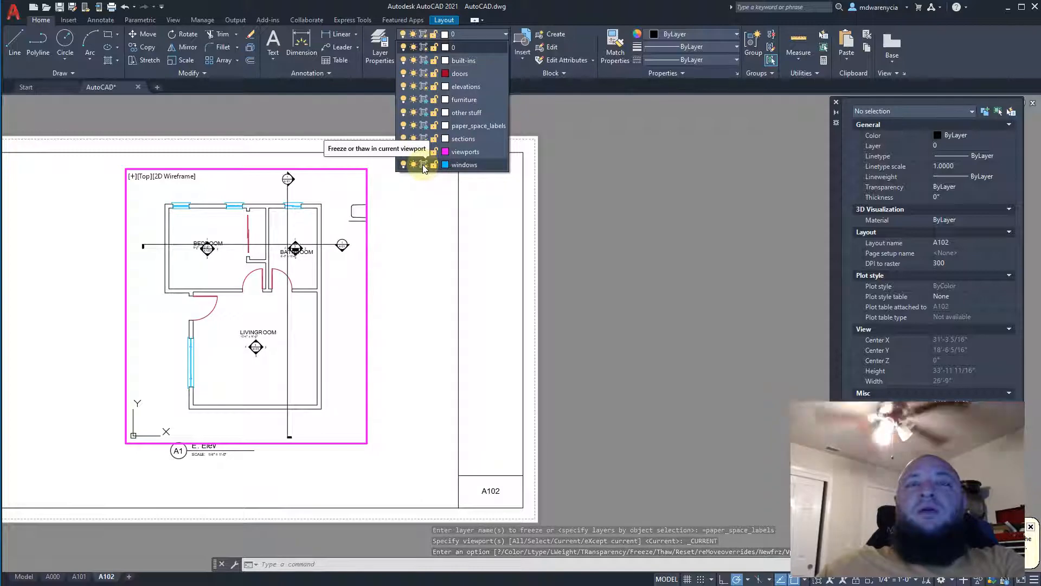
pyautogui.click(542, 292)
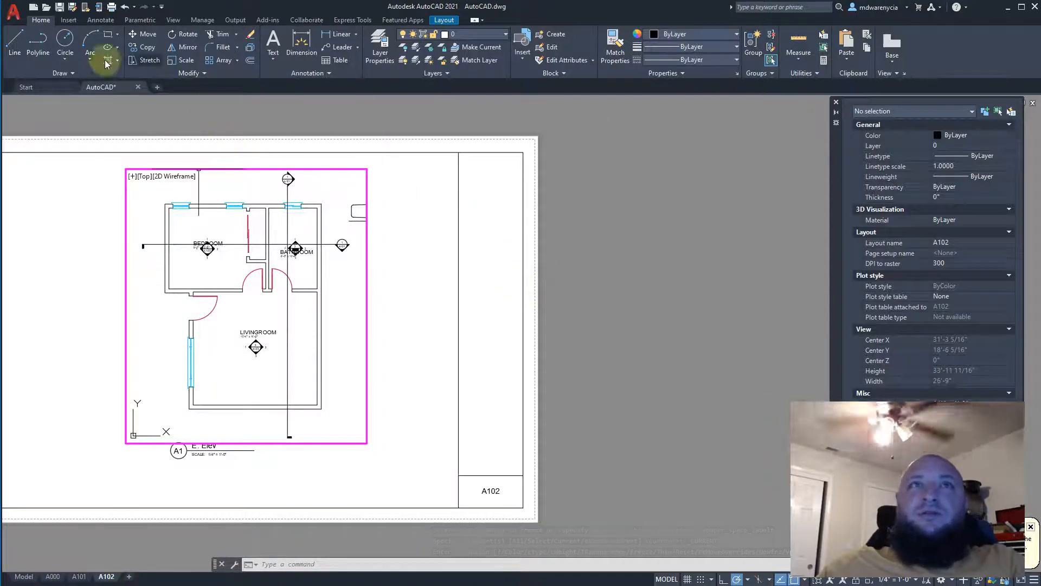
# Create a new layer named room labels from model space
pyautogui.click(25, 575)
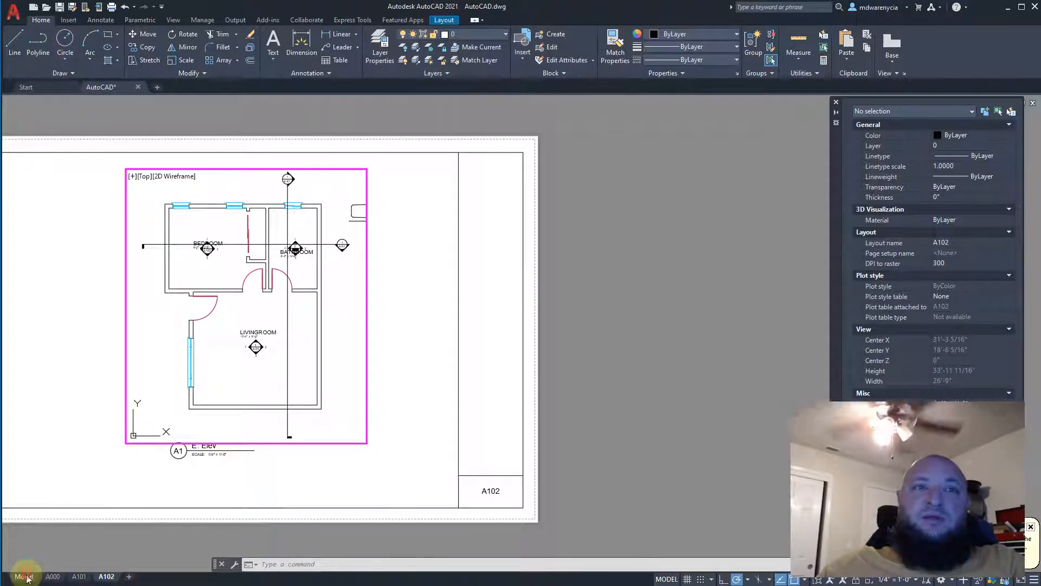
pyautogui.click(380, 46)
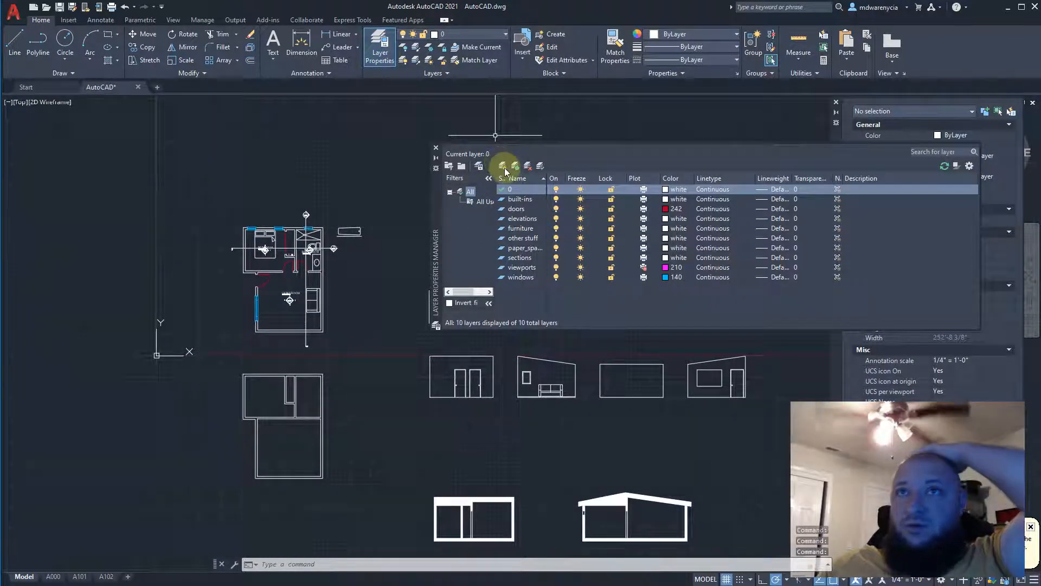
pyautogui.click(503, 166)
pyautogui.write('RoOM')
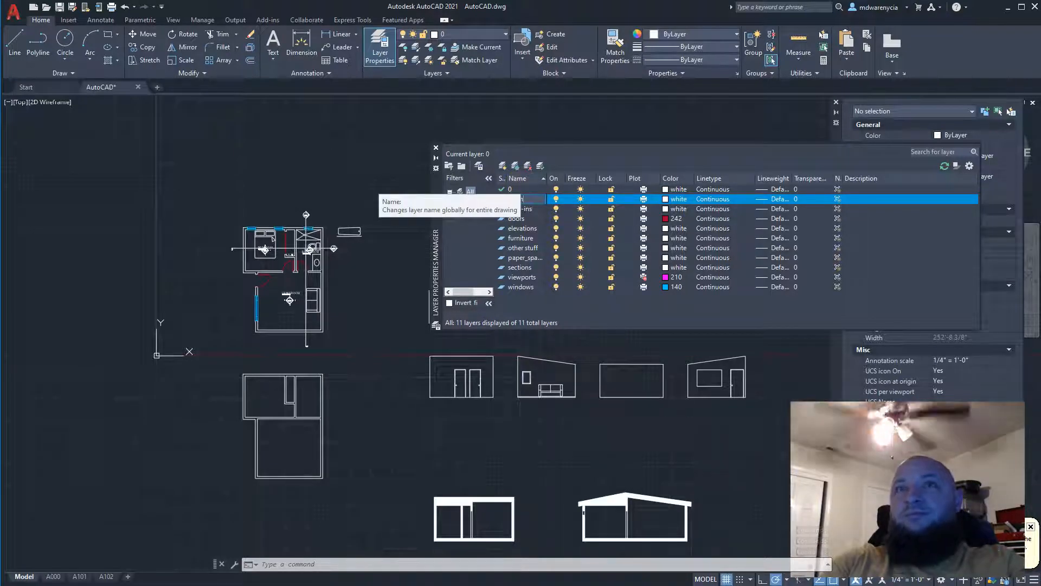
pyautogui.write(' labels')
pyautogui.press('Return')
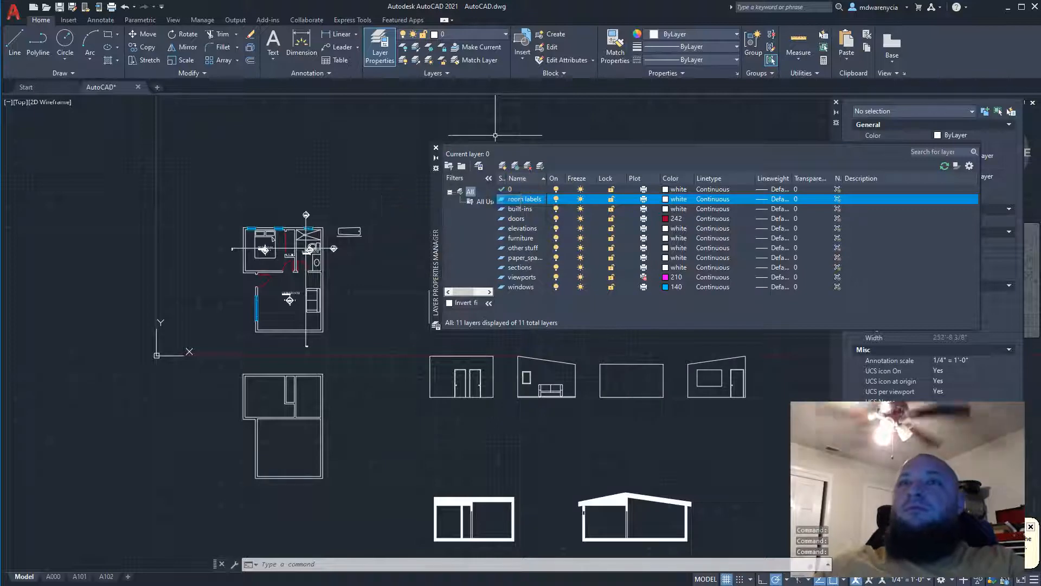
# Assign the living room, bedroom and bathroom names and their dimension texts to the room labels layer, and clear the selection
pyautogui.scroll(6, 293, 280)
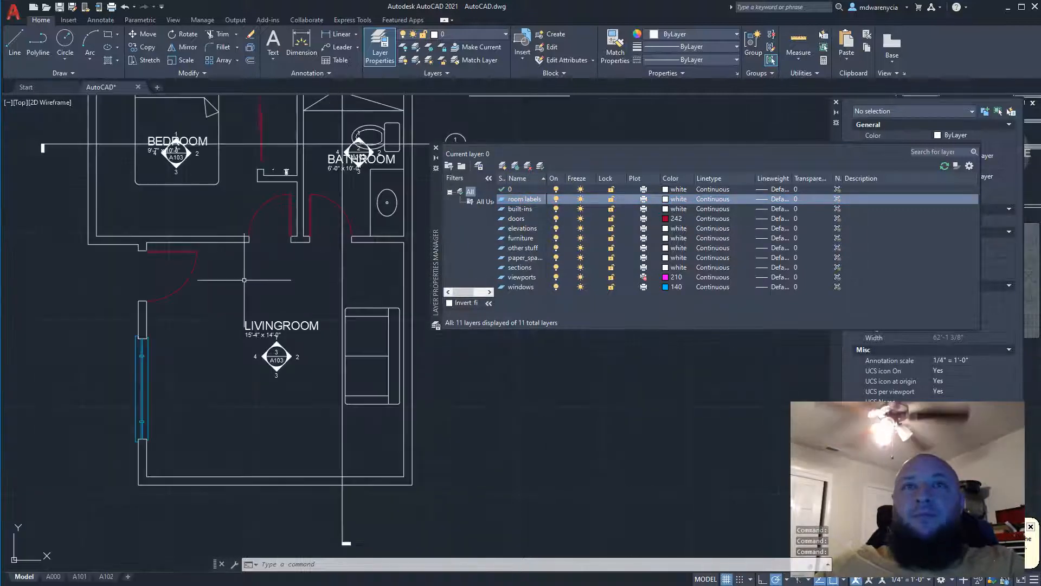
pyautogui.click(251, 343)
pyautogui.click(246, 318)
pyautogui.scroll(2, 162, 166)
pyautogui.moveTo(162, 167); pyautogui.dragTo(169, 254, button='middle')
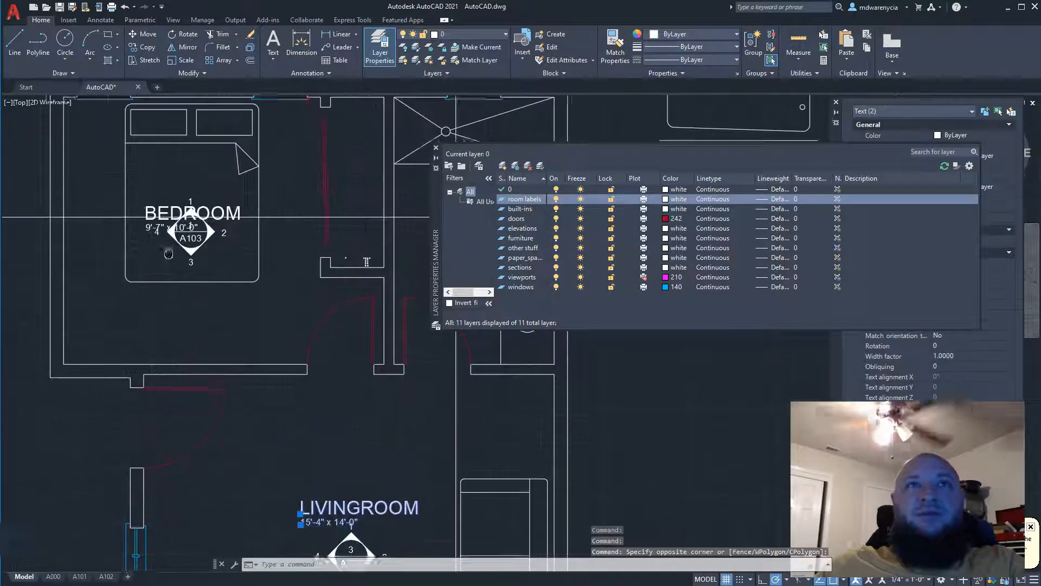
pyautogui.scroll(4, 141, 239)
pyautogui.click(152, 217)
pyautogui.click(162, 157)
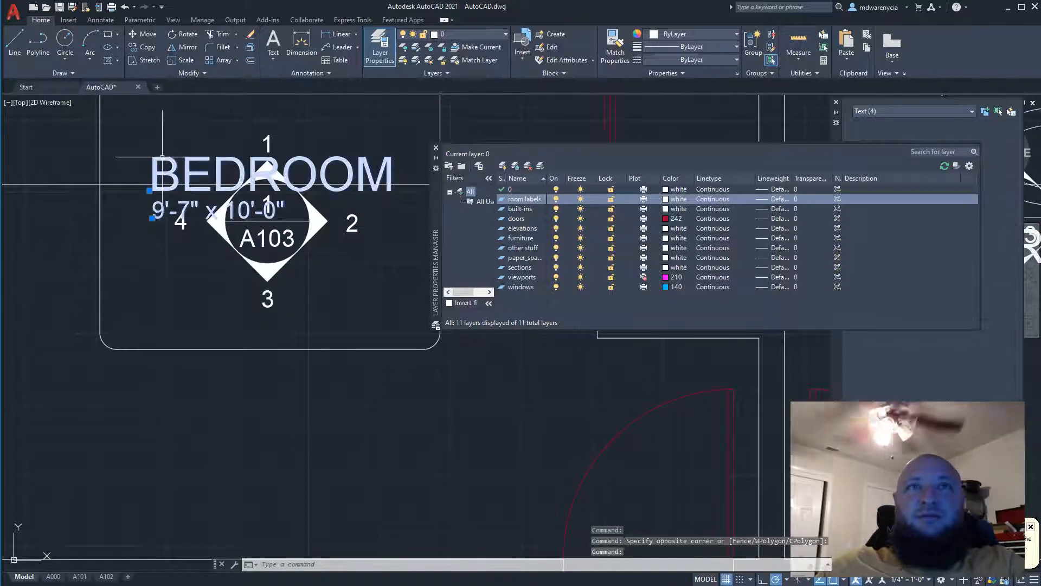
pyautogui.scroll(-4, 162, 158)
pyautogui.moveTo(392, 170); pyautogui.dragTo(181, 210, button='middle')
pyautogui.scroll(4, 240, 234)
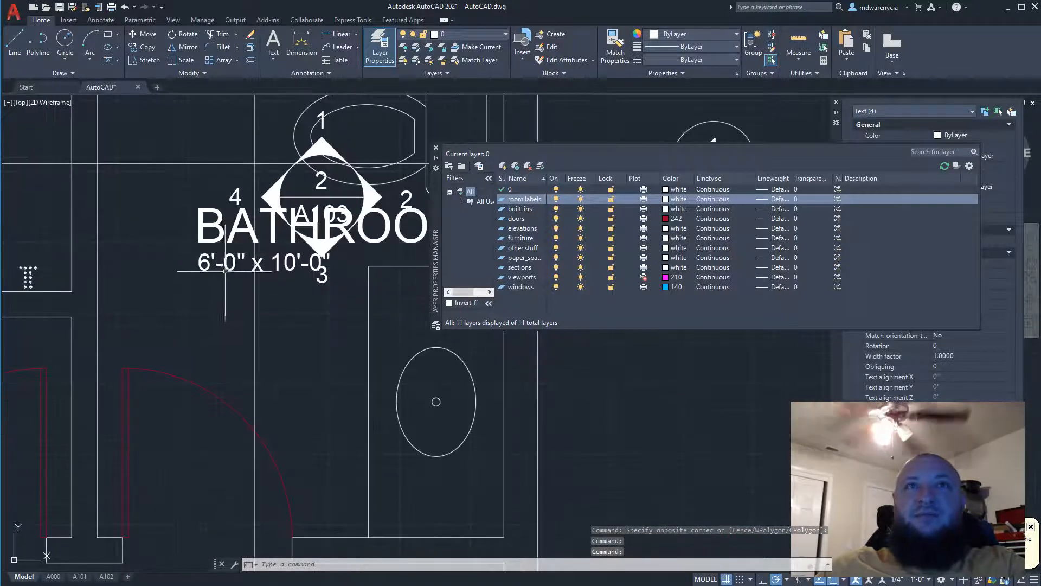
pyautogui.click(226, 275)
pyautogui.click(195, 230)
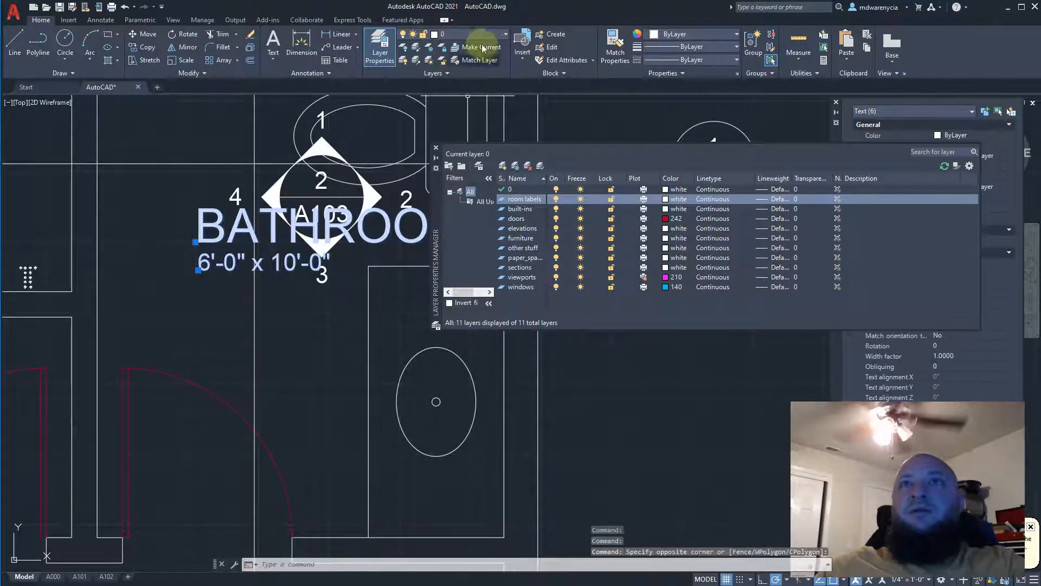
pyautogui.click(463, 33)
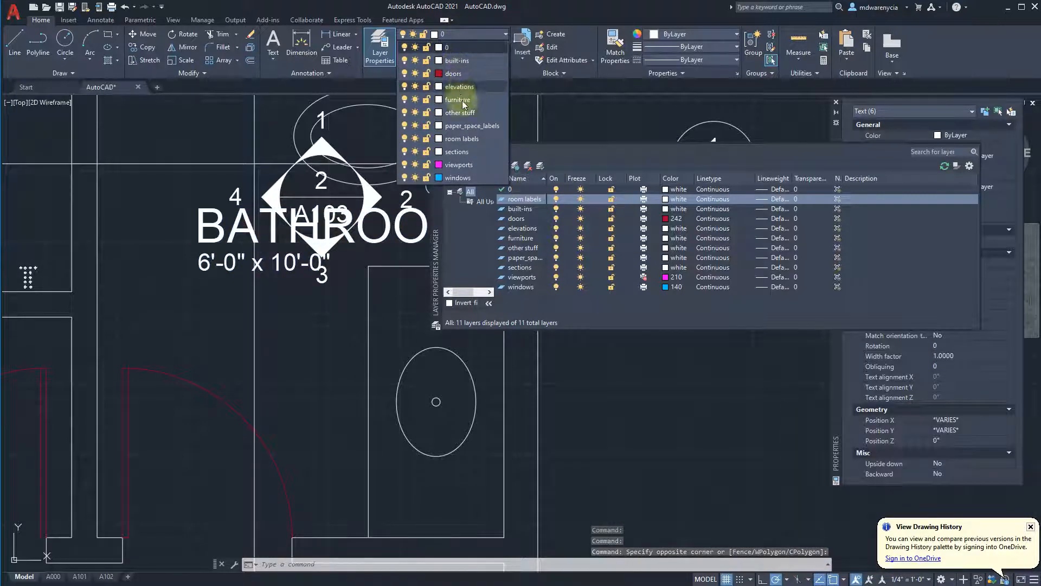
pyautogui.click(466, 139)
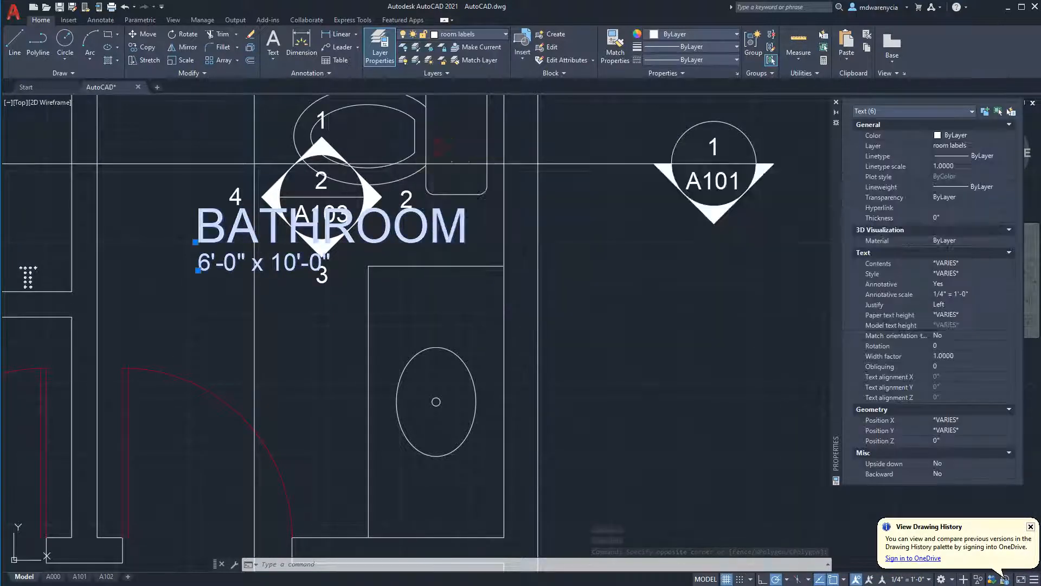
pyautogui.click(101, 581)
pyautogui.press('Escape')
pyautogui.press('Escape')
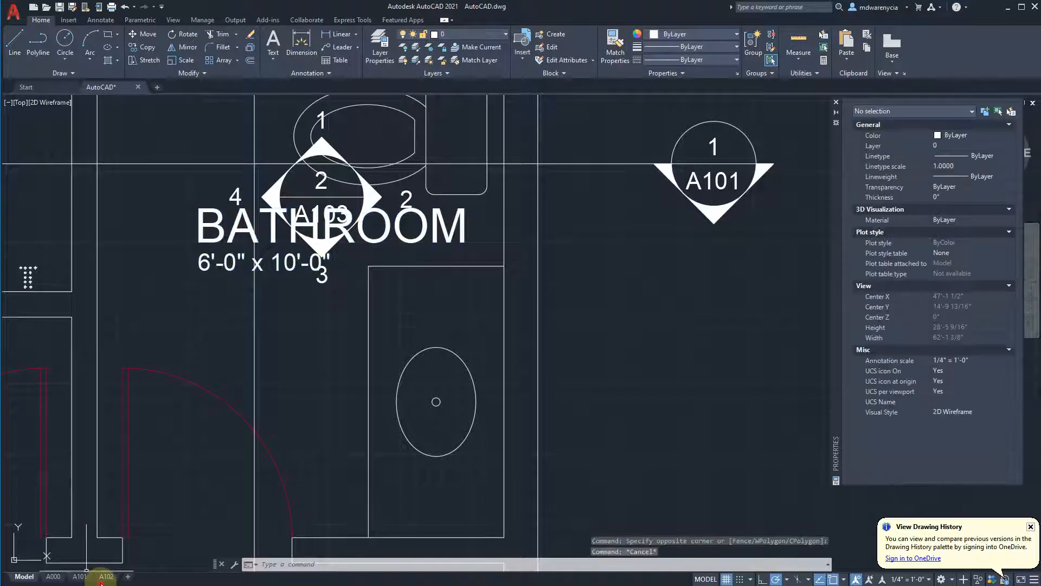
# Freeze the room labels layer in the floor plan viewport of layout A102
pyautogui.click(106, 577)
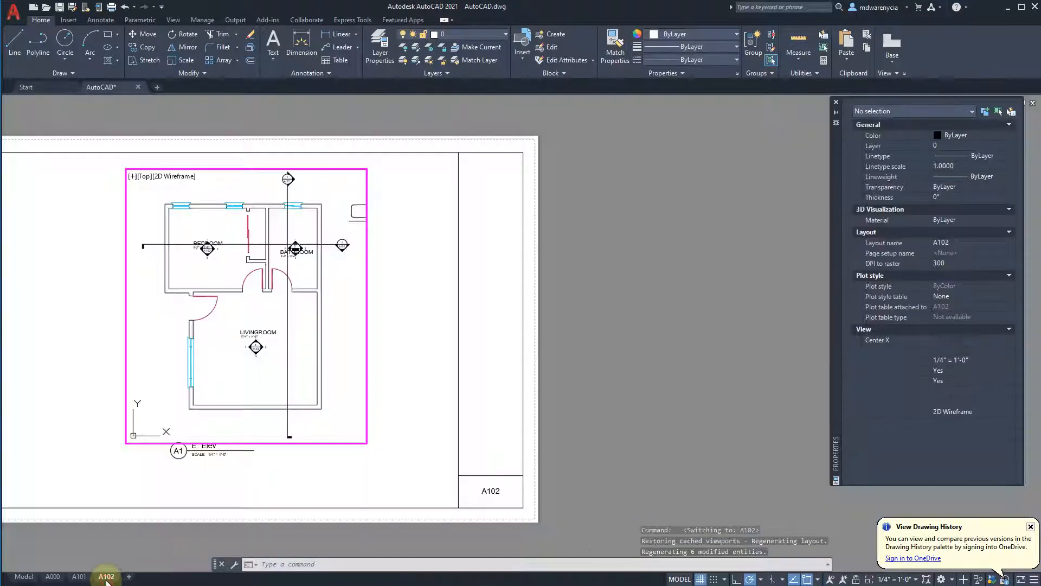
pyautogui.click(477, 34)
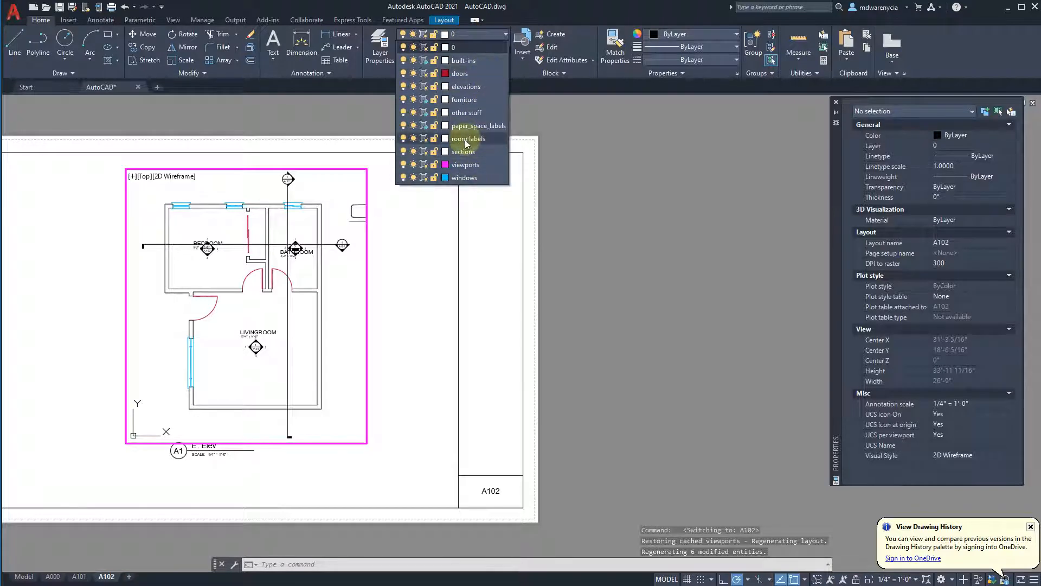
pyautogui.click(424, 139)
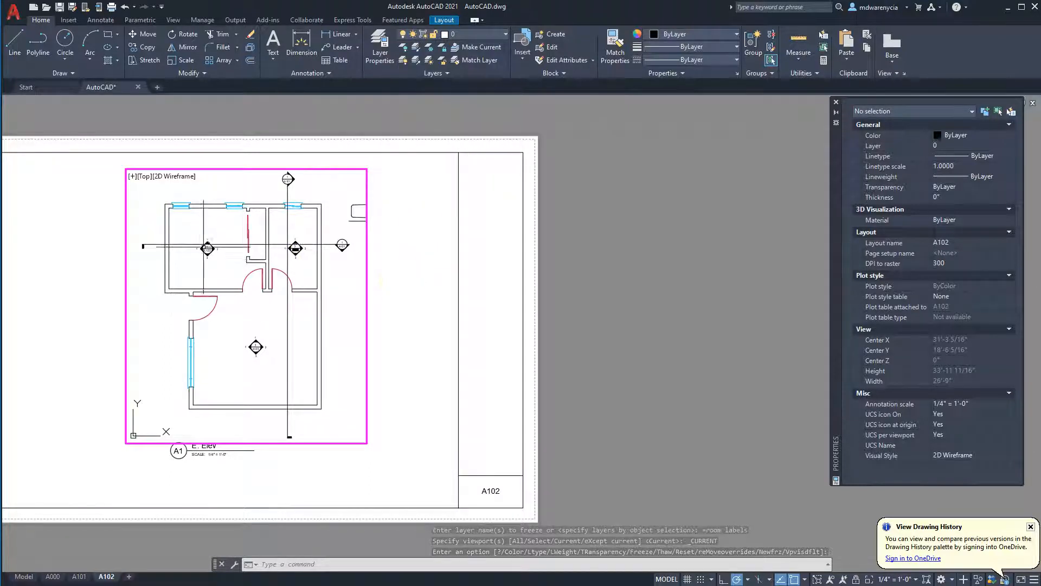
# Undo the zoom made inside the viewport and return to paper space for a closer view of the floor plan
pyautogui.scroll(3, 219, 260)
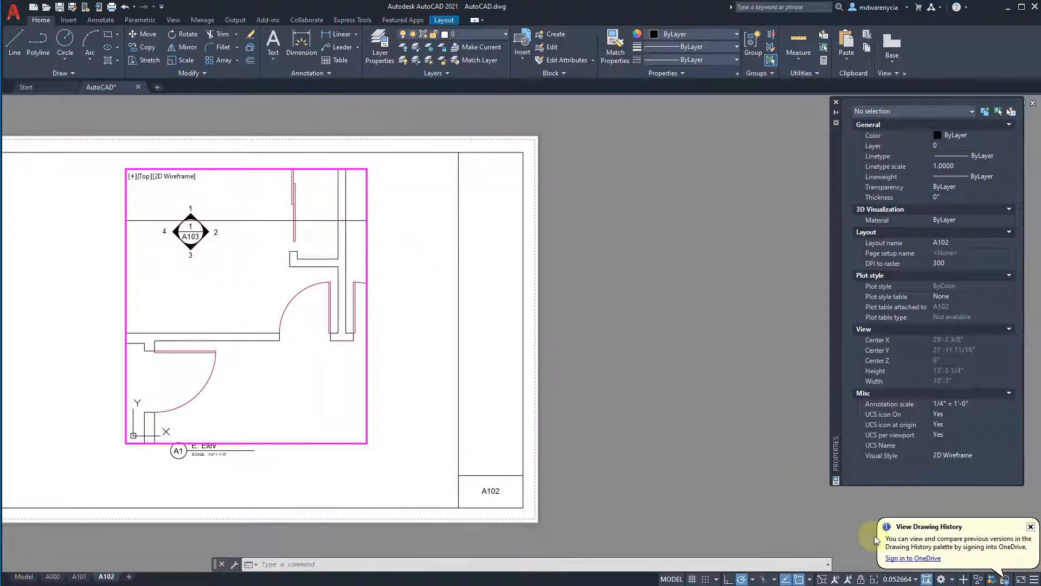
pyautogui.hotkey('ctrl', 'z')
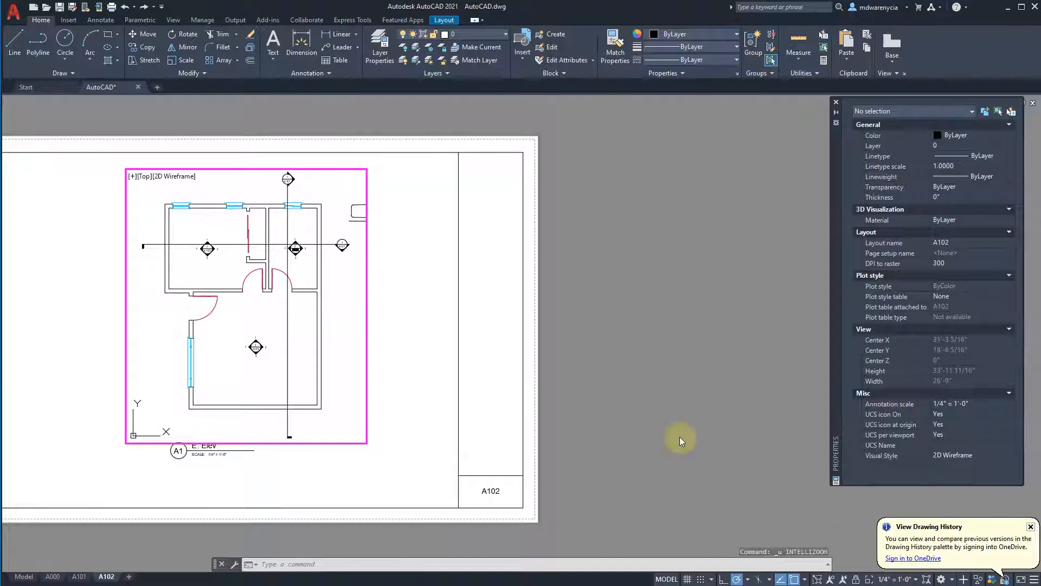
pyautogui.doubleClick(597, 328)
pyautogui.scroll(4, 224, 233)
pyautogui.moveTo(625, 374); pyautogui.dragTo(705, 342, button='middle')
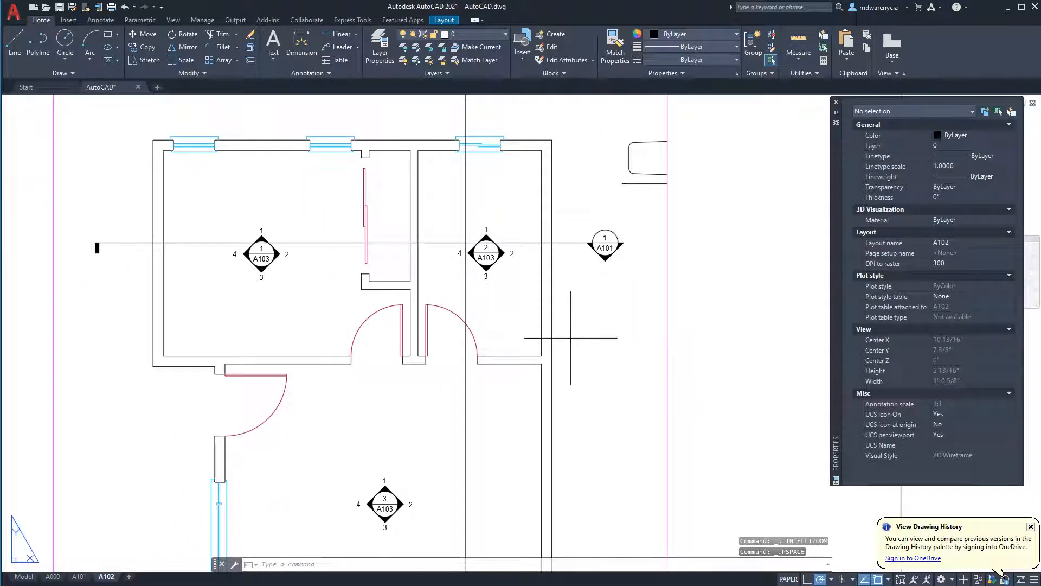
pyautogui.doubleClick(571, 339)
pyautogui.doubleClick(732, 382)
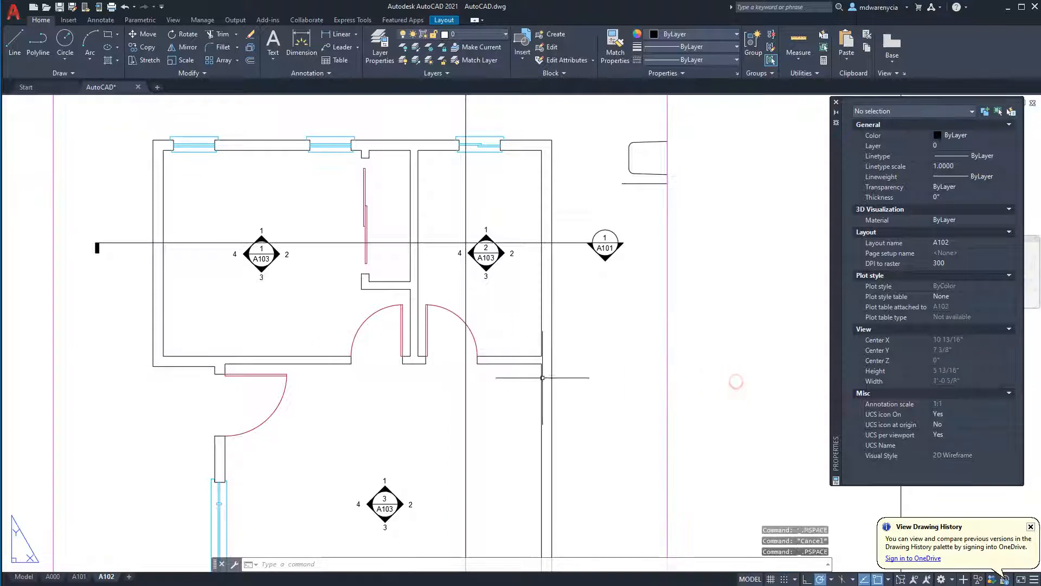
pyautogui.scroll(2, 367, 360)
pyautogui.scroll(2, 412, 380)
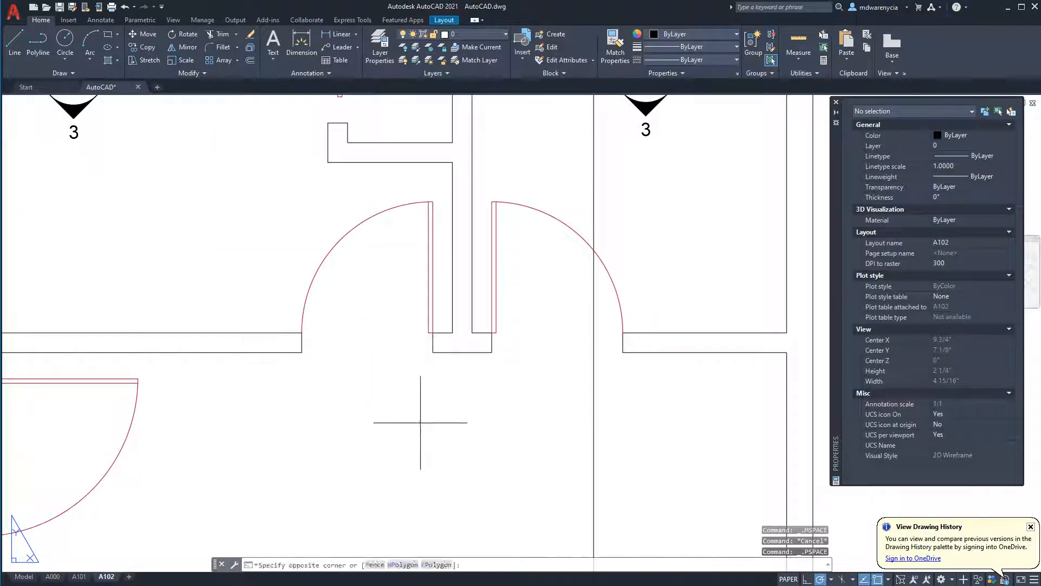
pyautogui.doubleClick(411, 397)
pyautogui.scroll(-12, 380, 374)
pyautogui.scroll(6, 365, 368)
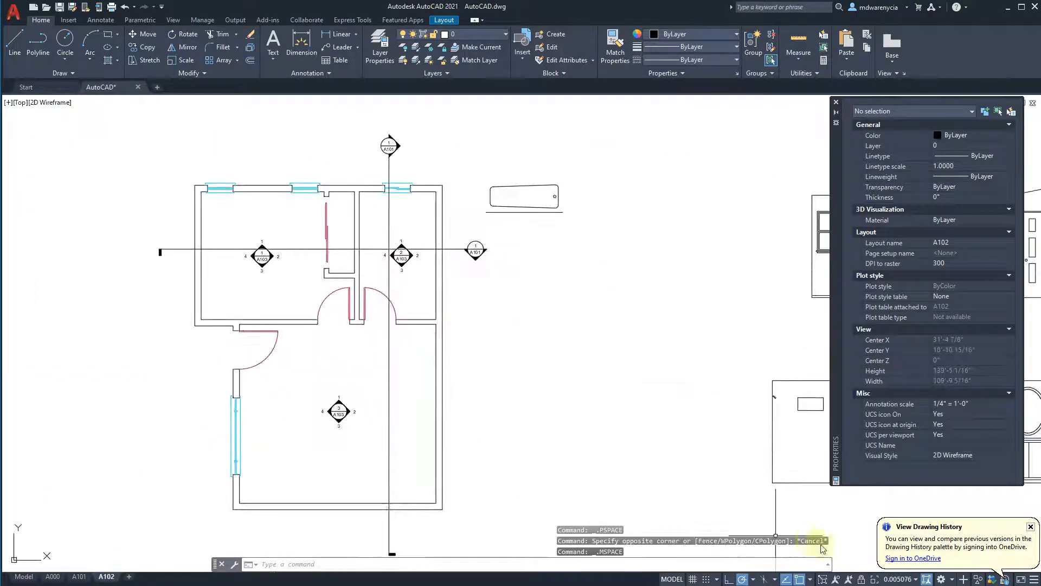
pyautogui.hotkey('ctrl', 'z')
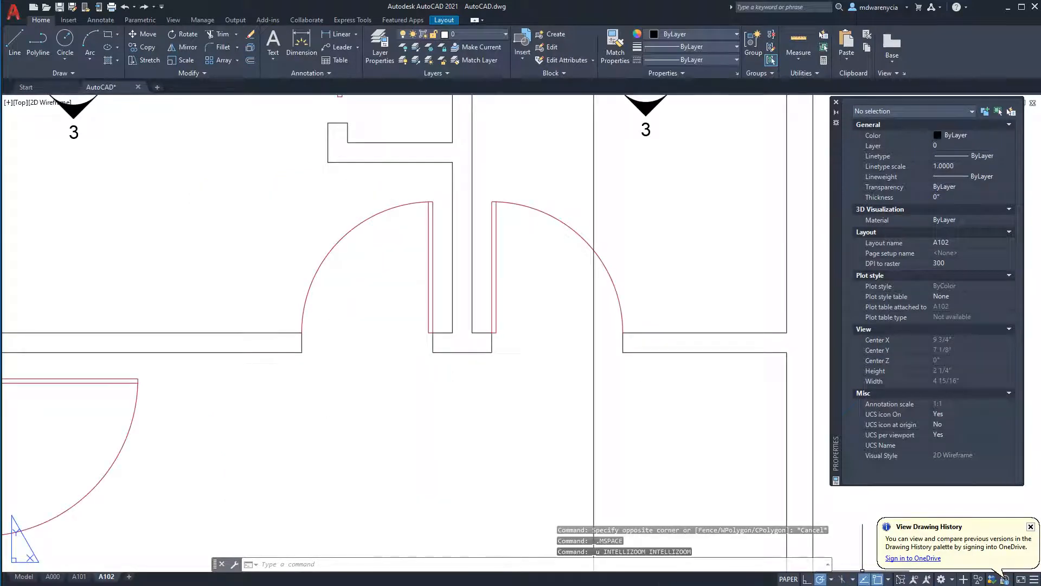
pyautogui.hotkey('ctrl', 'z')
pyautogui.hotkey('ctrl', 'z')
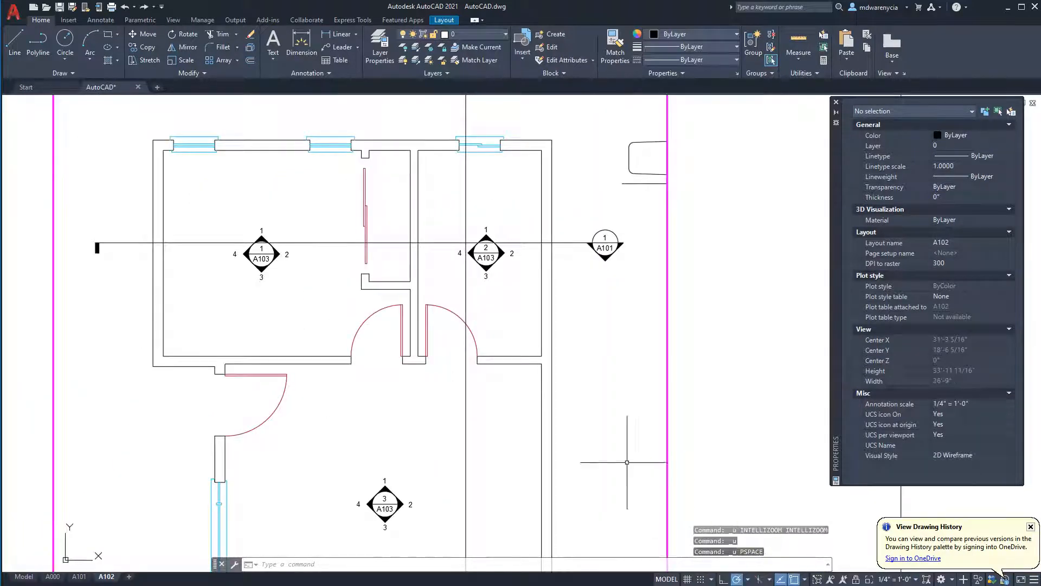
pyautogui.hotkey('ctrl', 'z')
# Activate the floor plan viewport while zoomed in near the interior doors, and return to paper space with the PS command
pyautogui.scroll(4, 364, 392)
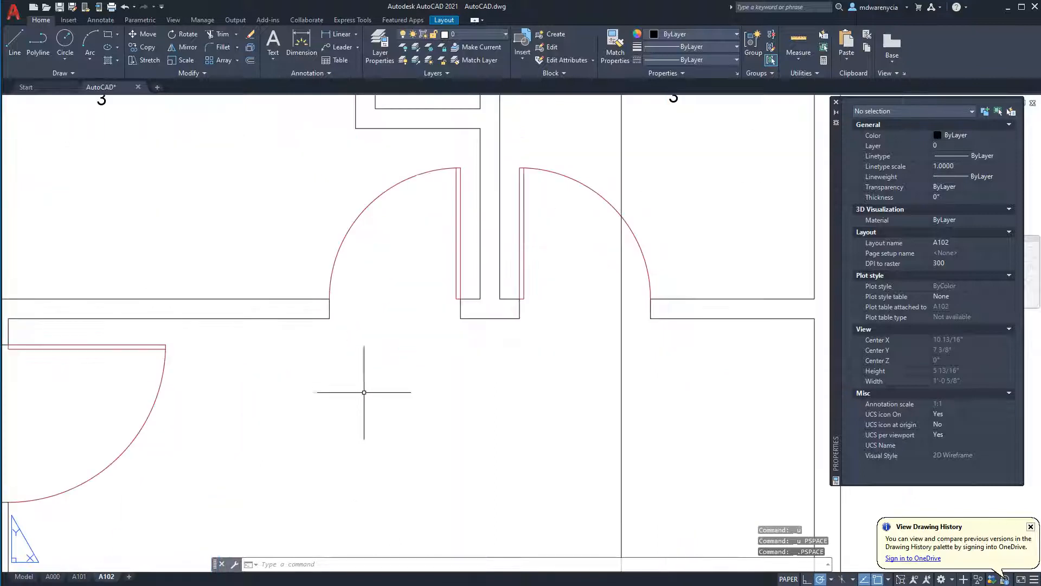
pyautogui.doubleClick(379, 406)
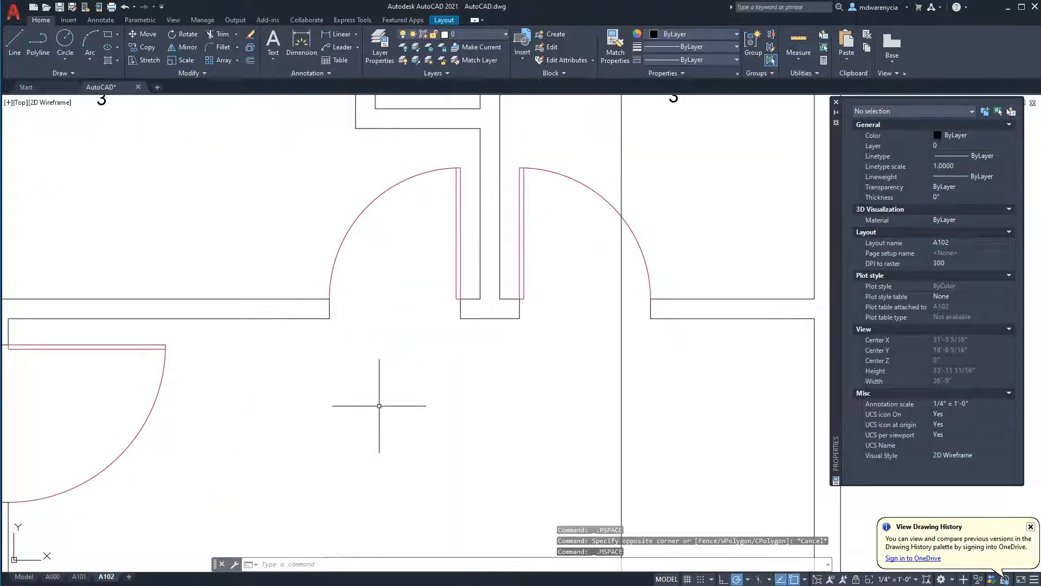
pyautogui.write('ps')
pyautogui.press('Return')
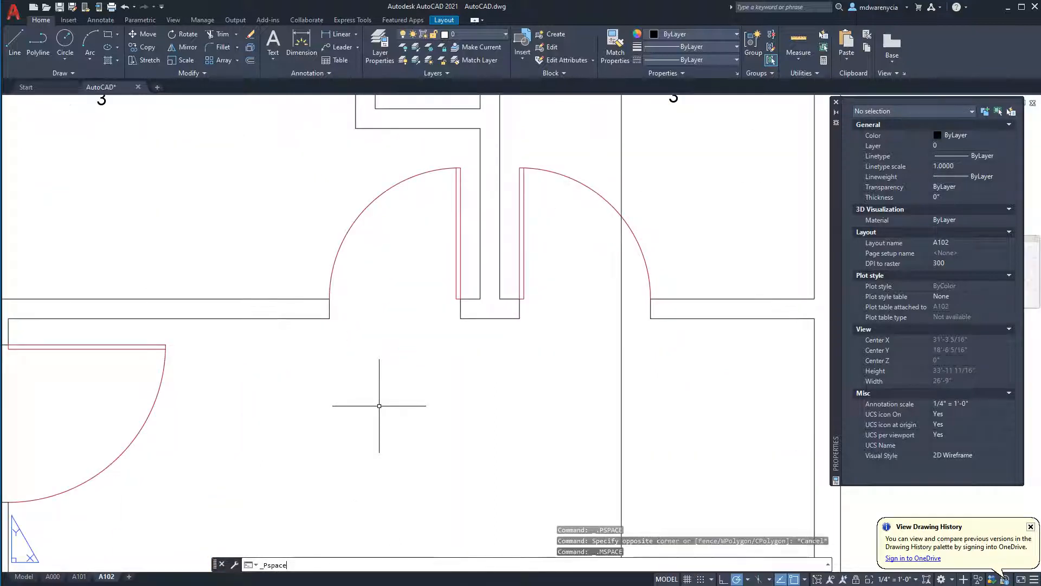
pyautogui.scroll(-4, 379, 405)
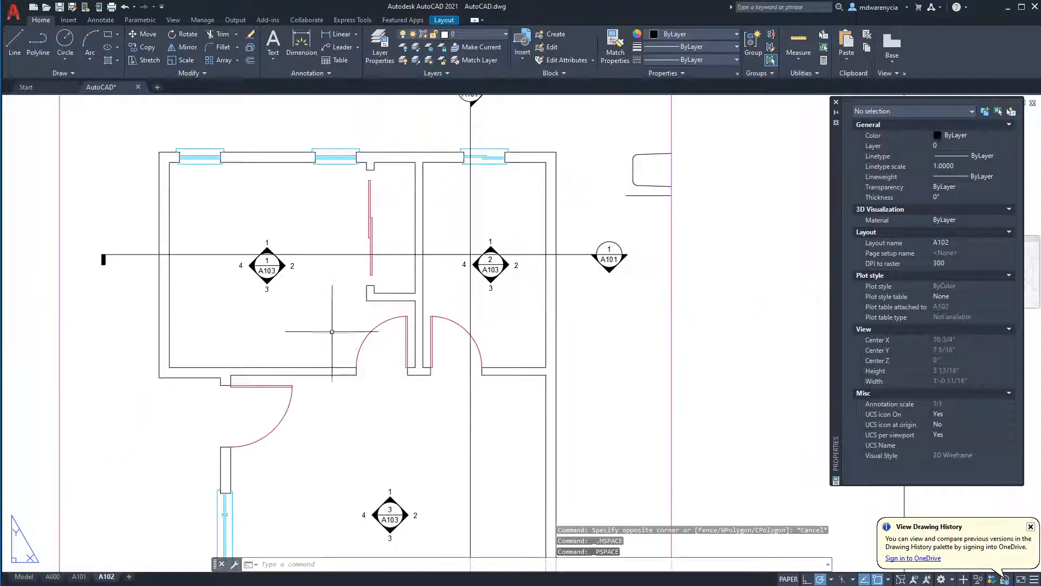
pyautogui.moveTo(369, 394); pyautogui.dragTo(438, 418, button='middle')
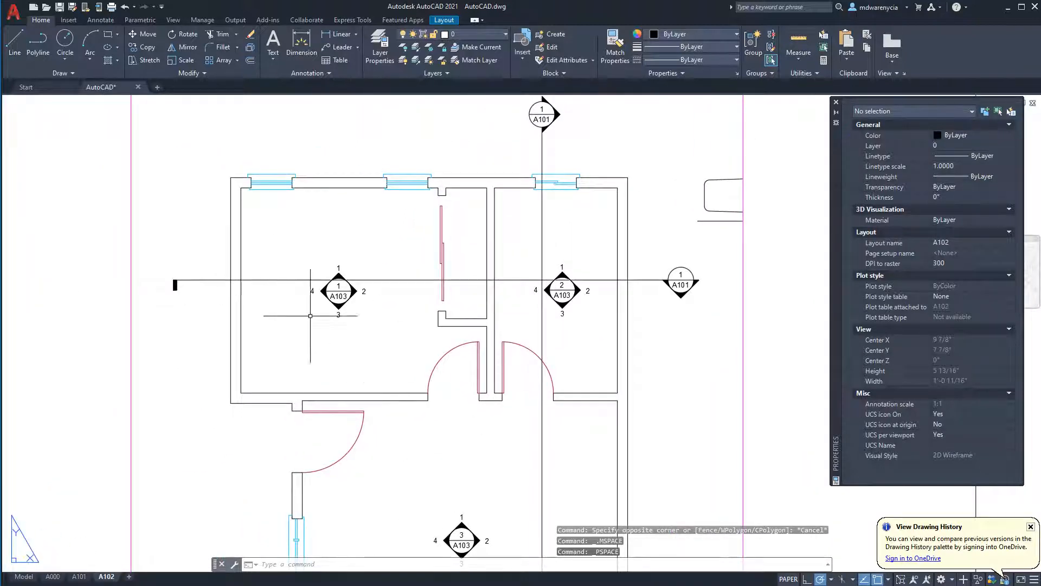
# Activate the floor plan viewport and move elevation markers 1/A103 and 2/A103 straight down about 1', below the horizontal section line
pyautogui.click(339, 322)
pyautogui.press('Escape')
pyautogui.press('Escape')
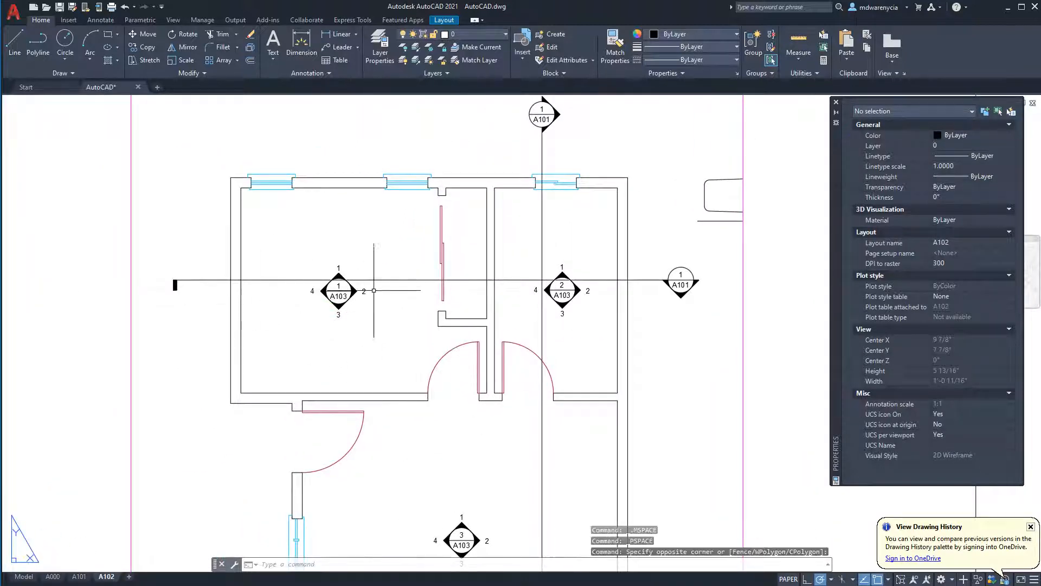
pyautogui.doubleClick(407, 345)
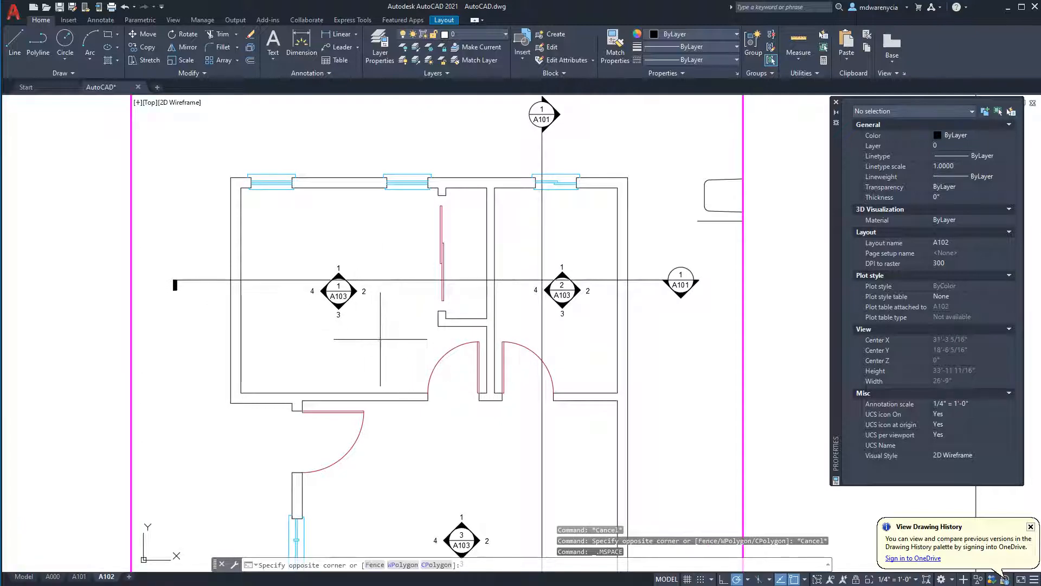
pyautogui.click(338, 291)
pyautogui.click(582, 322)
pyautogui.click(561, 295)
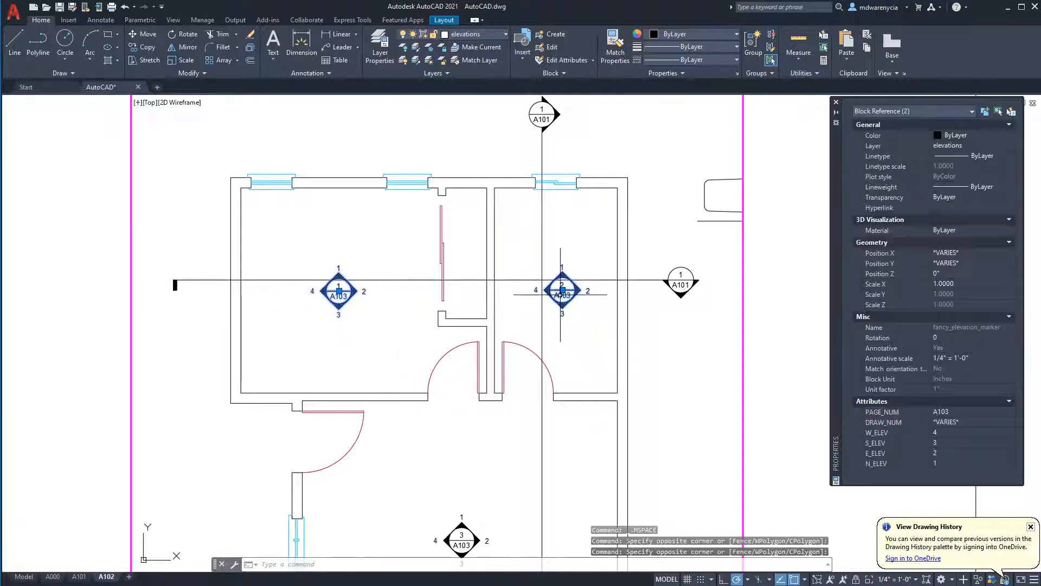
pyautogui.write('m')
pyautogui.press('Return')
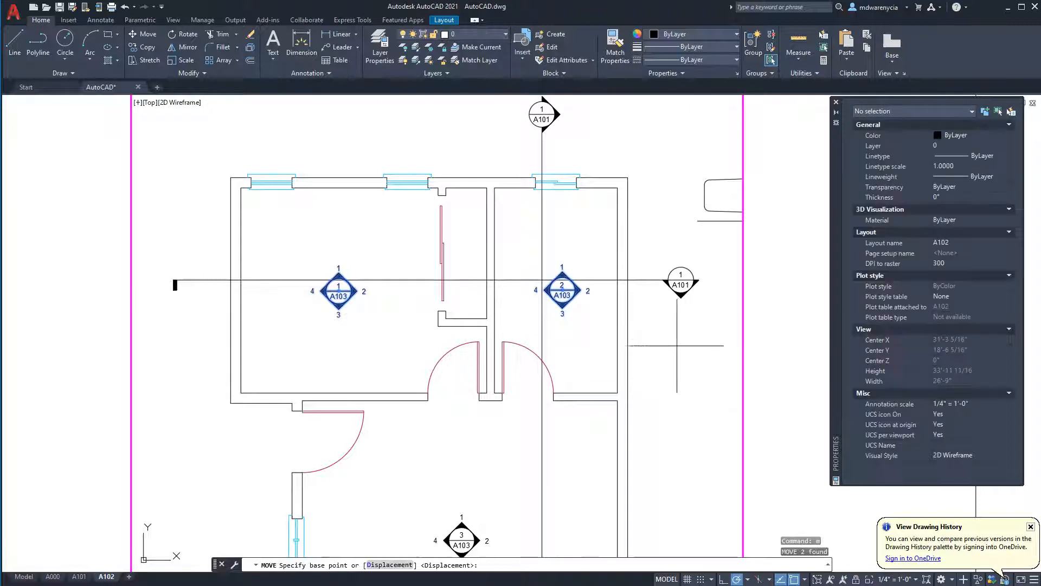
pyautogui.click(671, 342)
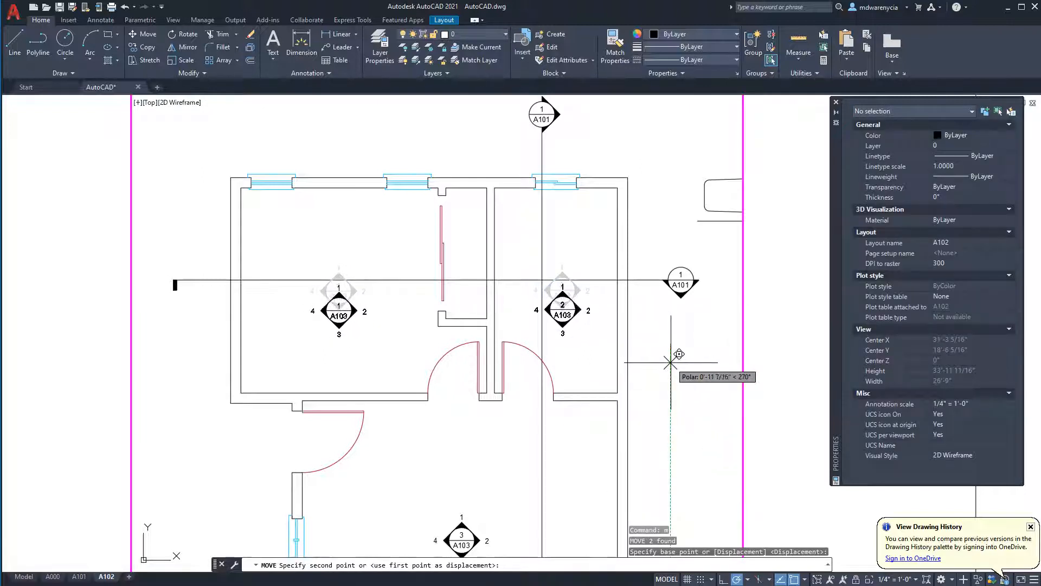
pyautogui.click(670, 363)
pyautogui.press('Escape')
pyautogui.press('Escape')
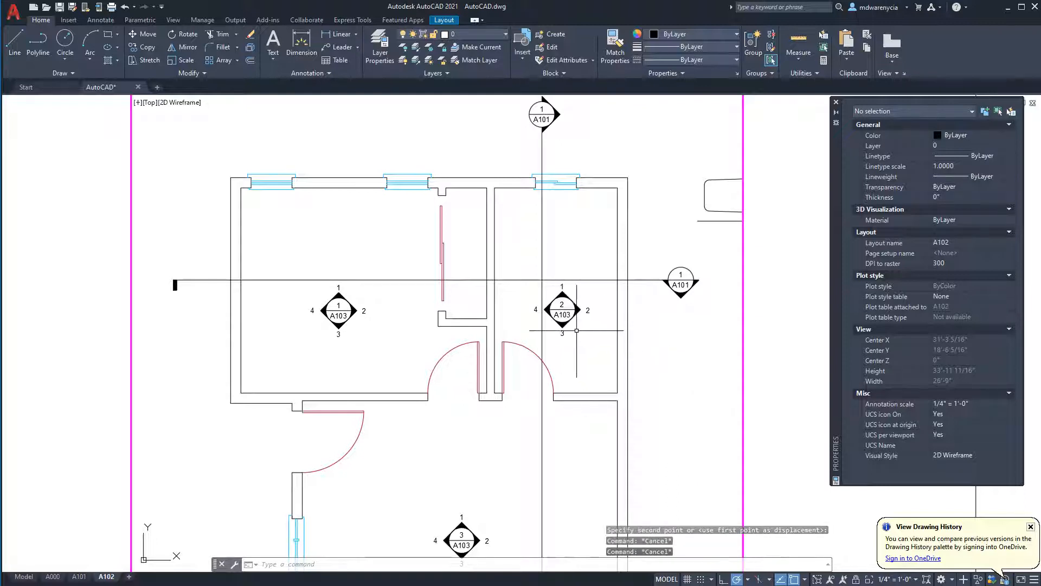
# Move elevation marker 2/A103 slightly to the right, away from the vertical section line
pyautogui.click(577, 330)
pyautogui.click(563, 309)
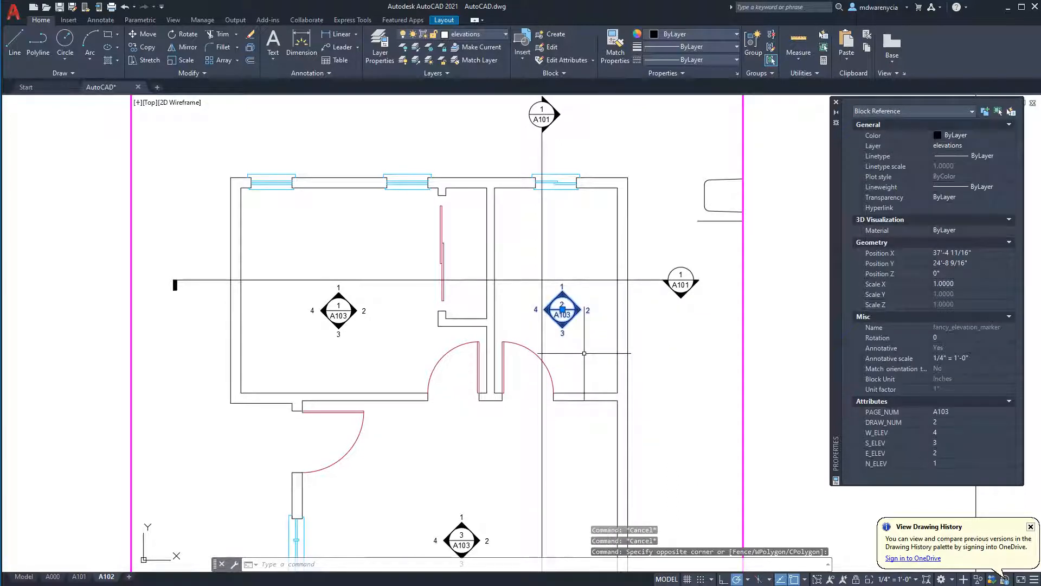
pyautogui.write('m')
pyautogui.press('Return')
pyautogui.click(683, 409)
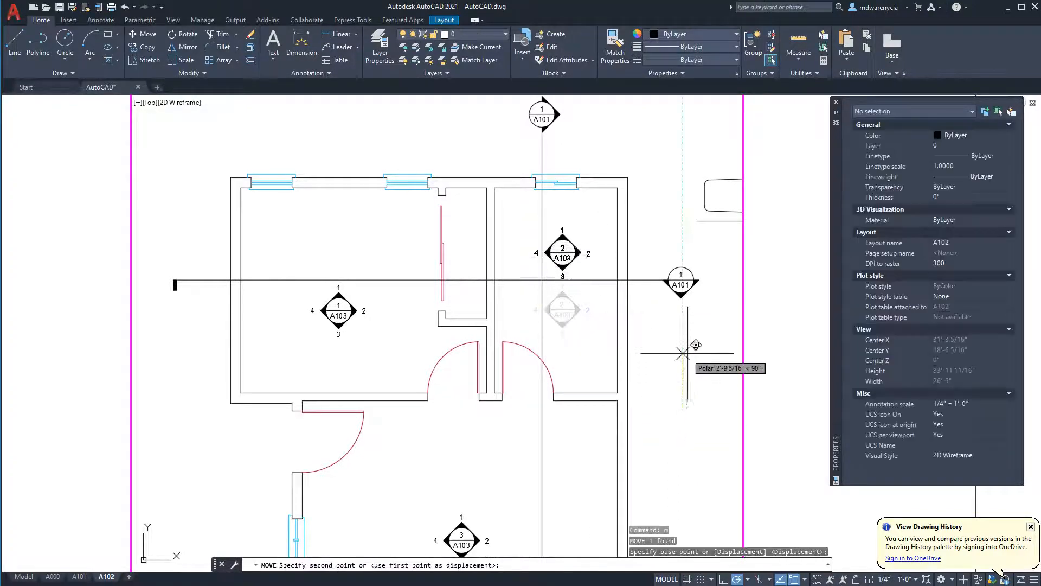
pyautogui.click(691, 411)
# Try to shift elevation marker 2/A103 a little further within its room, working in a closer view inside the viewport
pyautogui.scroll(4, 594, 336)
pyautogui.click(599, 328)
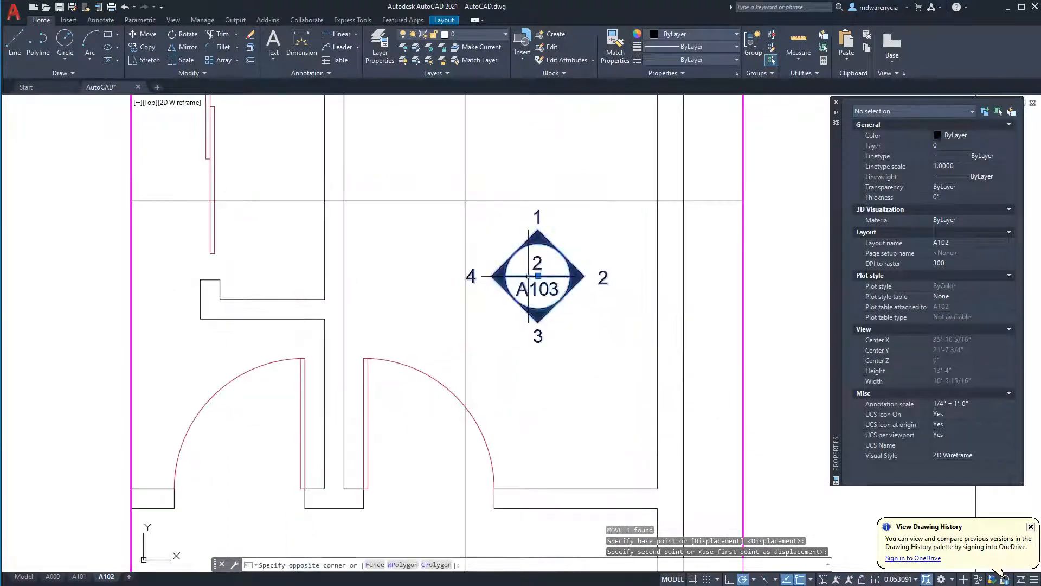
pyautogui.click(529, 276)
pyautogui.write('m')
pyautogui.press('space')
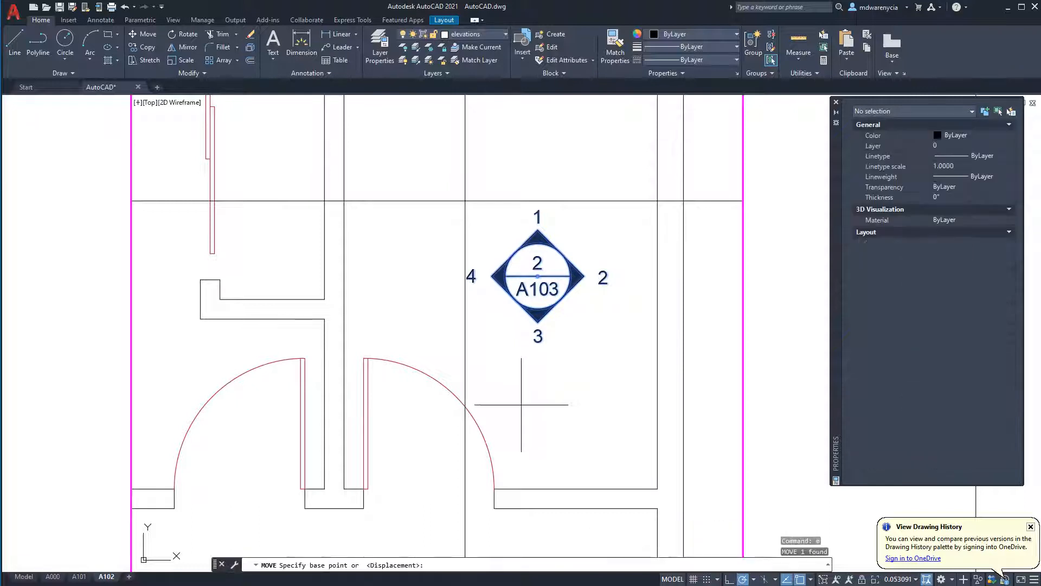
pyautogui.click(520, 402)
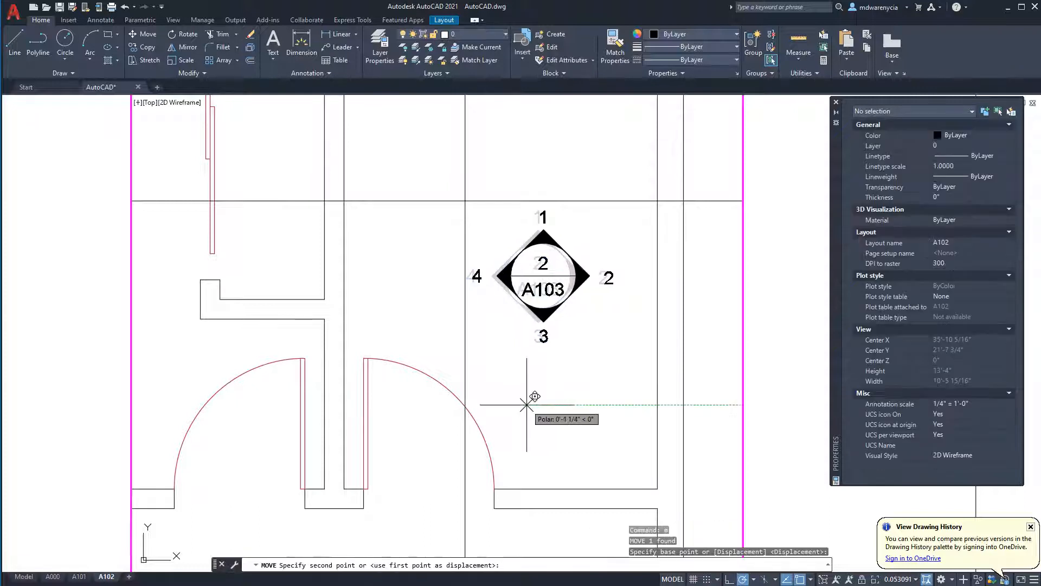
pyautogui.click(472, 277)
pyautogui.scroll(-4, 496, 341)
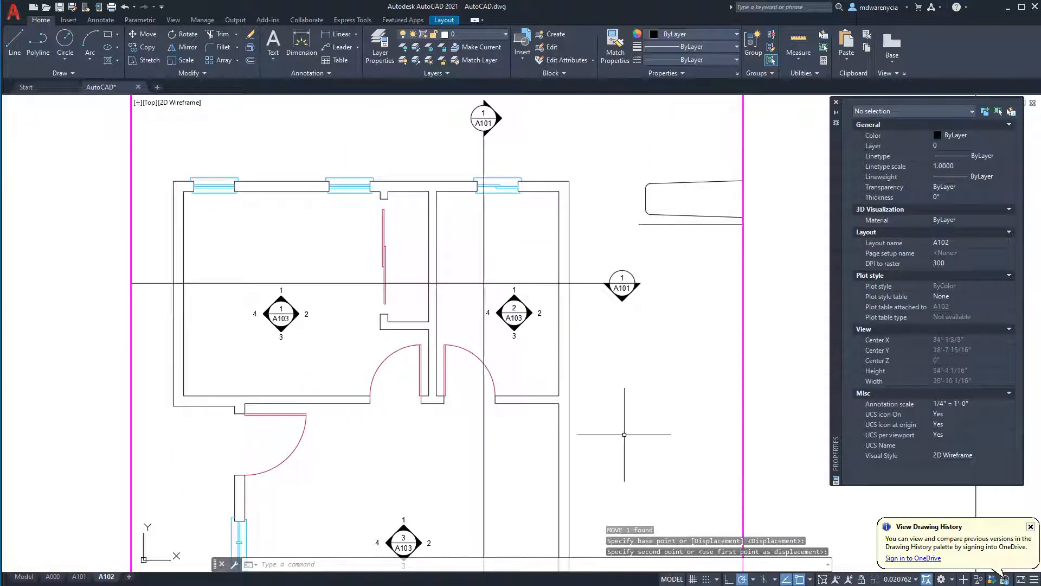
# Undo the last move of elevation marker 2/A103 and the zooms made inside the viewport
pyautogui.hotkey('ctrl', 'z')
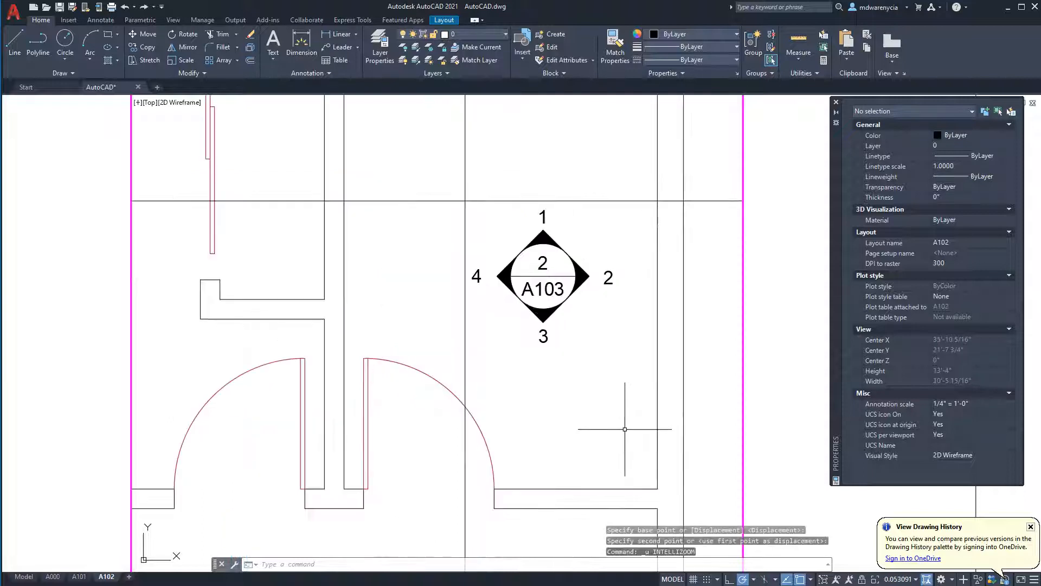
pyautogui.hotkey('ctrl', 'z')
pyautogui.hotkey('ctrl', 'z')
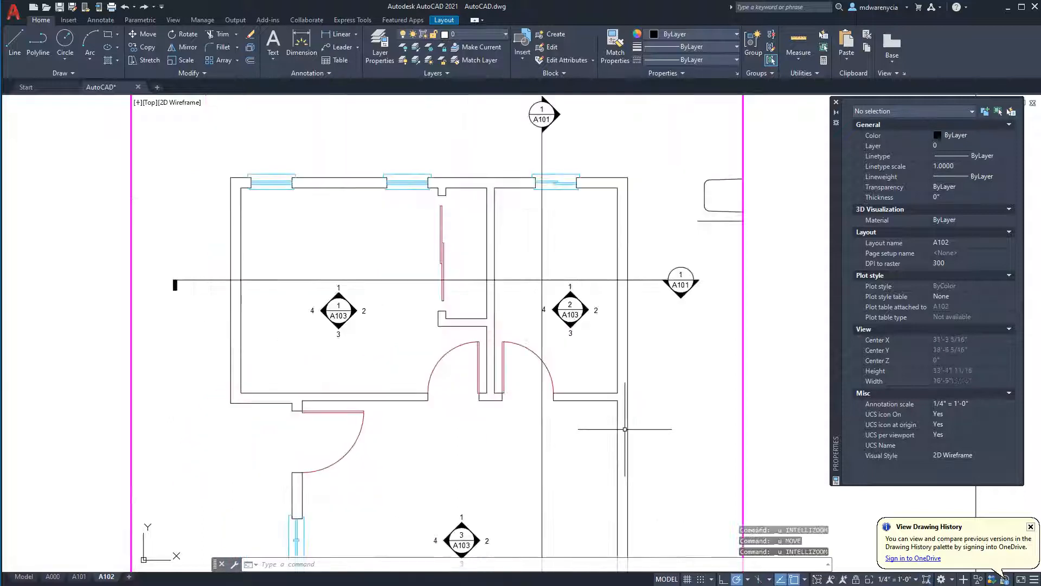
# Reactivate the floor plan viewport, nudge elevation marker 2/A103 slightly right and down, and return to paper space
pyautogui.doubleClick(798, 375)
pyautogui.doubleClick(591, 349)
pyautogui.click(597, 346)
pyautogui.click(573, 312)
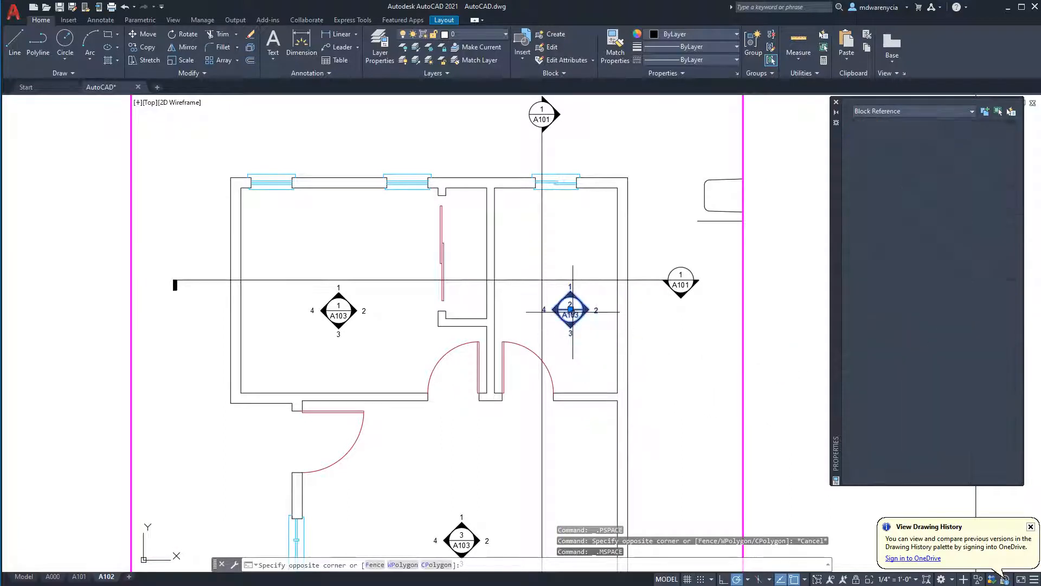
pyautogui.write('m')
pyautogui.press('Return')
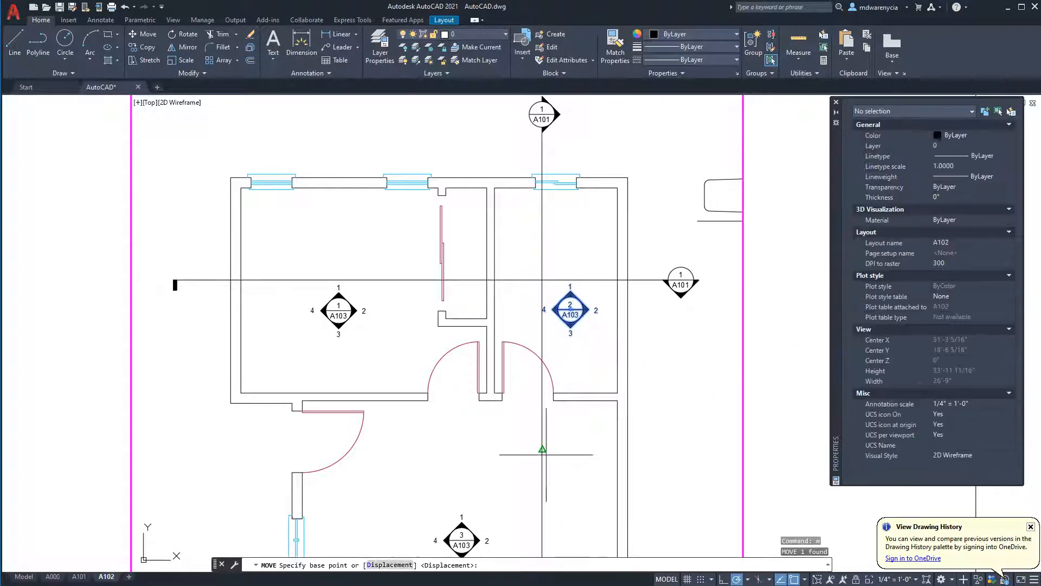
pyautogui.click(562, 448)
pyautogui.click(567, 449)
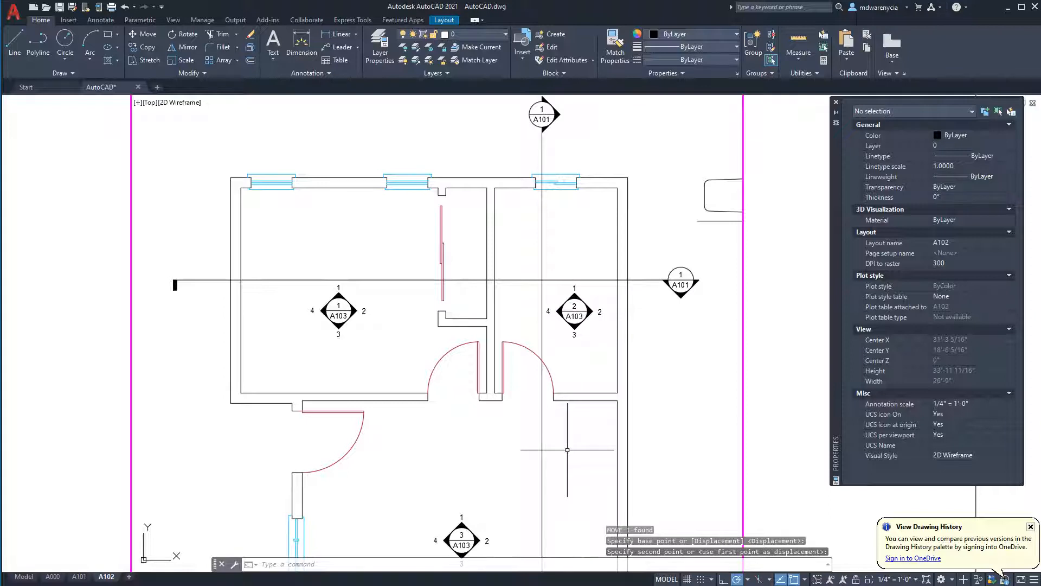
pyautogui.doubleClick(762, 439)
# Create a copy of layout A102 at the end of the layouts
pyautogui.scroll(-2, 767, 430)
pyautogui.moveTo(749, 460); pyautogui.dragTo(595, 302, button='middle')
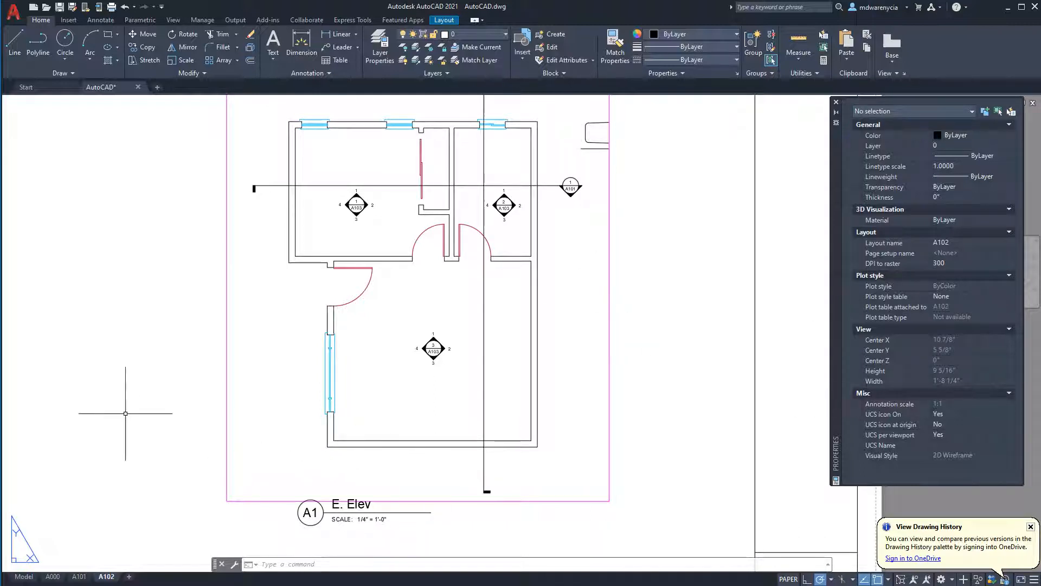
pyautogui.scroll(-2, 125, 414)
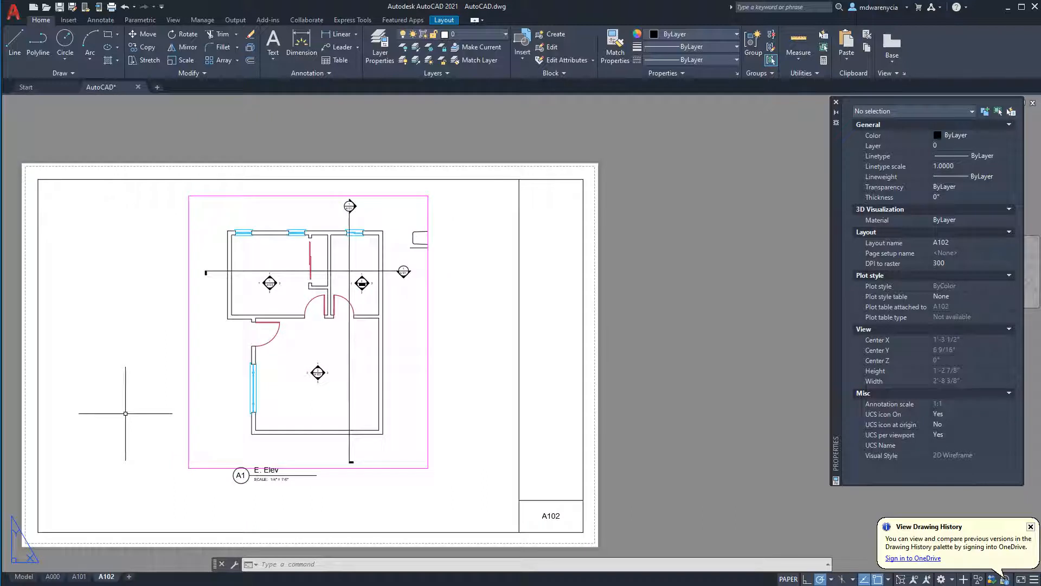
pyautogui.rightClick(107, 577)
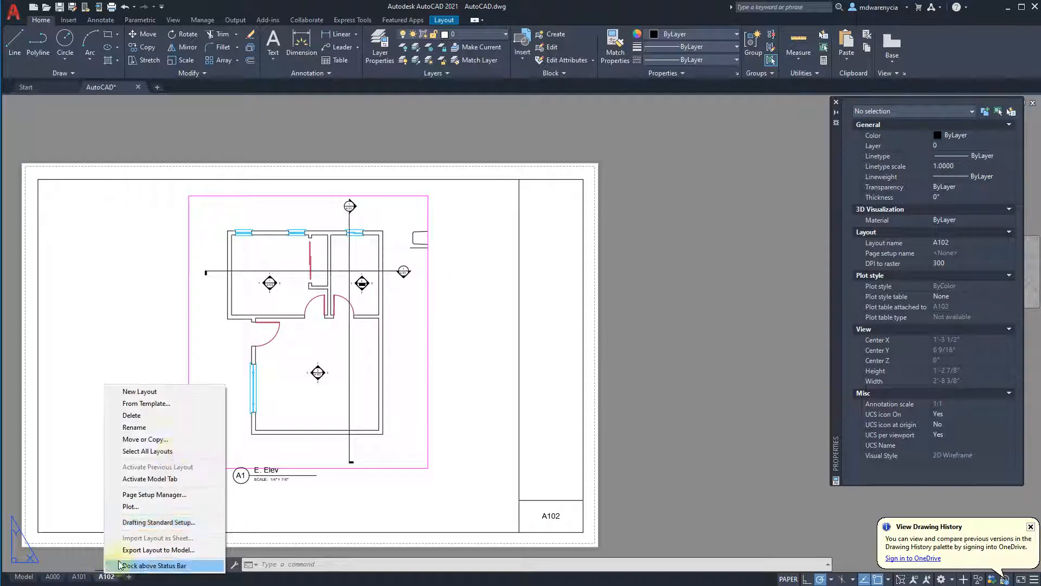
pyautogui.click(145, 439)
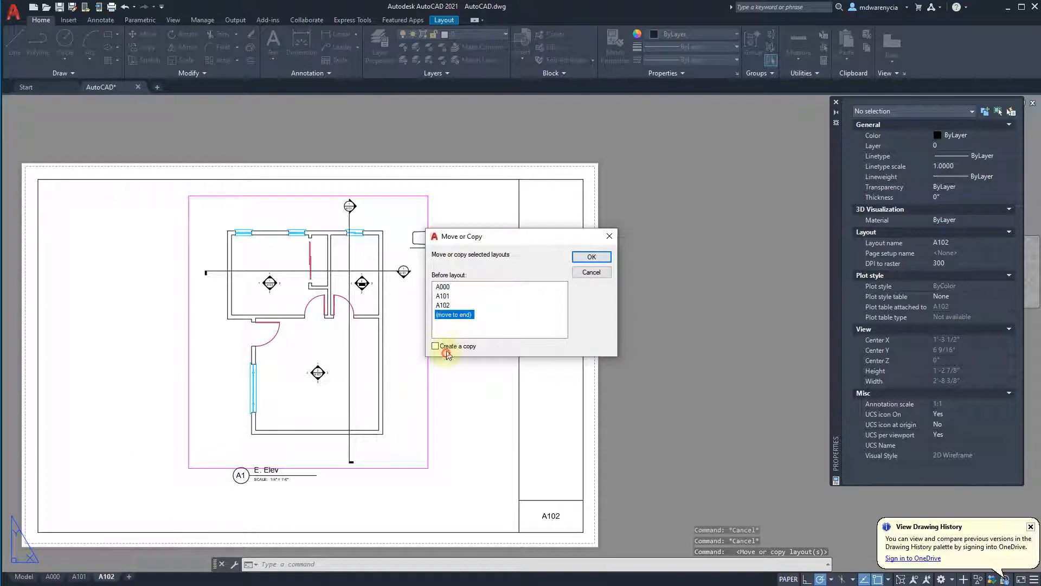
pyautogui.click(600, 258)
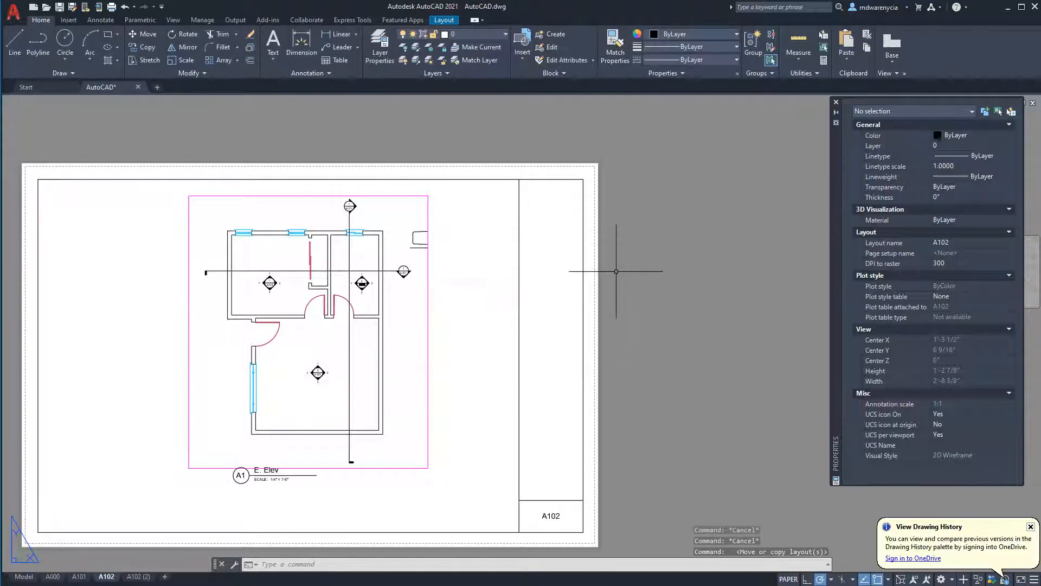
# Switch to the copied layout A102 (2) and rename it A201
pyautogui.click(138, 577)
pyautogui.rightClick(138, 576)
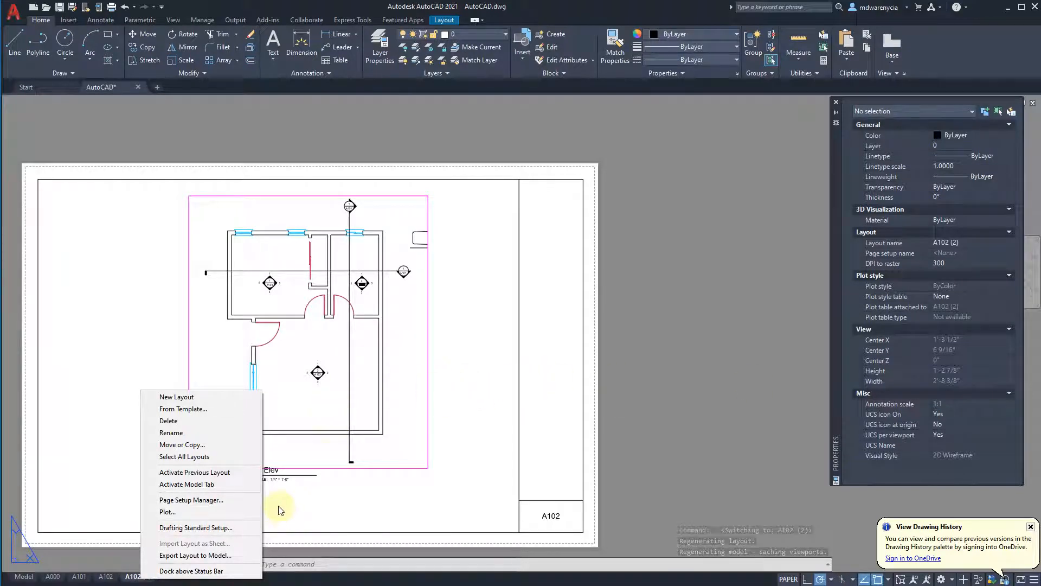
pyautogui.click(168, 434)
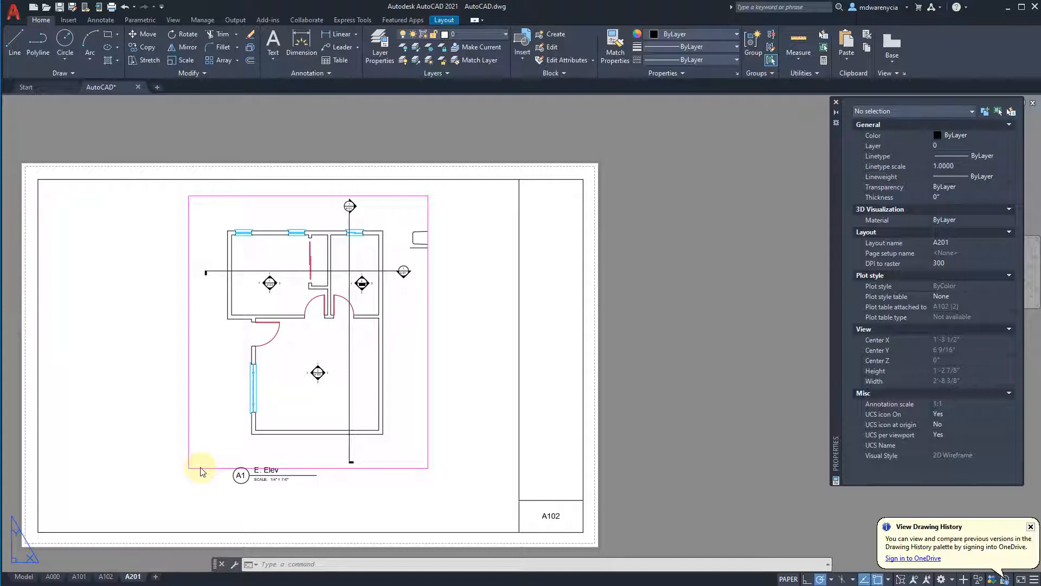
# Pan the A201 viewport's model view to the bare wall outline plan without doors or windows, and return to paper space
pyautogui.doubleClick(201, 401)
pyautogui.click(201, 402)
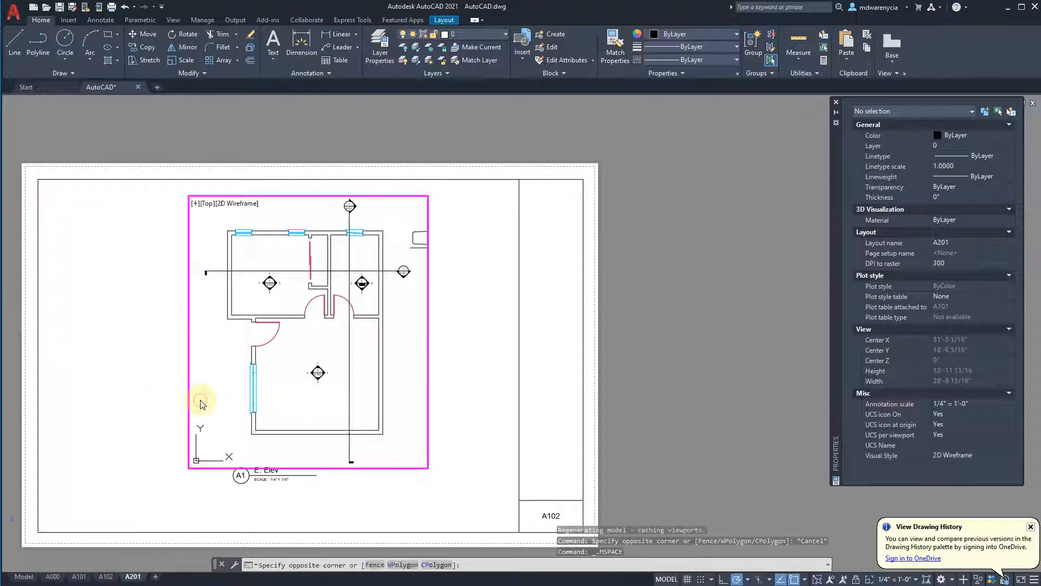
pyautogui.click(252, 454)
pyautogui.moveTo(272, 437); pyautogui.dragTo(275, 155, button='middle')
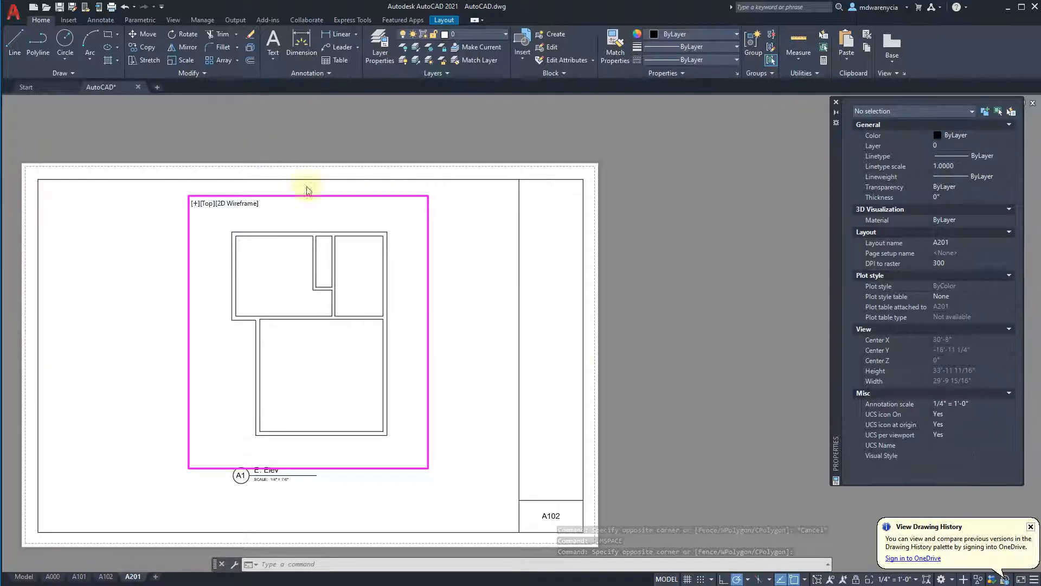
pyautogui.doubleClick(487, 337)
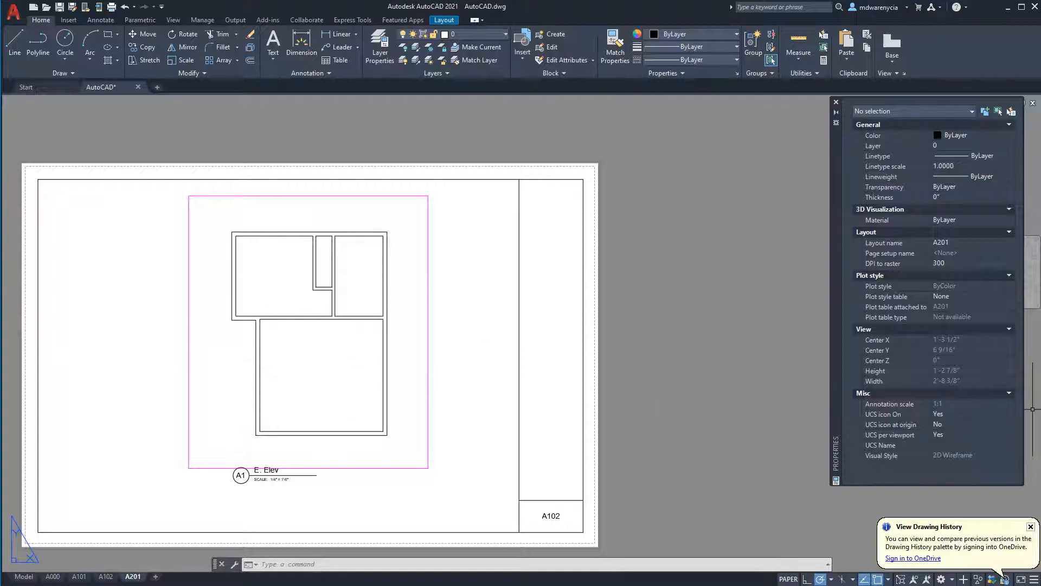
pyautogui.click(283, 508)
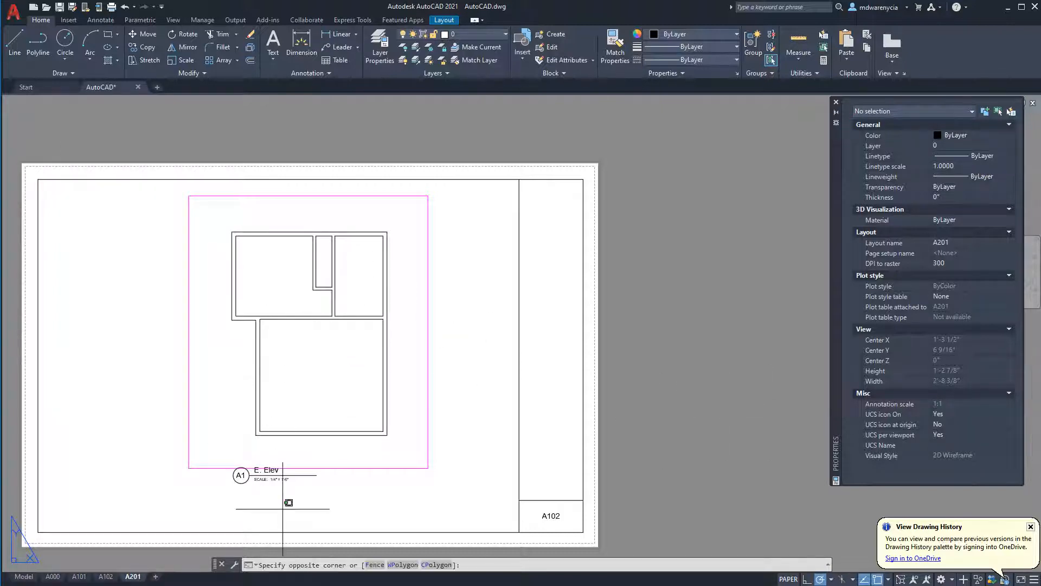
pyautogui.click(266, 506)
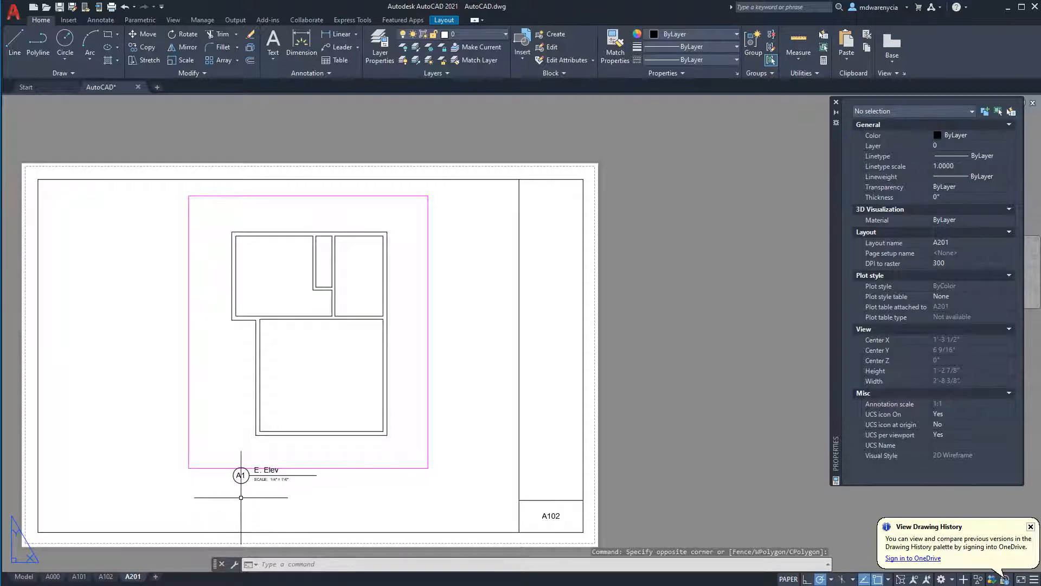
pyautogui.scroll(3, 239, 476)
pyautogui.scroll(-5, 209, 501)
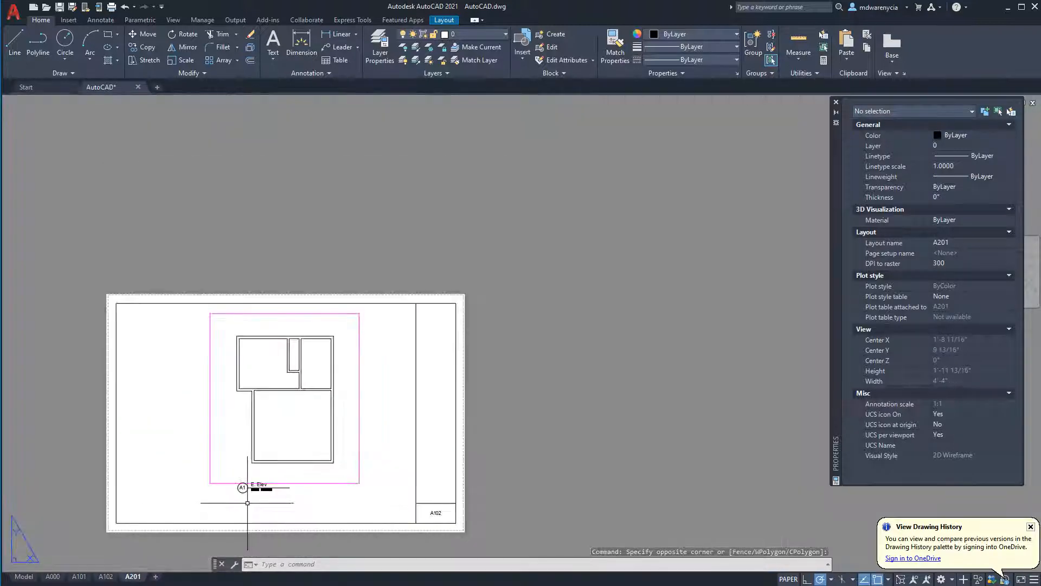
pyautogui.moveTo(248, 503); pyautogui.dragTo(319, 425, button='middle')
pyautogui.scroll(2, 320, 431)
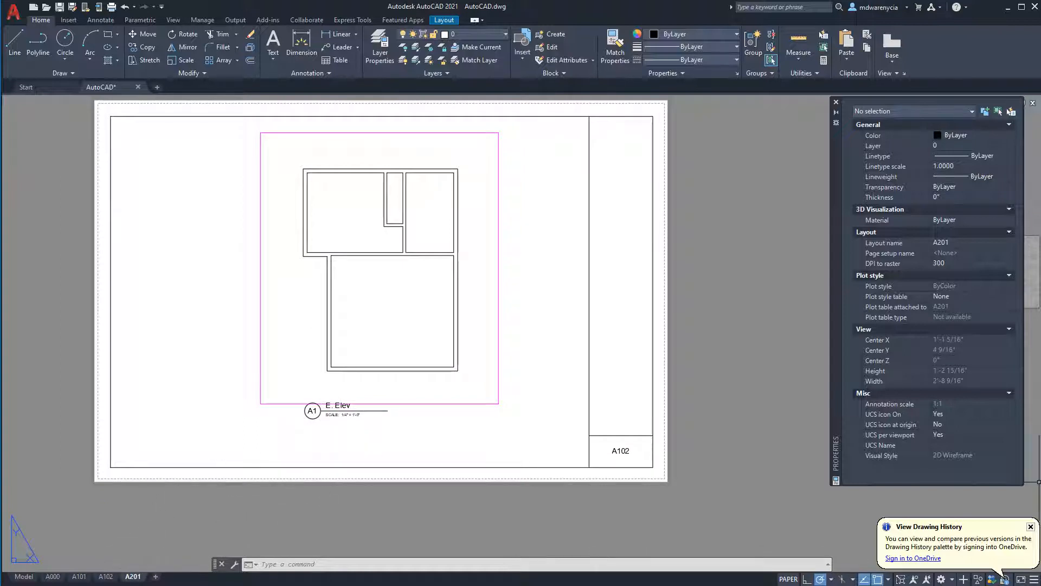
# Create a copy of layout A201 at the end of the layouts
pyautogui.rightClick(134, 577)
pyautogui.click(168, 445)
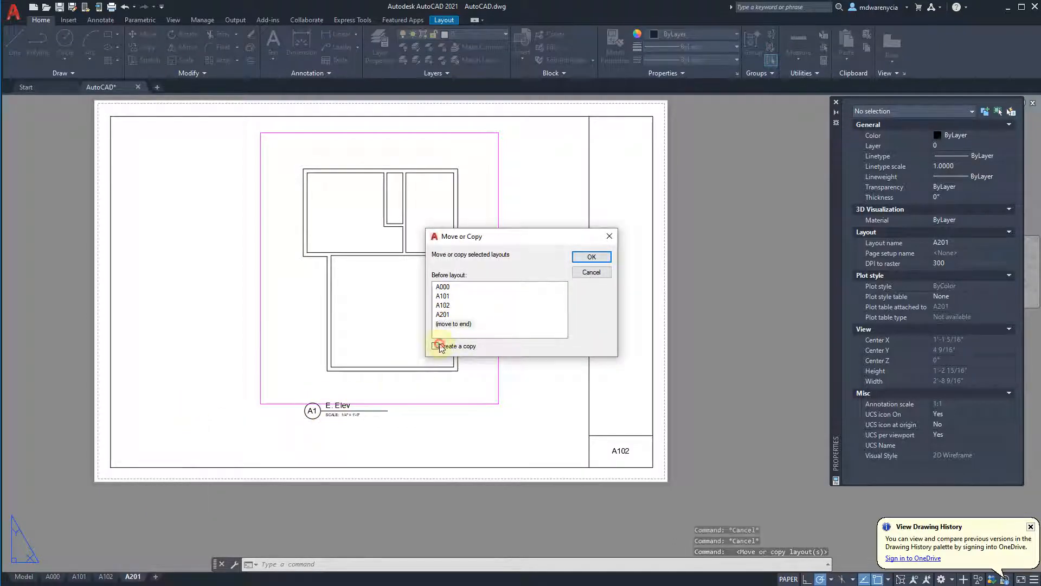
pyautogui.click(606, 258)
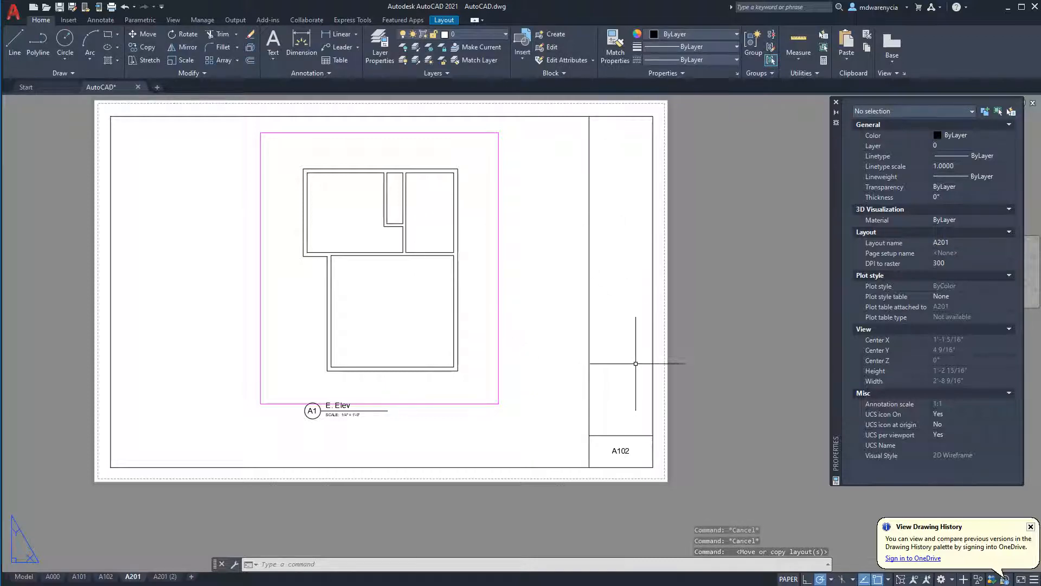
# Switch to the copied layout A201 (2) and rename it A301
pyautogui.click(164, 576)
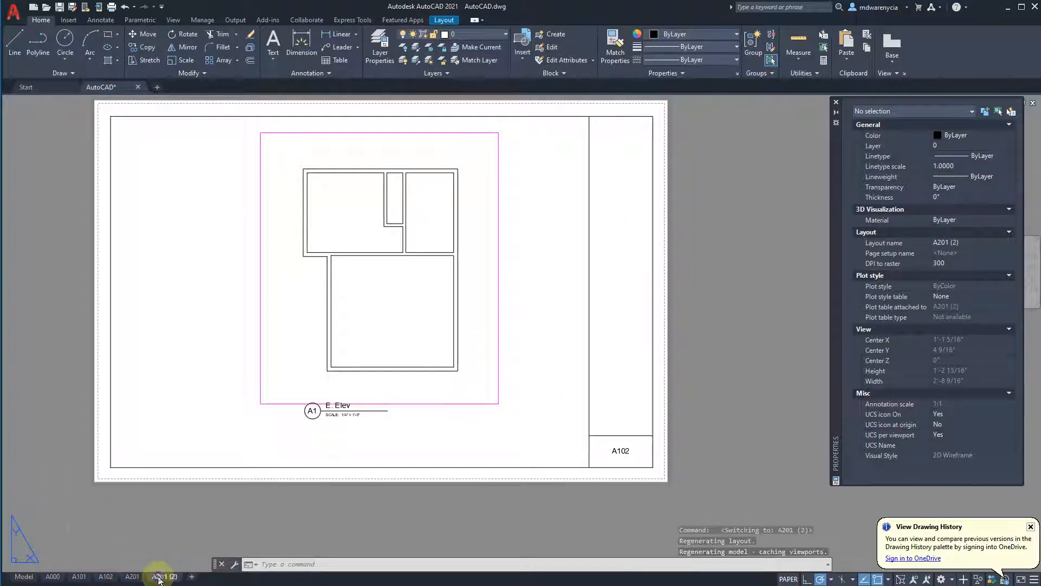
pyautogui.rightClick(165, 575)
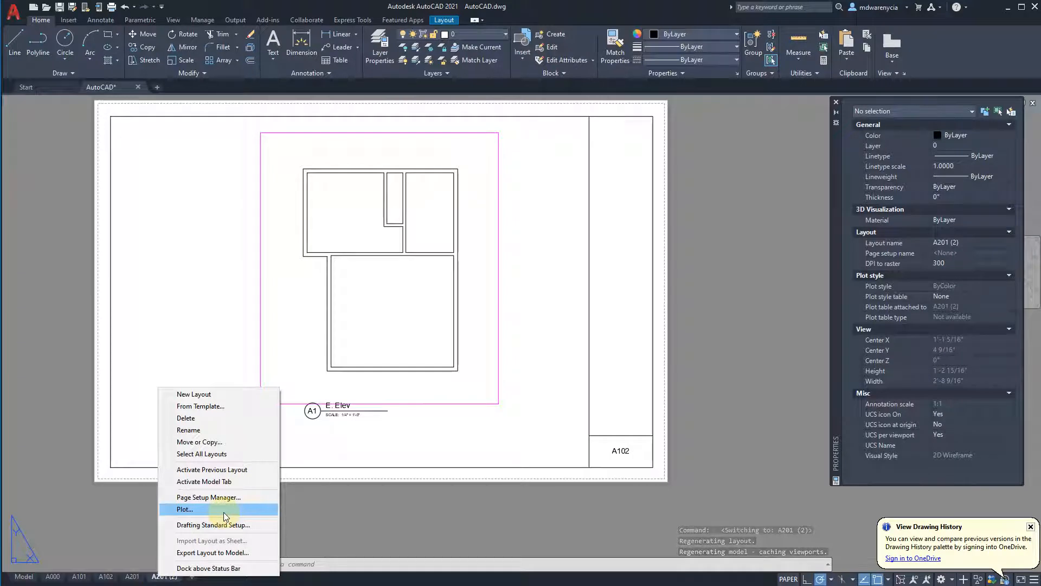
pyautogui.click(188, 430)
pyautogui.press('BackSpace')
pyautogui.press('BackSpace')
pyautogui.press('BackSpace')
pyautogui.press('BackSpace')
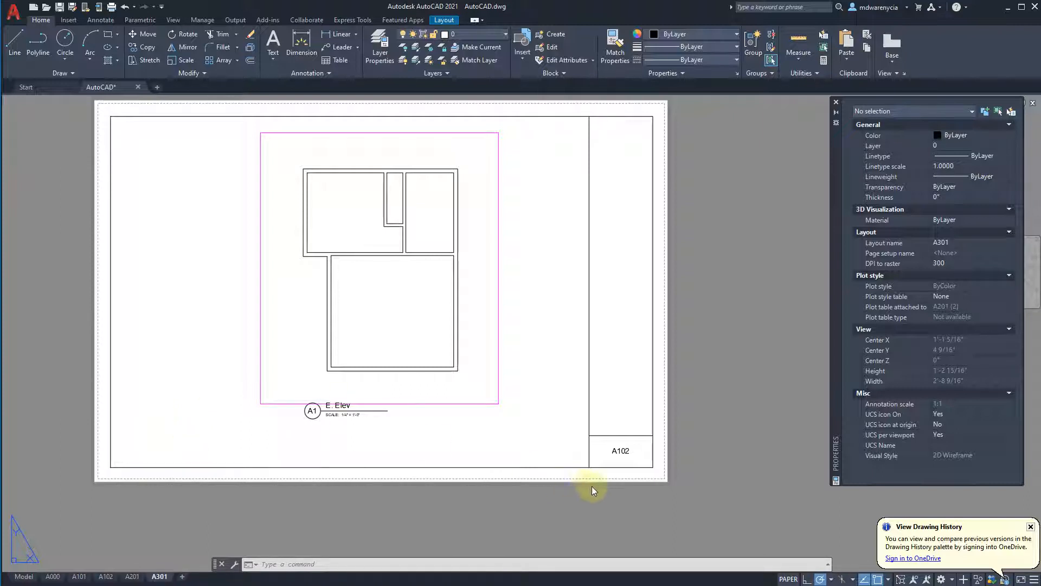
# Change the sheet number text in the title block to A301
pyautogui.scroll(2, 620, 460)
pyautogui.click(617, 449)
pyautogui.scroll(5, 597, 439)
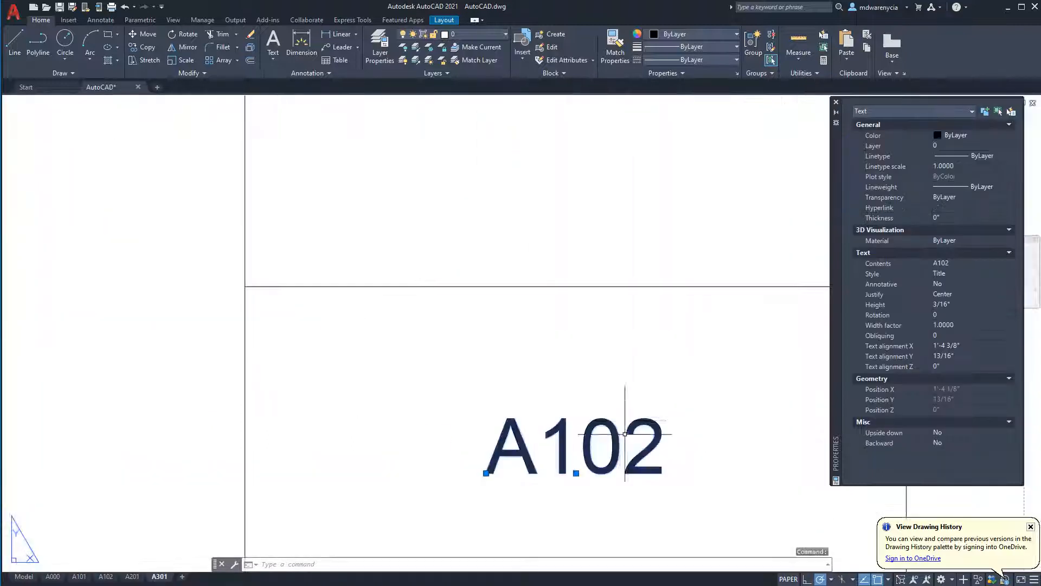
pyautogui.press('Escape')
pyautogui.doubleClick(578, 437)
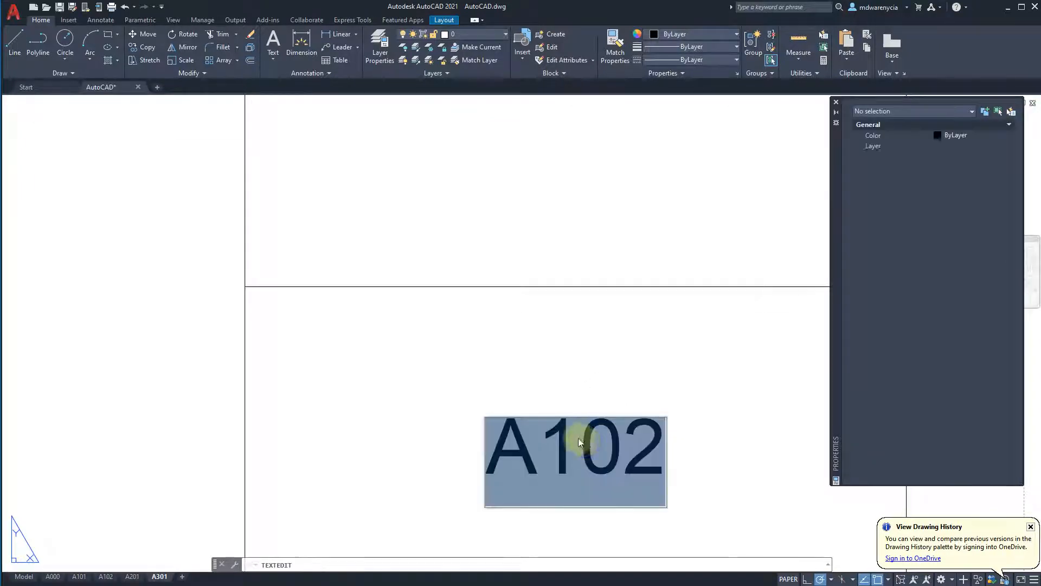
pyautogui.hotkey('shift', 'Left')
pyautogui.write('3')
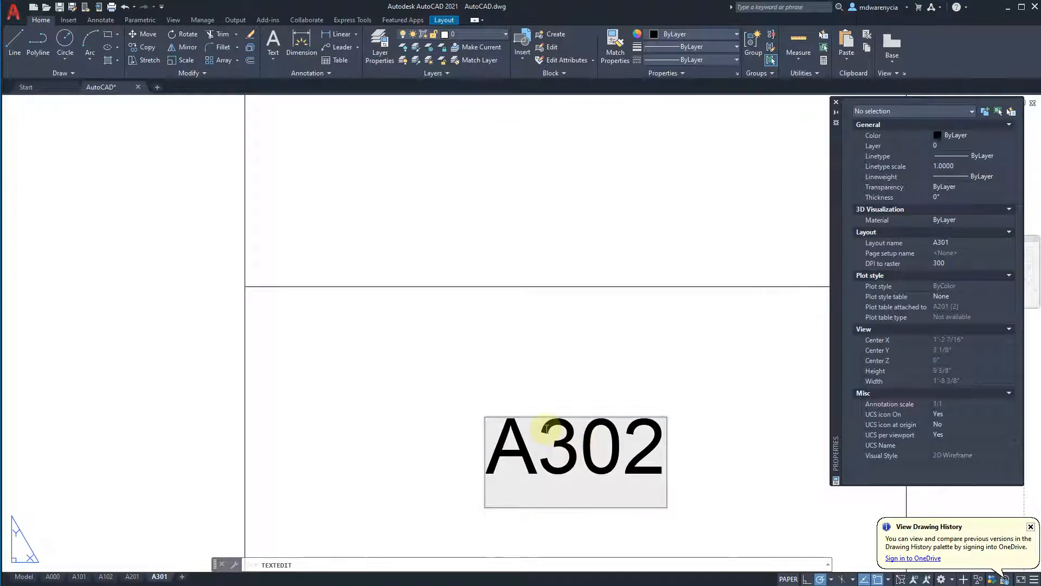
pyautogui.press('End')
pyautogui.press('BackSpace')
pyautogui.write('1')
pyautogui.press('Return')
pyautogui.scroll(-5, 569, 418)
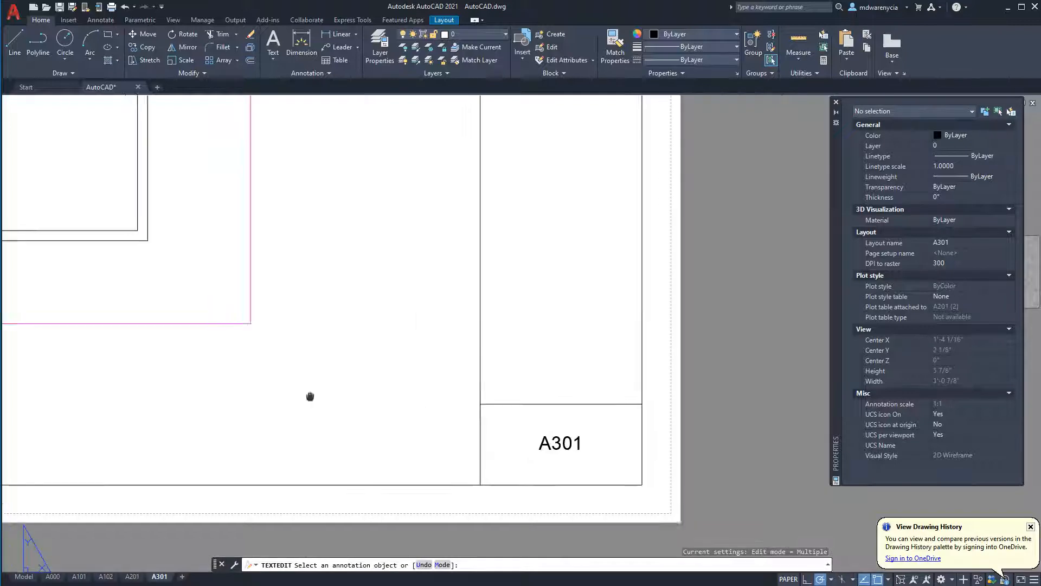
pyautogui.press('Escape')
# Delete the floor plan viewport from sheet A301 and undo the deletion
pyautogui.click(458, 457)
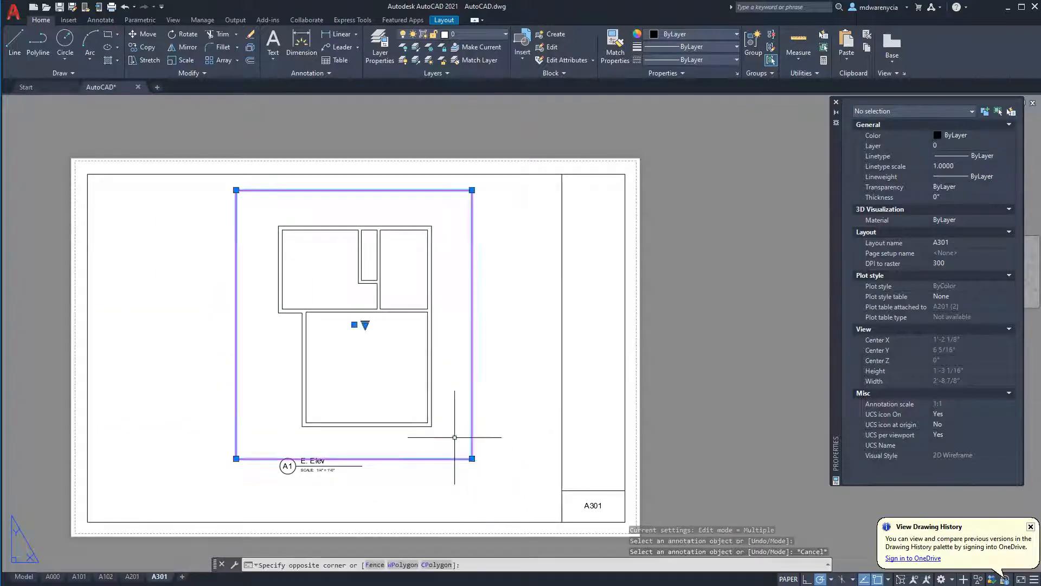
pyautogui.press('Delete')
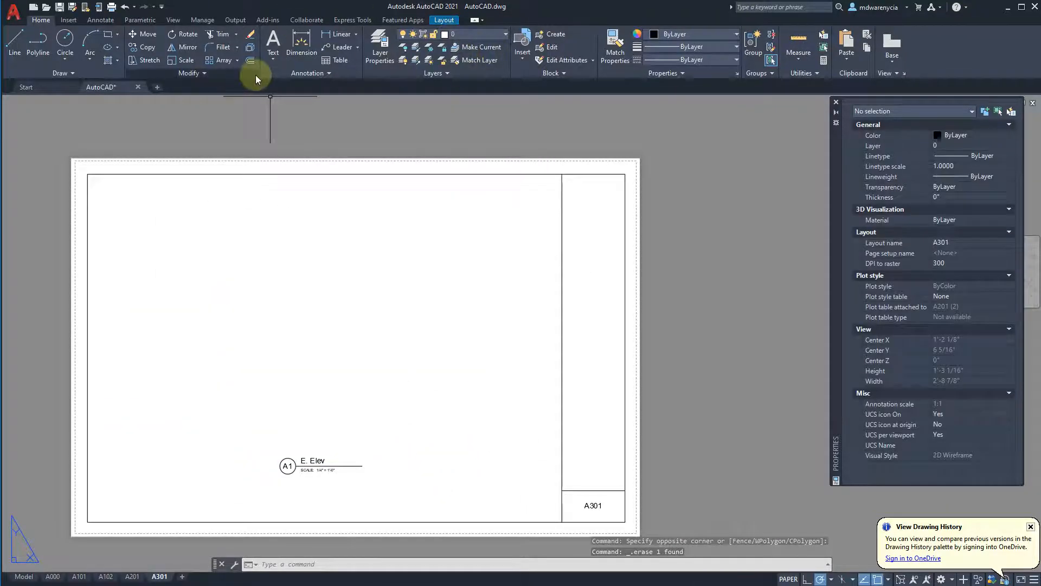
pyautogui.write('vi')
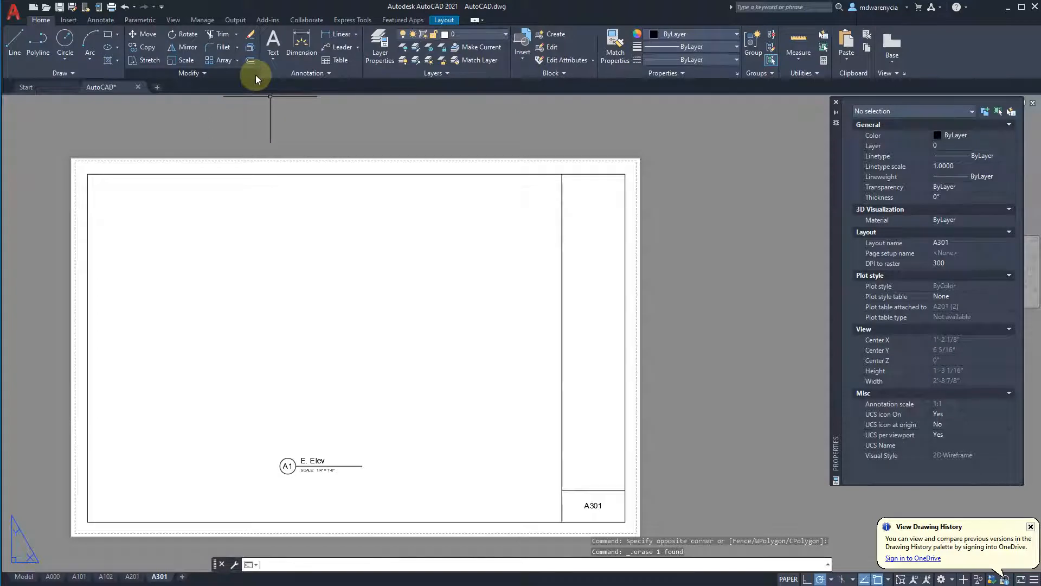
pyautogui.hotkey('ctrl', 'z')
pyautogui.press('Escape')
pyautogui.press('Escape')
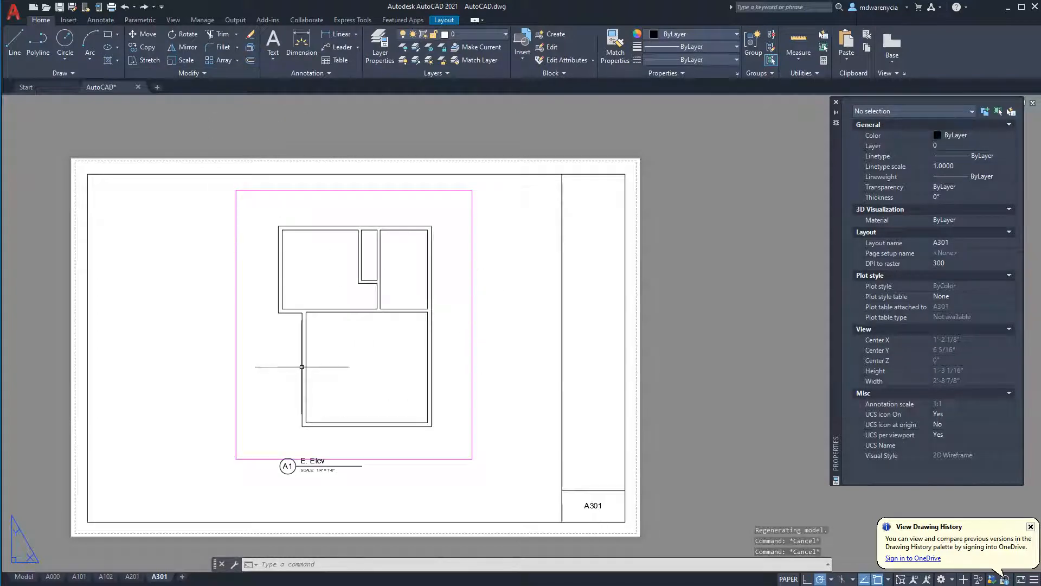
# Resize the viewport to the left half of the sheet, about 5 15/16" wide and 8 5/16" high
pyautogui.click(518, 409)
pyautogui.click(449, 374)
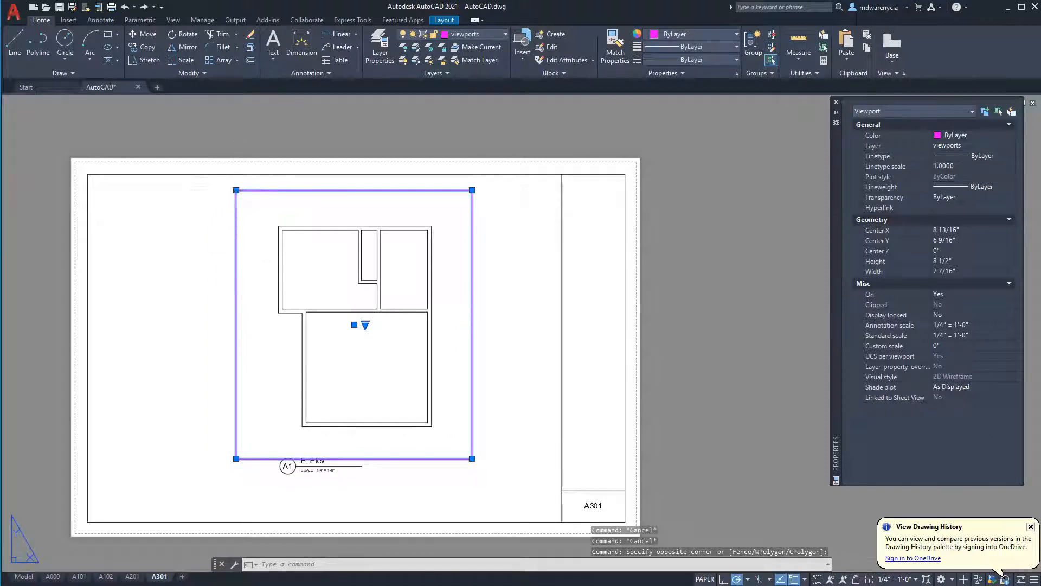
pyautogui.click(236, 190)
pyautogui.click(111, 183)
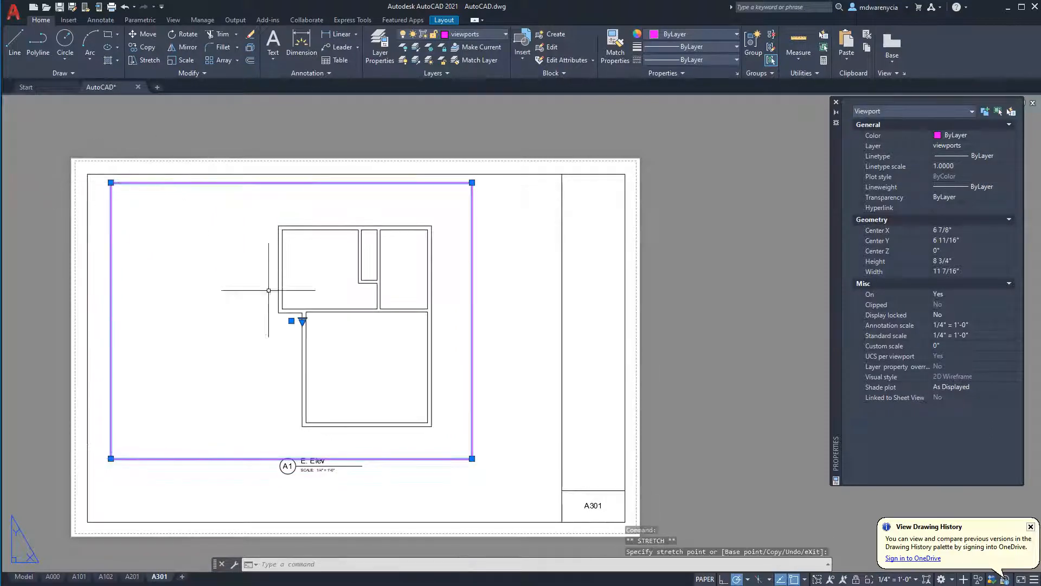
pyautogui.click(472, 458)
pyautogui.click(299, 446)
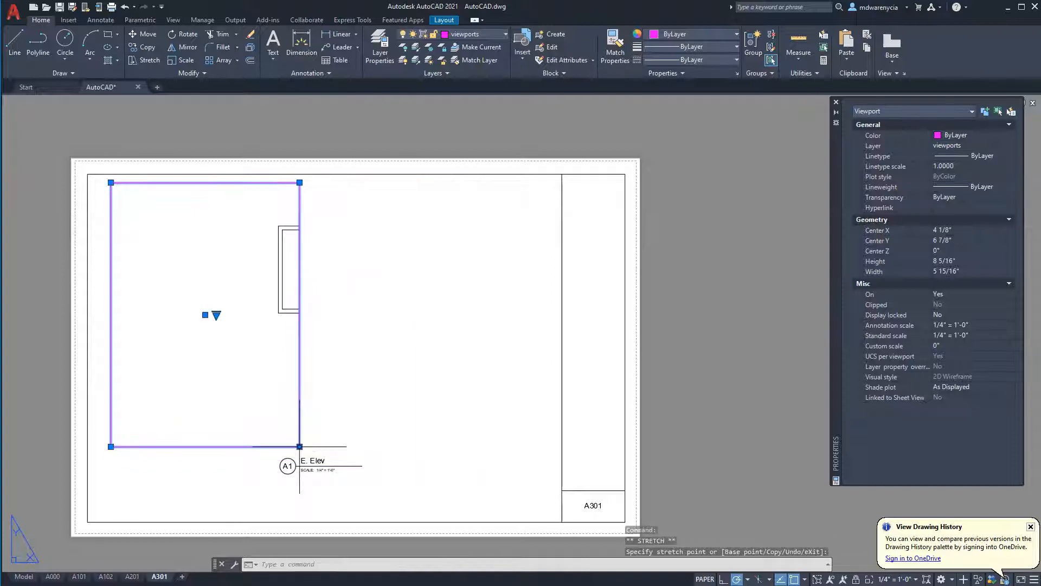
# Pan the viewport's model view to the flat-roofed section drawing and return to paper space
pyautogui.doubleClick(250, 393)
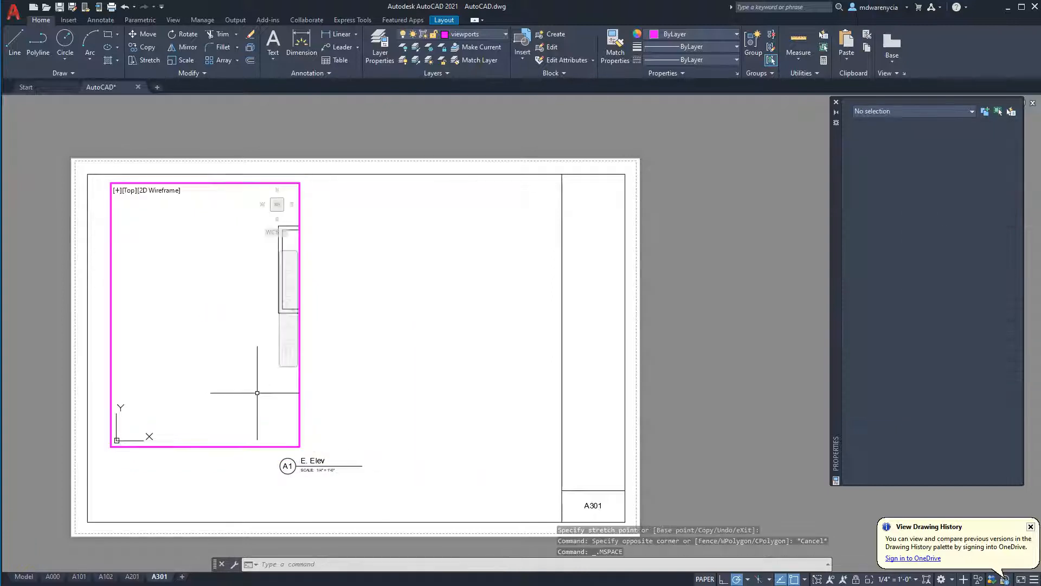
pyautogui.scroll(10, 193, 363)
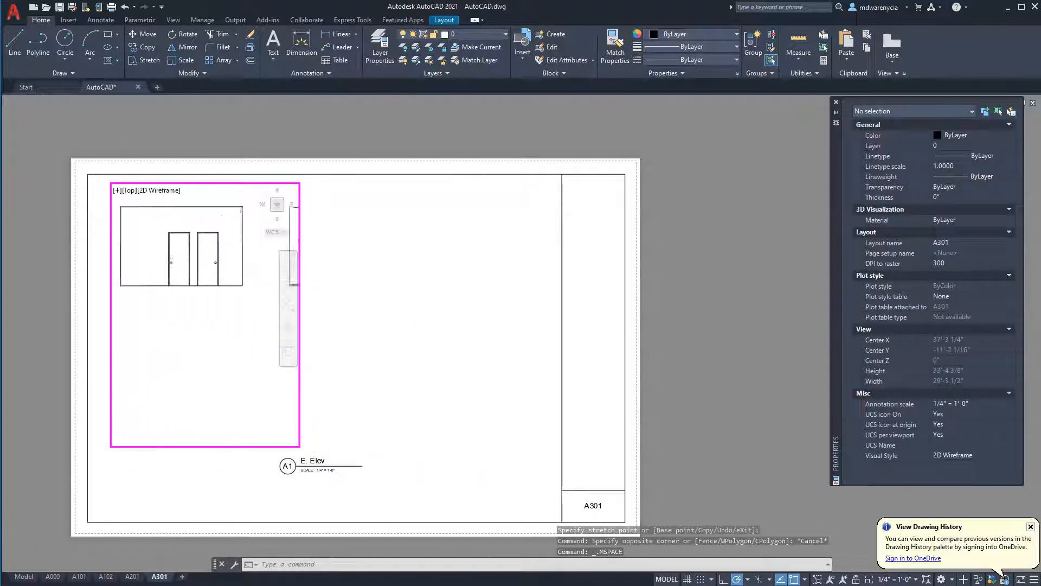
pyautogui.scroll(-8, 204, 319)
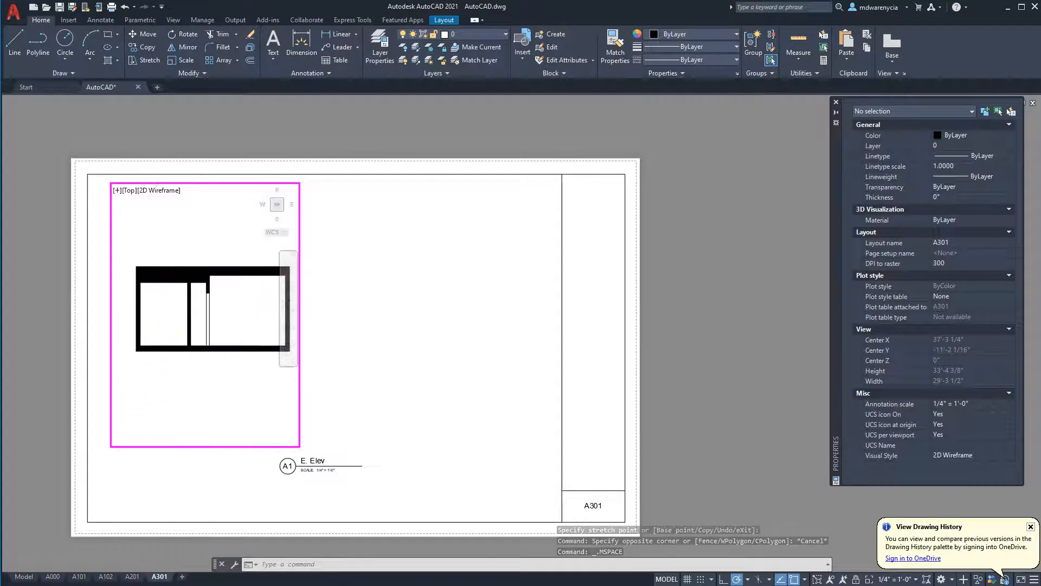
pyautogui.doubleClick(404, 398)
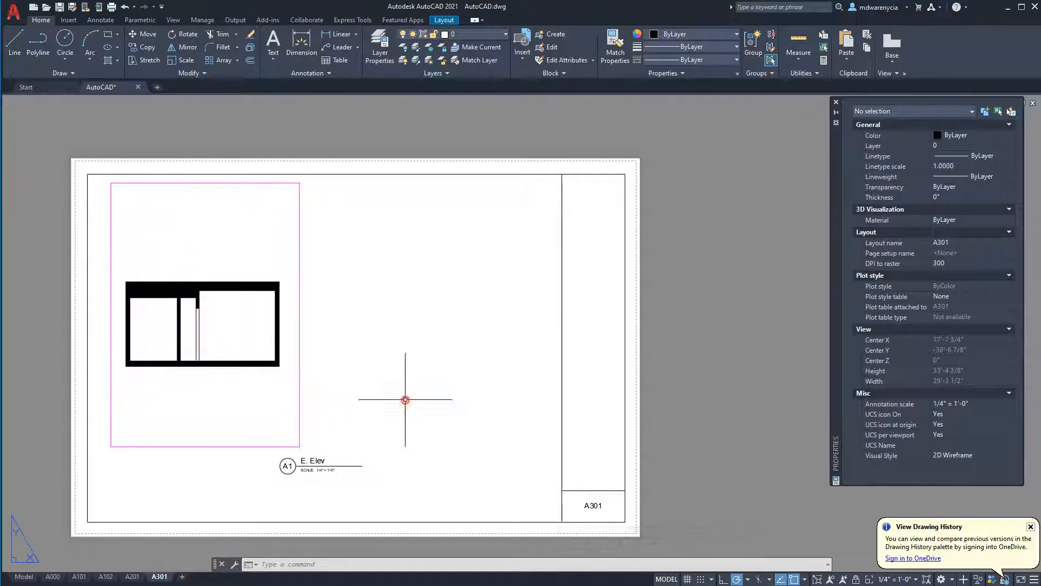
# Reduce the viewport's height by pulling its upper and lower edges in close around the section drawing
pyautogui.click(250, 473)
pyautogui.click(207, 423)
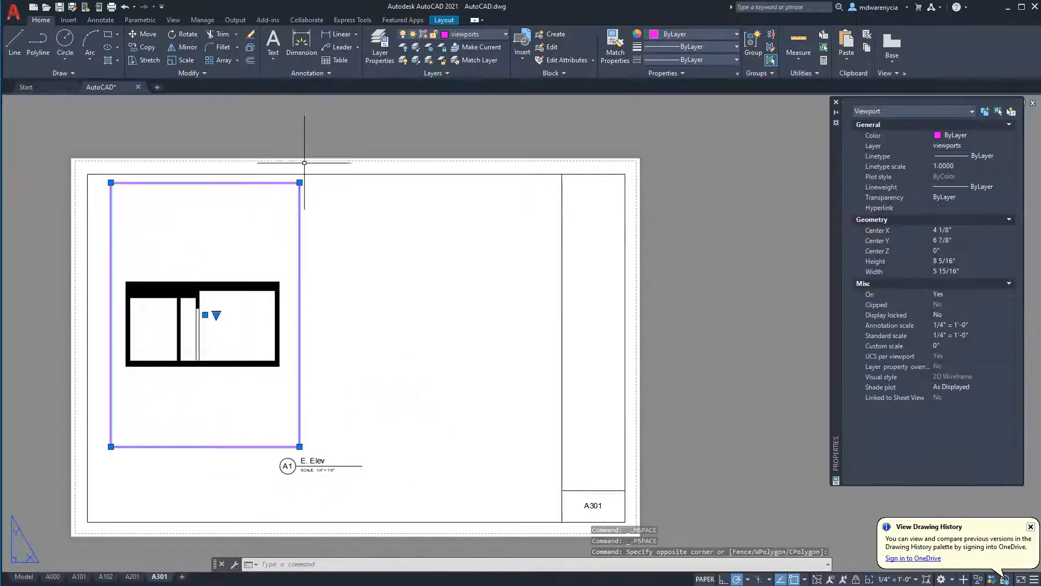
pyautogui.click(299, 182)
pyautogui.click(300, 261)
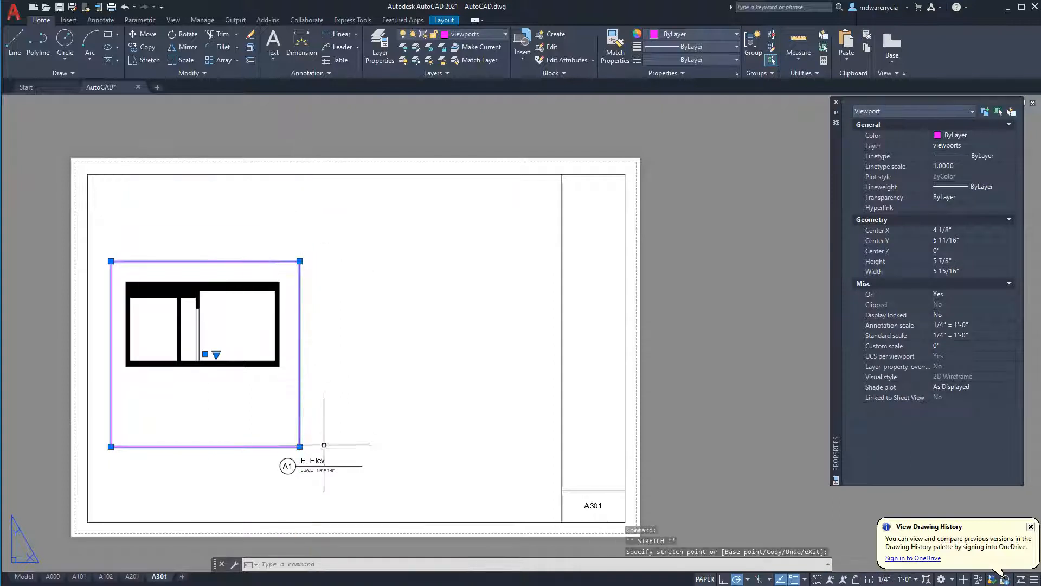
pyautogui.click(303, 445)
pyautogui.click(312, 441)
pyautogui.click(299, 446)
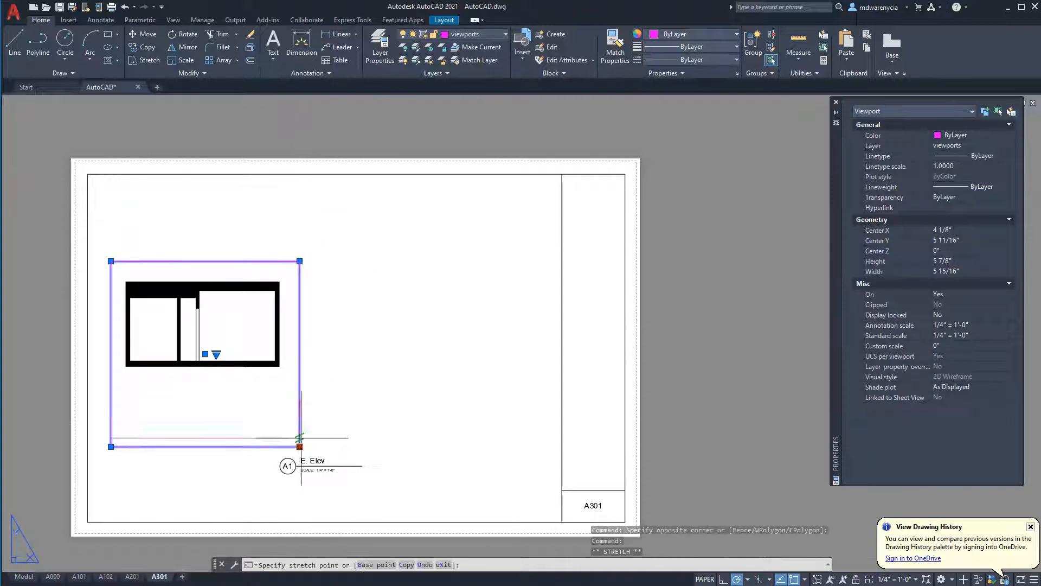
pyautogui.click(299, 379)
# Move the E. Elev title label to just below the viewport's lower-left corner
pyautogui.click(304, 465)
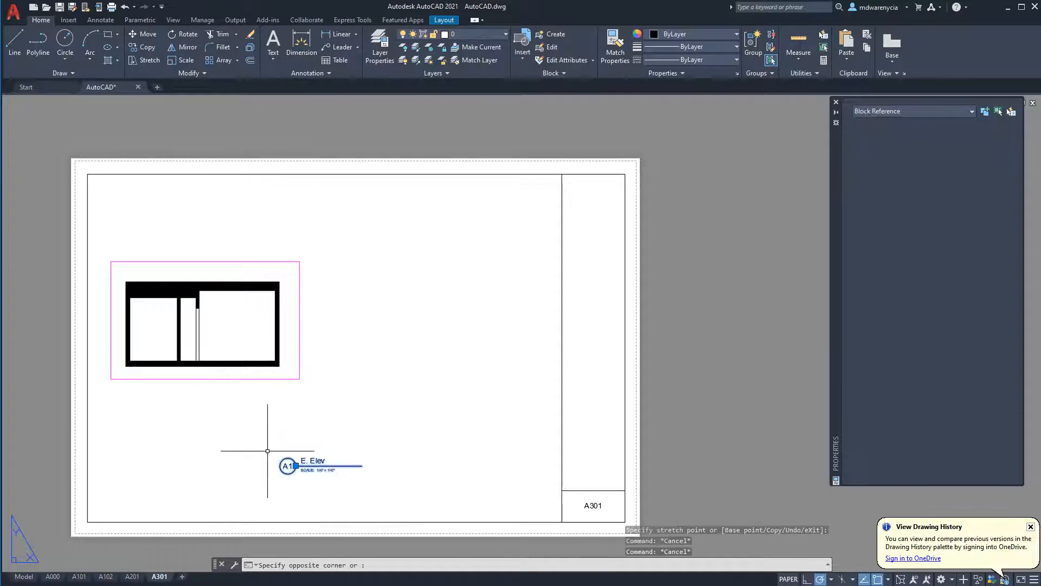
pyautogui.click(295, 465)
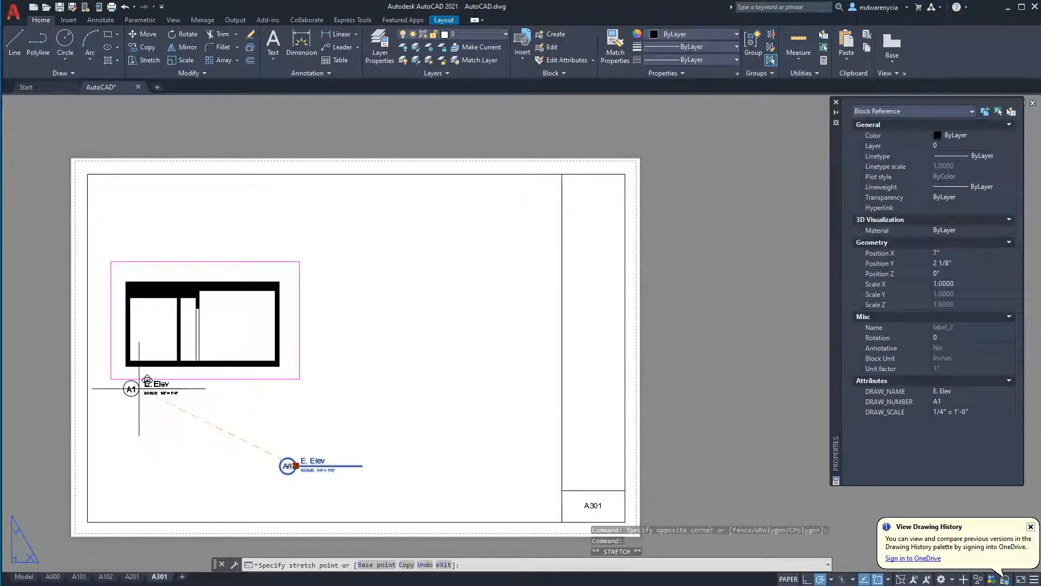
pyautogui.click(141, 389)
pyautogui.click(229, 440)
pyautogui.click(126, 316)
pyautogui.hotkey('ctrl', 'c')
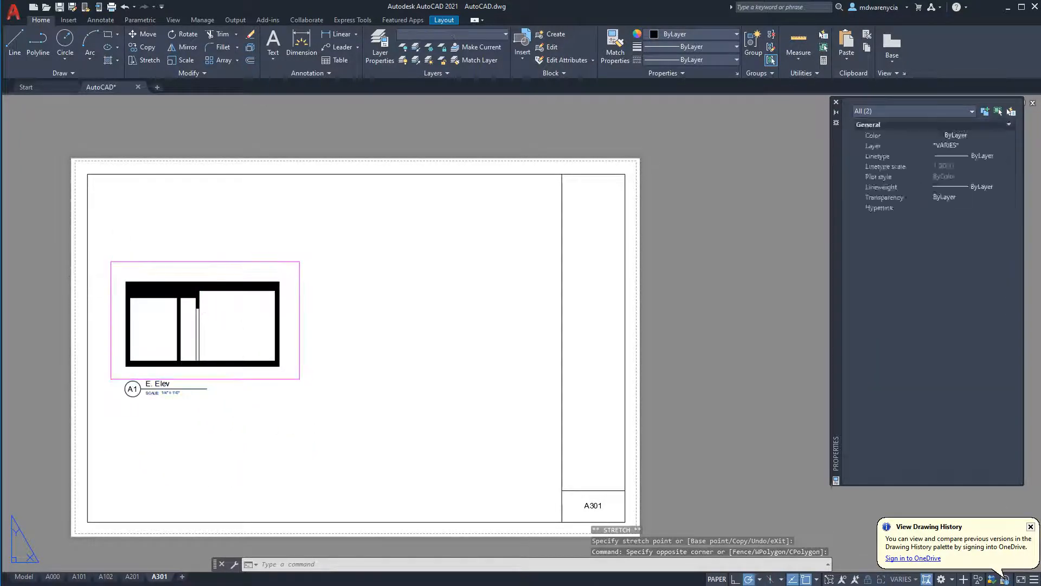
pyautogui.hotkey('ctrl', 'v')
pyautogui.press('Escape')
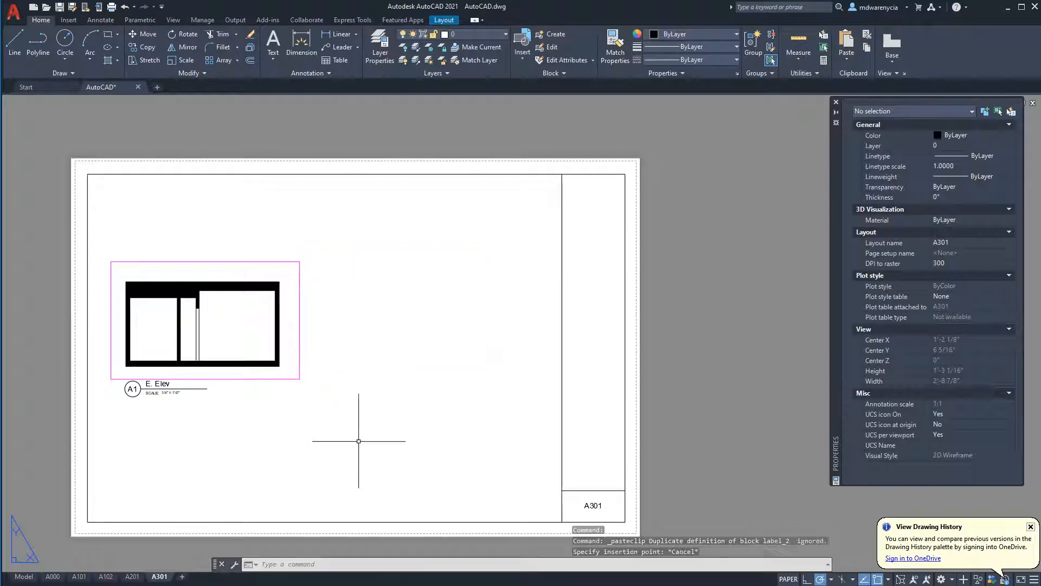
# Try copying the section viewport and its title label to the right with COPY, and undo the copy
pyautogui.click(360, 430)
pyautogui.click(130, 279)
pyautogui.write('co')
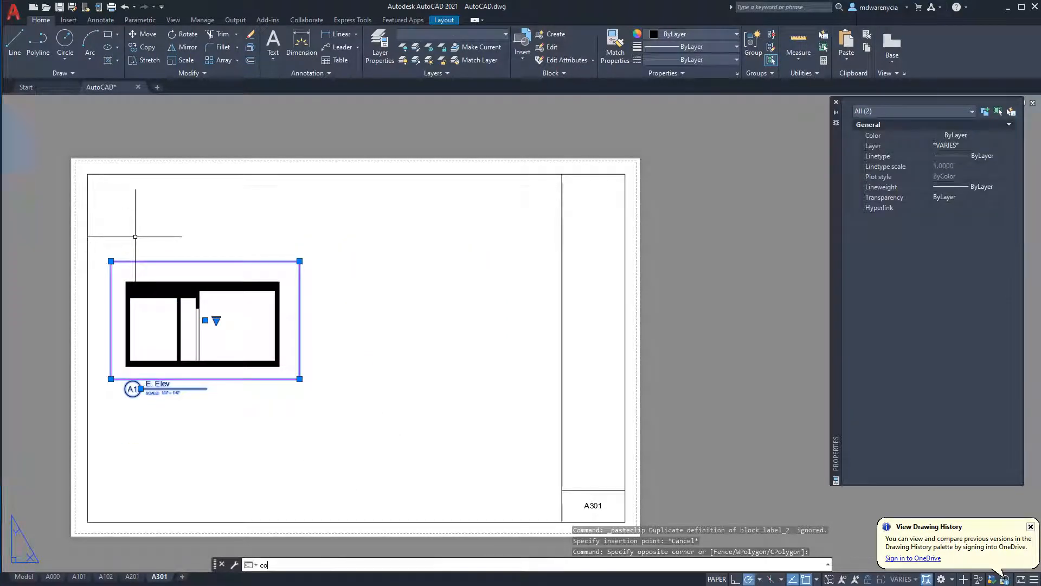
pyautogui.press('Return')
pyautogui.click(111, 379)
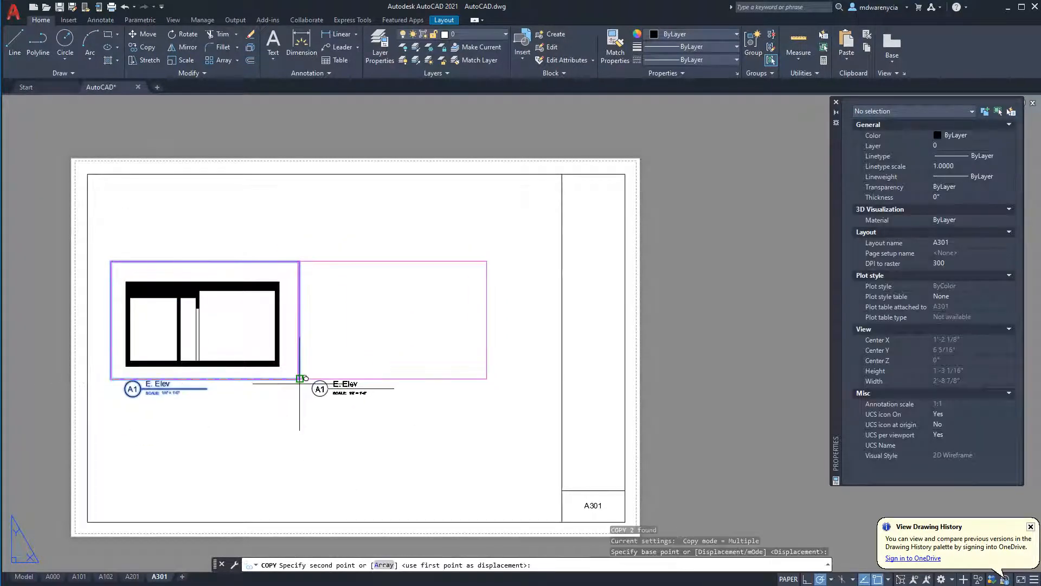
pyautogui.click(336, 378)
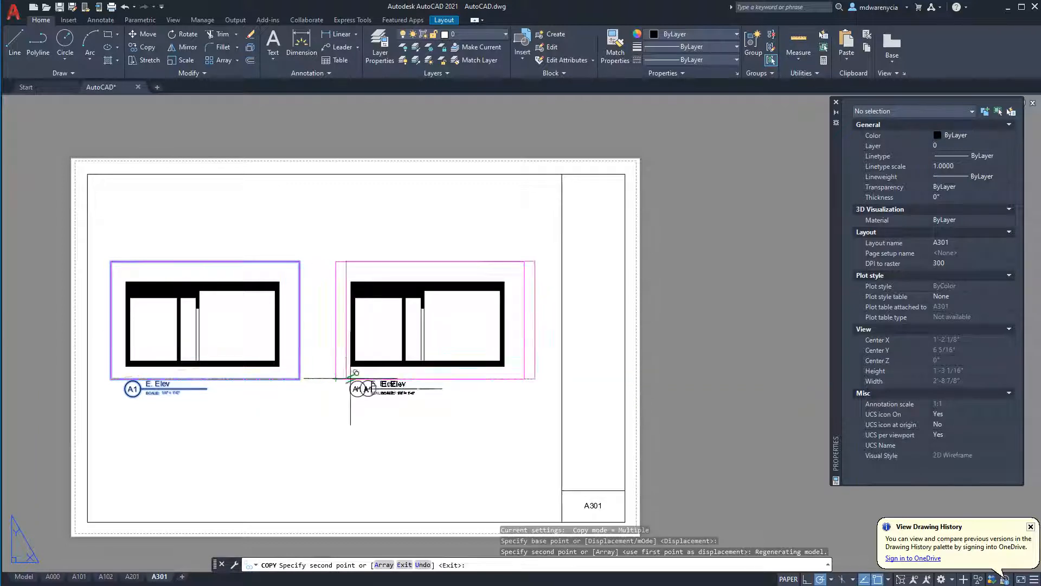
pyautogui.click(405, 329)
pyautogui.press('Escape')
pyautogui.hotkey('ctrl', 'z')
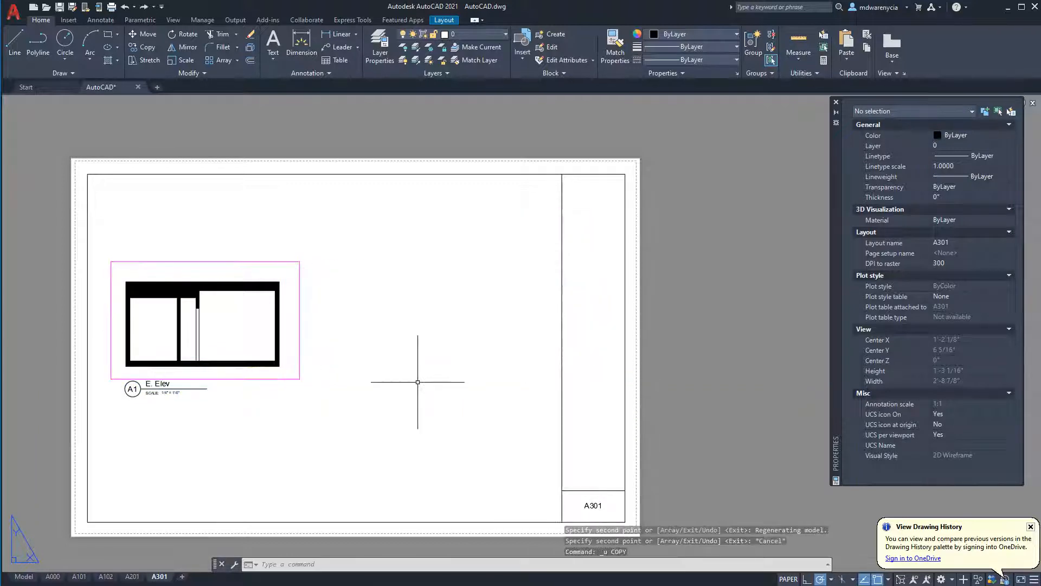
pyautogui.click(296, 415)
pyautogui.click(77, 307)
pyautogui.press('Escape')
pyautogui.press('Escape')
# Copy the section viewport with its title label level to the right, using the viewport's lower-left corner as base point
pyautogui.click(210, 416)
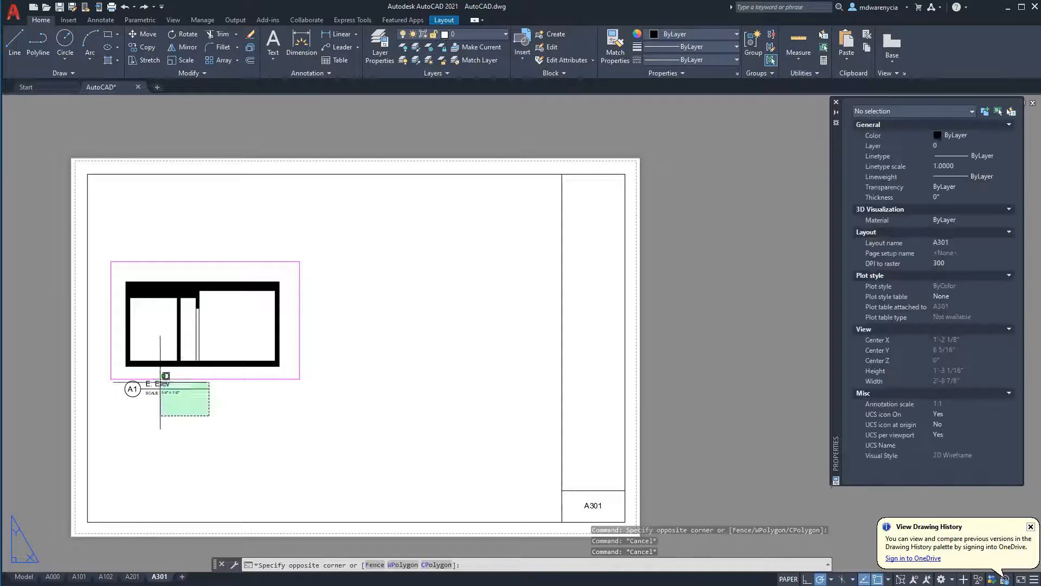
pyautogui.click(114, 346)
pyautogui.write('co')
pyautogui.press('Return')
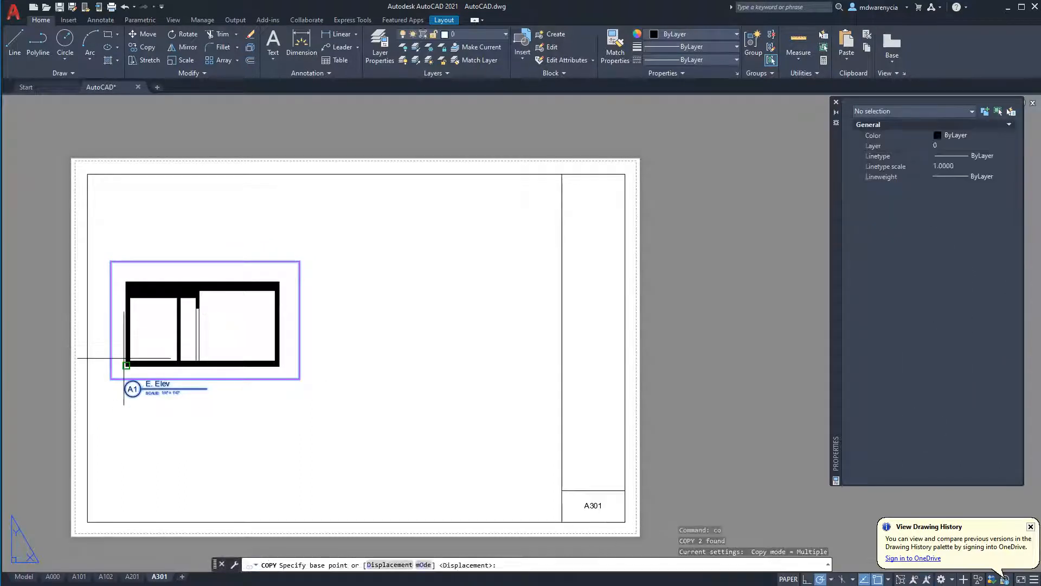
pyautogui.click(110, 378)
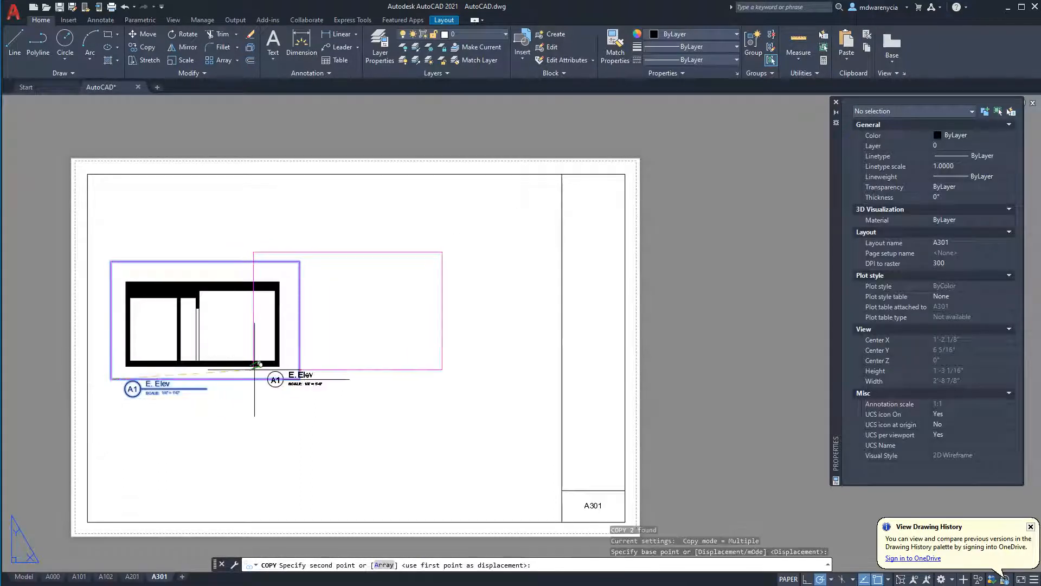
pyautogui.click(345, 378)
pyautogui.press('Escape')
pyautogui.press('Escape')
# Pan the copied viewport's model view to the section with the sloped roof and return to paper space
pyautogui.doubleClick(352, 369)
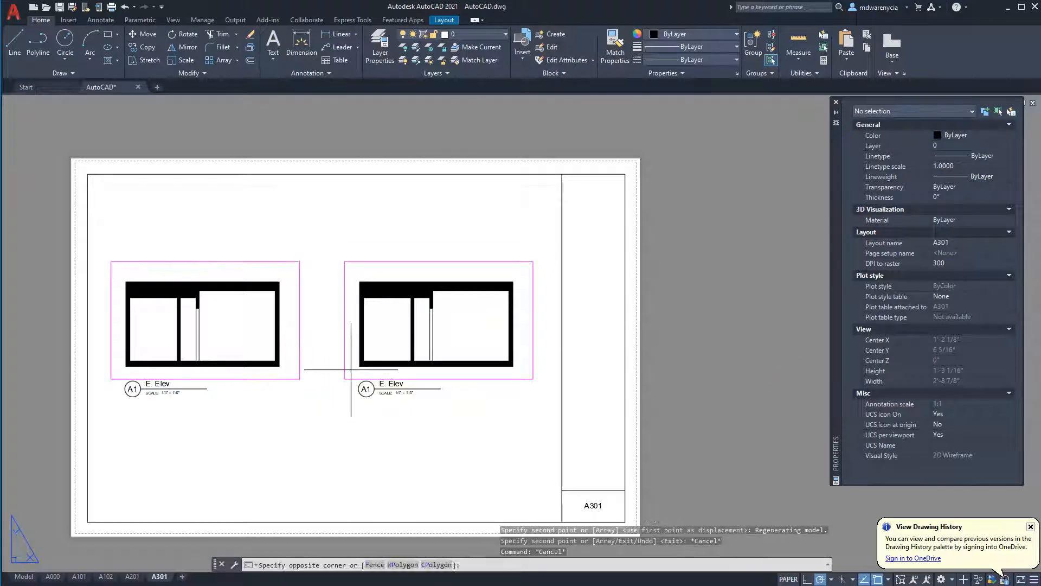
pyautogui.moveTo(455, 345); pyautogui.dragTo(124, 344, button='middle')
pyautogui.doubleClick(282, 460)
# Draw a horizontal guide line from the left section's lower-right corner across to the sloped-roof section's base
pyautogui.scroll(6, 330, 344)
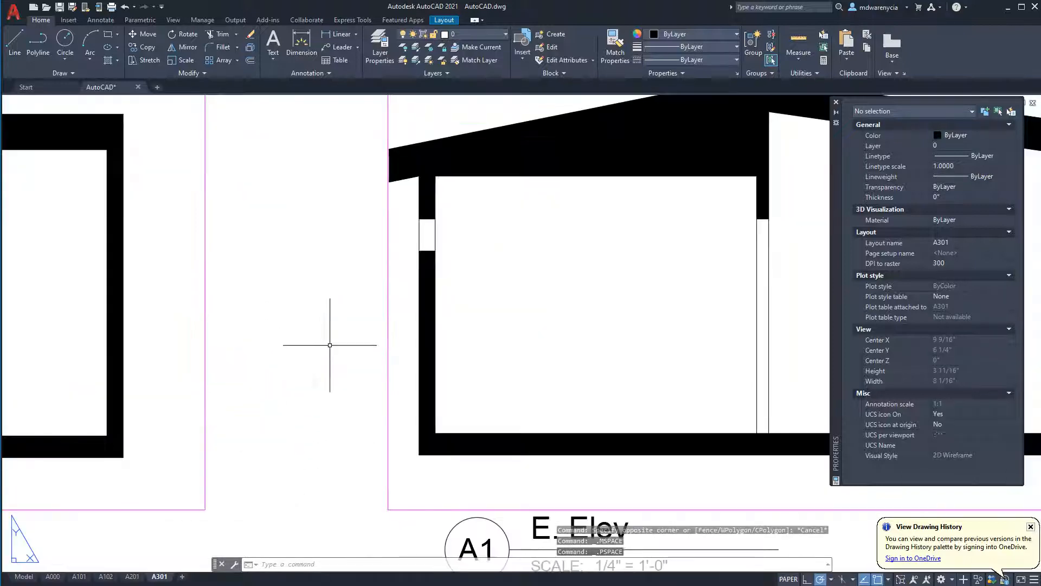
pyautogui.click(15, 43)
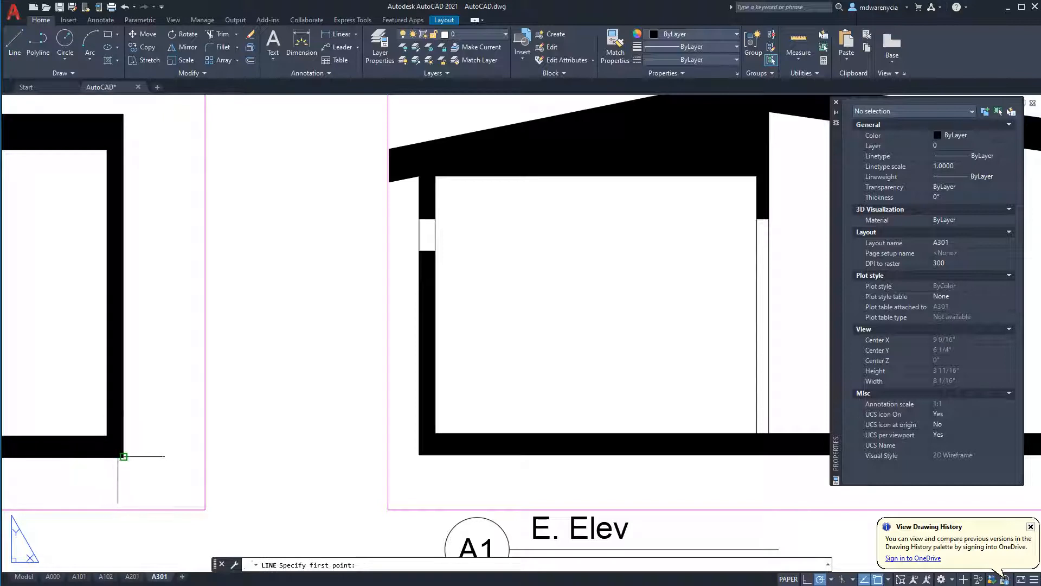
pyautogui.click(124, 456)
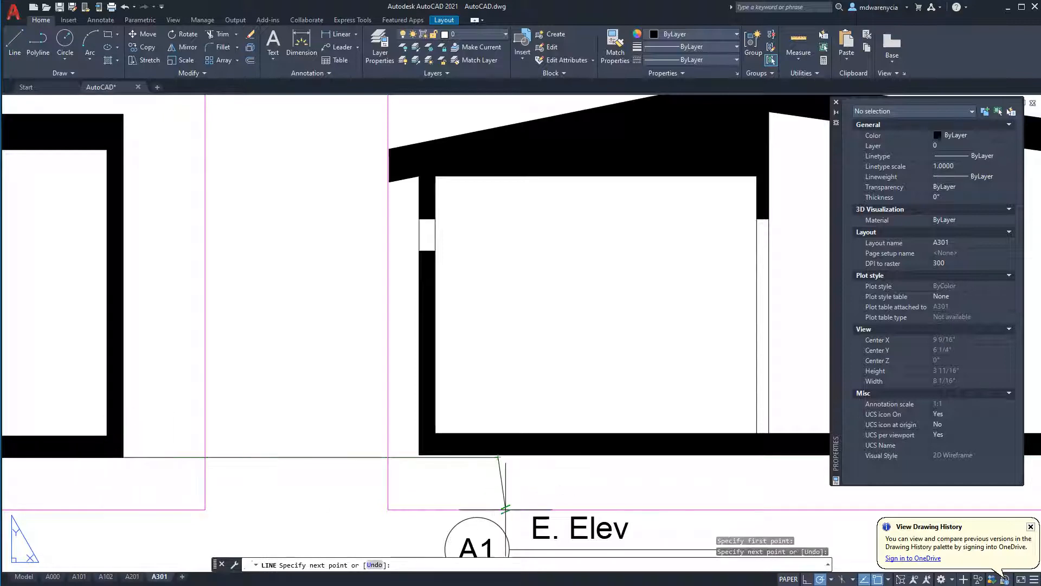
pyautogui.press('Escape')
# Stretch the sloped-roof section's viewport outward on both sides to a width of 7 1/16", keeping its height
pyautogui.doubleClick(477, 388)
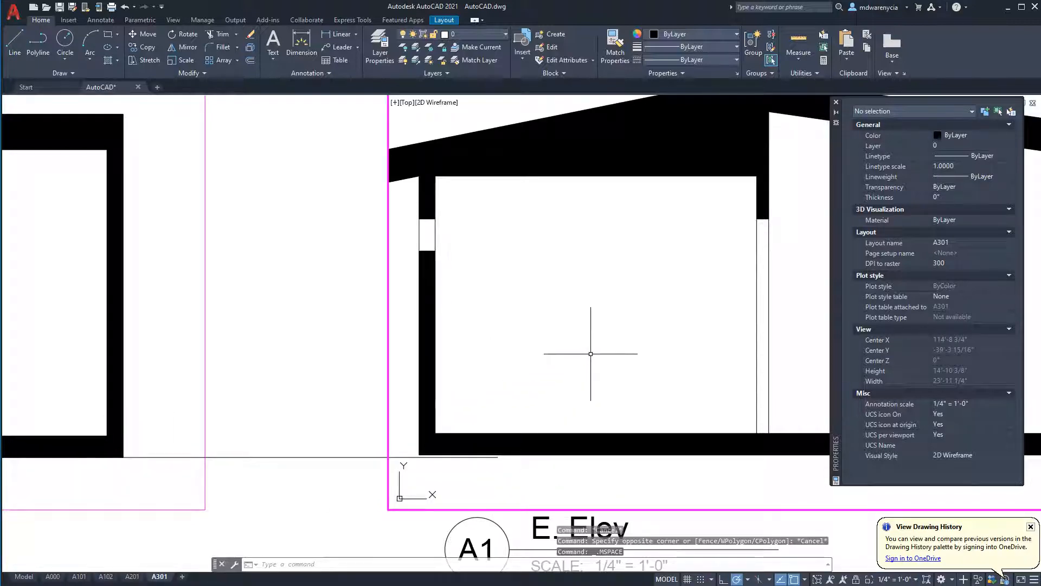
pyautogui.press('Escape')
pyautogui.press('Escape')
pyautogui.doubleClick(337, 371)
pyautogui.click(407, 371)
pyautogui.click(357, 347)
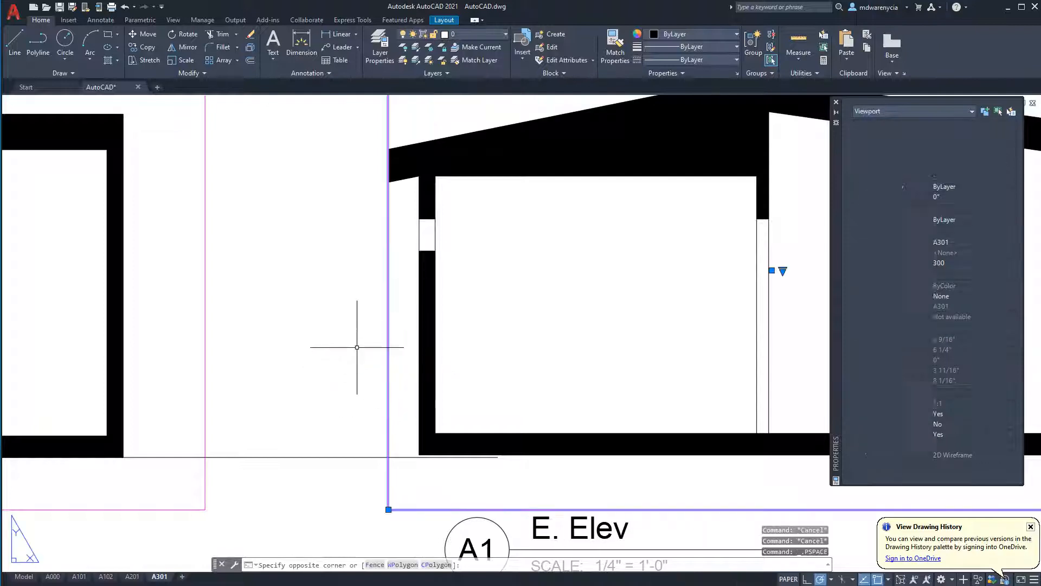
pyautogui.scroll(-2, 355, 347)
pyautogui.moveTo(372, 356); pyautogui.dragTo(265, 373, button='middle')
pyautogui.scroll(-2, 265, 372)
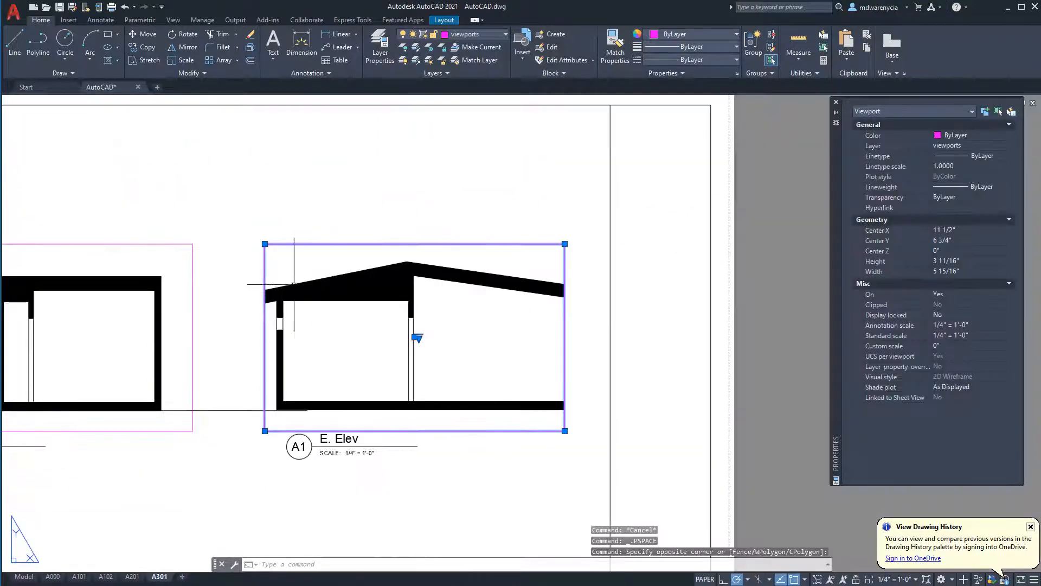
pyautogui.click(563, 243)
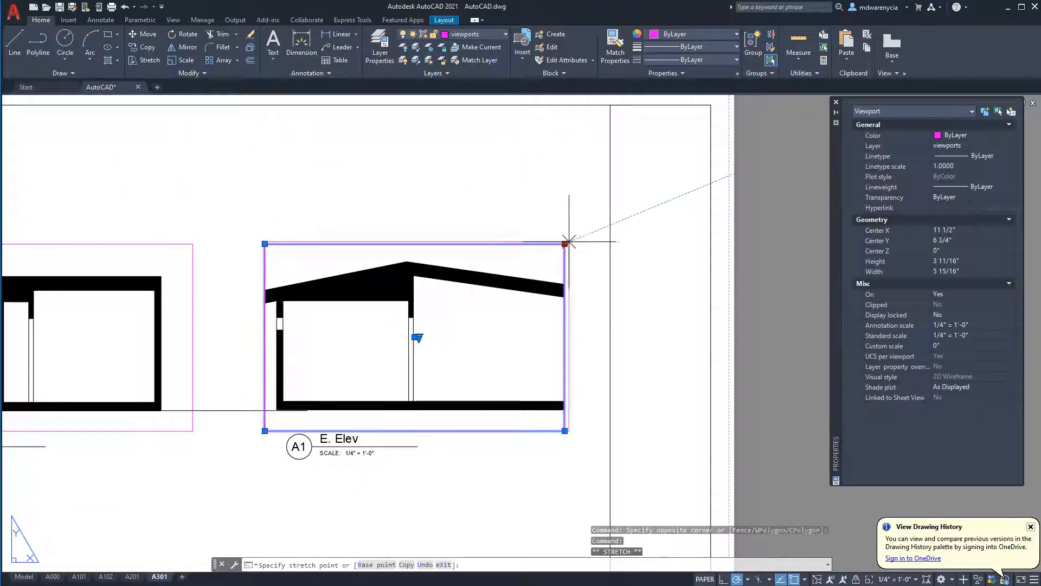
pyautogui.click(265, 244)
pyautogui.click(232, 244)
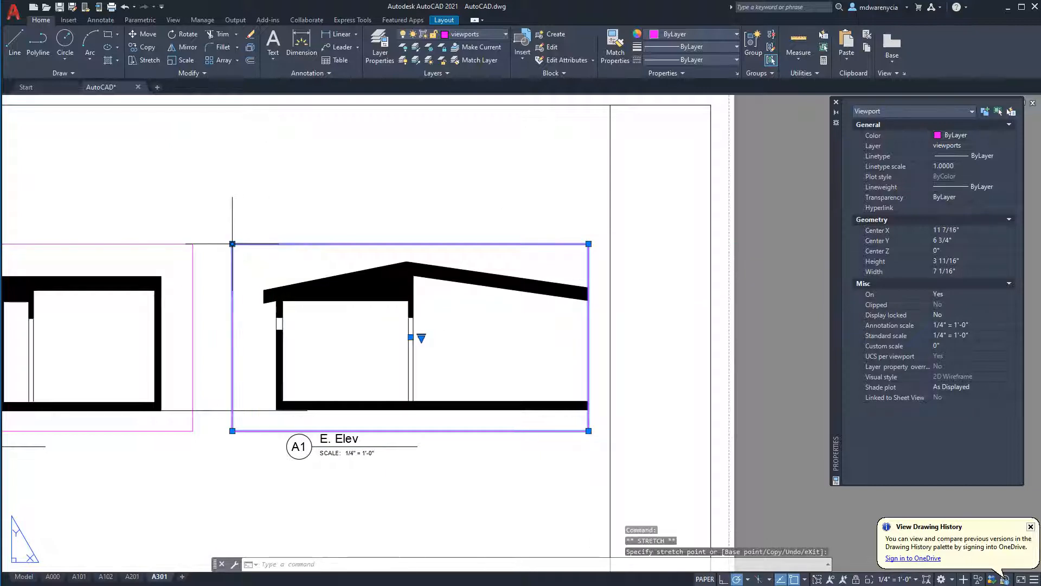
# Pan the model view inside the widened viewport until the whole sloped-roof section fits horizontally, and return to paper space
pyautogui.doubleClick(467, 368)
pyautogui.moveTo(331, 356); pyautogui.dragTo(309, 358, button='middle')
pyautogui.doubleClick(284, 492)
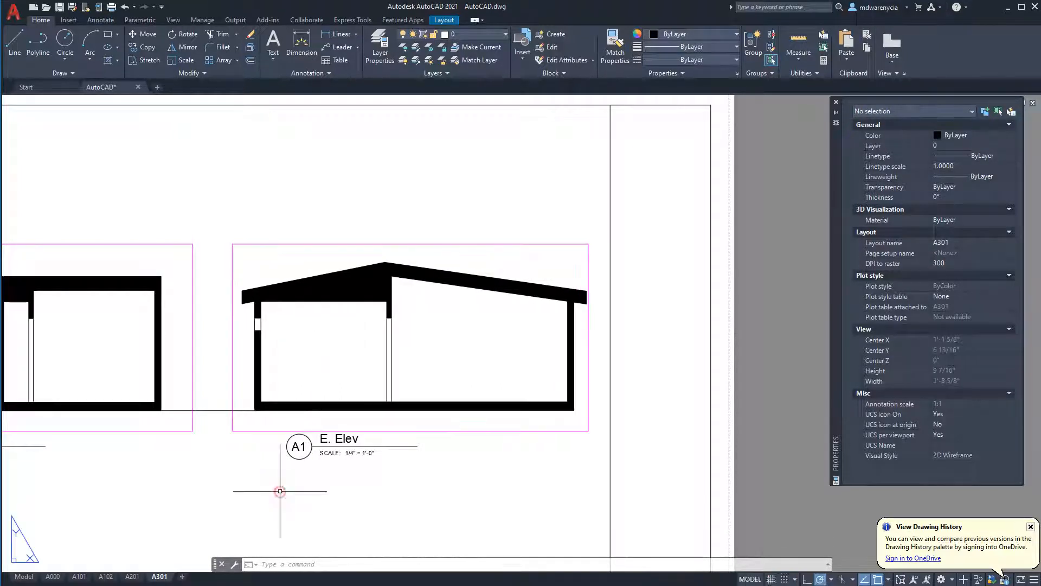
# Move the sloped-roof section's title label left to near its viewport's lower-left corner, level with the other section's label
pyautogui.click(391, 474)
pyautogui.click(289, 436)
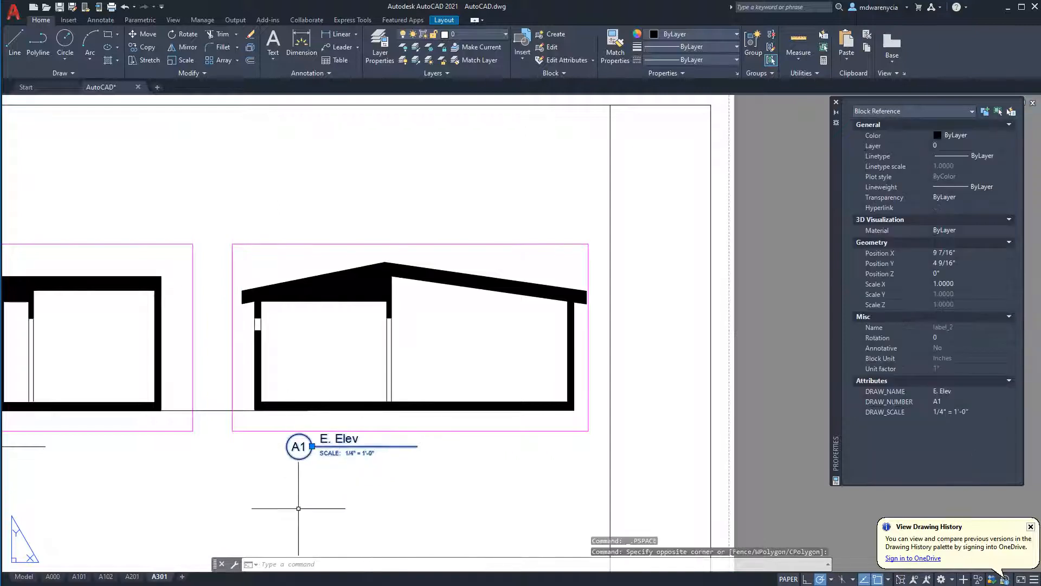
pyautogui.moveTo(298, 508); pyautogui.dragTo(473, 442, button='middle')
pyautogui.click(486, 380)
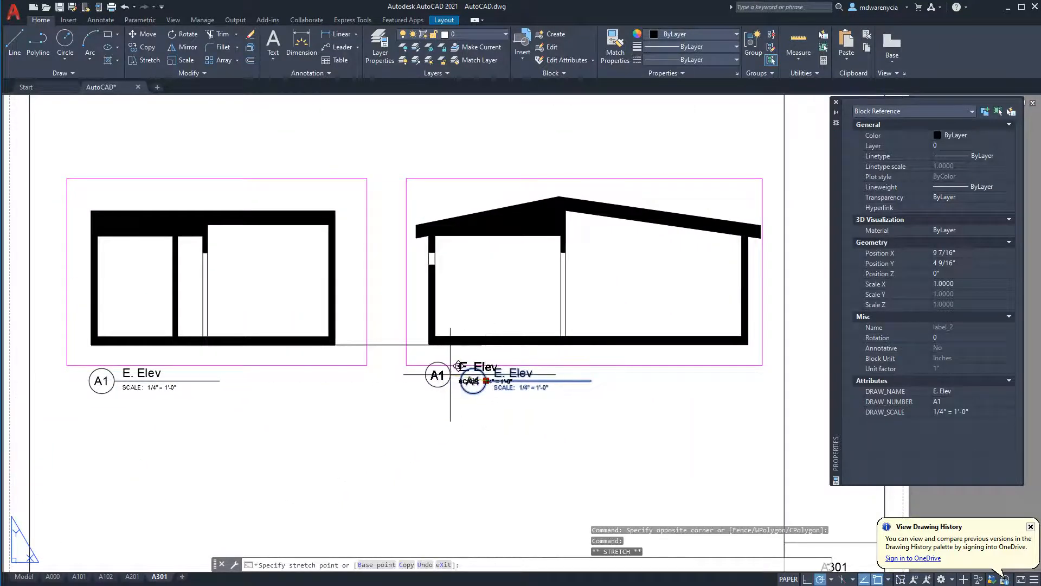
pyautogui.click(449, 380)
pyautogui.click(123, 382)
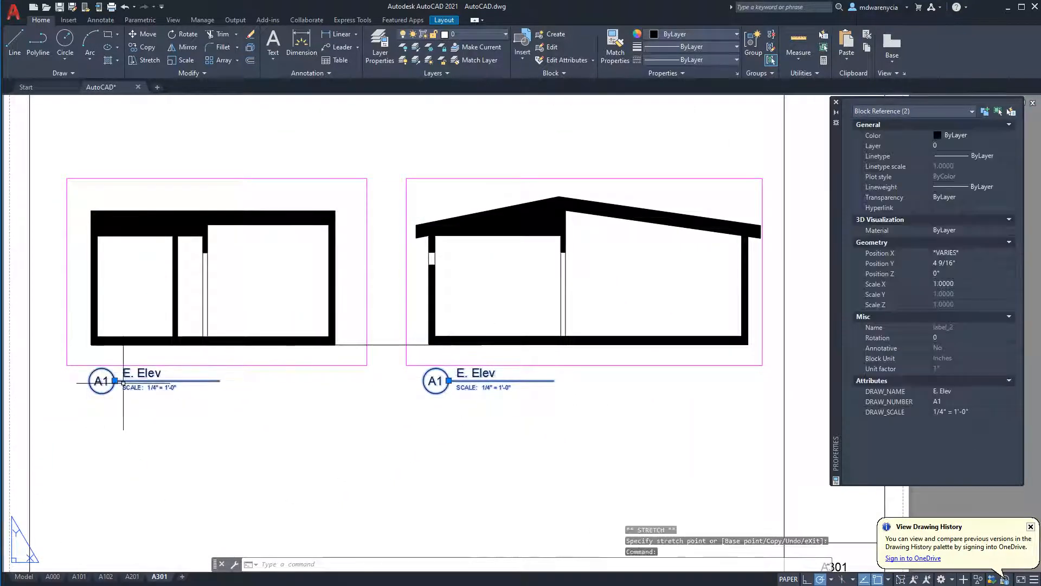
pyautogui.click(114, 380)
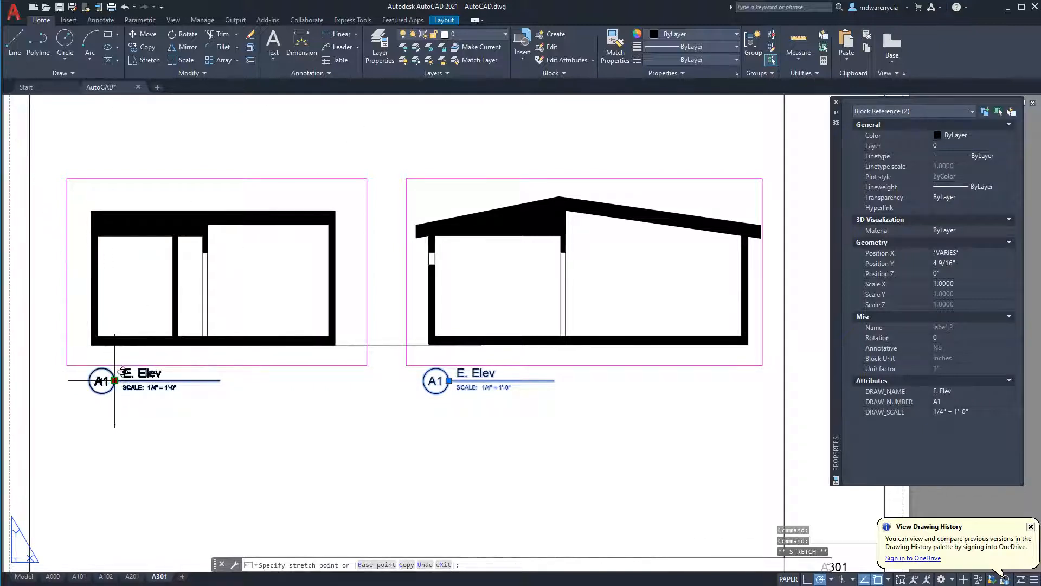
pyautogui.click(113, 379)
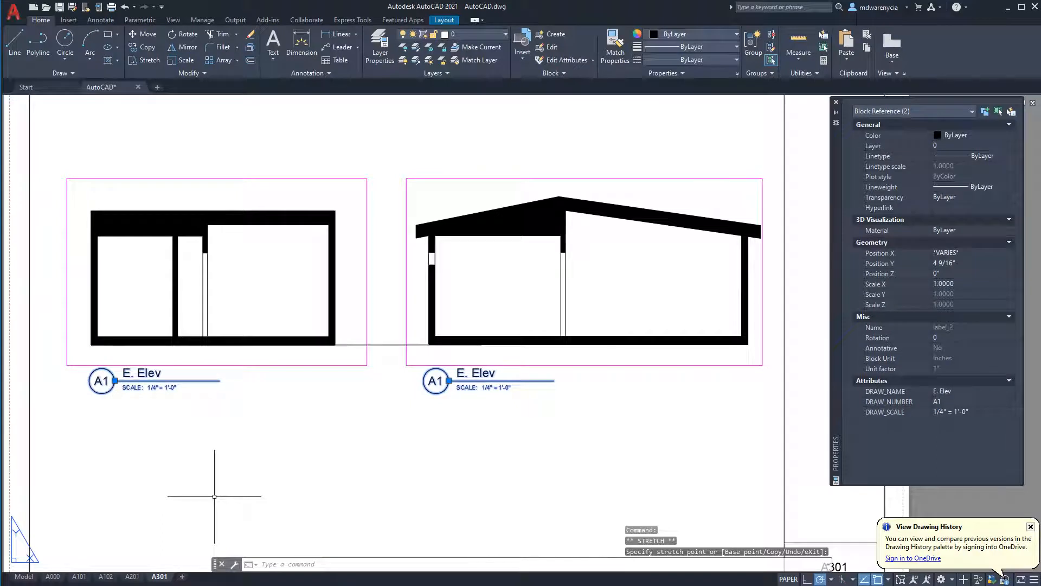
pyautogui.press('Escape')
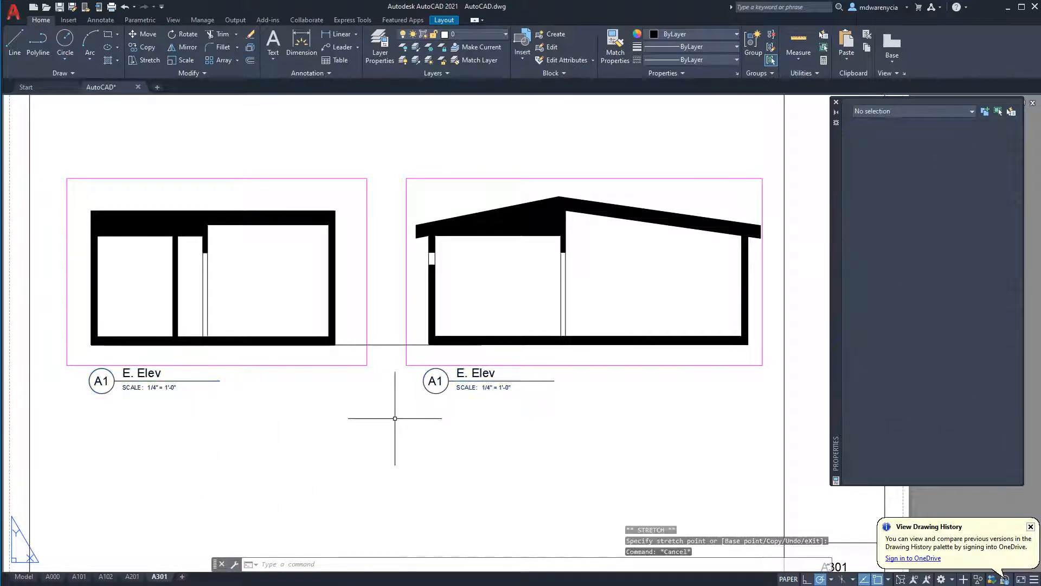
pyautogui.press('Escape')
pyautogui.scroll(-5, 360, 430)
pyautogui.moveTo(259, 413); pyautogui.dragTo(233, 393, button='middle')
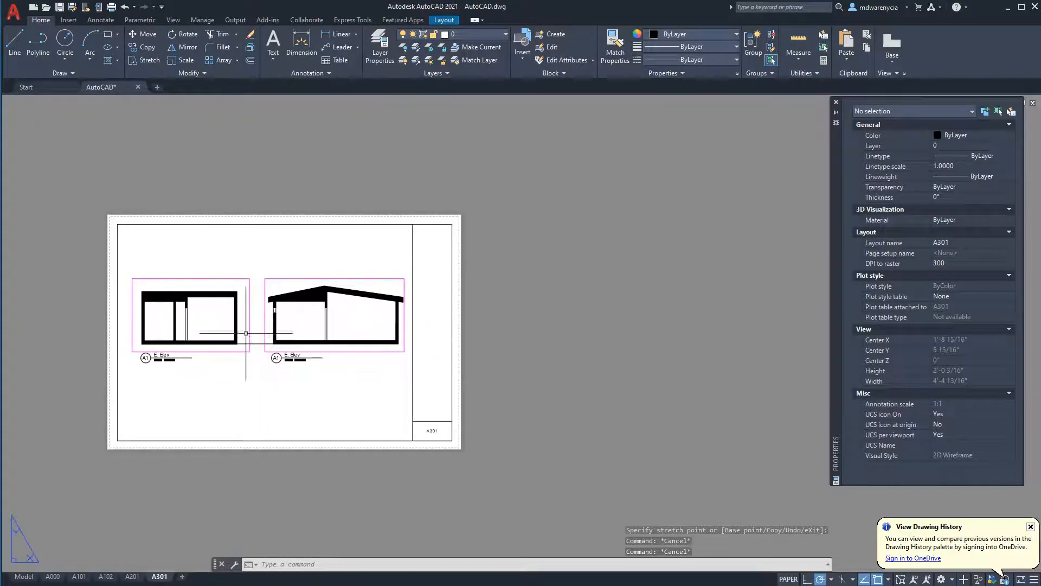
pyautogui.scroll(5, 322, 415)
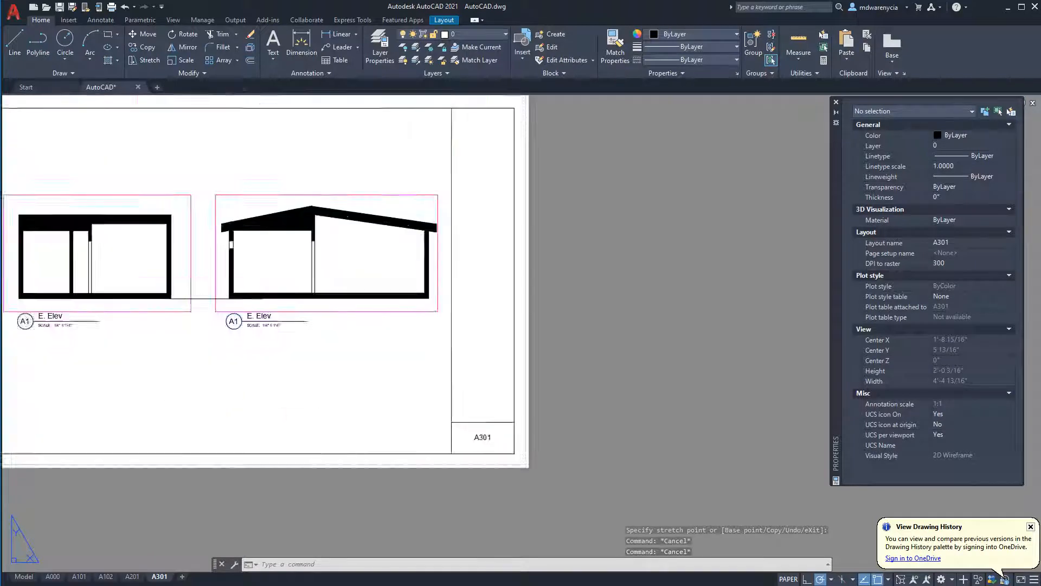
pyautogui.moveTo(246, 380); pyautogui.dragTo(369, 347, button='middle')
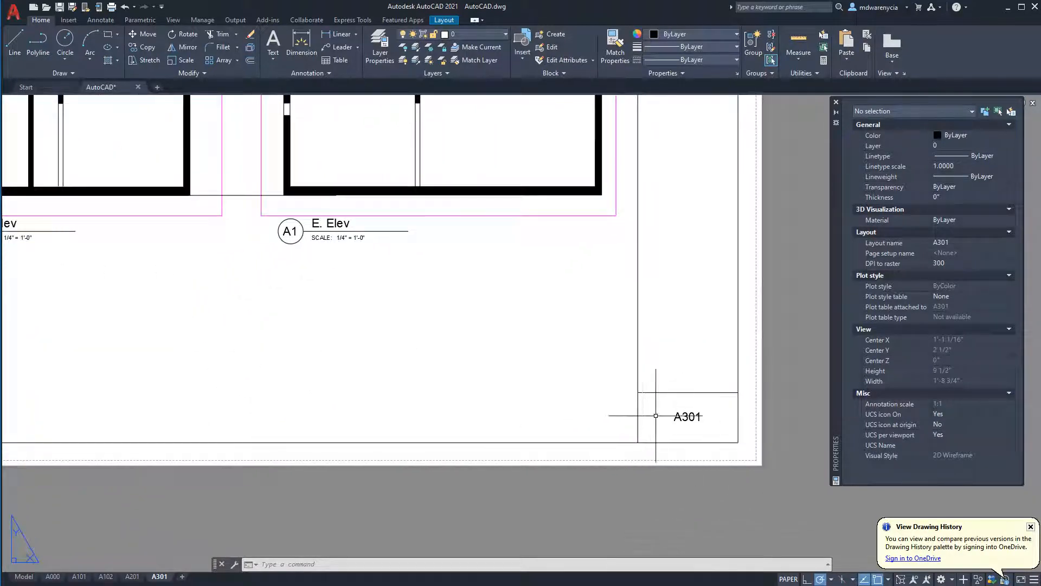
pyautogui.moveTo(260, 361); pyautogui.dragTo(353, 313, button='middle')
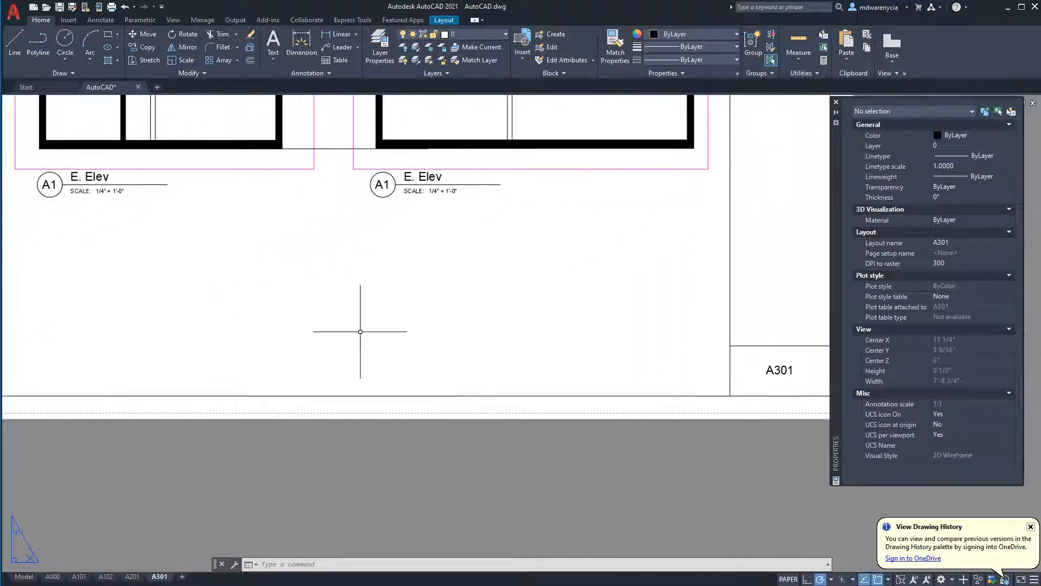
pyautogui.moveTo(425, 307); pyautogui.dragTo(364, 396, button='middle')
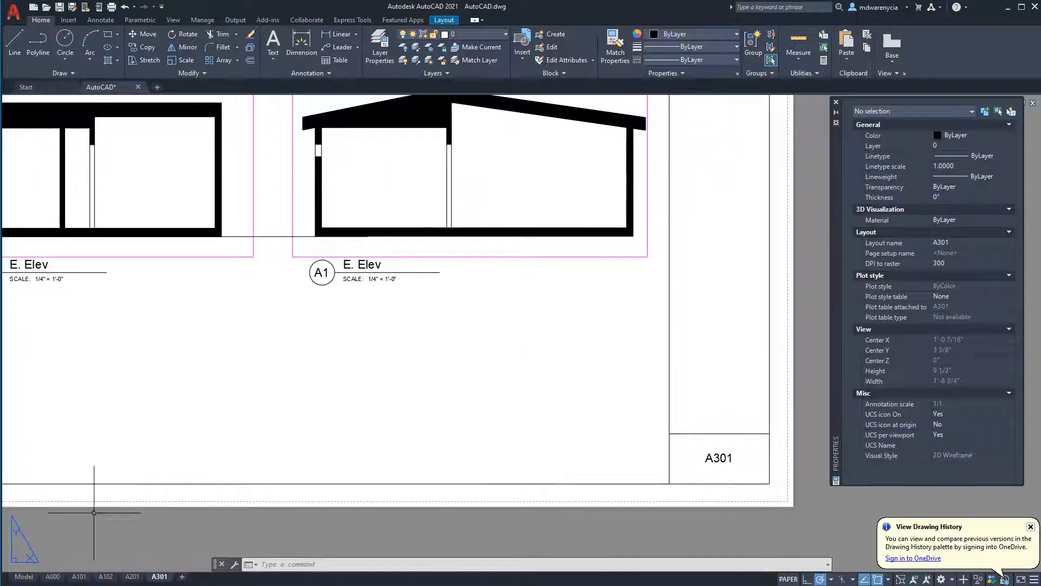
# Create a copy of layout A301 at the end of the layouts and rename it A401
pyautogui.rightClick(154, 578)
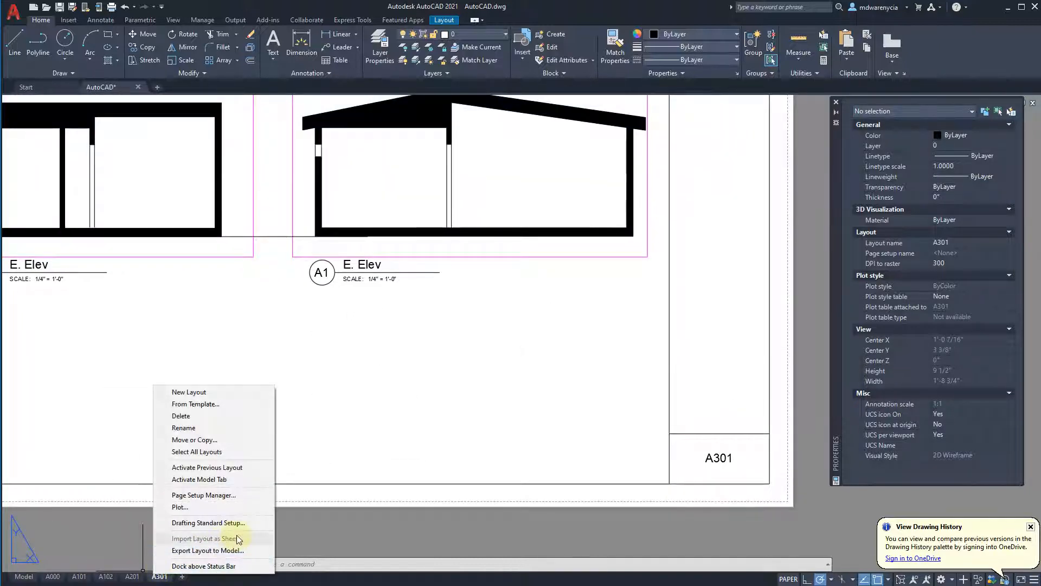
pyautogui.click(198, 443)
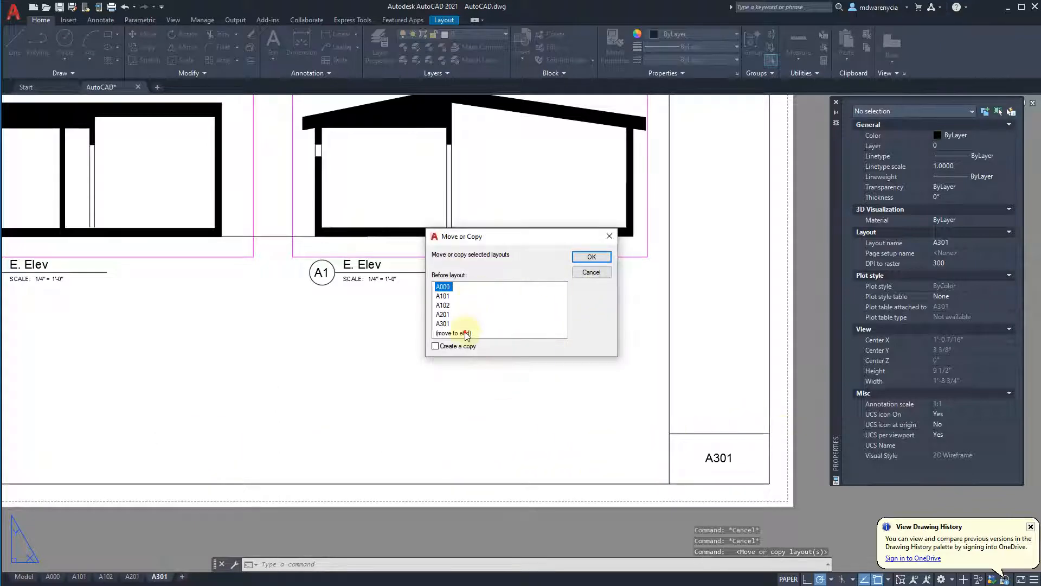
pyautogui.click(590, 257)
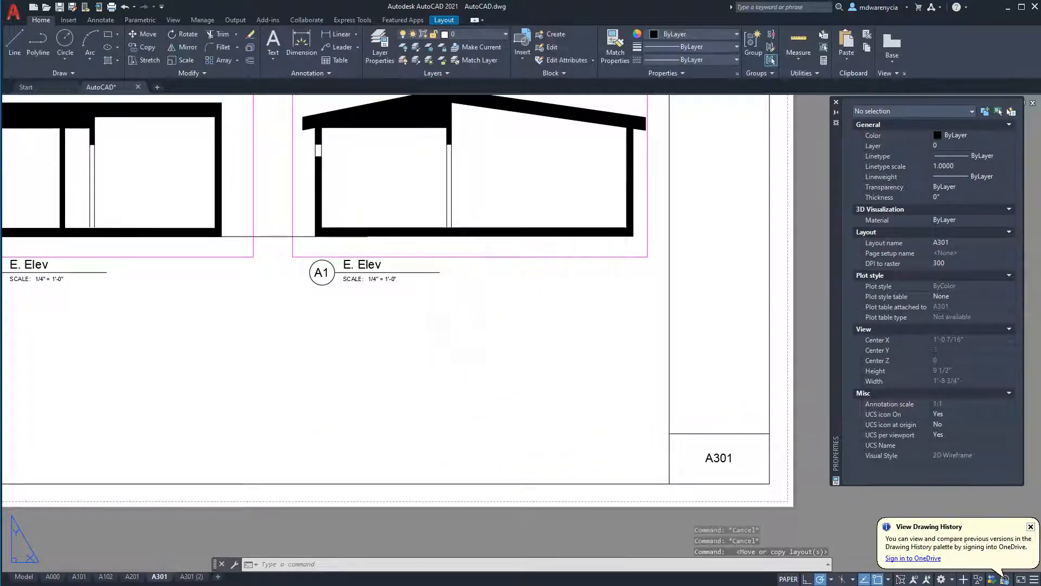
pyautogui.click(191, 577)
pyautogui.rightClick(191, 577)
pyautogui.click(214, 431)
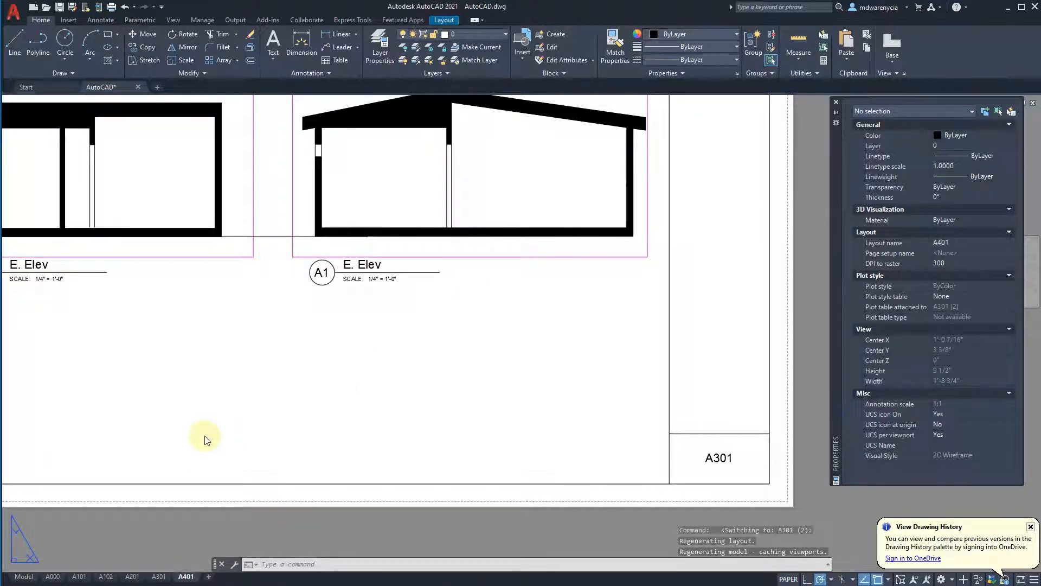
# Change the sheet number text in the title block of the copied layout to A401
pyautogui.scroll(8, 718, 460)
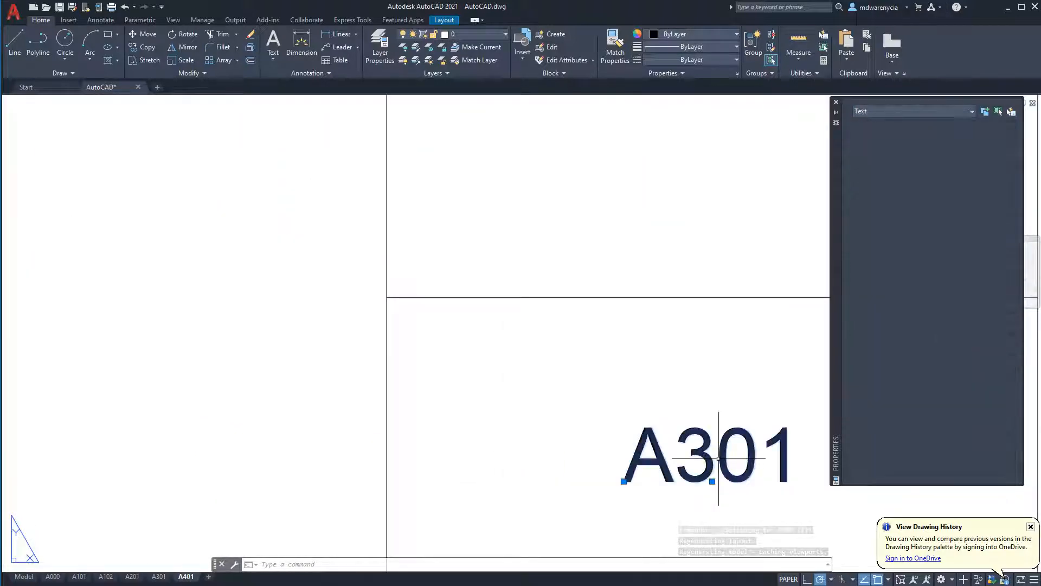
pyautogui.doubleClick(716, 458)
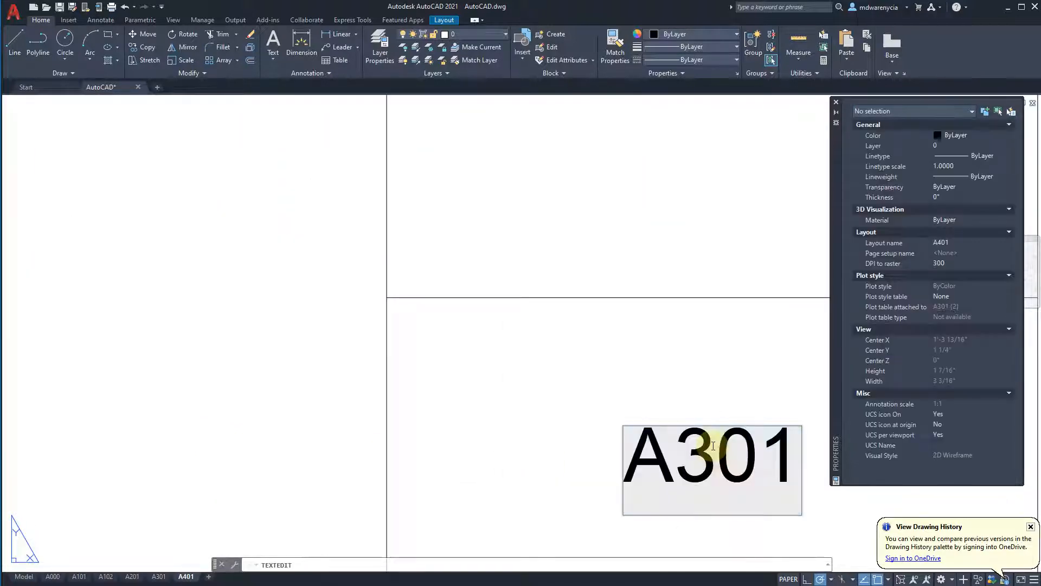
pyautogui.moveTo(711, 455); pyautogui.dragTo(677, 455)
pyautogui.write('4')
pyautogui.click(595, 371)
pyautogui.scroll(-6, 558, 413)
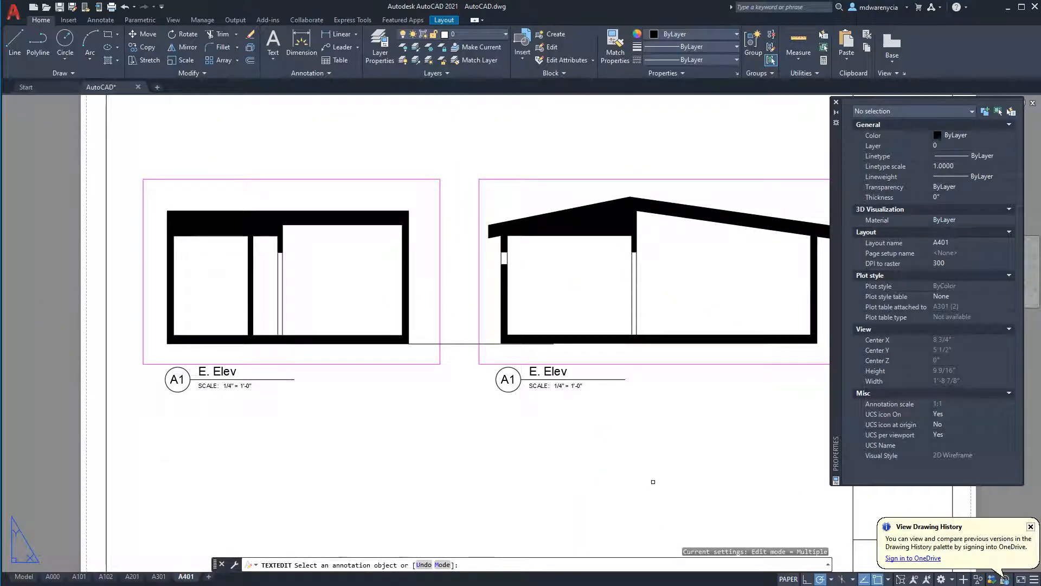
pyautogui.press('Escape')
# Erase both section viewports, their title labels and the guide line from sheet A401
pyautogui.click(674, 488)
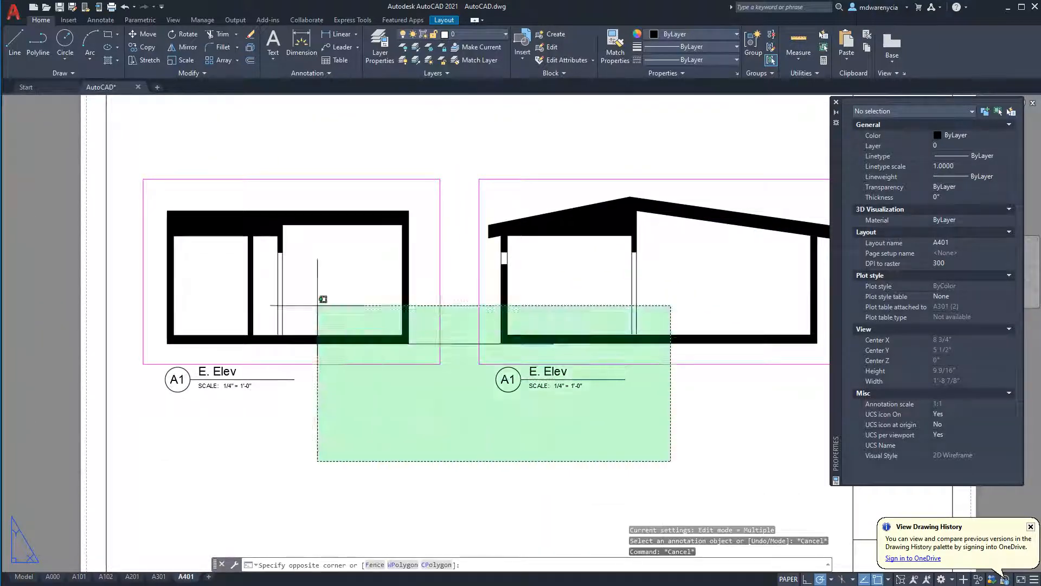
pyautogui.click(164, 241)
pyautogui.press('Delete')
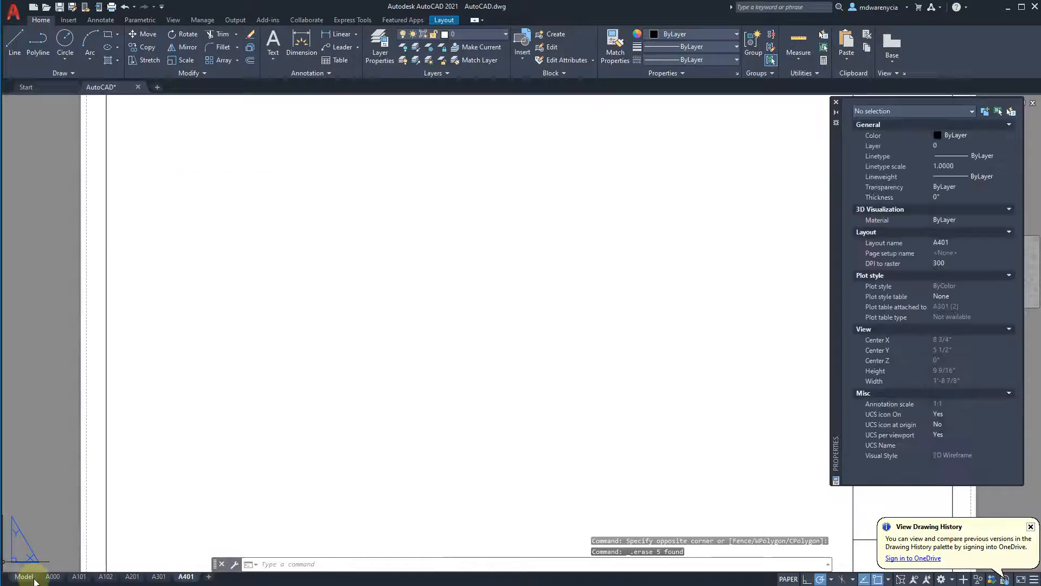
# Cut the twelve interior elevation viewports with their title labels from layout A000 and paste them inside the A401 sheet border
pyautogui.click(53, 576)
pyautogui.click(624, 476)
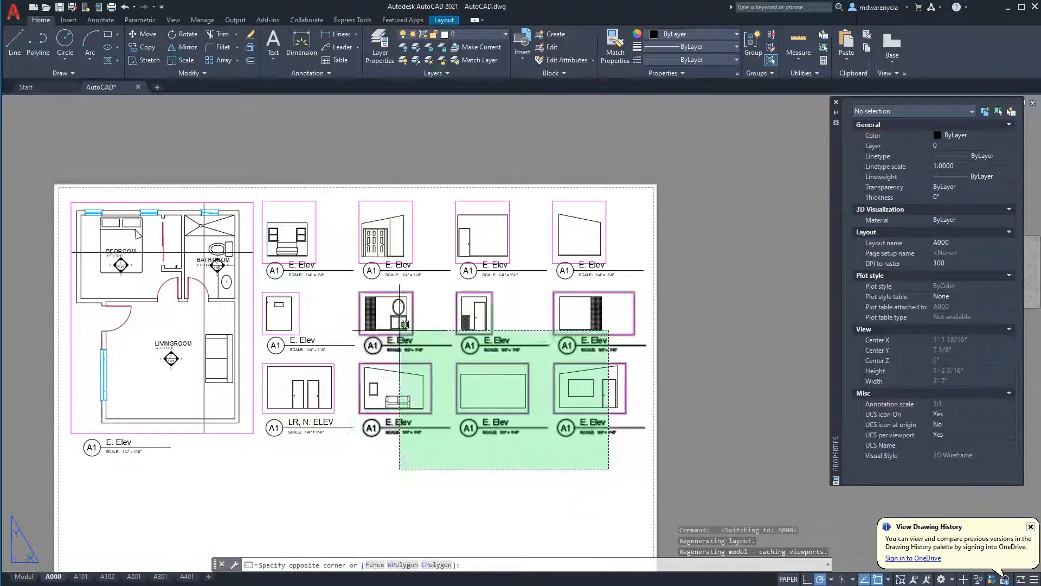
pyautogui.click(293, 247)
pyautogui.hotkey('ctrl', 'x')
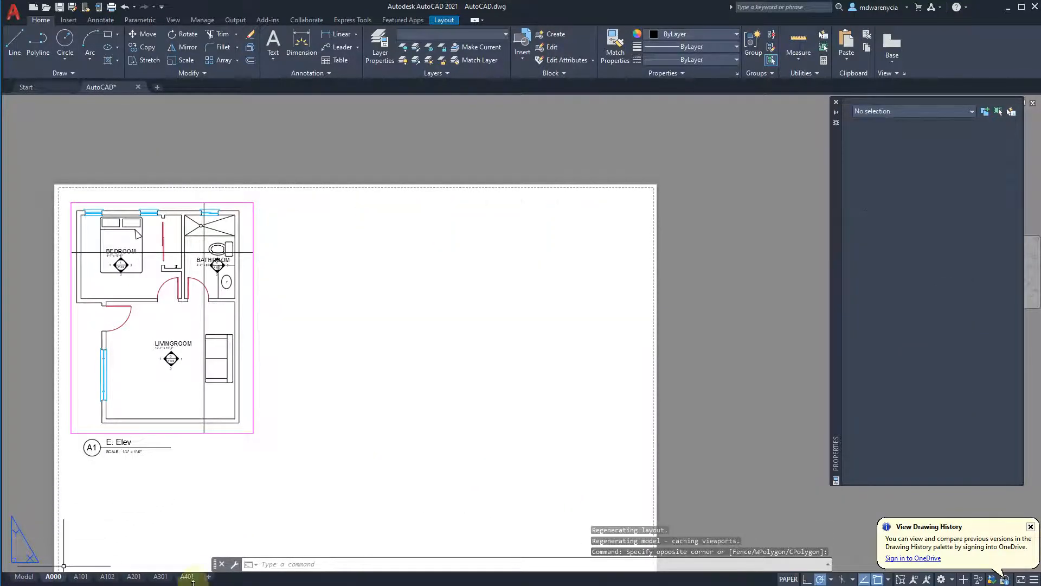
pyautogui.click(187, 576)
pyautogui.hotkey('ctrl', 'v')
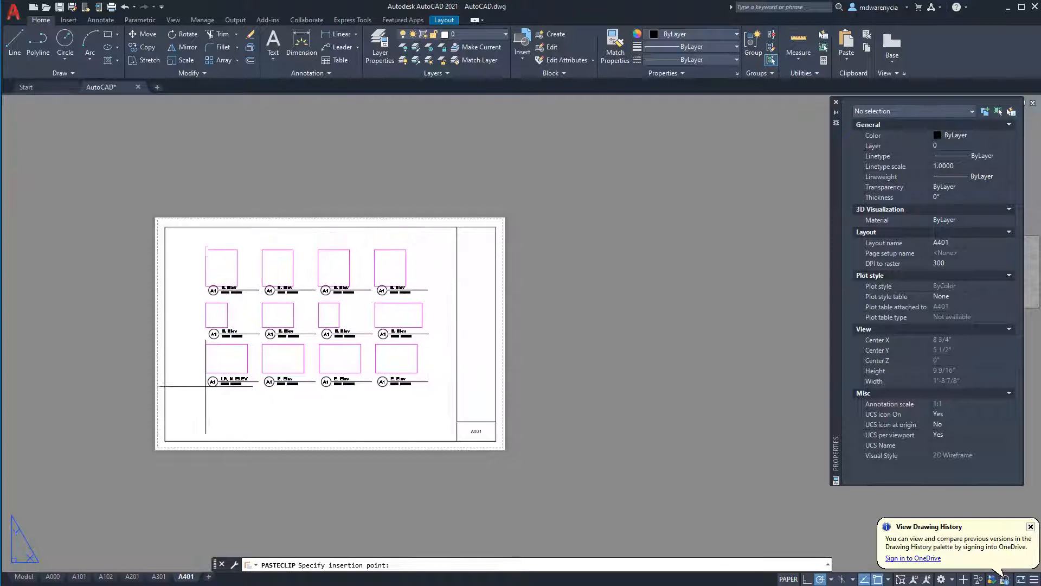
pyautogui.click(205, 402)
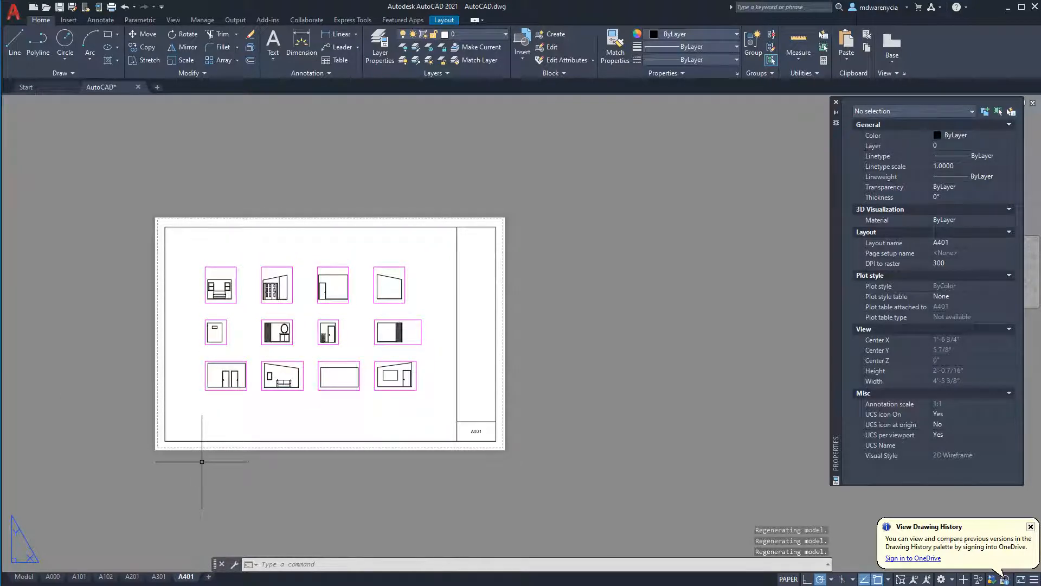
# Examine the elevation viewports and title labels on sheet A401 and compare them with plan sheets A101 and A102
pyautogui.scroll(5, 234, 426)
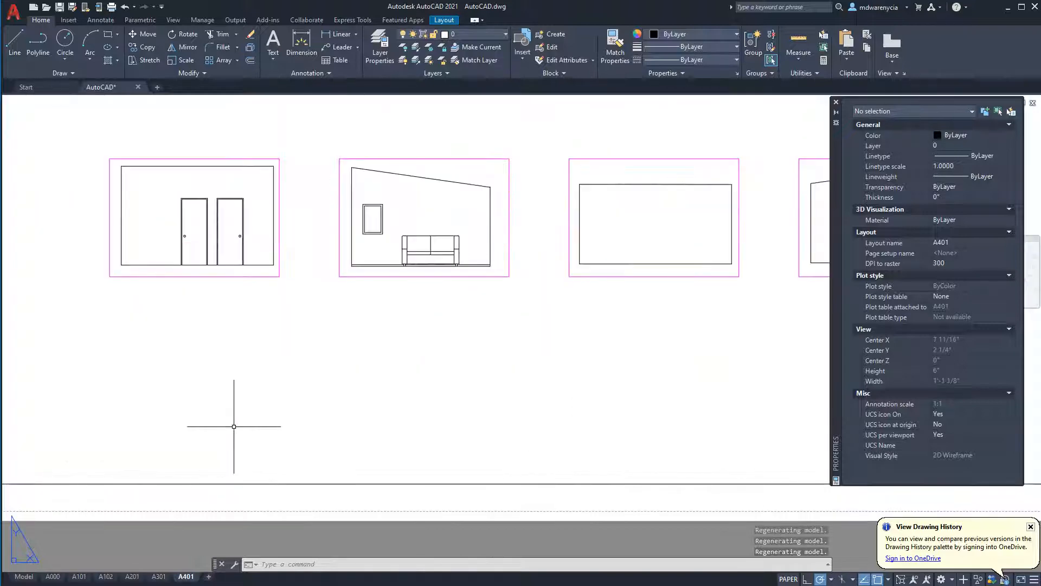
pyautogui.click(477, 35)
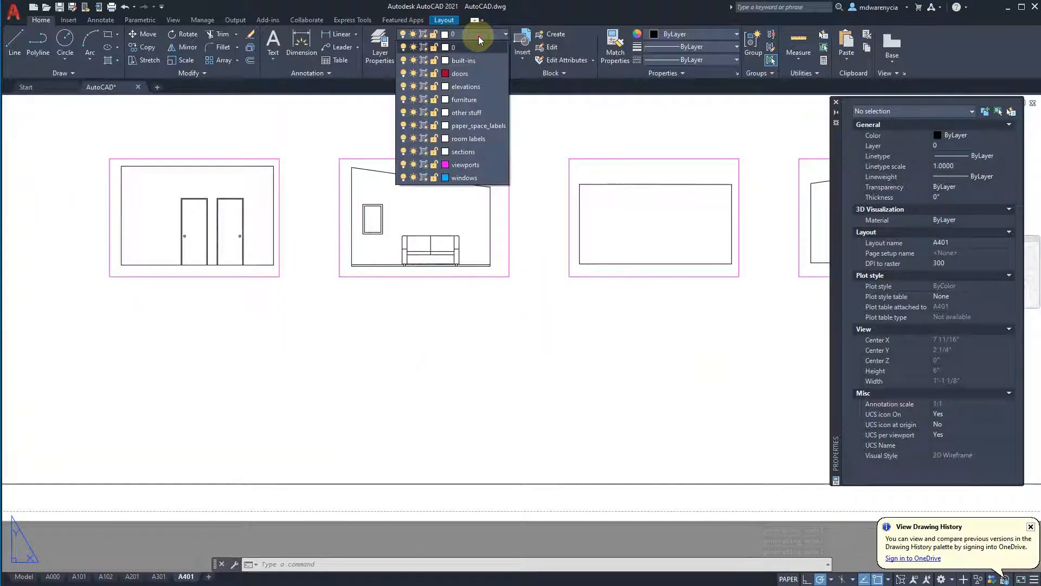
pyautogui.press('Escape')
pyautogui.scroll(-6, 324, 242)
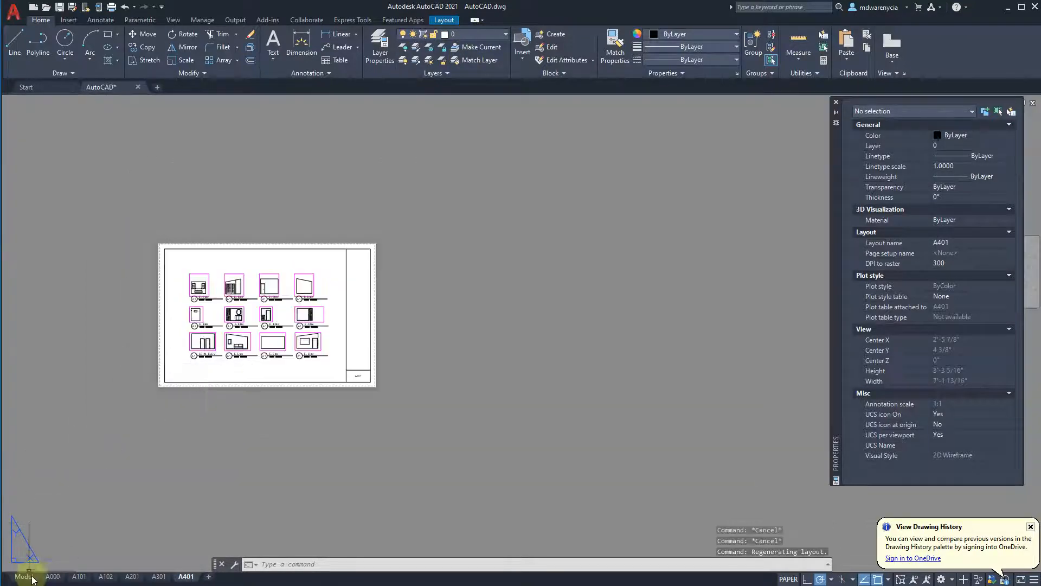
pyautogui.click(52, 577)
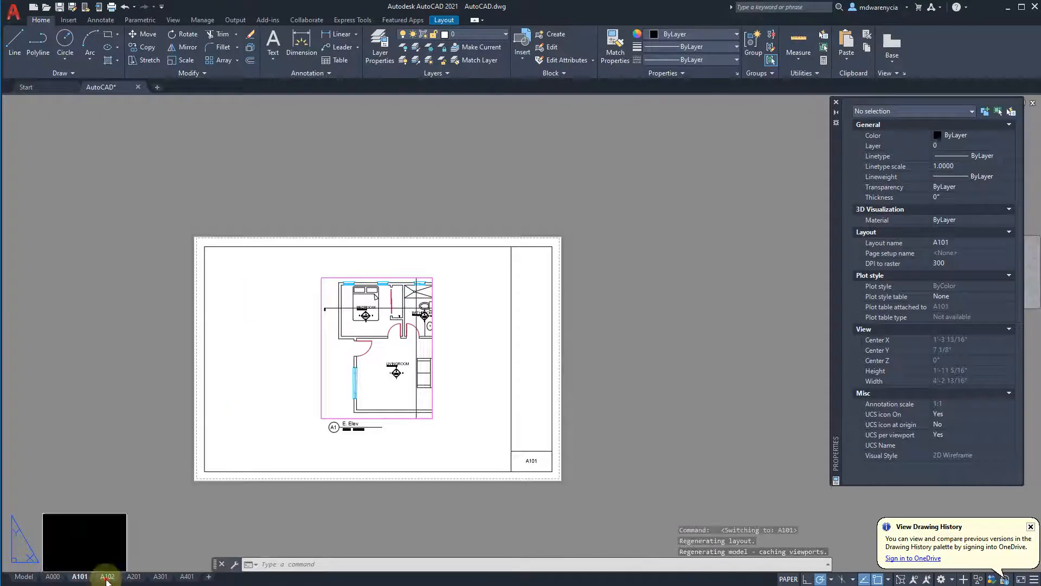
pyautogui.click(106, 577)
pyautogui.click(269, 509)
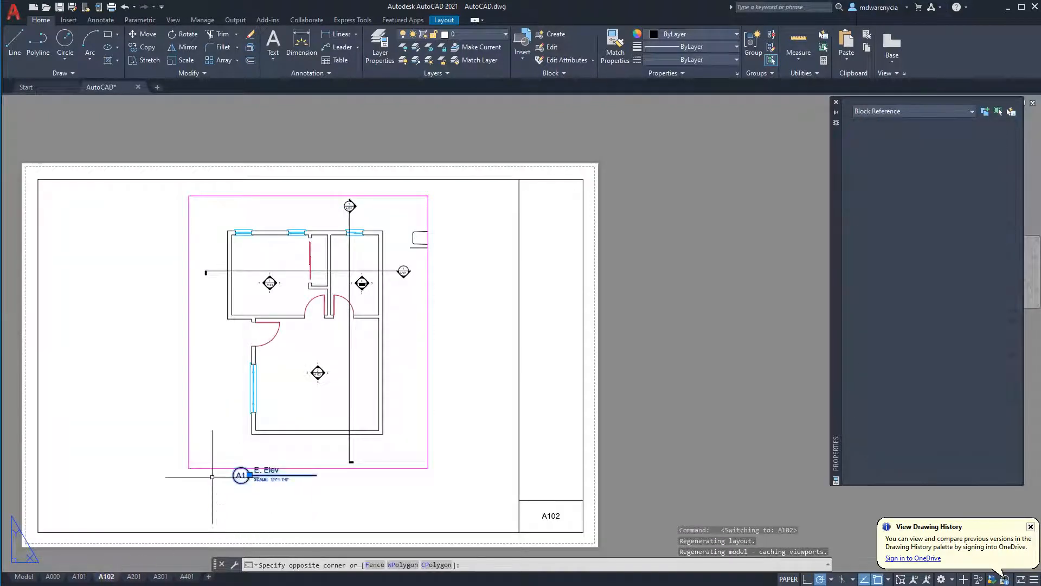
pyautogui.click(186, 576)
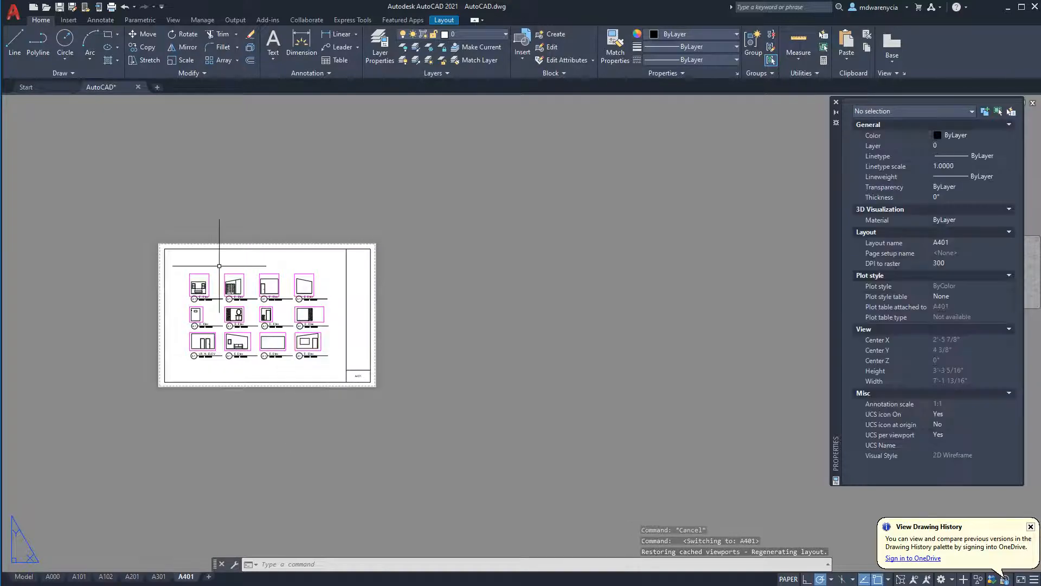
pyautogui.scroll(4, 221, 271)
pyautogui.press('Escape')
pyautogui.press('Escape')
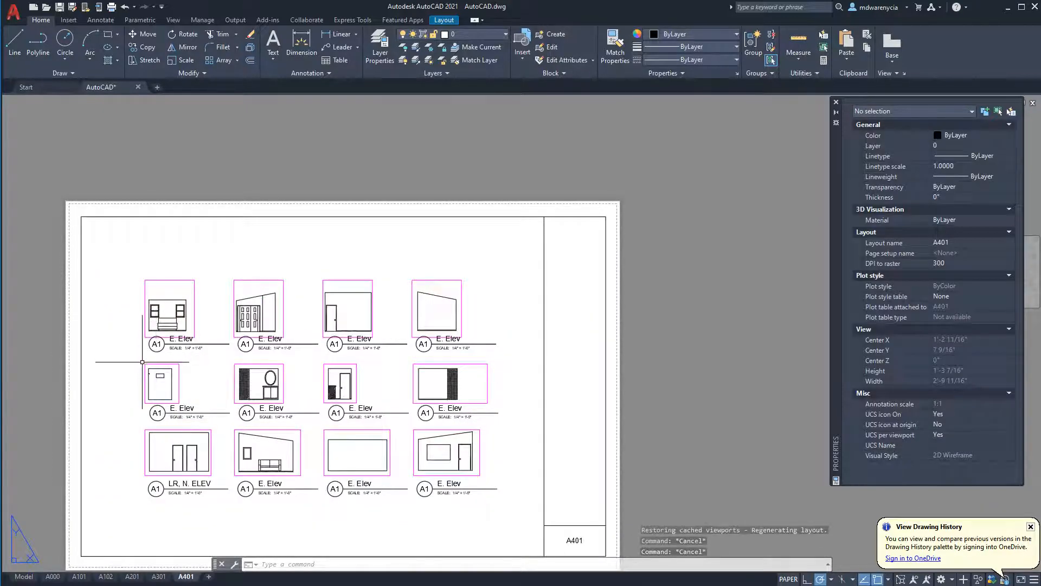
pyautogui.scroll(4, 162, 412)
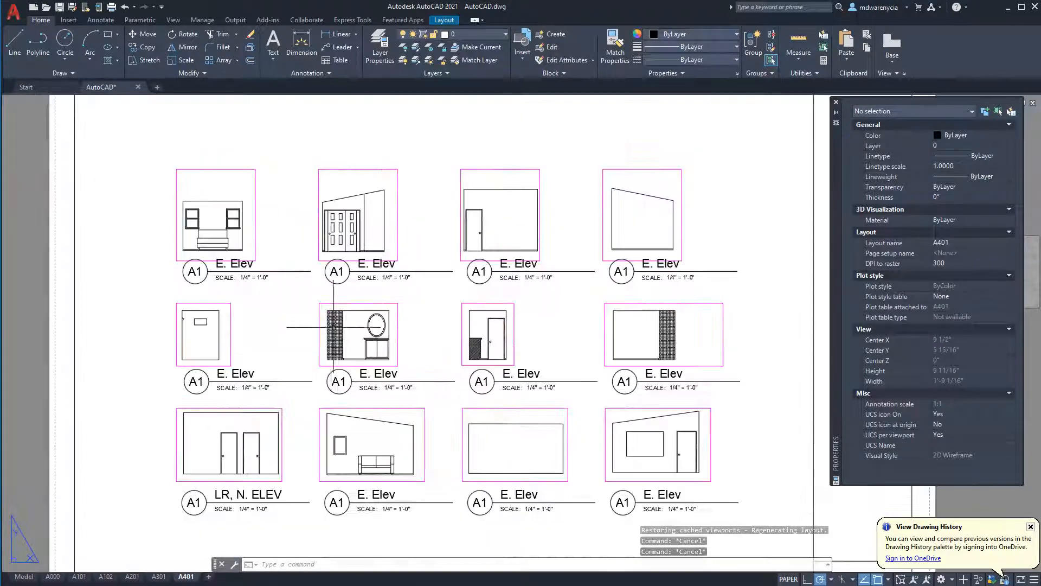
pyautogui.moveTo(334, 326); pyautogui.dragTo(266, 327, button='middle')
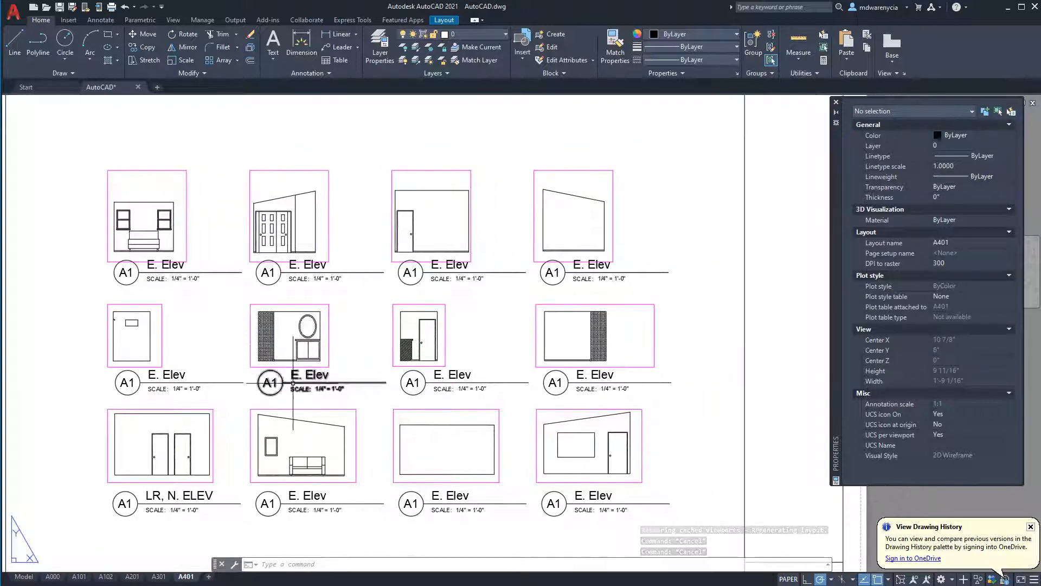
pyautogui.doubleClick(159, 185)
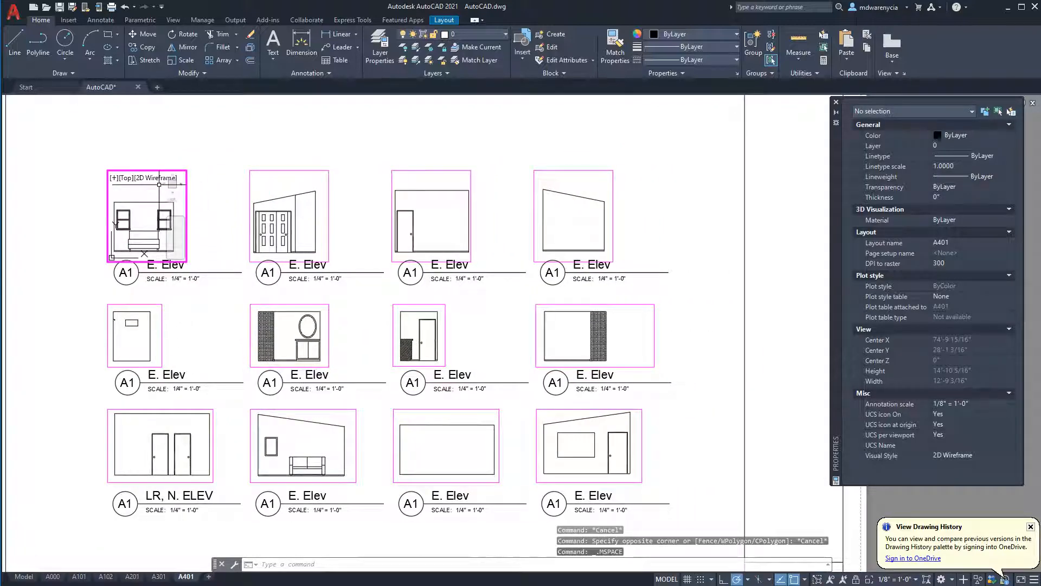
pyautogui.press('Escape')
pyautogui.press('Escape')
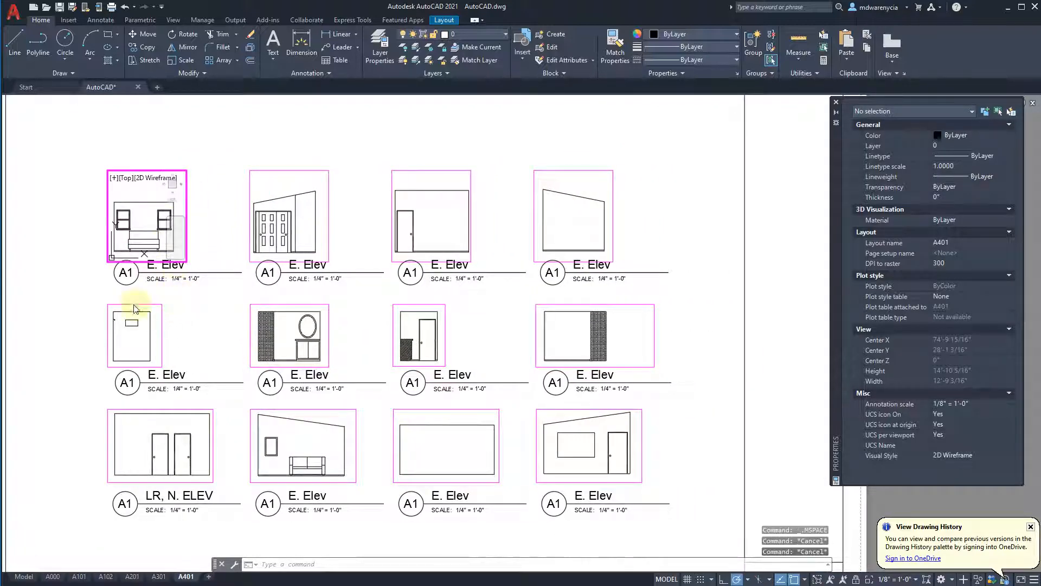
pyautogui.doubleClick(60, 339)
pyautogui.press('Escape')
# Move all twelve elevation viewports with their title labels up against the upper border of sheet A401
pyautogui.scroll(-3, 144, 348)
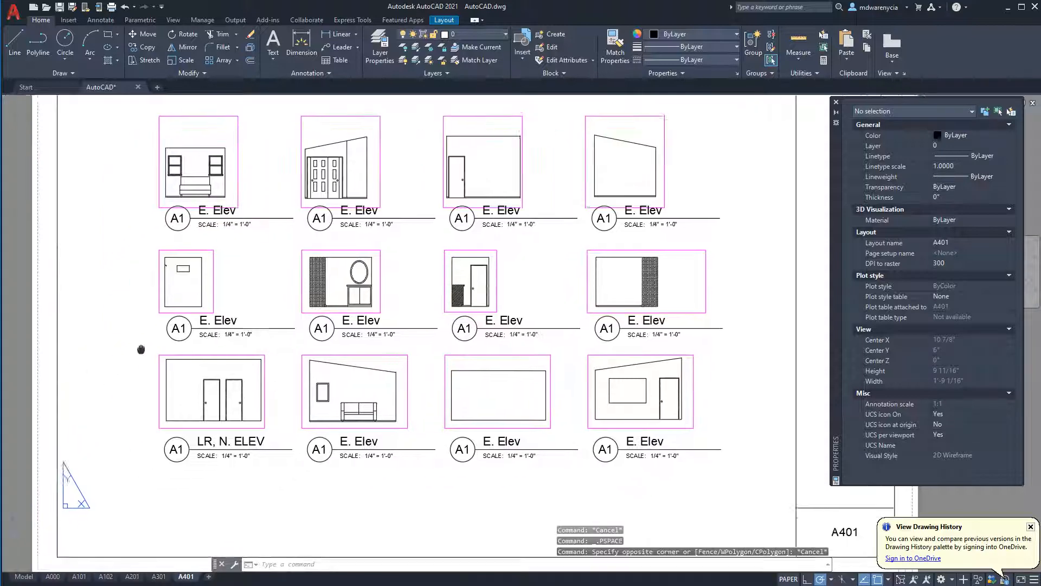
pyautogui.click(513, 438)
pyautogui.click(123, 187)
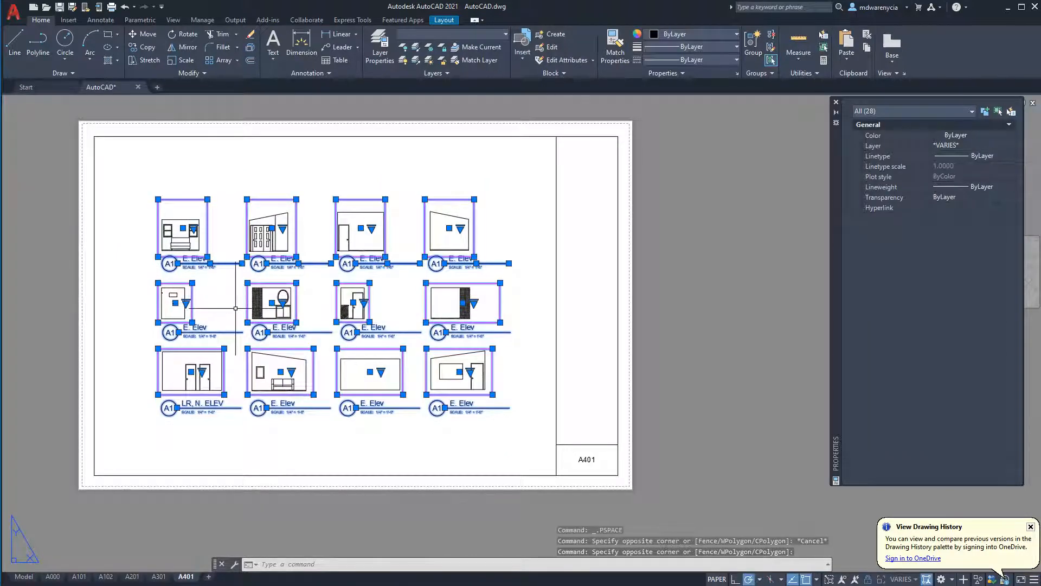
pyautogui.write('m')
pyautogui.press('Return')
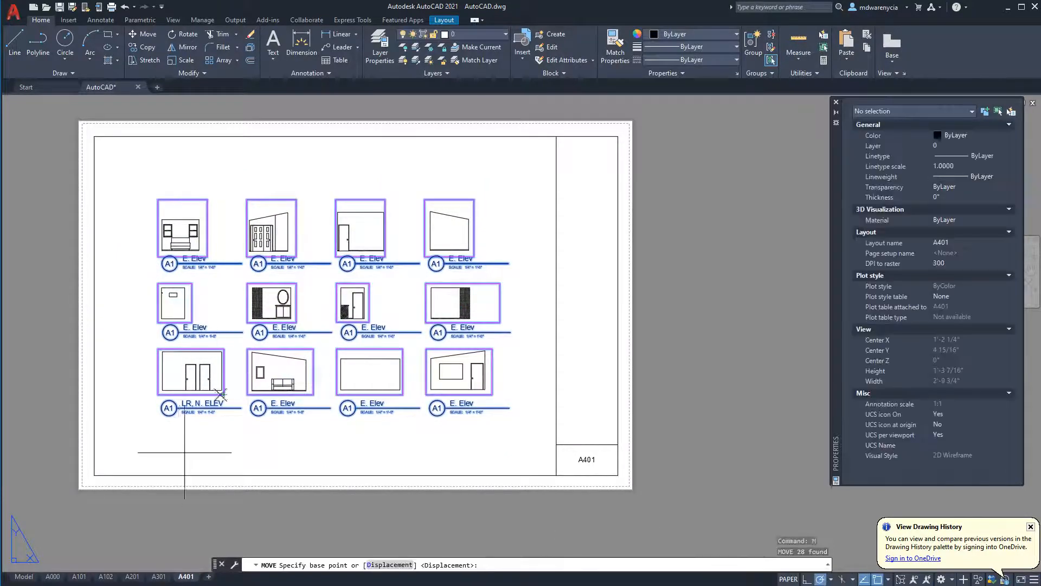
pyautogui.click(176, 452)
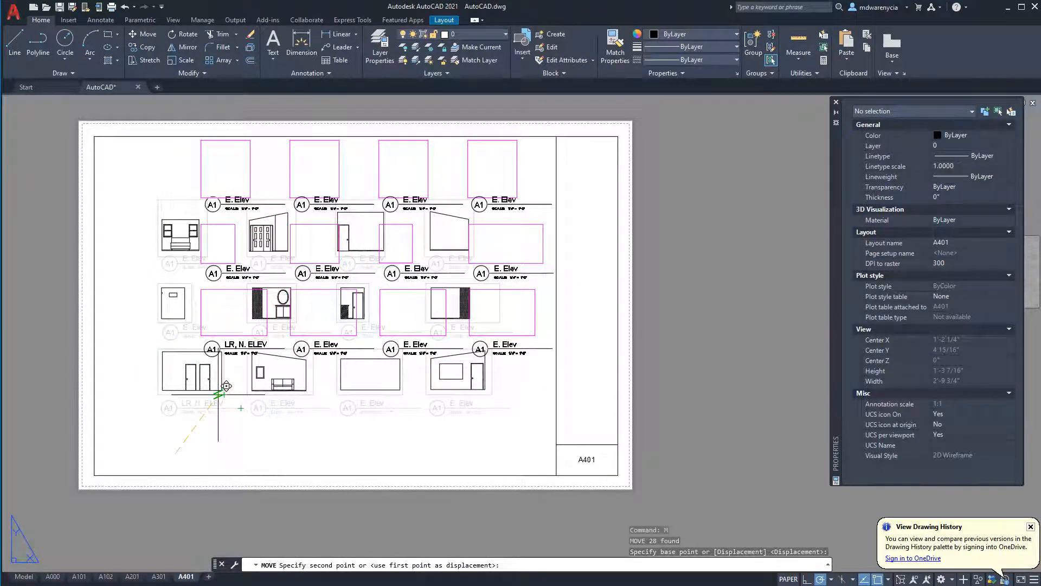
pyautogui.click(230, 381)
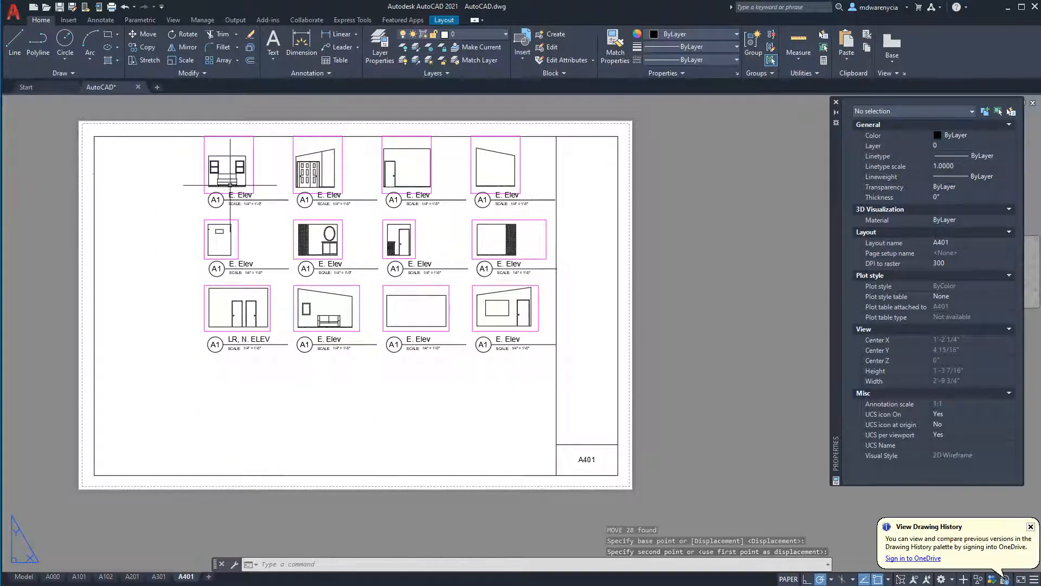
pyautogui.click(185, 396)
pyautogui.press('Escape')
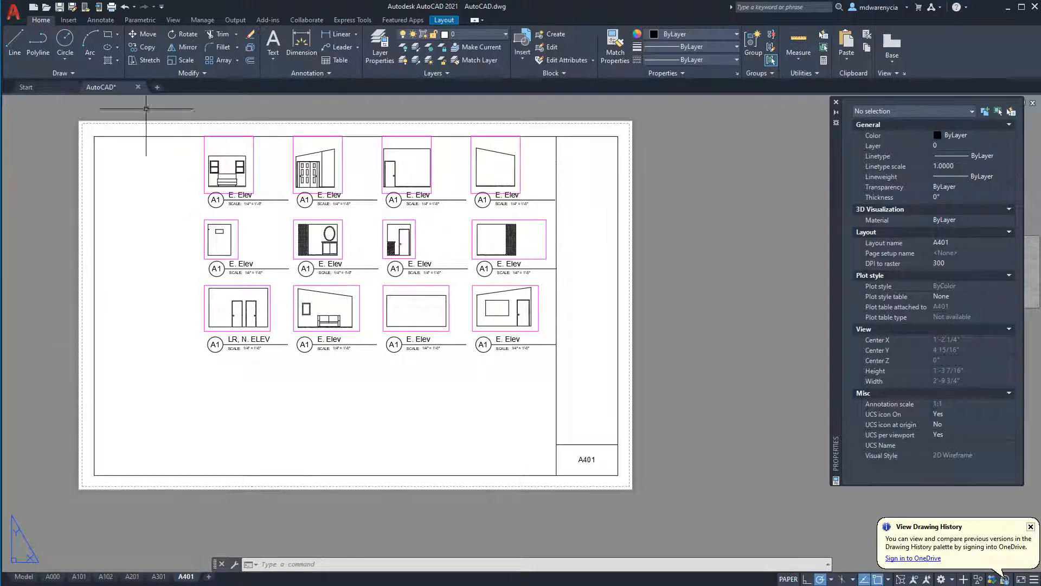
pyautogui.click(56, 114)
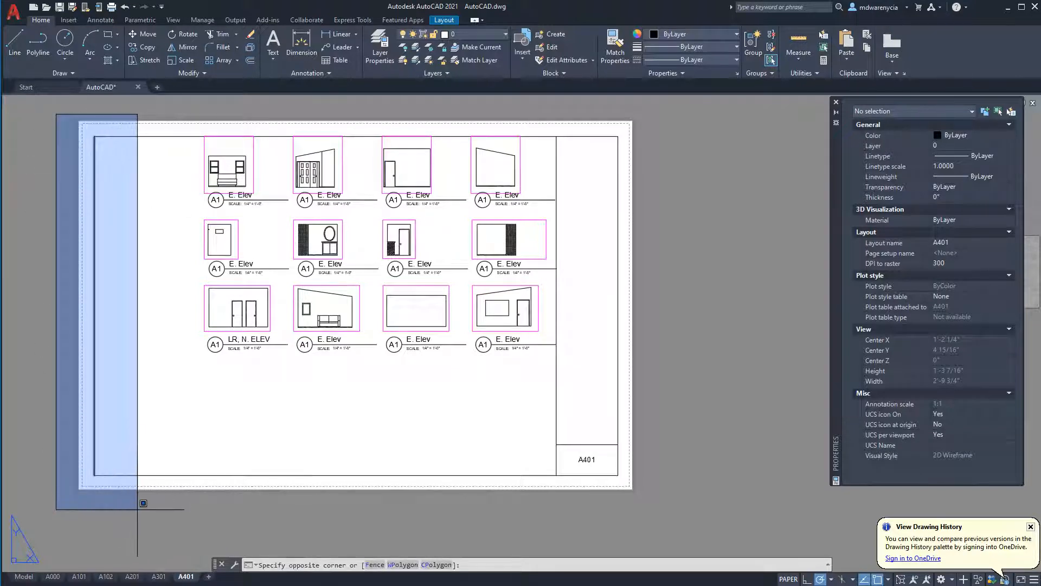
pyautogui.click(143, 503)
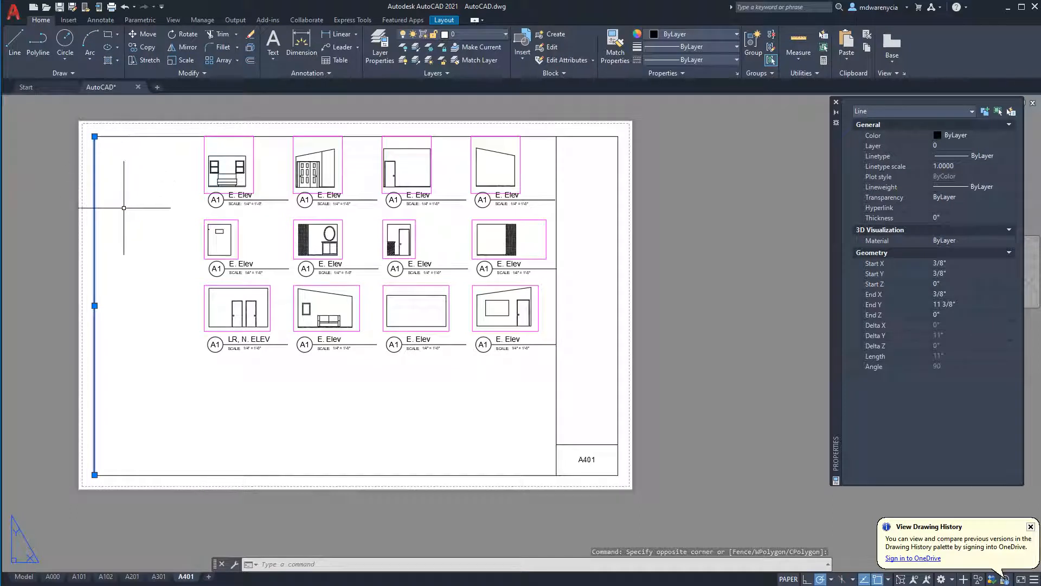
pyautogui.press('Escape')
pyautogui.press('Escape')
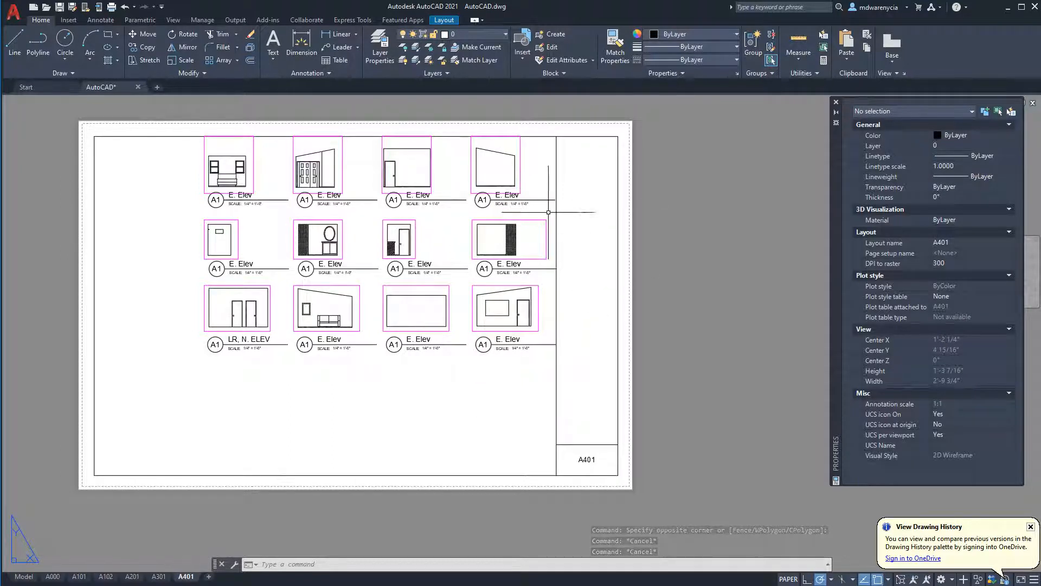
# Move all twelve elevation viewports with their labels down and left to centre them inside the A401 drawing area
pyautogui.click(558, 400)
pyautogui.click(161, 132)
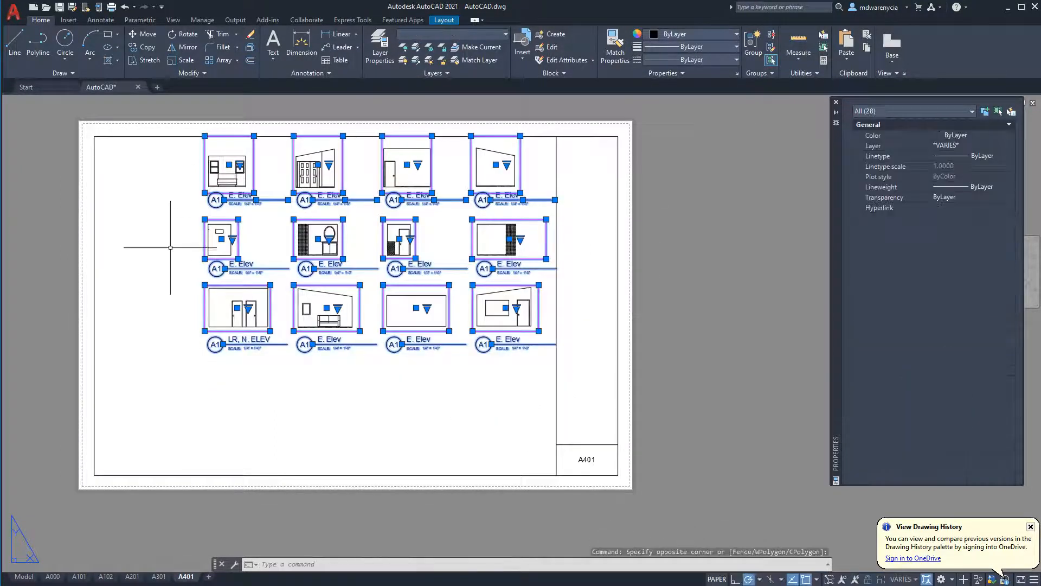
pyautogui.write('m')
pyautogui.press('Return')
pyautogui.click(750, 224)
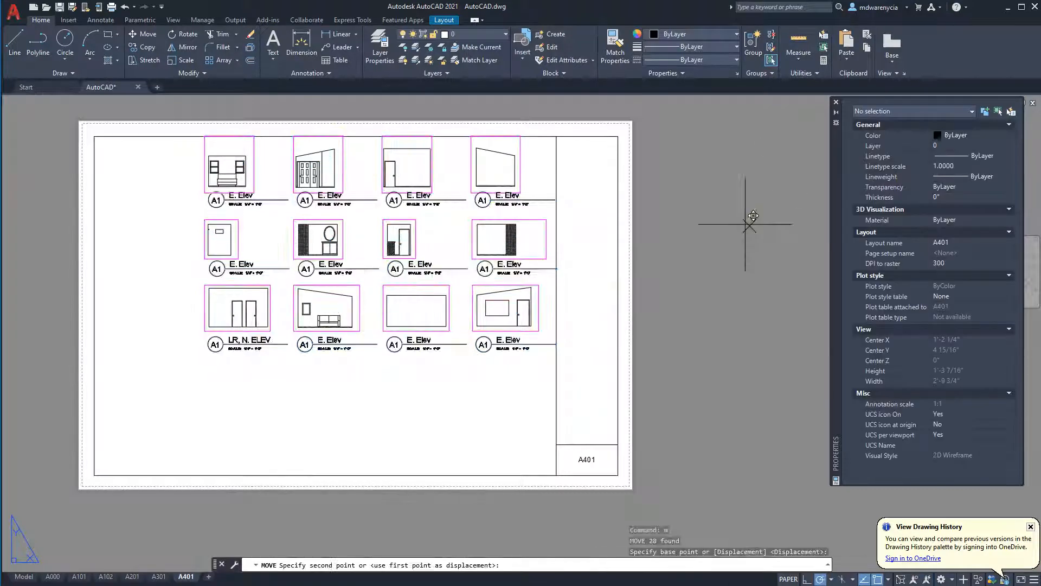
pyautogui.click(727, 260)
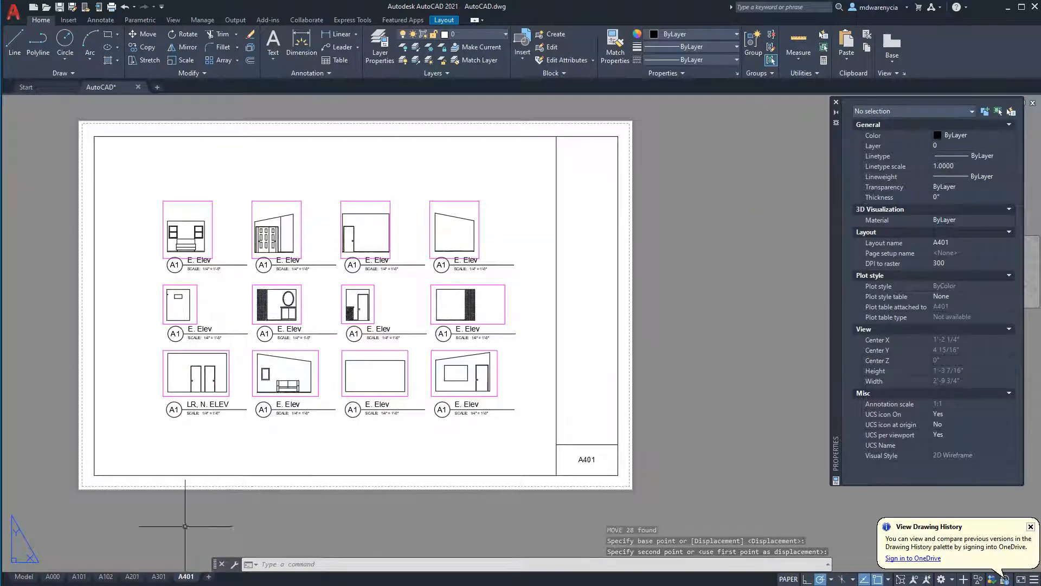
pyautogui.press('Escape')
# Zoom sheet A101 to its extents and close the Properties palette
pyautogui.click(158, 575)
pyautogui.scroll(-4, 302, 493)
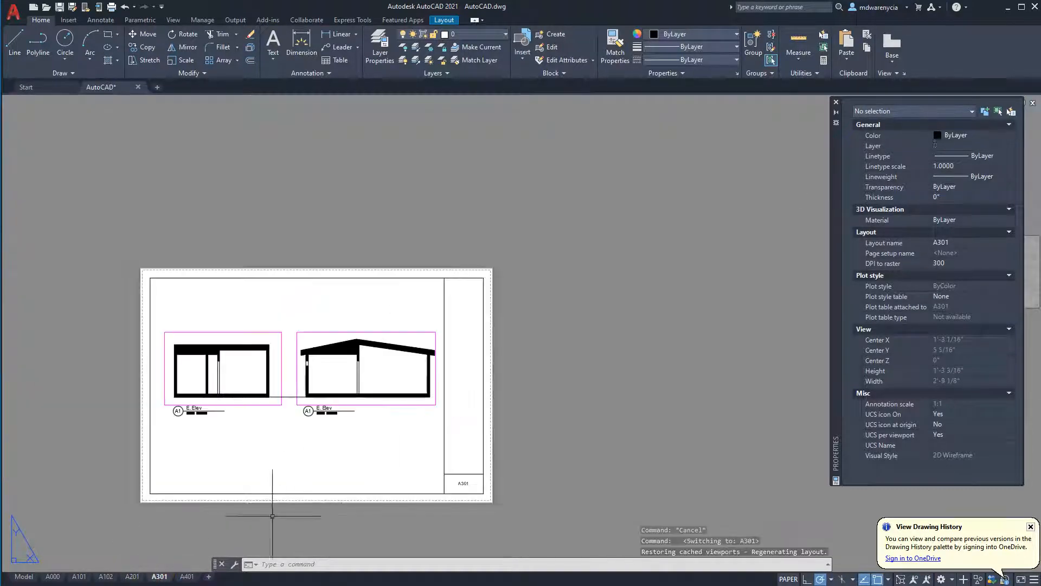
pyautogui.click(125, 577)
pyautogui.click(72, 576)
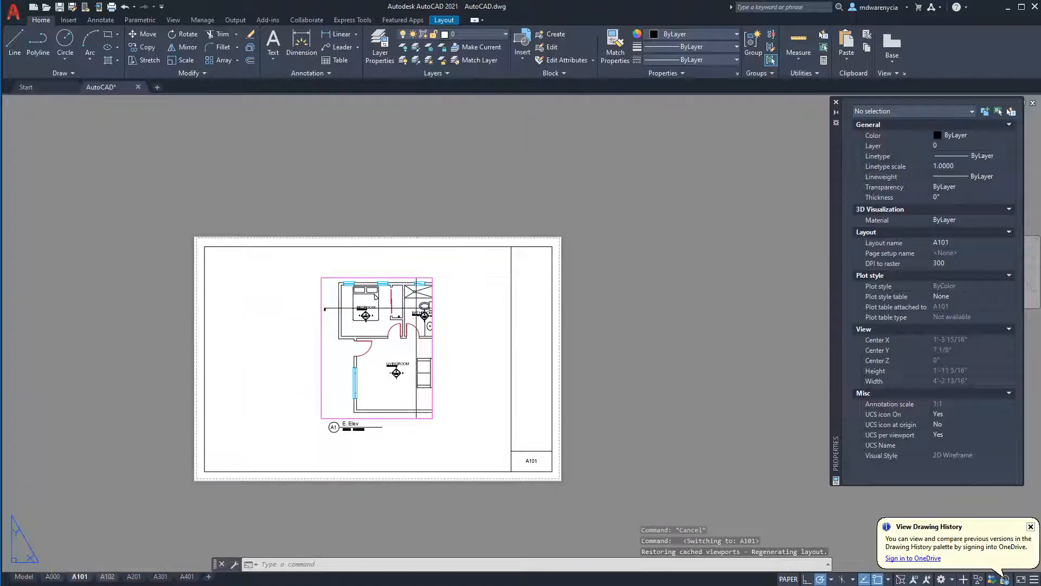
pyautogui.write('z')
pyautogui.press('Return')
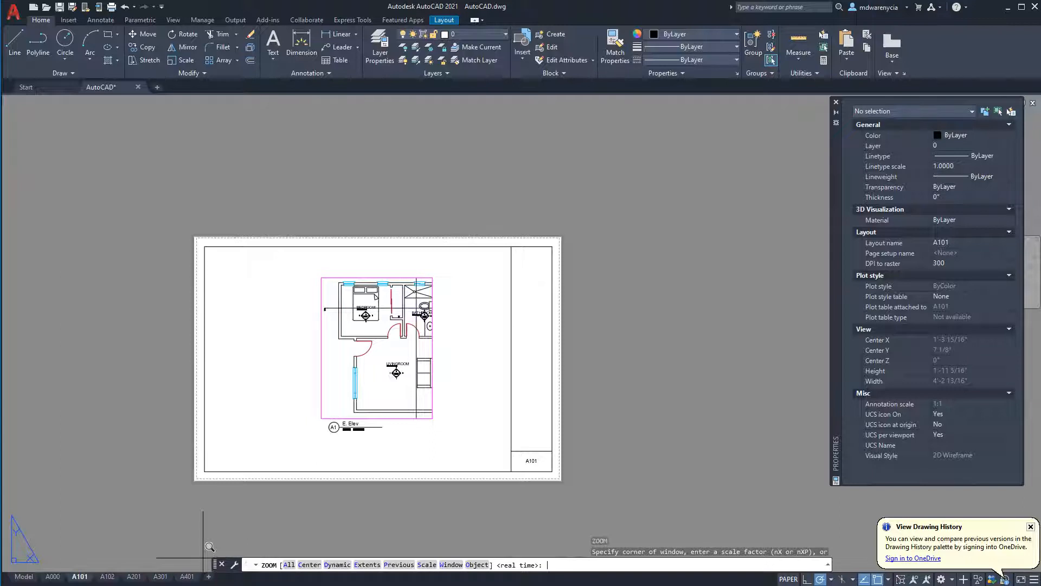
pyautogui.write('e')
pyautogui.press('Return')
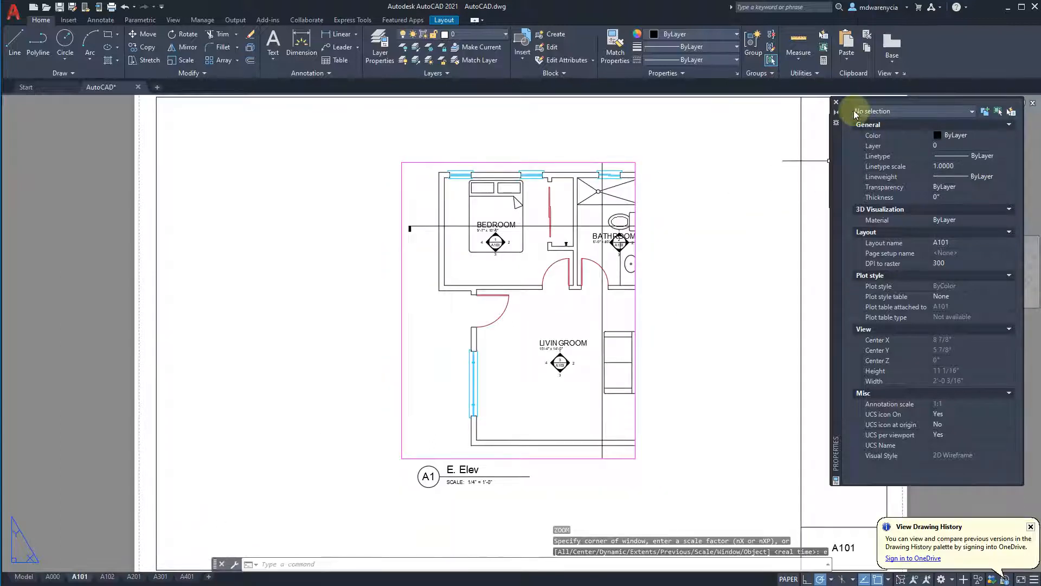
pyautogui.click(836, 102)
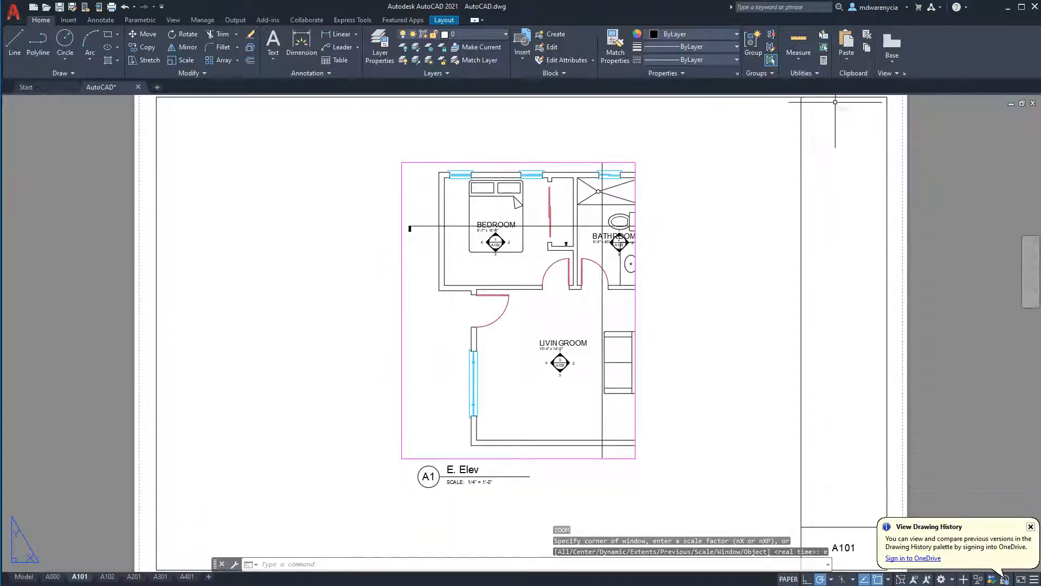
# Look over sheets A102 and A201, and zoom sheet A301 to its extents
pyautogui.click(107, 577)
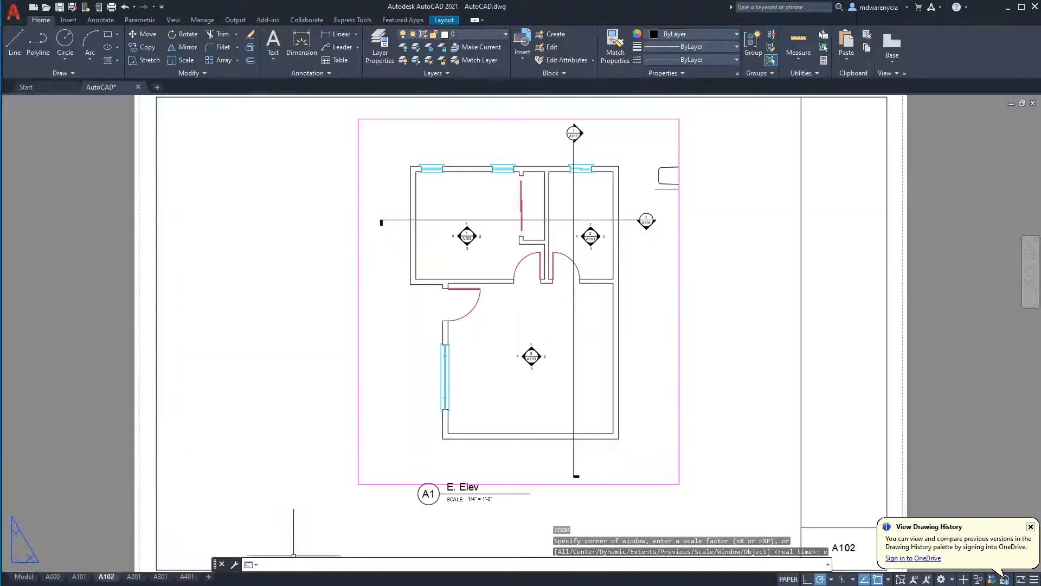
pyautogui.click(134, 577)
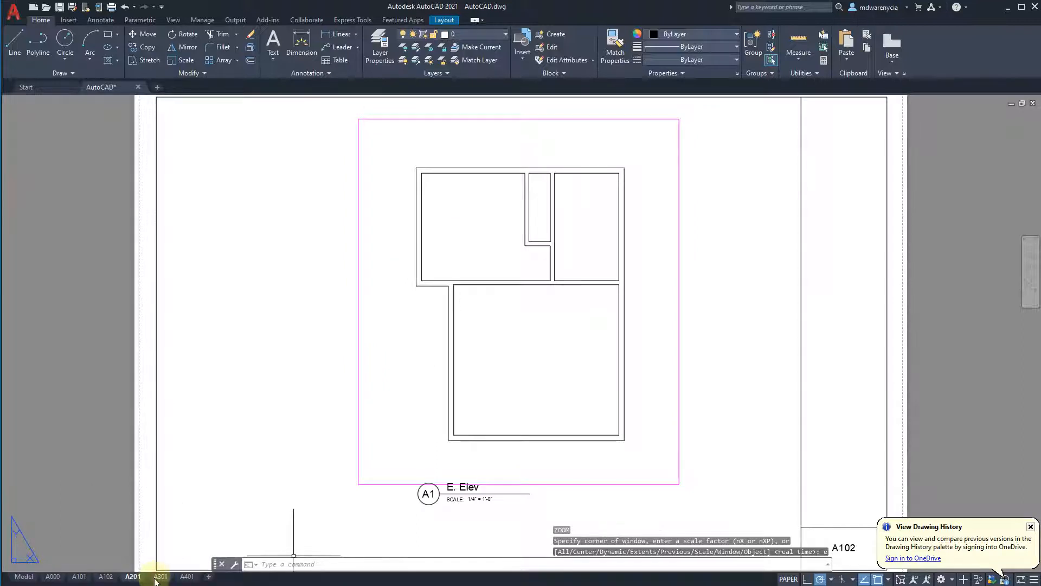
pyautogui.click(159, 577)
pyautogui.write('z')
pyautogui.press('Return')
pyautogui.write('e')
pyautogui.press('Return')
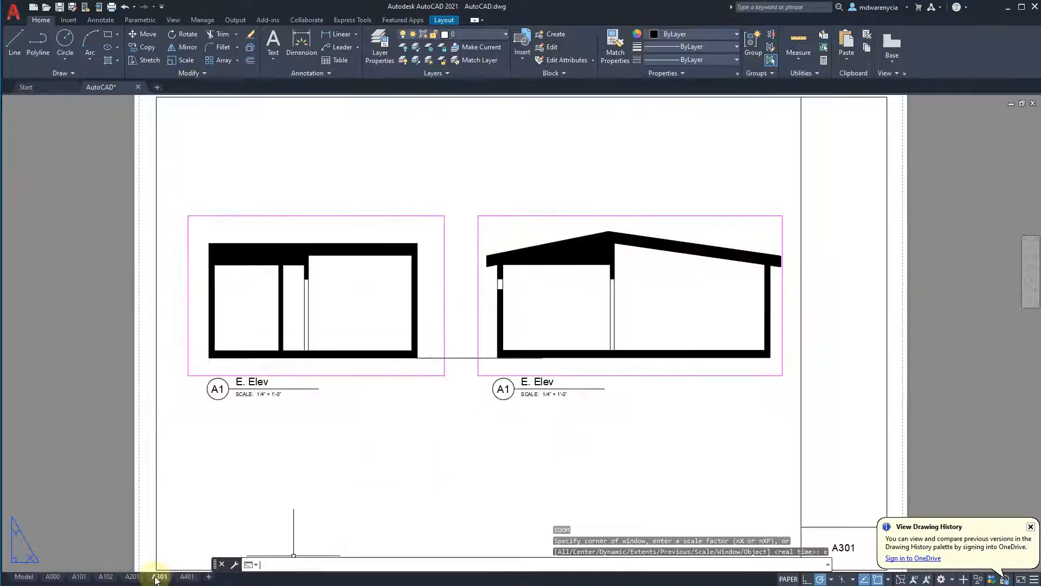
# Zoom sheet A401 to its extents
pyautogui.click(187, 577)
pyautogui.write('z')
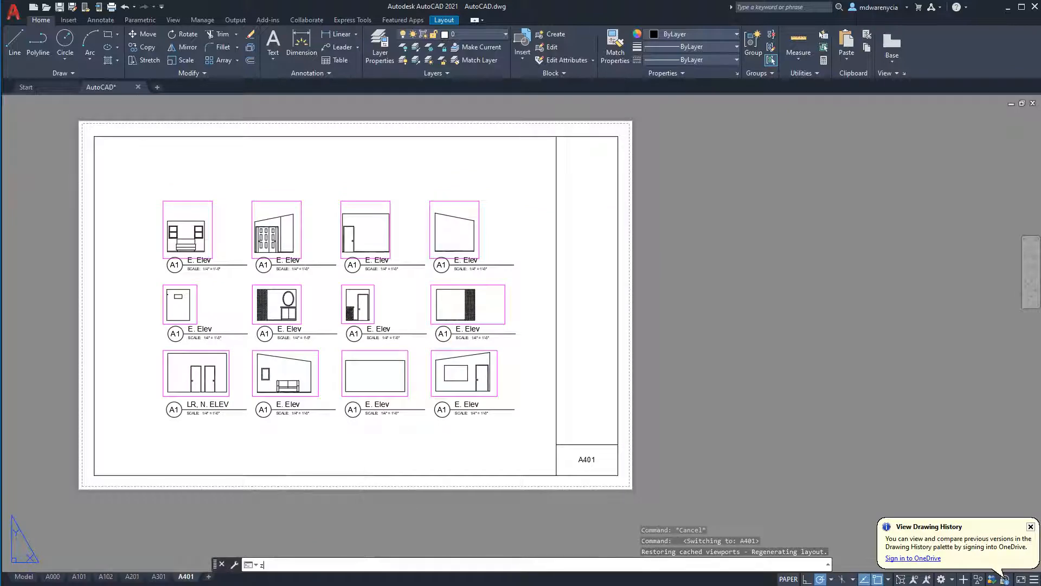
pyautogui.press('Return')
pyautogui.write('e')
pyautogui.press('Return')
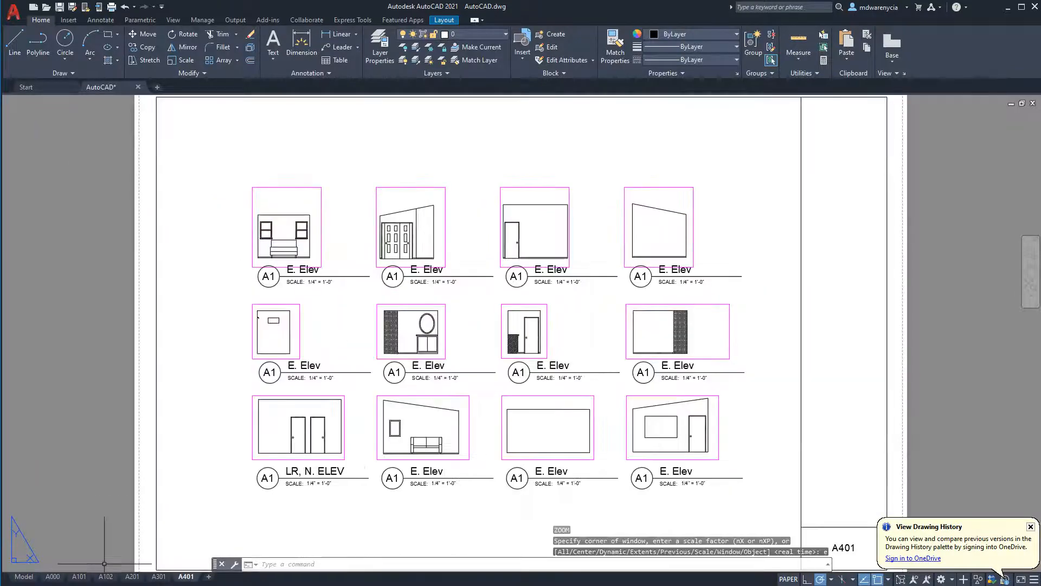
# Look over sheets A101, A102, A201, A301 and A401 in turn
pyautogui.click(90, 578)
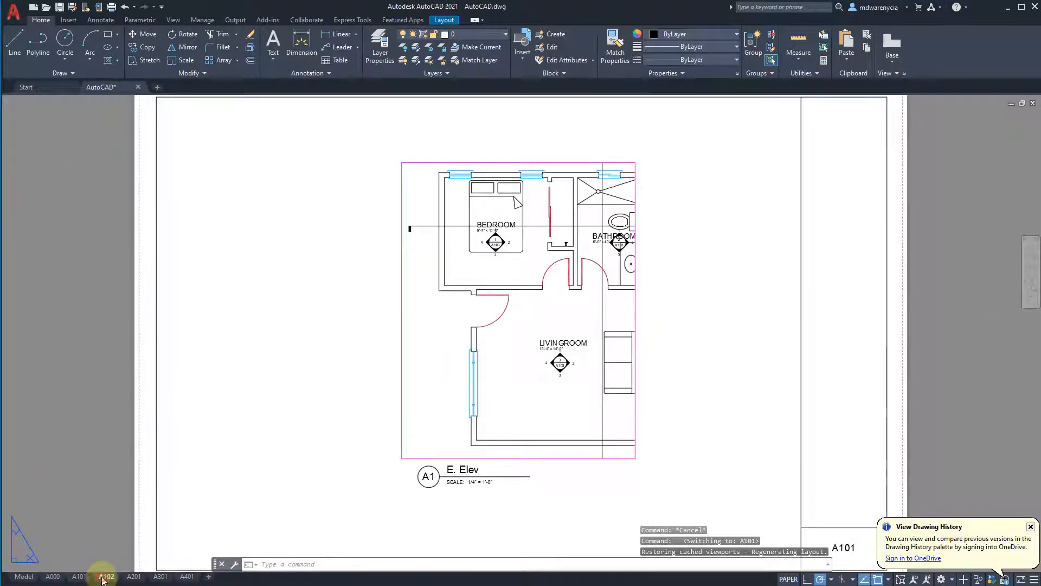
pyautogui.click(107, 576)
pyautogui.click(134, 577)
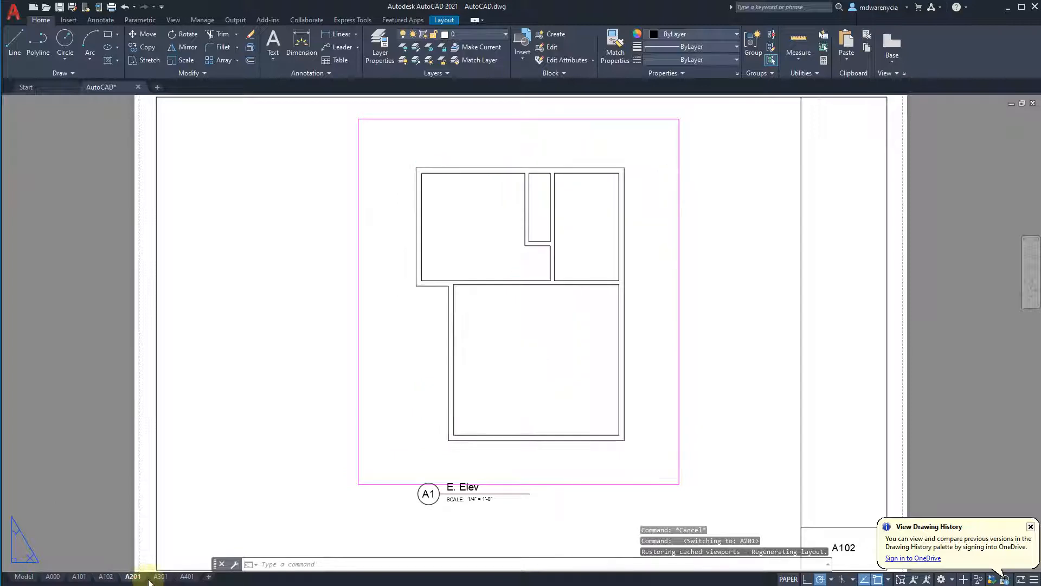
pyautogui.click(157, 577)
pyautogui.click(187, 577)
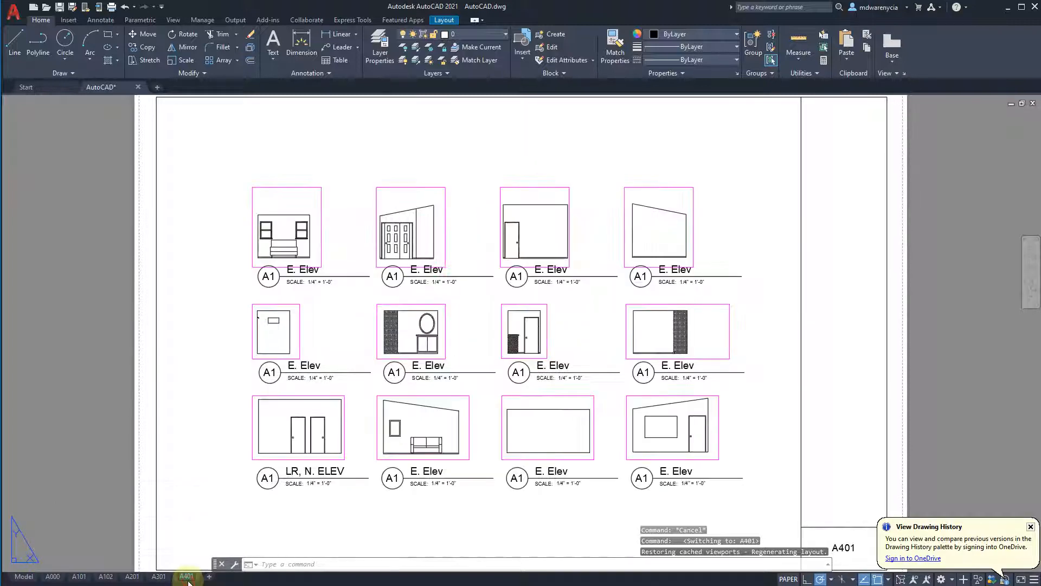
pyautogui.scroll(-2, 97, 372)
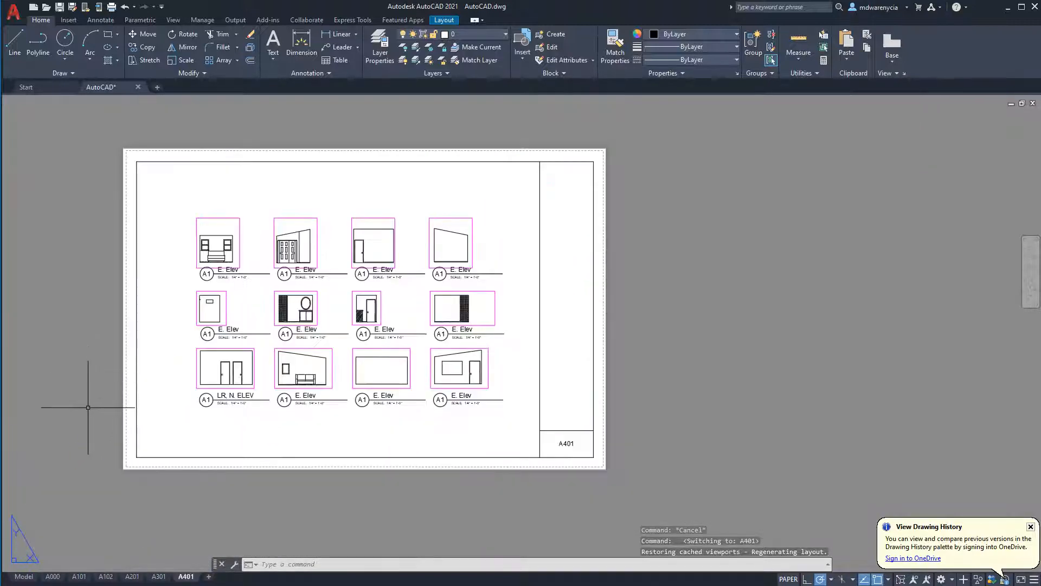
pyautogui.press('Escape')
pyautogui.press('Escape')
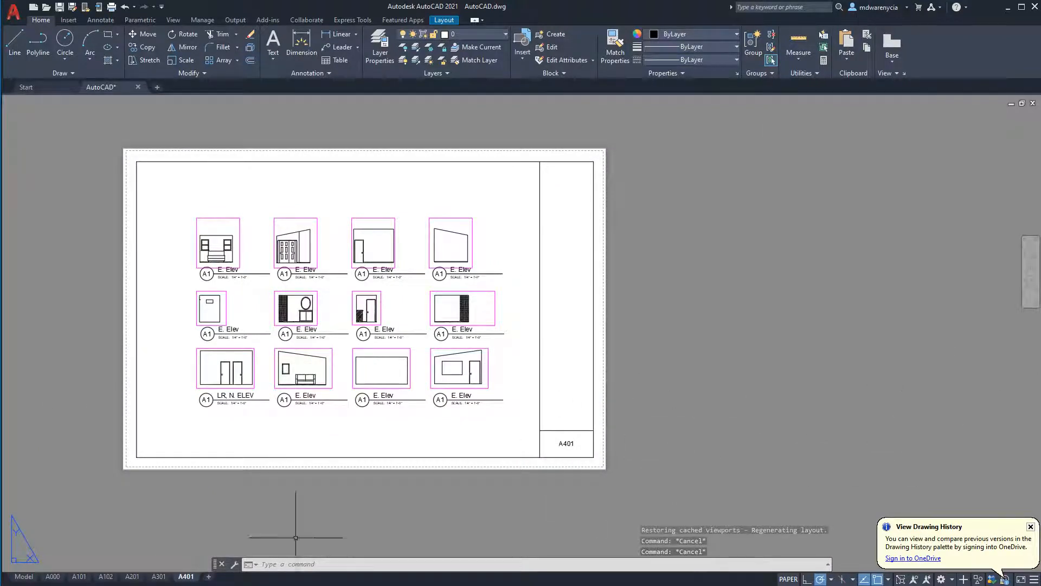
pyautogui.click(162, 578)
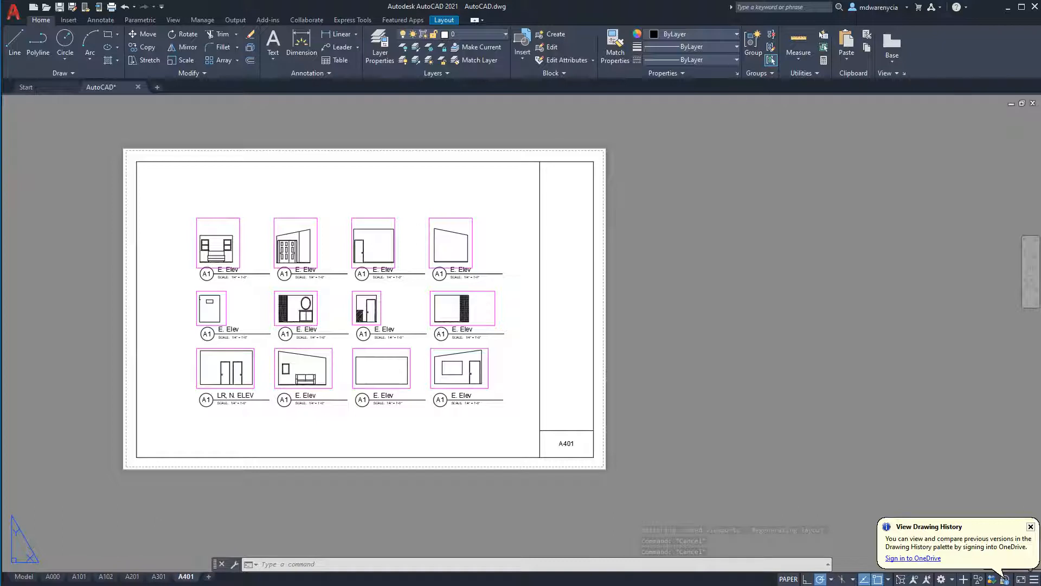
pyautogui.click(156, 578)
# Create a copy of the A102 layout and place it at the end of the sheet set
pyautogui.click(106, 577)
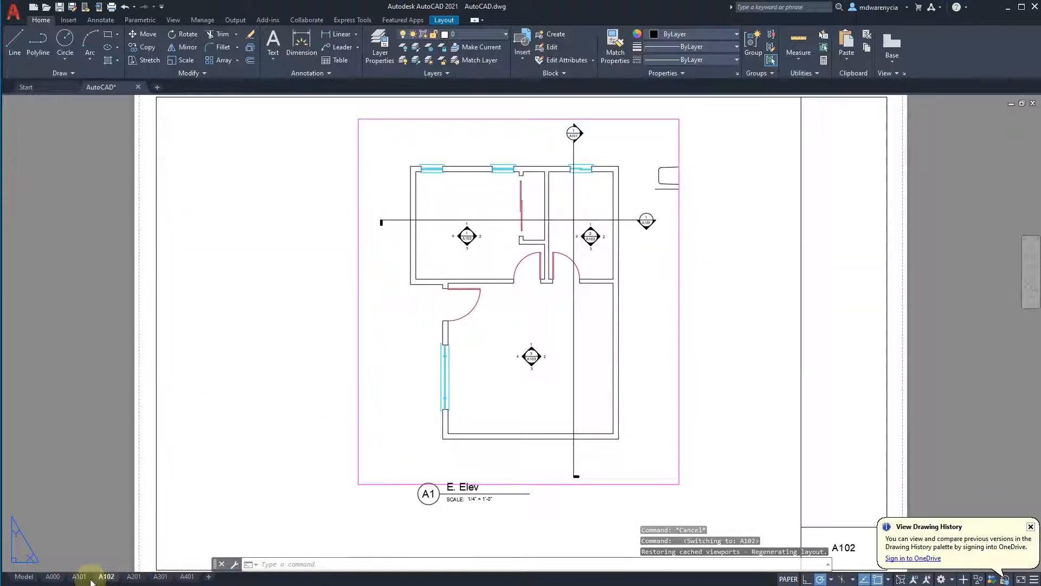
pyautogui.rightClick(101, 577)
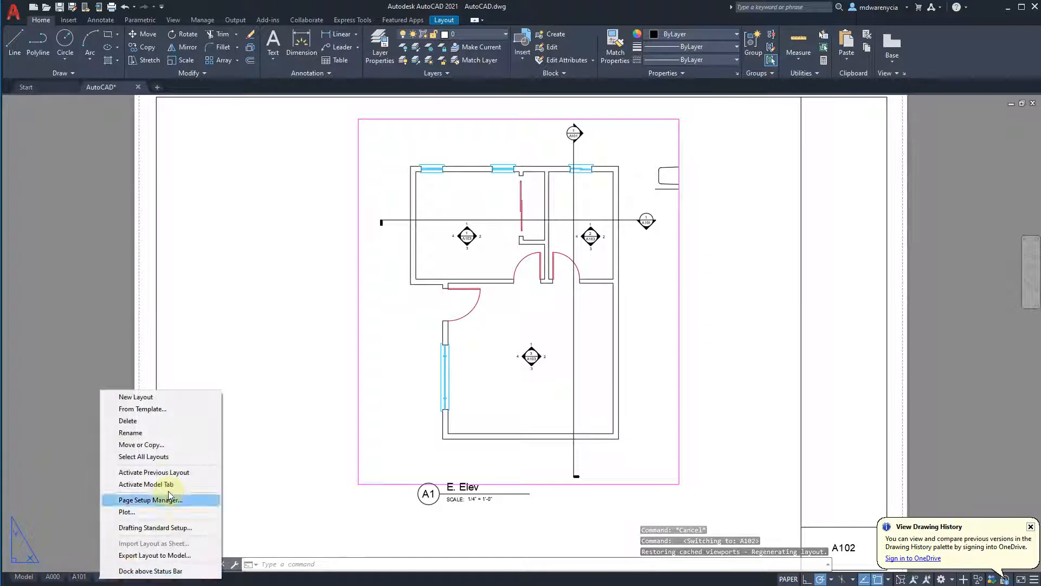
pyautogui.click(140, 444)
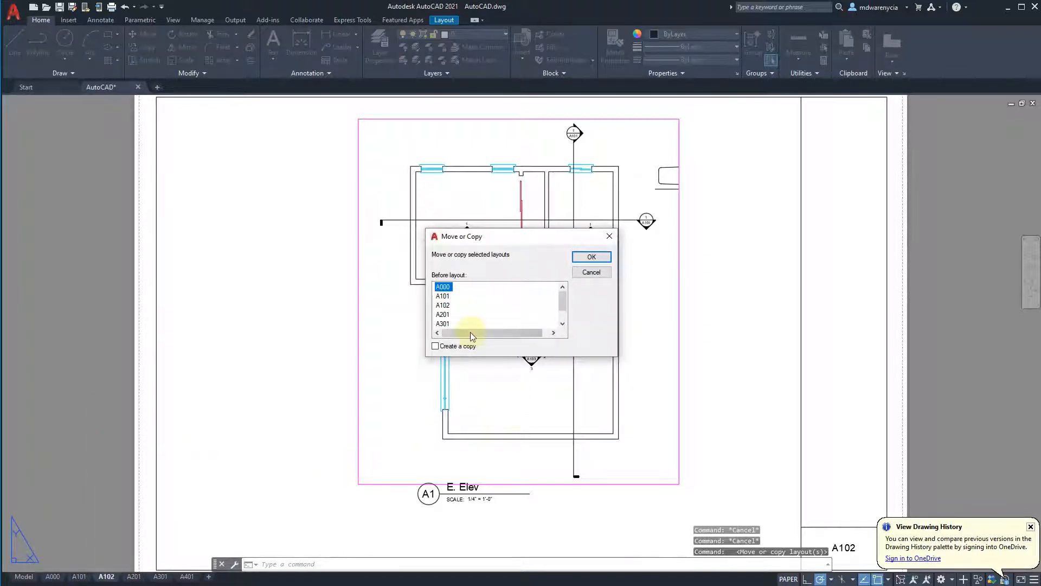
pyautogui.scroll(-2, 471, 333)
pyautogui.click(453, 323)
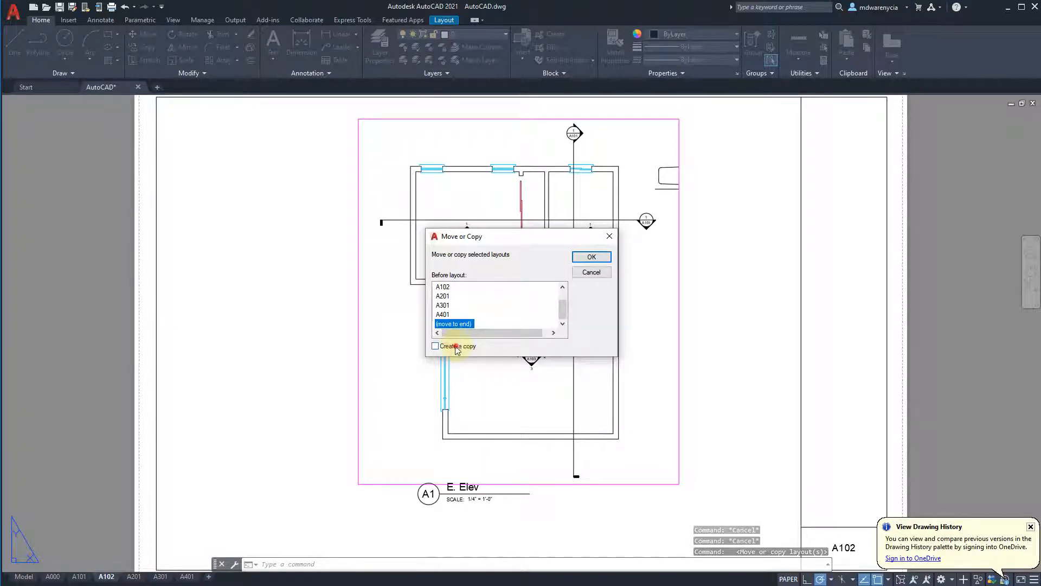
pyautogui.click(436, 346)
pyautogui.click(590, 257)
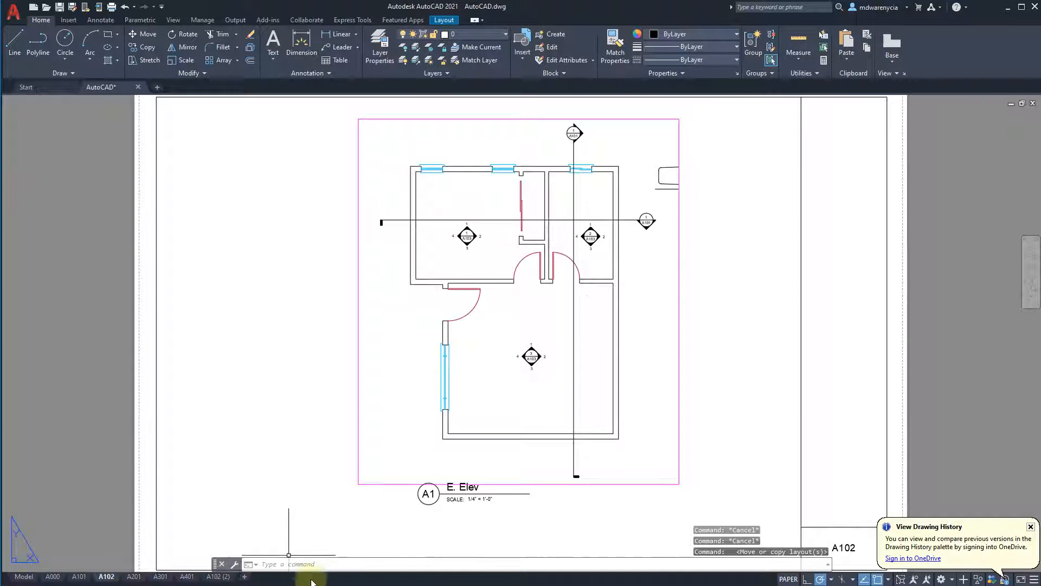
# Open the copied A102 layout and rename it Q501
pyautogui.click(219, 576)
pyautogui.rightClick(224, 578)
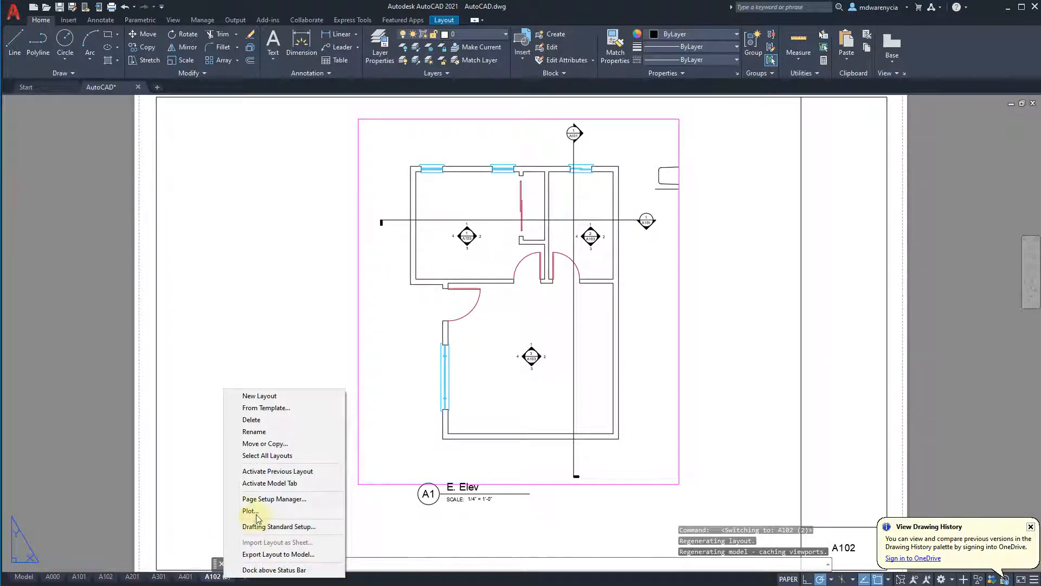
pyautogui.click(254, 431)
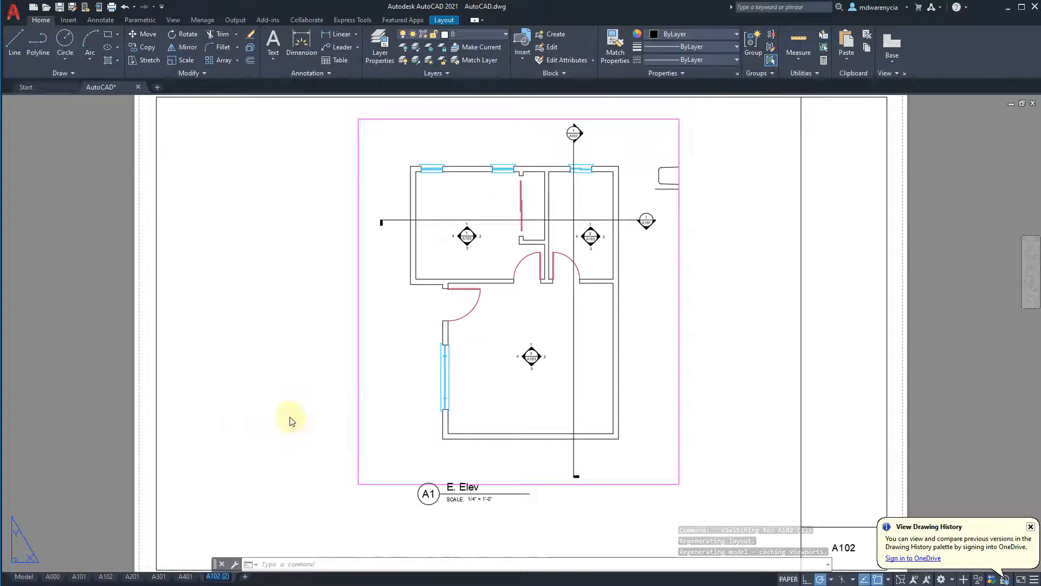
pyautogui.write('Q501')
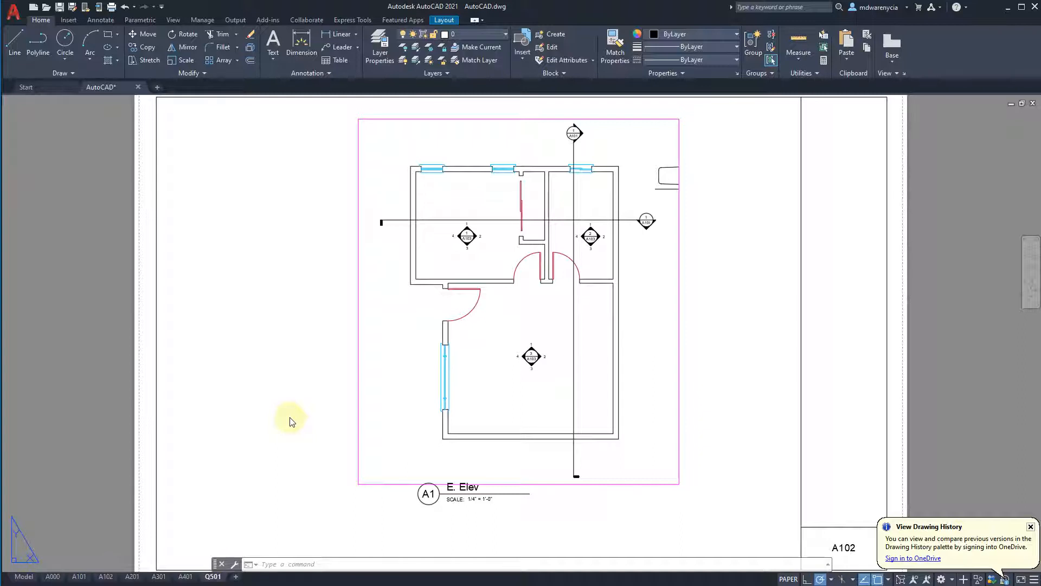
pyautogui.click(263, 464)
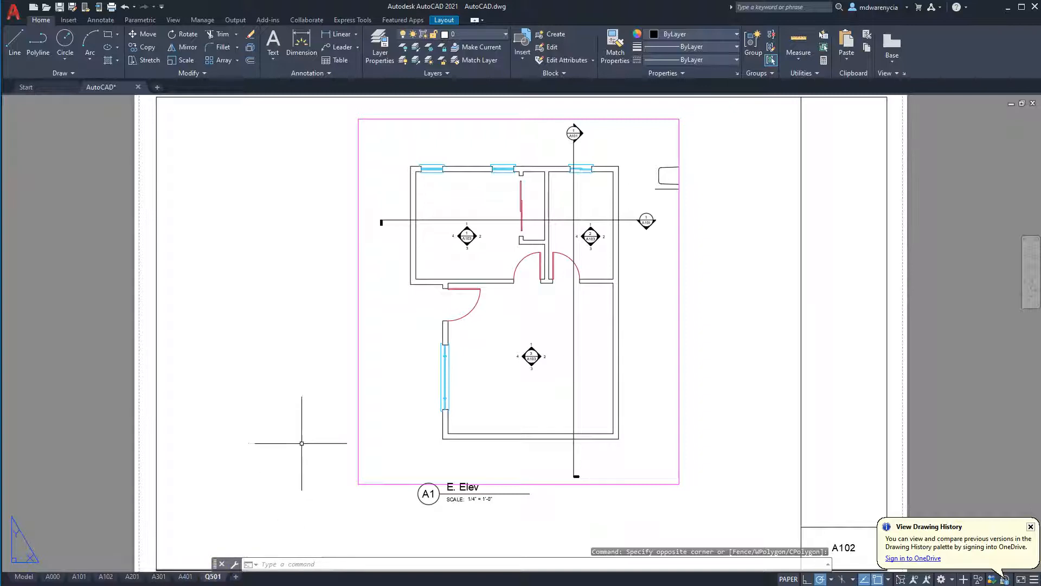
# Change the sheet number text in the title block of the new layout to Q501
pyautogui.moveTo(302, 414); pyautogui.dragTo(221, 396, button='middle')
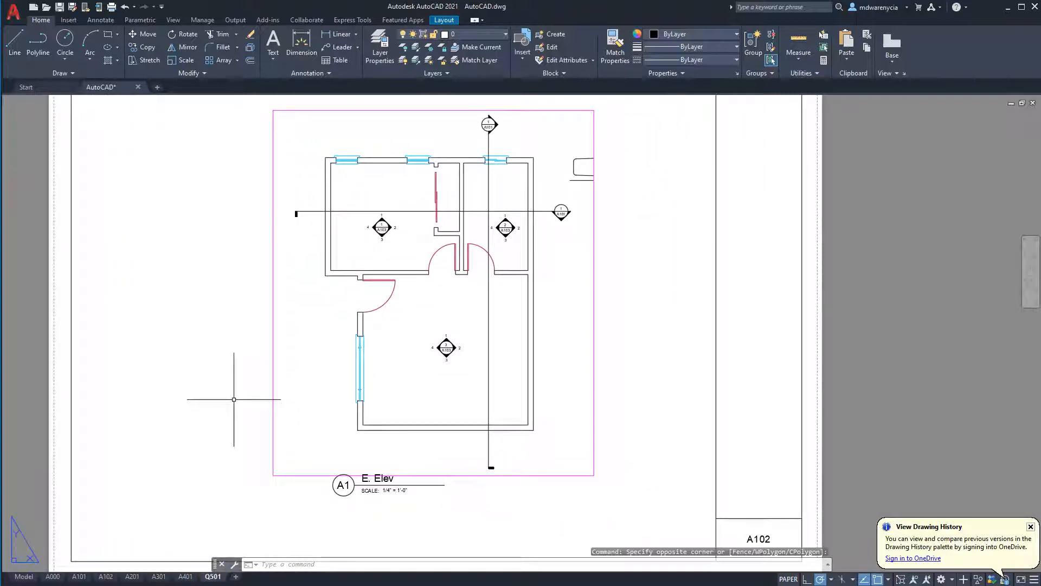
pyautogui.click(759, 545)
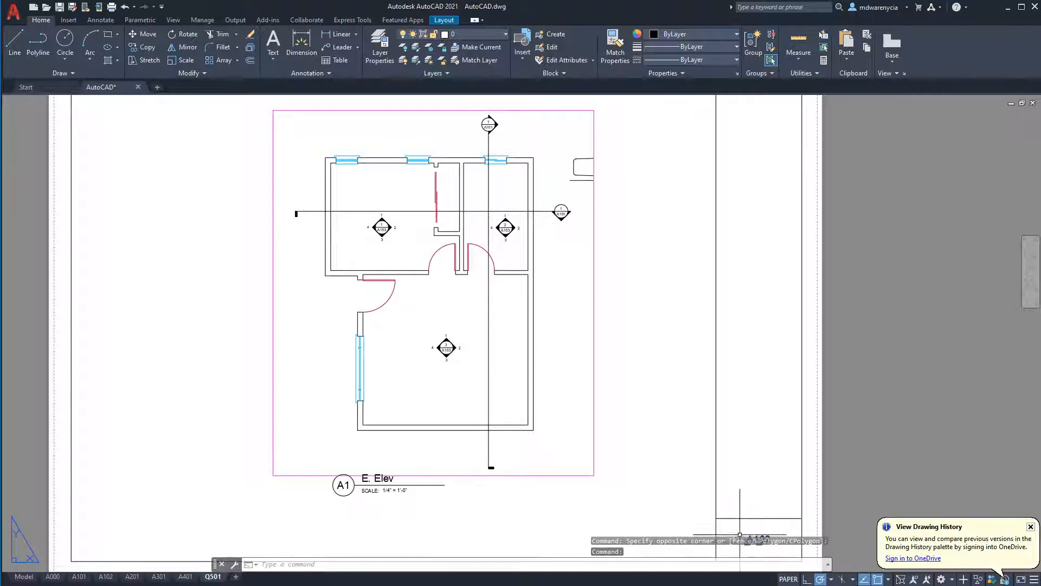
pyautogui.scroll(4, 765, 545)
pyautogui.press('Escape')
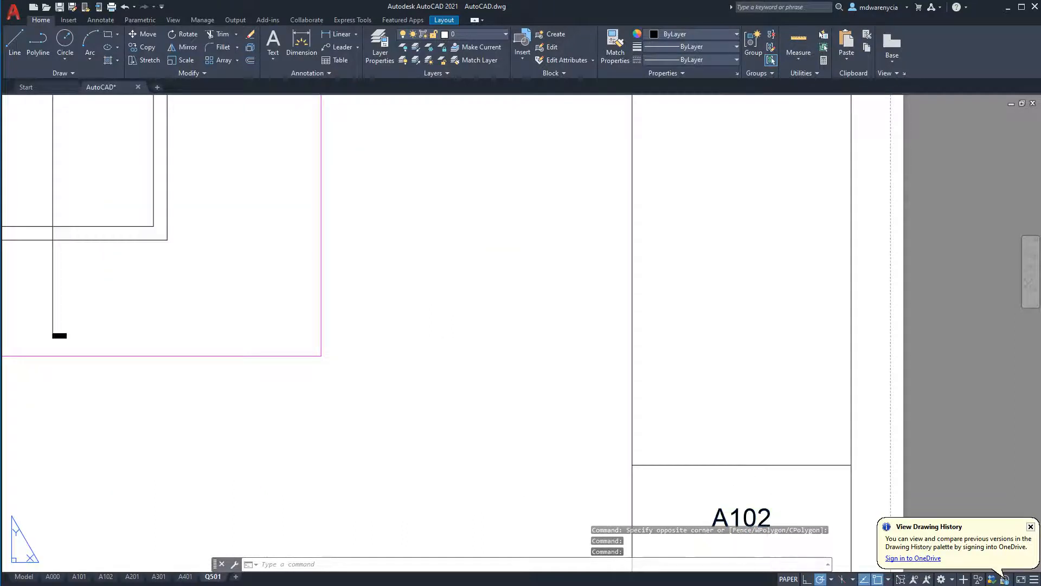
pyautogui.doubleClick(713, 524)
pyautogui.click(730, 521)
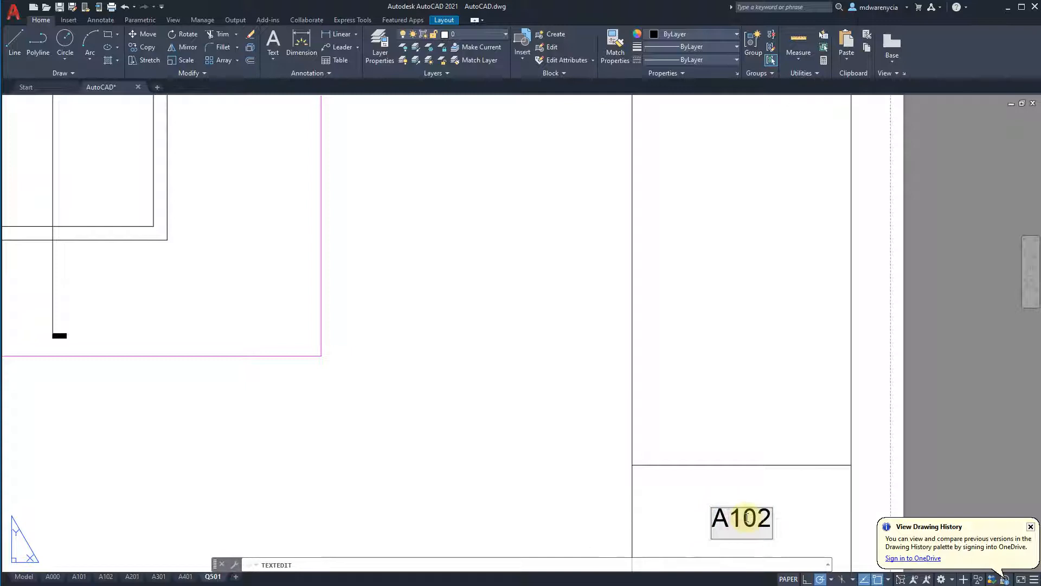
pyautogui.doubleClick(757, 517)
pyautogui.write('Q501')
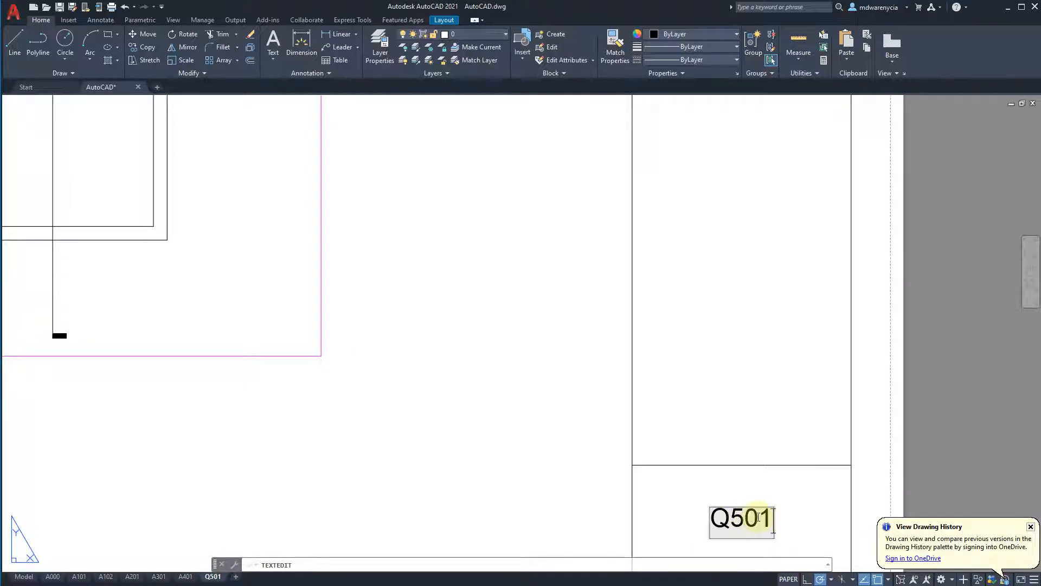
pyautogui.press('Return')
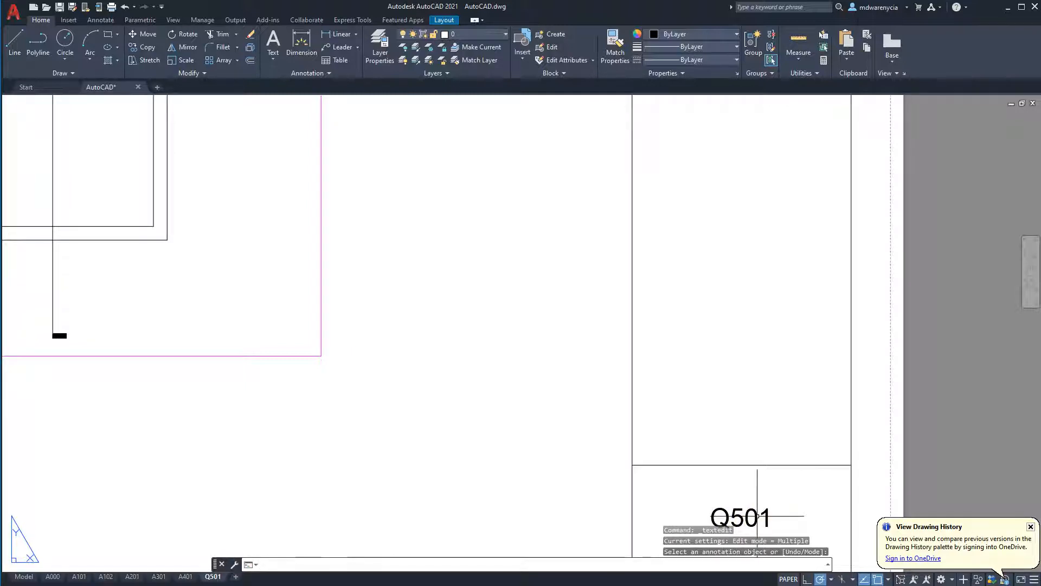
pyautogui.press('Escape')
pyautogui.press('Escape')
# Activate the Q501 floor plan viewport, thaw its built-ins and furniture layers, and freeze its elevations layer
pyautogui.scroll(-4, 632, 409)
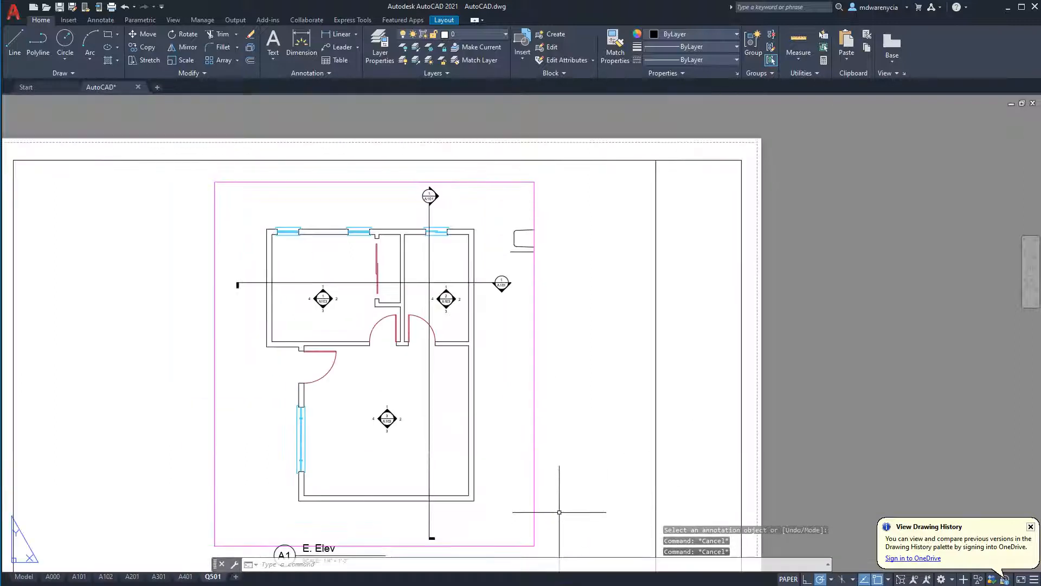
pyautogui.moveTo(559, 512); pyautogui.dragTo(562, 391, button='middle')
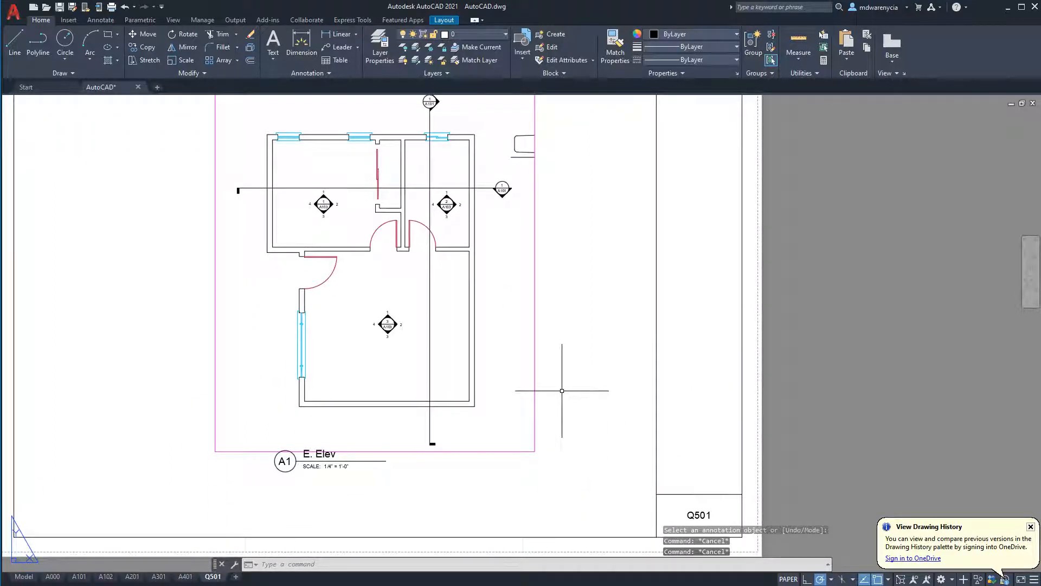
pyautogui.moveTo(176, 387); pyautogui.dragTo(160, 436, button='middle')
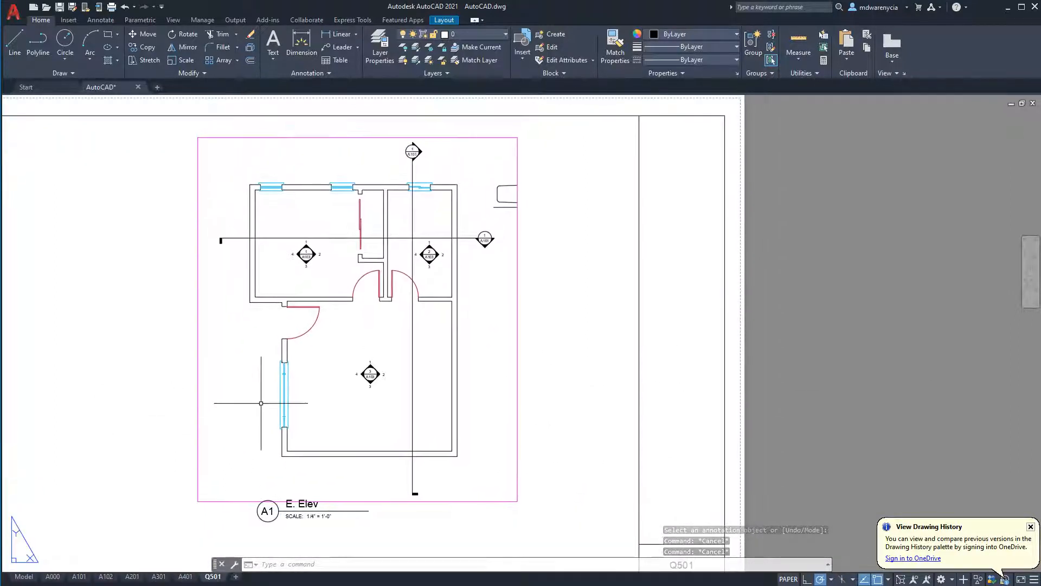
pyautogui.click(217, 389)
pyautogui.press('Escape')
pyautogui.doubleClick(255, 358)
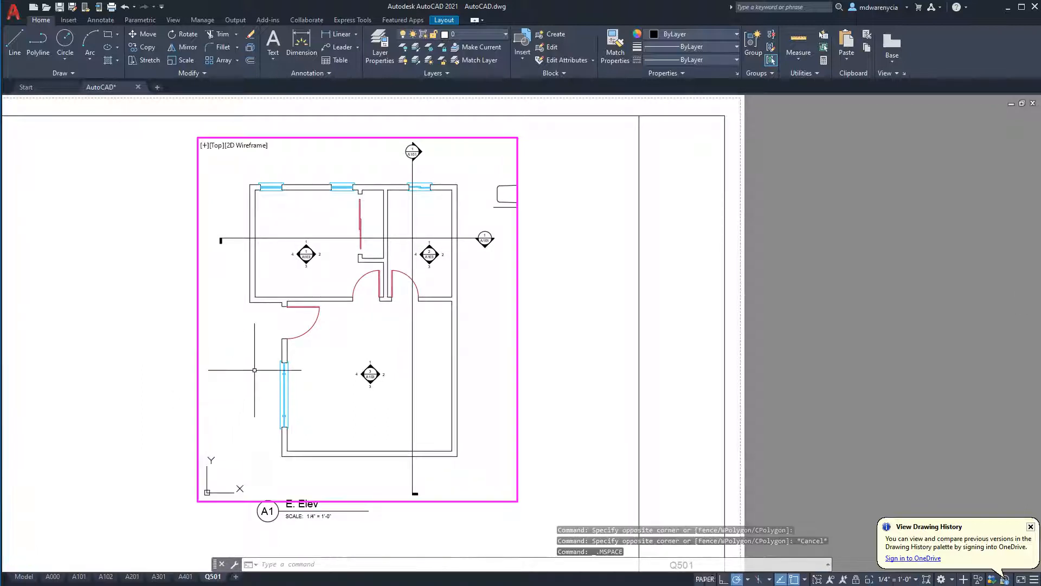
pyautogui.click(478, 34)
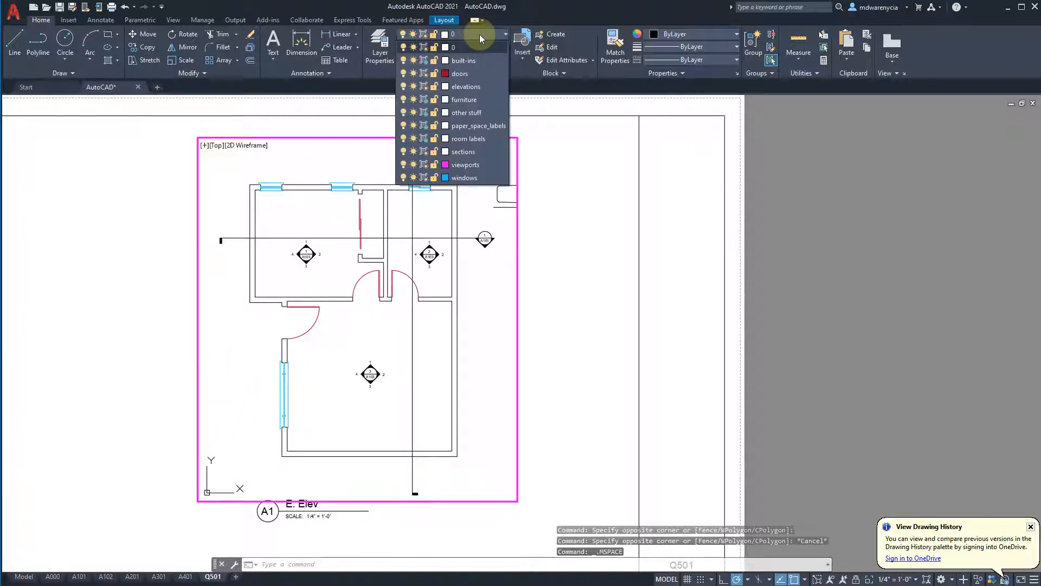
pyautogui.click(424, 59)
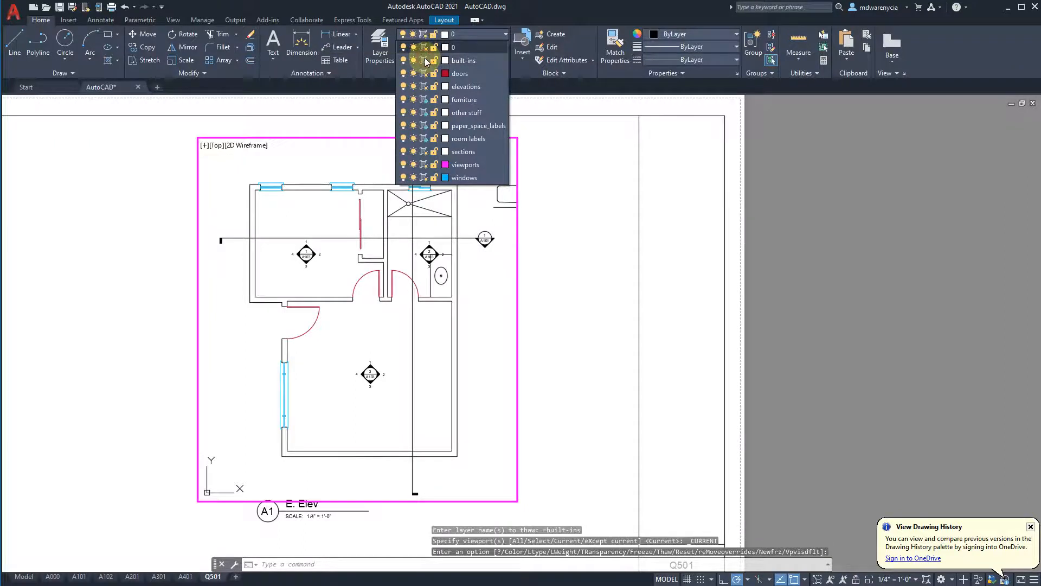
pyautogui.click(424, 87)
pyautogui.click(424, 99)
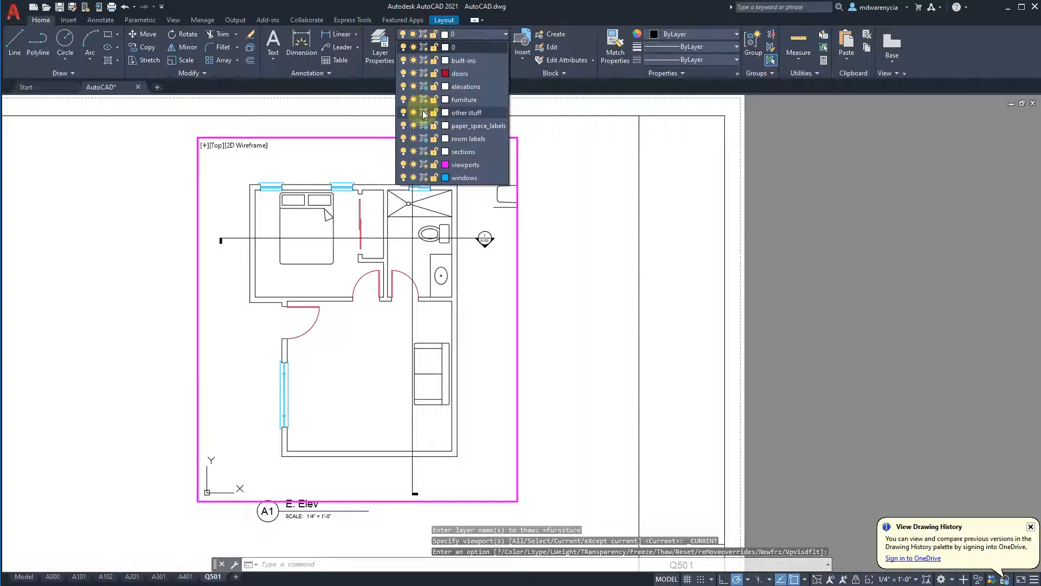
# Freeze the room labels and sections layers in the floor plan viewport and return to paper space
pyautogui.click(424, 139)
pyautogui.click(424, 139)
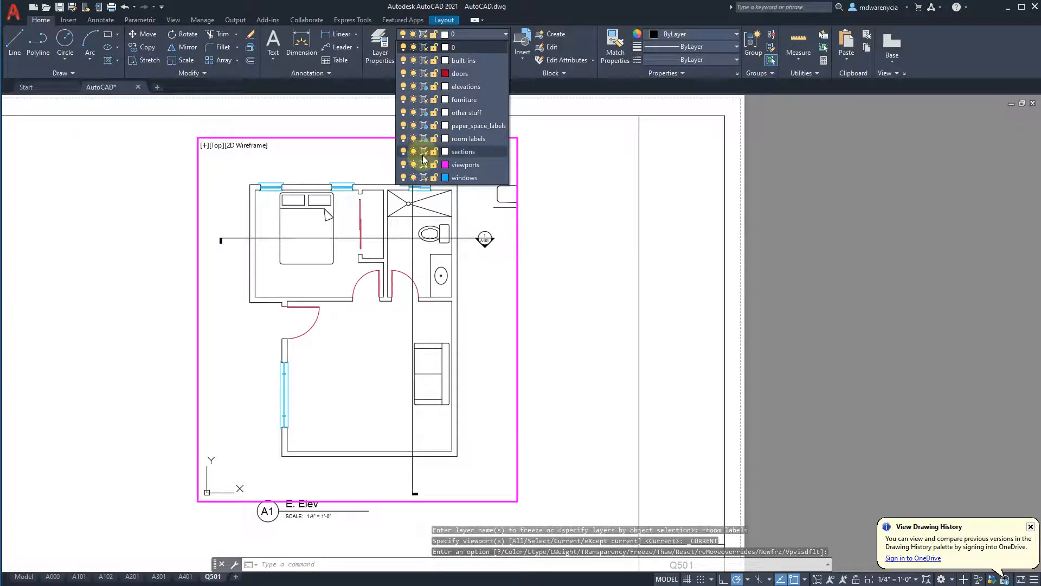
pyautogui.click(425, 151)
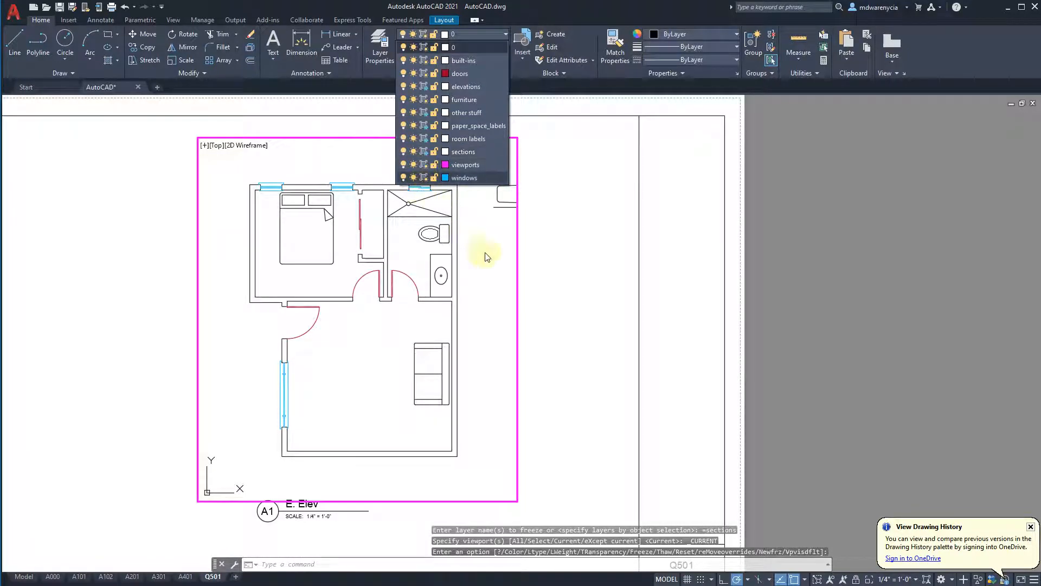
pyautogui.doubleClick(108, 390)
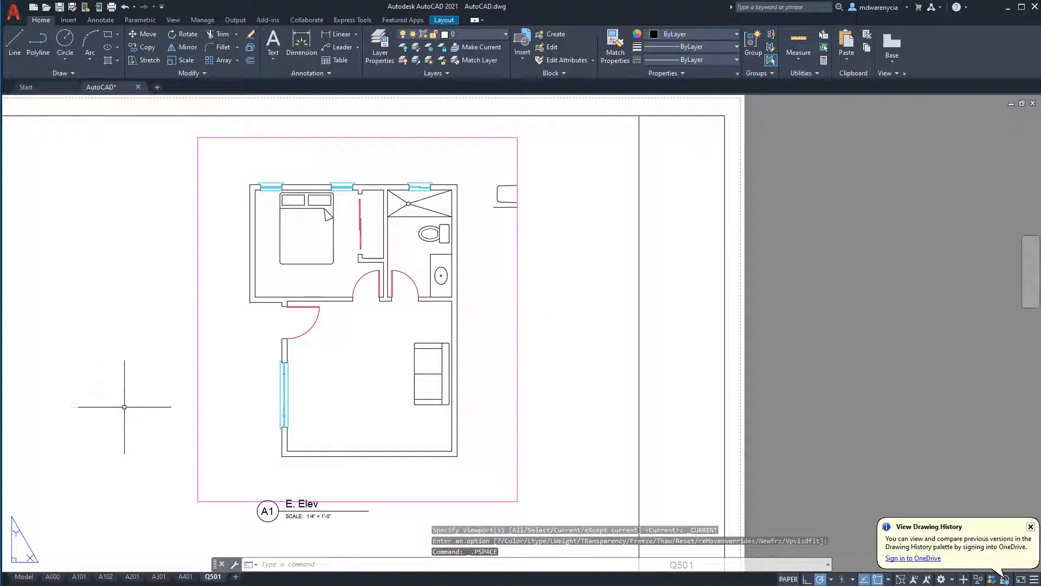
pyautogui.moveTo(116, 396); pyautogui.dragTo(166, 367, button='middle')
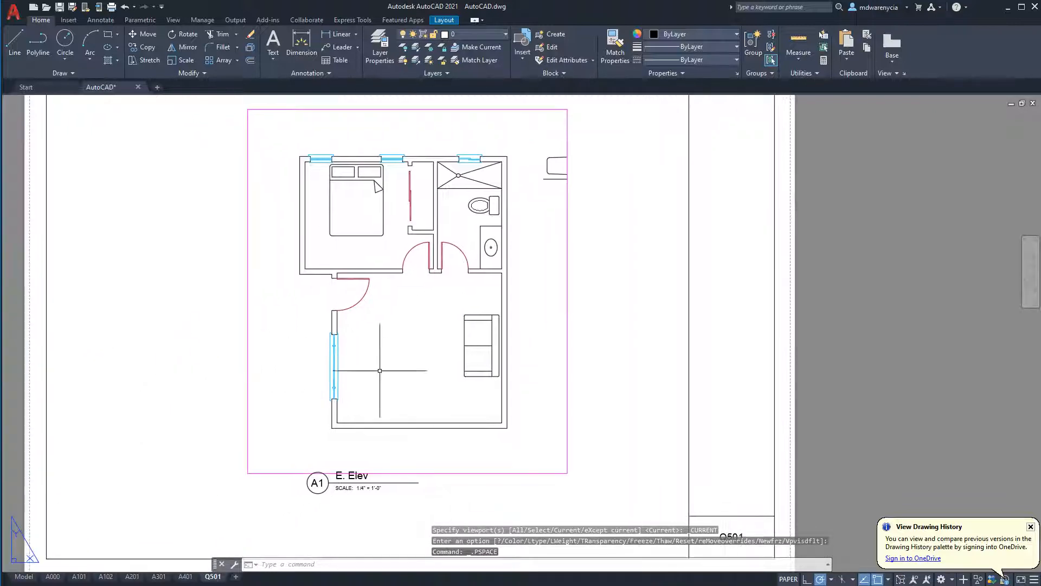
pyautogui.moveTo(341, 494); pyautogui.dragTo(355, 418, button='middle')
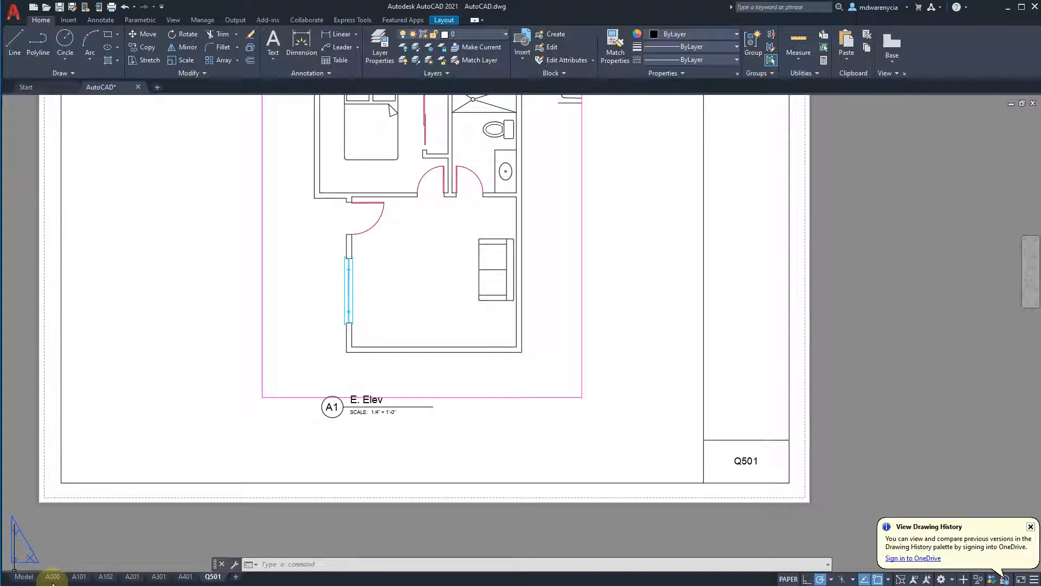
# Delete the floor plan viewport and its title label from sheet A000
pyautogui.click(53, 577)
pyautogui.moveTo(83, 580)
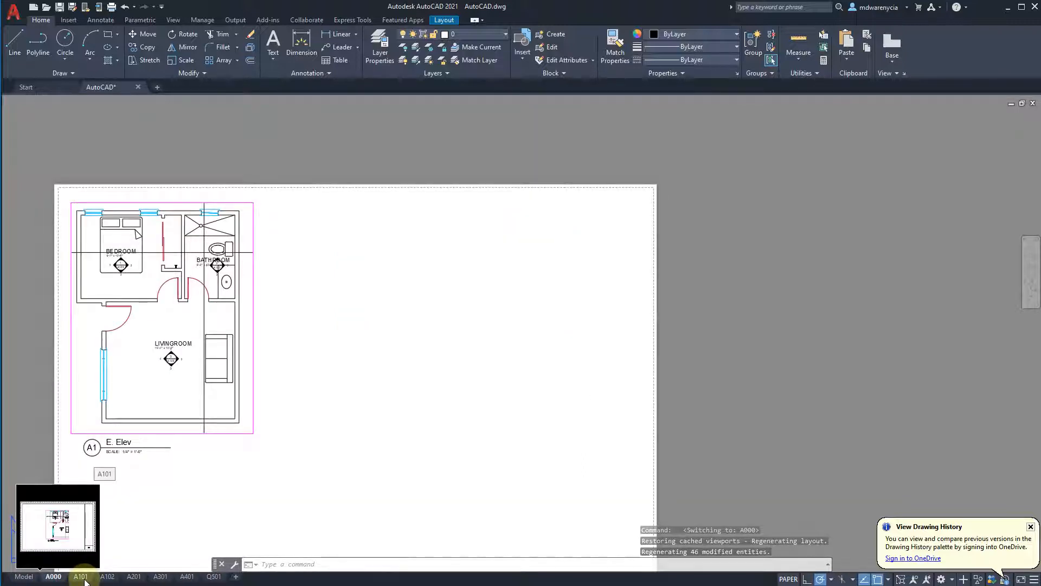
pyautogui.click(255, 494)
pyautogui.click(96, 291)
pyautogui.press('Delete')
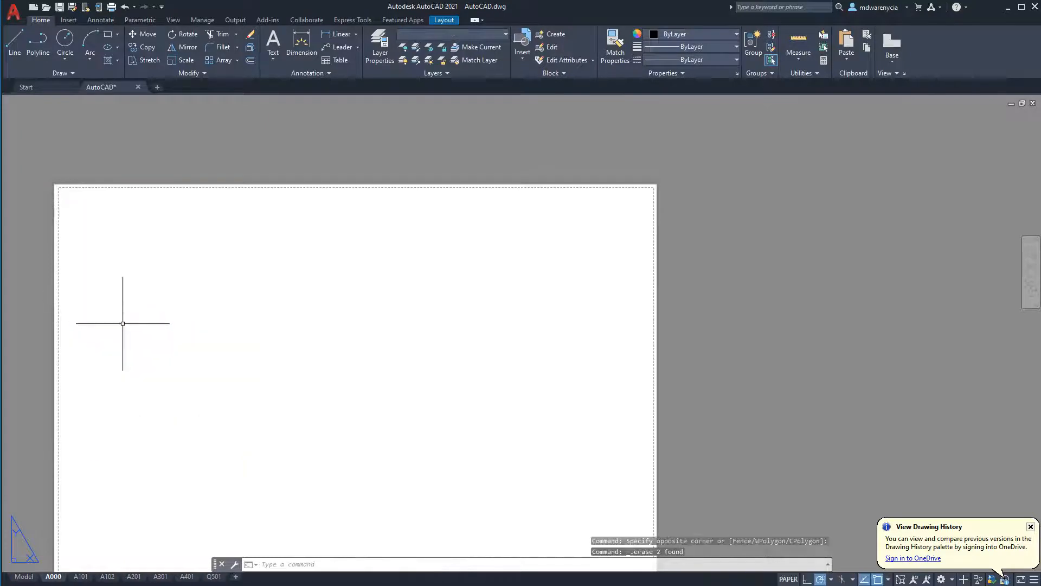
# On sheet A101, stretch the upper-left and lower-right corners of the floor plan viewport outward to fit the whole plan
pyautogui.moveTo(221, 418); pyautogui.dragTo(306, 380, button='middle')
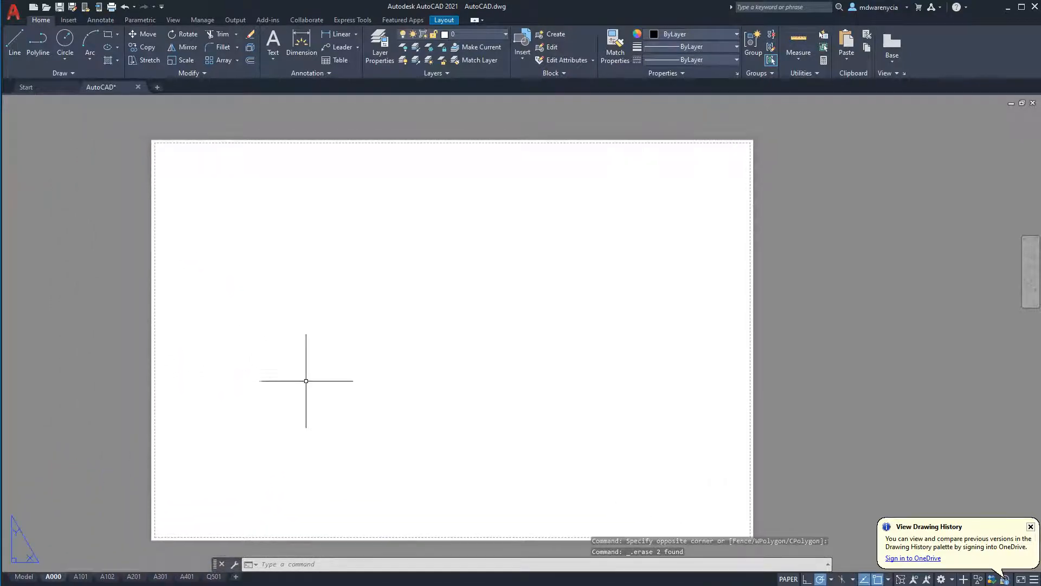
pyautogui.click(80, 577)
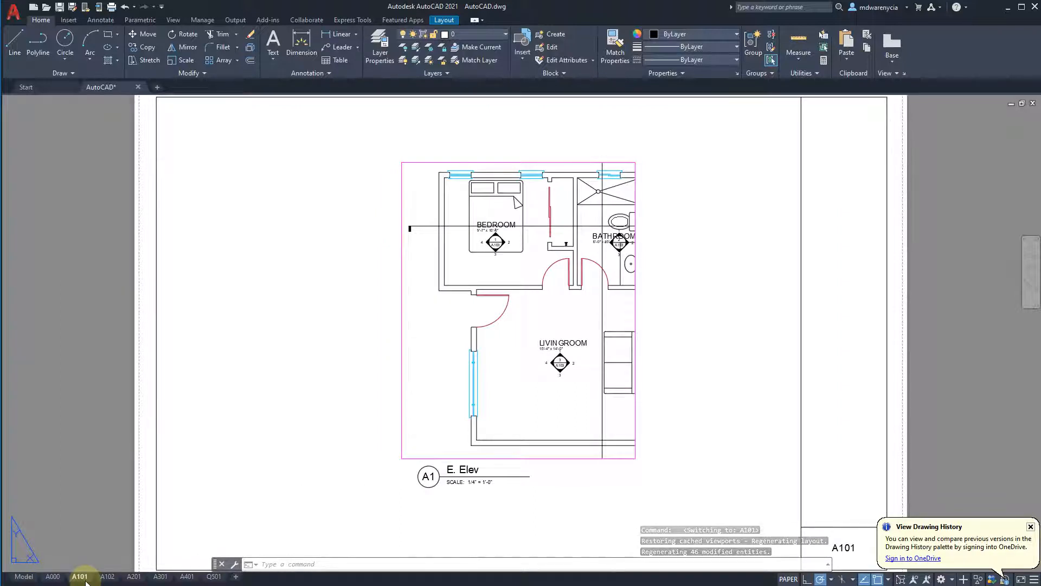
pyautogui.click(443, 342)
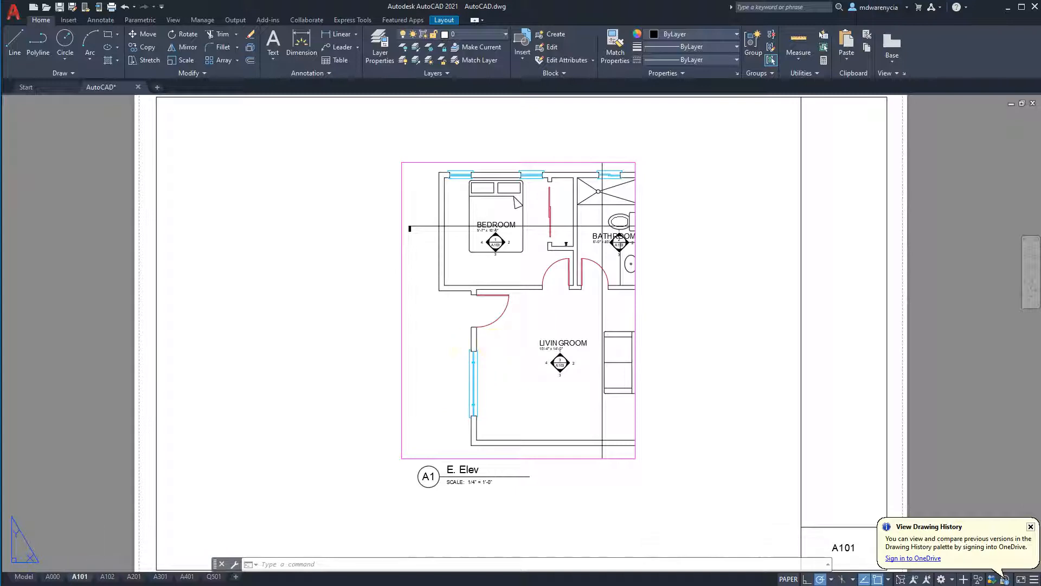
pyautogui.click(374, 317)
pyautogui.click(401, 161)
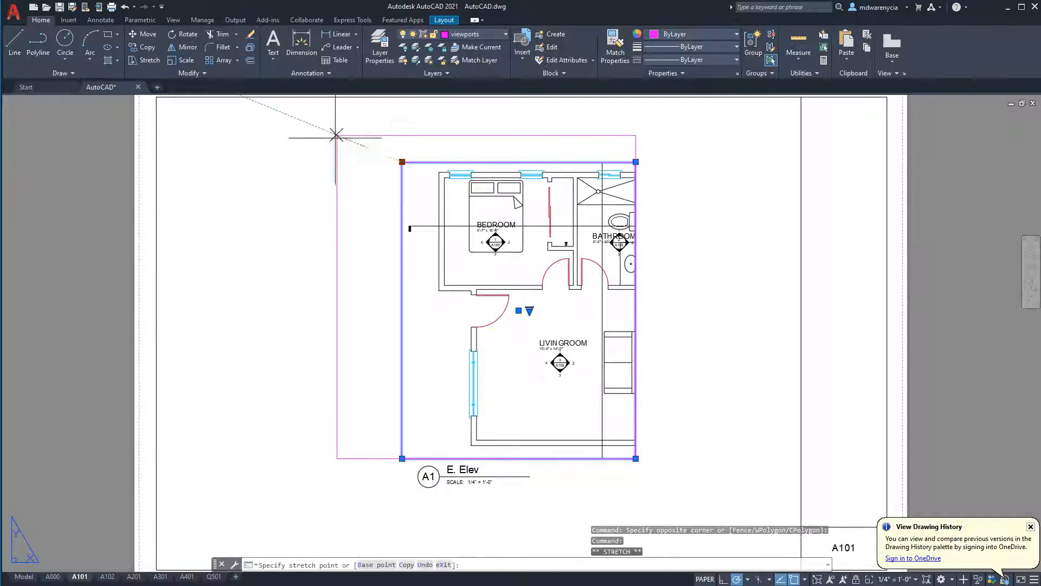
pyautogui.click(336, 134)
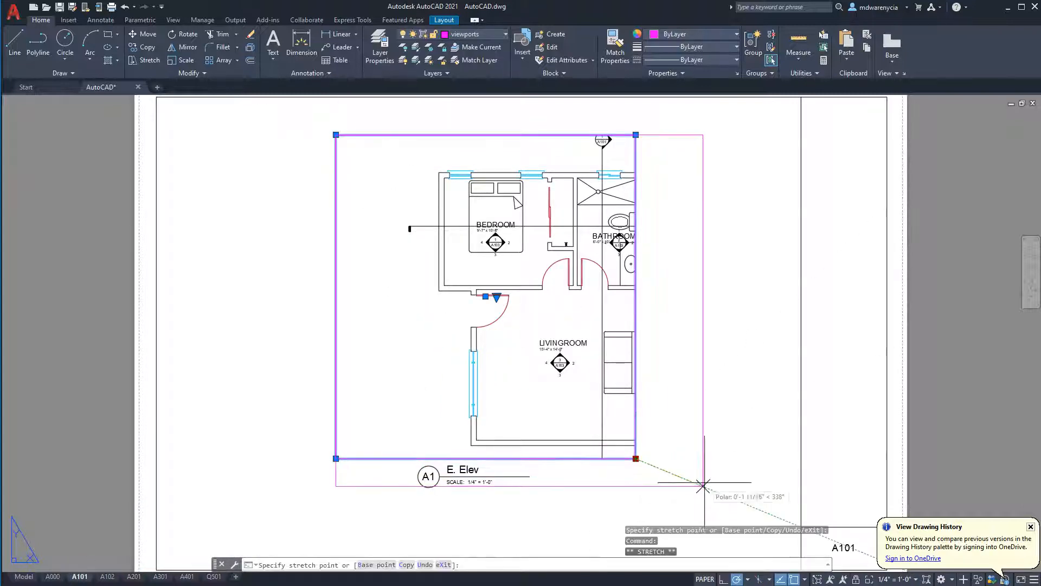
pyautogui.click(708, 481)
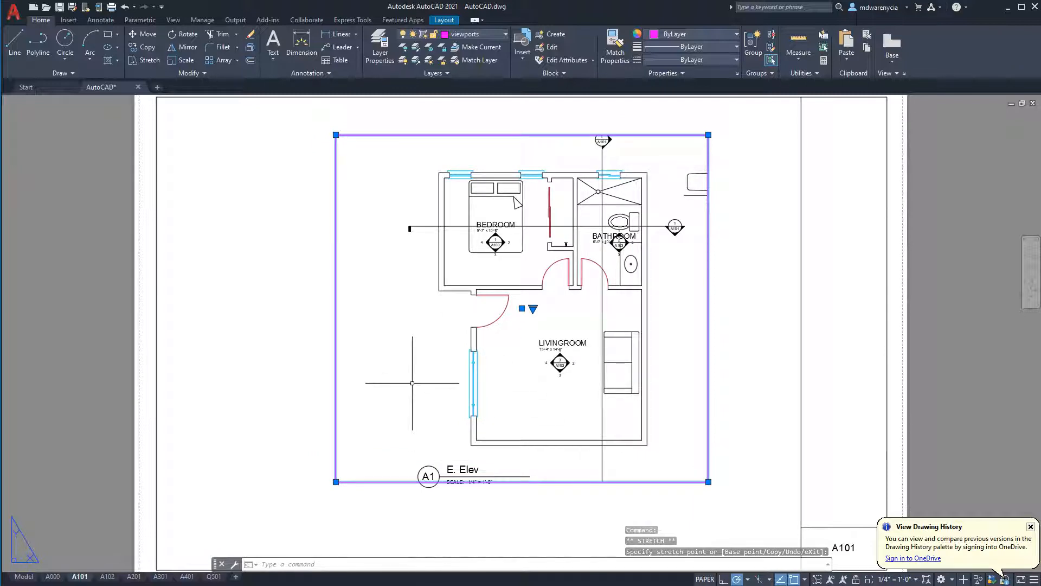
# Activate the A101 viewport, centre the floor plan, and freeze its built-ins, elevations, furniture and other stuff layers in this viewport
pyautogui.doubleClick(409, 363)
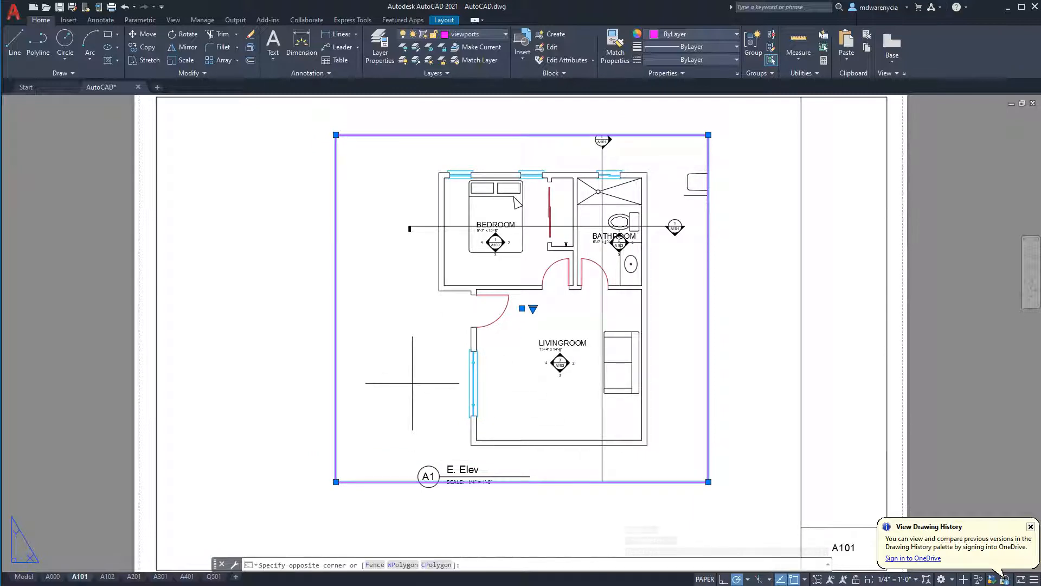
pyautogui.moveTo(421, 381); pyautogui.dragTo(391, 376, button='middle')
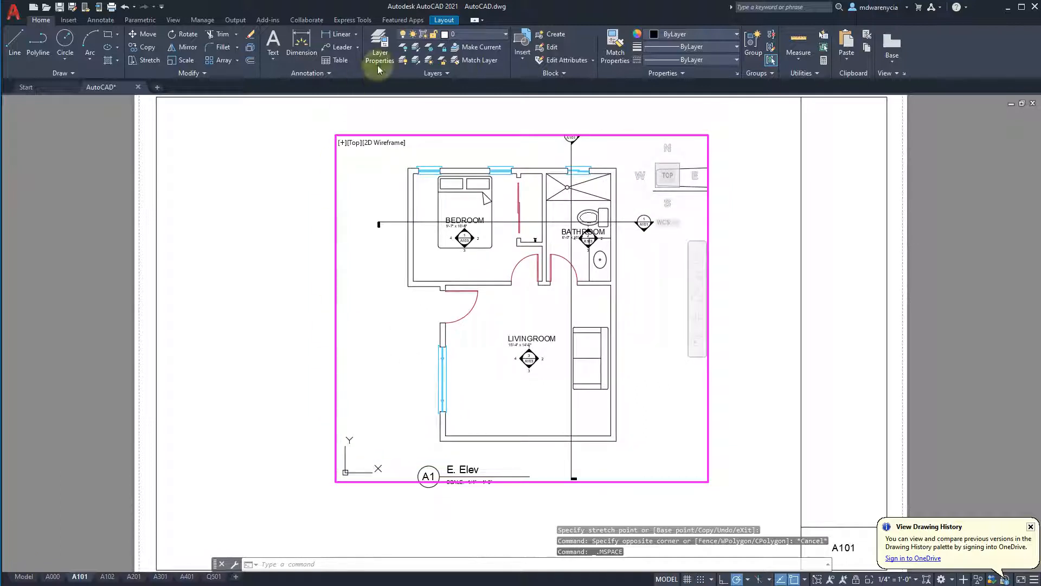
pyautogui.click(479, 40)
pyautogui.click(426, 60)
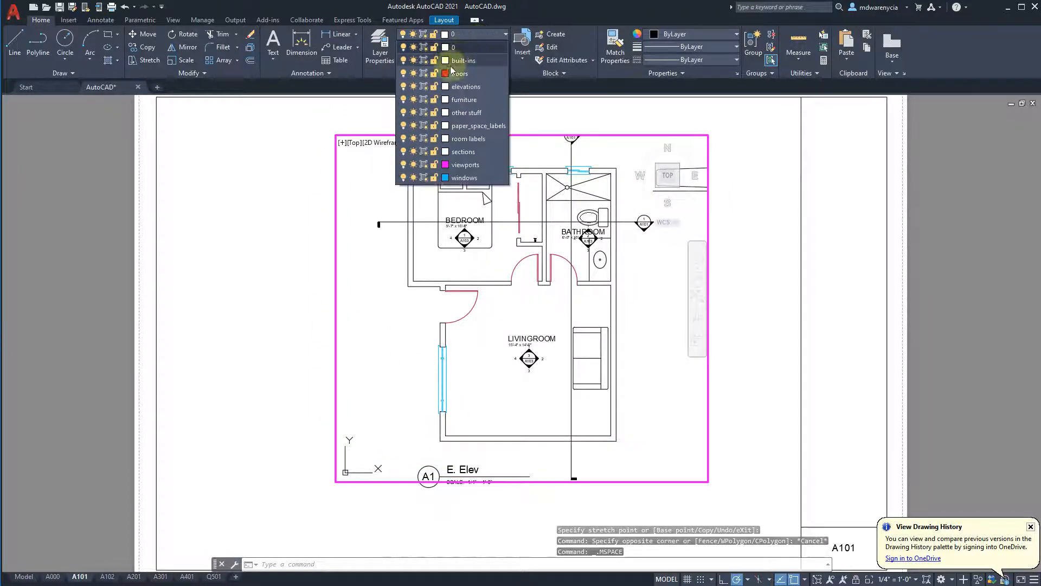
pyautogui.click(427, 86)
pyautogui.click(426, 99)
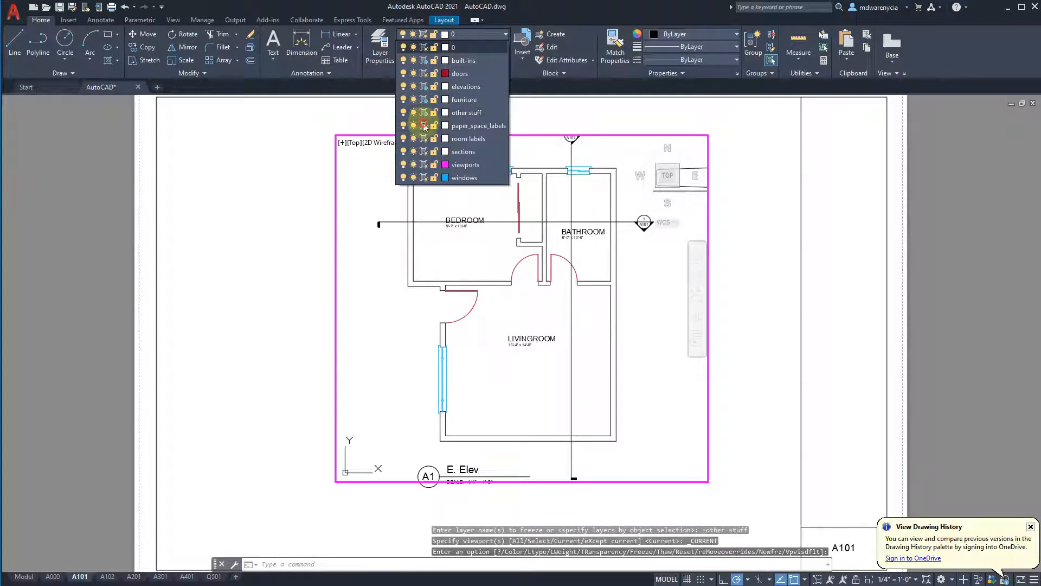
# Freeze the paper_space_labels and sections layers in the A101 viewport and return to paper space
pyautogui.click(425, 125)
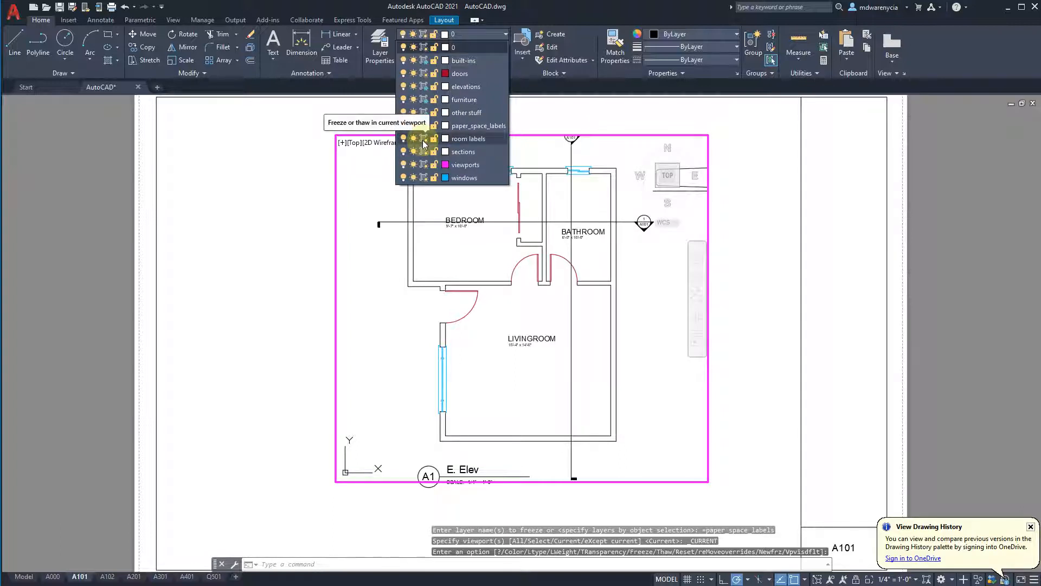
pyautogui.click(424, 151)
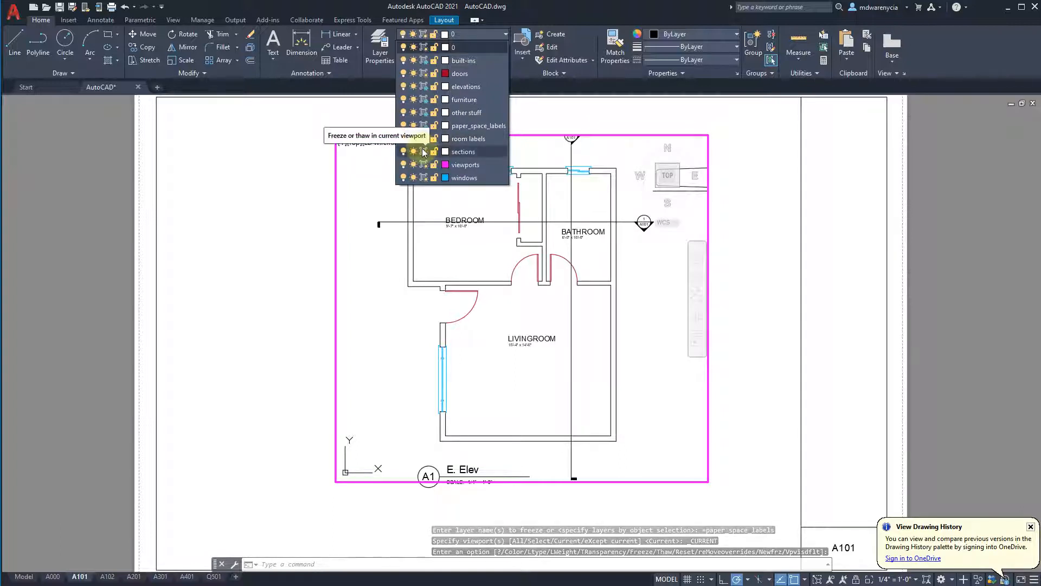
pyautogui.click(244, 292)
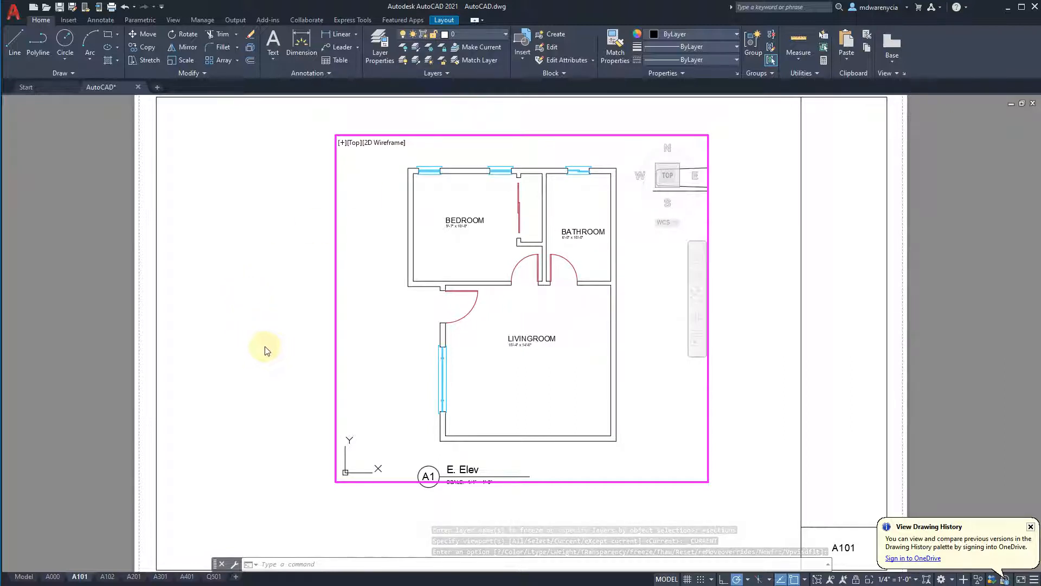
pyautogui.doubleClick(282, 382)
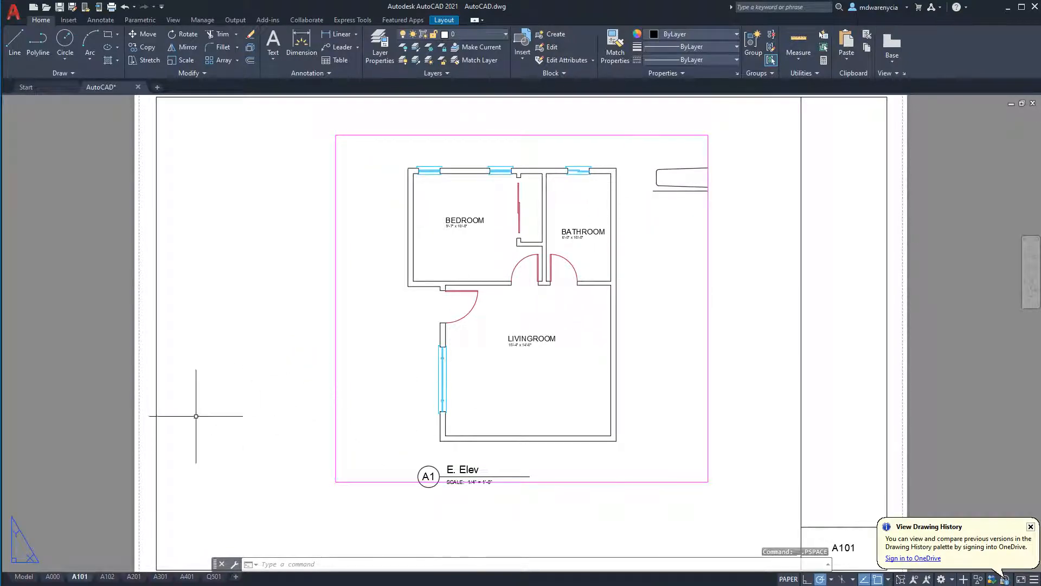
# In model space, delete the stray bathtub shape and the line beneath it beside the floor plan
pyautogui.click(24, 576)
pyautogui.scroll(-5, 552, 339)
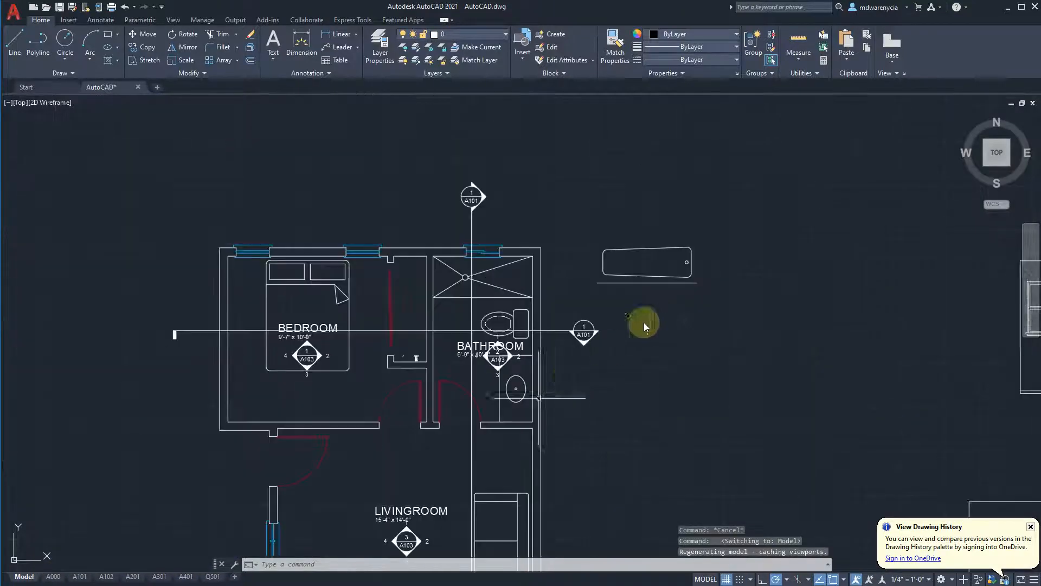
pyautogui.click(667, 355)
pyautogui.click(526, 256)
pyautogui.press('Delete')
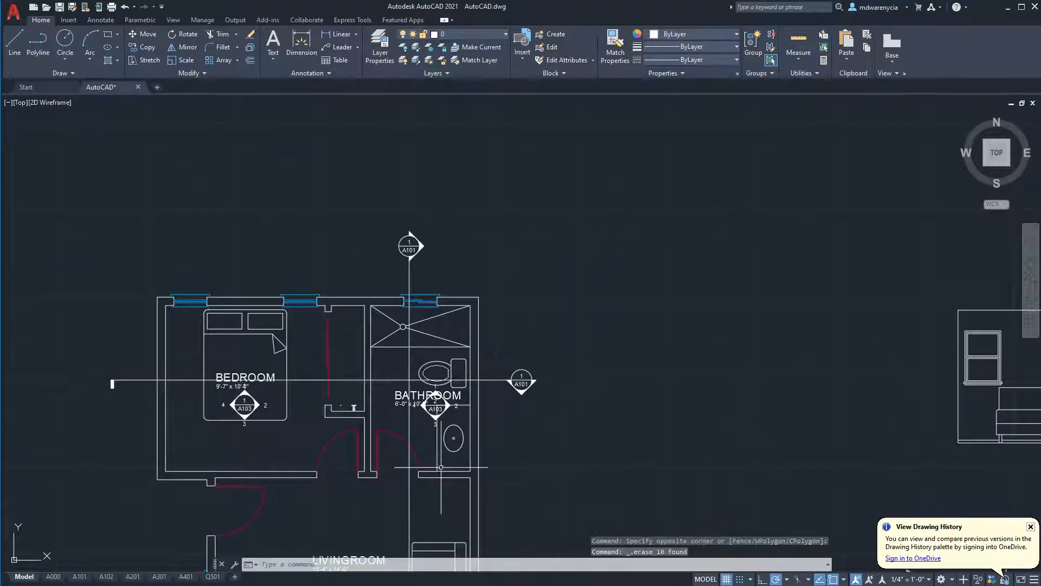
# Review the floor plans and elevations in model space, view layouts A000 and A101, and go back to A000
pyautogui.moveTo(230, 380); pyautogui.dragTo(310, 279, button='middle')
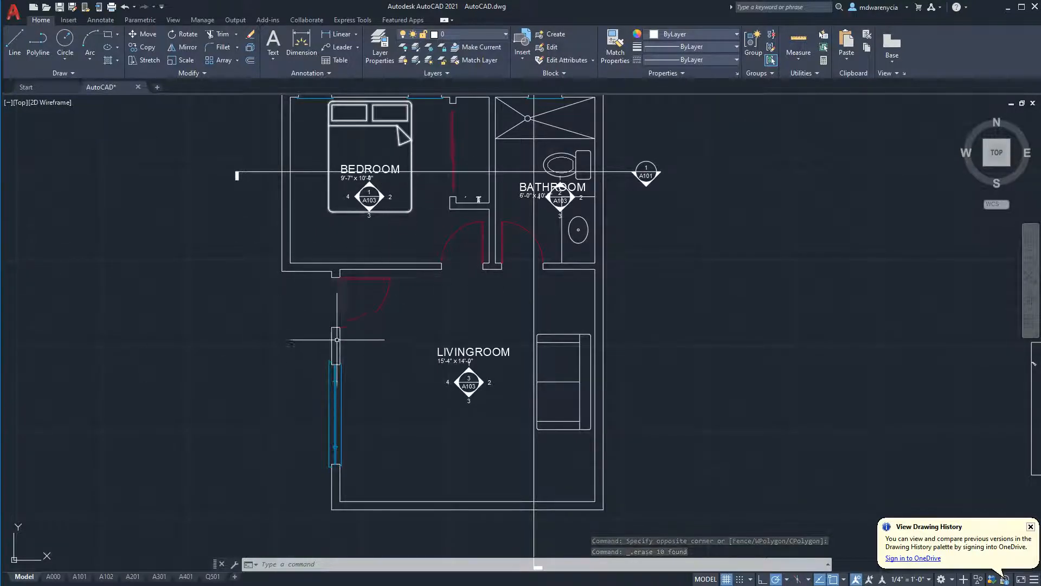
pyautogui.scroll(-2, 325, 334)
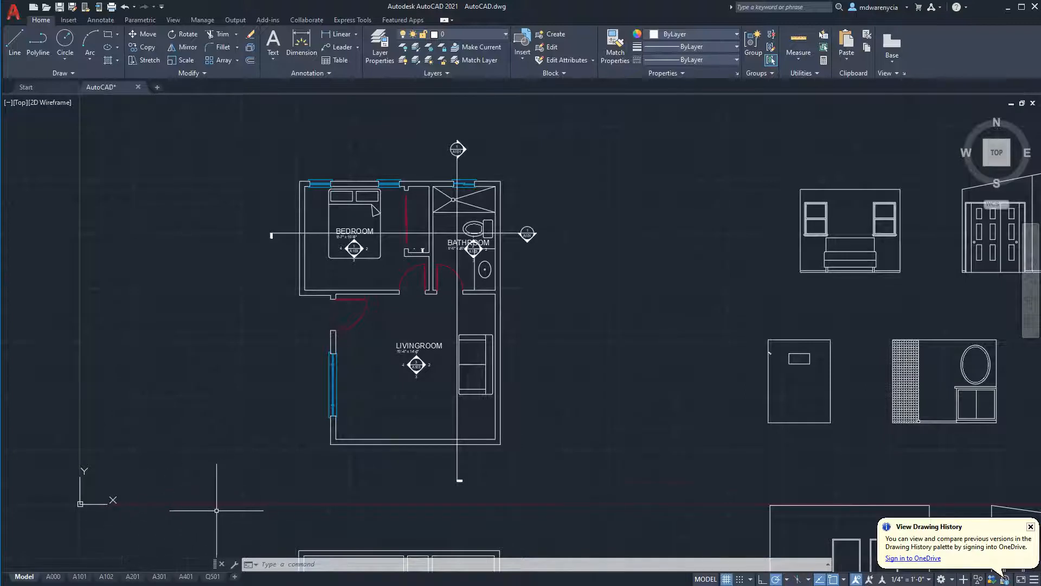
pyautogui.scroll(-2, 216, 510)
pyautogui.moveTo(240, 453); pyautogui.dragTo(297, 414, button='middle')
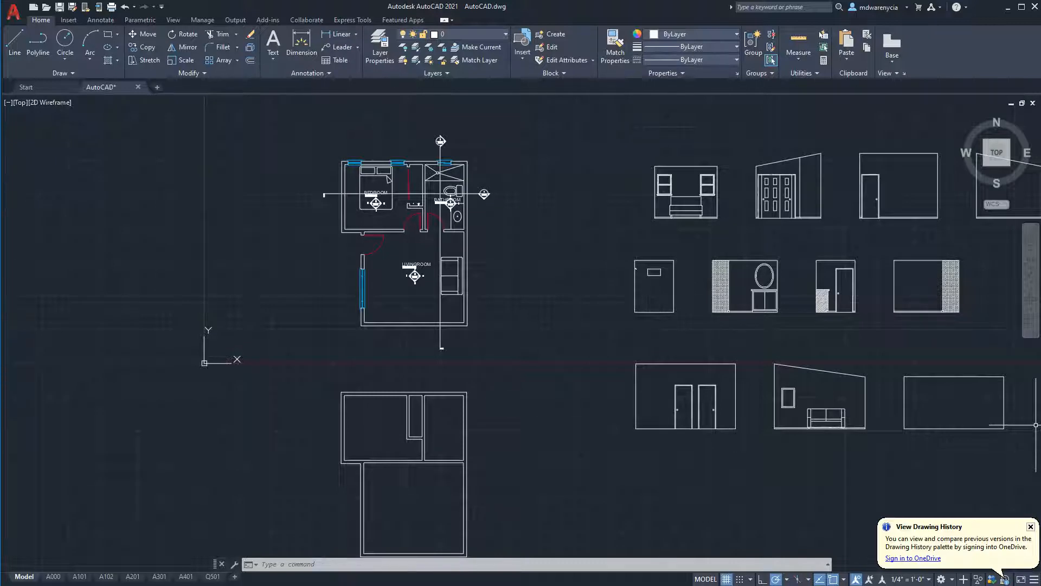
pyautogui.moveTo(49, 580)
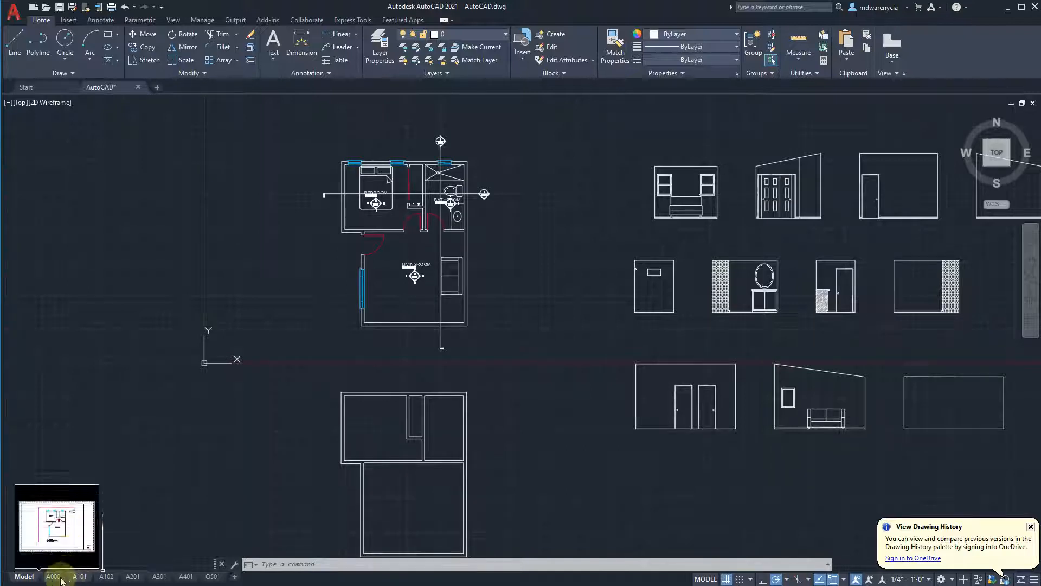
pyautogui.click(49, 577)
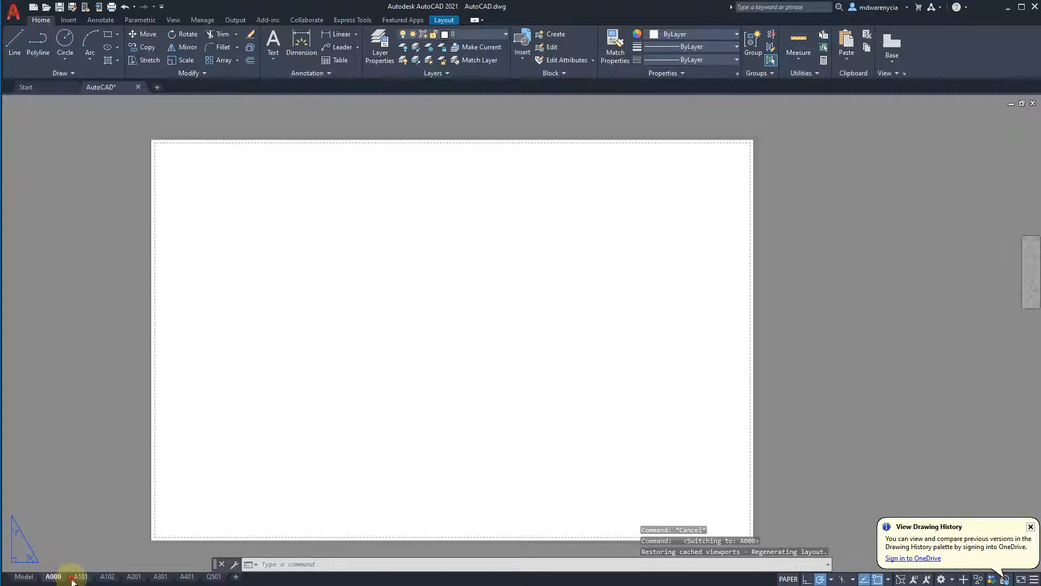
pyautogui.click(79, 577)
pyautogui.click(24, 576)
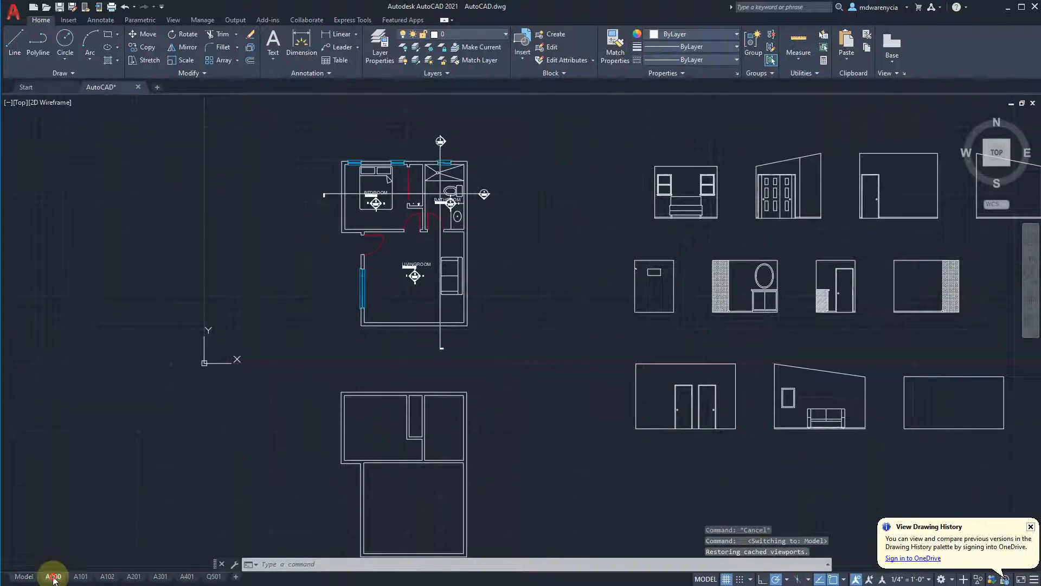
pyautogui.click(53, 577)
pyautogui.write('vi')
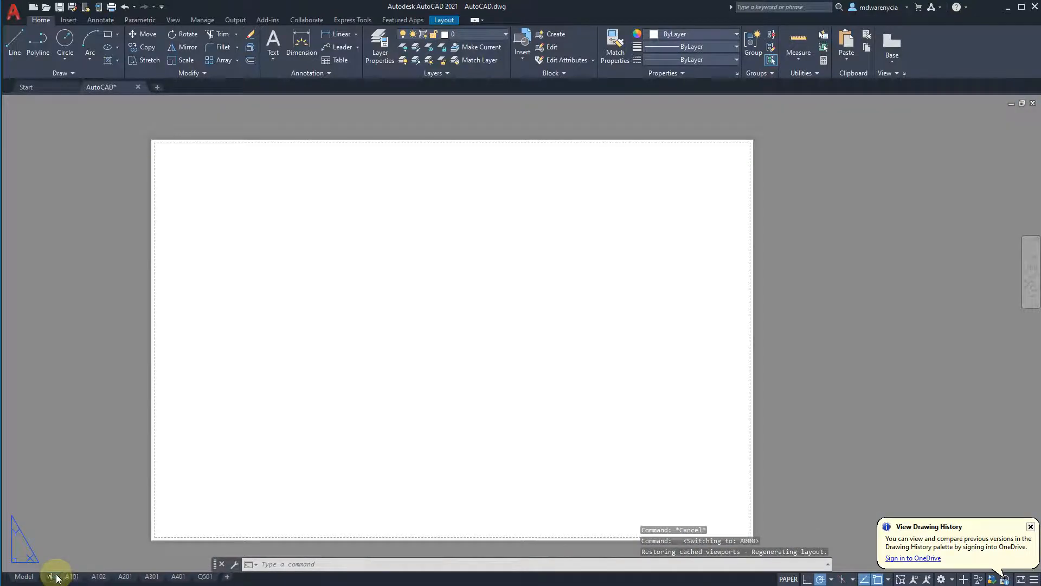
pyautogui.press('Escape')
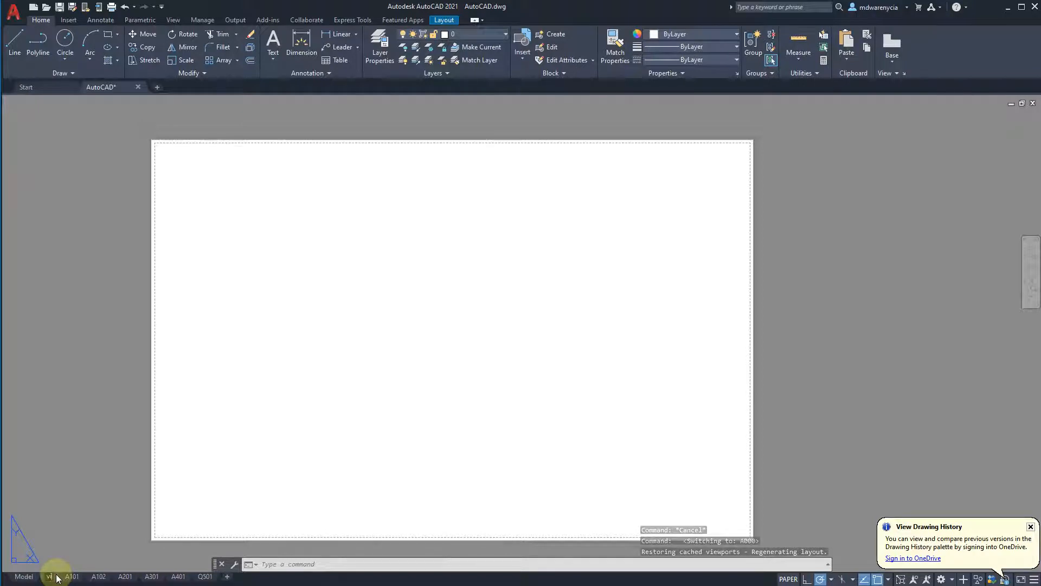
pyautogui.click(239, 454)
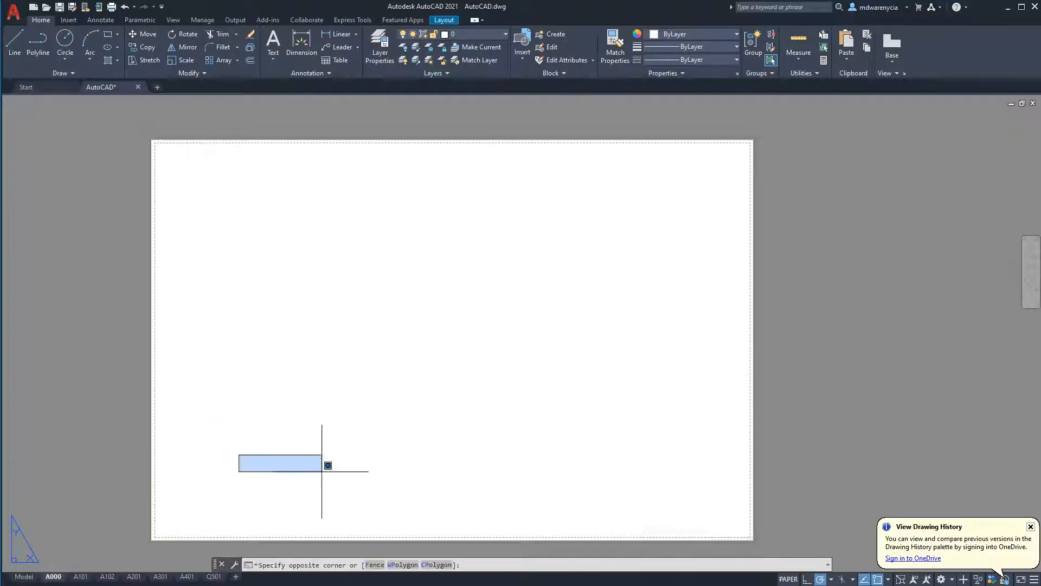
pyautogui.press('Escape')
pyautogui.press('Escape')
pyautogui.click(327, 453)
pyautogui.click(344, 490)
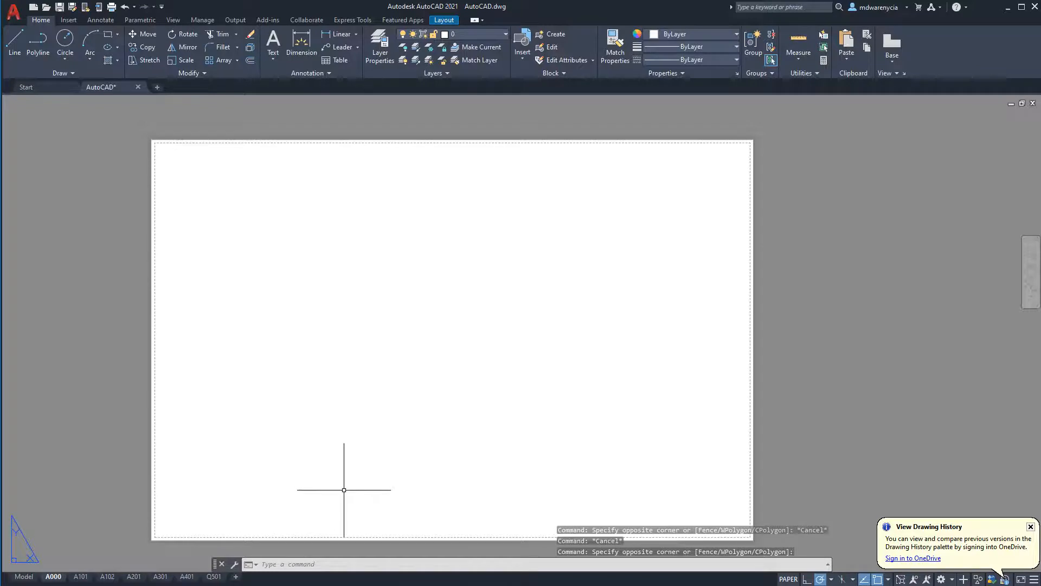
# Create a single viewport with the VIEWPORTS command in the middle of the empty A000 sheet
pyautogui.write('viewports')
pyautogui.press('Return')
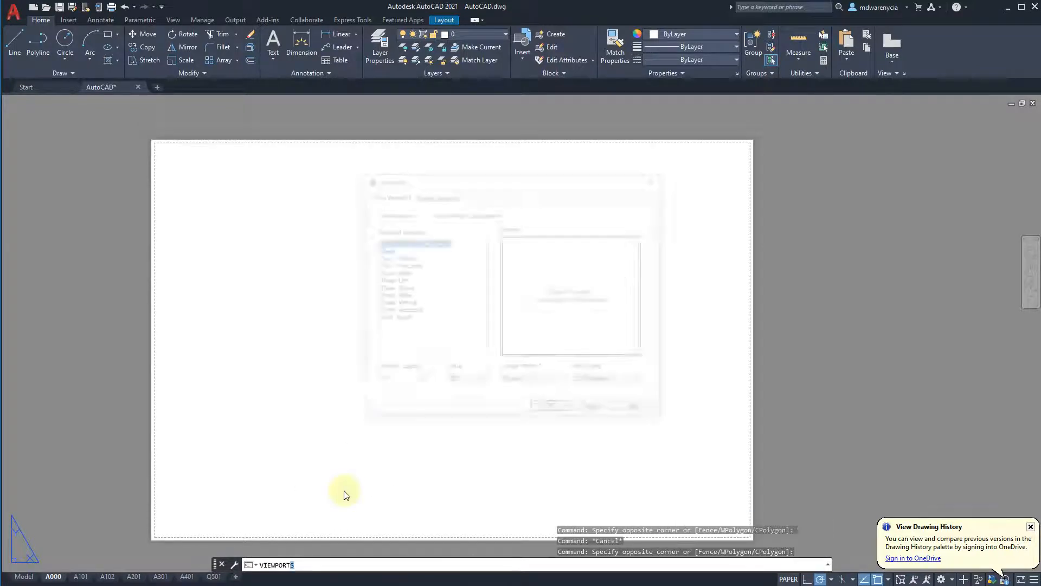
pyautogui.click(383, 250)
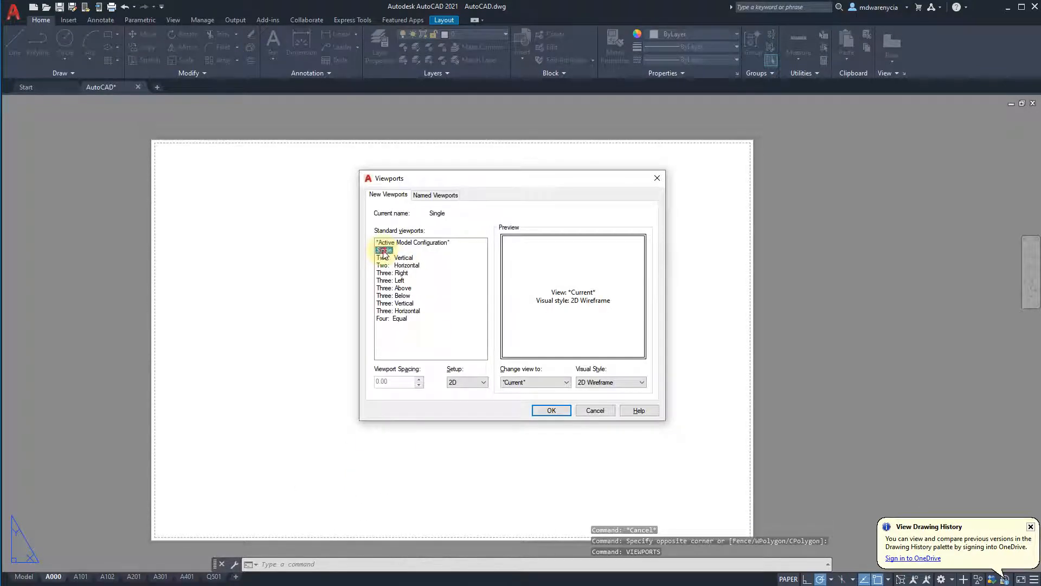
pyautogui.click(552, 411)
pyautogui.click(309, 213)
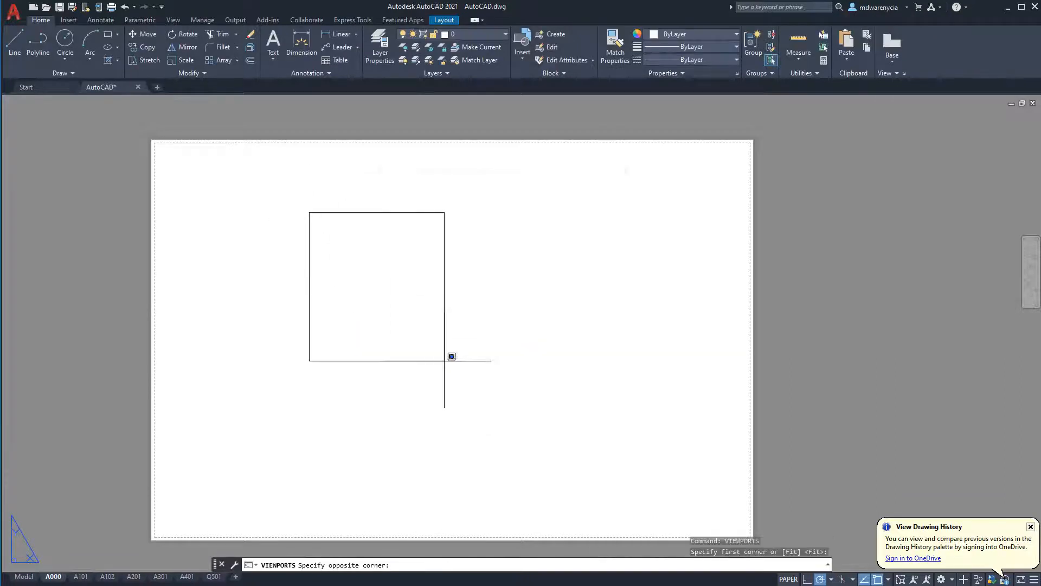
pyautogui.click(592, 478)
# Activate the new A000 viewport, turn off its grid, set its scale to 1/4" = 1'-0", and centre the furnished floor plan
pyautogui.doubleClick(465, 467)
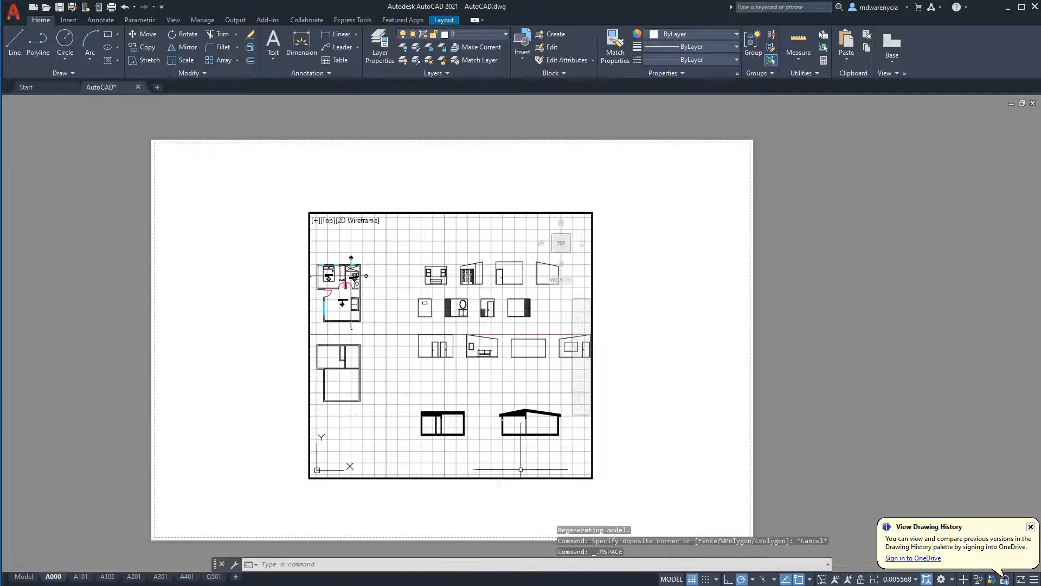
pyautogui.click(693, 579)
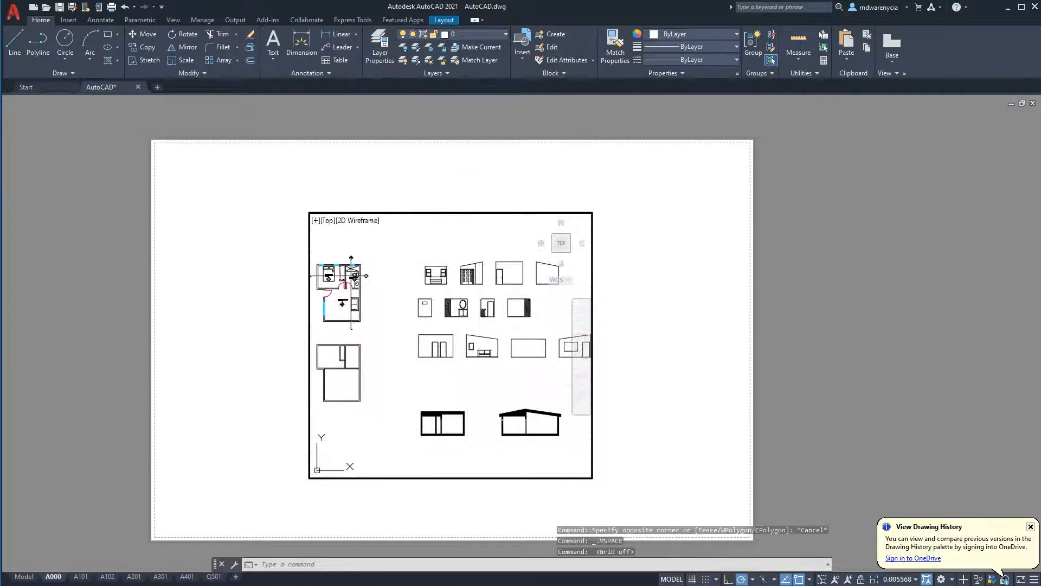
pyautogui.click(898, 579)
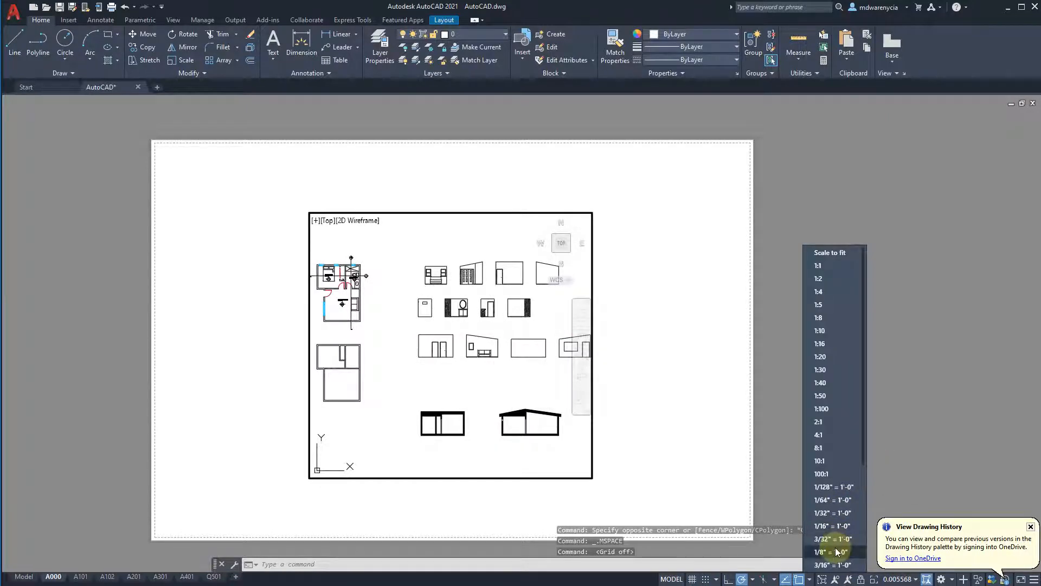
pyautogui.scroll(-2, 835, 545)
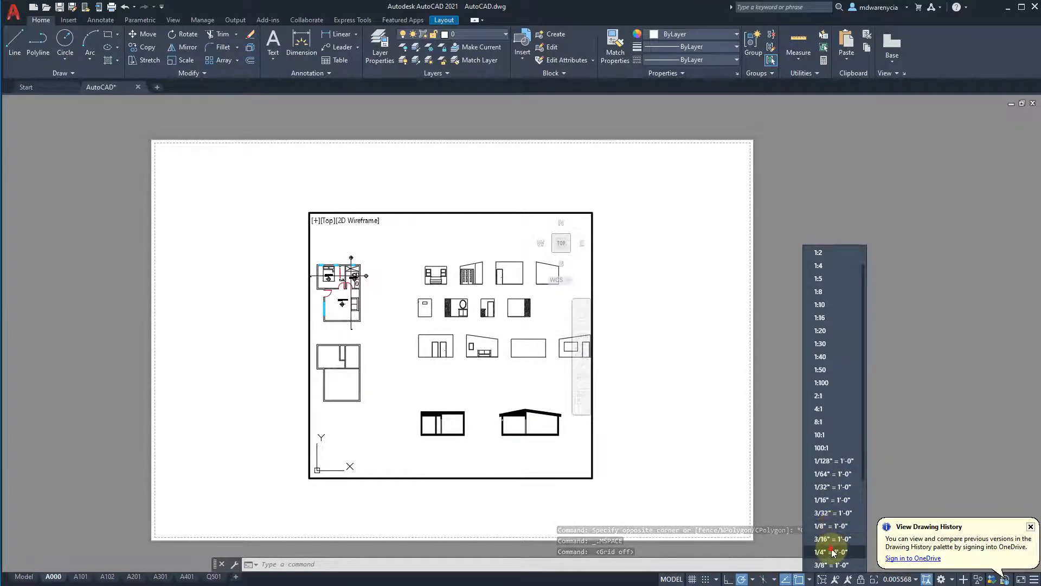
pyautogui.click(832, 548)
pyautogui.moveTo(376, 346)
pyautogui.mouseDown(button='middle')
pyautogui.moveTo(705, 325)
pyautogui.moveTo(770, 226)
pyautogui.moveTo(732, 290)
pyautogui.moveTo(732, 535)
pyautogui.mouseUp(button='middle')
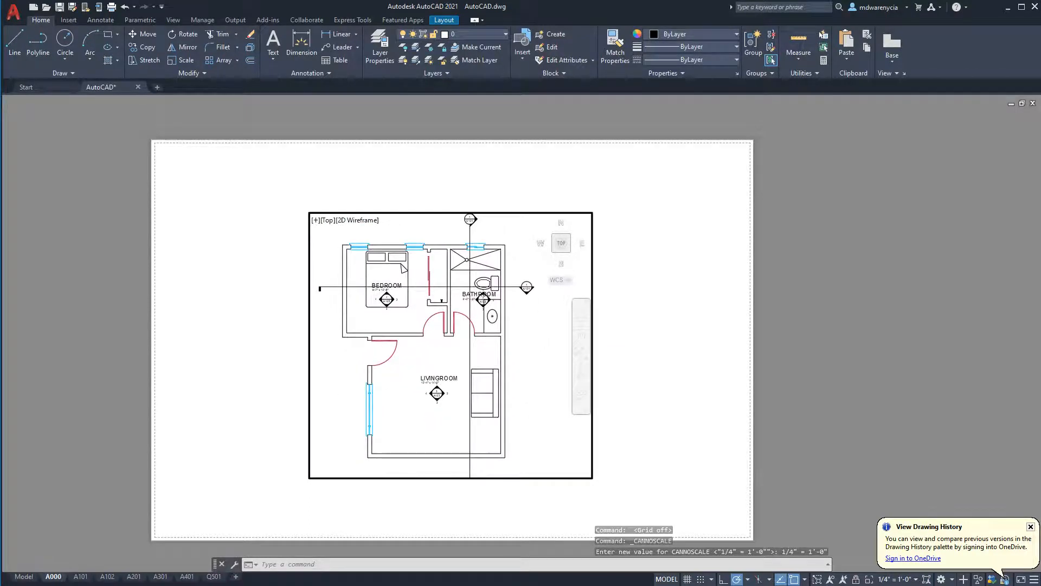
# Freeze the elevations, other stuff, paper_space_labels, room labels and sections layers in the A000 viewport only, recentre the floor plan and return to paper space
pyautogui.click(482, 35)
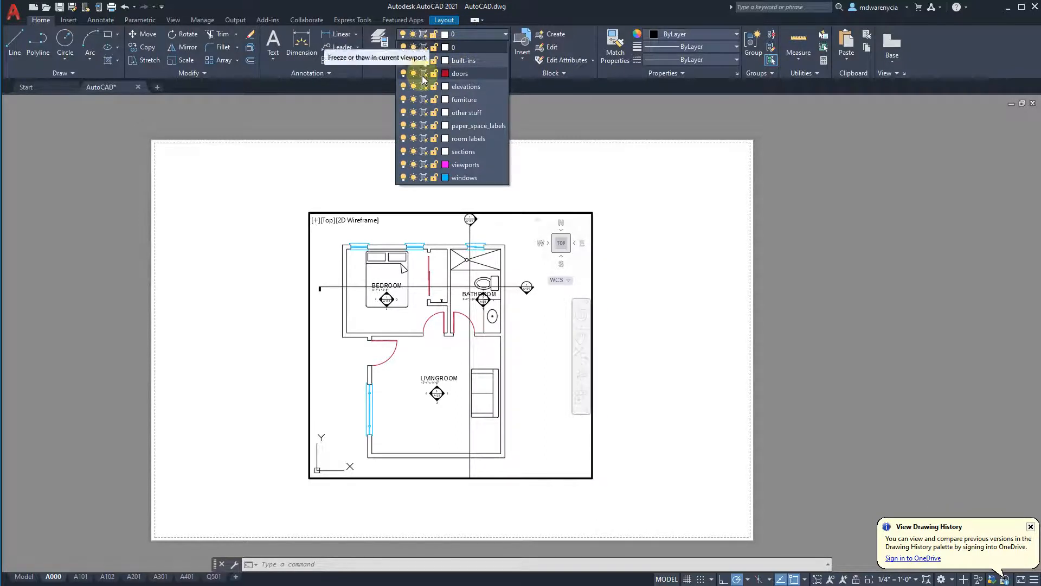
pyautogui.click(424, 112)
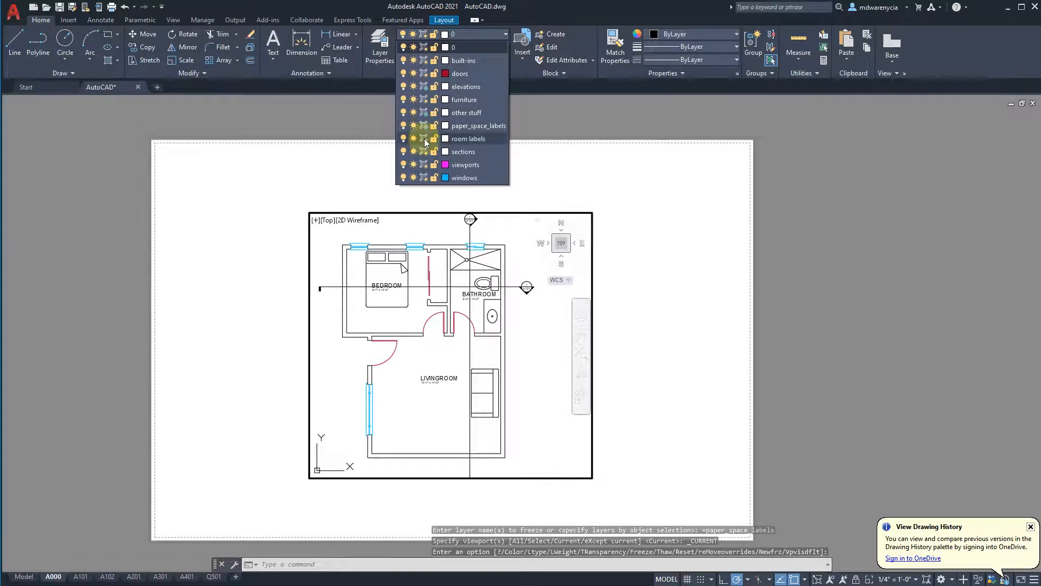
pyautogui.click(424, 138)
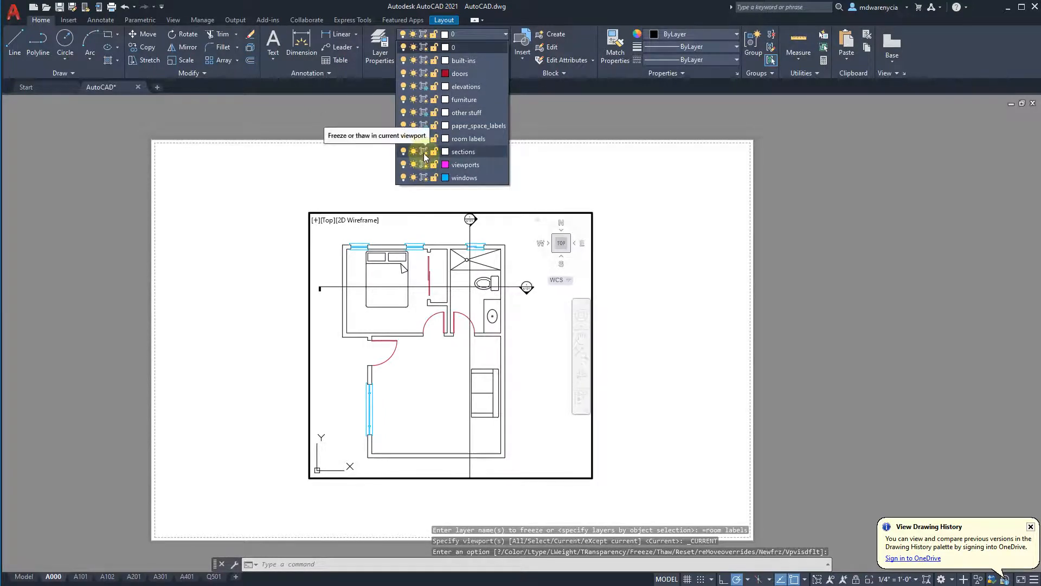
pyautogui.click(424, 153)
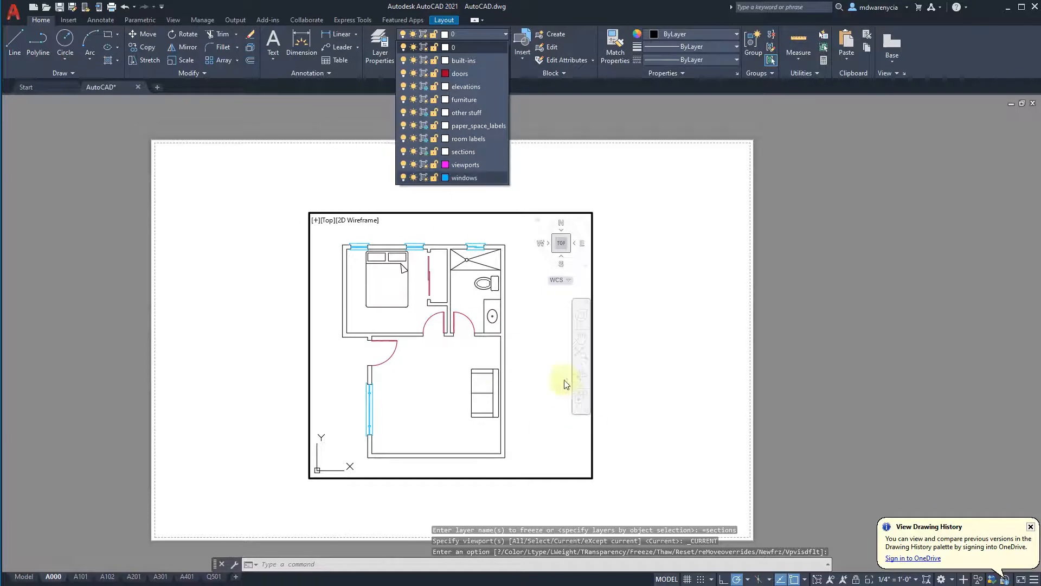
pyautogui.click(668, 383)
pyautogui.moveTo(451, 377); pyautogui.dragTo(467, 379, button='middle')
pyautogui.doubleClick(642, 391)
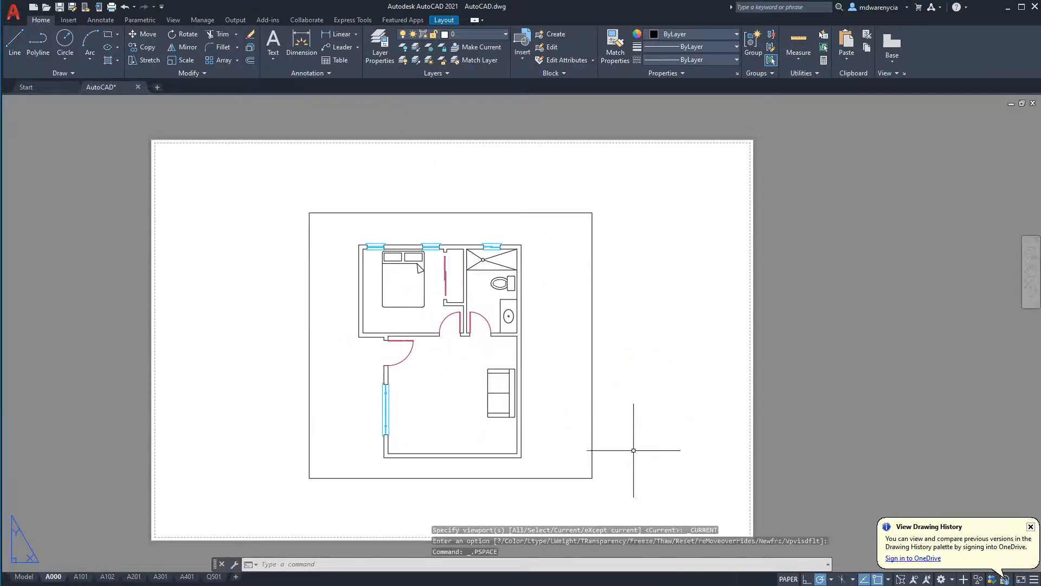
# Start exporting the A000 sheet to PDF
pyautogui.click(17, 16)
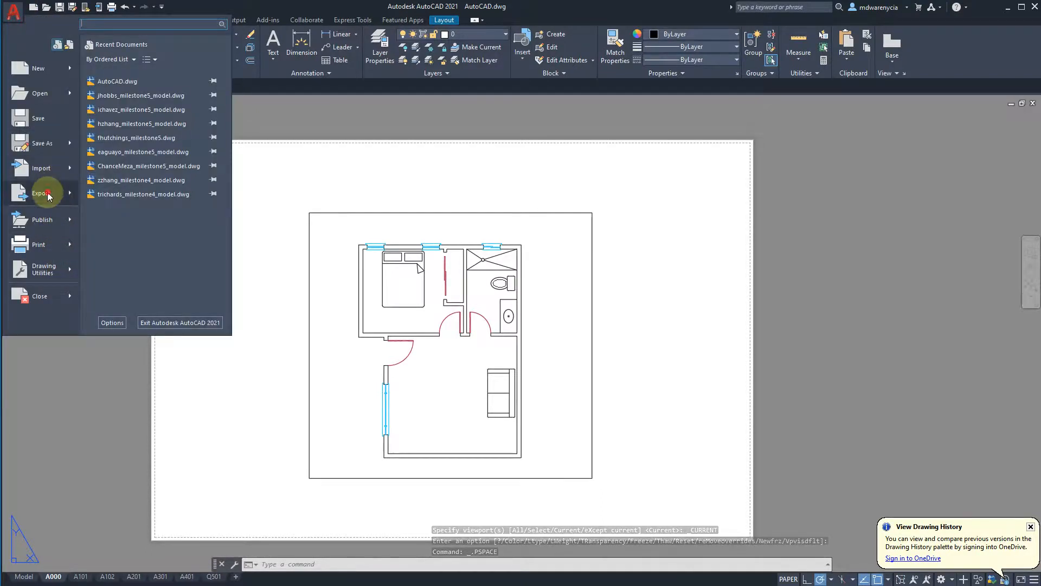
pyautogui.click(47, 192)
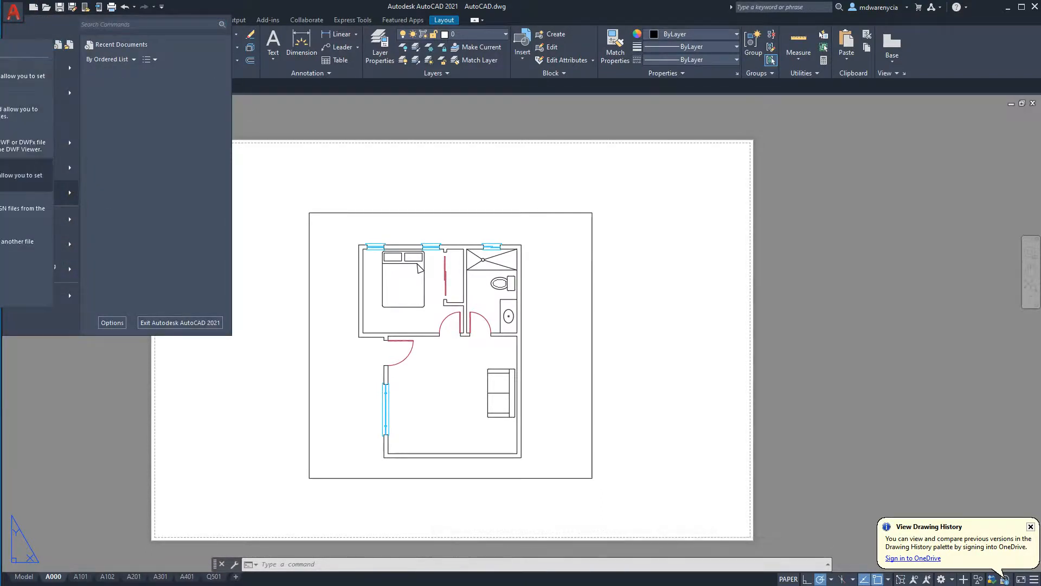